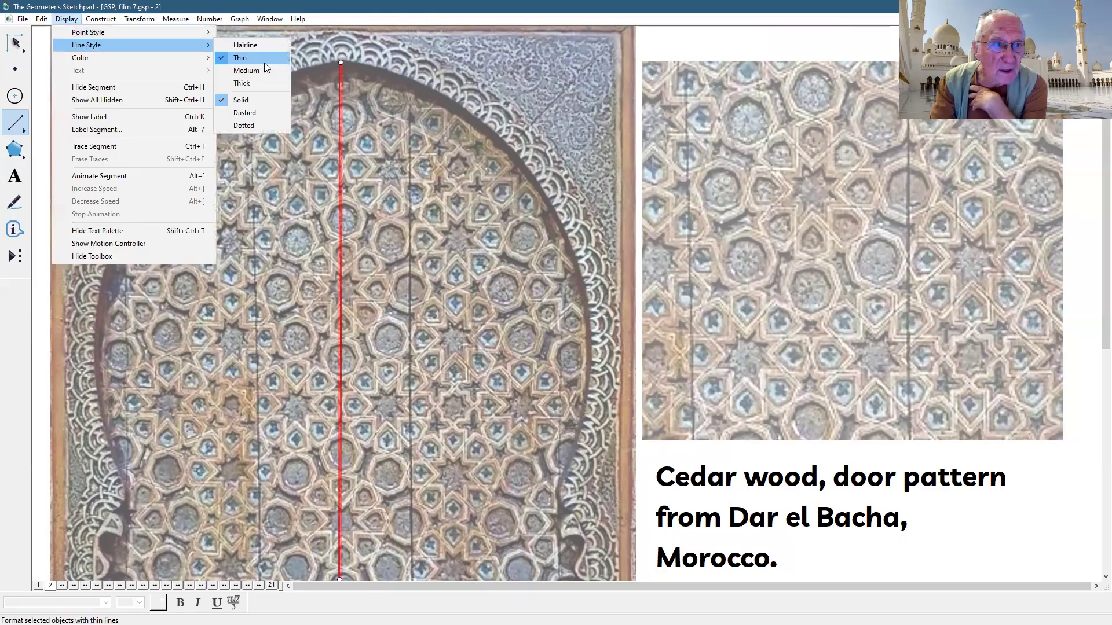
Step: Give the vertical centre segment a medium line style and nudge it slightly right onto the door pattern's central axis
left_click(261, 67)
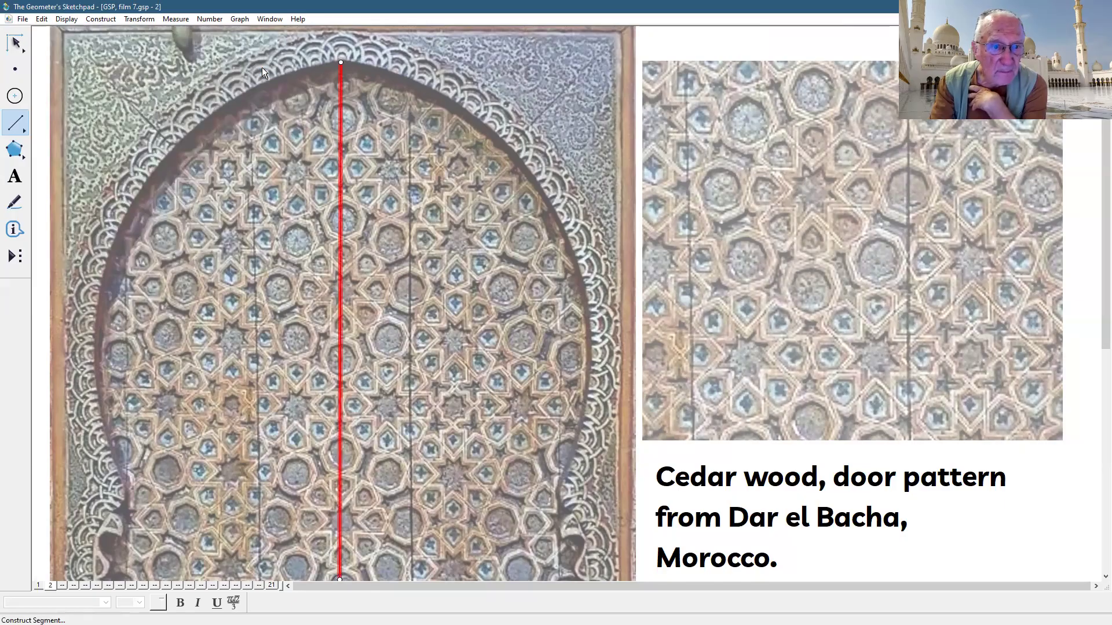
left_click(16, 42)
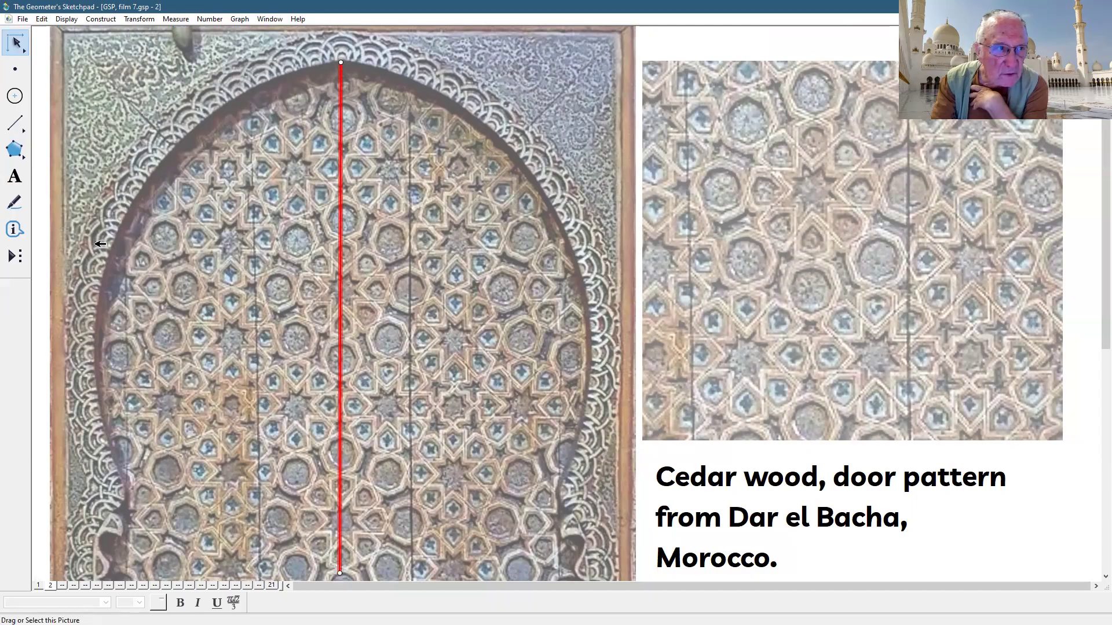
left_click_drag(20, 55, 48, 50)
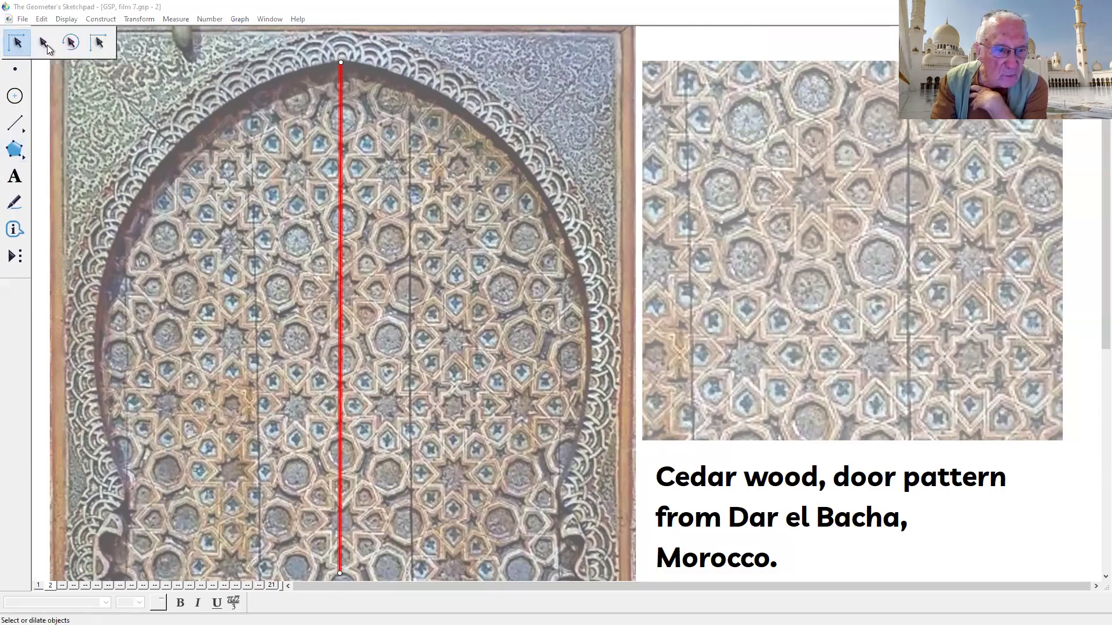
left_click(48, 49)
left_click_drag(345, 368, 347, 368)
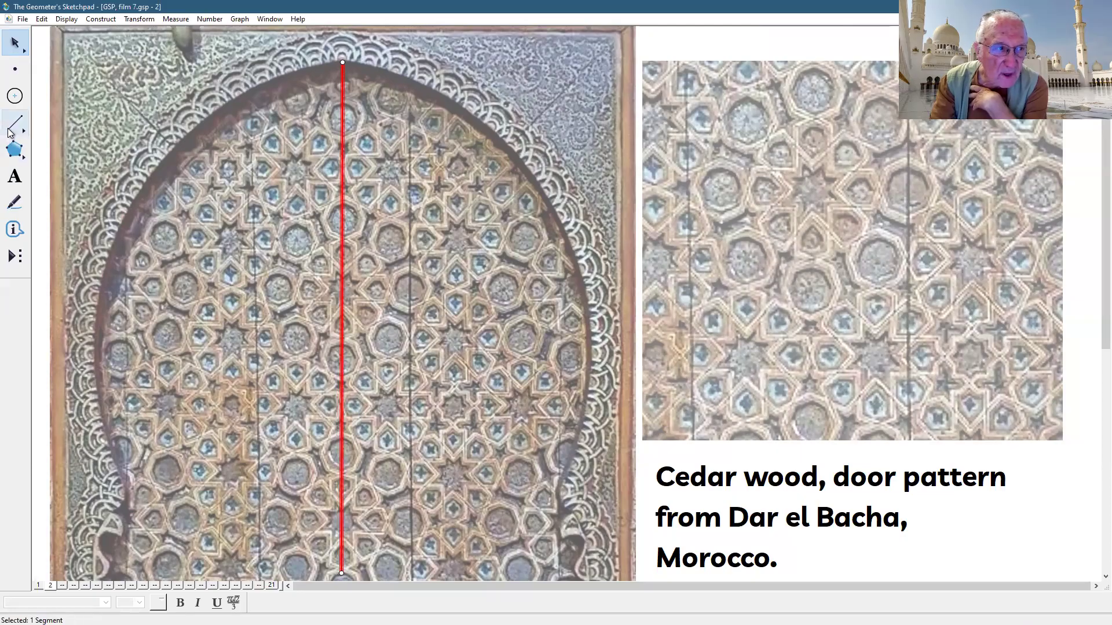
Step: Draw four roughly evenly spaced vertical segments inside the arch, two on each side of the central segment
left_click(9, 132)
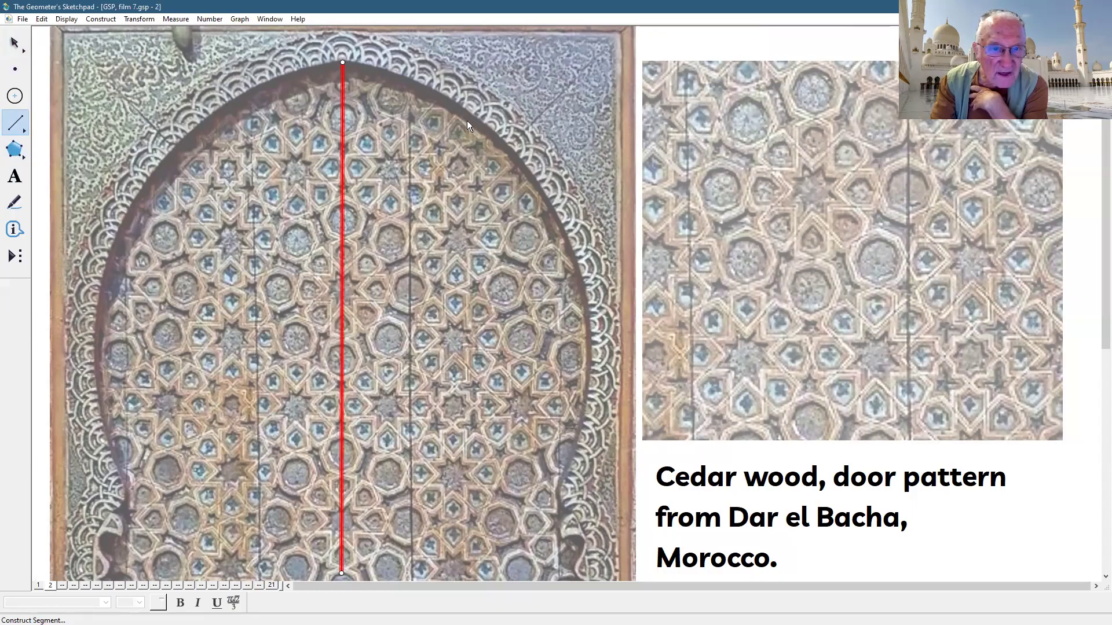
mouse_move(457, 116)
left_mouse_down()
mouse_move(470, 361)
mouse_move(447, 520)
mouse_move(455, 582)
left_mouse_up()
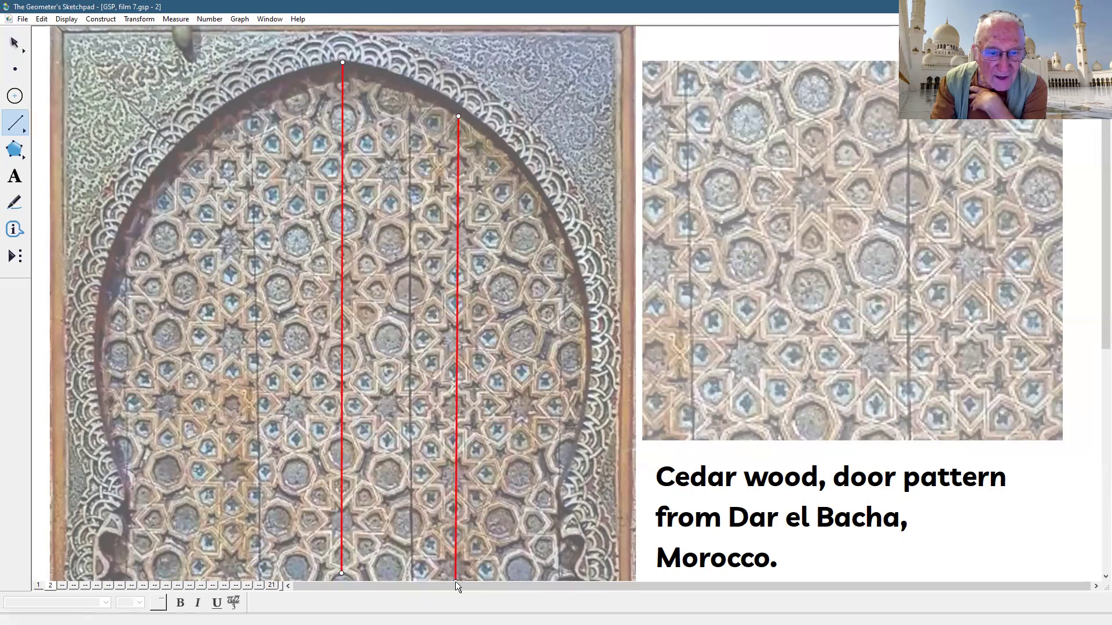
left_click(14, 42)
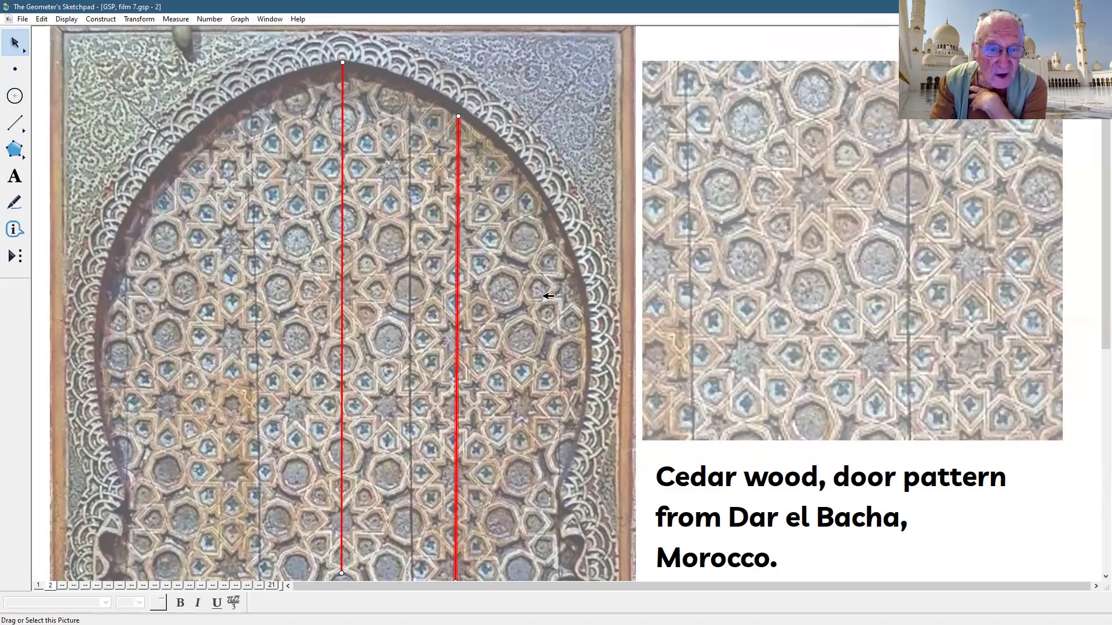
left_click(15, 123)
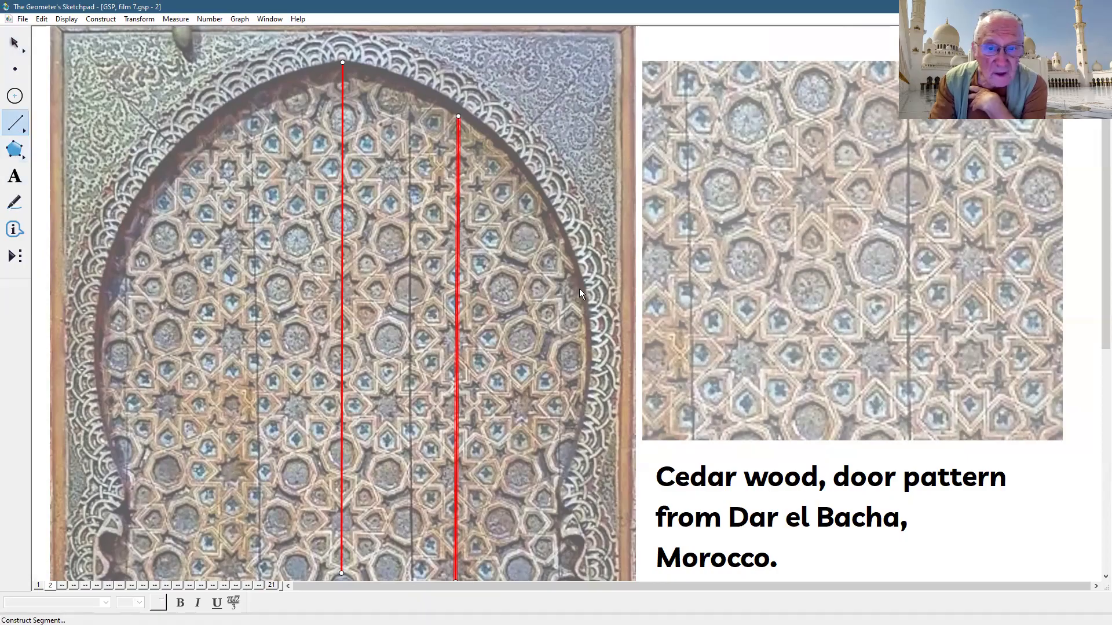
left_click_drag(565, 234, 570, 451)
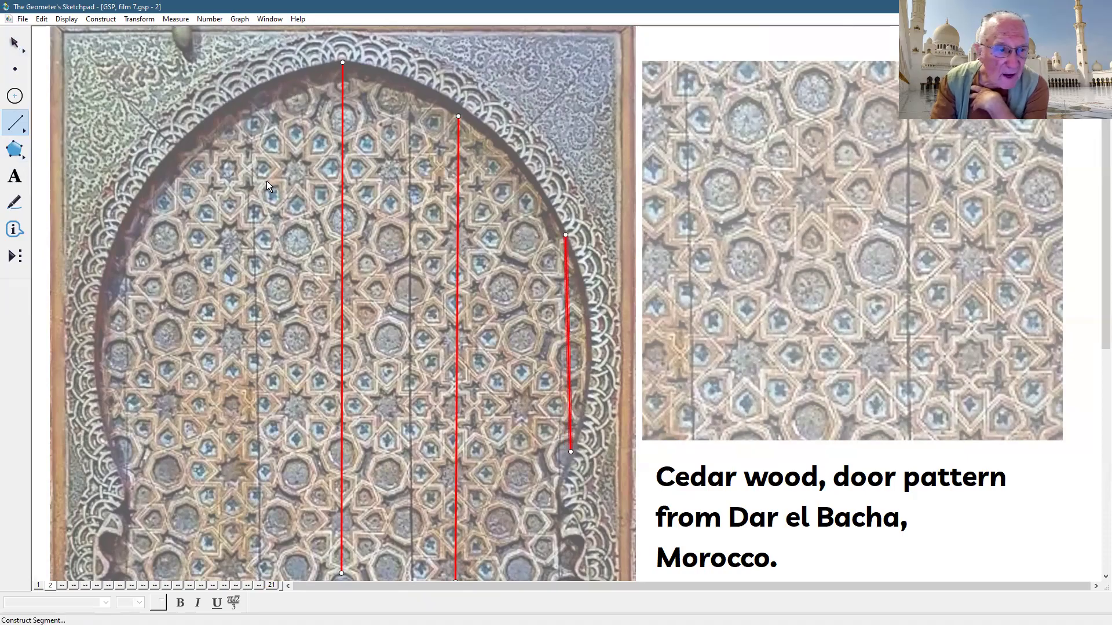
left_click_drag(227, 116, 231, 570)
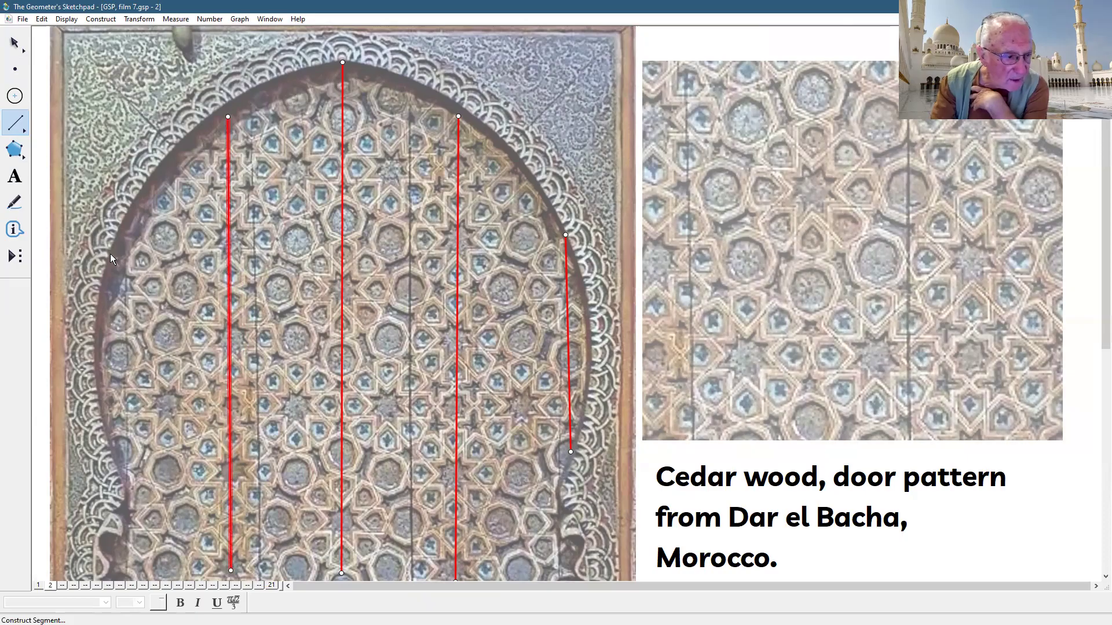
left_click_drag(119, 241, 123, 465)
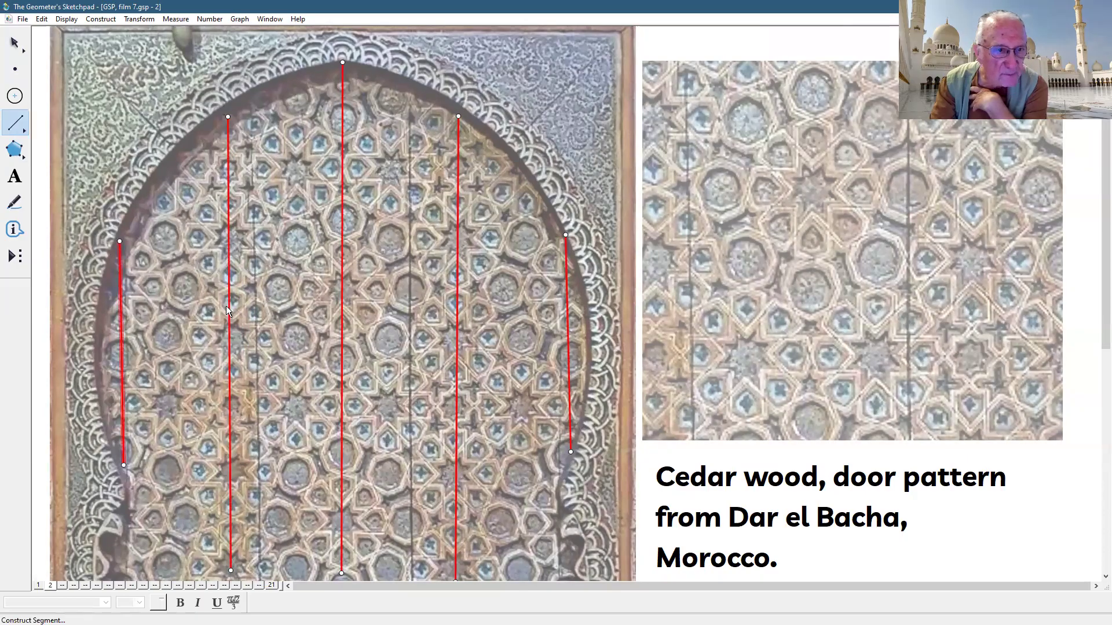
Step: Draw a horizontal segment across the arch through the upper part of the outermost verticals and lower it slightly to match the pattern
left_click(229, 262)
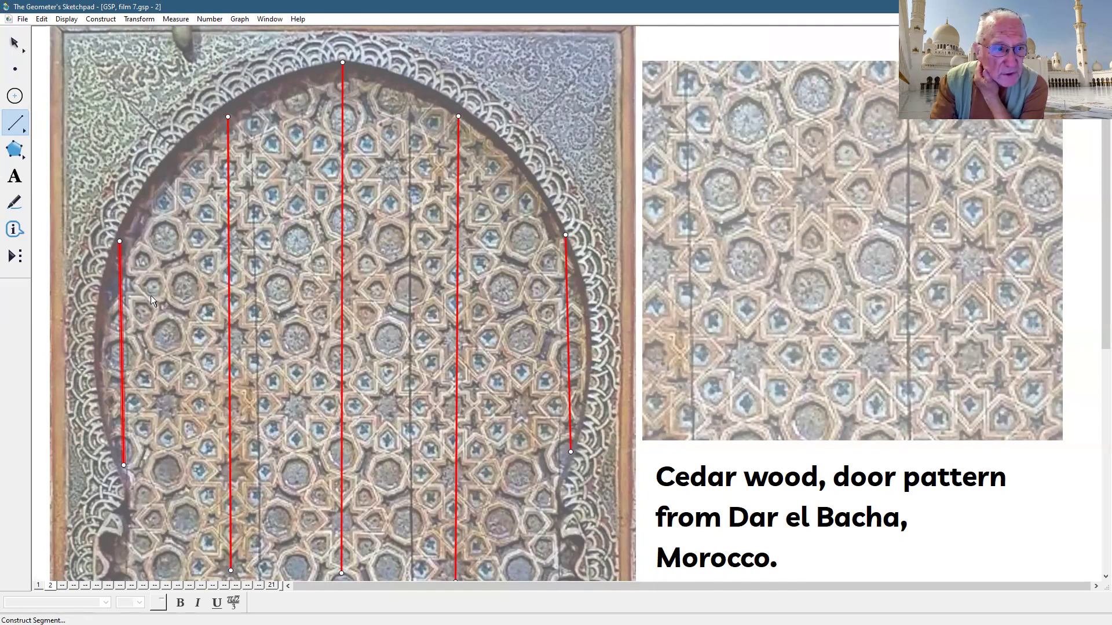
left_click(118, 284)
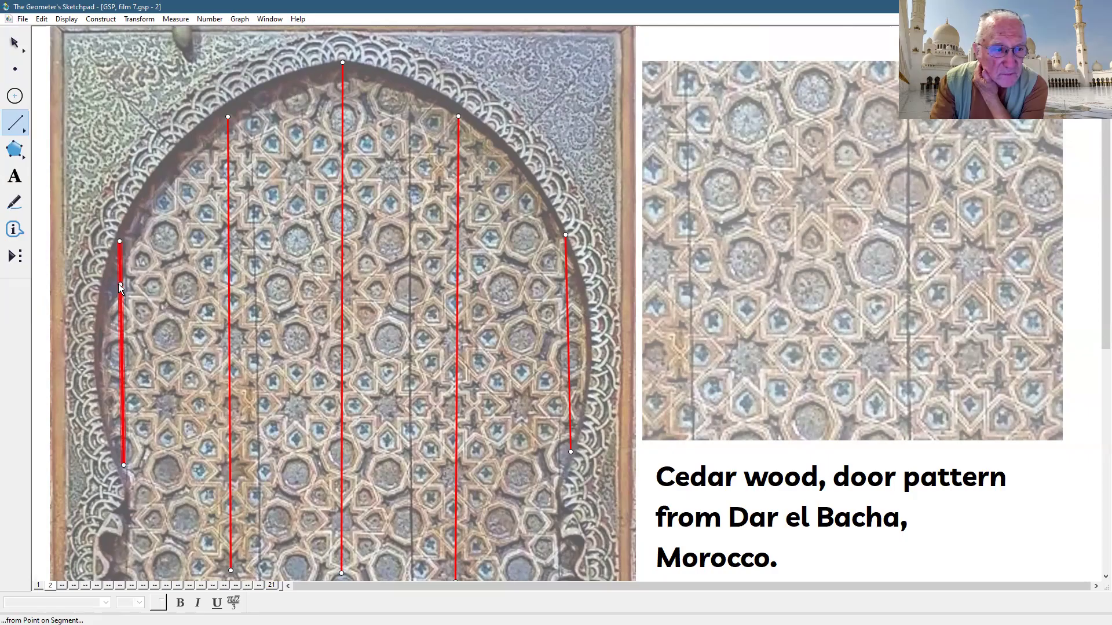
left_click(578, 286)
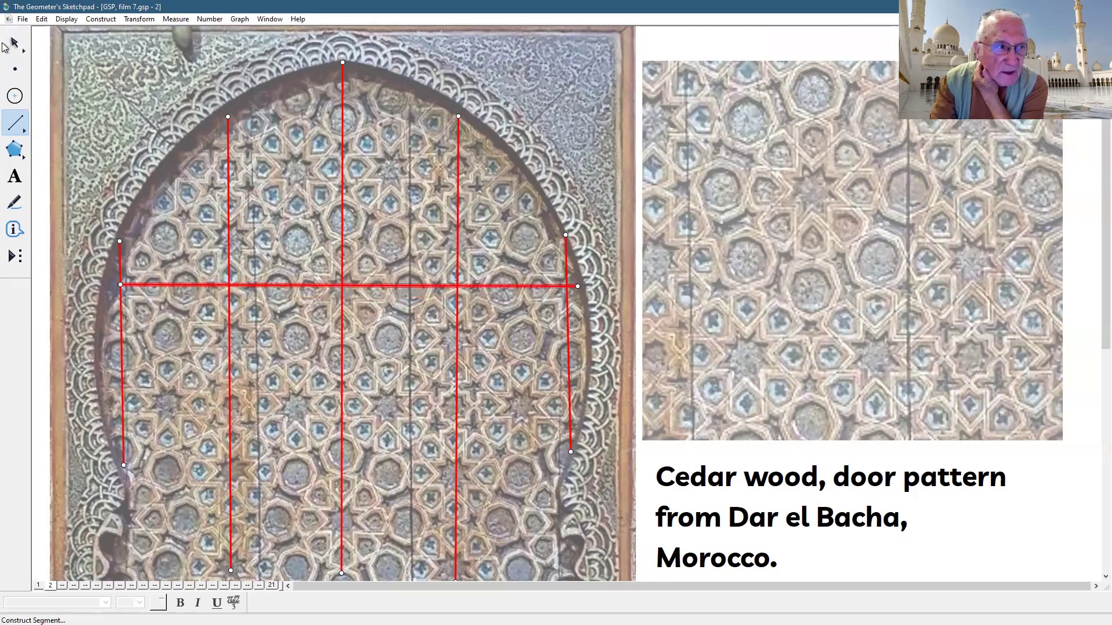
left_click(820, 534)
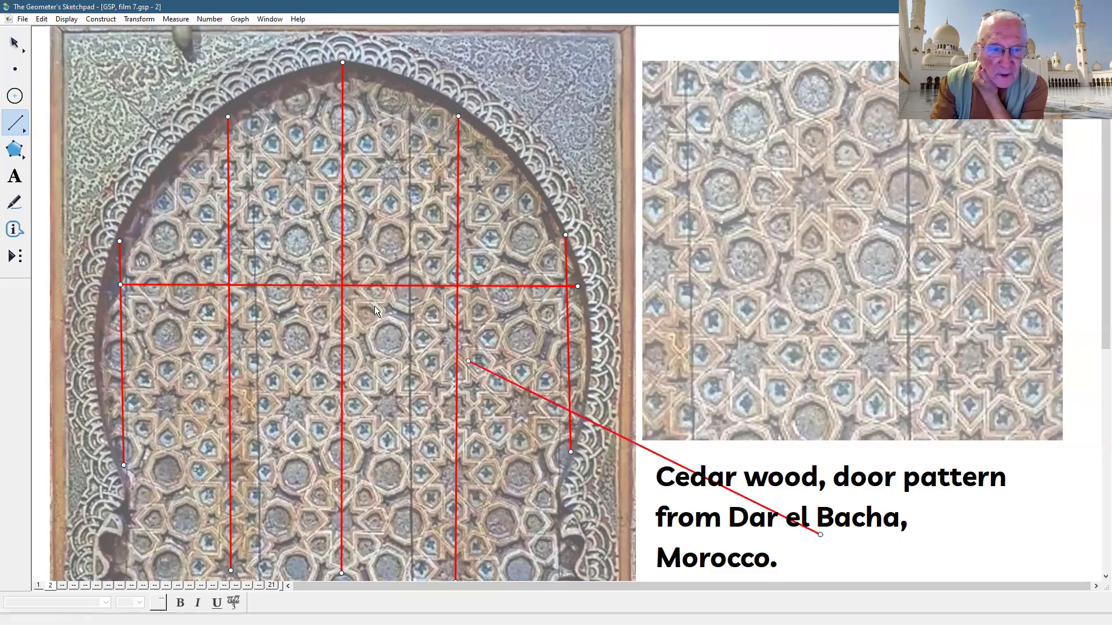
left_click(13, 47)
left_click(375, 285)
left_click_drag(374, 286, 374, 288)
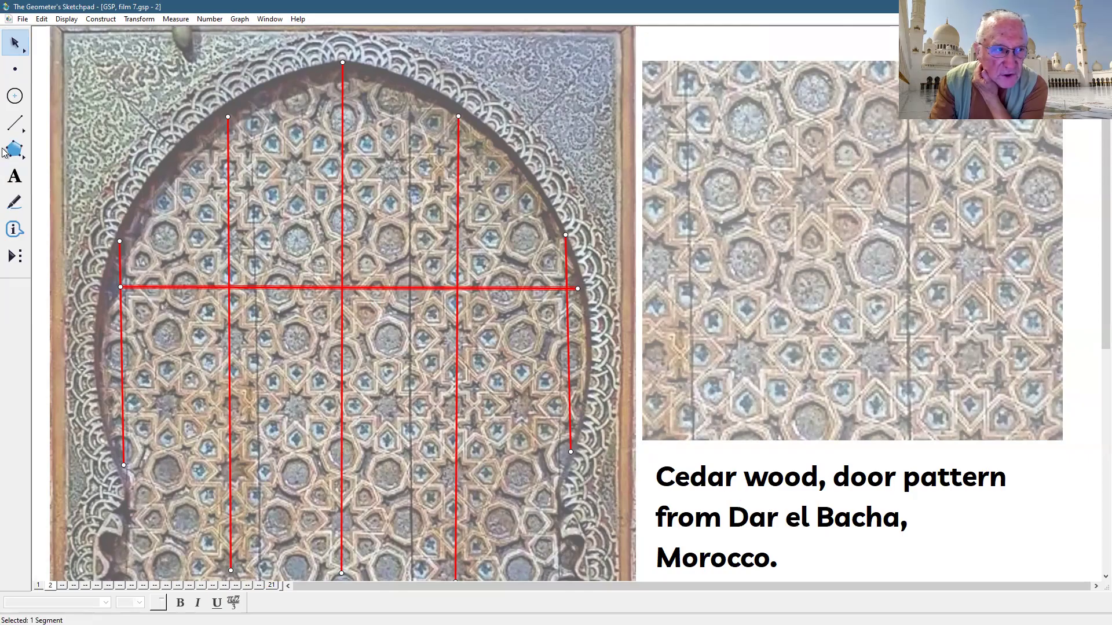
Step: Draw three more horizontal segments across the arch, two below the existing horizontal and one above it, completing the square grid
left_click(7, 125)
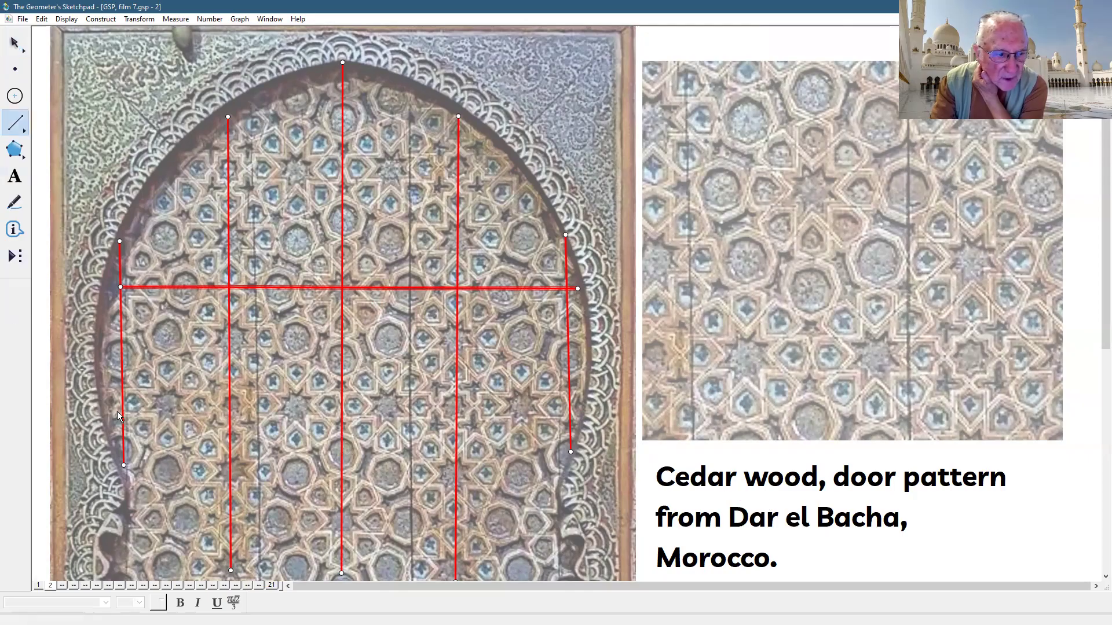
left_click_drag(108, 405, 594, 404)
left_click_drag(124, 521, 567, 519)
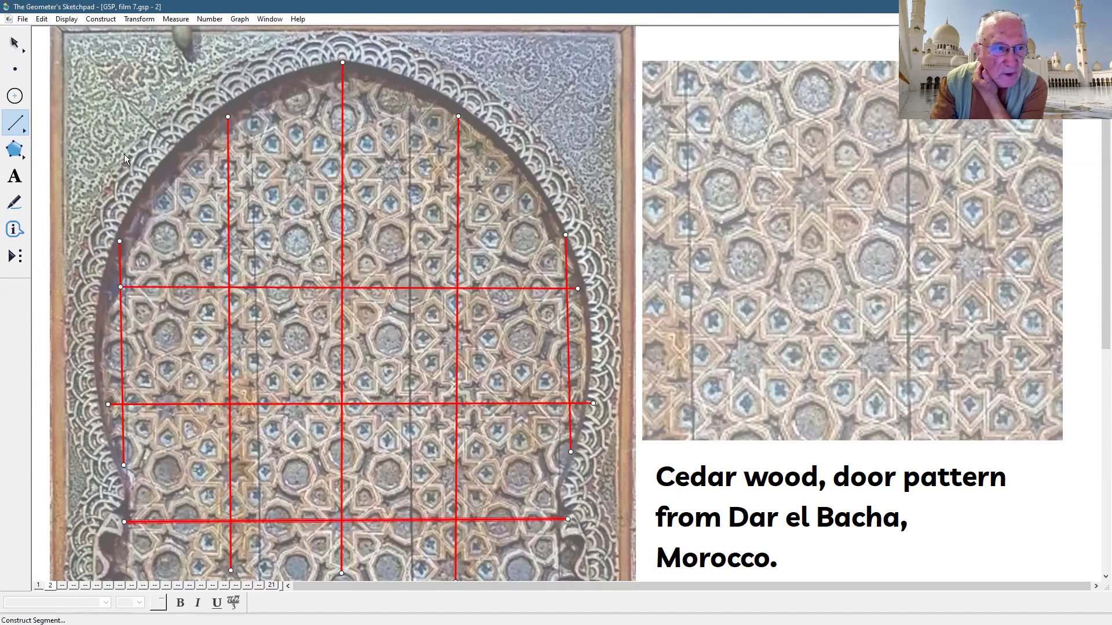
left_click_drag(157, 168, 521, 168)
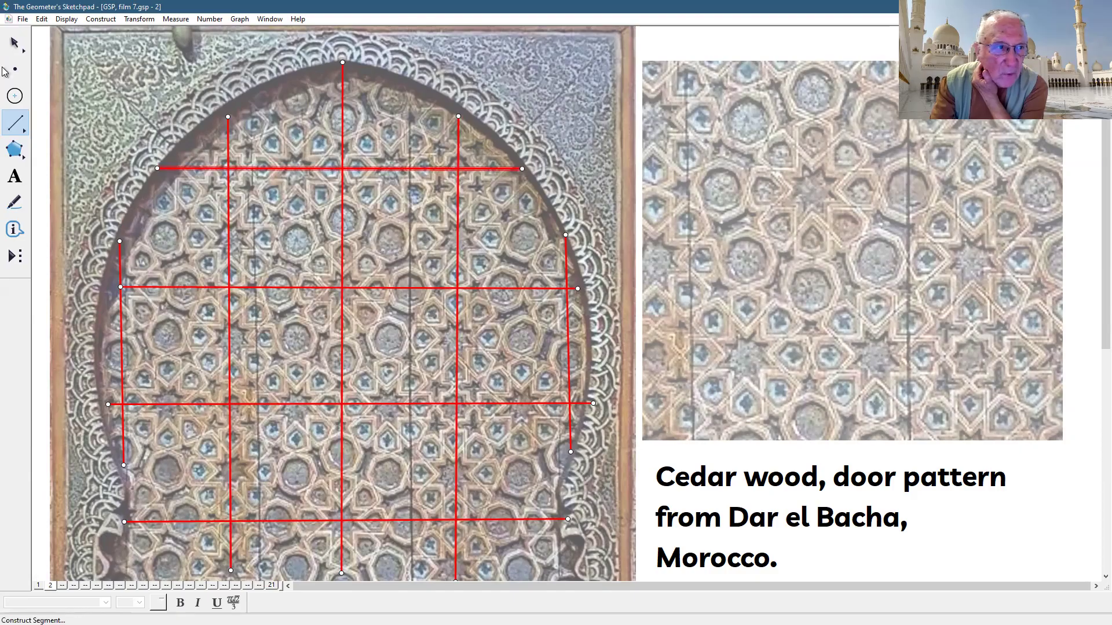
Step: Mark intersection points at the four corners of the grid cell just right of the central vertical, between the two middle horizontals
left_click(12, 42)
left_click(819, 575)
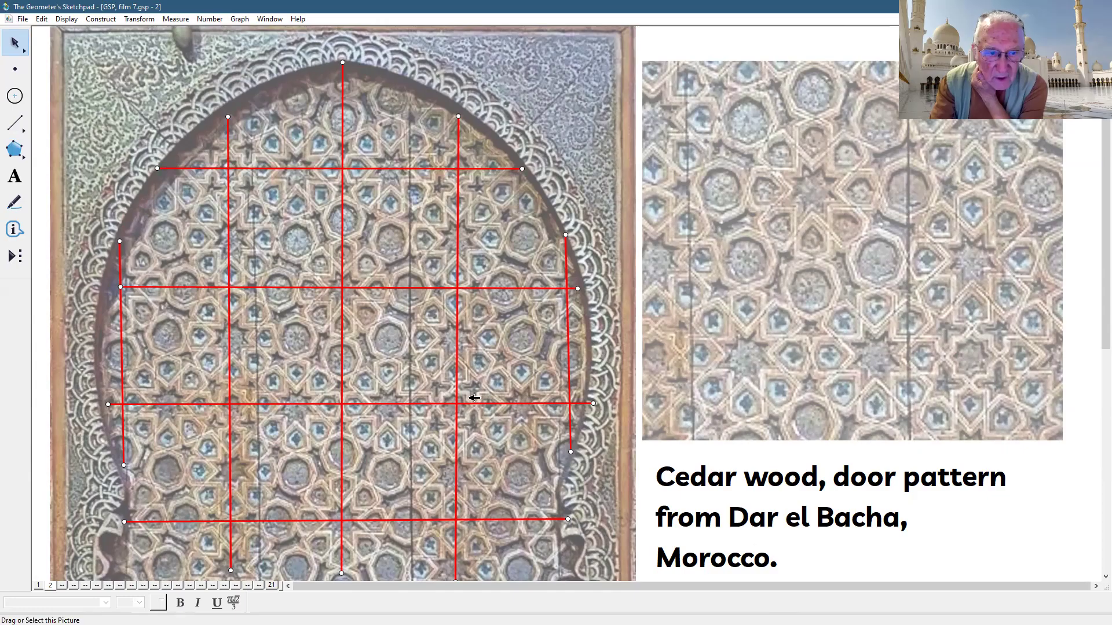
left_click(342, 287)
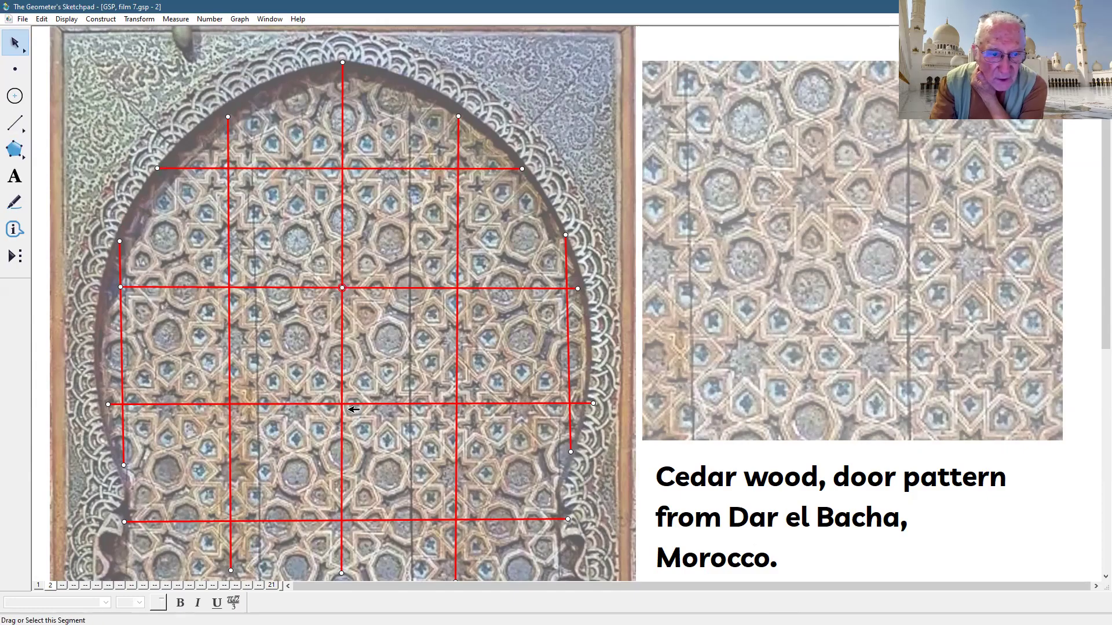
left_click(341, 404)
left_click(457, 404)
left_click(458, 288)
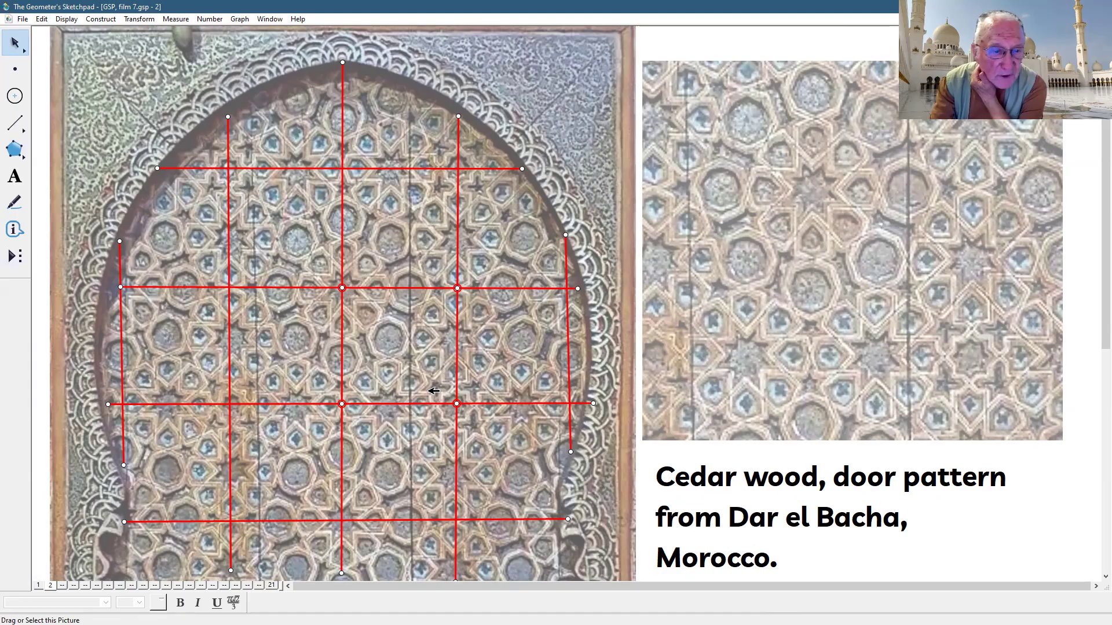
Step: Construct a filled quadrilateral through the four marked intersection points of the grid cell and deselect it
left_click(15, 149)
left_click(341, 288)
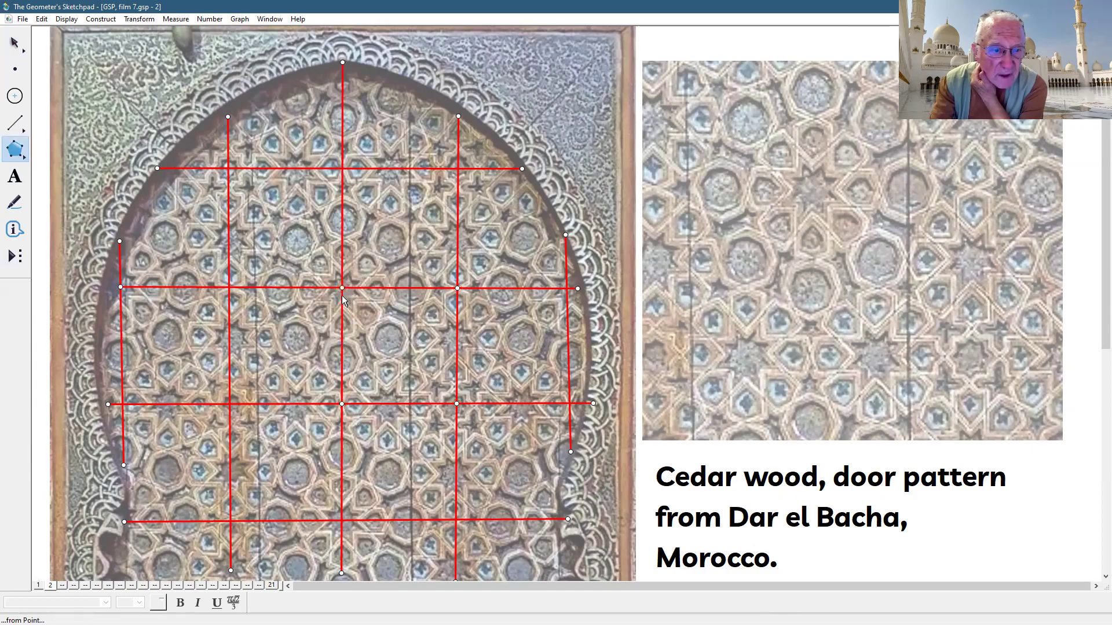
left_click(342, 403)
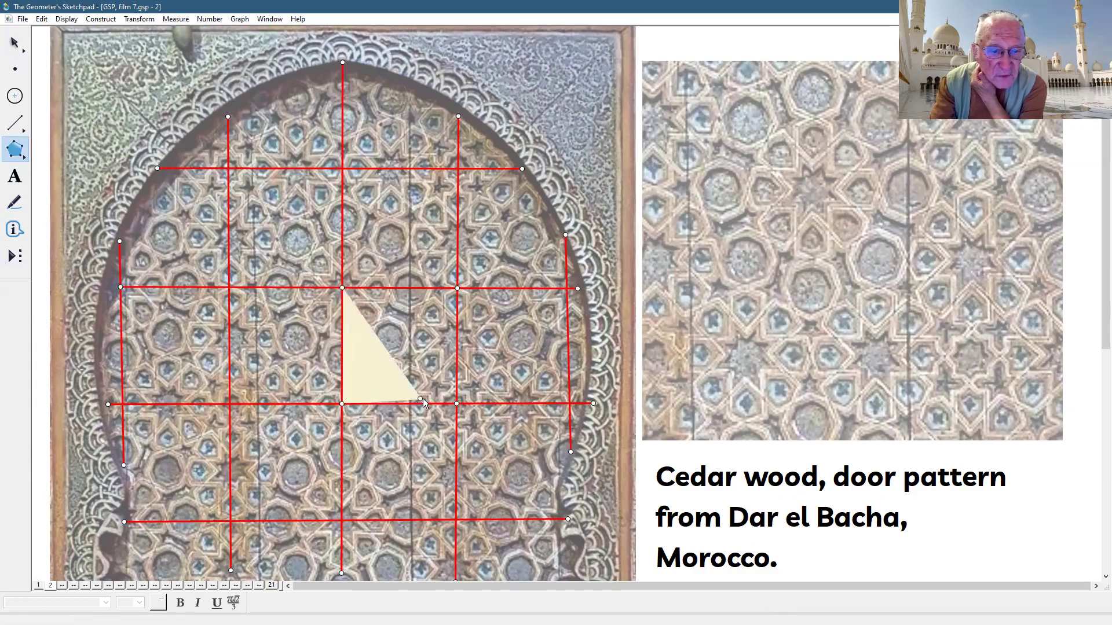
left_click(457, 404)
left_click(457, 288)
left_click(343, 288)
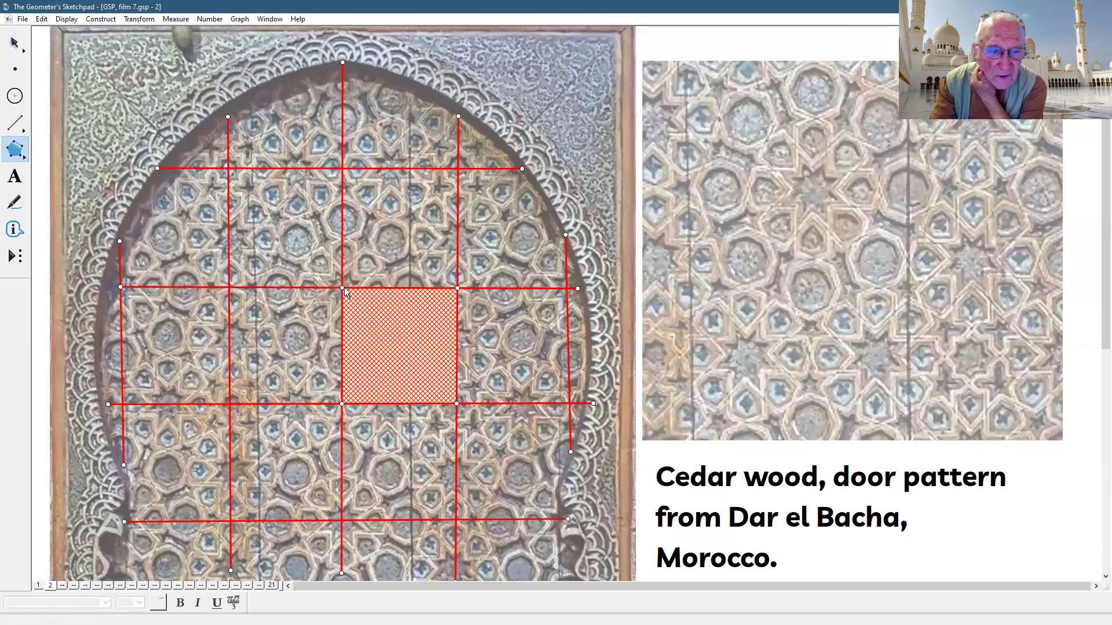
left_click(15, 42)
left_click(802, 553)
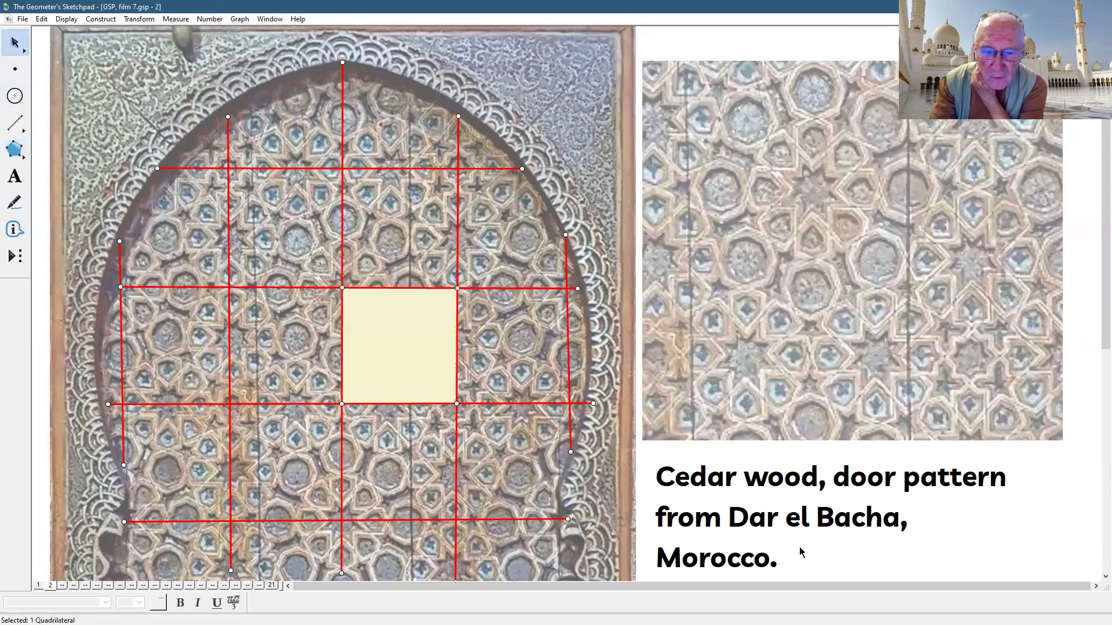
Step: Set the filled quadrilateral's opacity to 51%
left_click(384, 339)
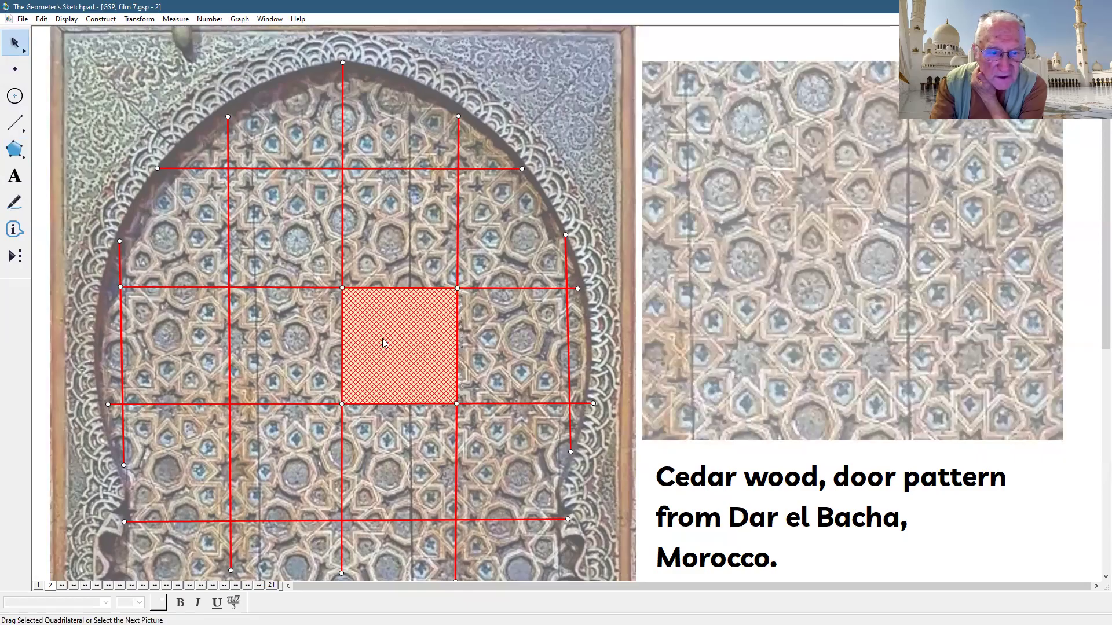
right_click(382, 342)
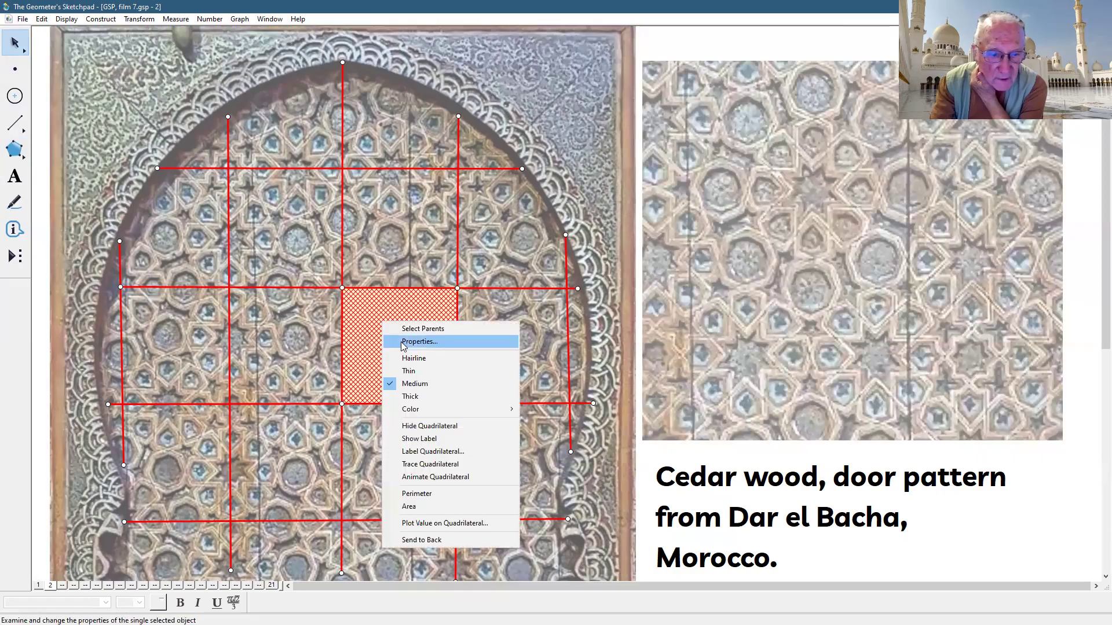
left_click(404, 343)
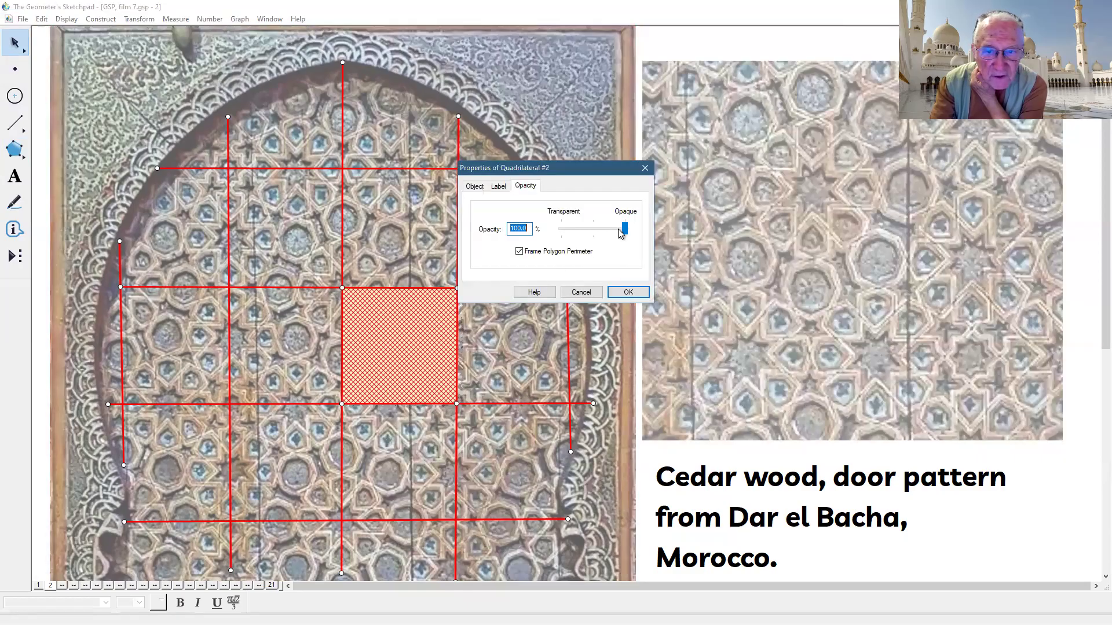
left_click_drag(623, 232, 586, 230)
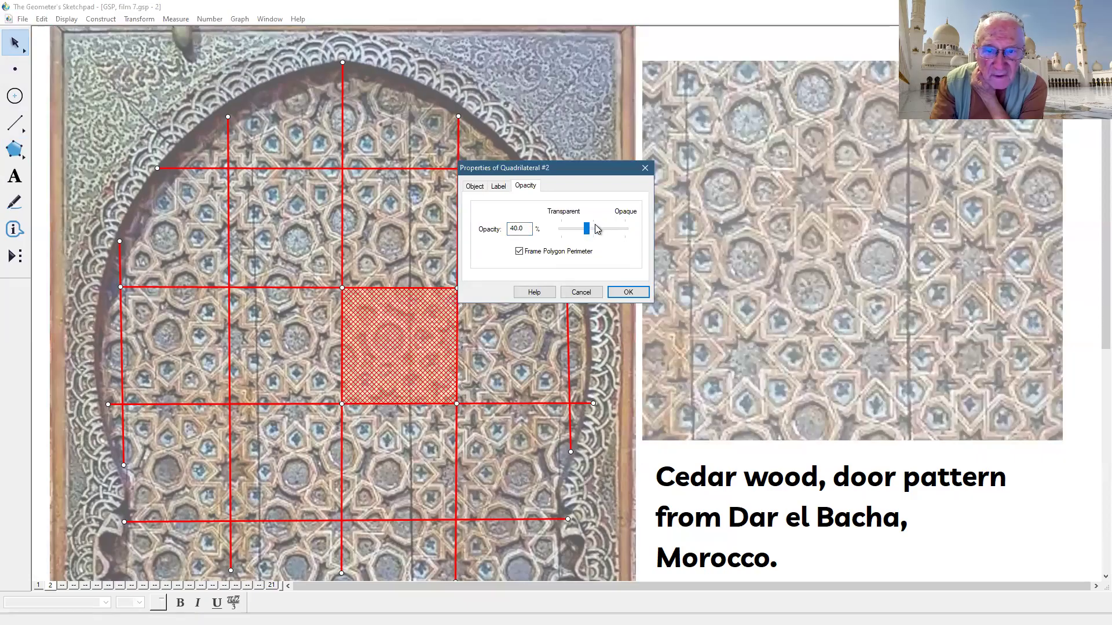
left_click(593, 230)
left_click(622, 292)
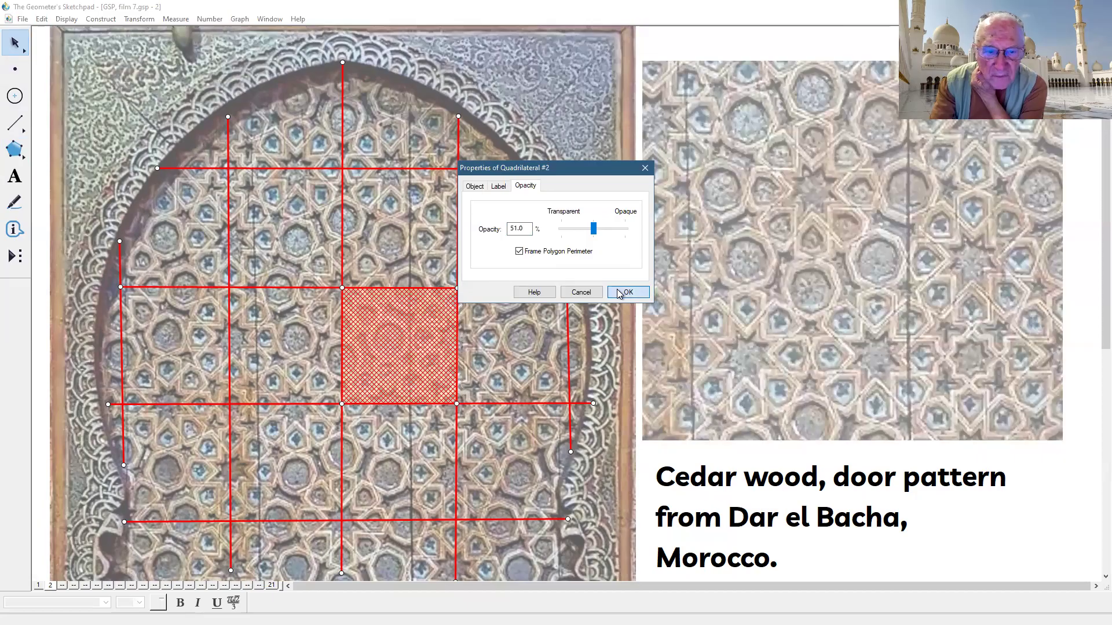
left_click(884, 559)
Step: Set the opacity of the large door photo to 83%
left_click(303, 207)
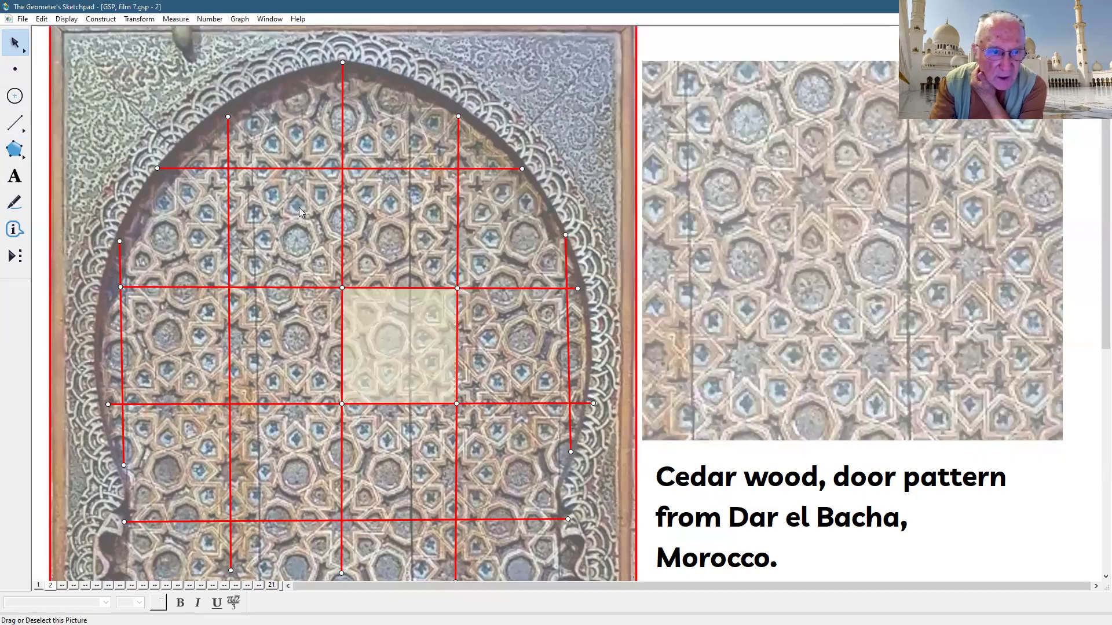
right_click(300, 212)
left_click(400, 212)
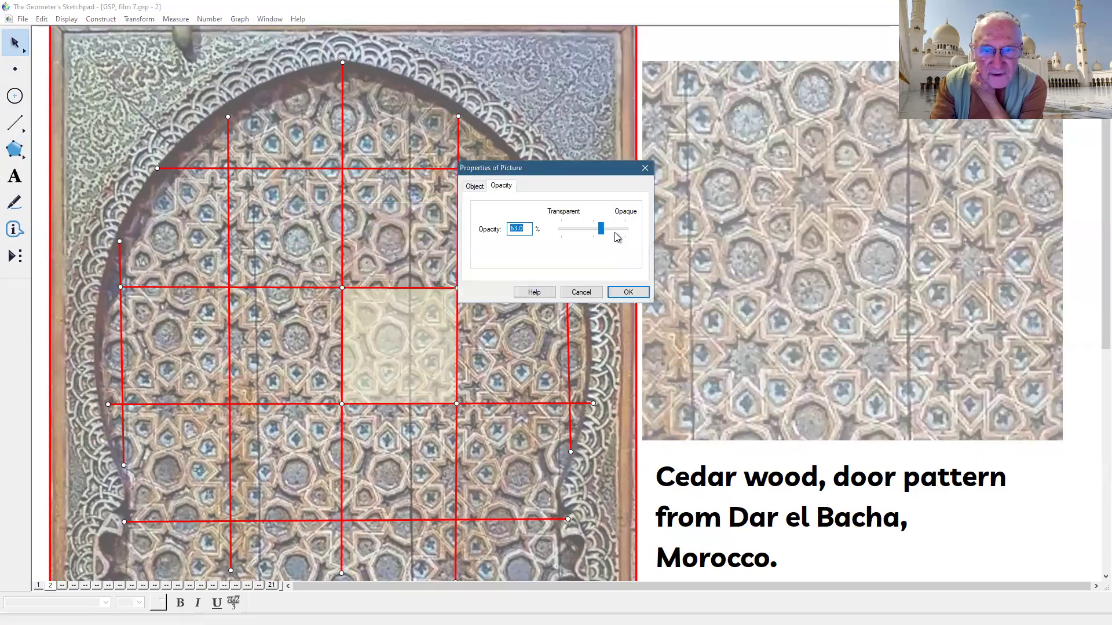
left_click_drag(603, 230, 615, 230)
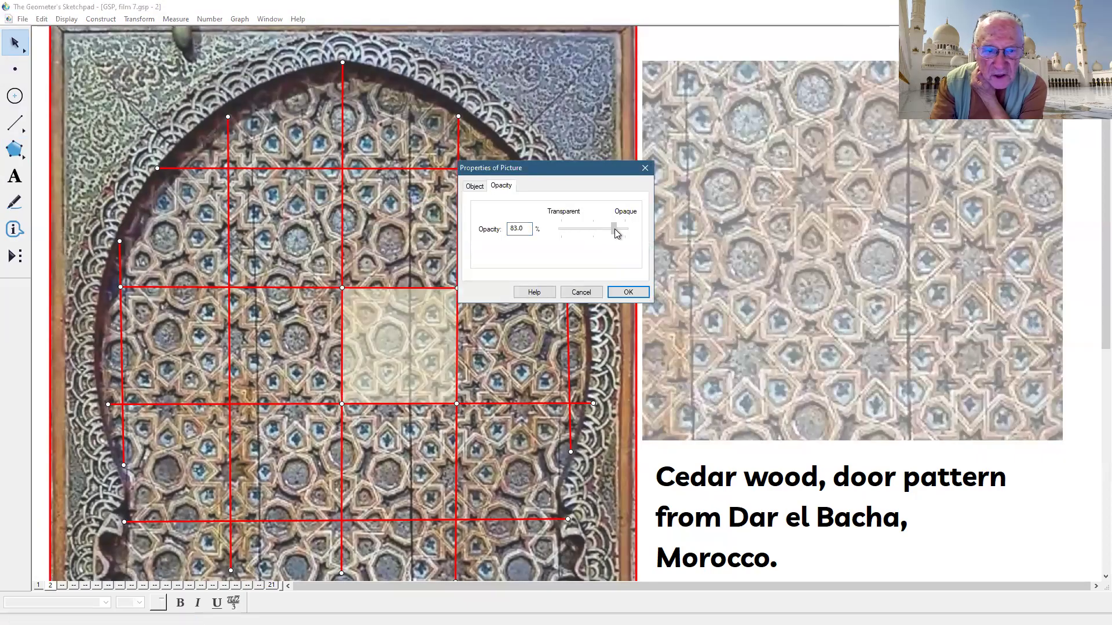
left_click(626, 293)
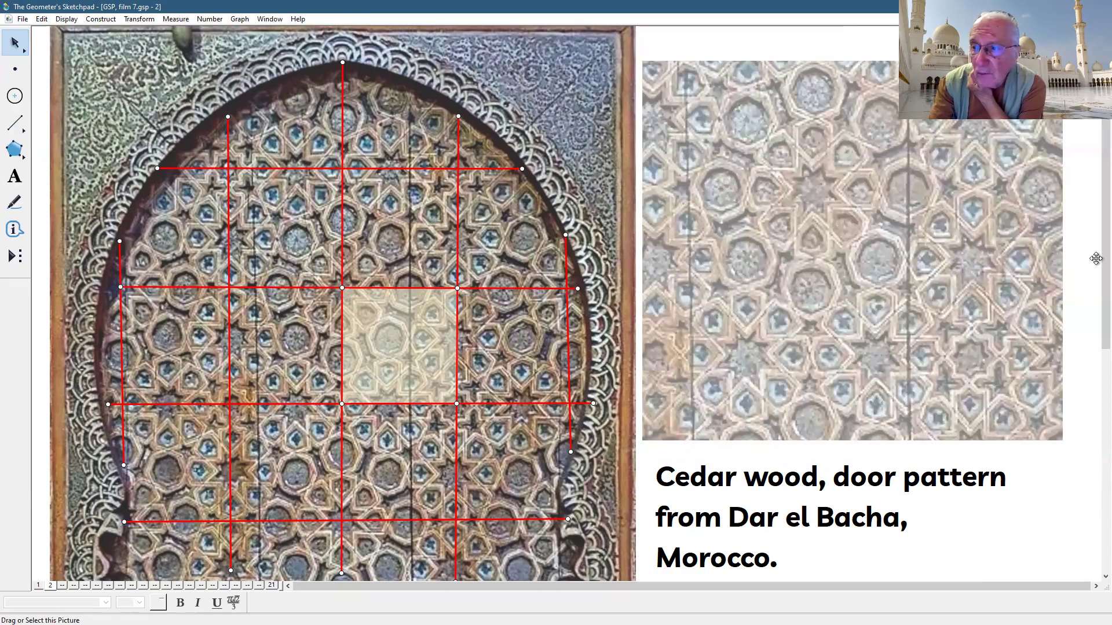
Step: Draw a square outline of four segments joining neighbouring star centres on the close-up pattern photo, with nothing left selected
scroll(1093, 210, "up", 1)
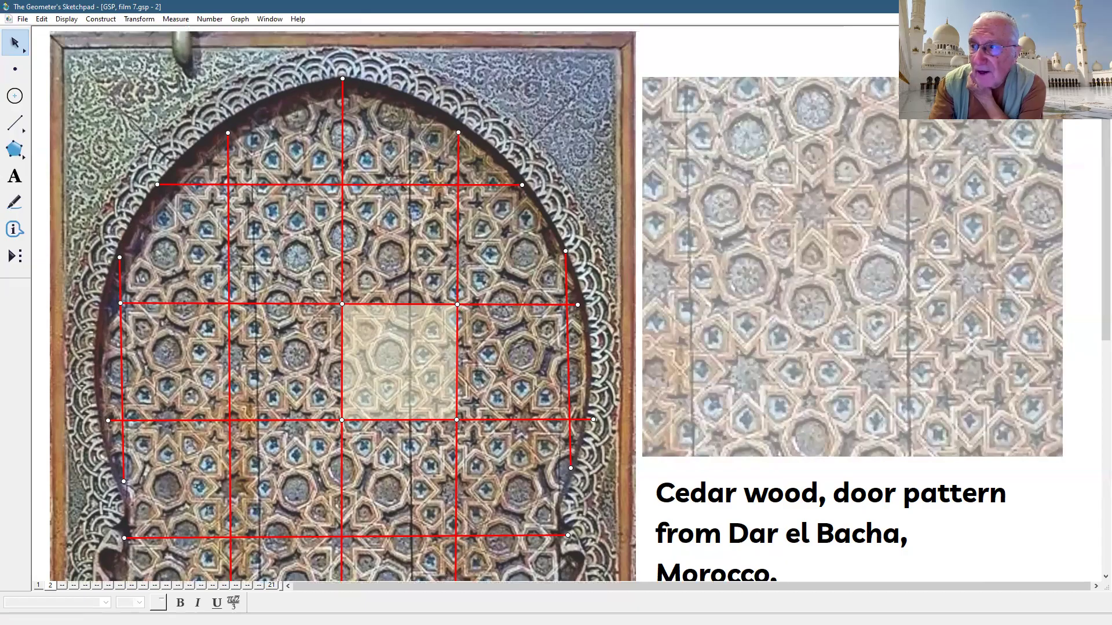
scroll(1093, 210, "up", 5)
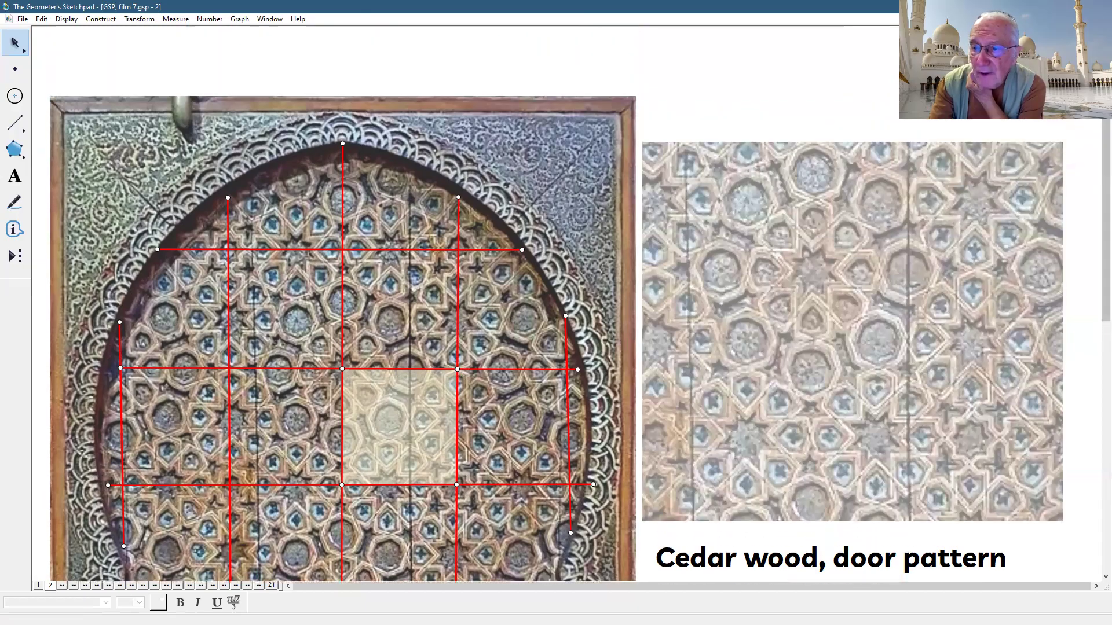
scroll(1093, 246, "up", 2)
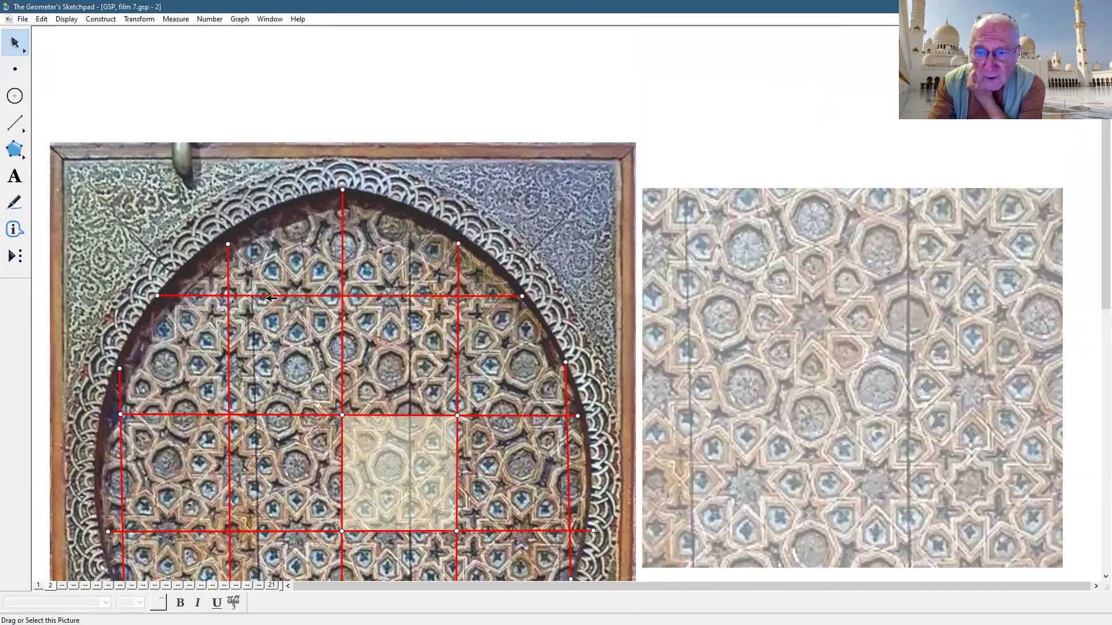
left_click(15, 123)
left_click_drag(814, 317, 808, 485)
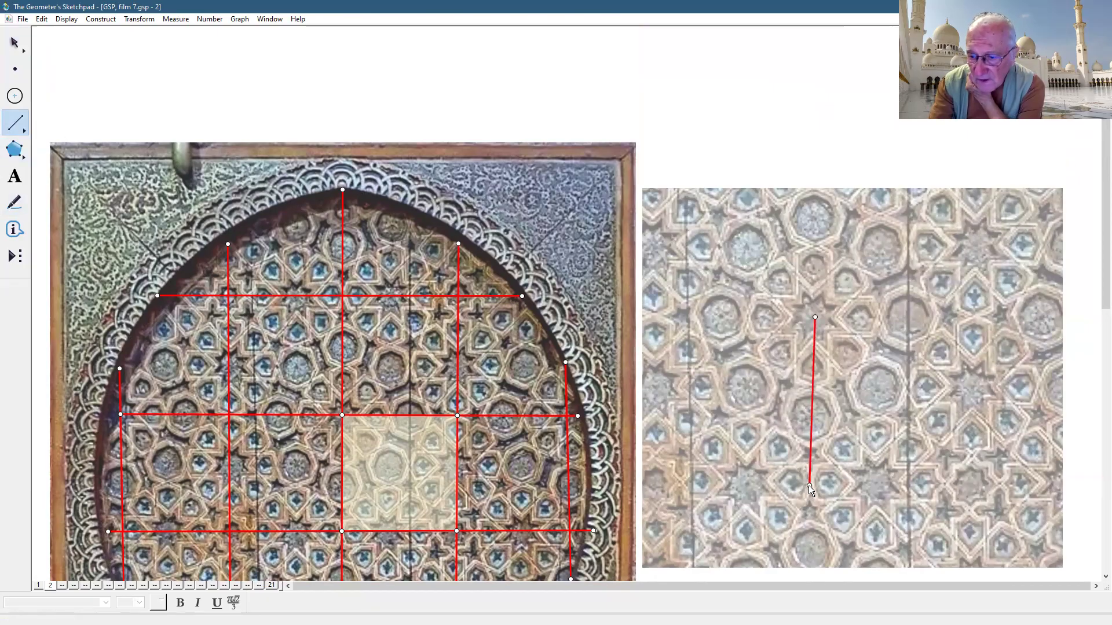
left_click_drag(816, 318, 810, 485)
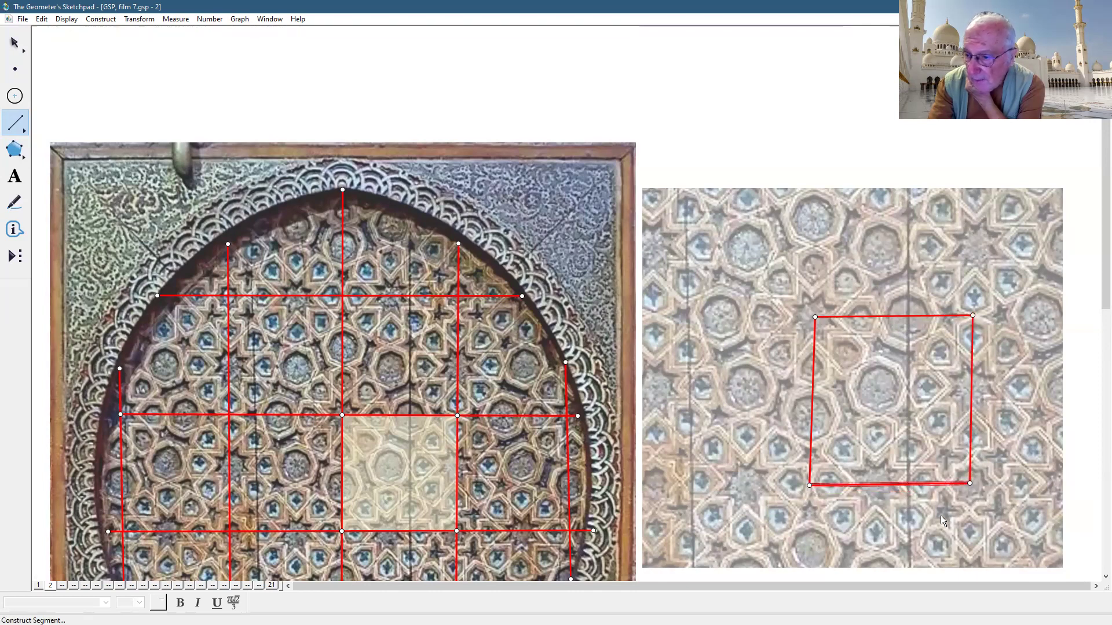
key("Escape")
key("Escape")
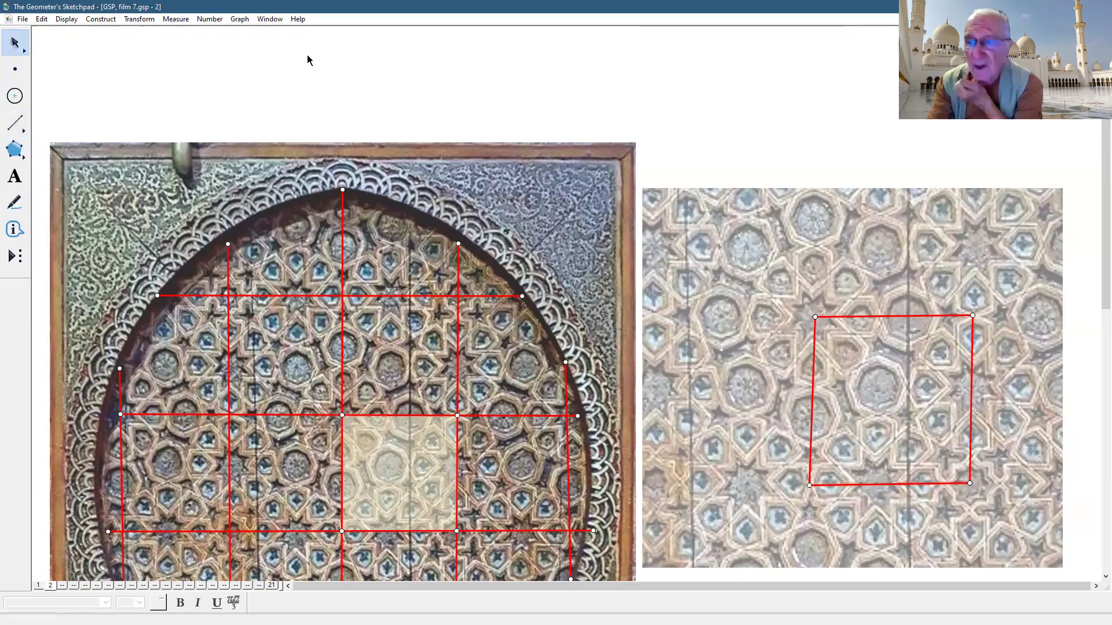
Step: Adjust the square's two upper corner points to align with the star centres on the close-up photo, and clear the selection
left_click(816, 316)
left_click_drag(816, 315, 810, 317)
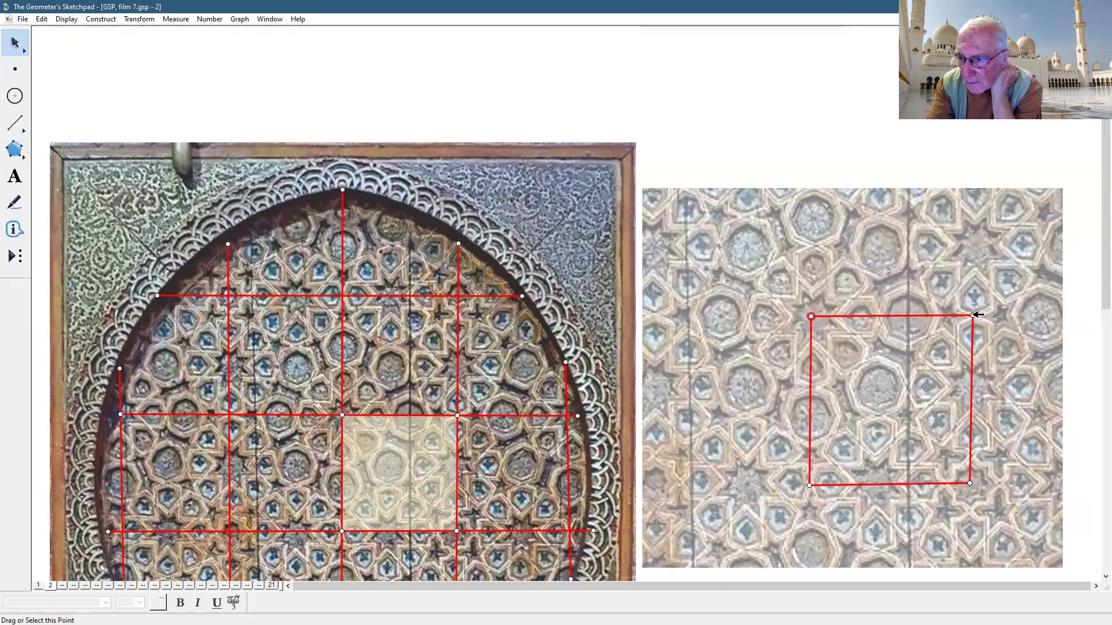
left_click_drag(975, 315, 978, 317)
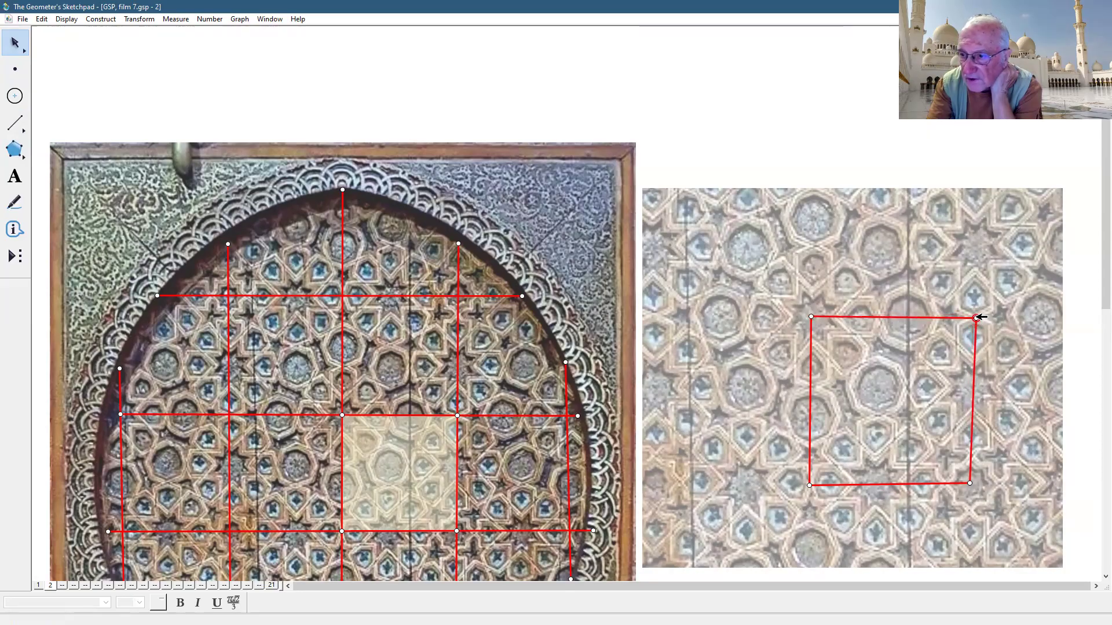
left_click(795, 121)
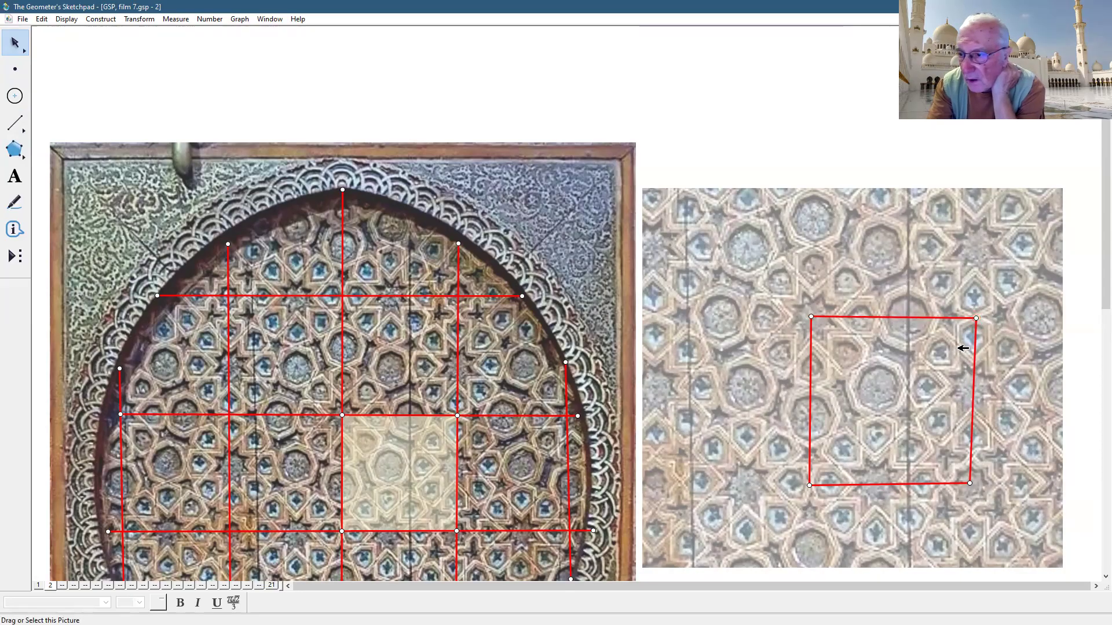
left_click(976, 318)
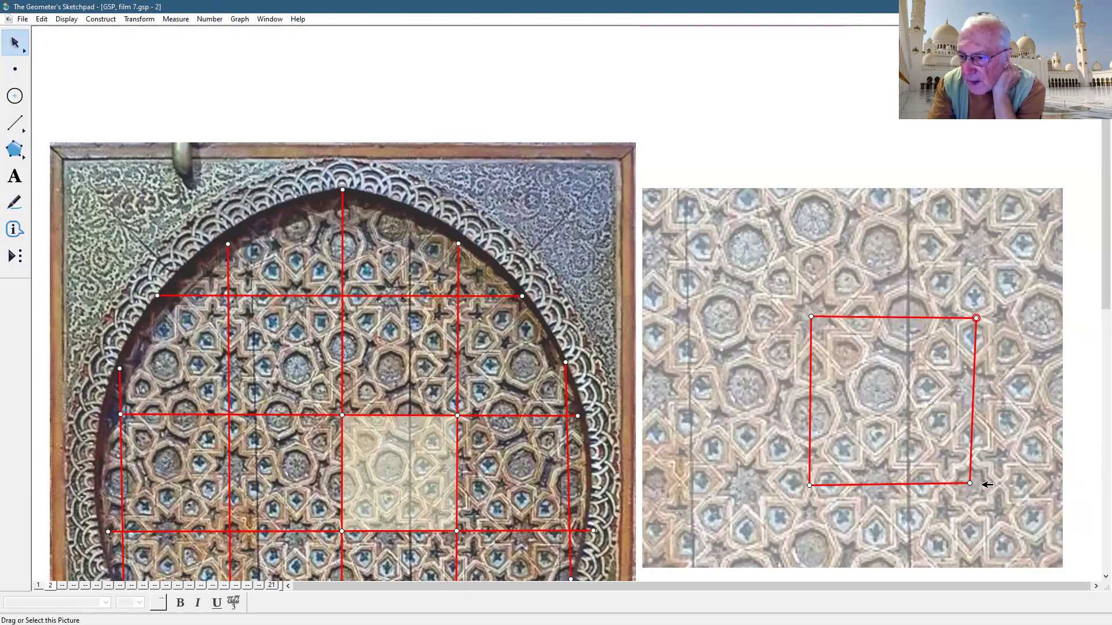
left_click(725, 130)
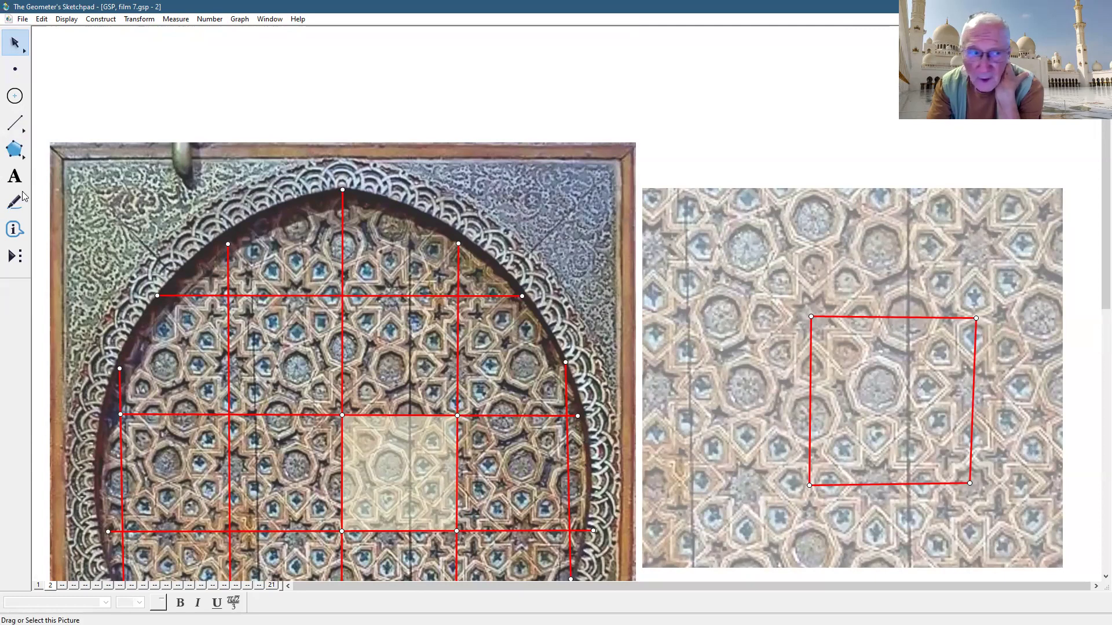
Step: Draw three segments from the square's upper-left corner to the bottom edge, the opposite corner and the right edge
left_click(26, 137)
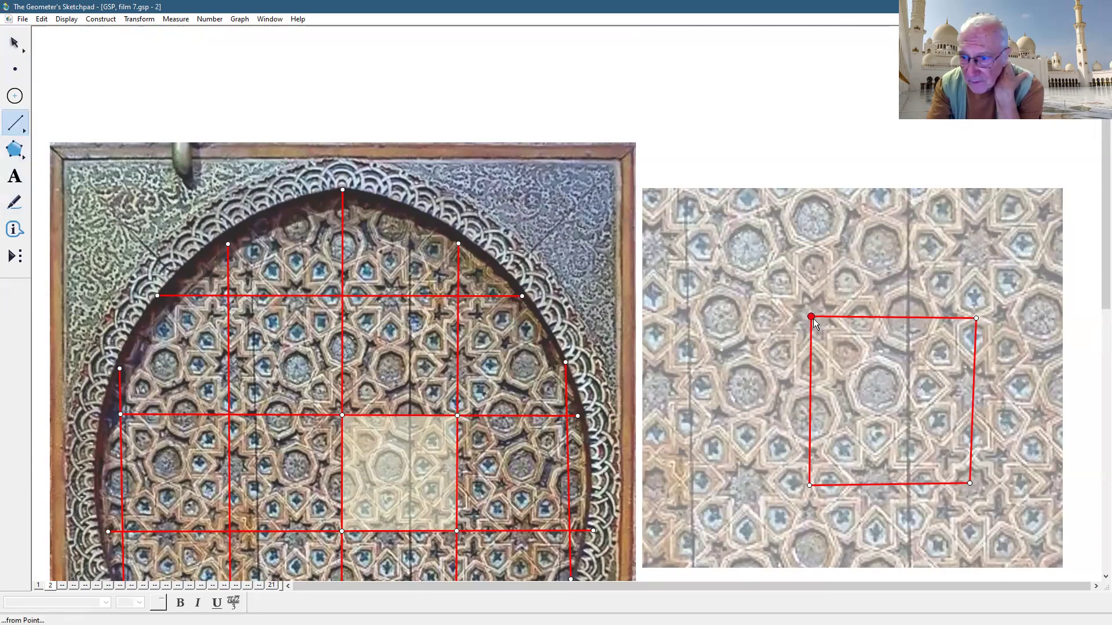
left_click_drag(811, 317, 877, 485)
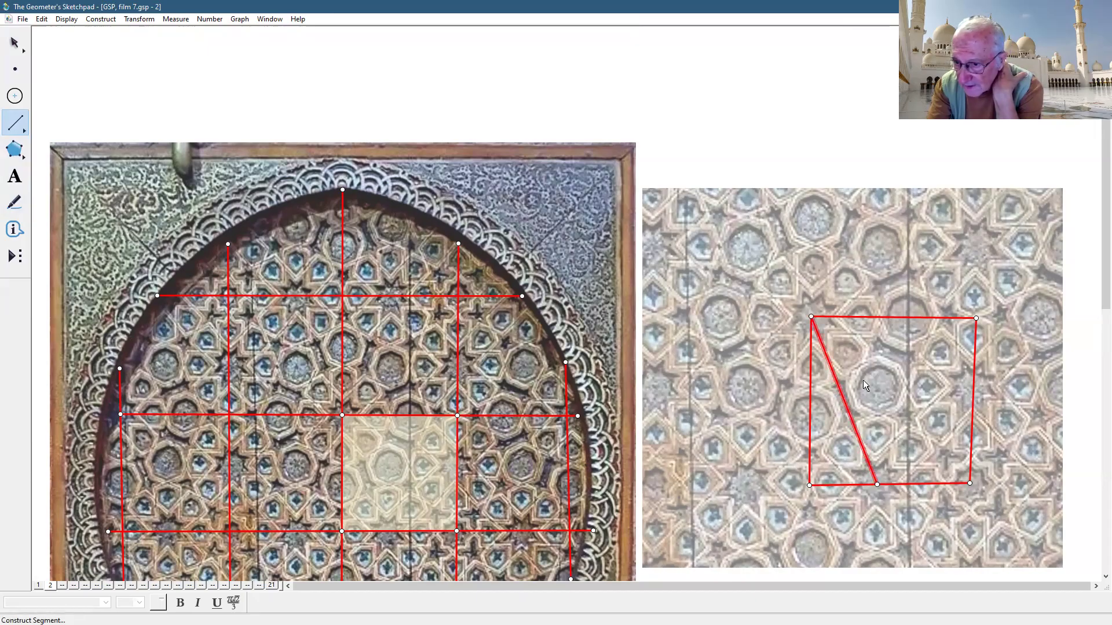
left_click_drag(811, 317, 970, 483)
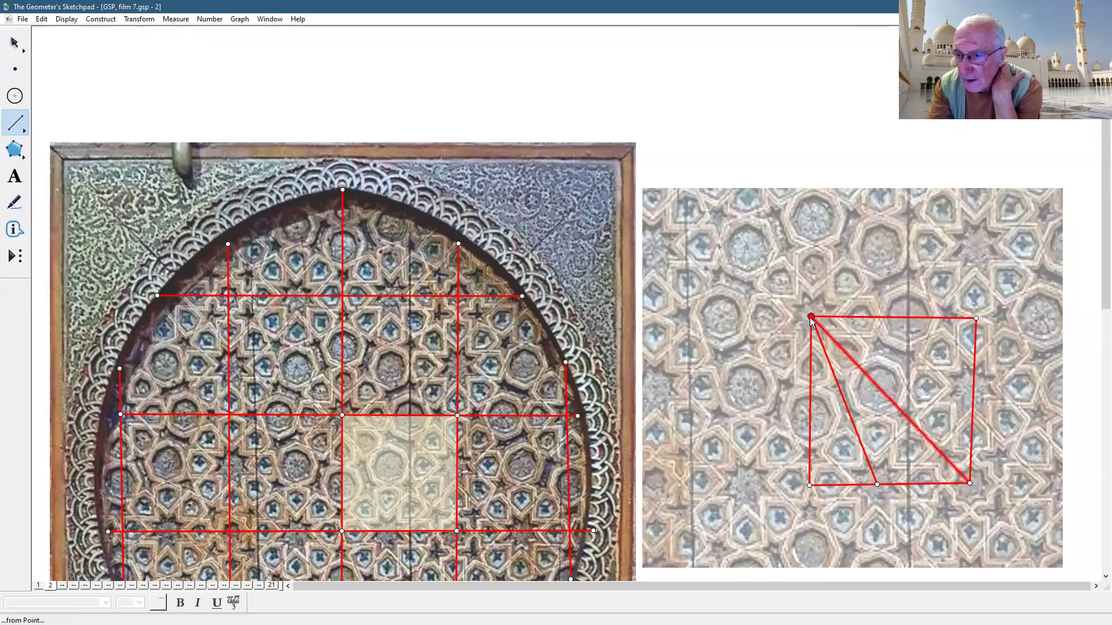
left_click_drag(811, 318, 973, 388)
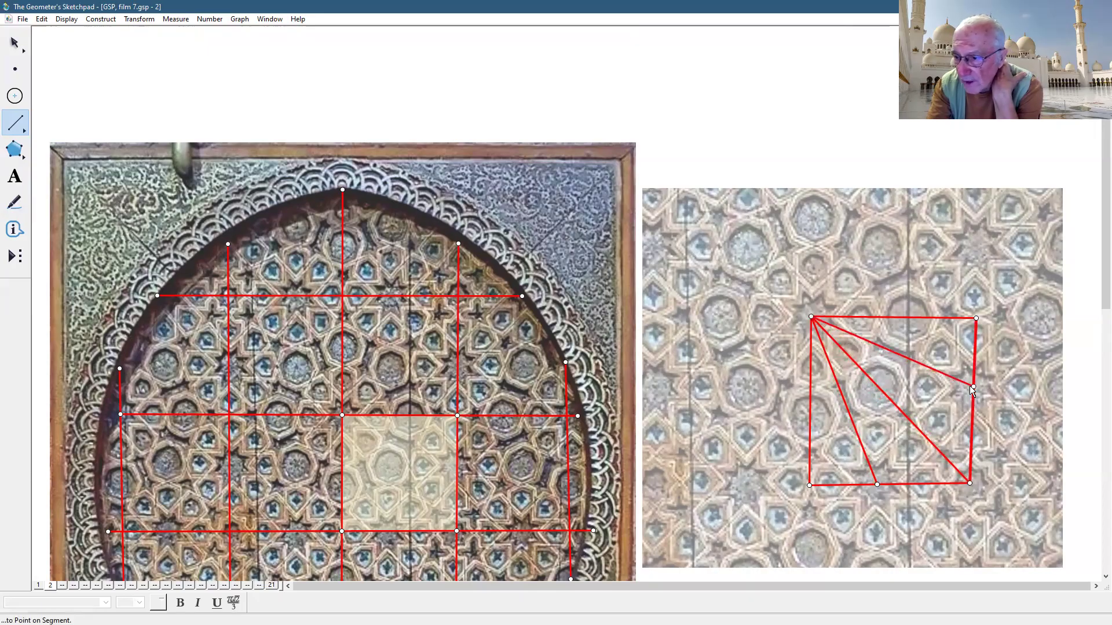
left_click(10, 51)
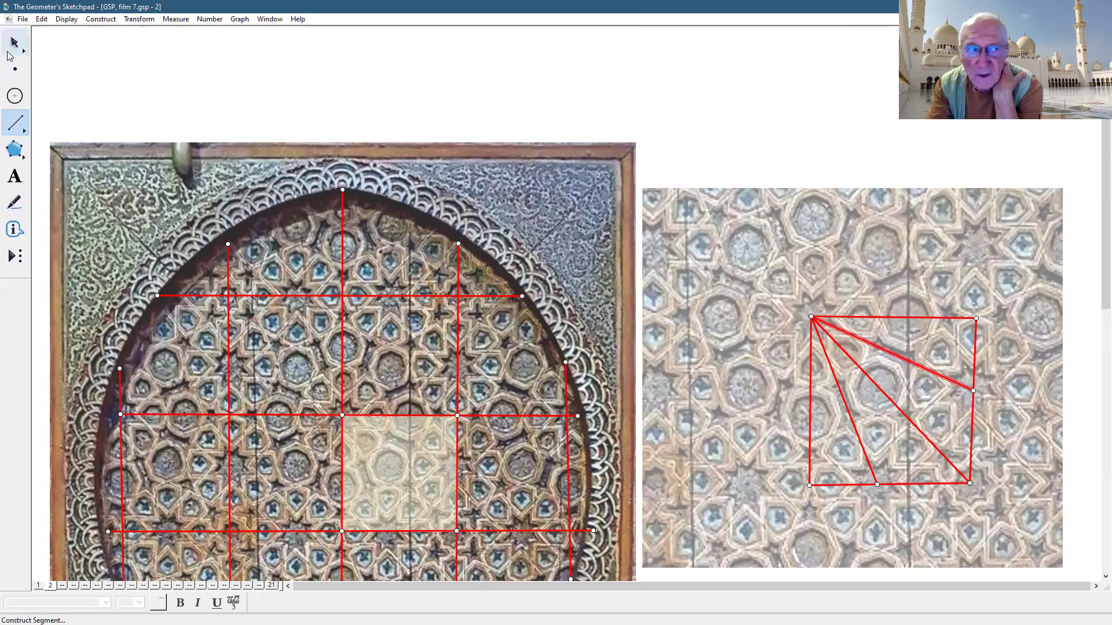
left_click(243, 43)
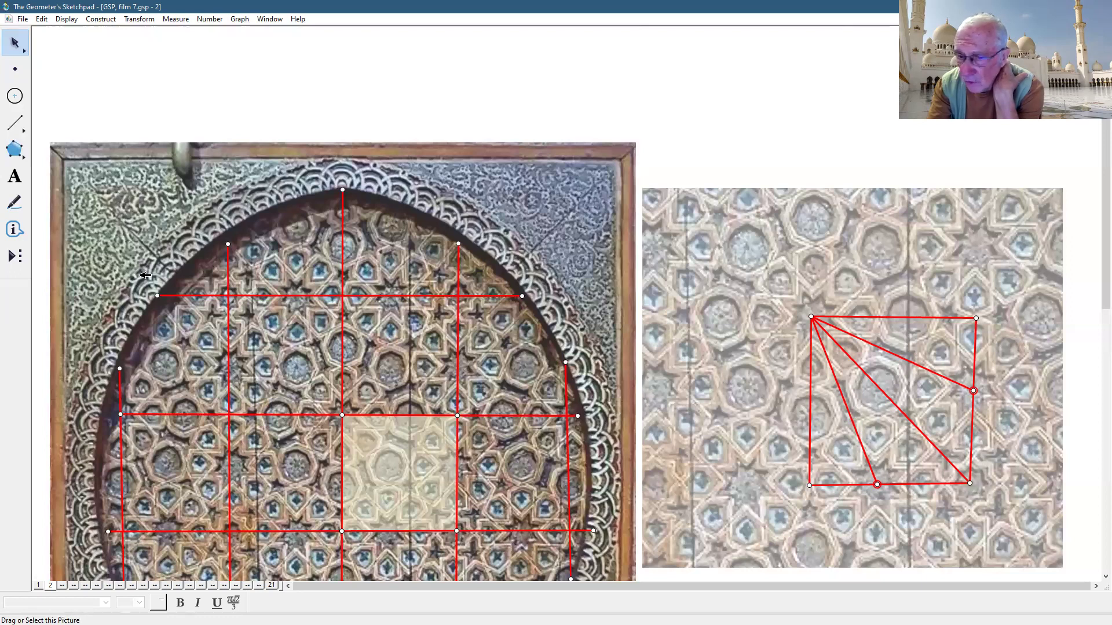
Step: Draw a fan of segments from the bottom-edge point to two points on each of the square's left, top and right edges
left_click(15, 122)
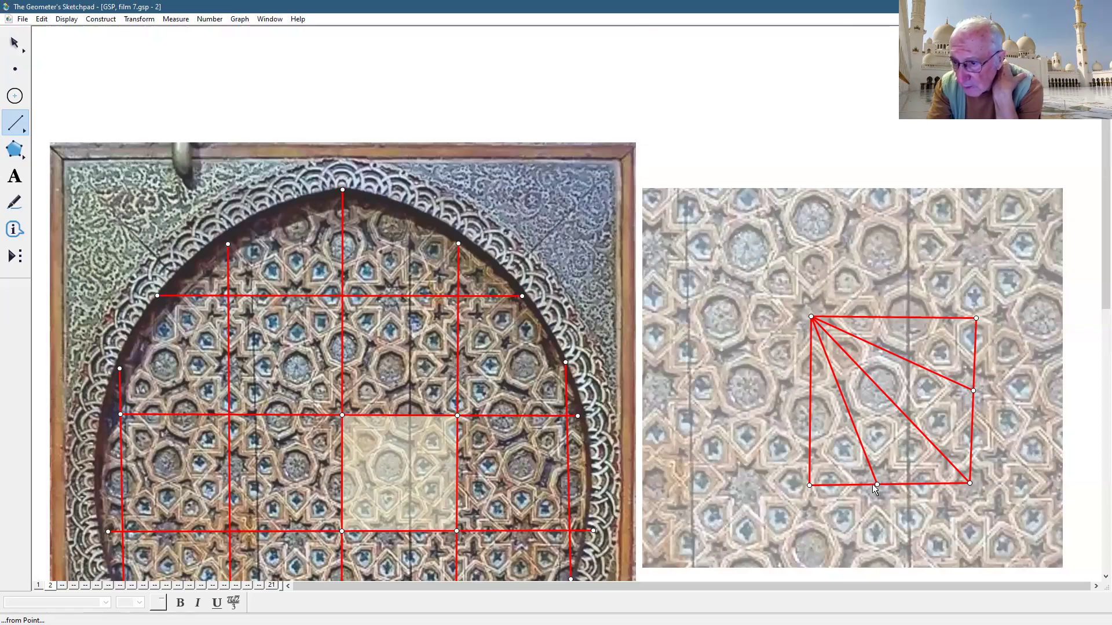
mouse_move(877, 484)
left_mouse_down()
mouse_move(975, 392)
mouse_move(857, 492)
mouse_move(877, 484)
mouse_move(877, 317)
left_mouse_up()
mouse_move(878, 318)
left_mouse_down()
mouse_move(858, 487)
mouse_move(871, 489)
mouse_move(810, 418)
left_mouse_up()
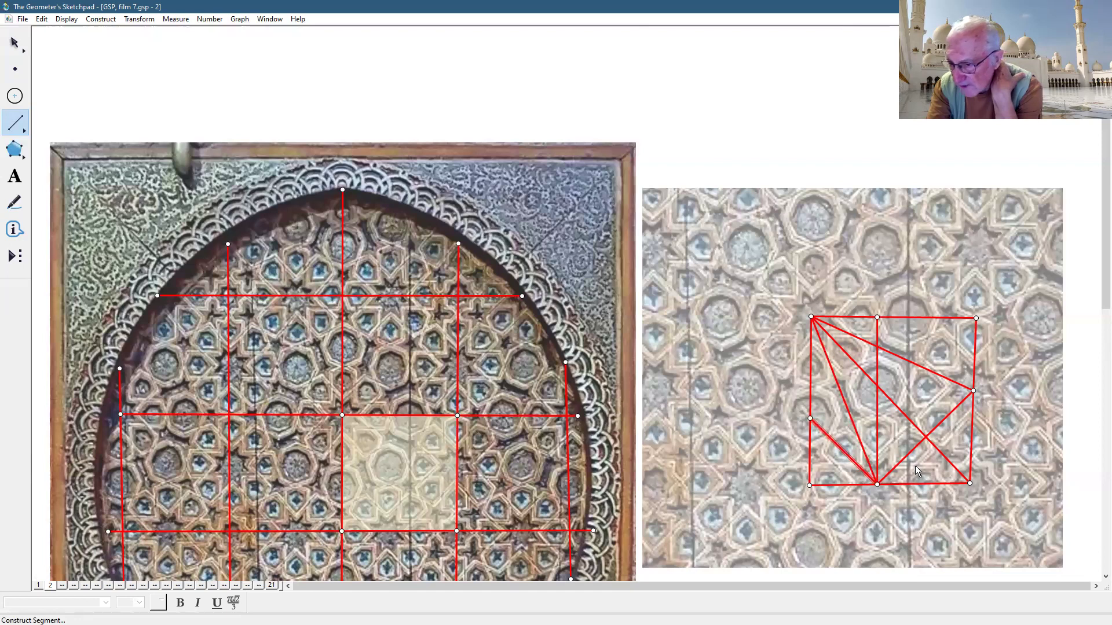
left_click_drag(810, 461, 938, 317)
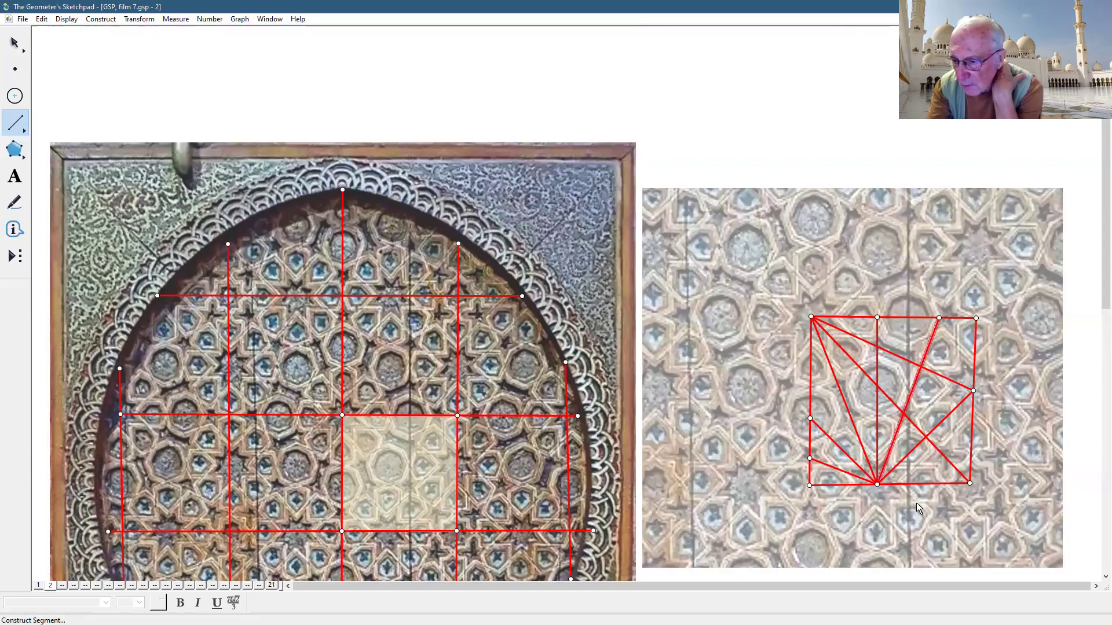
left_click_drag(878, 484, 971, 441)
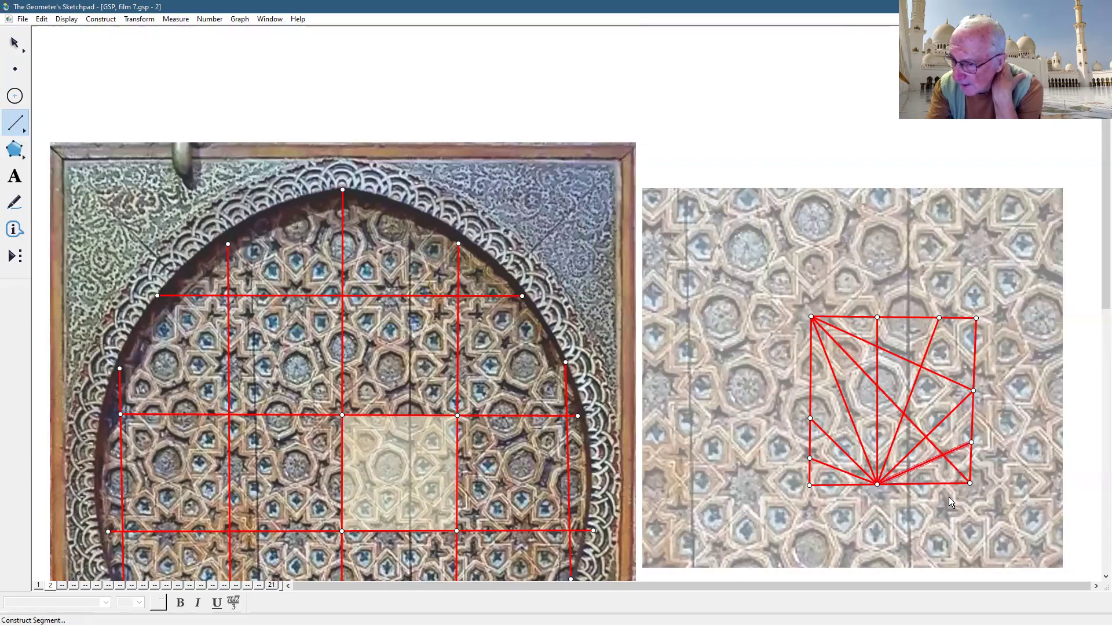
left_click(14, 43)
key("Escape")
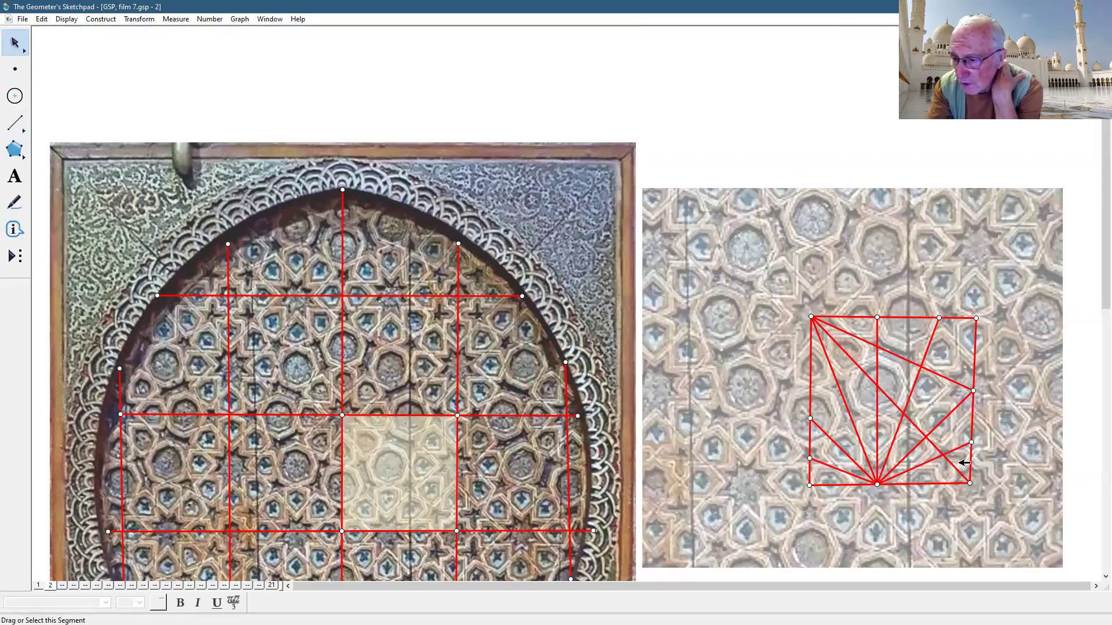
Step: Delete the fan's lower right-edge and upper left-edge points with their segments, plus the segment to the upper right-edge point
left_click(972, 443)
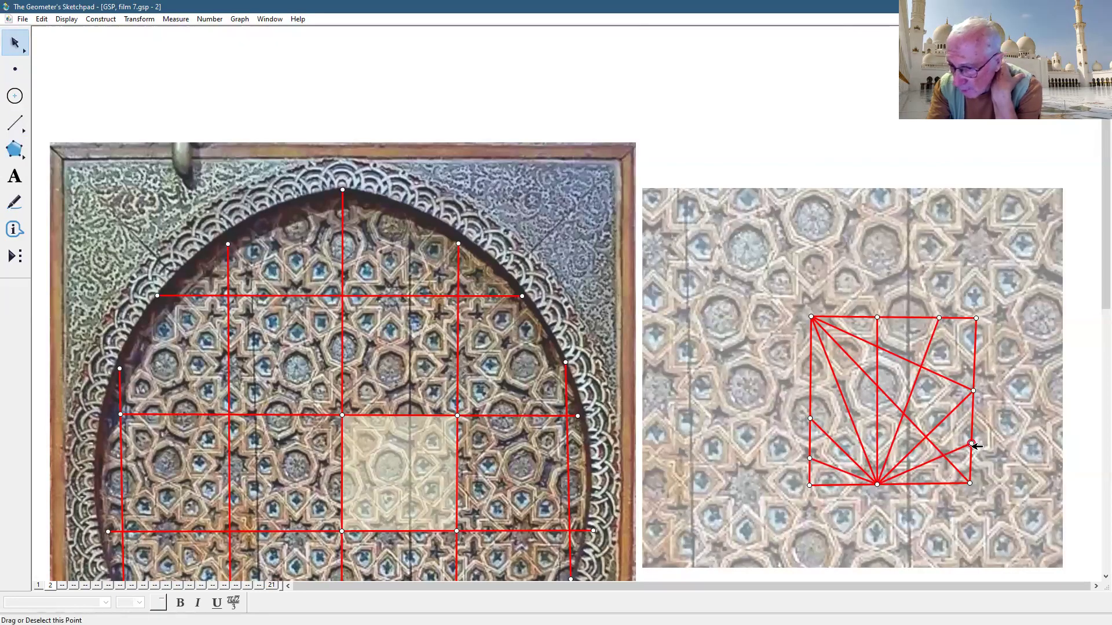
left_click(810, 418)
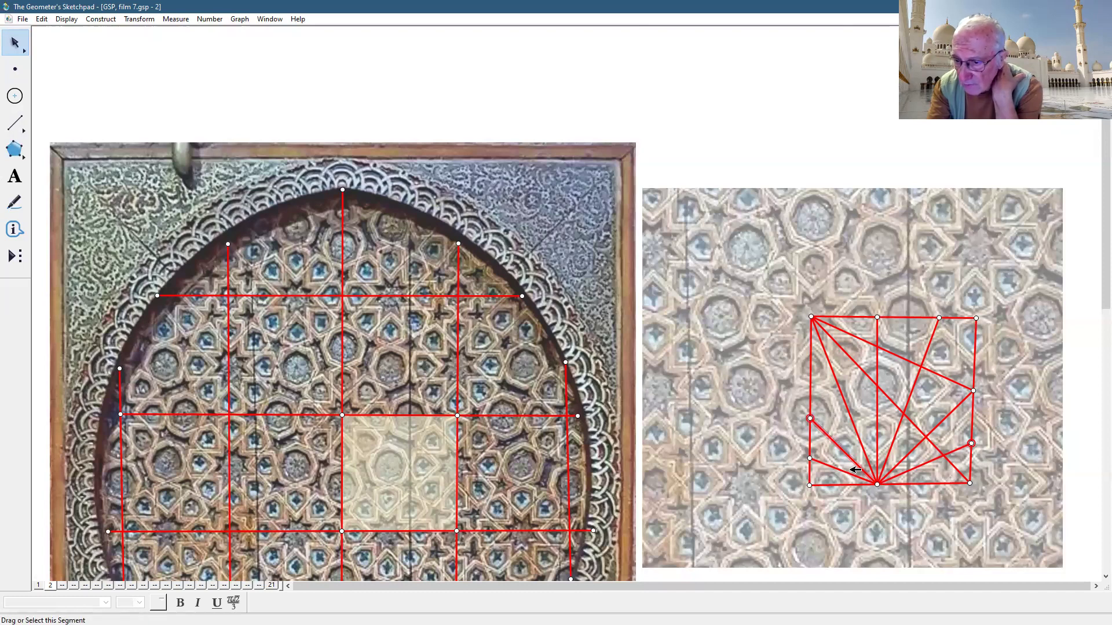
key("Delete")
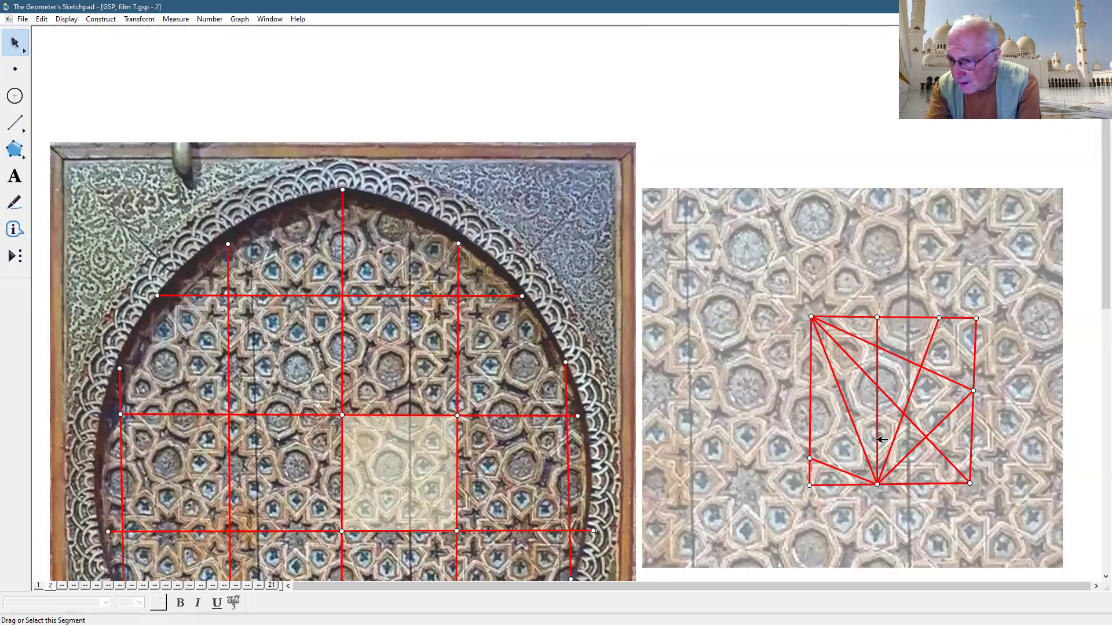
left_click(914, 445)
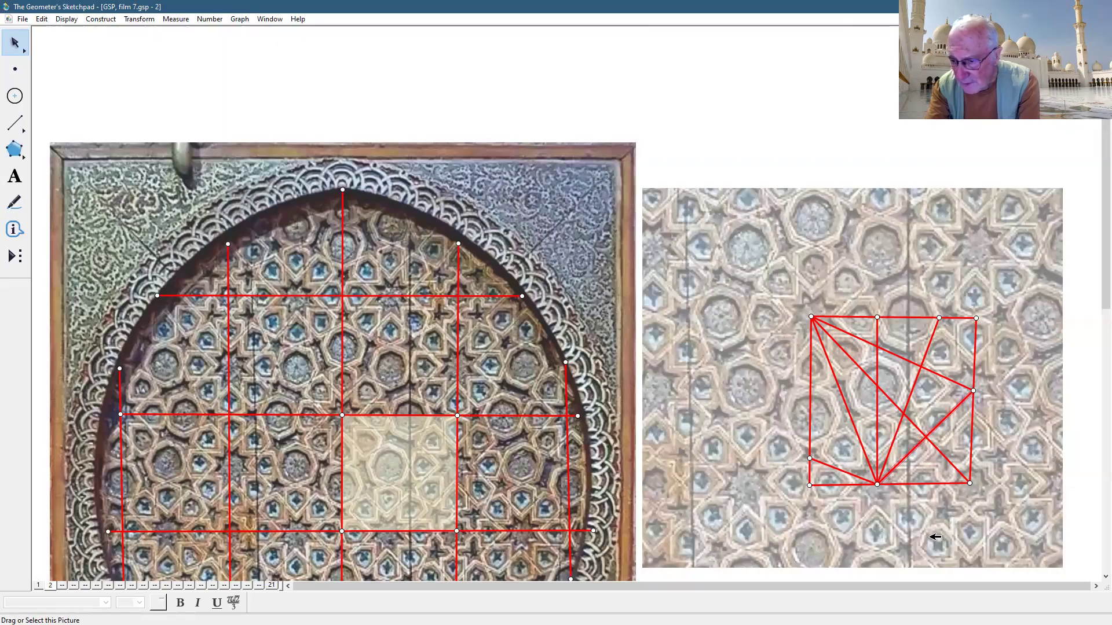
key("Delete")
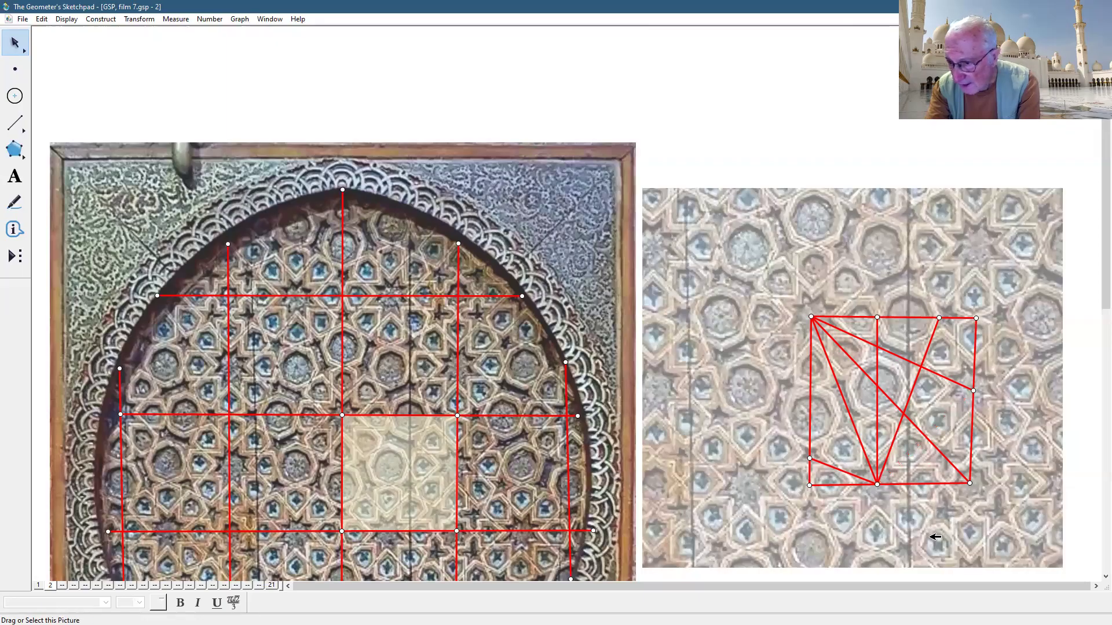
Step: Redraw the bottom point's lower right-edge segment and join the upper right-edge point to the bottom point, second top-edge point and past the left edge
left_click(10, 122)
left_click_drag(877, 485, 970, 440)
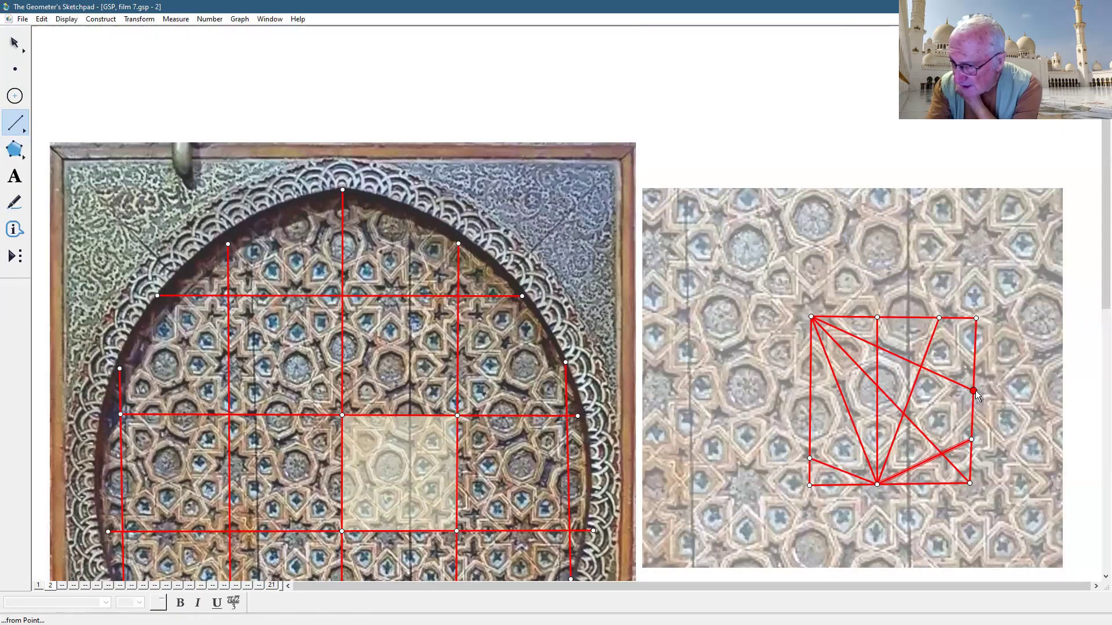
left_click_drag(973, 391, 788, 389)
left_click_drag(974, 391, 944, 322)
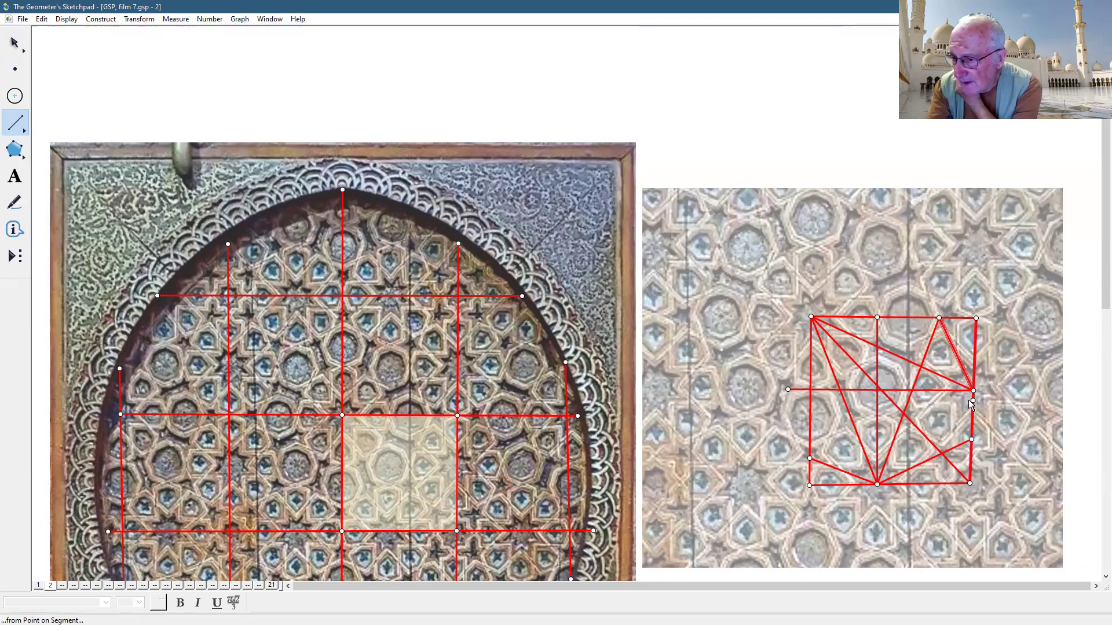
left_click_drag(973, 392, 878, 485)
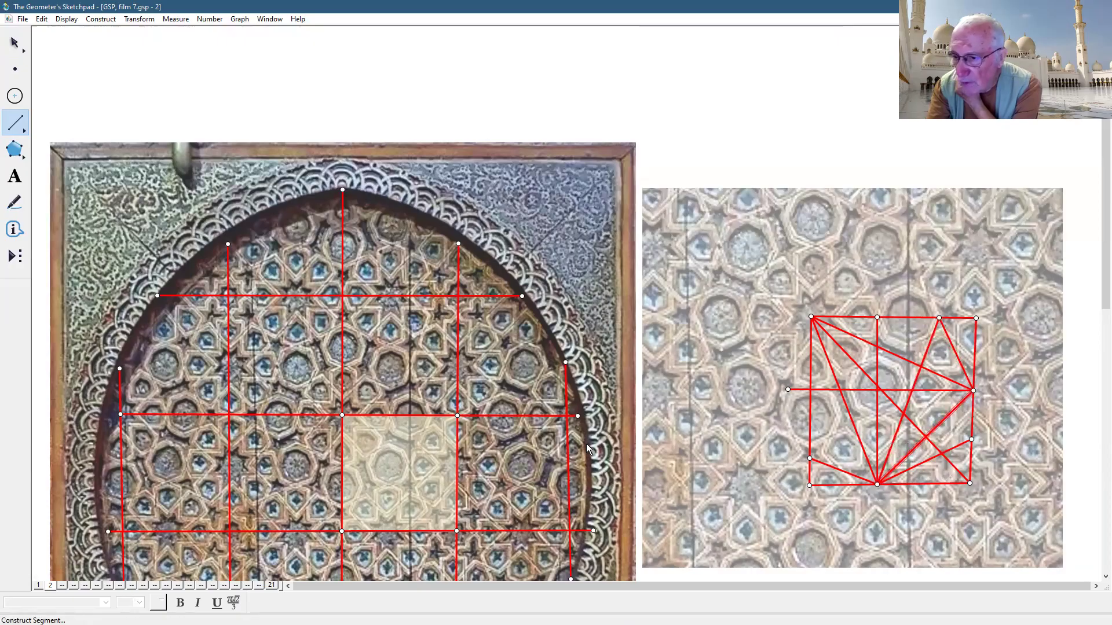
left_click(14, 42)
left_click(334, 85)
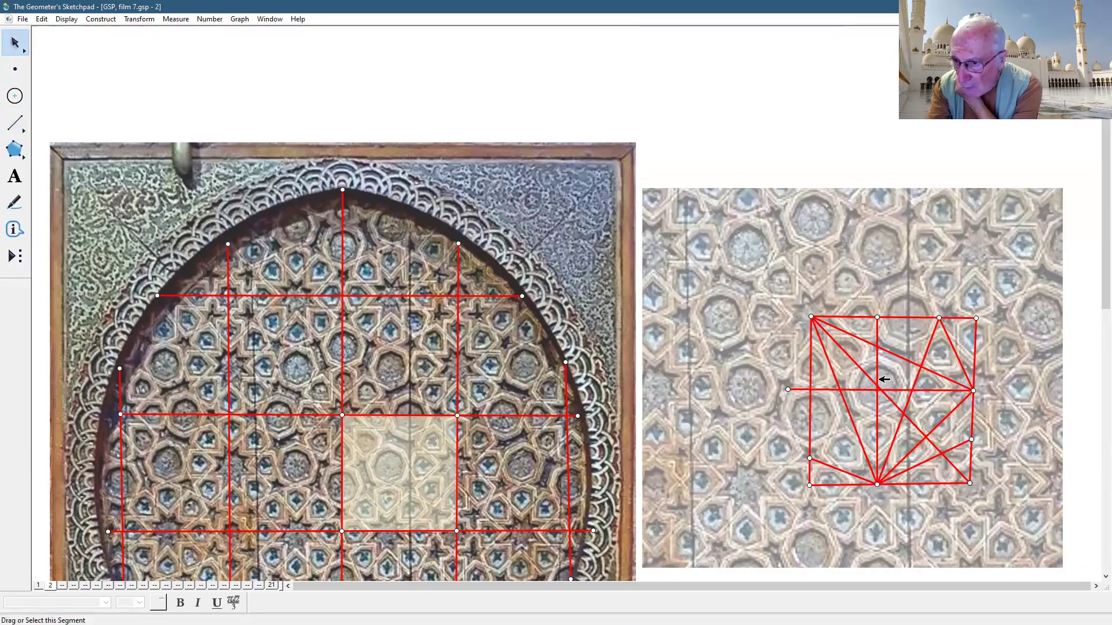
left_click(15, 123)
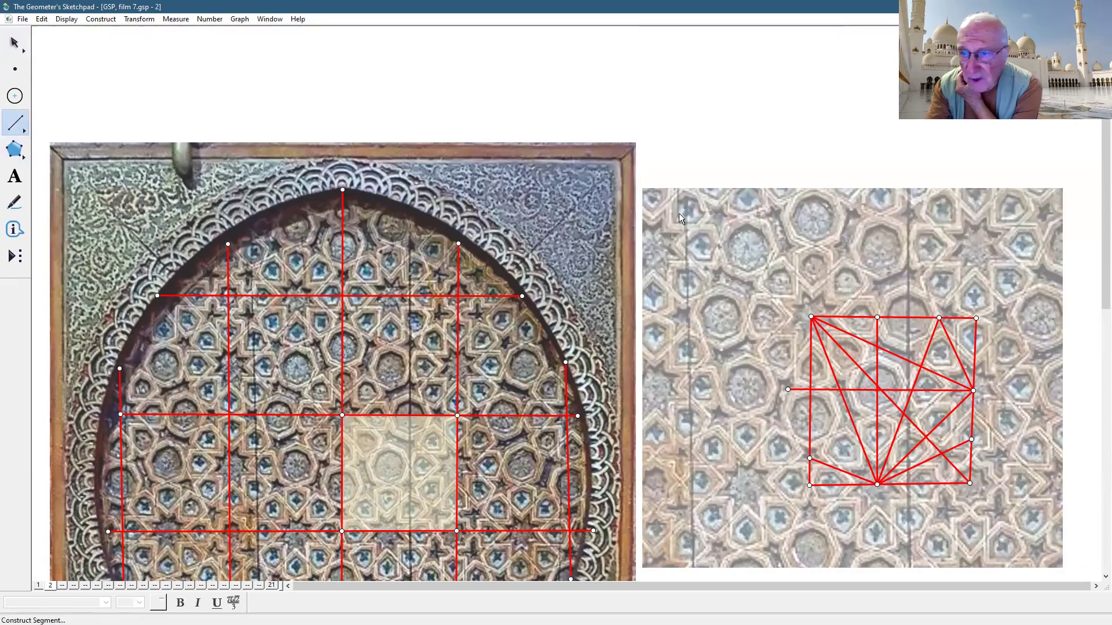
Step: Set the line style of all the construction segments on the close-up photo to Thin
left_click(14, 43)
left_click_drag(659, 156, 1002, 532)
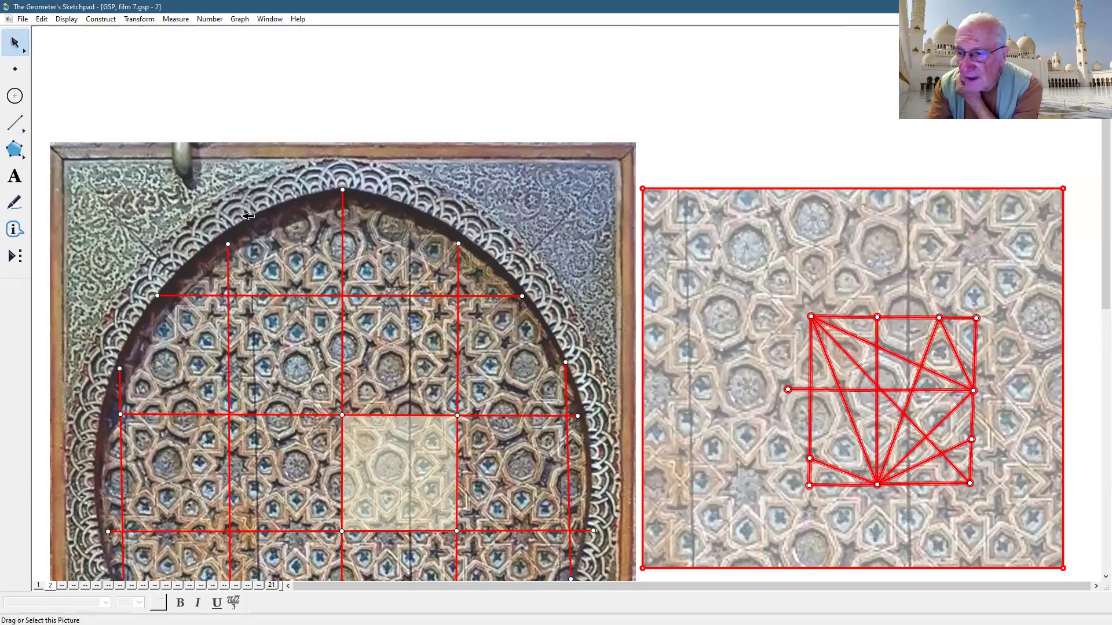
left_click(66, 19)
mouse_move(174, 46)
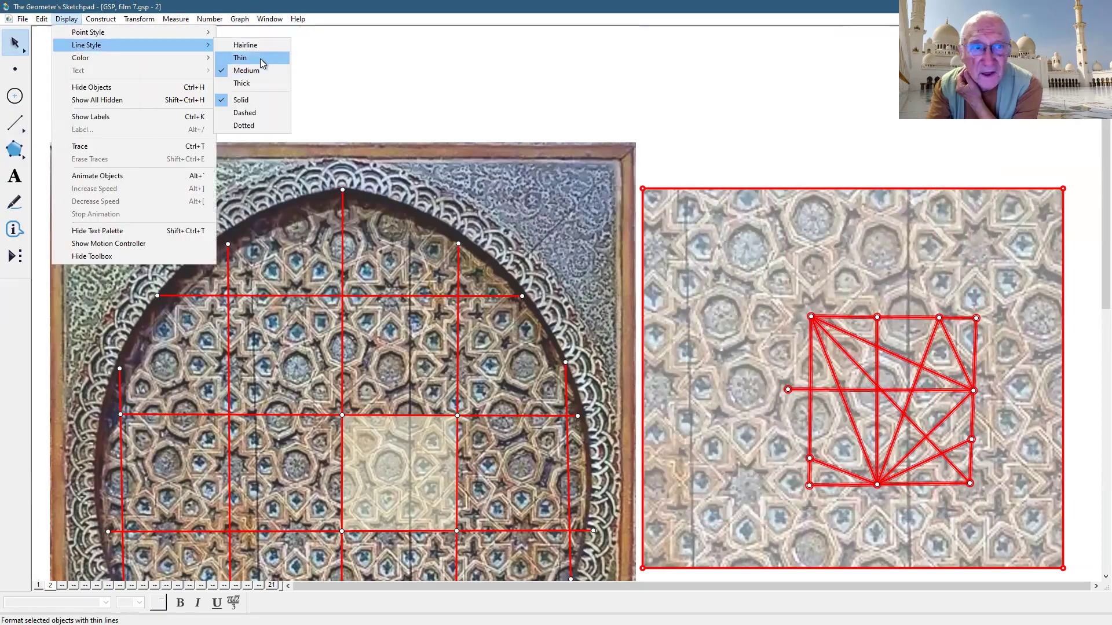
left_click(259, 58)
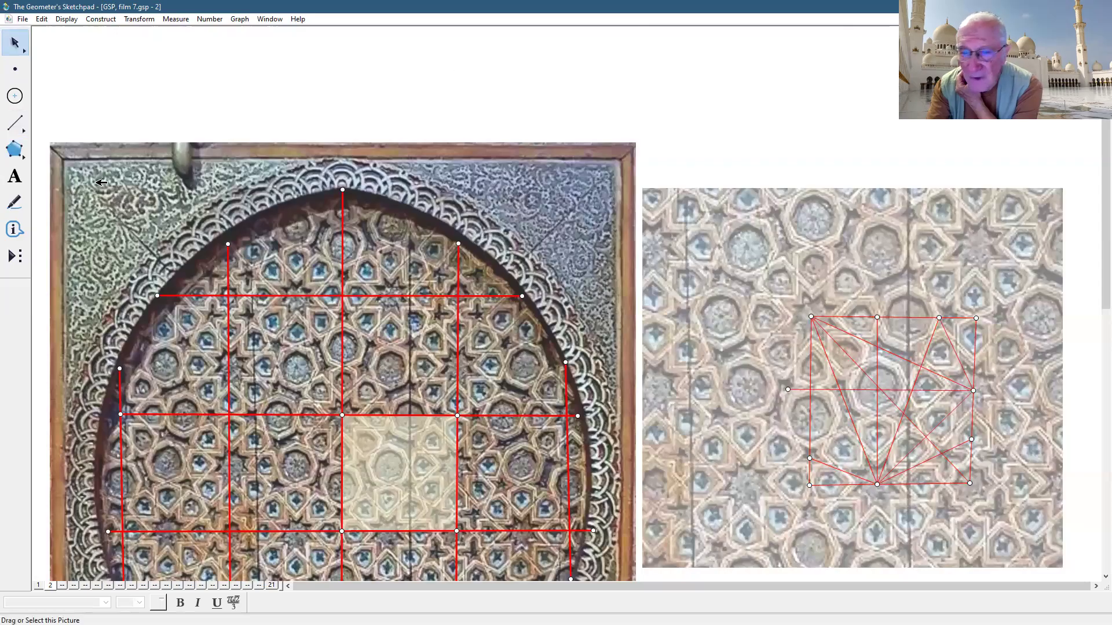
Step: Draw a sample segment in the blank area above the door photo and give it a heavier line style
left_click(15, 123)
left_click_drag(476, 88, 588, 87)
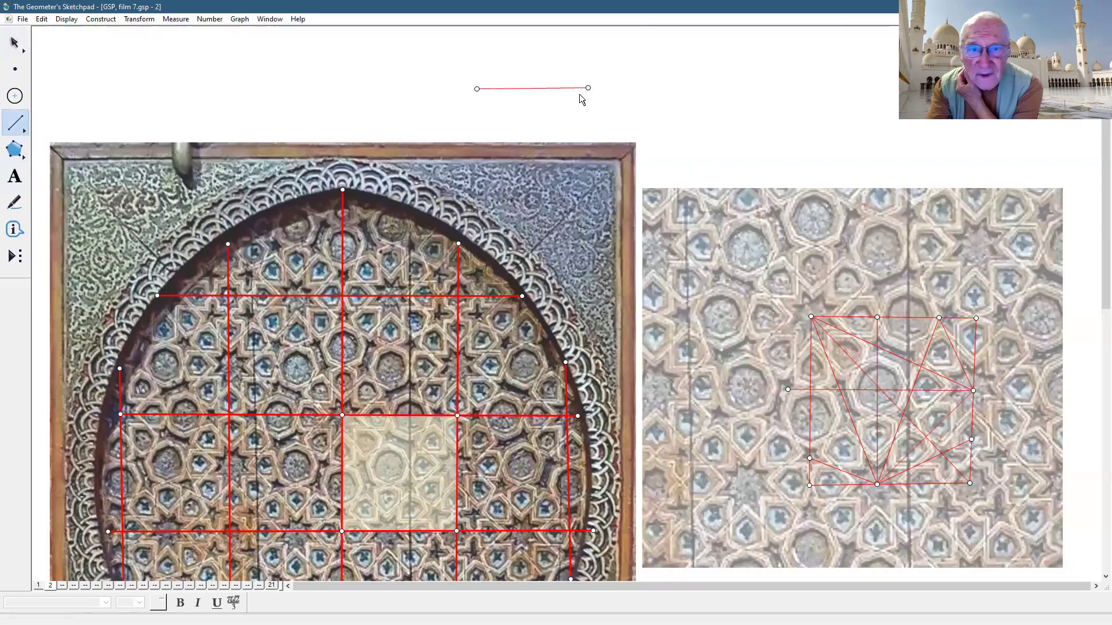
left_click(67, 19)
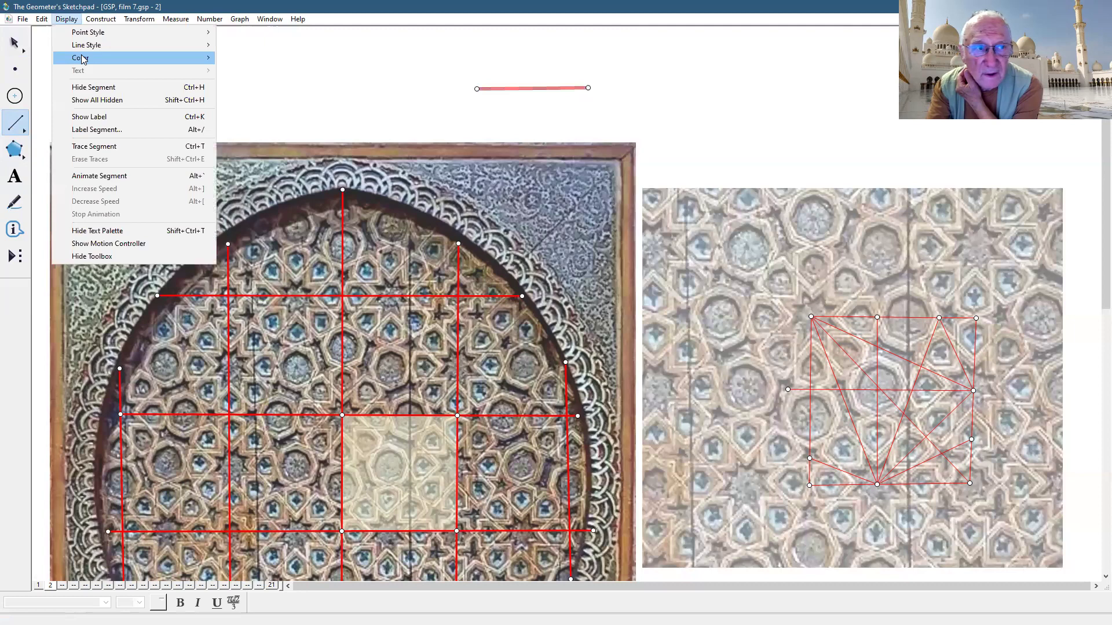
left_click(234, 68)
key("Escape")
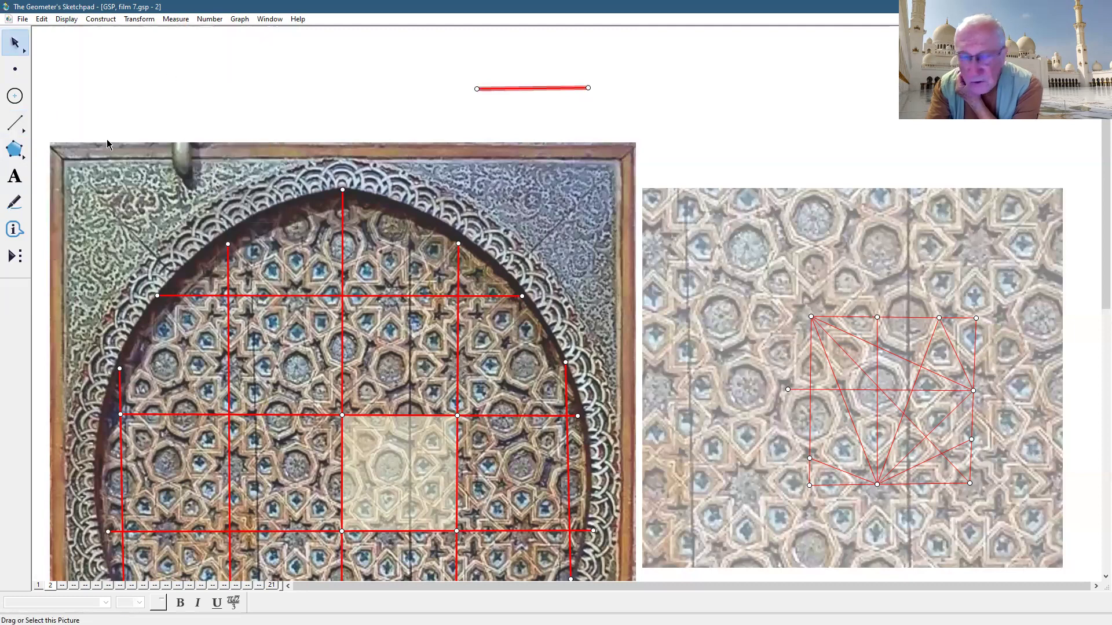
Step: Trace the pattern's polygon edges around the central rosette with heavy segments, including a short vertical one, snapping the lower-left end to the square's left-edge point
left_click(15, 123)
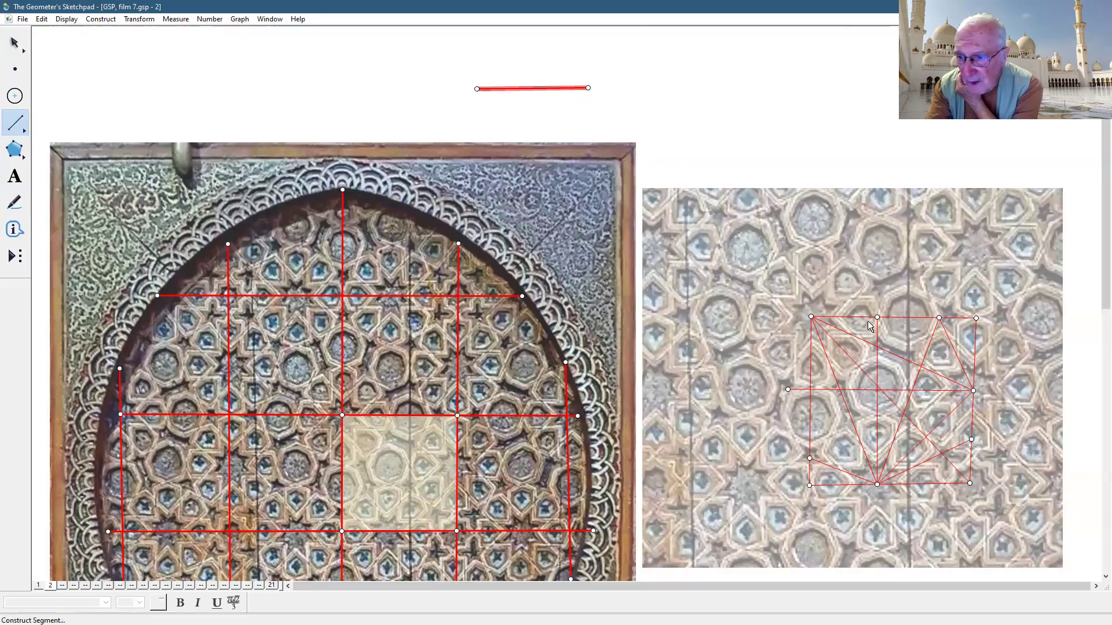
mouse_move(877, 318)
left_mouse_down()
mouse_move(869, 370)
mouse_move(843, 393)
mouse_move(789, 389)
left_mouse_up()
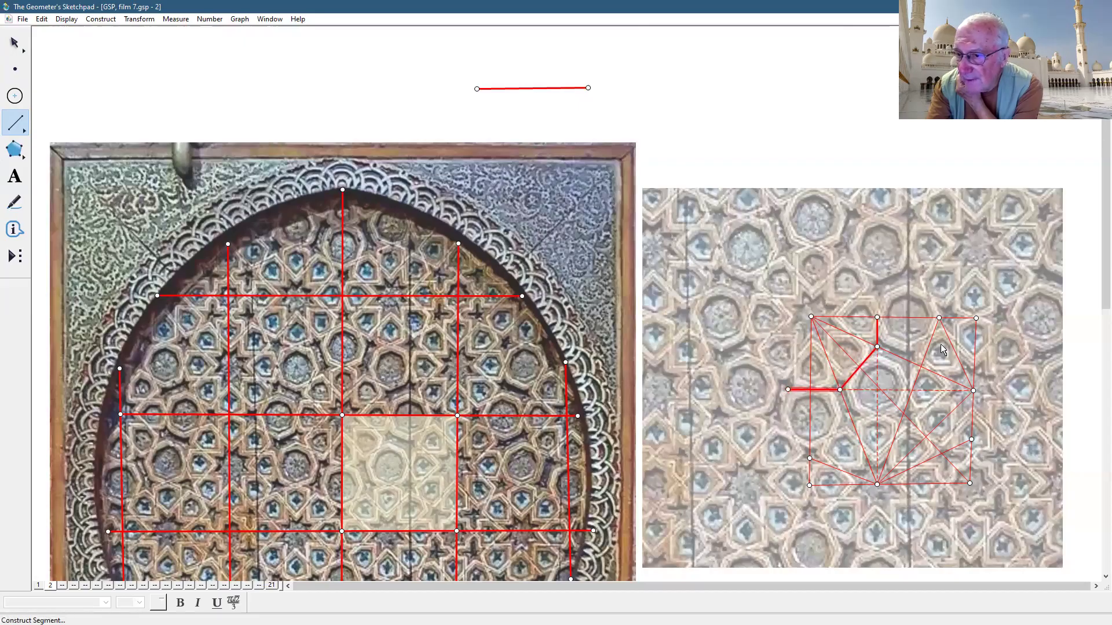
left_click_drag(880, 295, 878, 318)
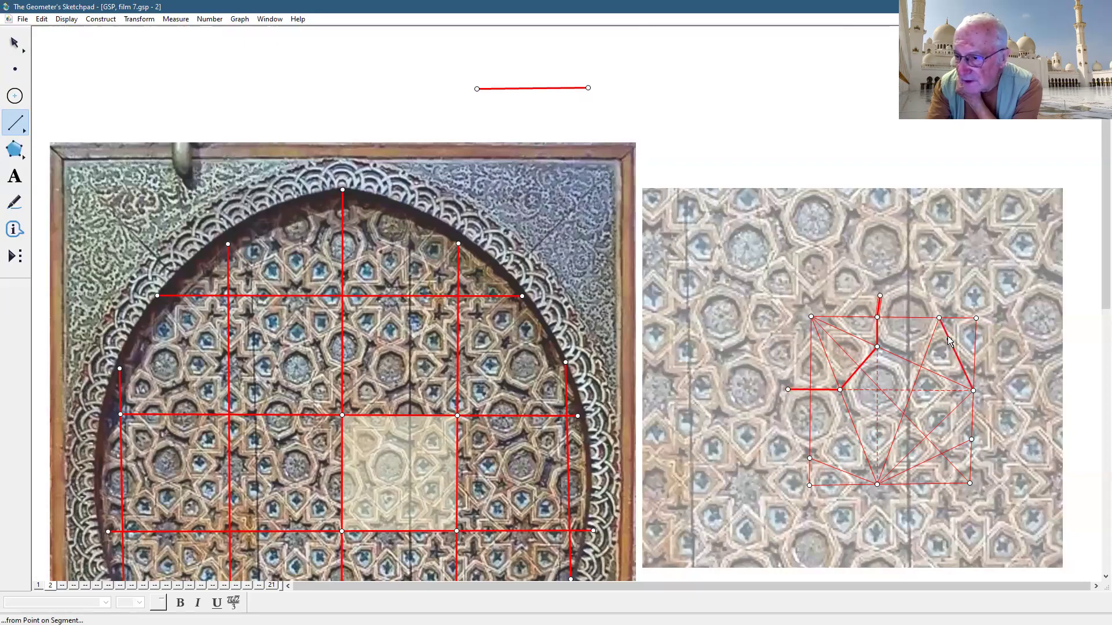
mouse_move(942, 322)
left_mouse_down()
mouse_move(914, 359)
mouse_move(904, 414)
mouse_move(945, 459)
mouse_move(1001, 459)
left_mouse_up()
mouse_move(853, 419)
left_mouse_down()
mouse_move(914, 423)
mouse_move(811, 450)
left_mouse_up()
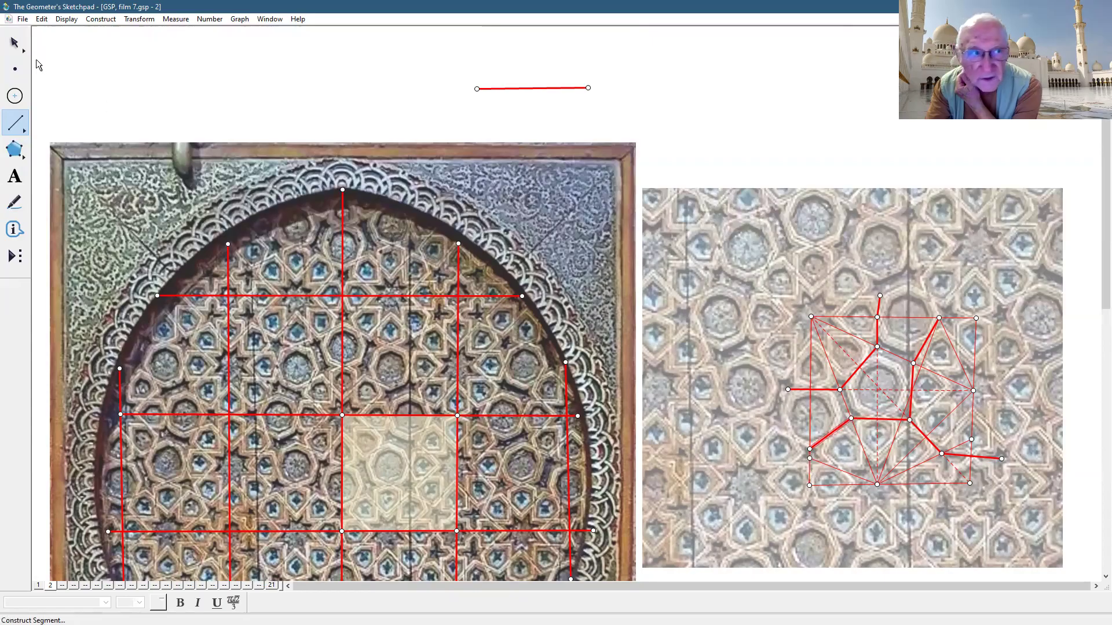
key("Escape")
key("Escape")
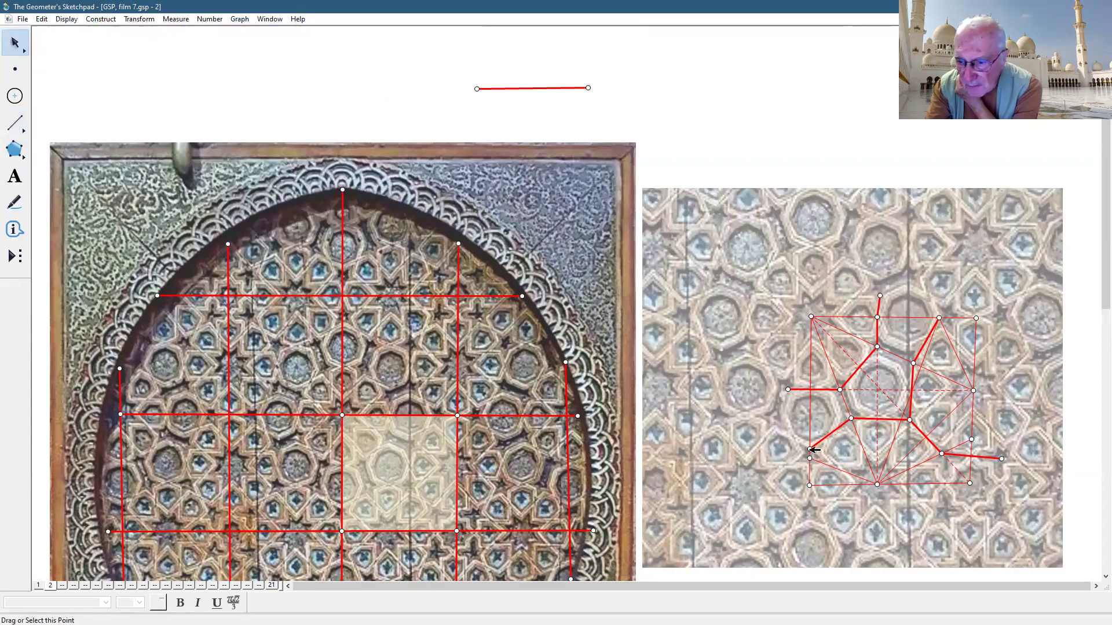
left_click_drag(814, 450, 813, 457)
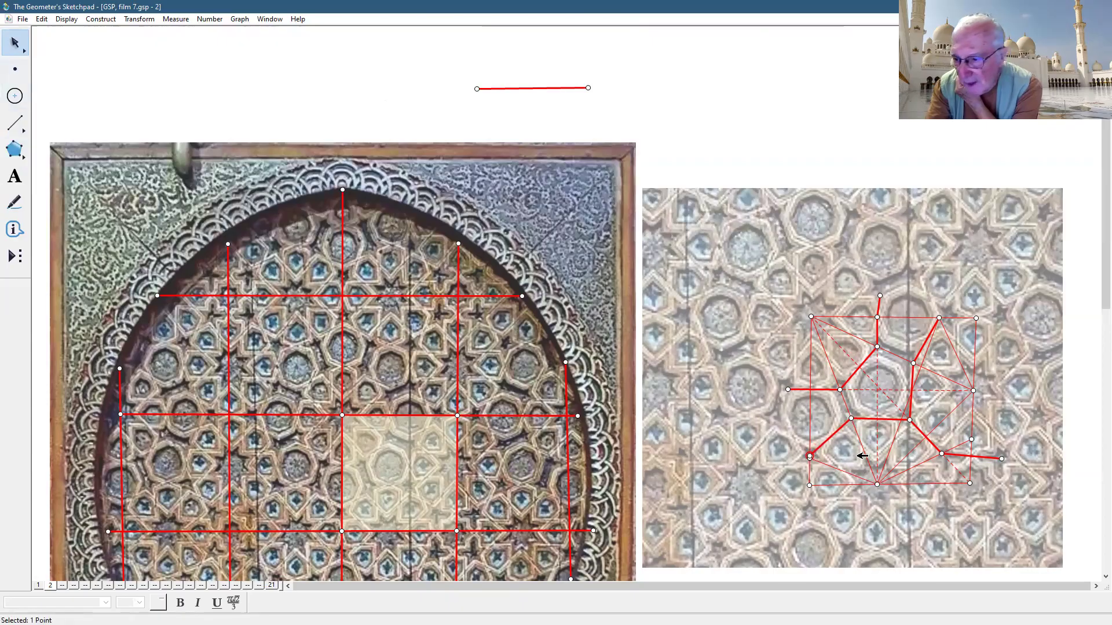
left_click(12, 123)
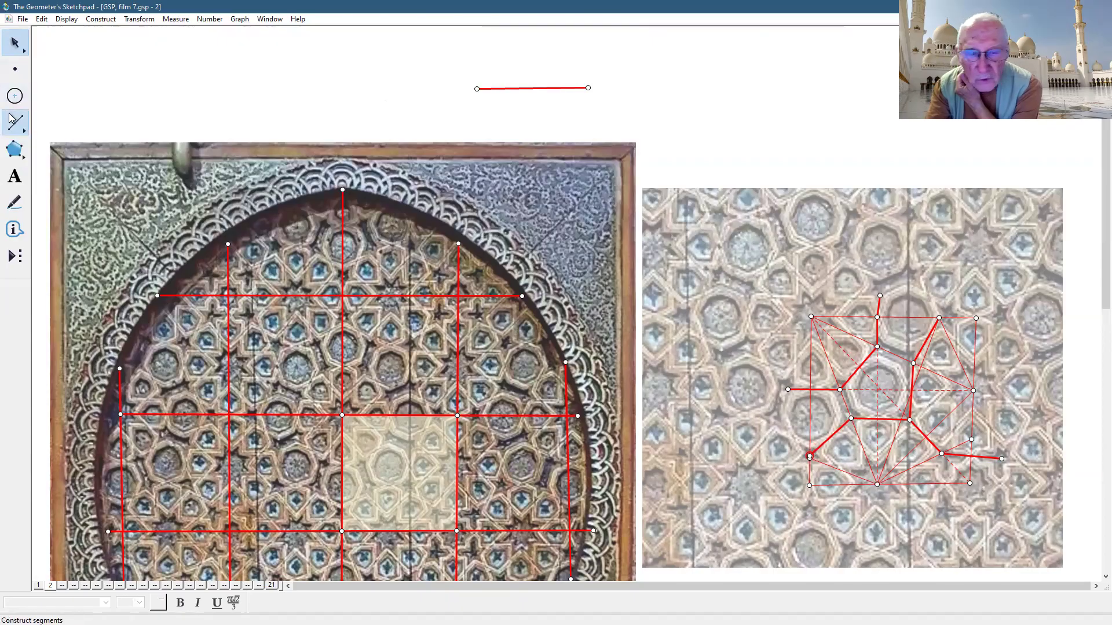
left_click_drag(942, 455, 940, 491)
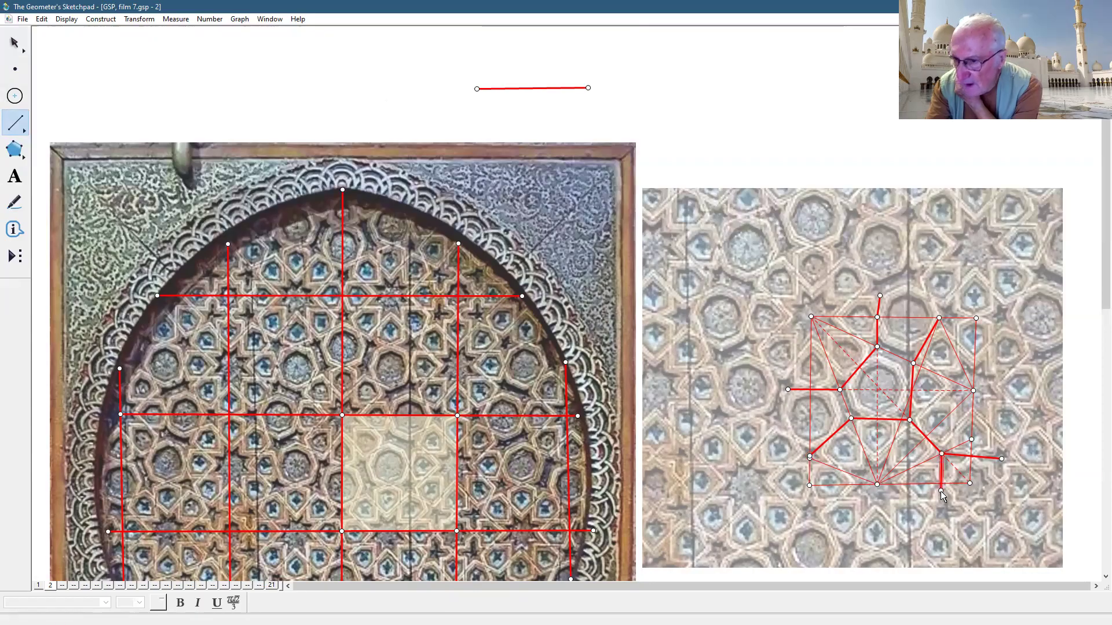
Step: Remove the short vertical segment, the thin segment from the second top-edge point to the bottom-edge point, and the sample segment above the door photo
left_click(14, 42)
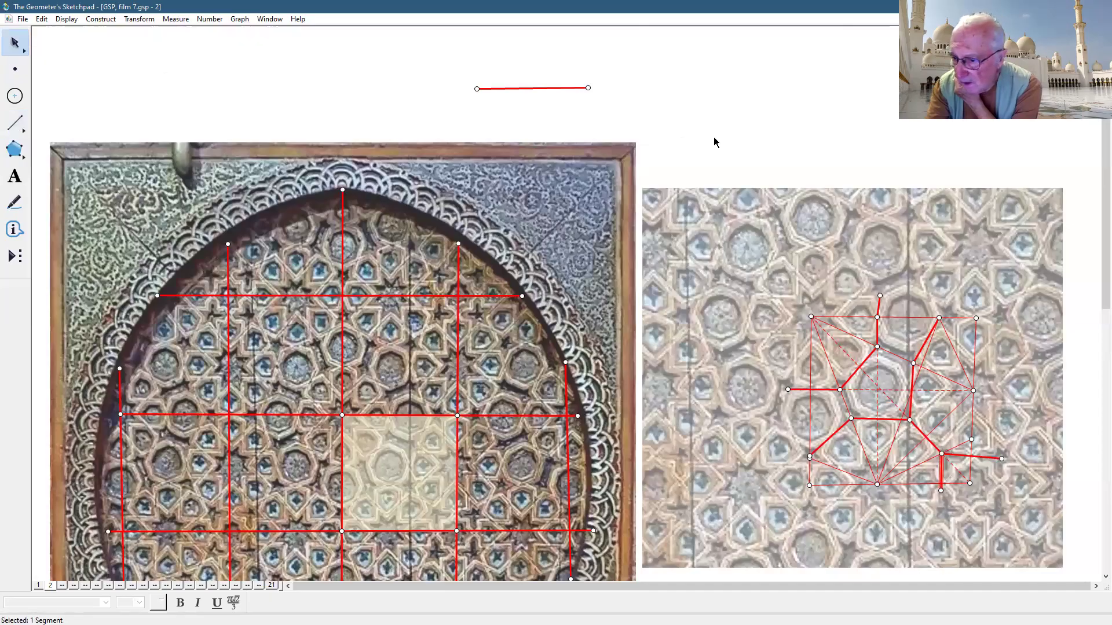
left_click(925, 358)
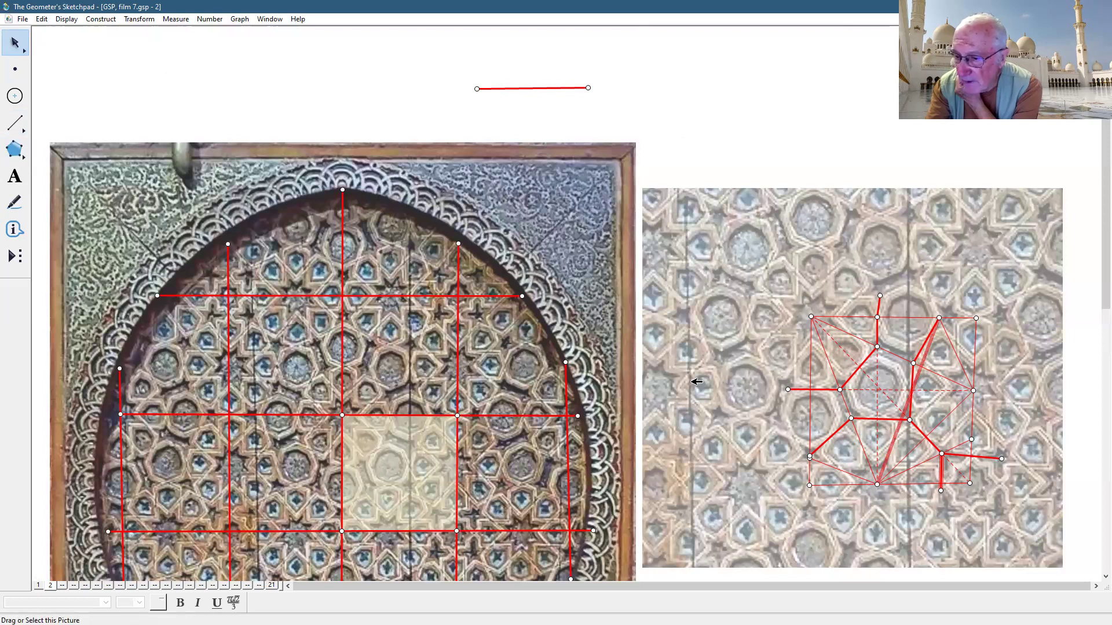
left_click(58, 24)
left_click(200, 77)
left_click_drag(417, 58, 594, 105)
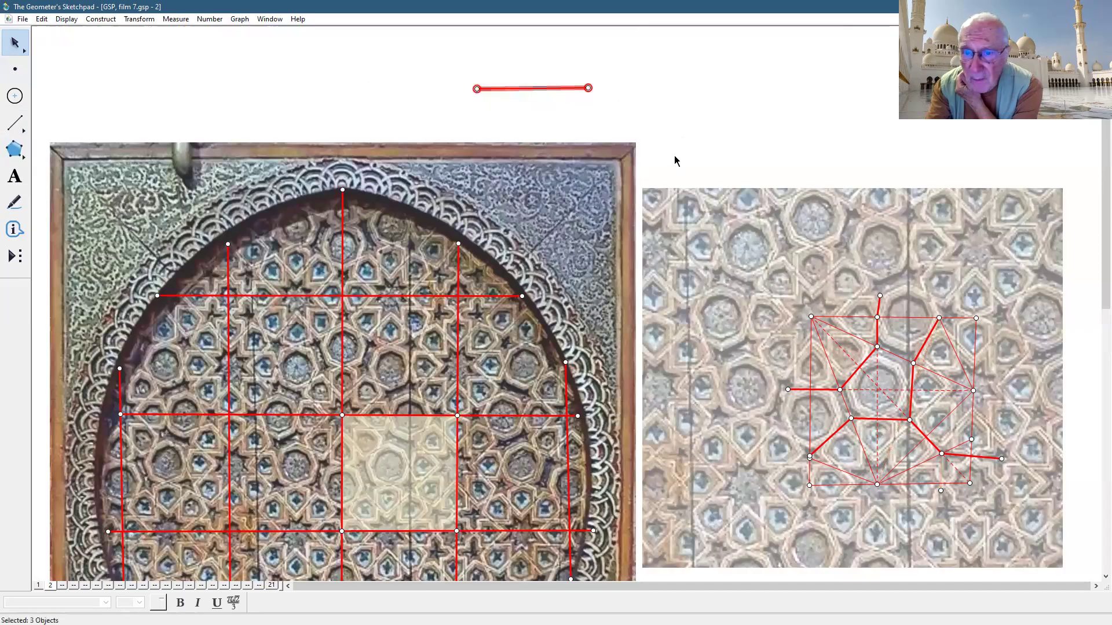
key("ctrl+h")
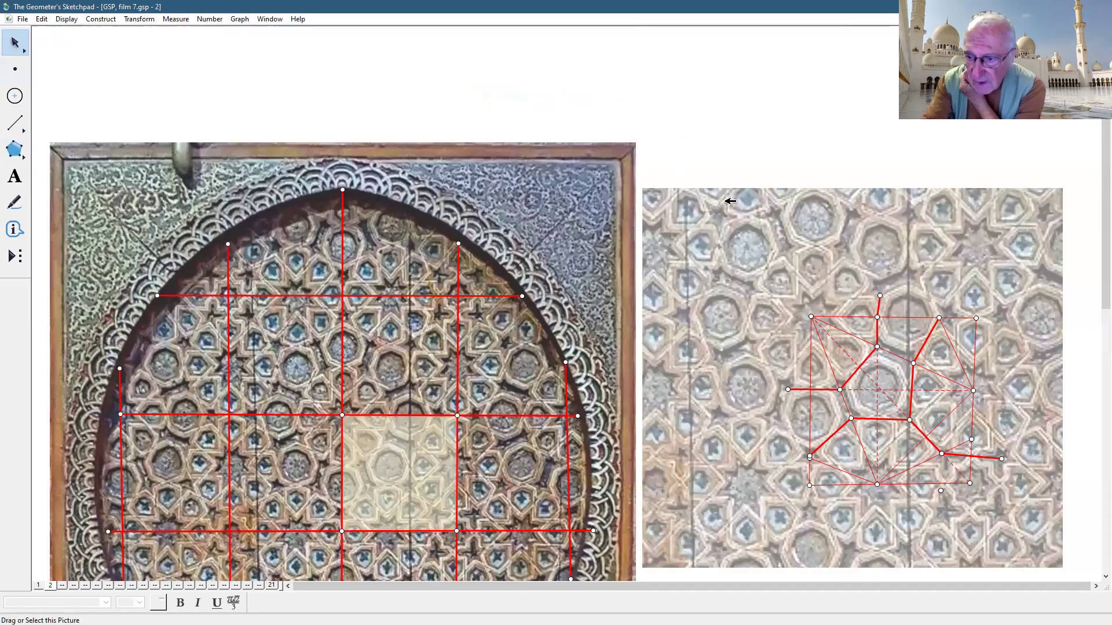
left_click(23, 19)
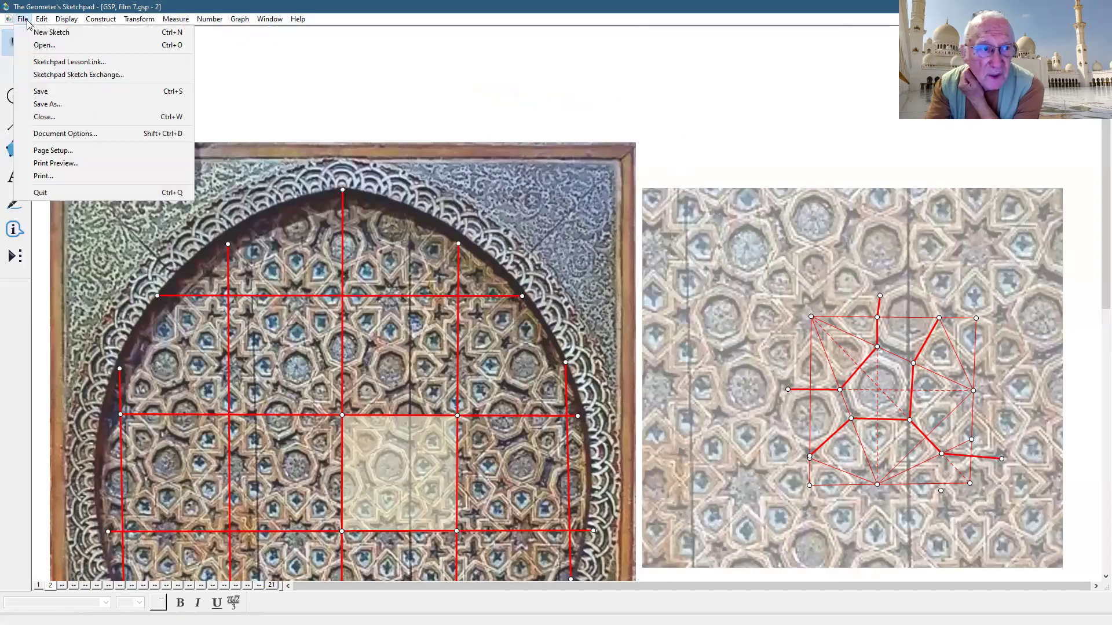
left_click(46, 135)
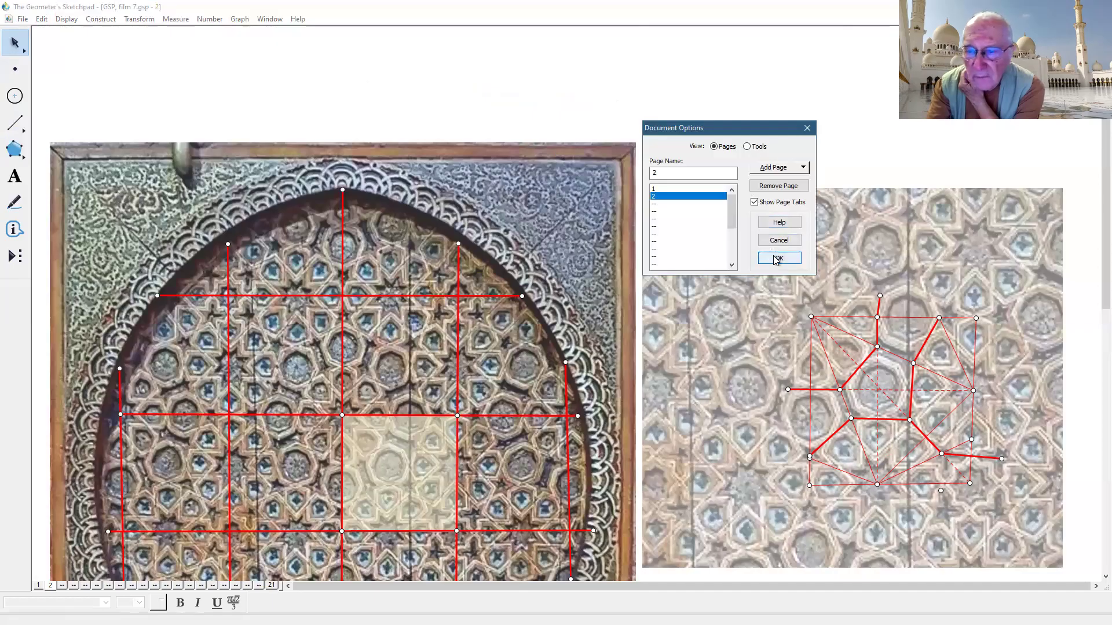
left_click(778, 169)
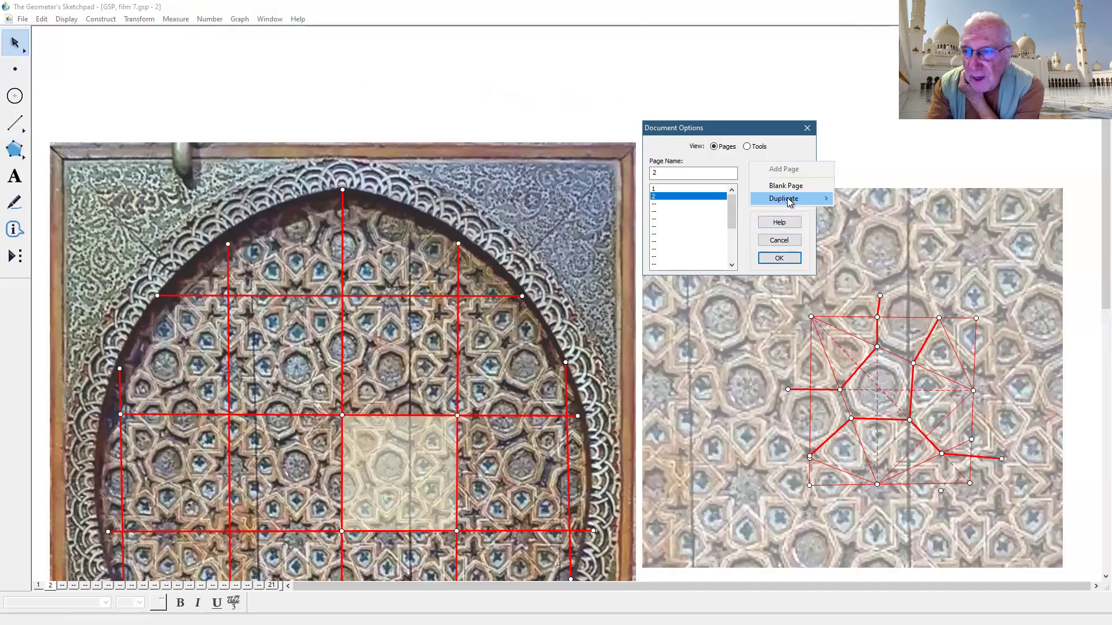
mouse_move(788, 200)
left_click(788, 259)
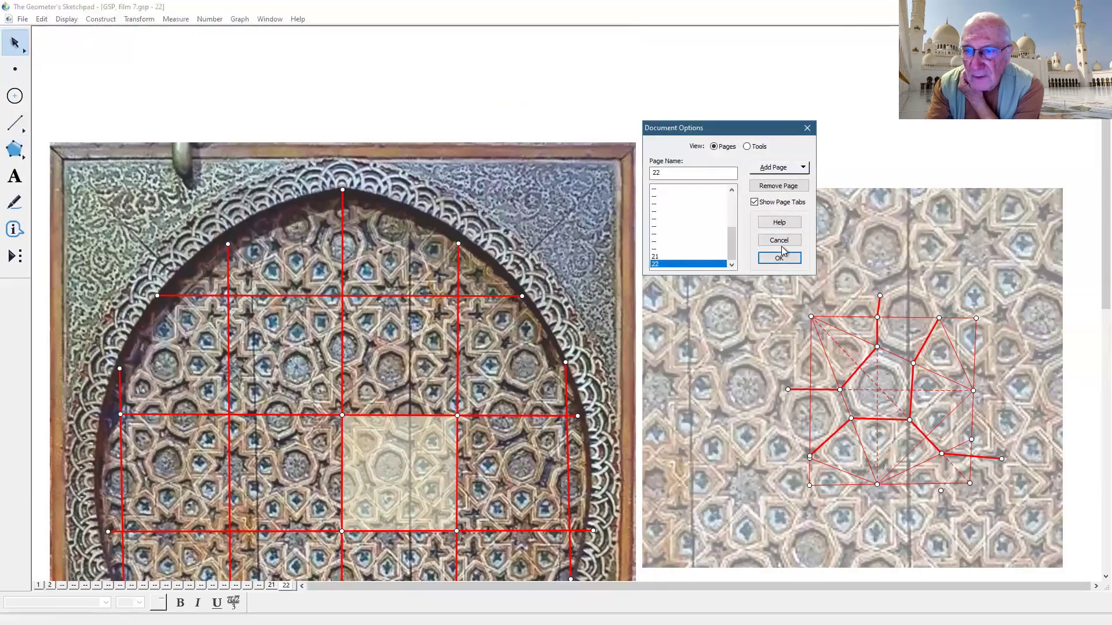
left_click(807, 128)
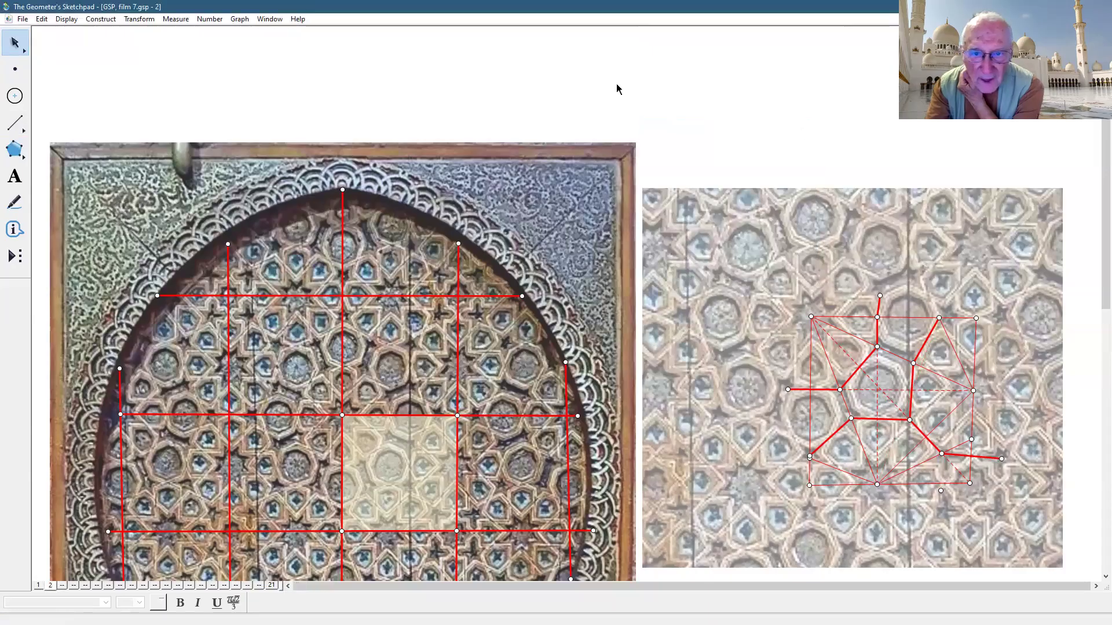
Step: Delete the full door photo with its grid lines, highlighted square and points, plus the caption about the Dar el Bacha cedar wood door pattern
left_click(521, 191)
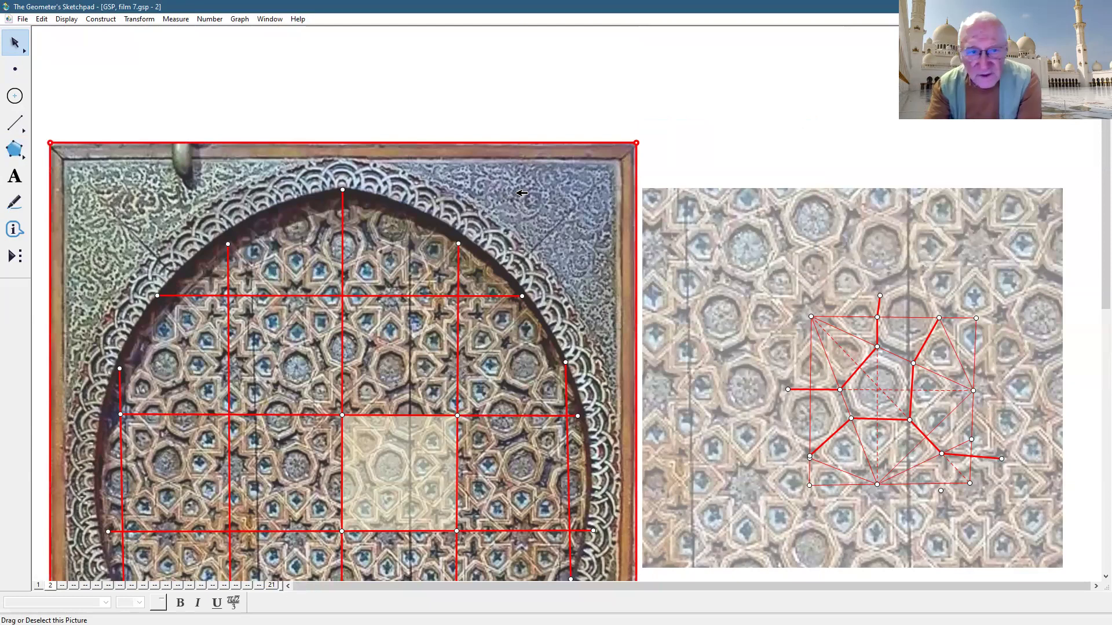
key("Delete")
left_click_drag(568, 174, 109, 582)
key("Delete")
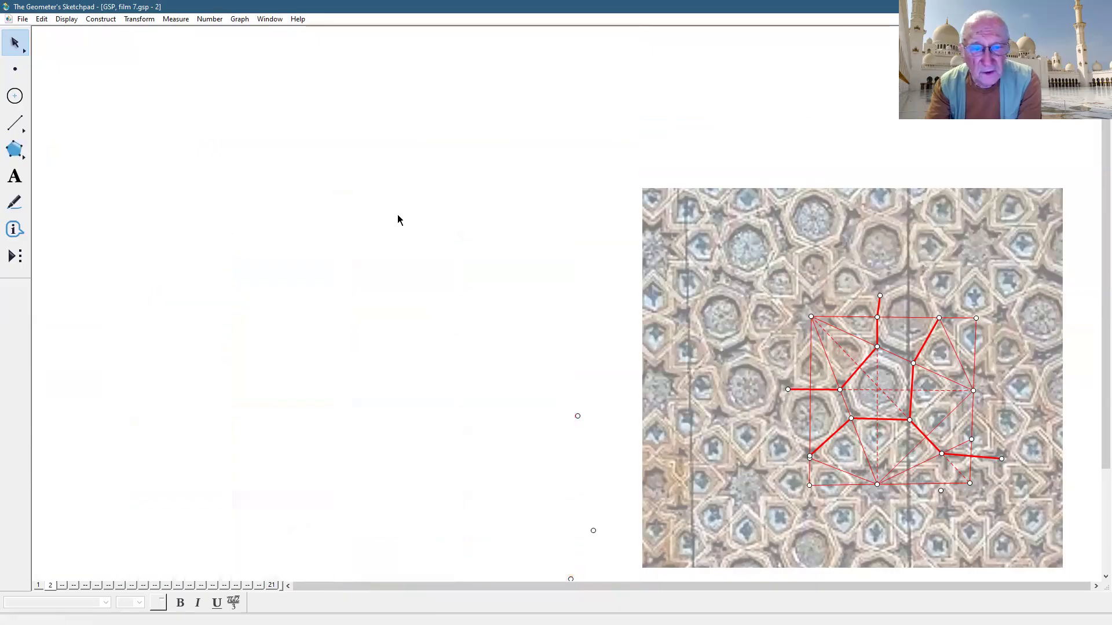
scroll(508, 211, "down", 2)
left_click_drag(595, 236, 125, 547)
key("Delete")
left_click_drag(616, 350, 546, 473)
key("Delete")
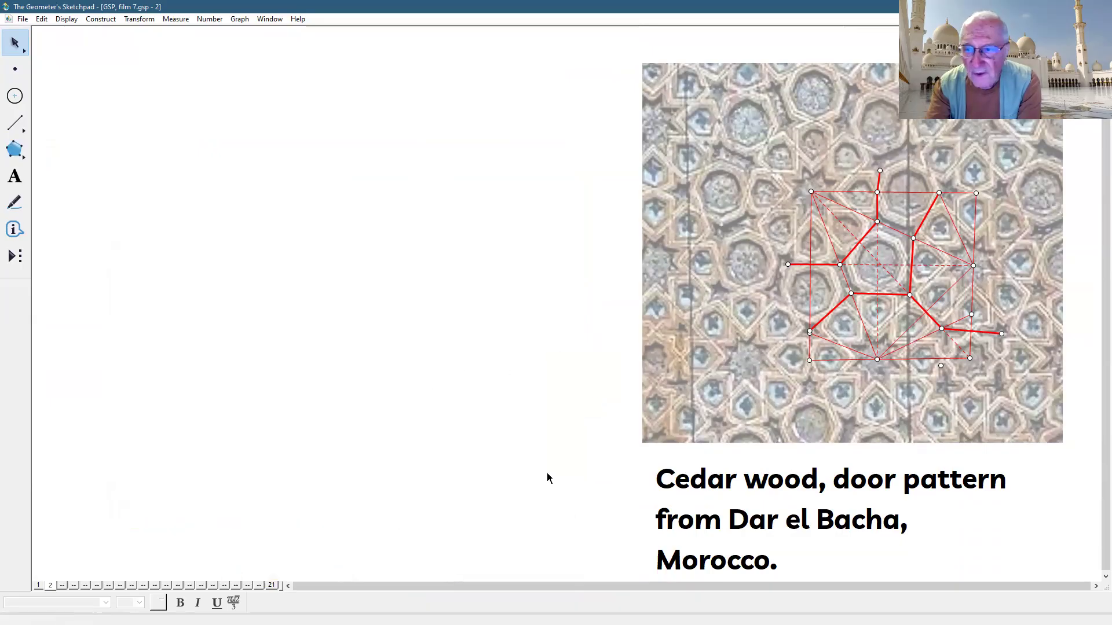
left_click(747, 519)
key("Delete")
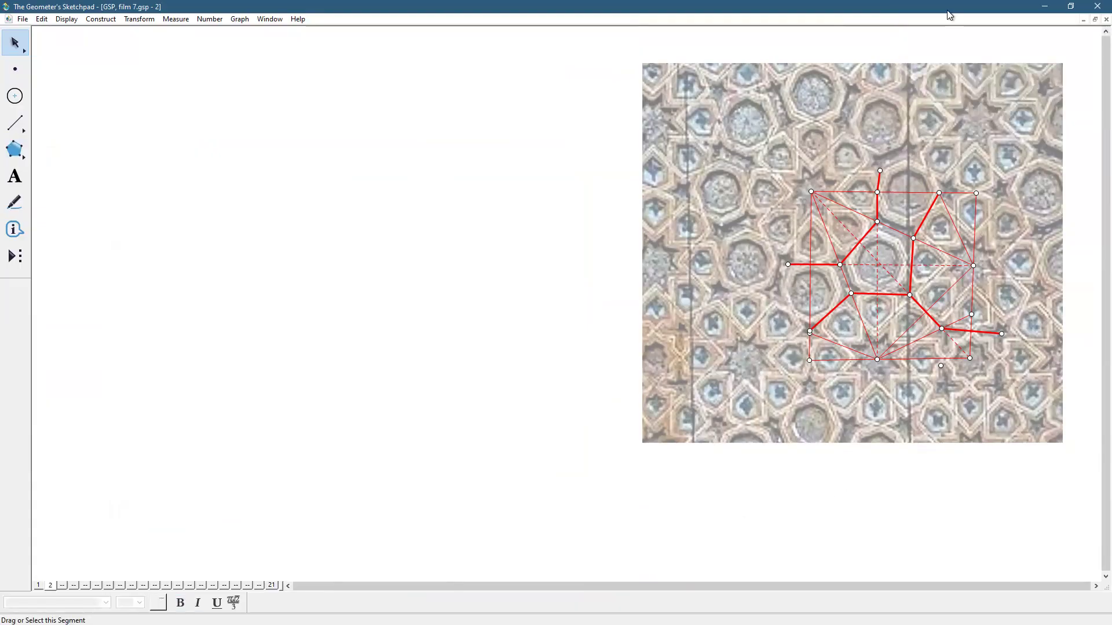
Step: Move the close-up photo together with all its construction lines to the upper-left corner of the sketch page
mouse_move(601, 50)
left_mouse_down()
mouse_move(688, 318)
mouse_move(827, 384)
mouse_move(1077, 461)
left_mouse_up()
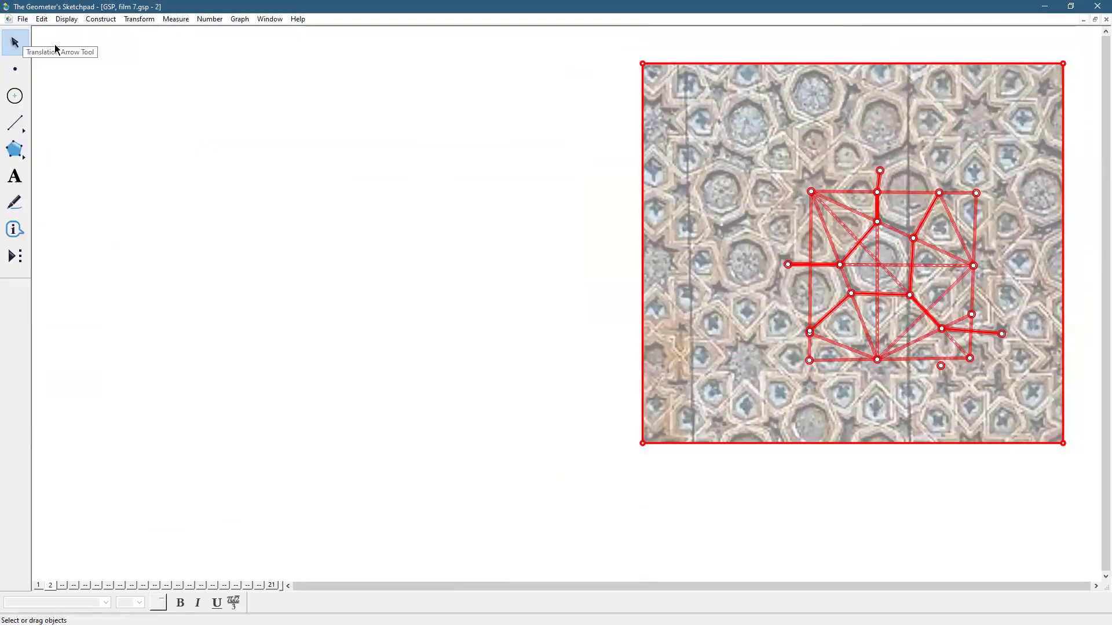
mouse_move(772, 113)
left_mouse_down()
mouse_move(358, 111)
mouse_move(179, 81)
left_mouse_up()
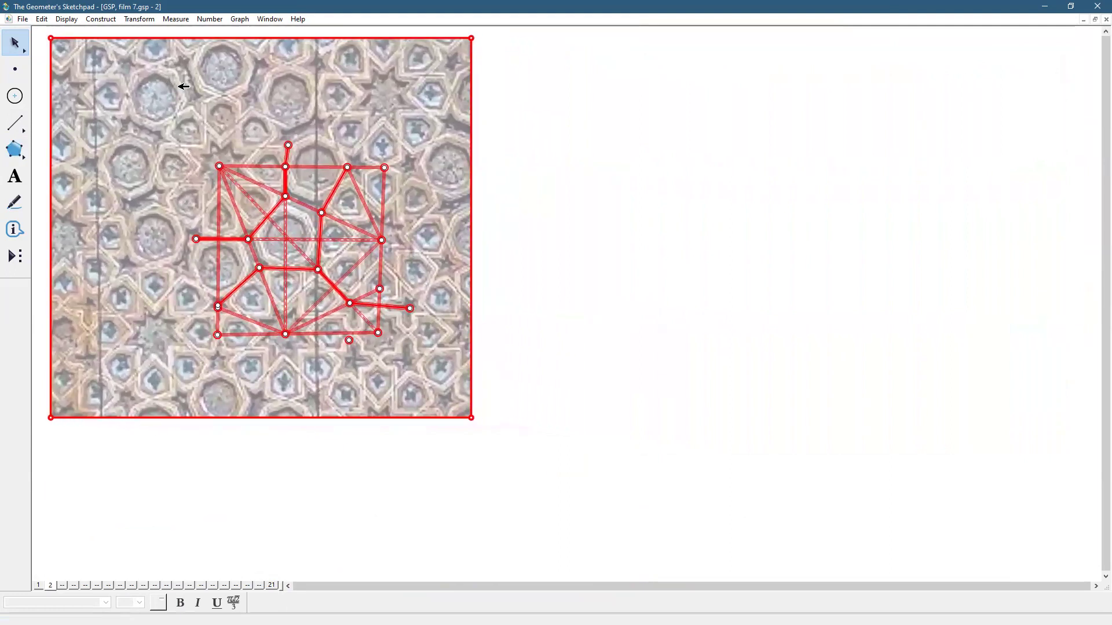
left_click(606, 137)
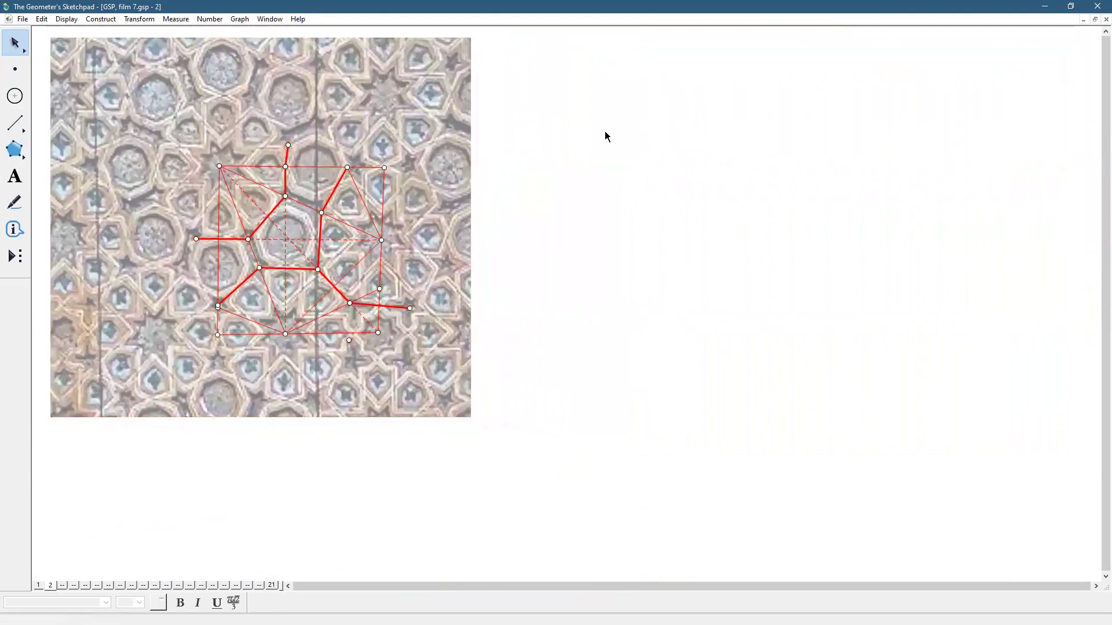
Step: Give the four sides of the square on the close-up photo the same heavier line style as the traced polygon edges
left_click(217, 261)
left_click(218, 221)
left_click(618, 208)
left_click(384, 197)
left_click(325, 167)
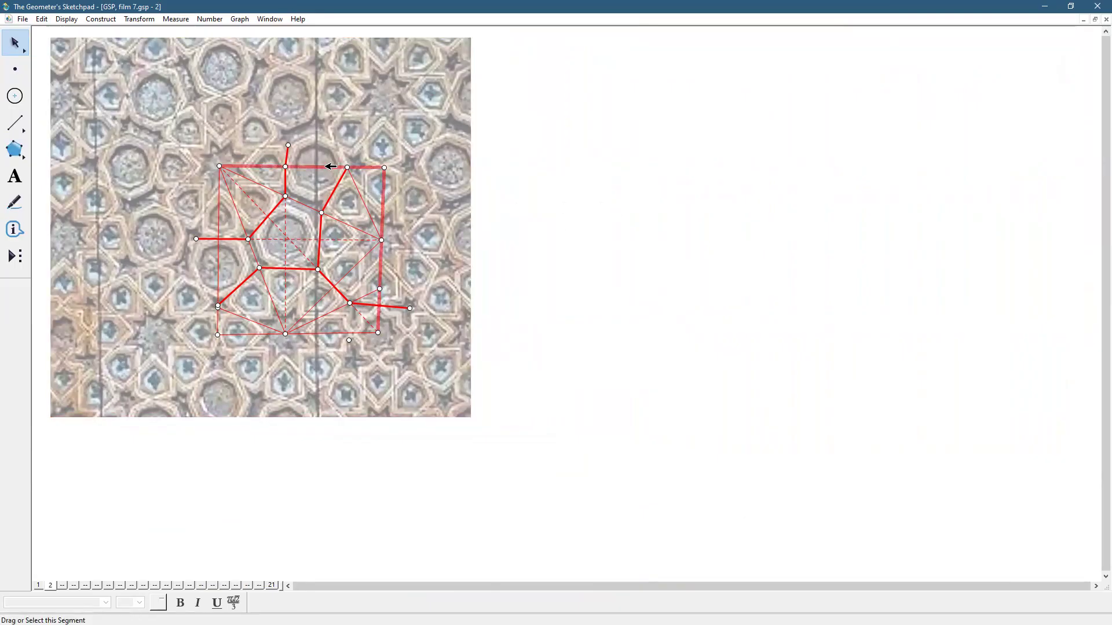
left_click(218, 203)
left_click(255, 333)
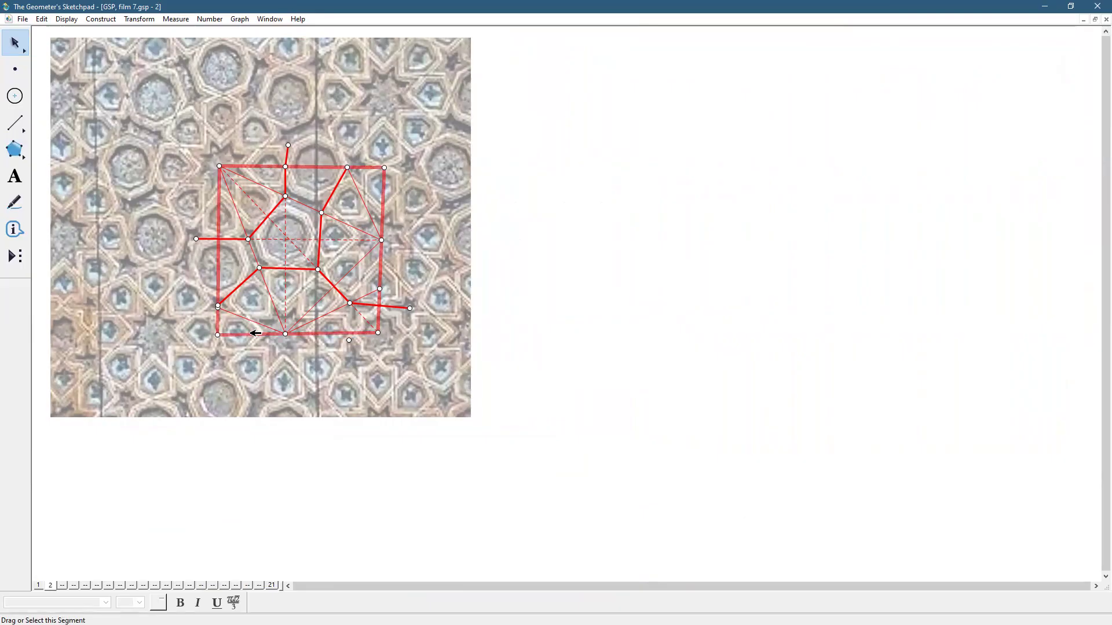
left_click(67, 19)
mouse_move(87, 45)
left_click(246, 69)
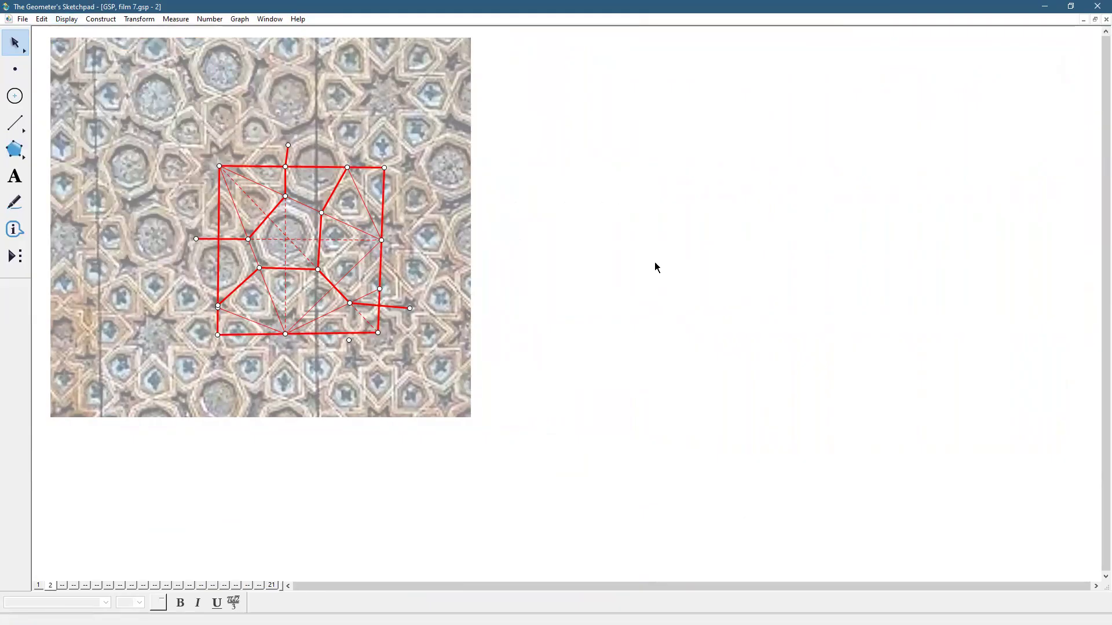
Step: Construct a large filled square in the empty space beside the photo with the square tool from the POLYGONS and other tools collection
left_click(15, 262)
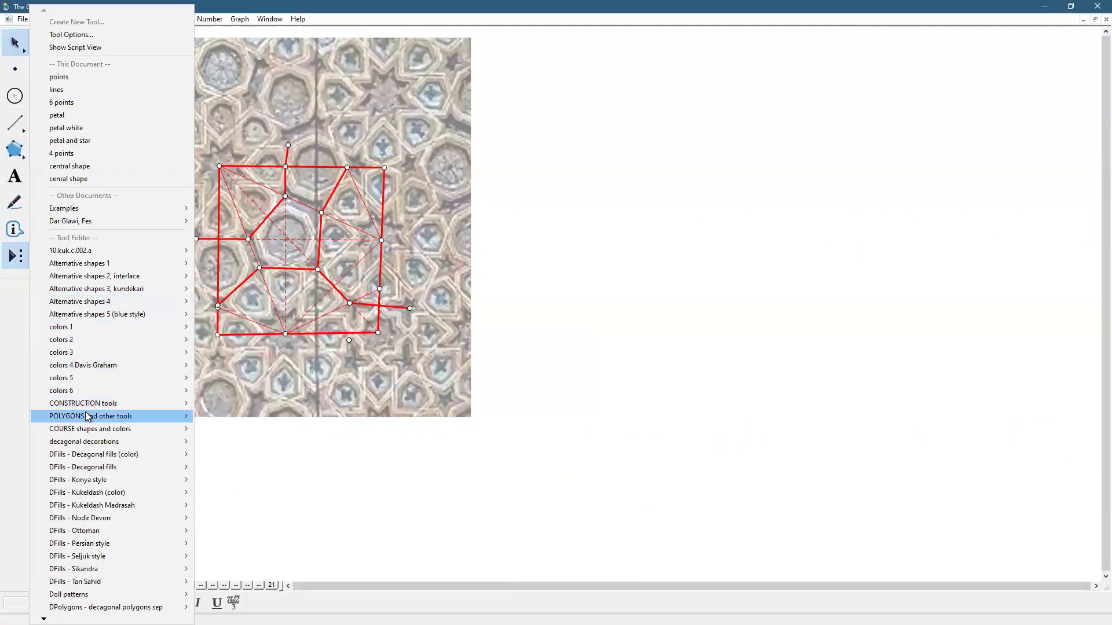
mouse_move(87, 417)
left_click(259, 275)
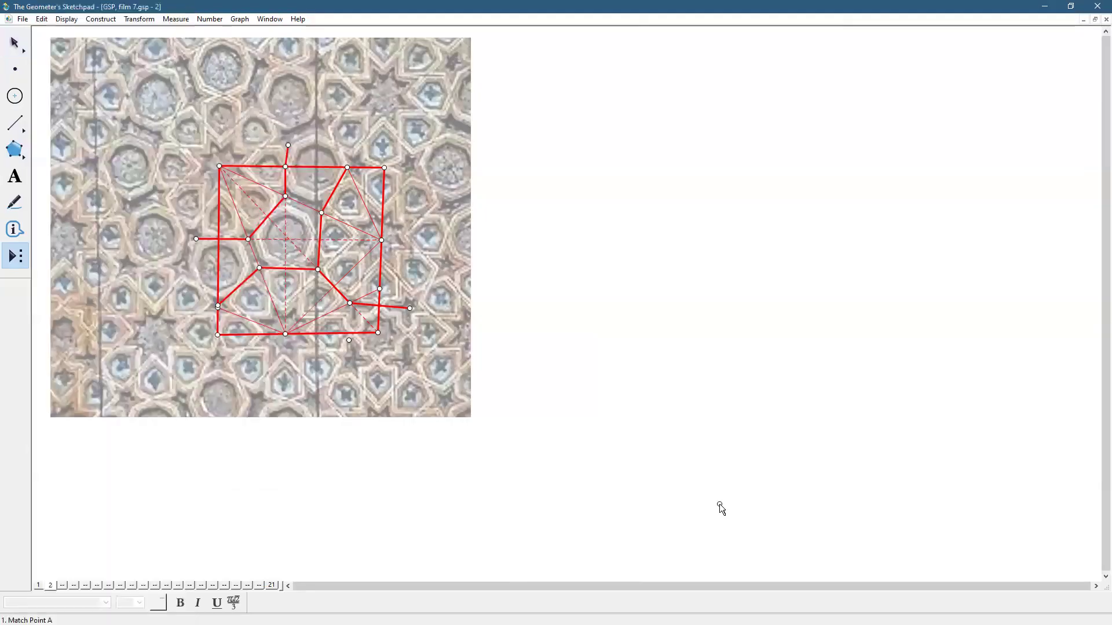
left_click(574, 475)
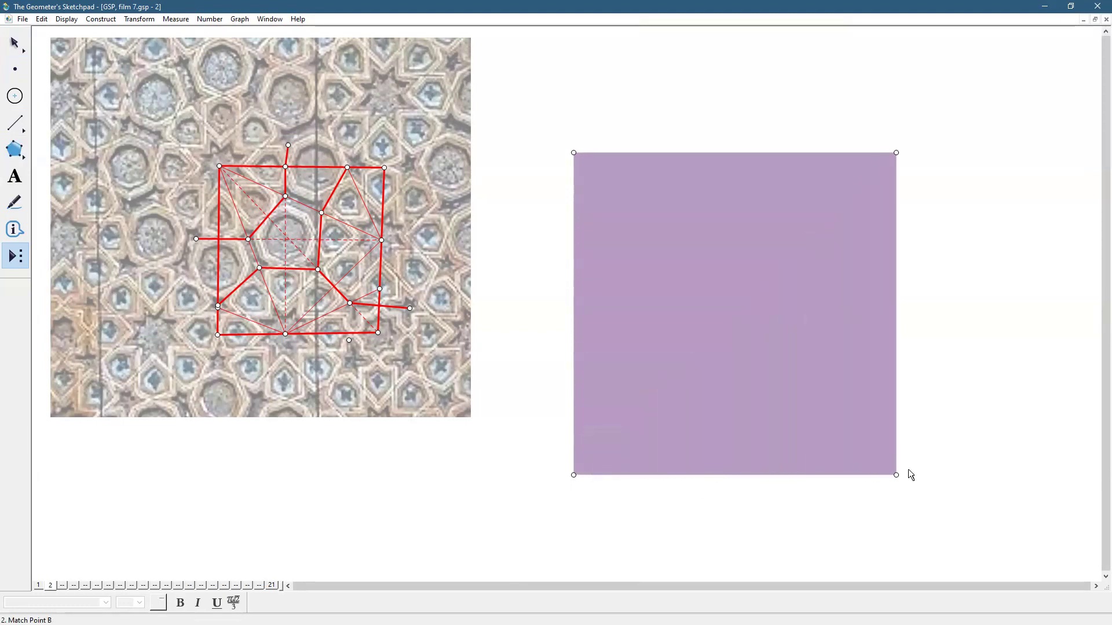
left_click(934, 475)
Step: Delete the fill of the large square, keeping only its four corner points
left_click(20, 40)
left_click(536, 127)
left_click(682, 189)
key("Delete")
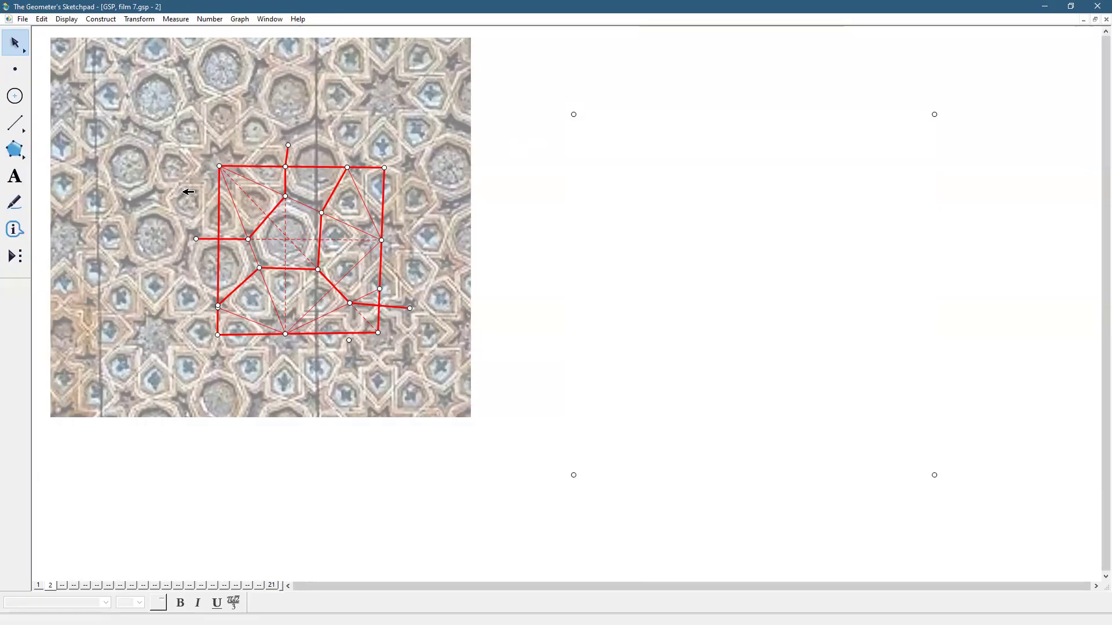
Step: Join the four corner points with segments to outline the large square
left_click(15, 122)
mouse_move(577, 115)
left_mouse_down()
mouse_move(573, 476)
mouse_move(935, 475)
left_mouse_up()
mouse_move(934, 474)
left_mouse_down()
mouse_move(935, 115)
mouse_move(573, 115)
left_mouse_up()
left_click(15, 43)
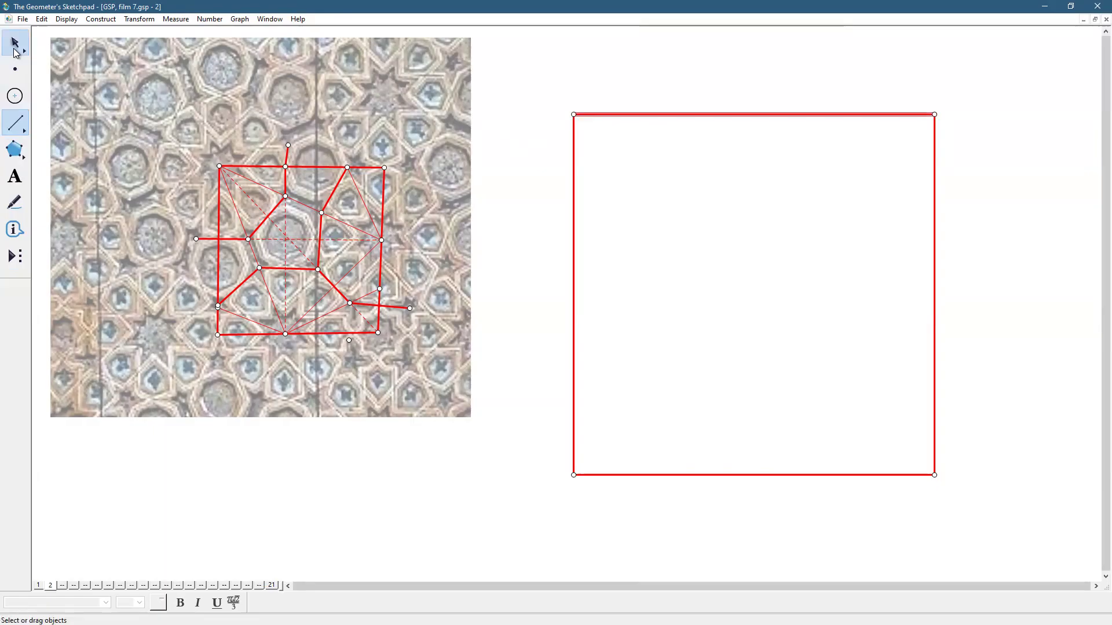
Step: Construct an infinite line through the two corners of the large square's left side and give it the thin line style
left_click(531, 149)
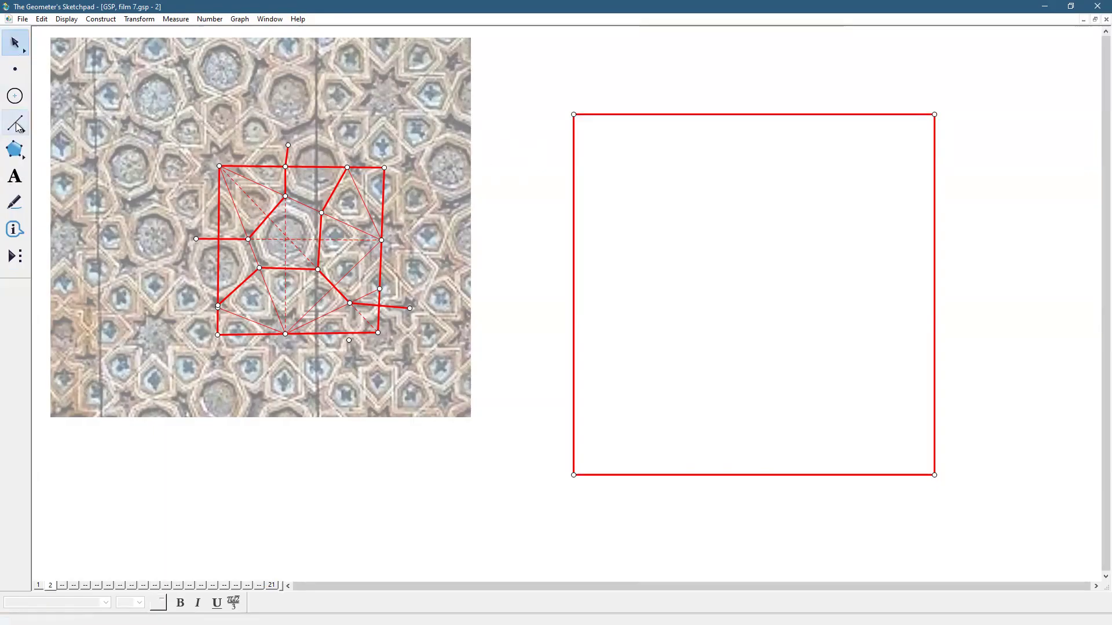
left_click_drag(17, 126, 86, 121)
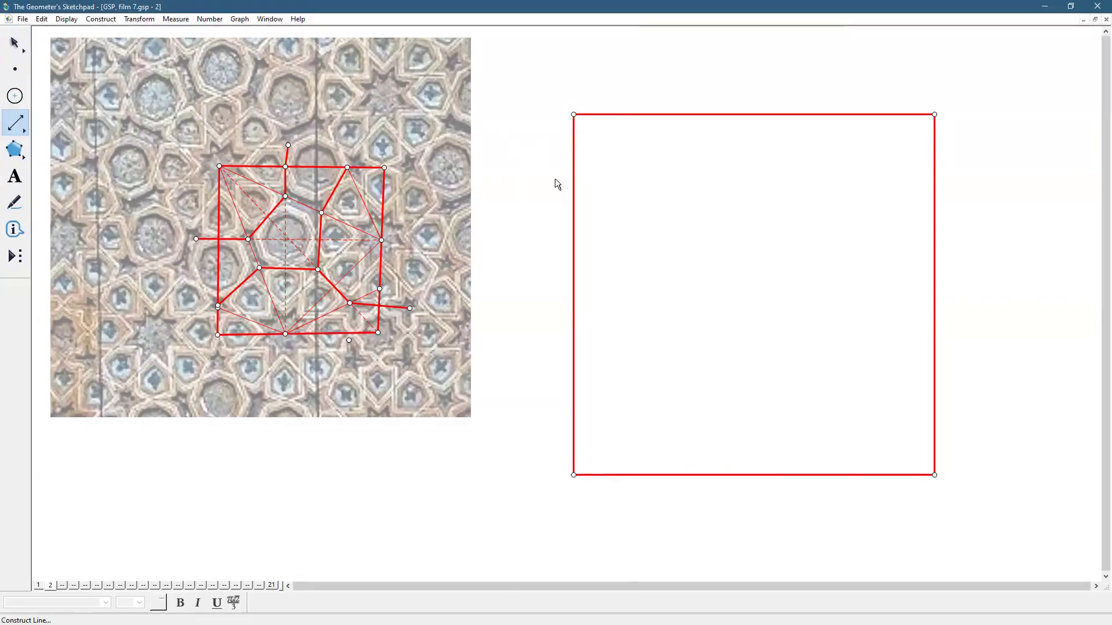
left_click_drag(573, 114, 577, 173)
left_click_drag(585, 233, 574, 475)
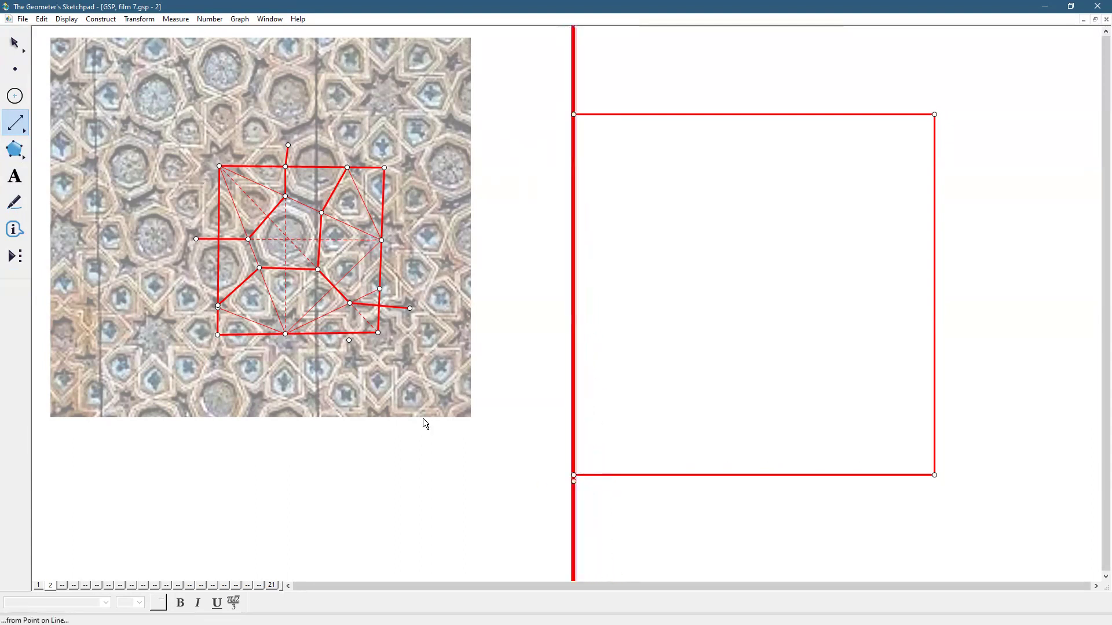
left_click(66, 19)
mouse_move(82, 51)
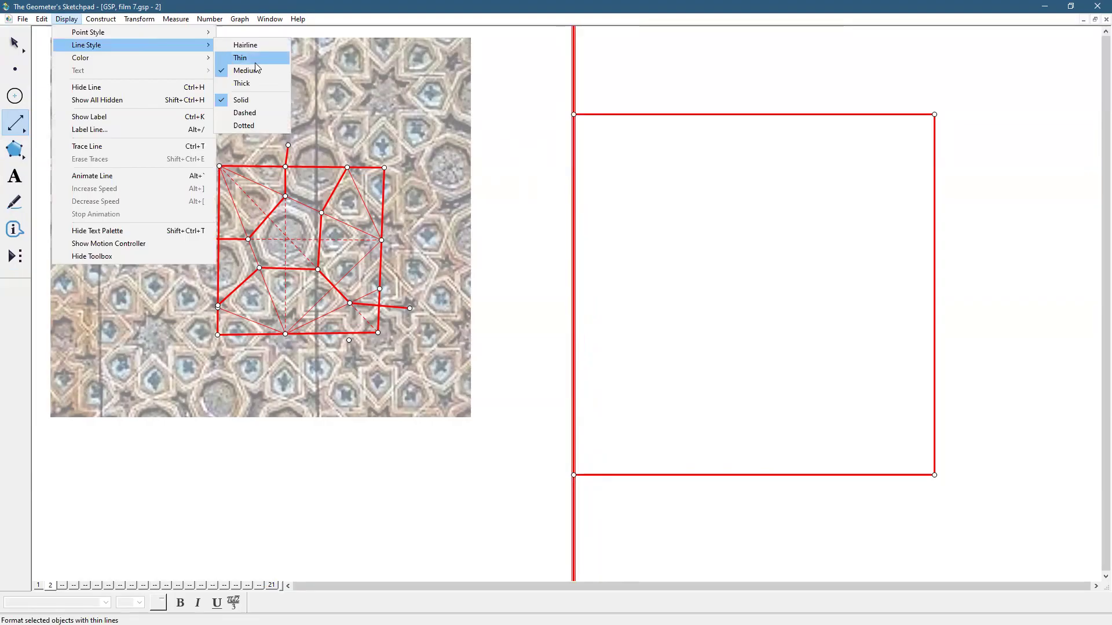
left_click(255, 62)
left_click(22, 45)
Step: Rotate the thin line by 90/4 degrees about the large square's upper-left corner
left_click(601, 110)
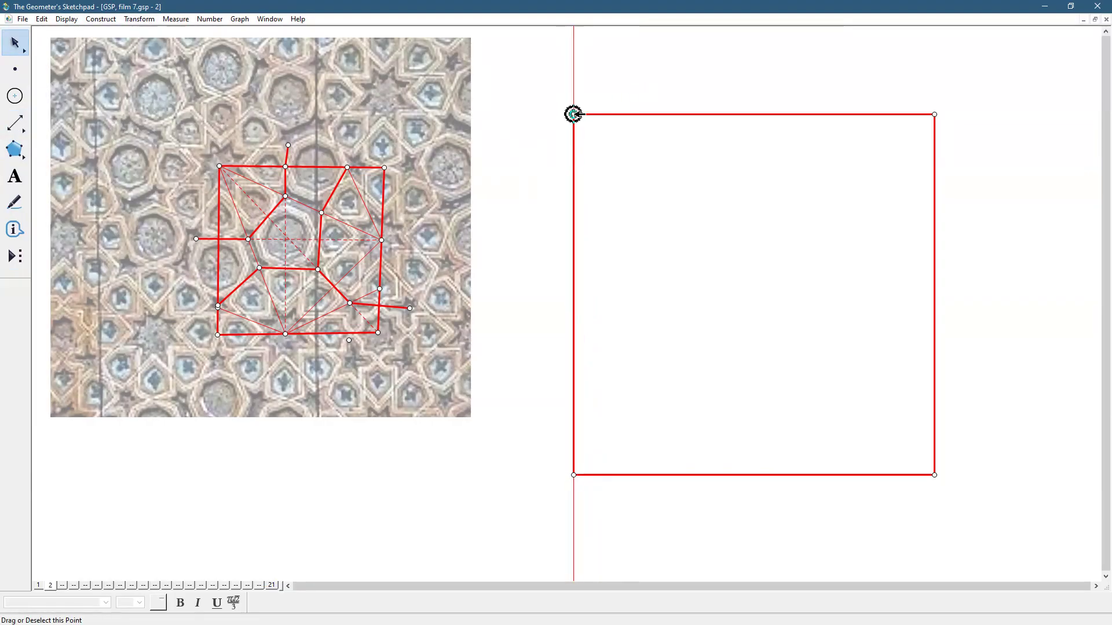
left_click(574, 103)
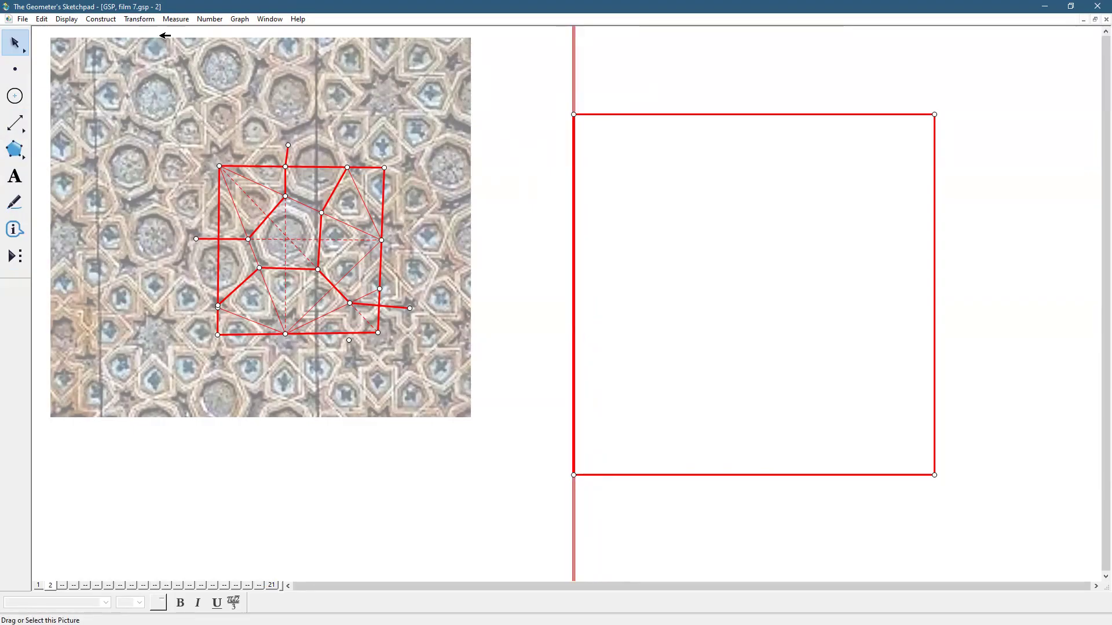
left_click(139, 20)
left_click(153, 126)
type("/4")
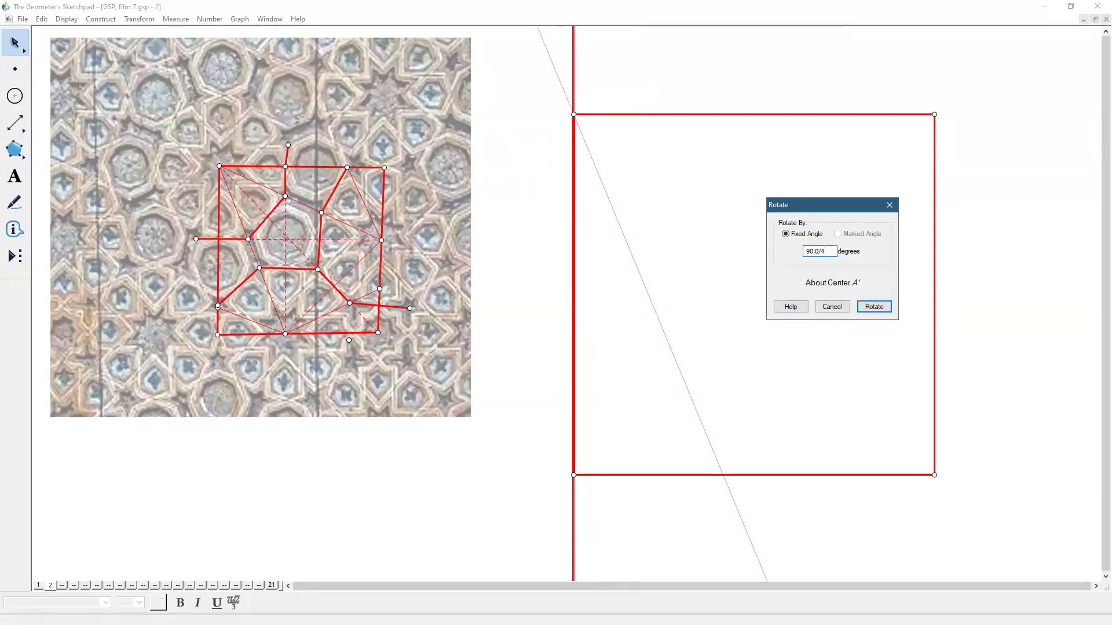
left_click(875, 307)
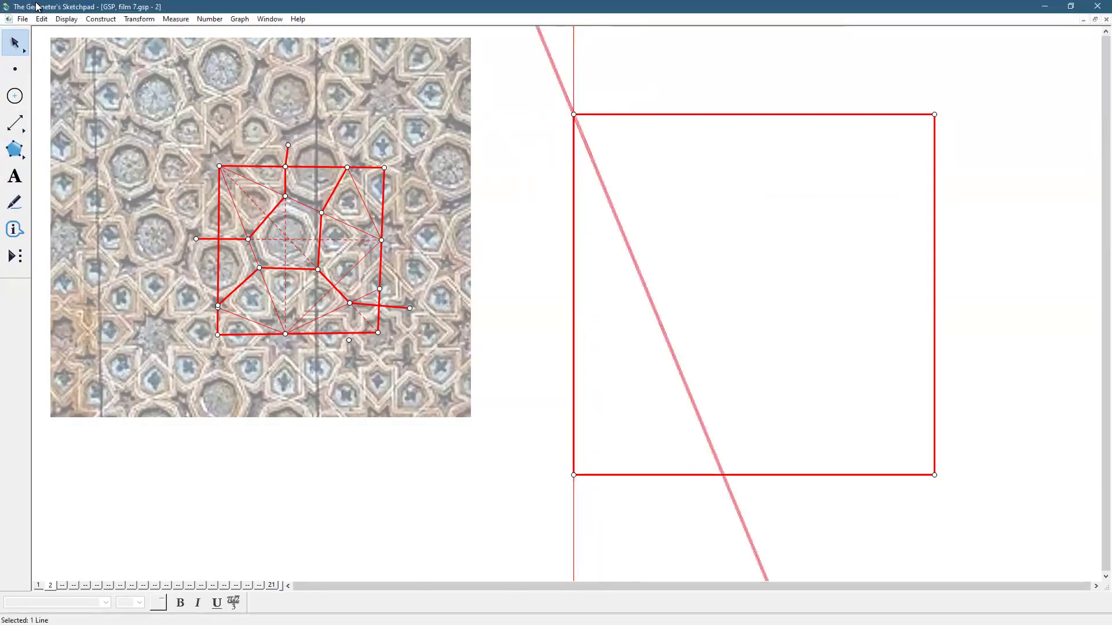
Step: Rotate each newly made line by a further 22.5 degrees about the same corner, adding two more lines
left_click(100, 19)
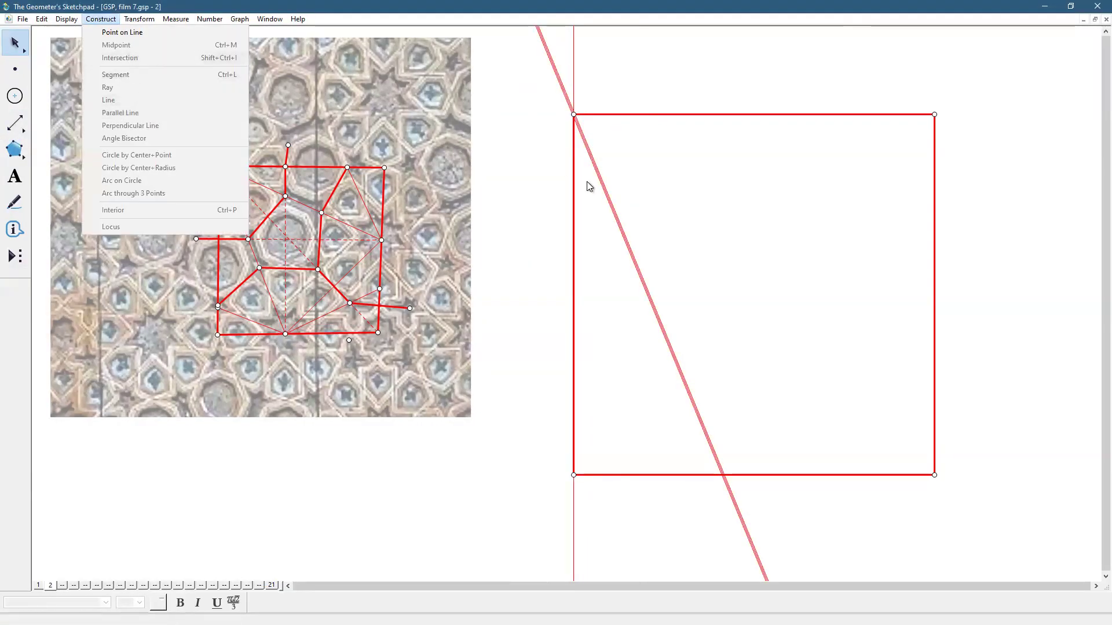
mouse_move(139, 19)
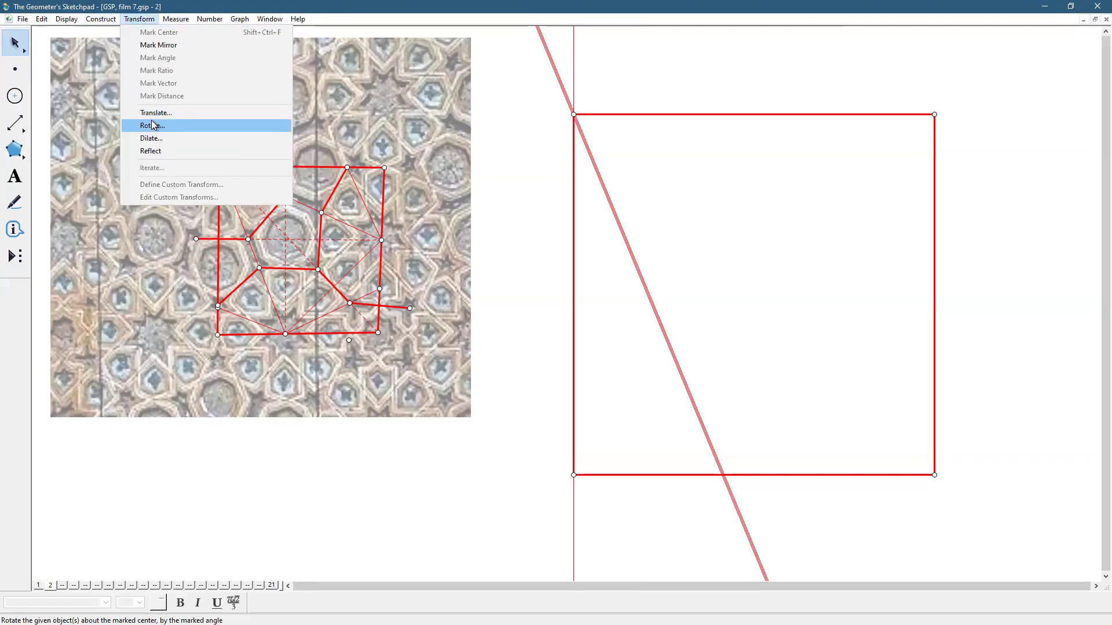
left_click(151, 120)
left_click(868, 305)
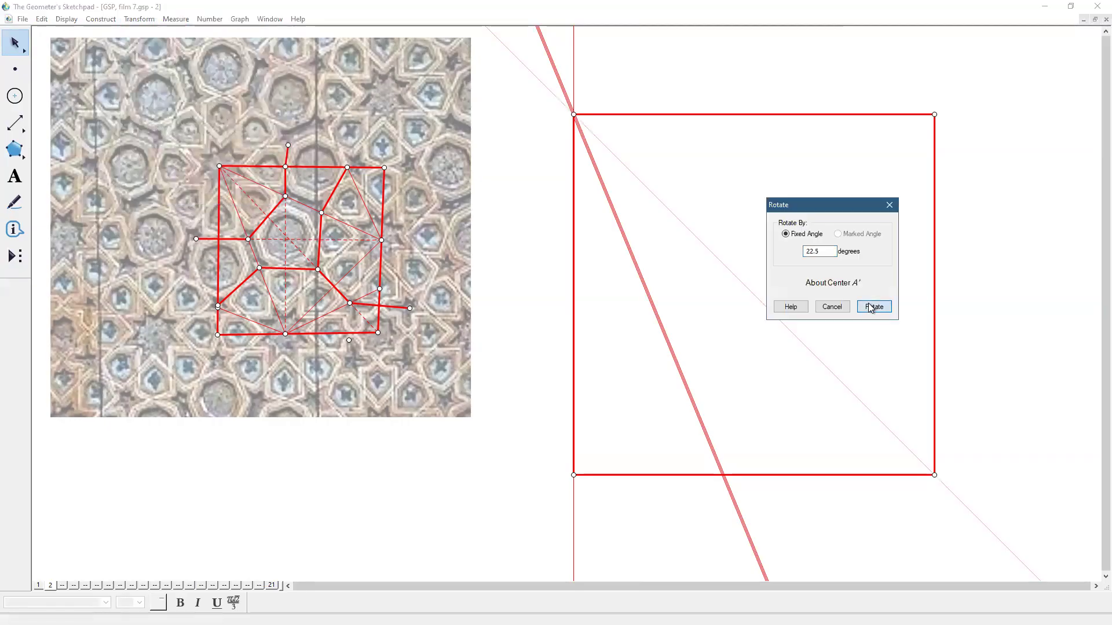
left_click(129, 19)
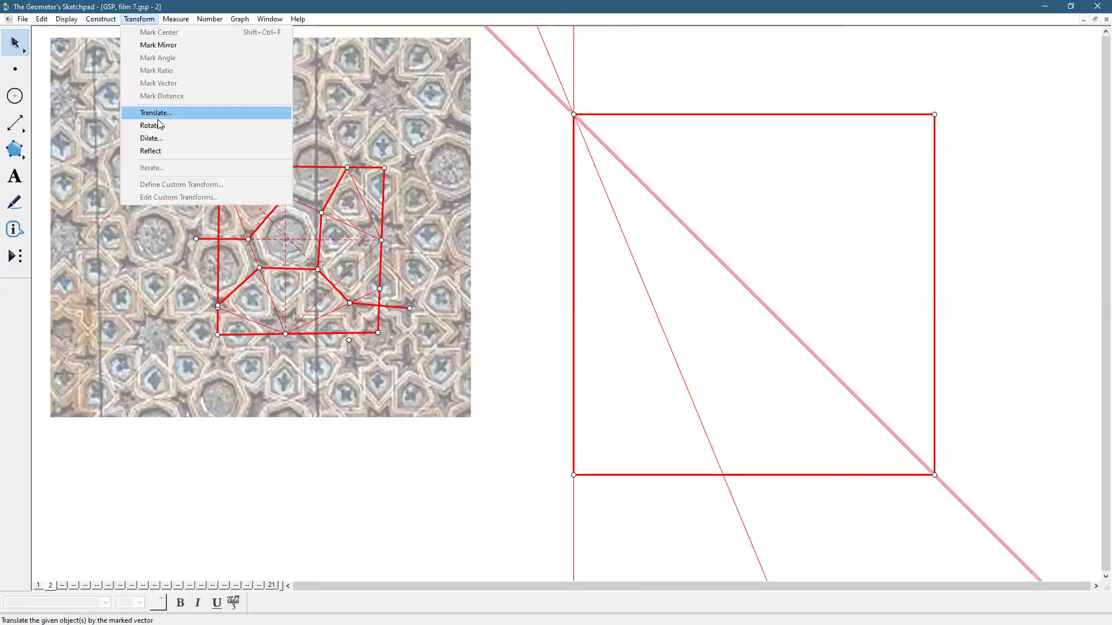
left_click(865, 305)
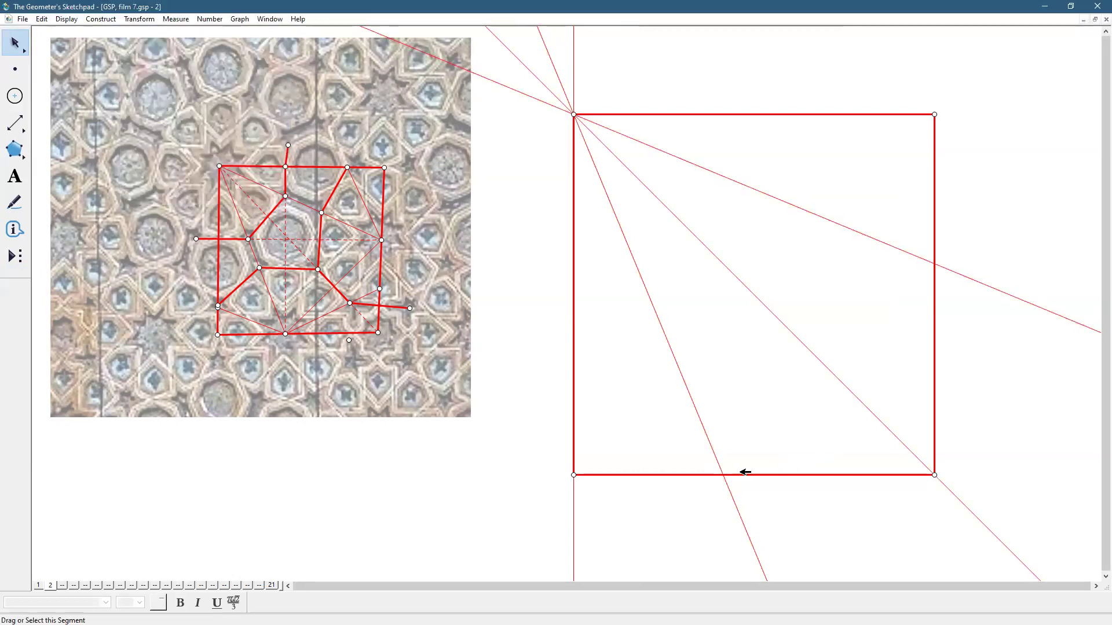
Step: Mark the intersections of the outer rotated lines with the large square's bottom and right sides
left_click(723, 475)
left_click(934, 264)
left_click(287, 333)
left_click(983, 225)
Step: Construct the perpendicular to the large square's bottom side through the intersection point on it
left_click(723, 475)
left_click(760, 475)
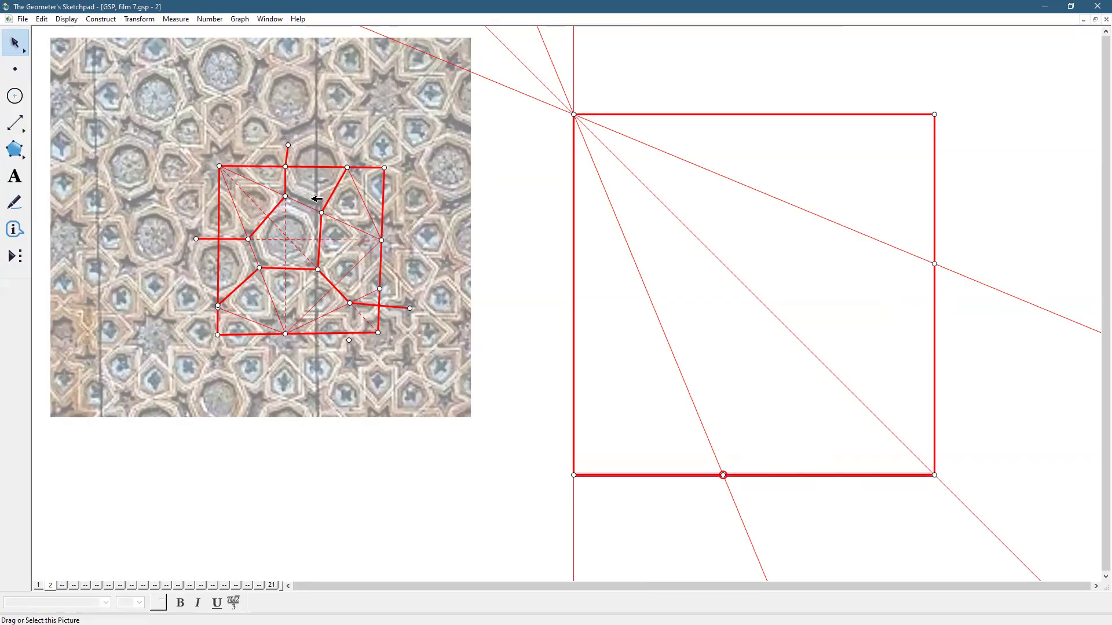
left_click(107, 20)
left_click(111, 123)
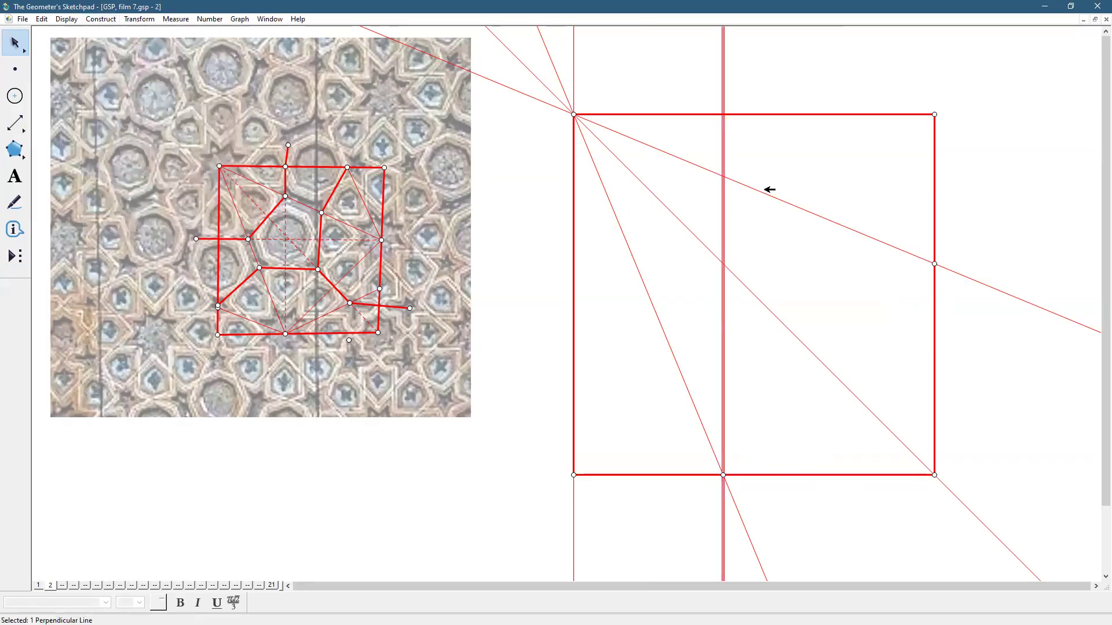
left_click(826, 66)
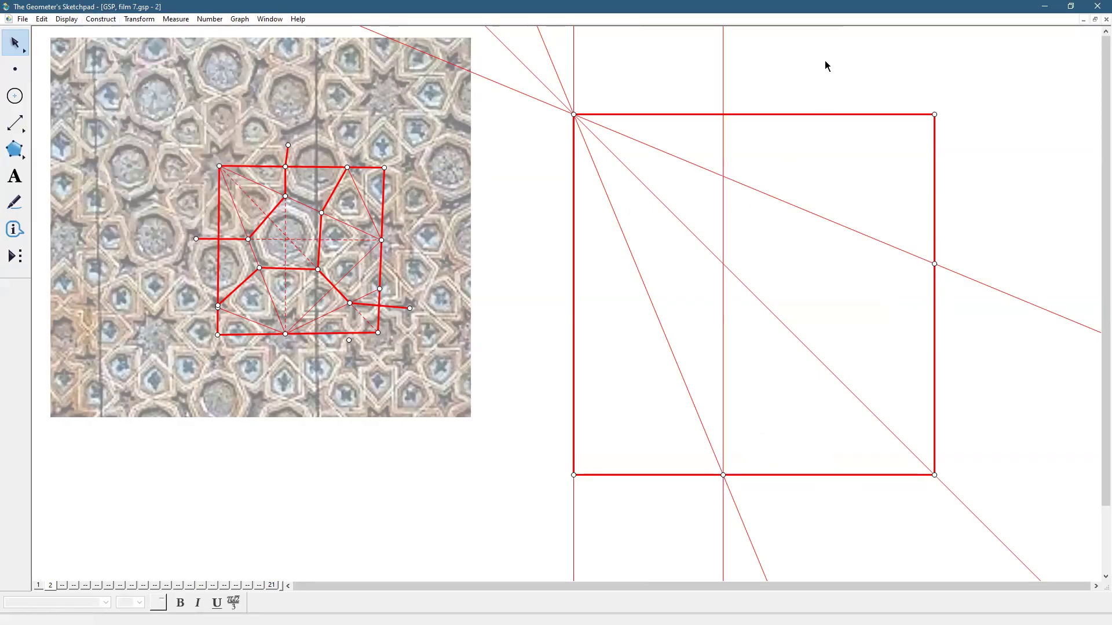
Step: Construct the perpendicular to the large square's right side through the intersection point on it
left_click(935, 263)
left_click(934, 238)
left_click(113, 23)
left_click(220, 124)
left_click(626, 68)
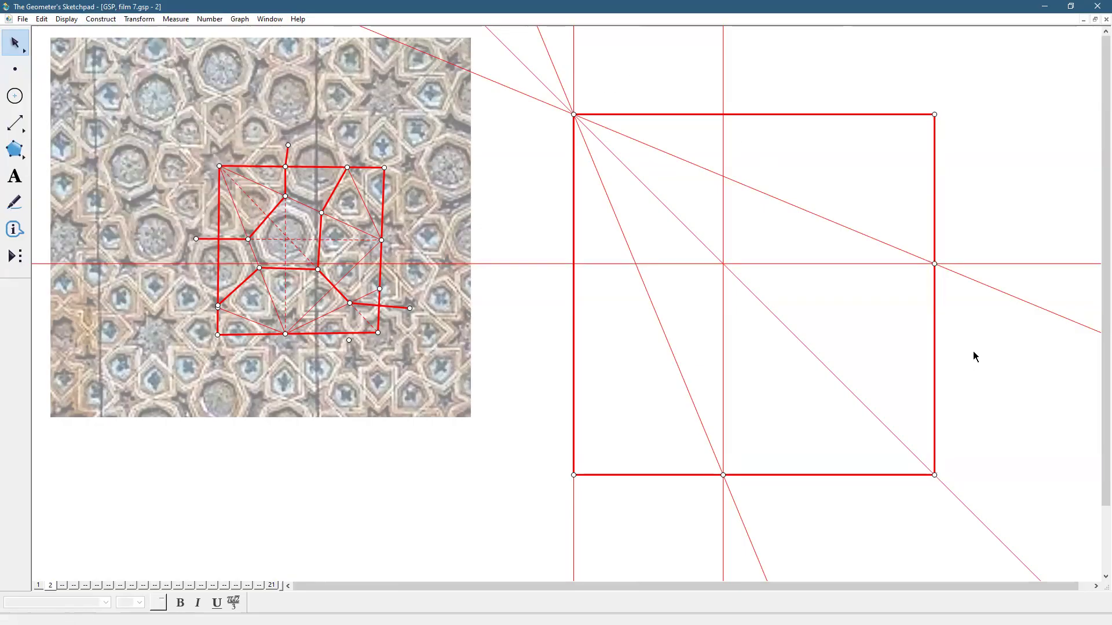
Step: Draw a circle centred on the large square's upper-left corner through the crossing of the vertical perpendicular and the shallowest rotated line
left_click(16, 96)
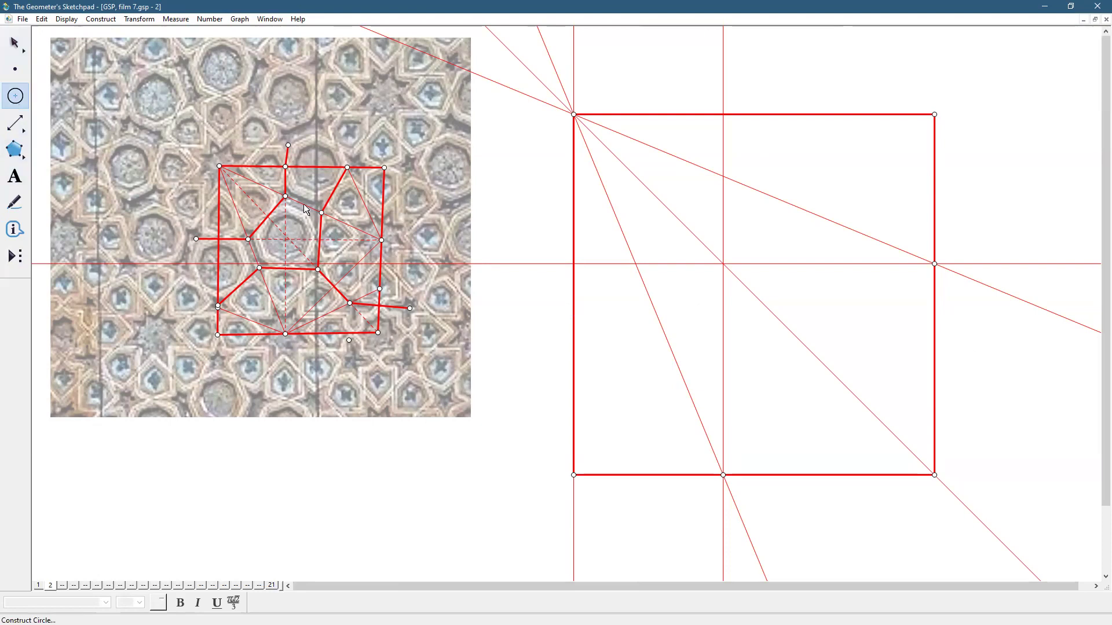
left_click_drag(573, 116, 724, 177)
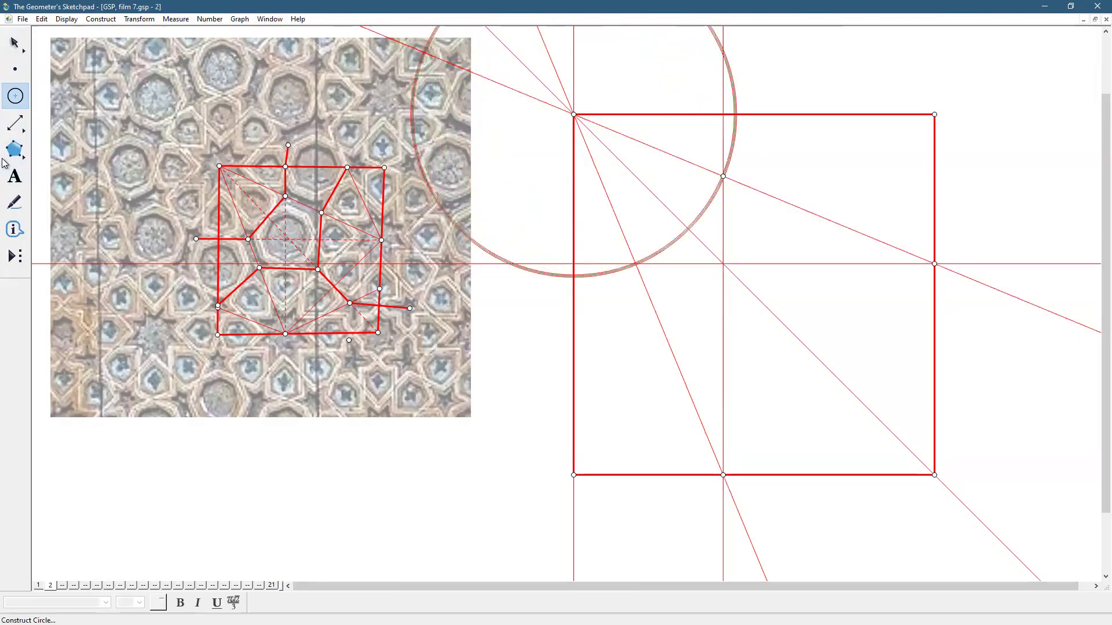
Step: Draw three connected octagon edges with medium line style between the points where the circle meets the perpendiculars
left_click_drag(10, 131, 36, 124)
left_click_drag(722, 52, 723, 176)
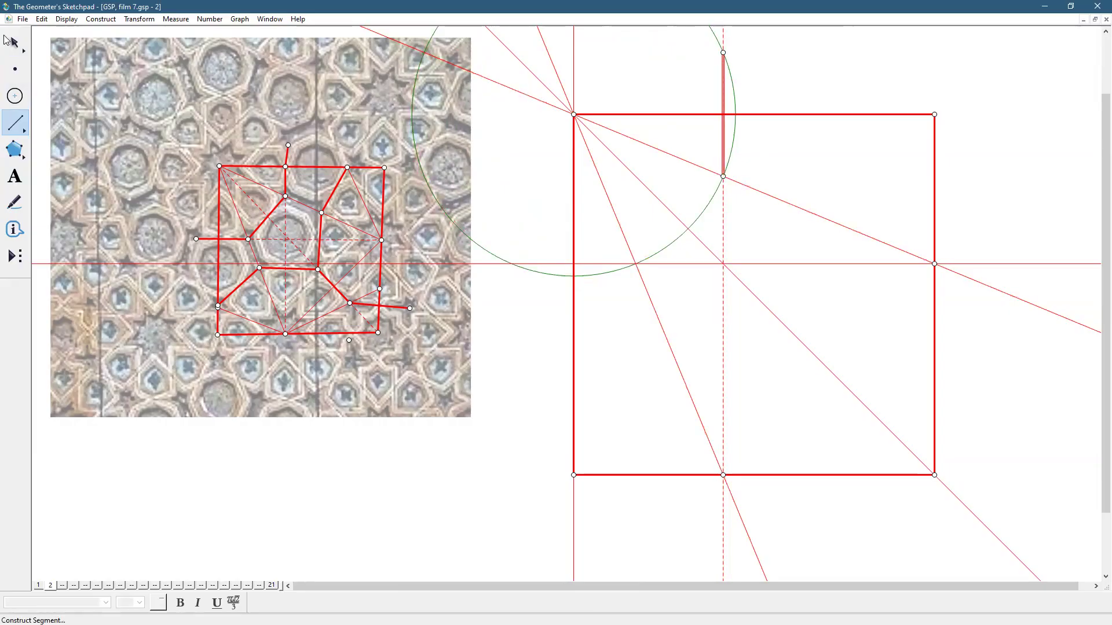
left_click(66, 19)
mouse_move(87, 43)
left_click(245, 68)
left_click_drag(723, 176, 512, 264)
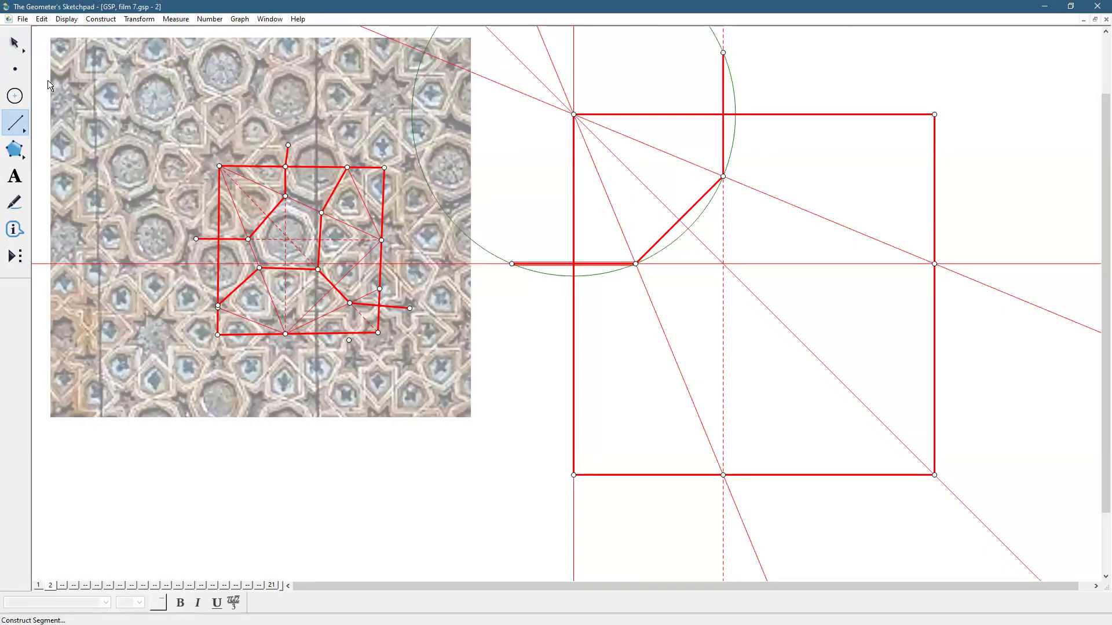
key("Escape")
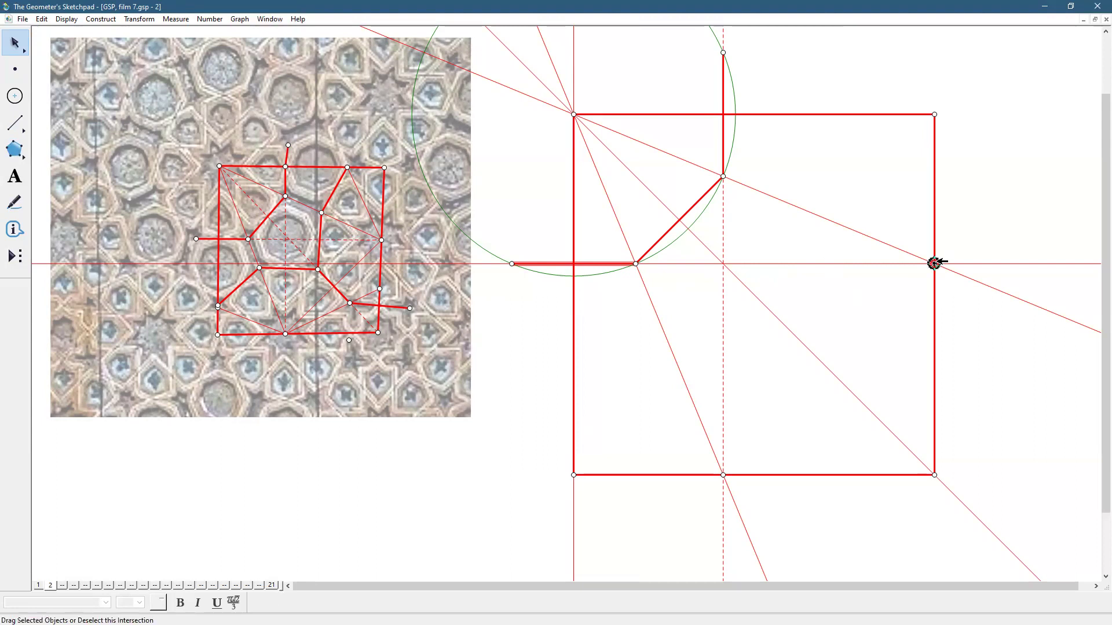
left_click(900, 245)
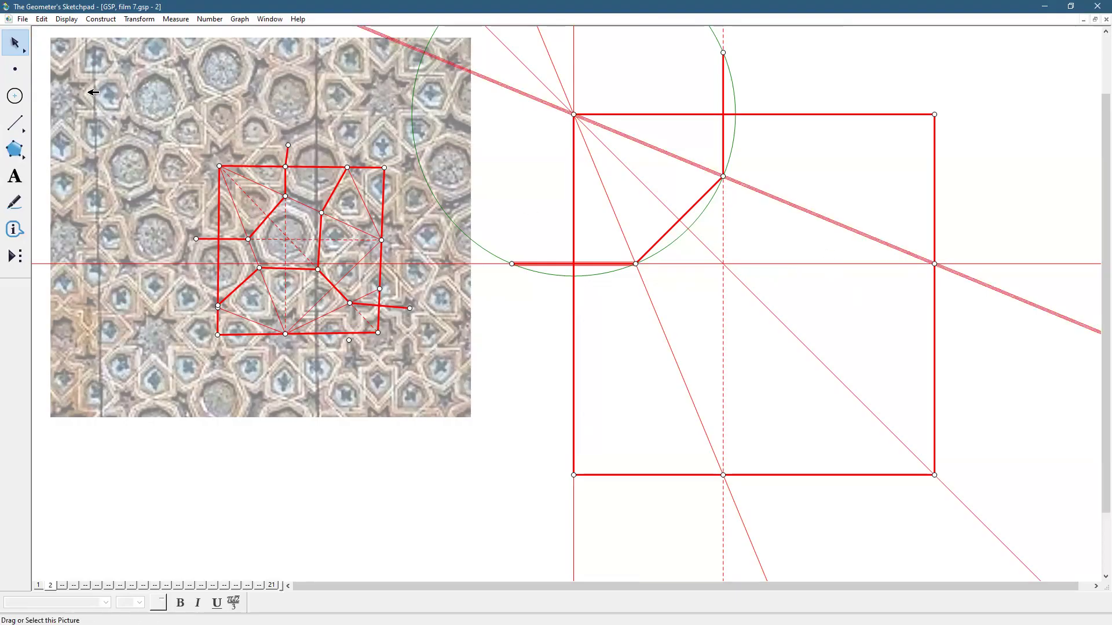
left_click(148, 19)
left_click(148, 121)
left_click(842, 309)
left_click(844, 306)
left_click(646, 364)
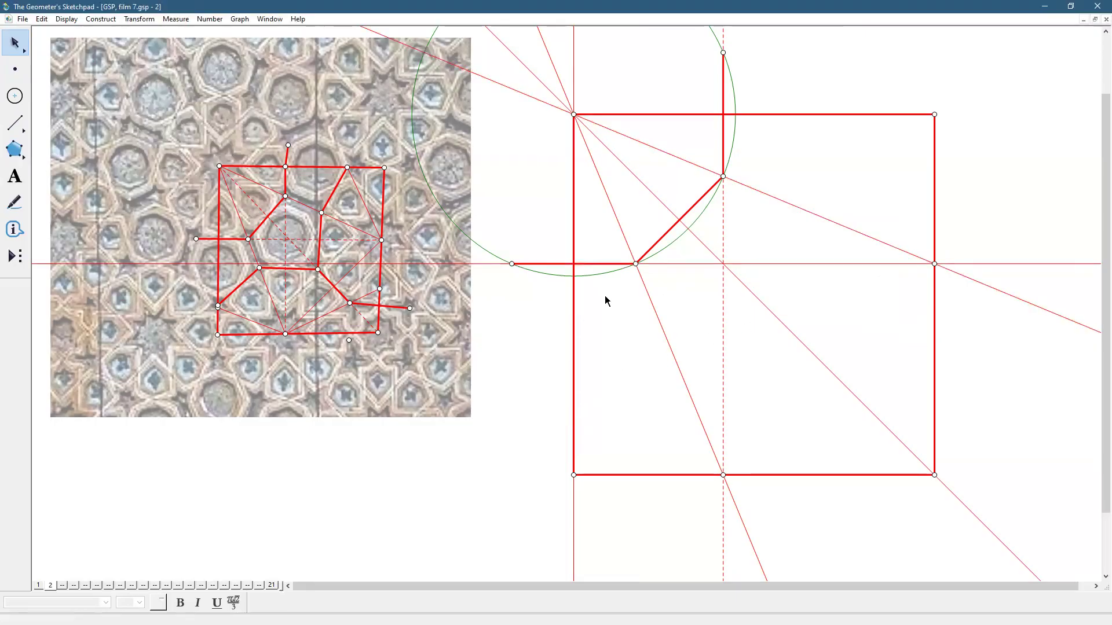
Step: Rotate the shallowest slanted line by -22.5 degrees about the intersection point on the large square's right side
left_click(919, 255)
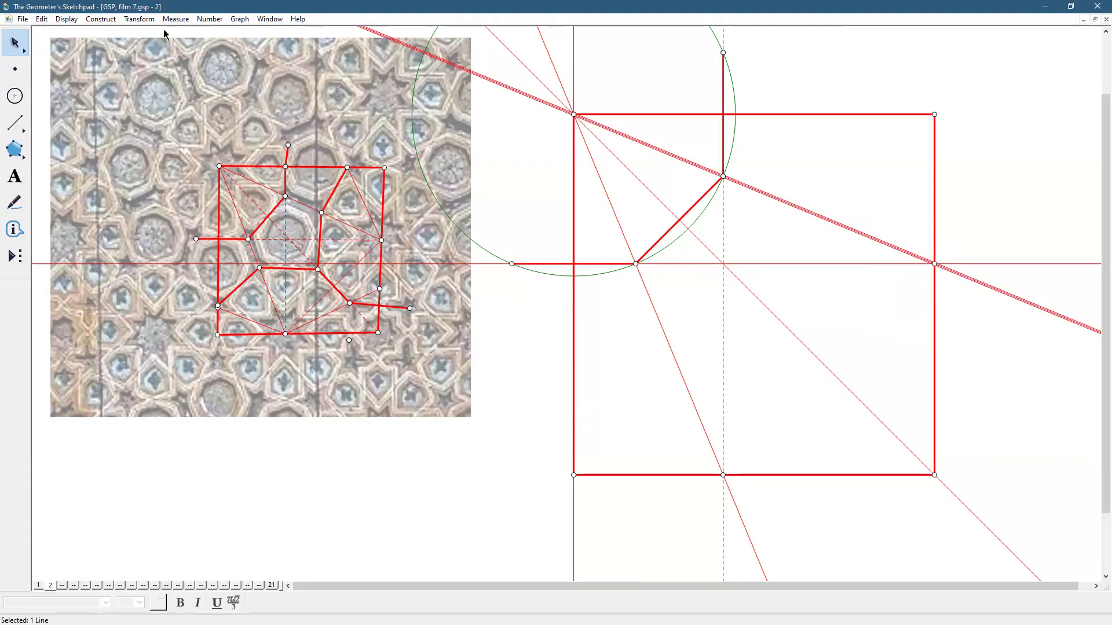
left_click(144, 23)
left_click(148, 127)
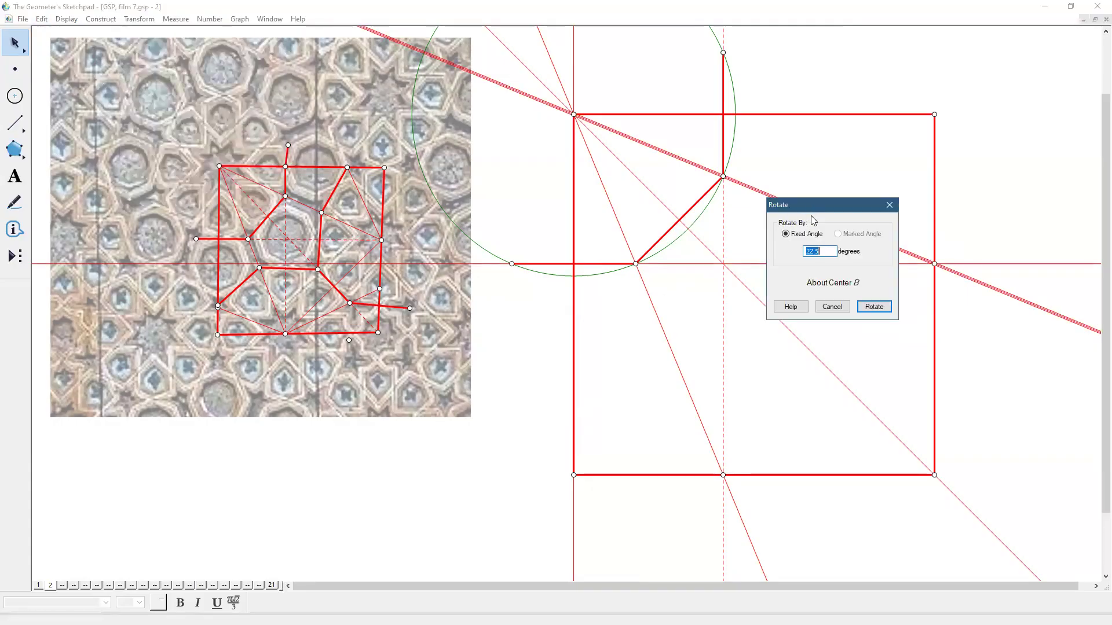
left_click_drag(811, 206, 792, 288)
key("Left")
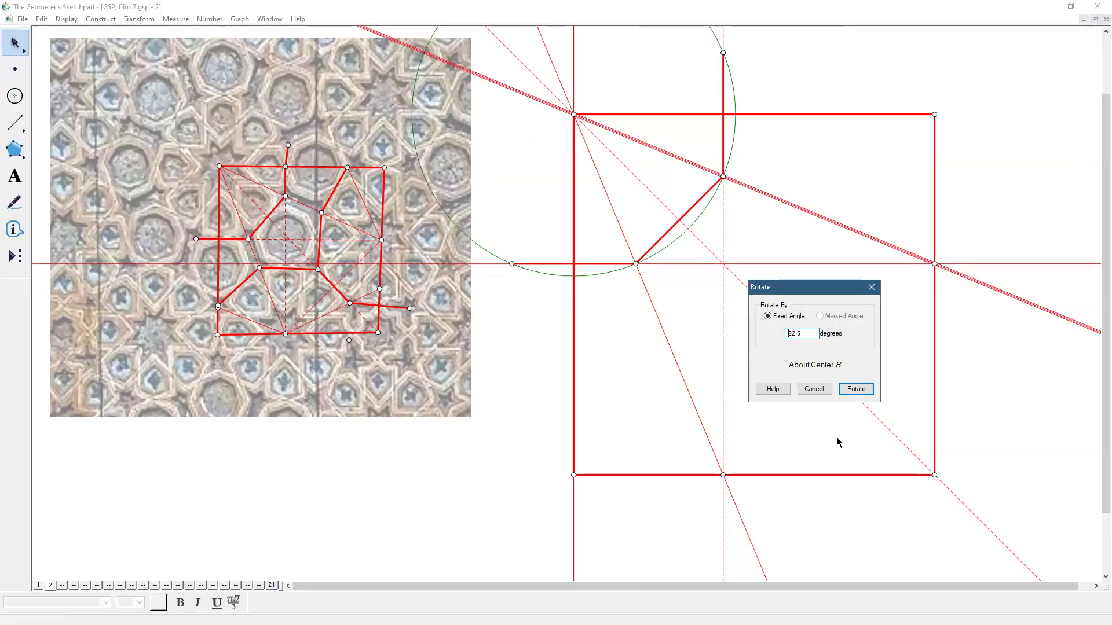
type("-")
left_click(856, 389)
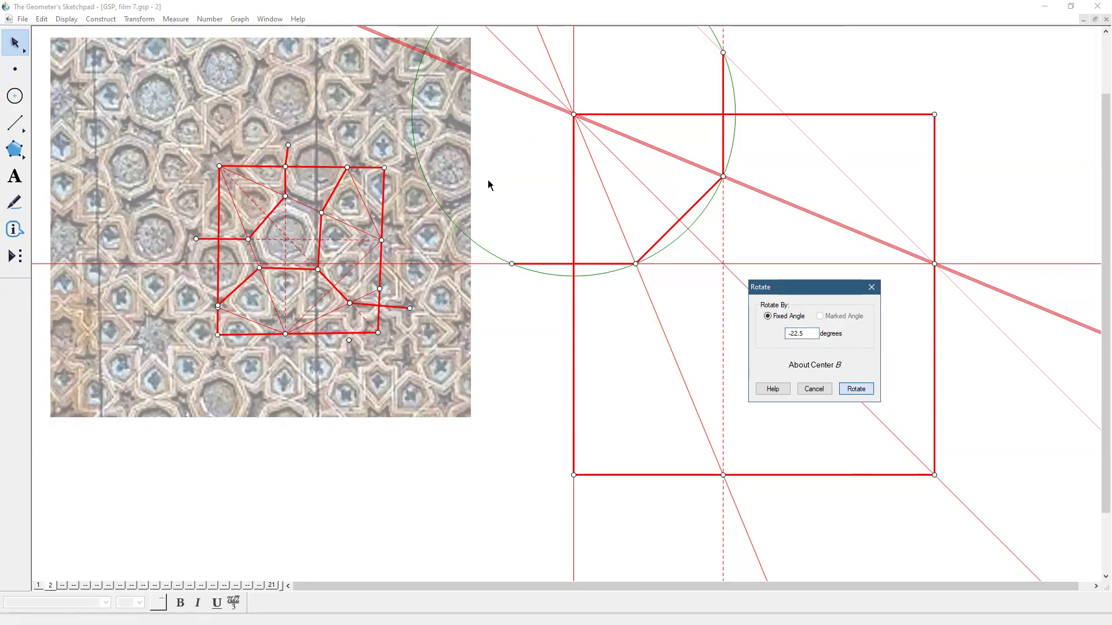
Step: Rotate the resulting line by another -22.5 degrees about the same point on the right side
left_click(144, 19)
left_click(150, 126)
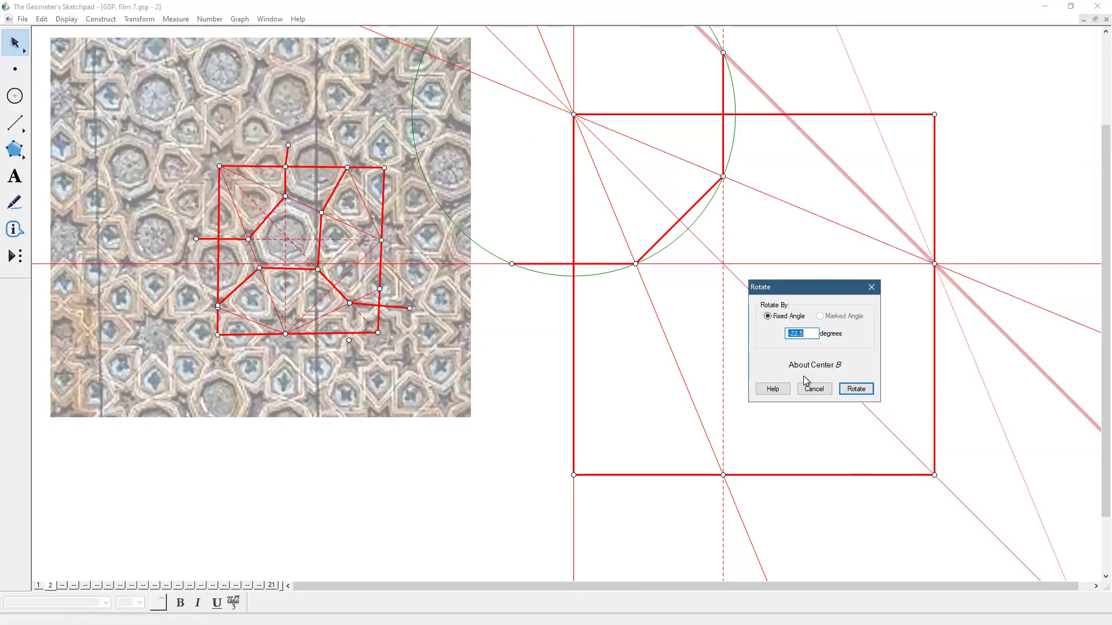
left_click(859, 390)
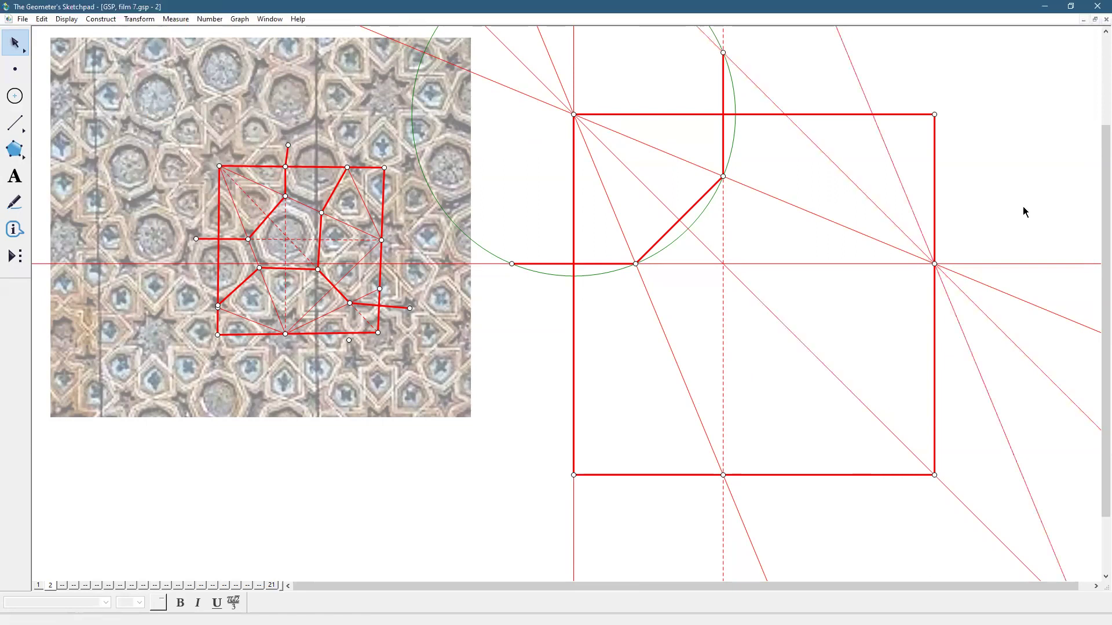
Step: Draw a circle centred on the right side's intersection point through the crossing of the steepest new line and the square's top side
left_click(15, 96)
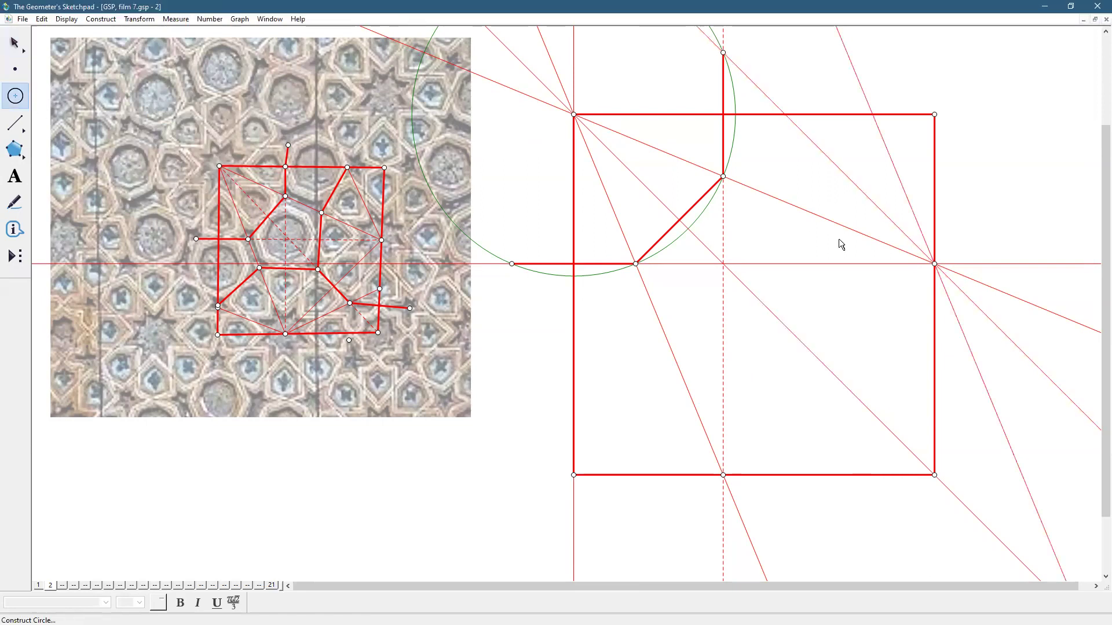
left_click_drag(933, 265, 872, 118)
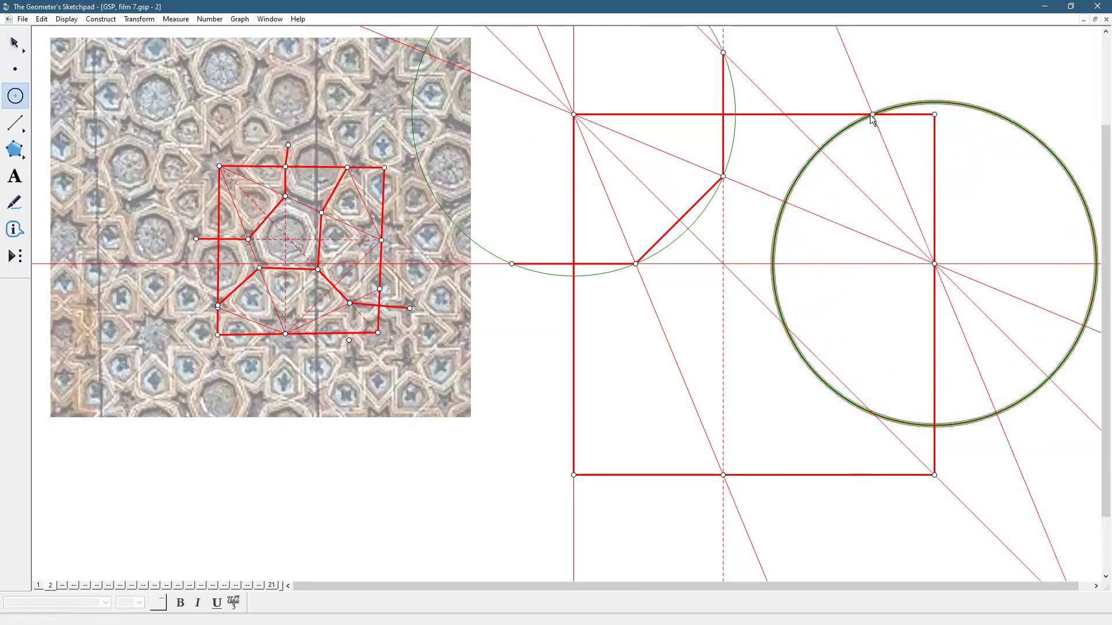
left_click(15, 43)
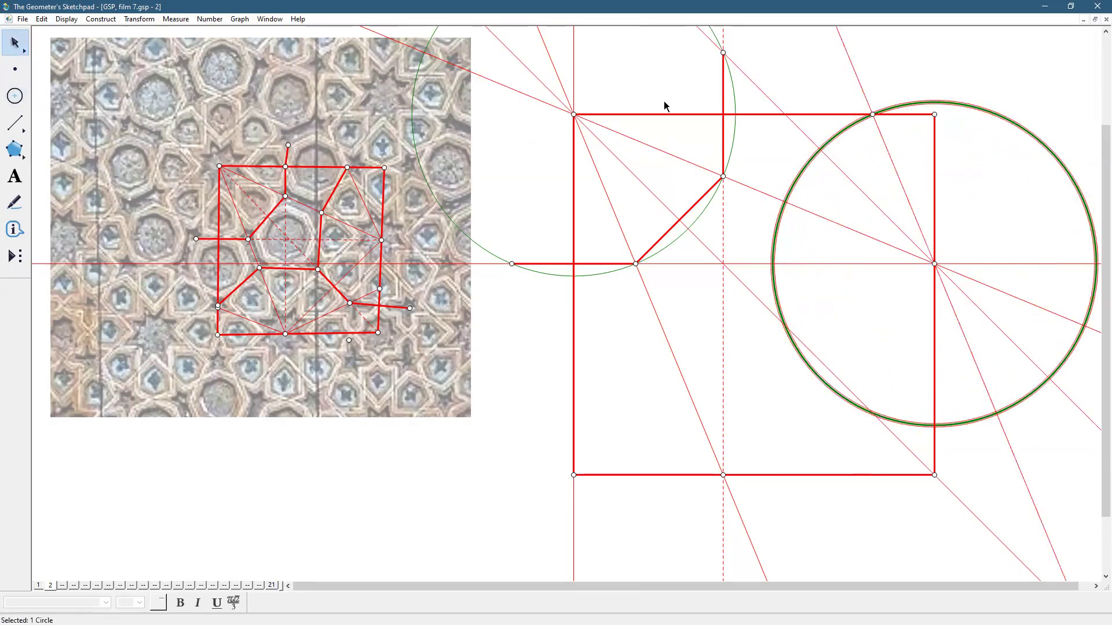
left_click(925, 92)
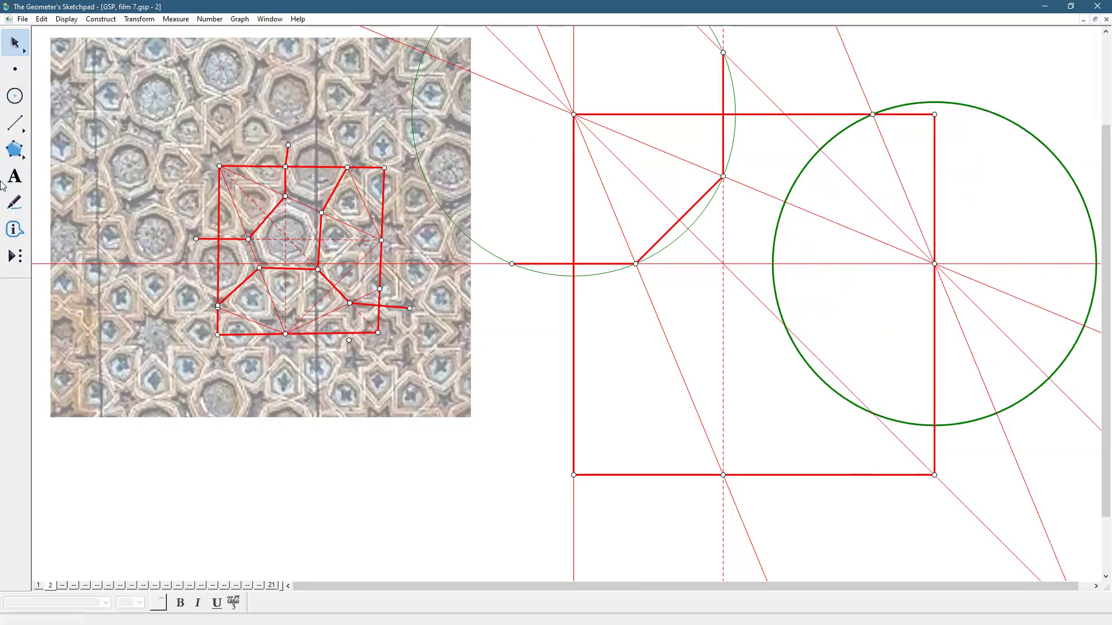
Step: Draw four connected octagon edges inside the right circle, from its crossing with the square's top side round to the steep slanted line below
left_click(15, 124)
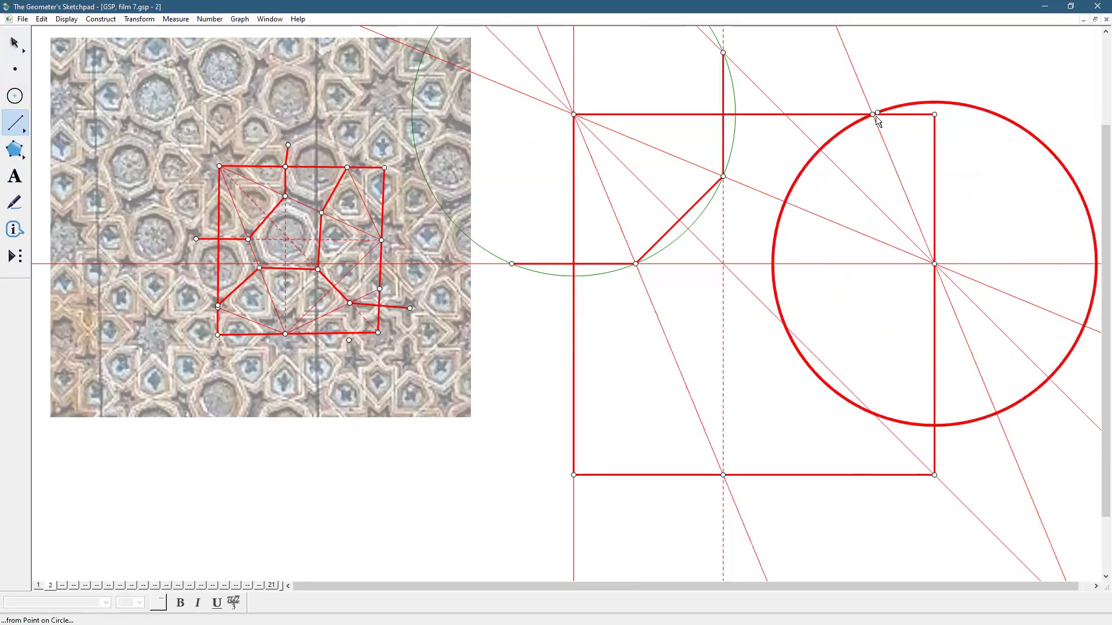
mouse_move(872, 114)
left_mouse_down()
mouse_move(785, 202)
mouse_move(783, 325)
mouse_move(872, 414)
mouse_move(995, 414)
left_mouse_up()
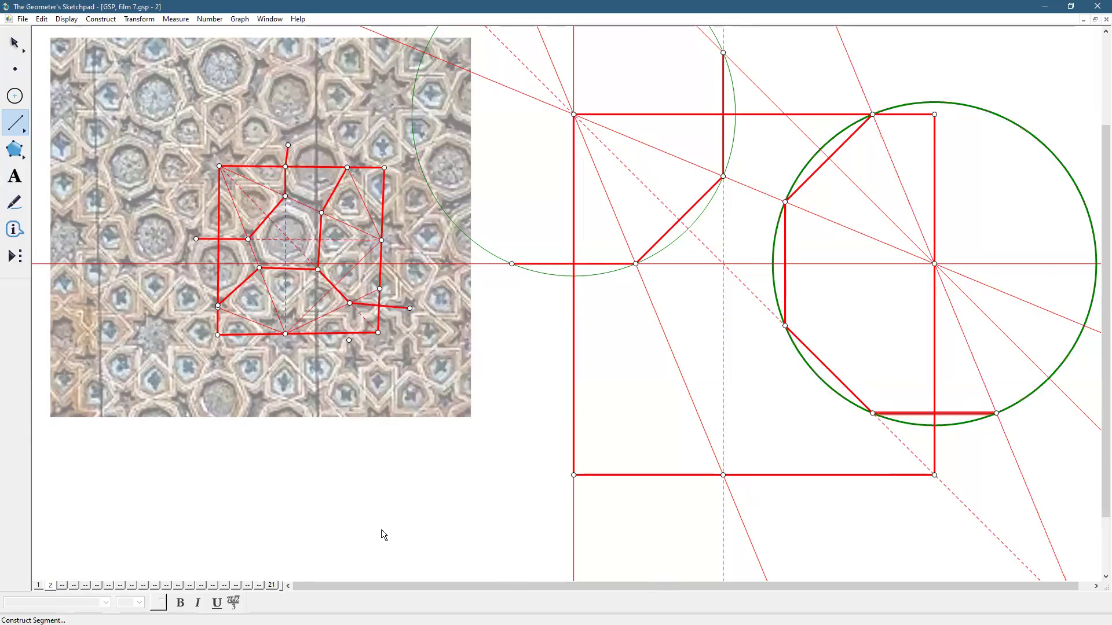
left_click(15, 43)
left_click(882, 542)
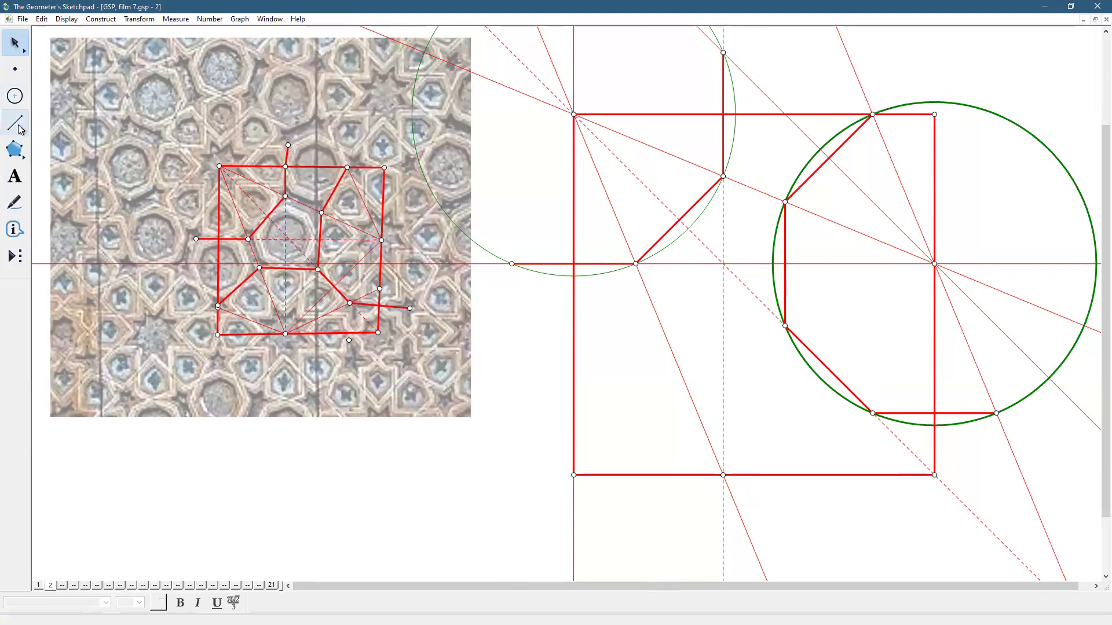
Step: Select the four new octagon edges in the right circle to point out the equal sides
left_click(792, 287)
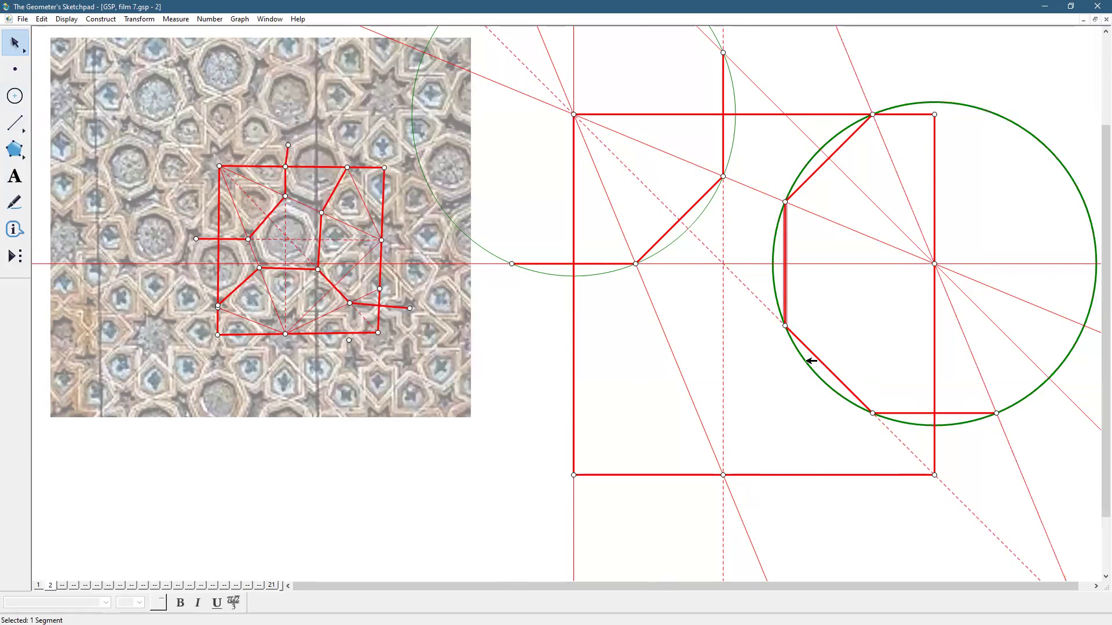
left_click(820, 354)
left_click(820, 354)
left_click(921, 412)
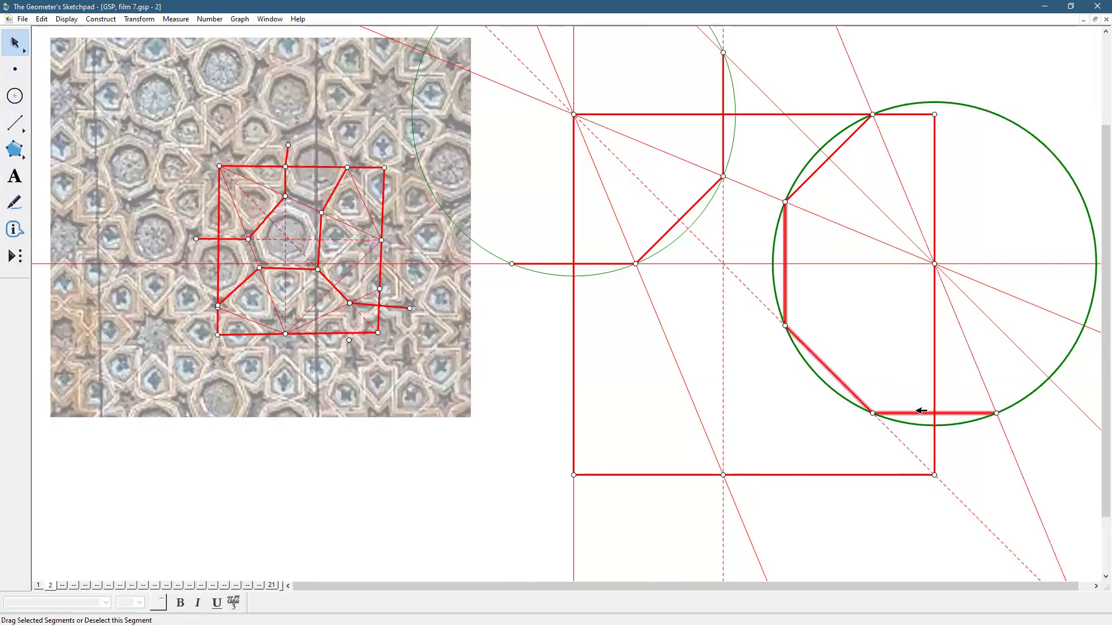
left_click(827, 161)
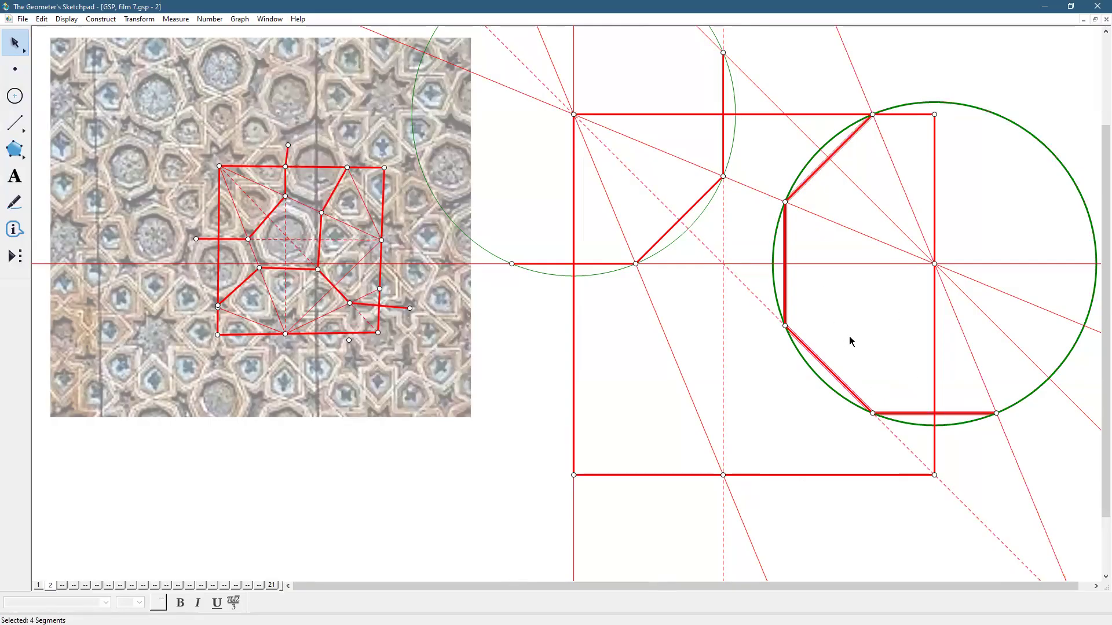
Step: Try circles centred on two octagon vertices through neighbouring vertices to compare adjacent edge lengths, undoing each one
left_click(18, 100)
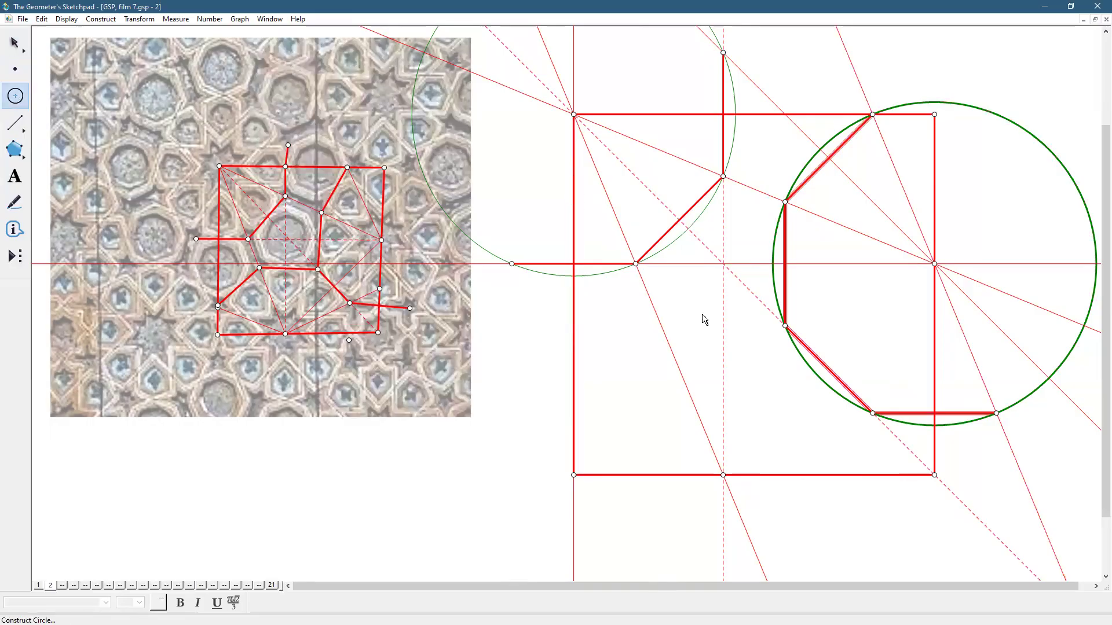
left_click_drag(785, 326, 786, 204)
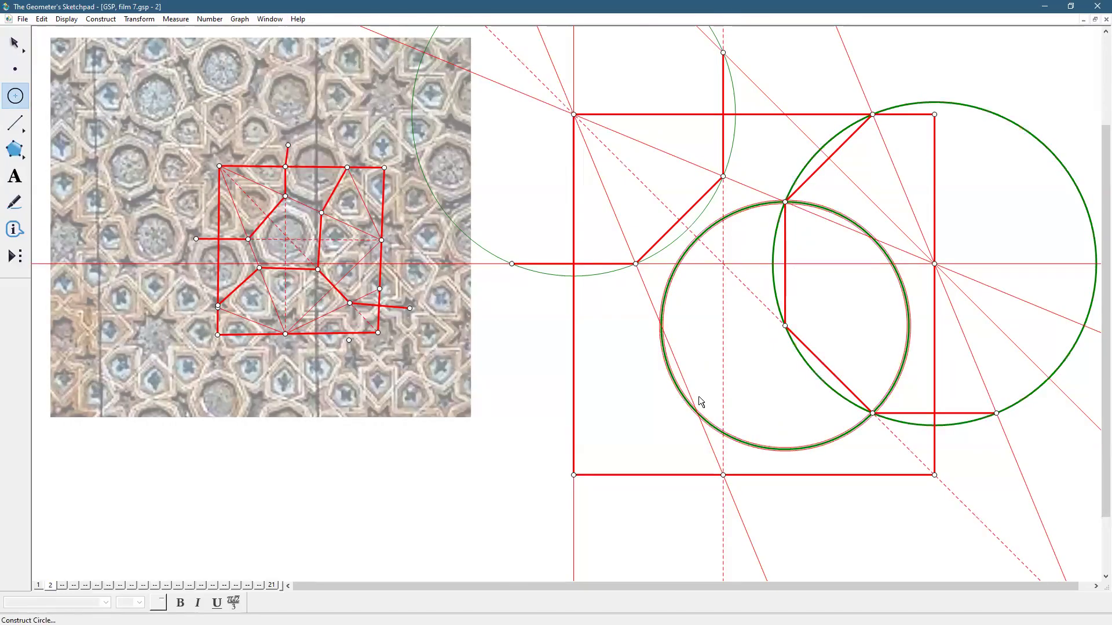
key("ctrl+z")
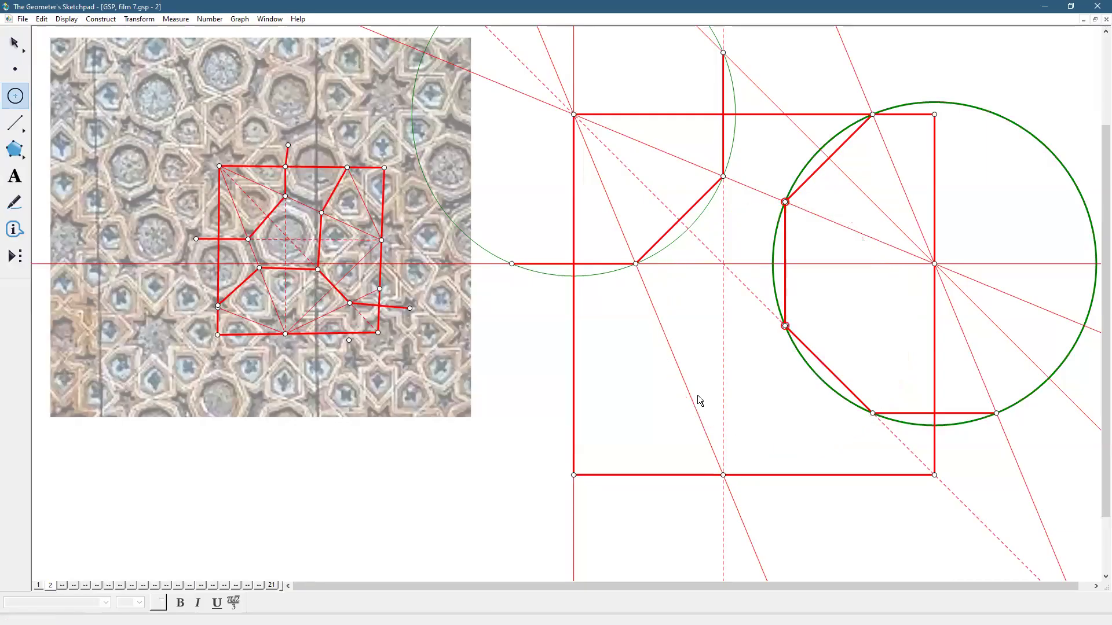
left_click_drag(873, 414, 996, 413)
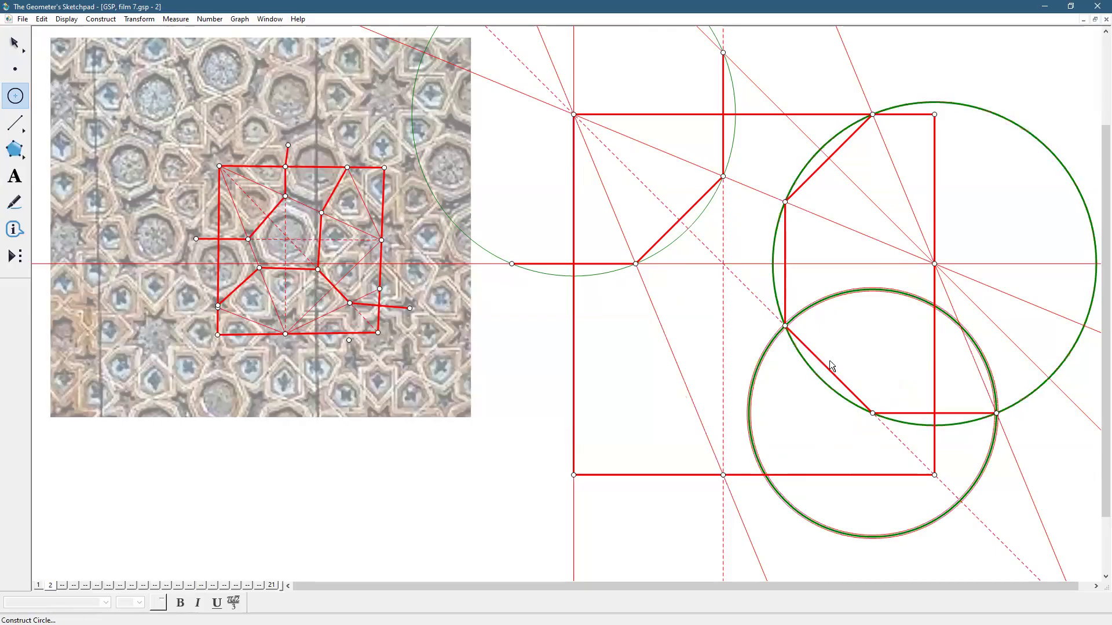
key("ctrl+z")
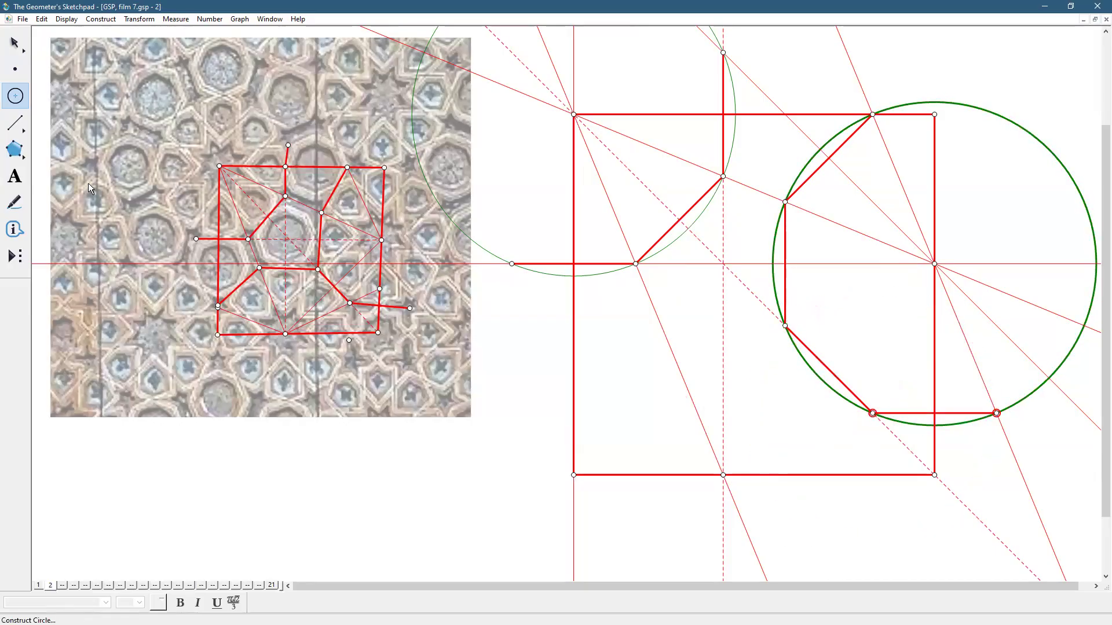
left_click(24, 51)
left_click(817, 537)
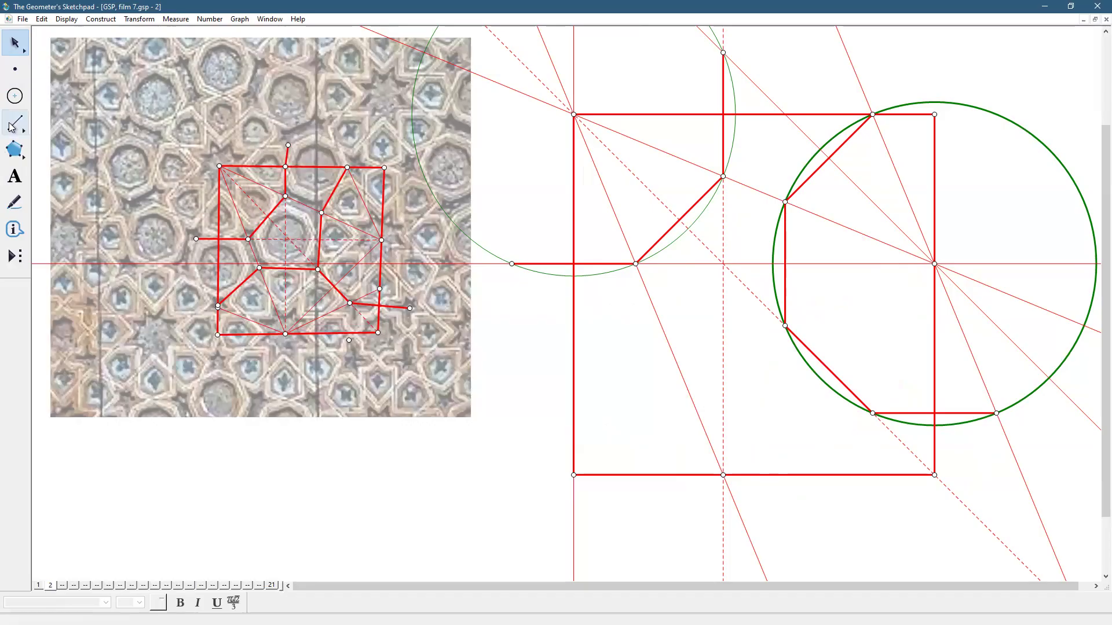
Step: Draw a circle centred on the bottom side's intersection point through the lower octagon vertex, and add two connected octagon edges inside it
left_click(15, 96)
left_click_drag(714, 476, 872, 413)
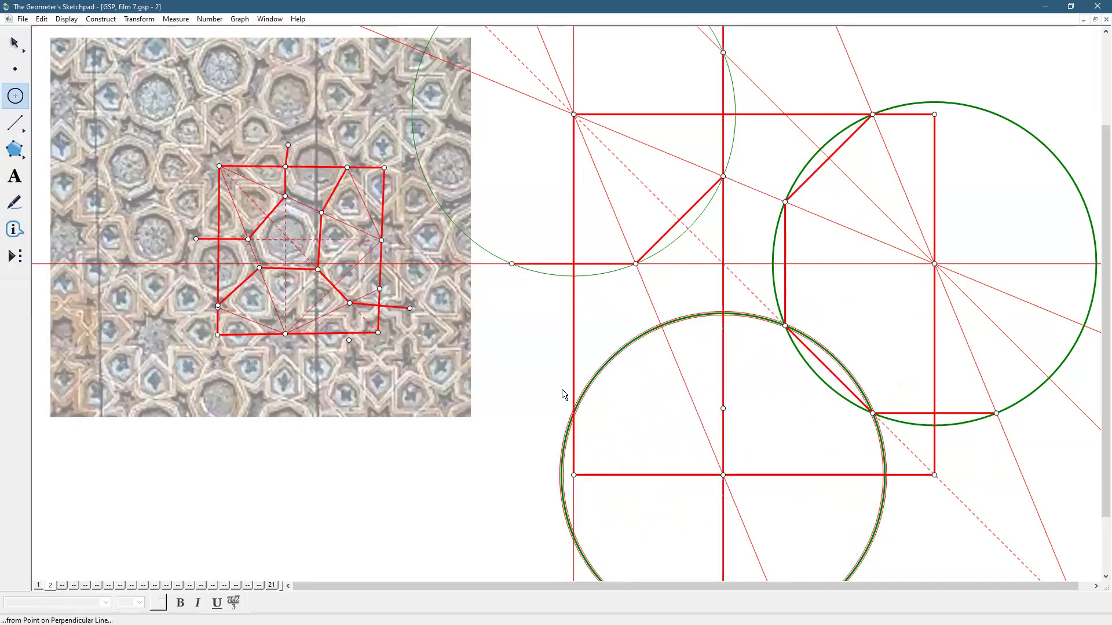
left_click(15, 122)
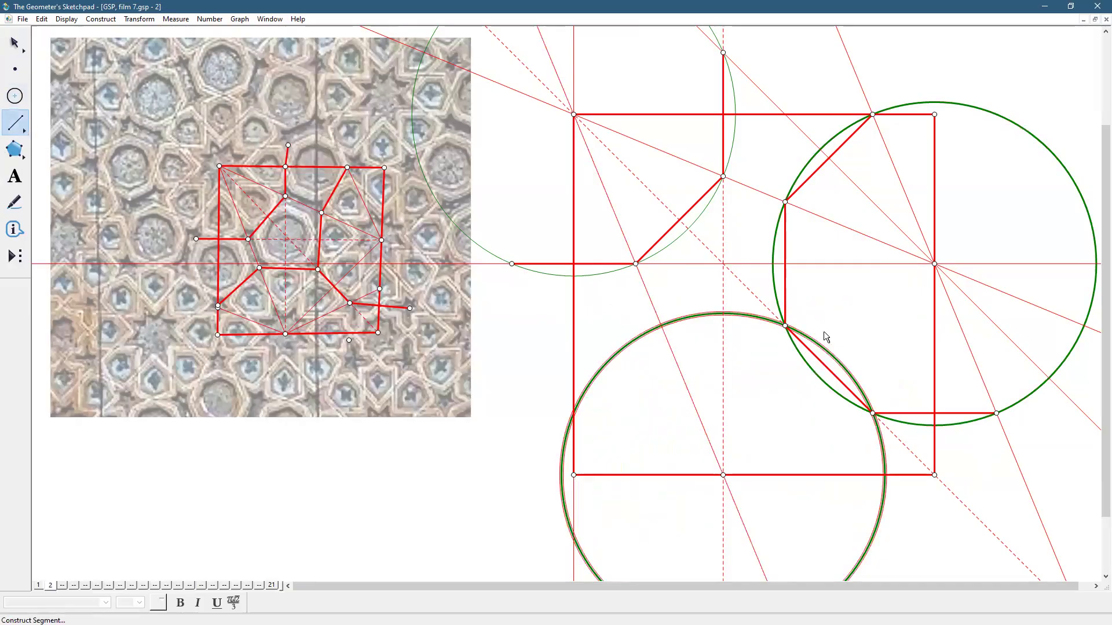
left_click_drag(785, 325, 573, 412)
left_click(15, 44)
left_click(939, 539)
Step: Reflect the octagon vertex shared by the two lower circles across the square's bottom side
scroll(940, 539, "down", 1)
left_click(912, 450)
left_click(904, 479)
left_click(872, 385)
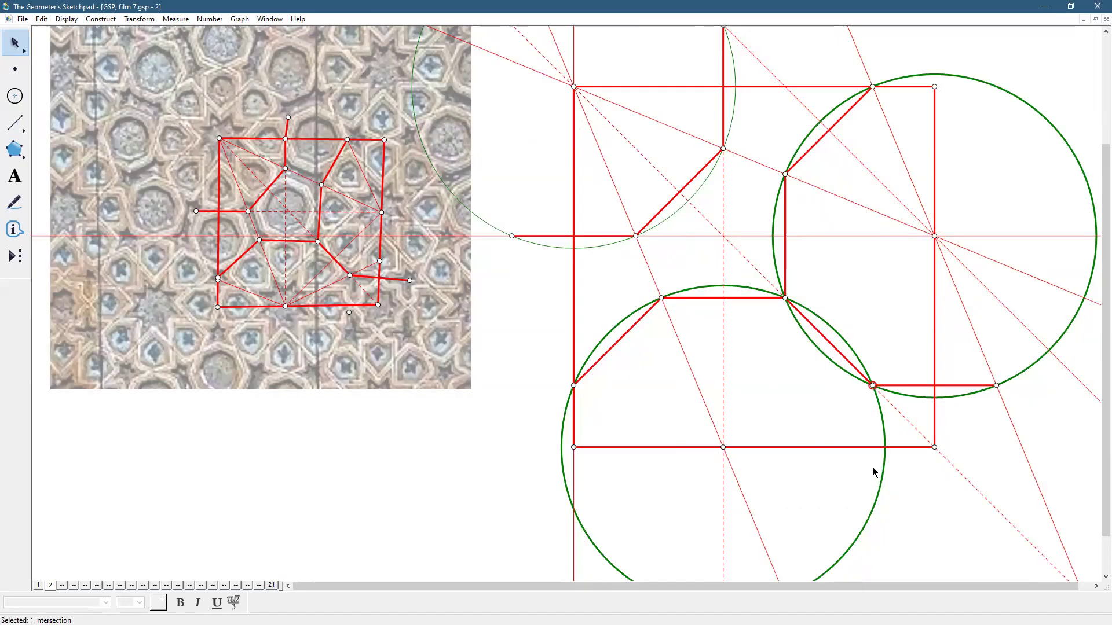
left_click(139, 19)
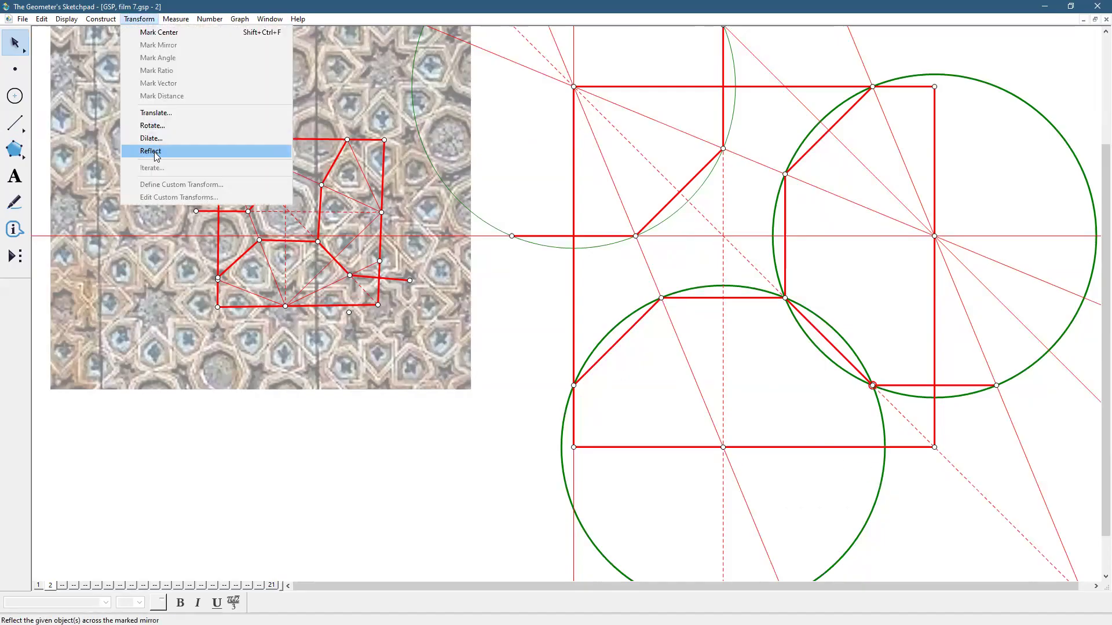
left_click(152, 151)
Step: Draw the vertical octagon edge connecting the shared vertex to its reflected point below the square
left_click(14, 123)
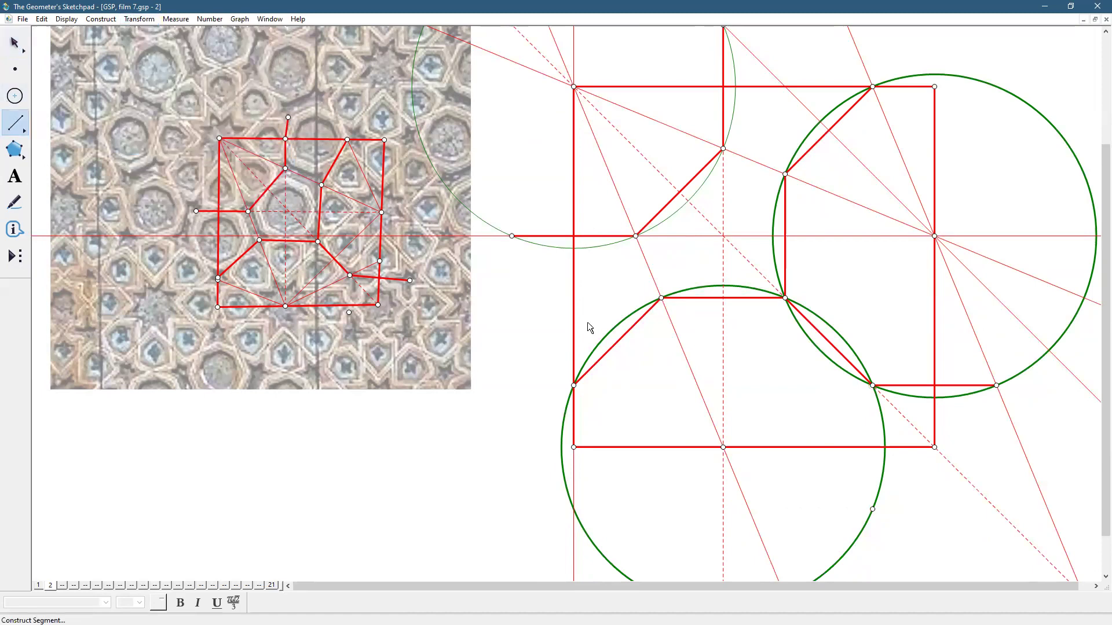
left_click_drag(873, 387, 873, 509)
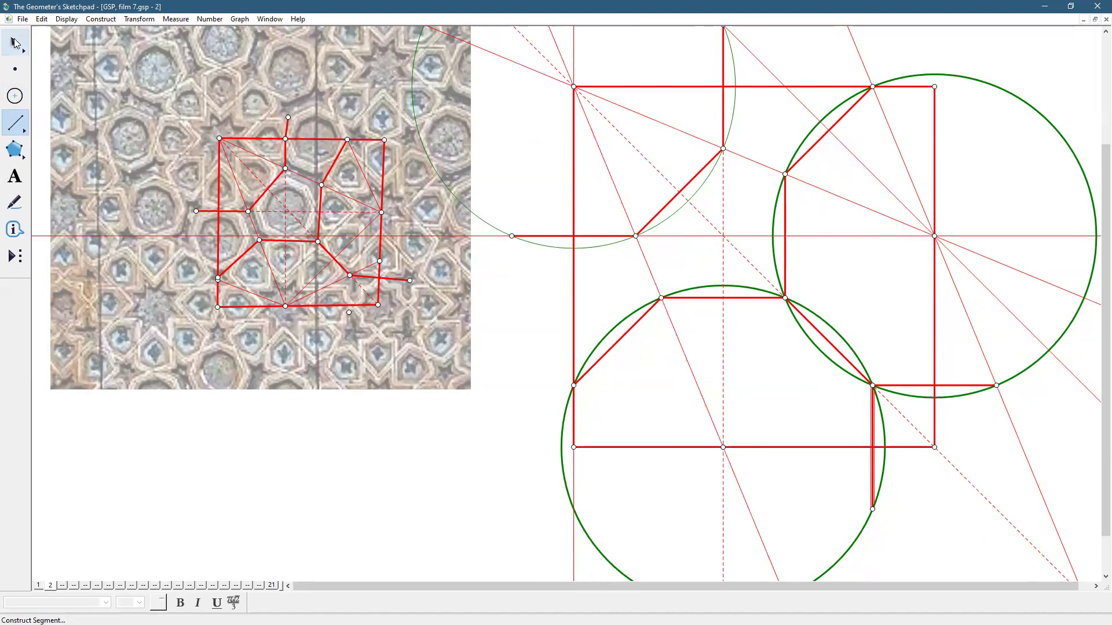
left_click(15, 44)
left_click(928, 498)
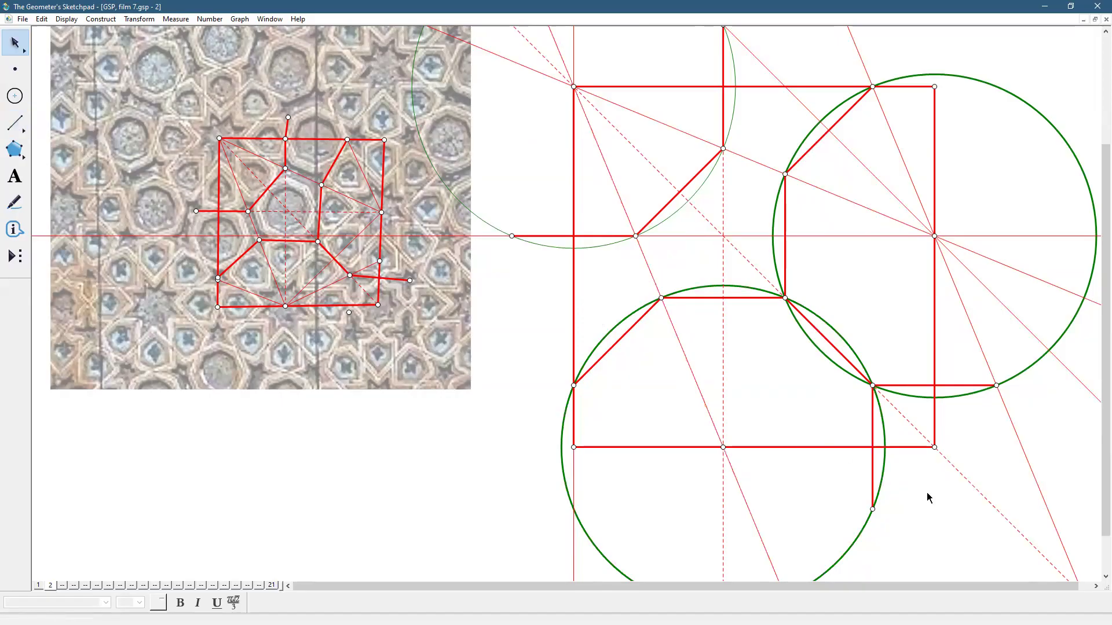
scroll(928, 498, "up", 2)
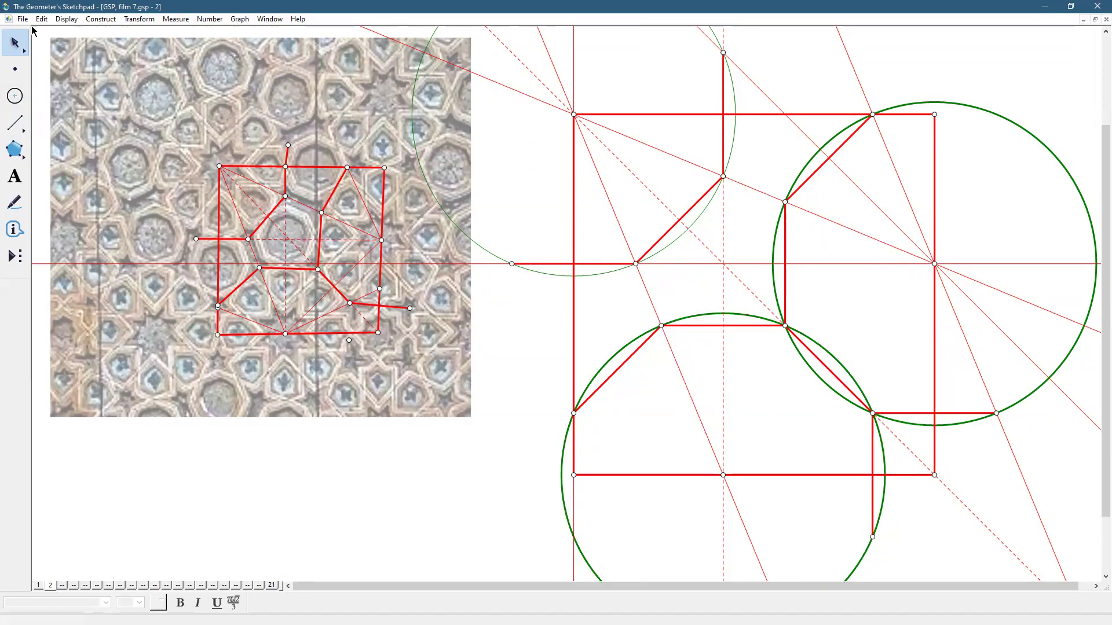
Step: Add a new document page as a duplicate of page 2
key("alt+f")
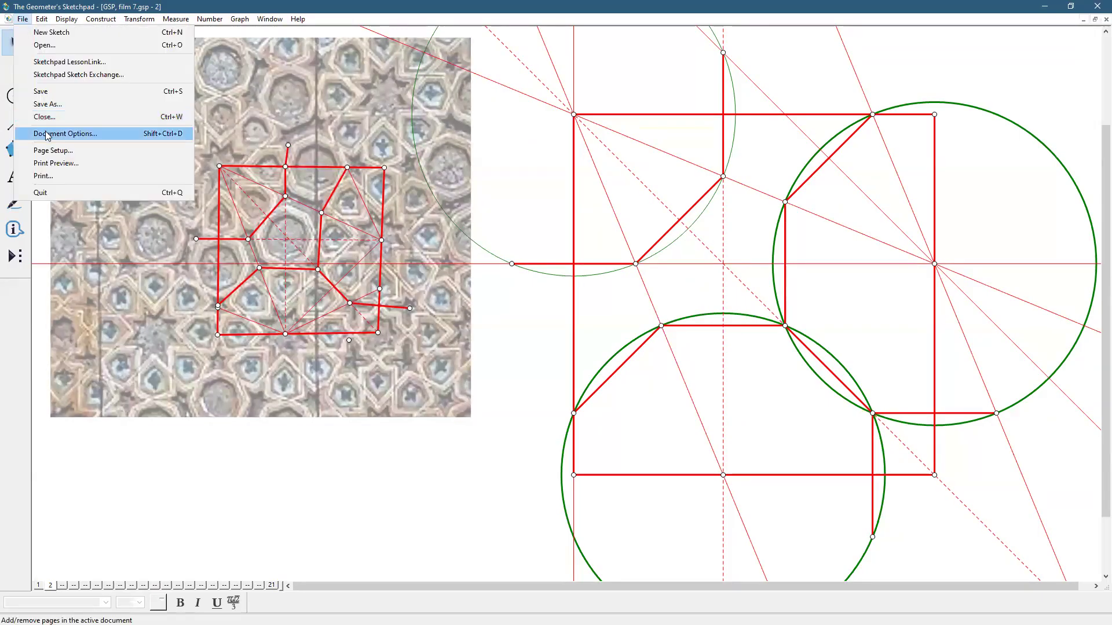
left_click(48, 135)
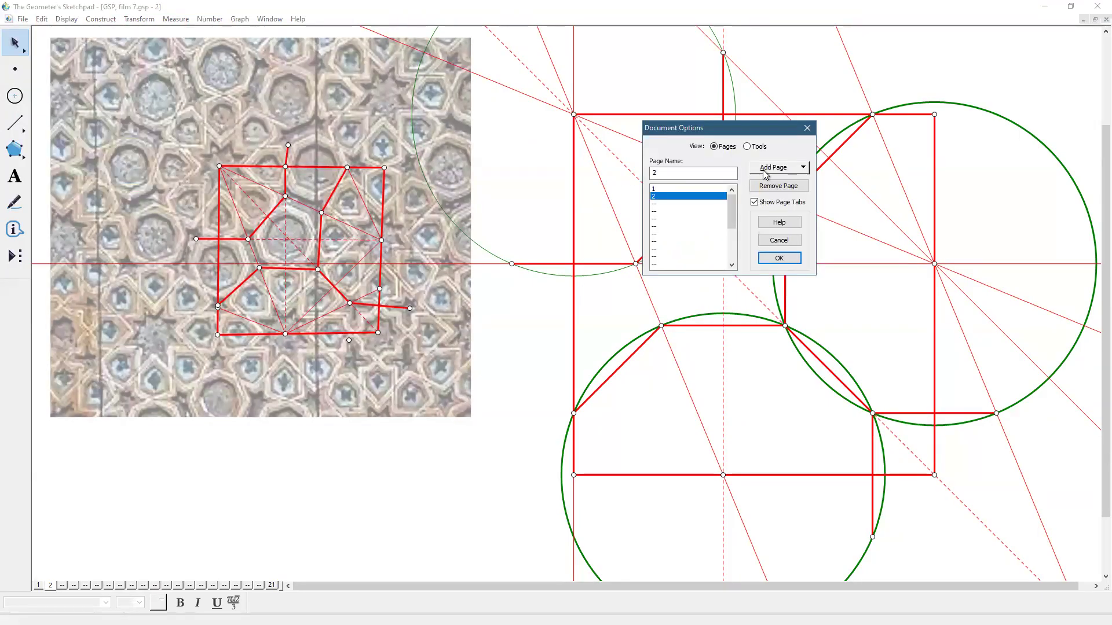
left_click(764, 174)
mouse_move(780, 204)
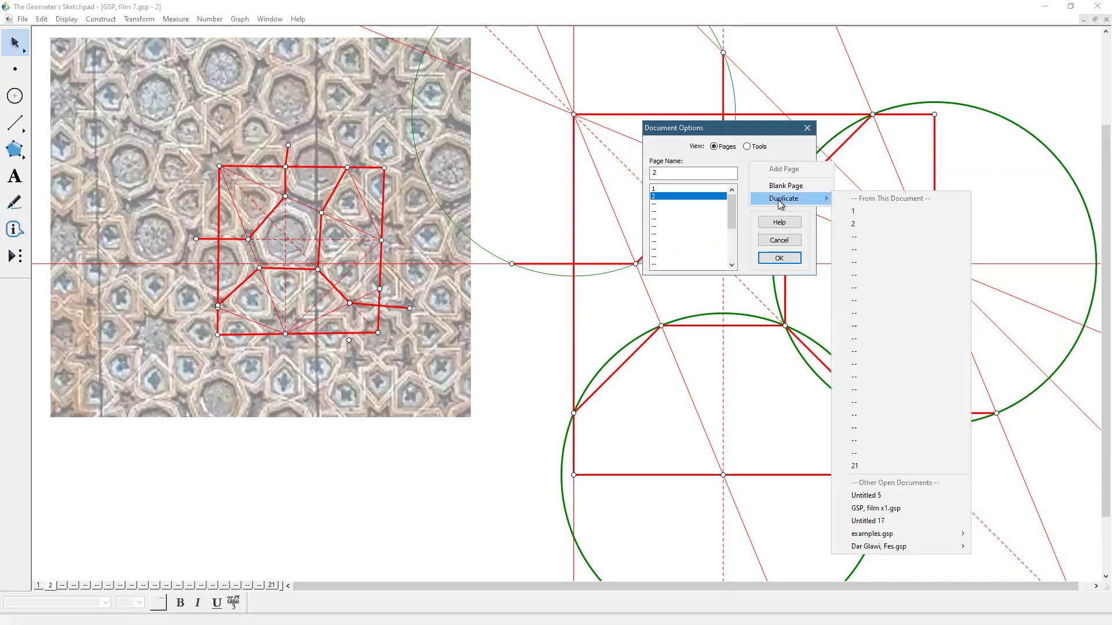
left_click(847, 226)
left_click(782, 258)
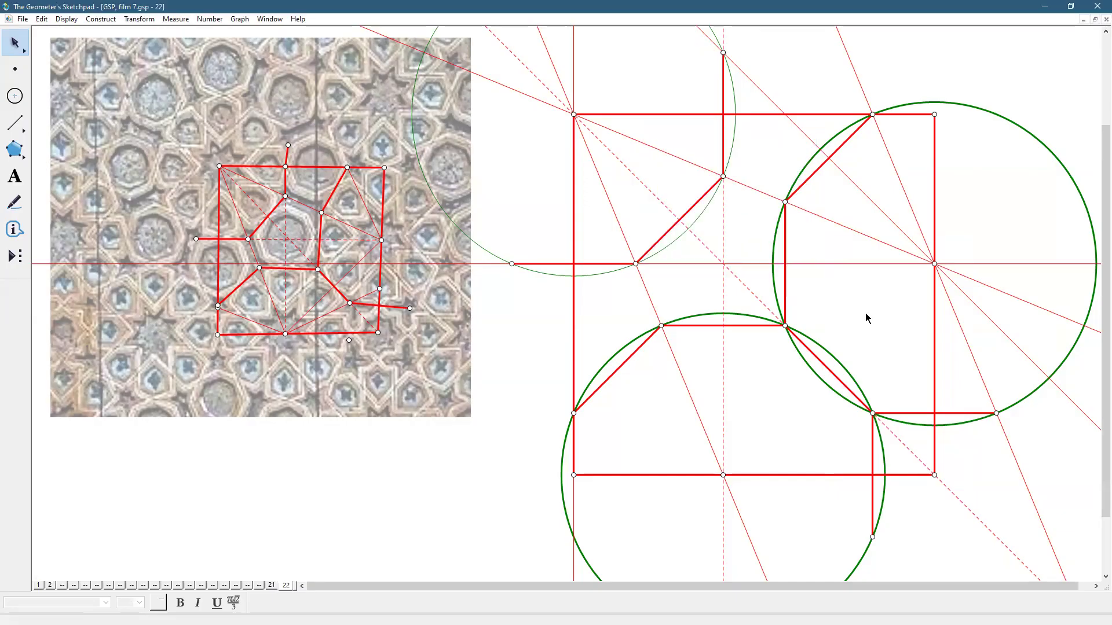
Step: Remove page 21, which holds only the photo, from the document
left_click(271, 586)
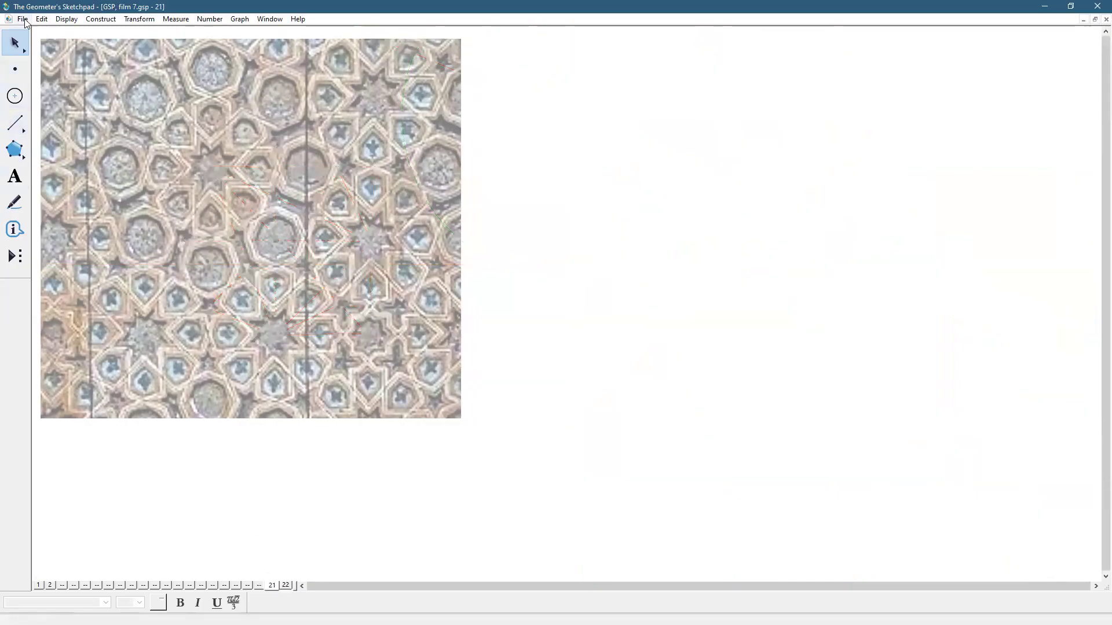
left_click(24, 19)
left_click(60, 129)
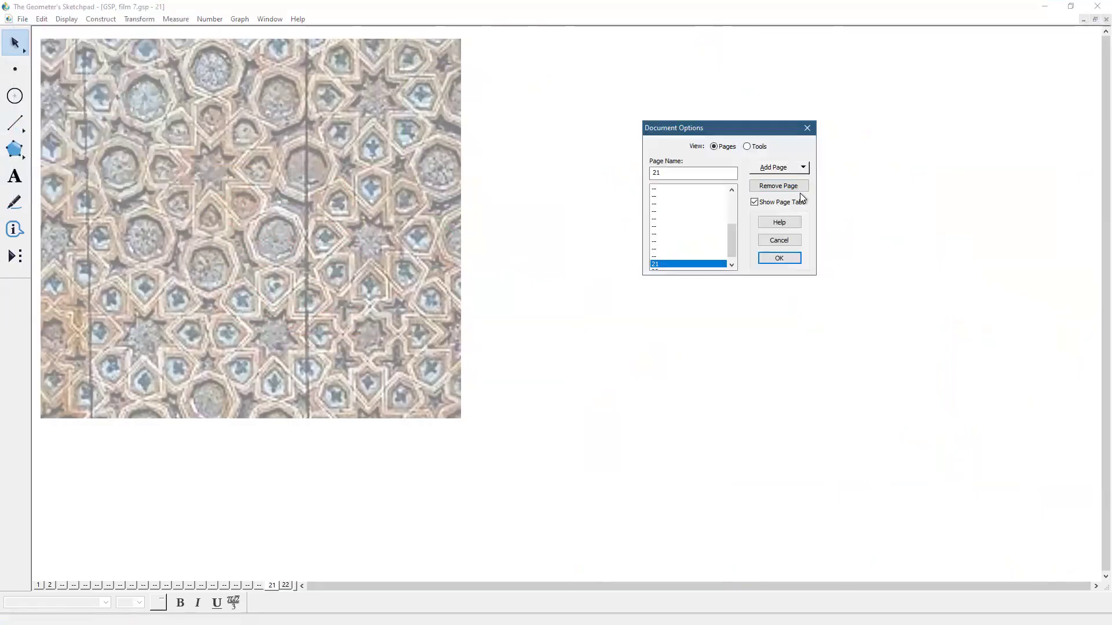
left_click(804, 186)
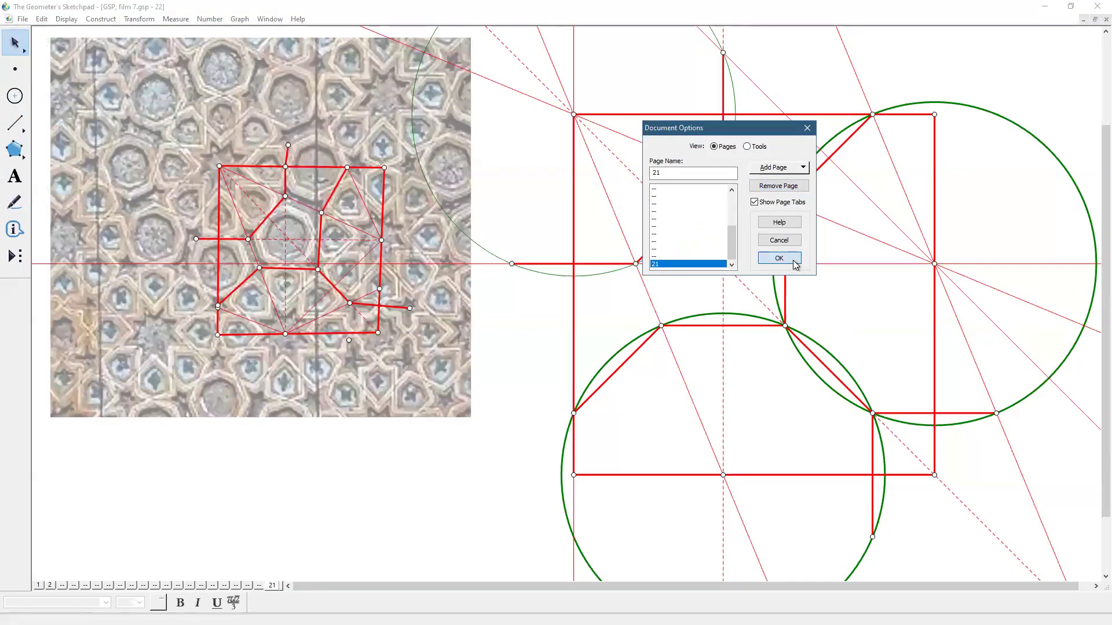
key("Return")
key("Return")
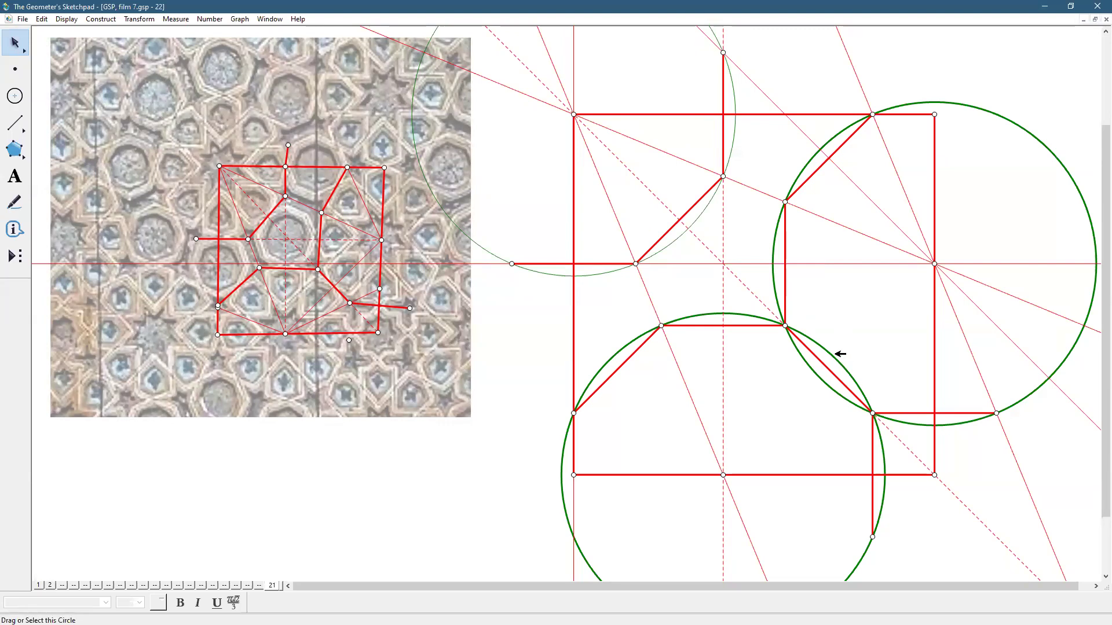
Step: Hide the three construction circles around the square
left_click(839, 355)
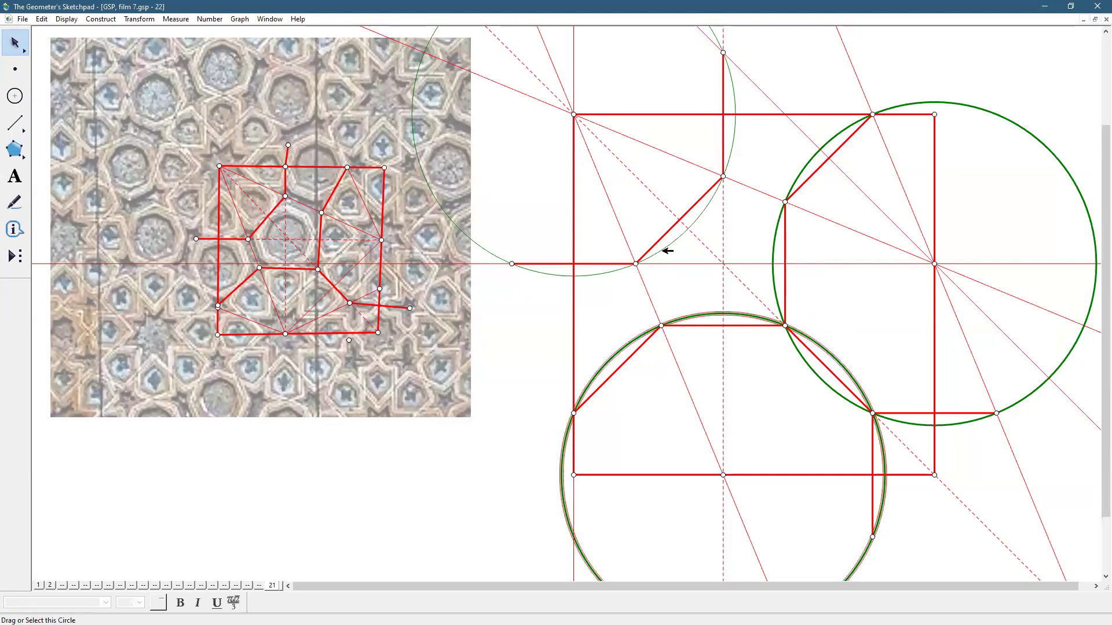
left_click(667, 247)
left_click(779, 247)
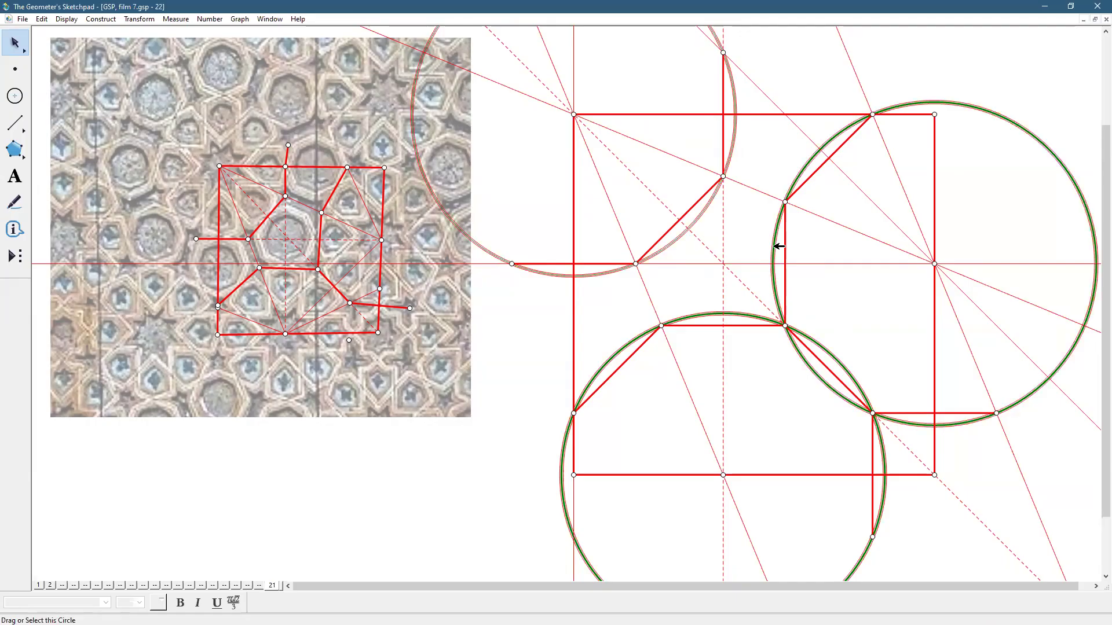
left_click(66, 20)
left_click(87, 88)
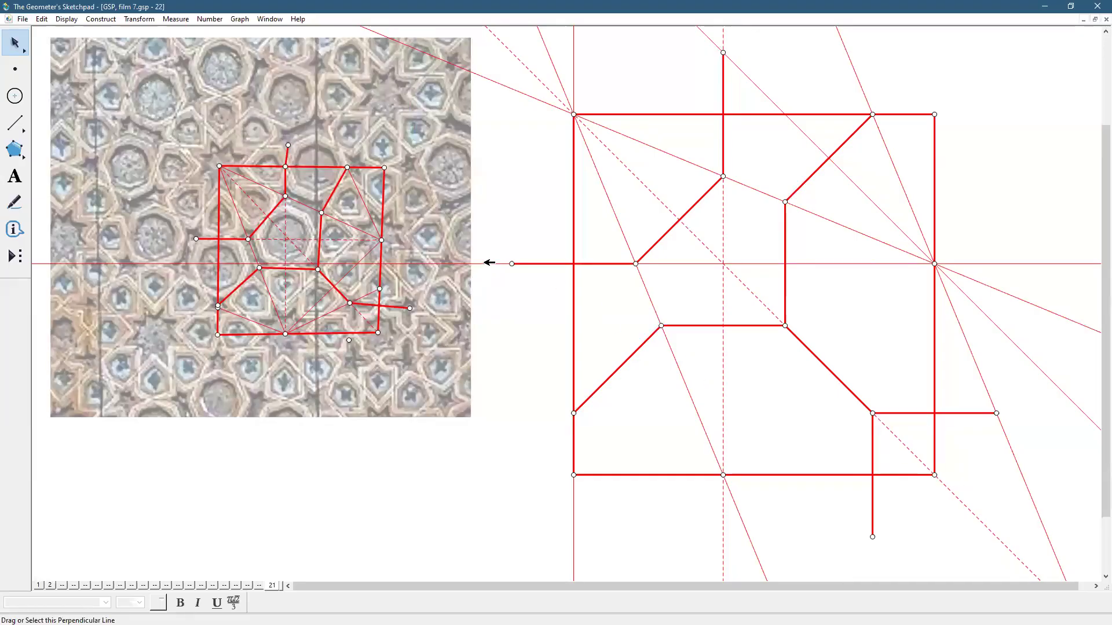
Step: Mark the crossing of the horizontal line and dashed vertical, and the points where each crosses an octagon edge
left_click(724, 263)
left_click(724, 326)
left_click(786, 264)
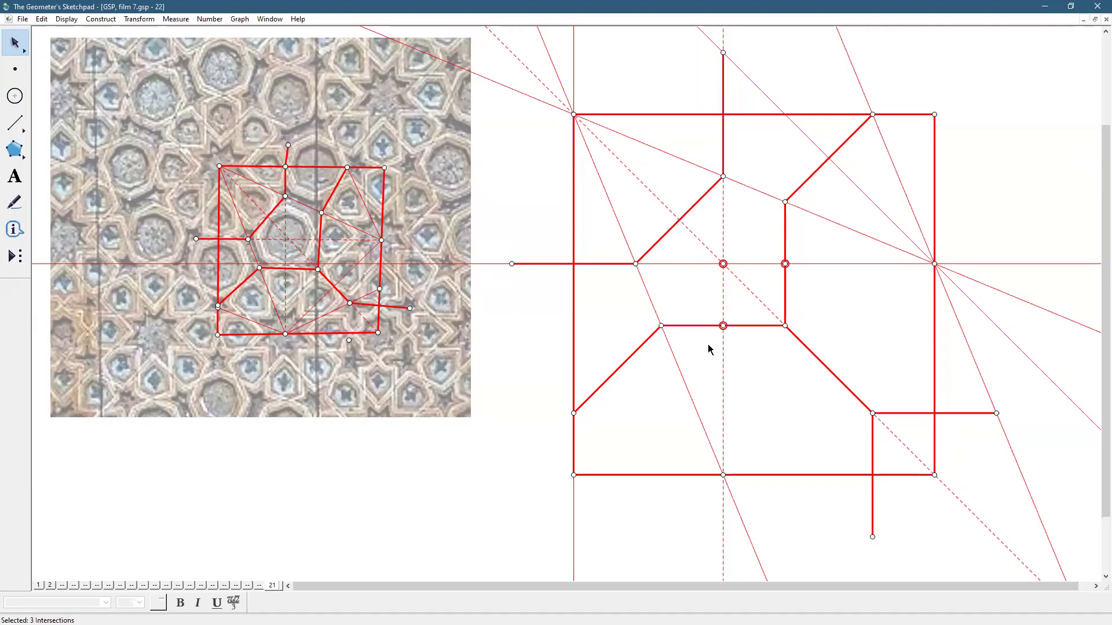
left_click(1068, 208)
Step: Draw the two short segments on the slanted lines that close the central polygon between neighbouring octagon vertices
left_click(23, 125)
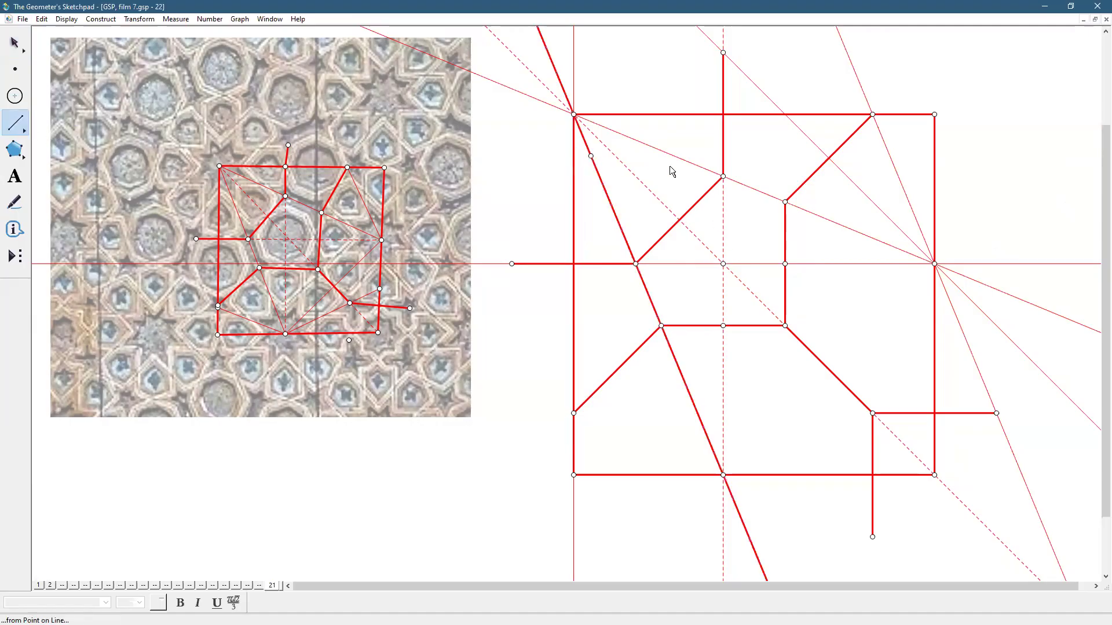
left_click_drag(723, 177, 785, 202)
left_click_drag(639, 267, 661, 326)
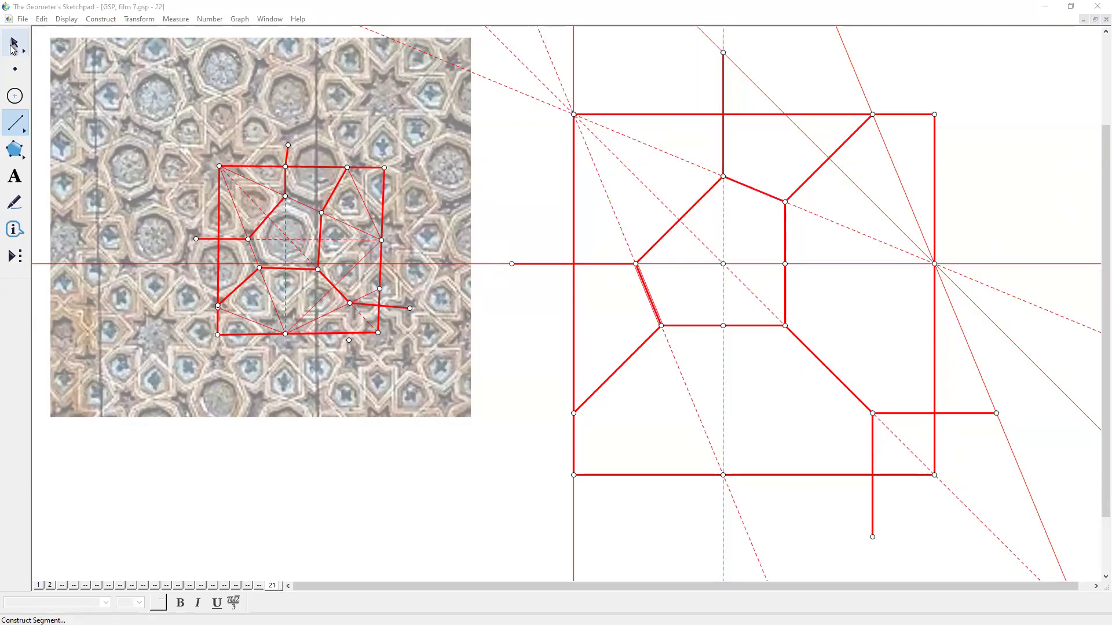
left_click(14, 47)
left_click(624, 323)
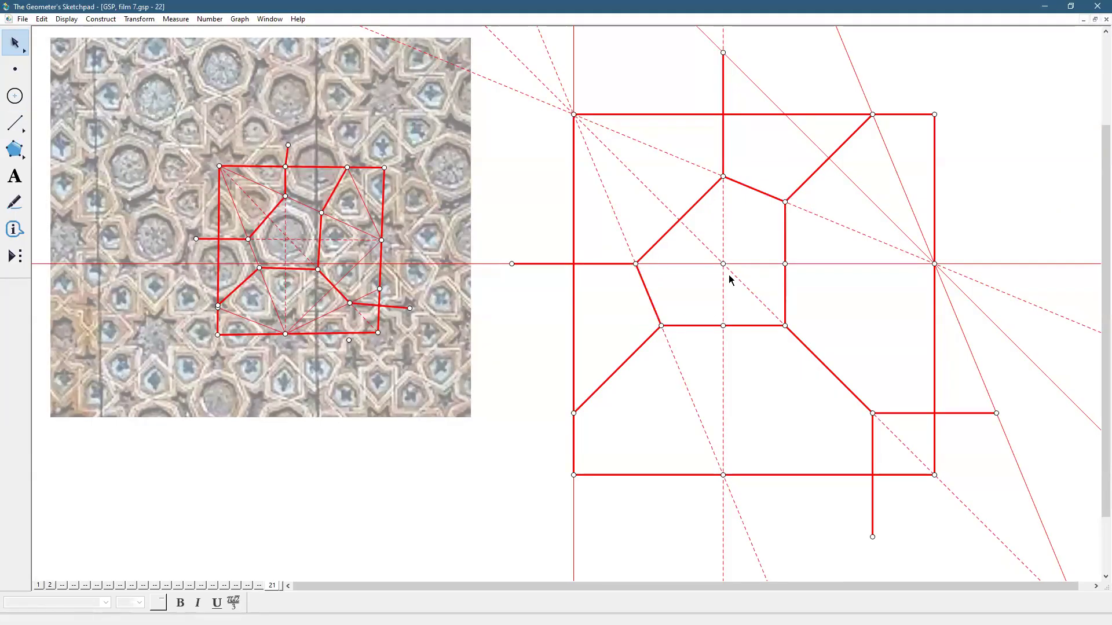
Step: Mark the point where the dashed diagonal crosses the central polygon's upper-left edge
left_click(690, 265)
left_click(725, 231)
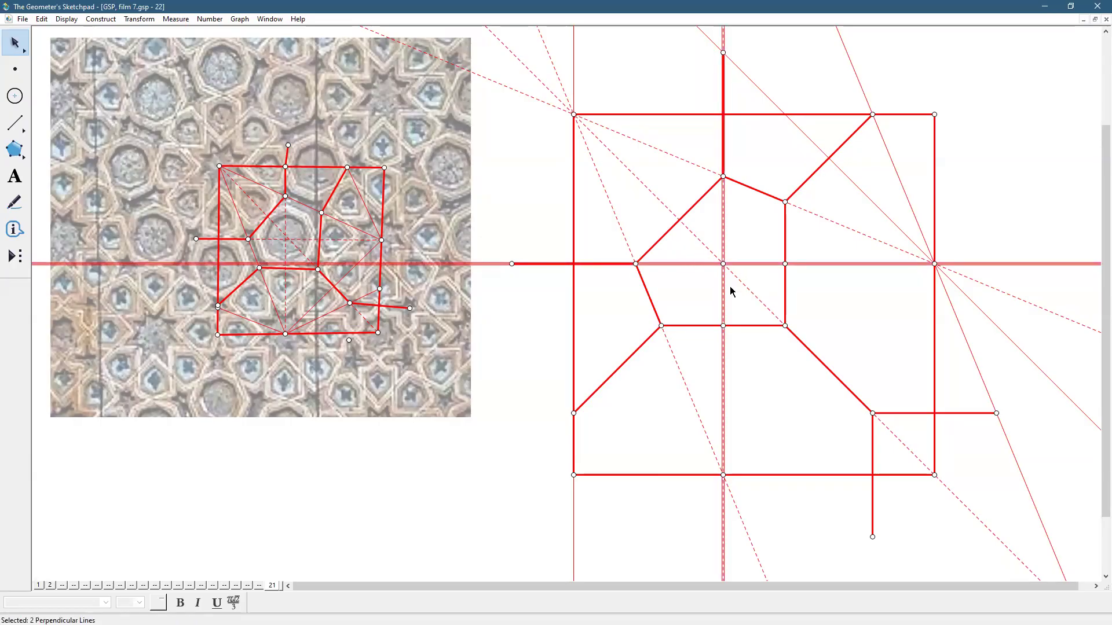
left_click(686, 244)
left_click(681, 220)
Step: Hide the horizontal, vertical and diagonal construction lines together with the slanted lines through the upper-left corner and the right-edge point
left_click(751, 264)
left_click(750, 292)
left_click(724, 286)
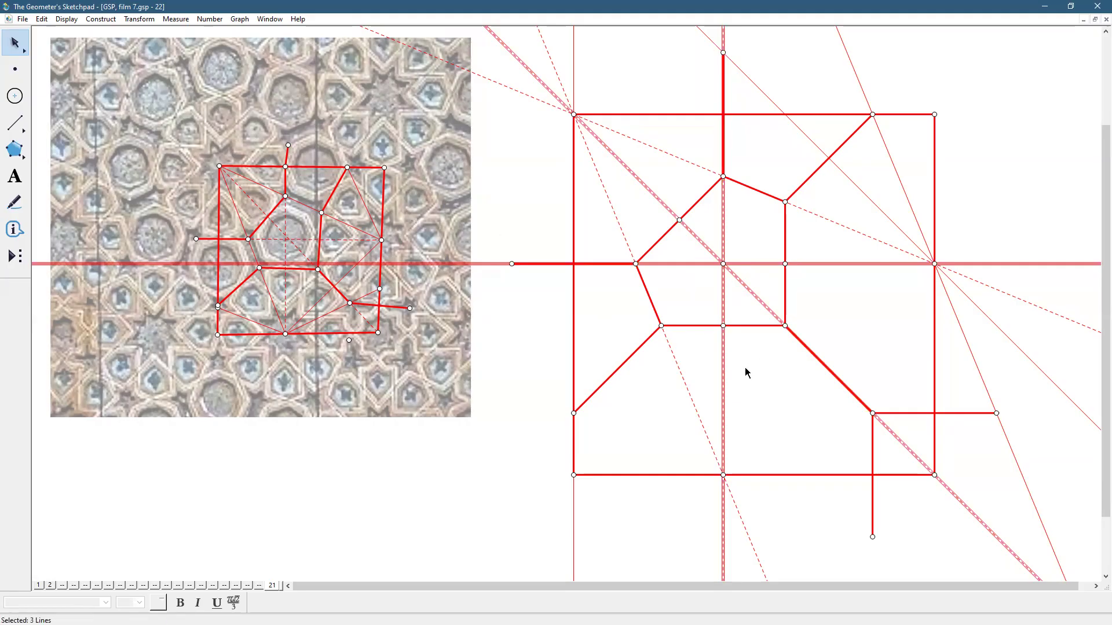
left_click(693, 396)
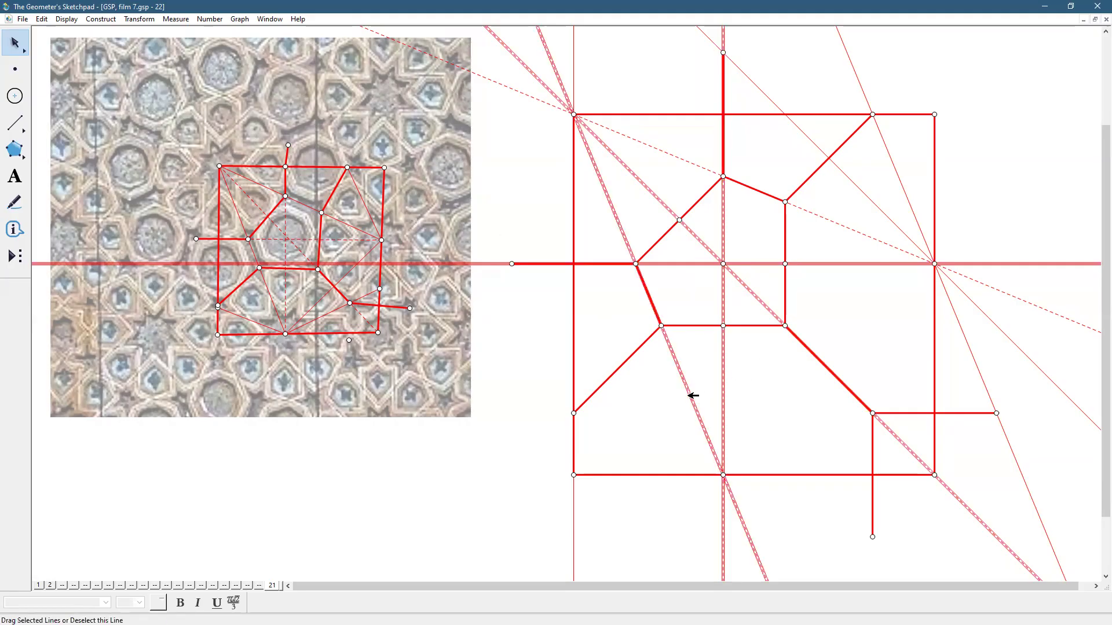
left_click(890, 239)
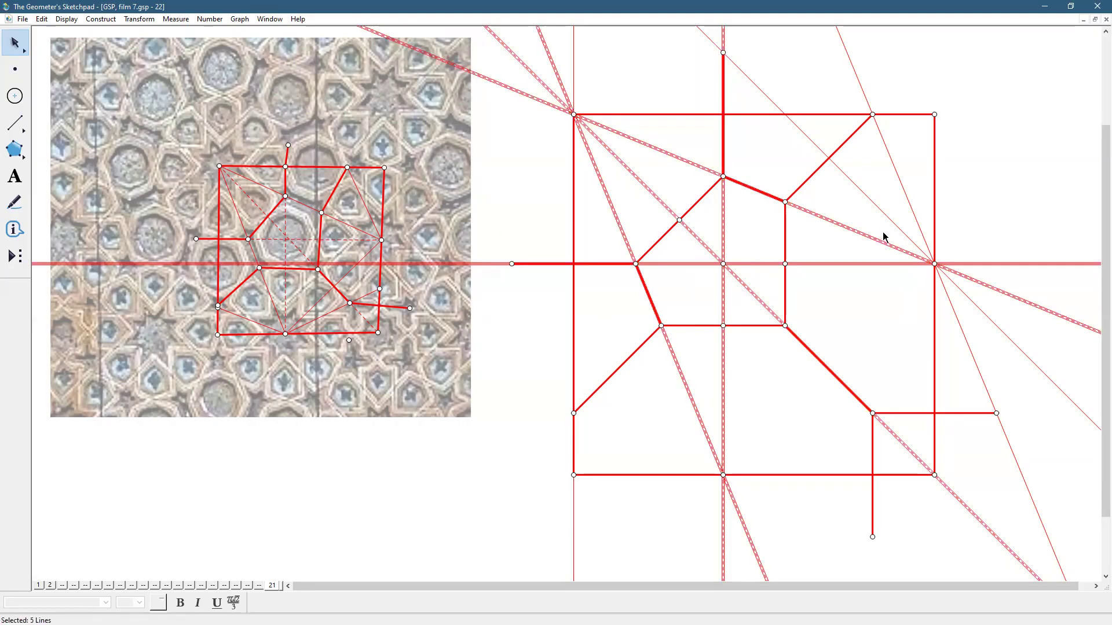
left_click(885, 210)
left_click(904, 190)
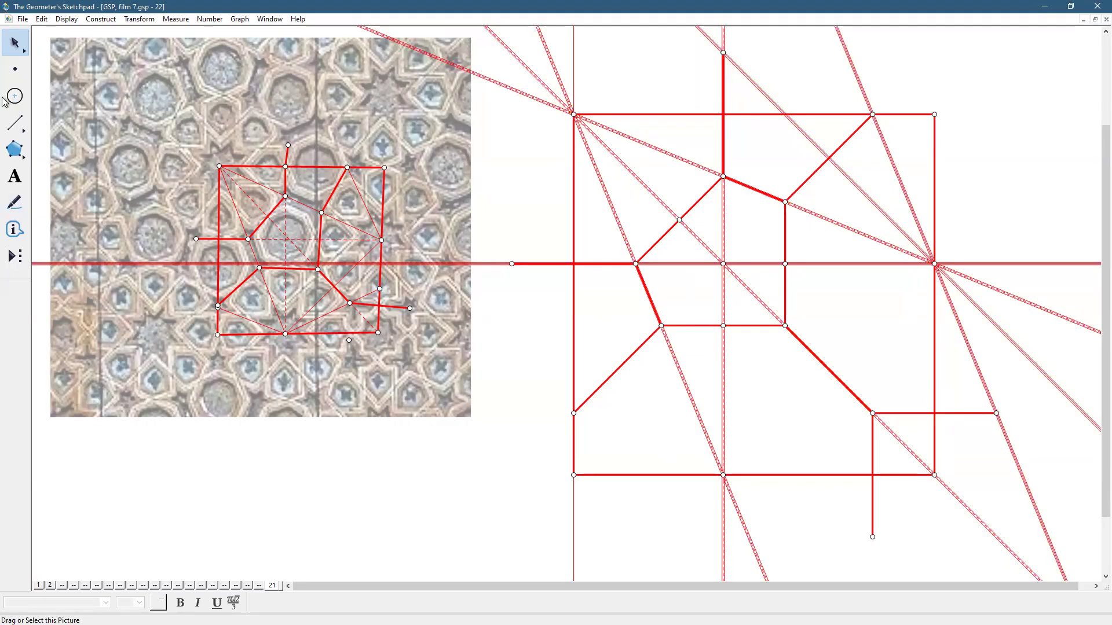
left_click(67, 20)
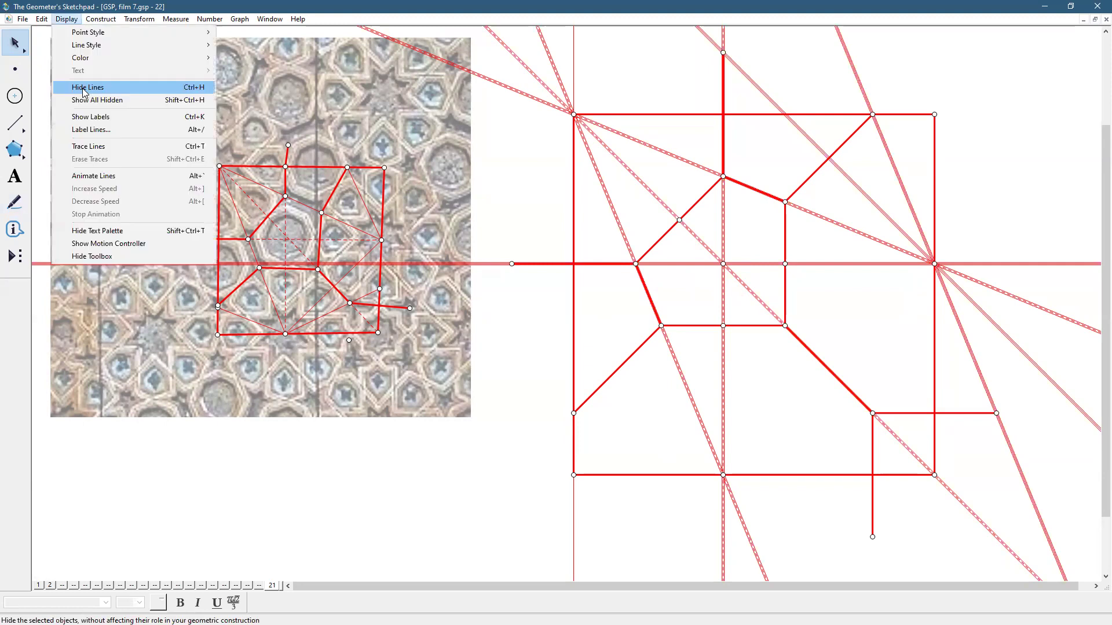
left_click(85, 88)
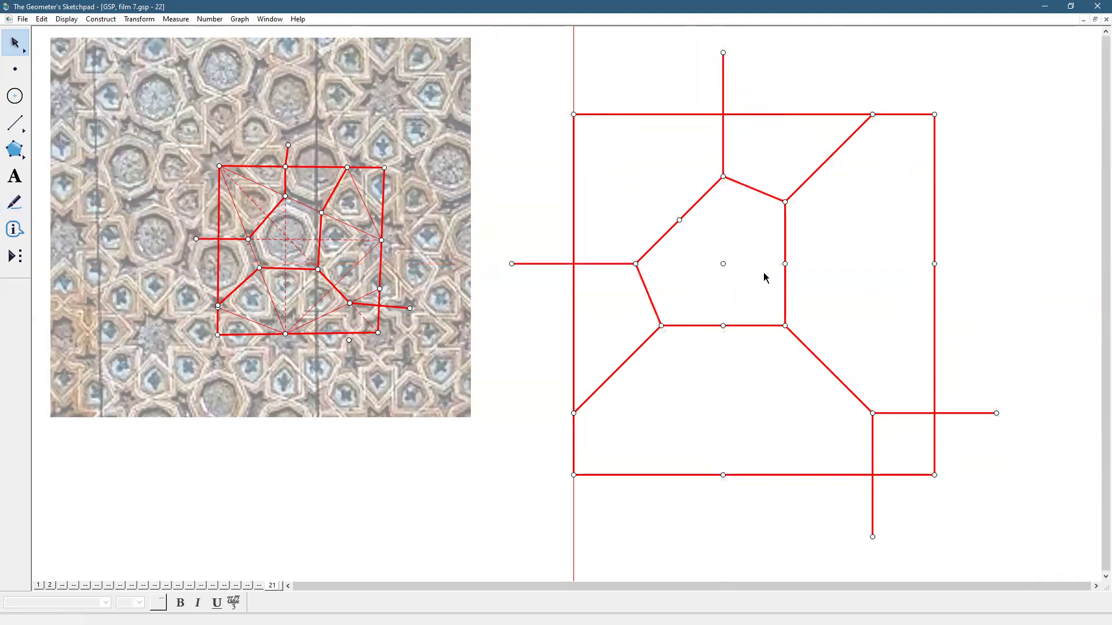
Step: Hide the remaining vertical construction line that runs along the square's left side
left_click(15, 123)
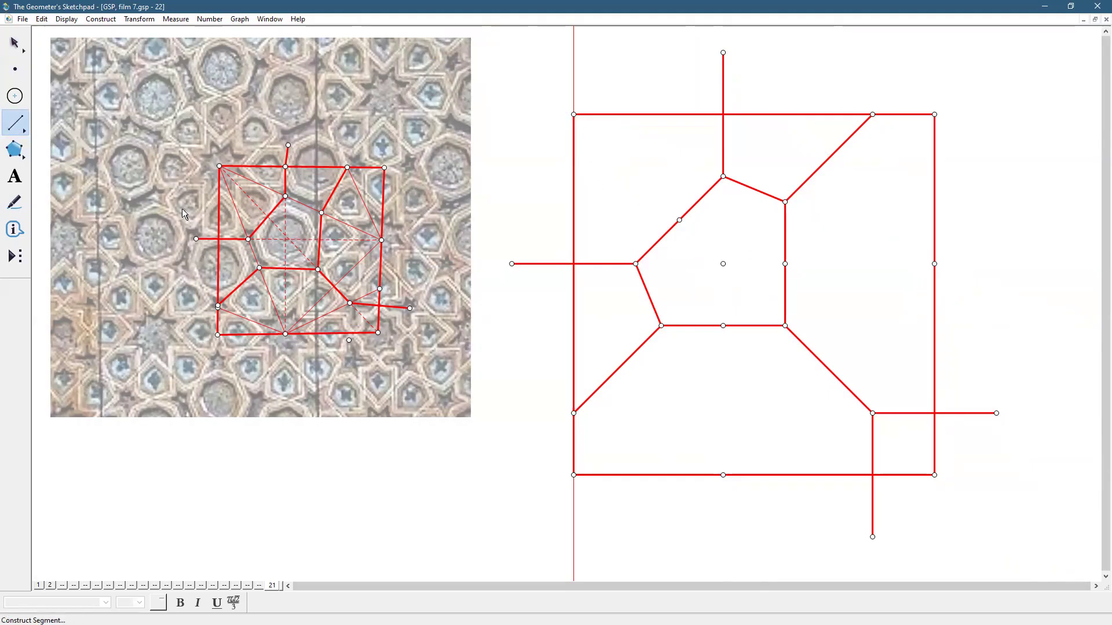
left_click(14, 43)
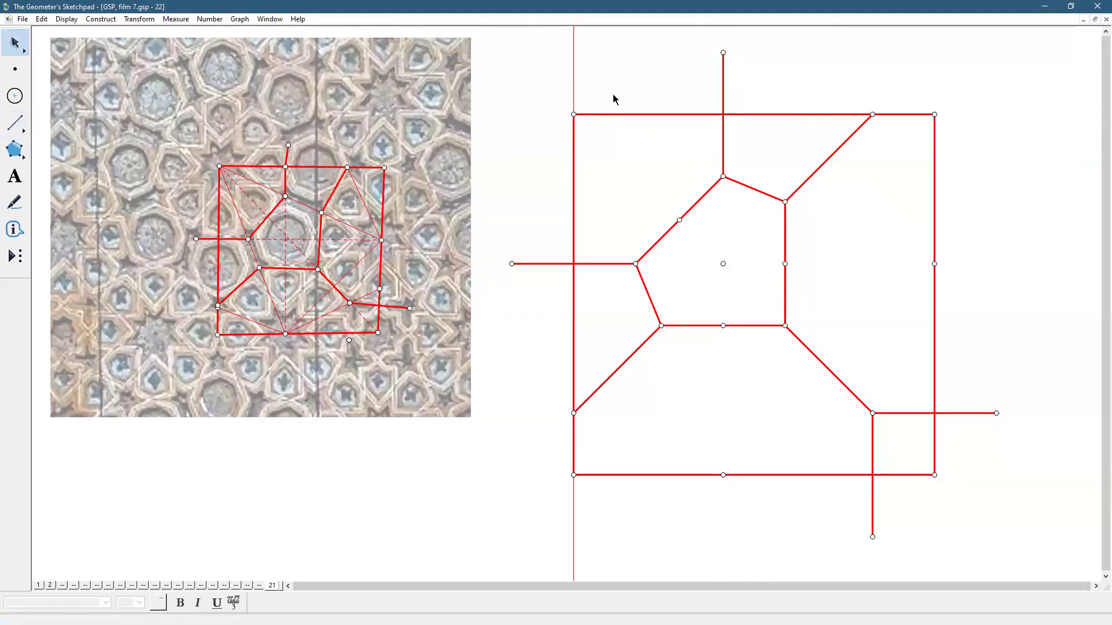
left_click(574, 90)
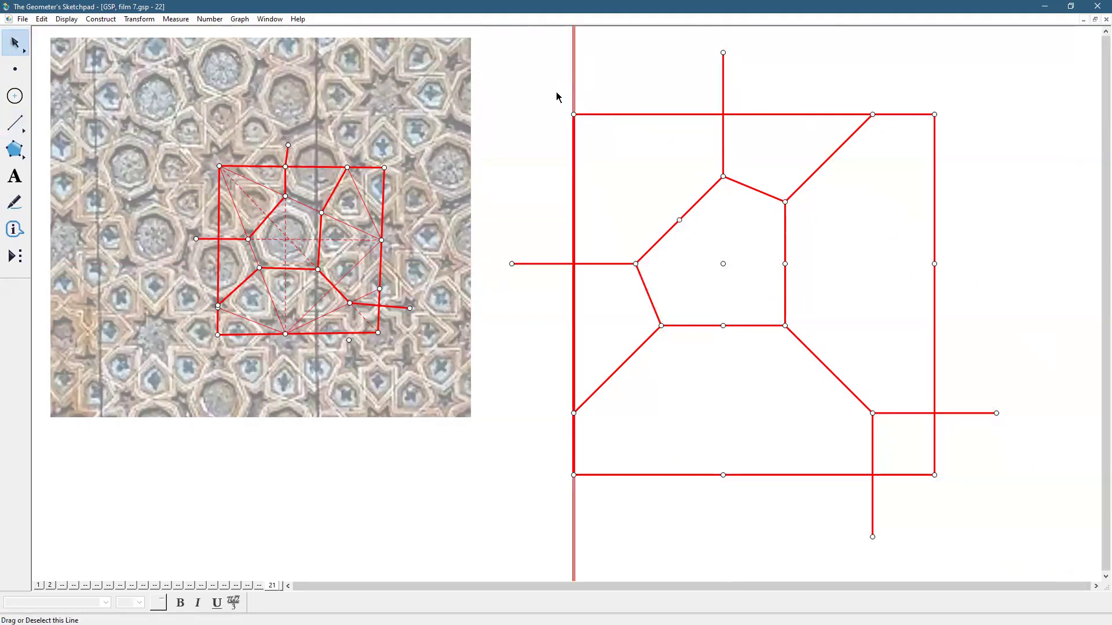
left_click(66, 19)
left_click(93, 154)
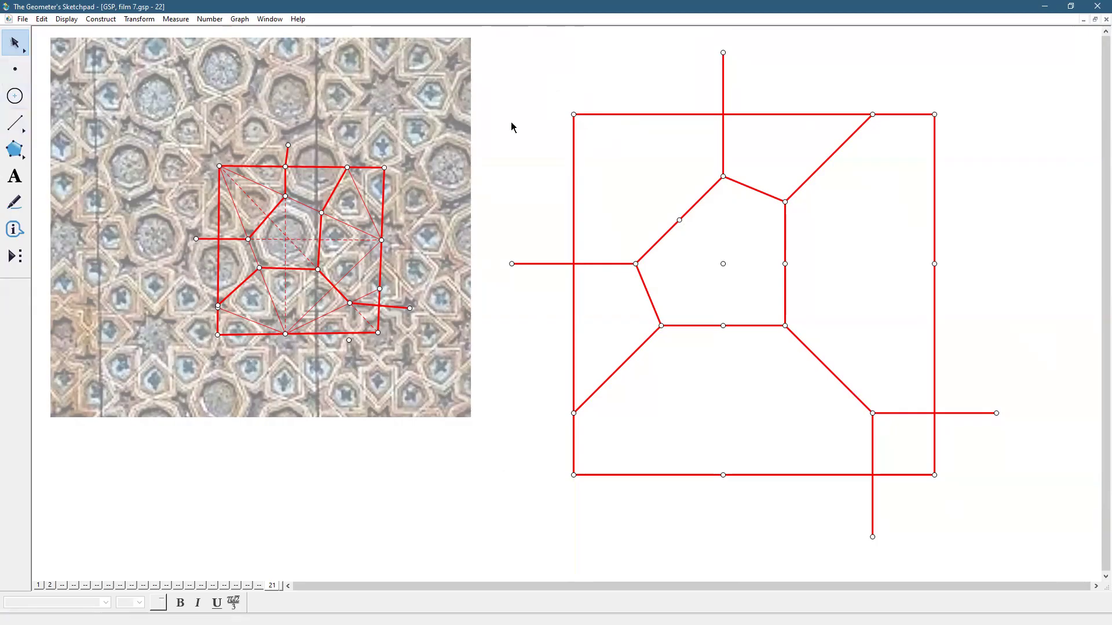
Step: Draw segments from the square's upper-left corner to the two nearest polygon vertices, and from the right-edge point to its four surrounding vertices
left_click(18, 122)
left_click_drag(573, 115, 635, 264)
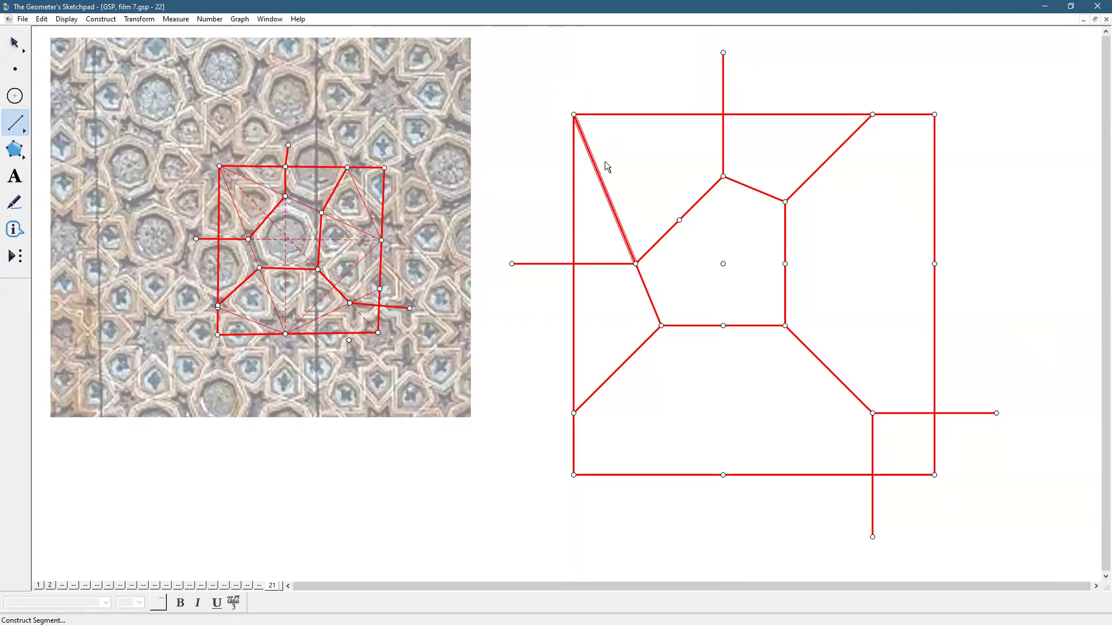
left_click_drag(573, 115, 721, 177)
left_click_drag(872, 114, 785, 204)
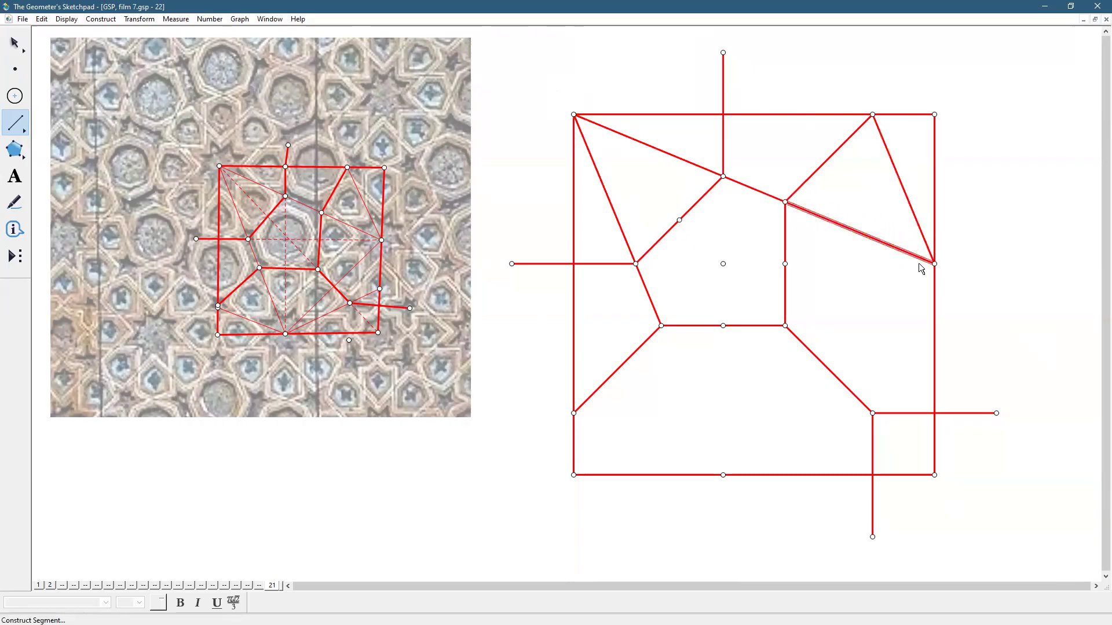
left_click_drag(934, 264, 785, 326)
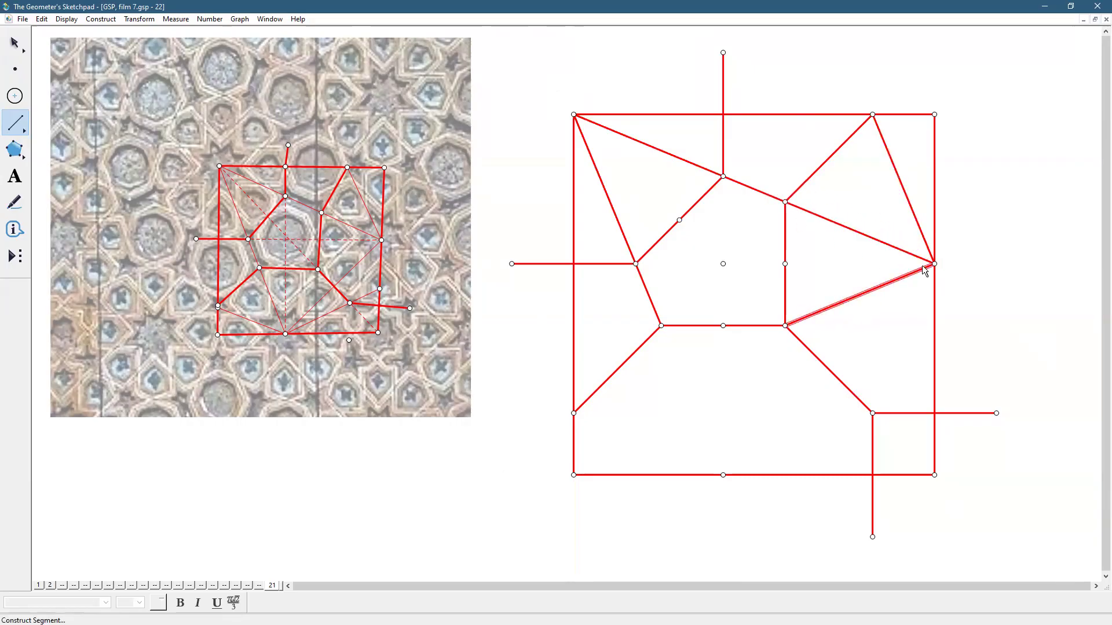
left_click_drag(934, 264, 873, 413)
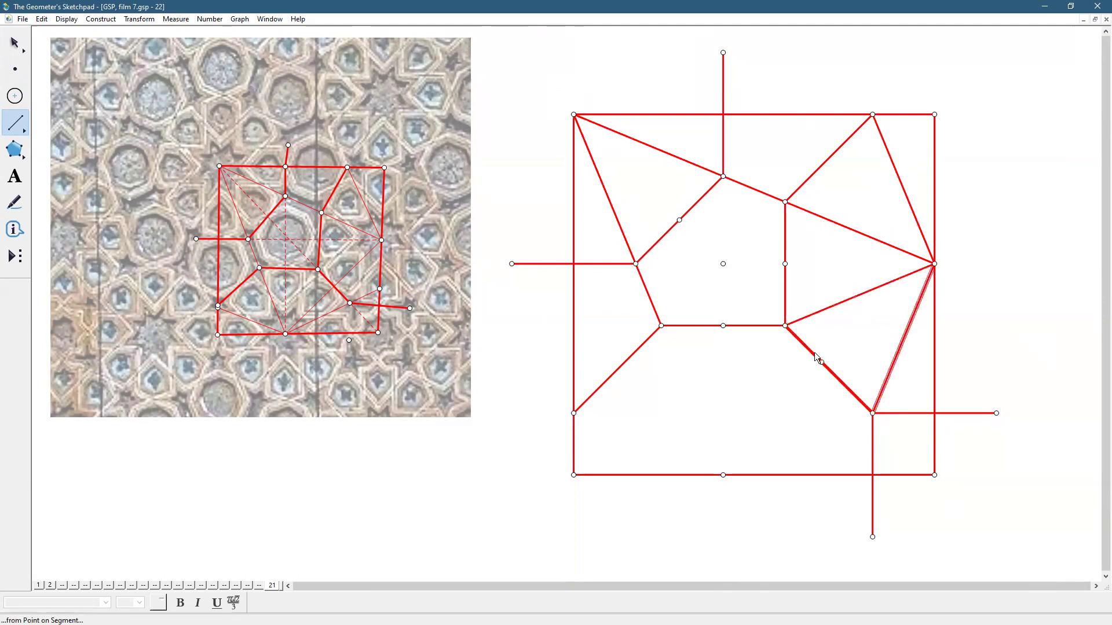
Step: Draw four segments from the point on the square's bottom edge to the surrounding octagon vertices
mouse_move(784, 326)
left_mouse_down()
mouse_move(722, 475)
mouse_move(662, 326)
left_mouse_up()
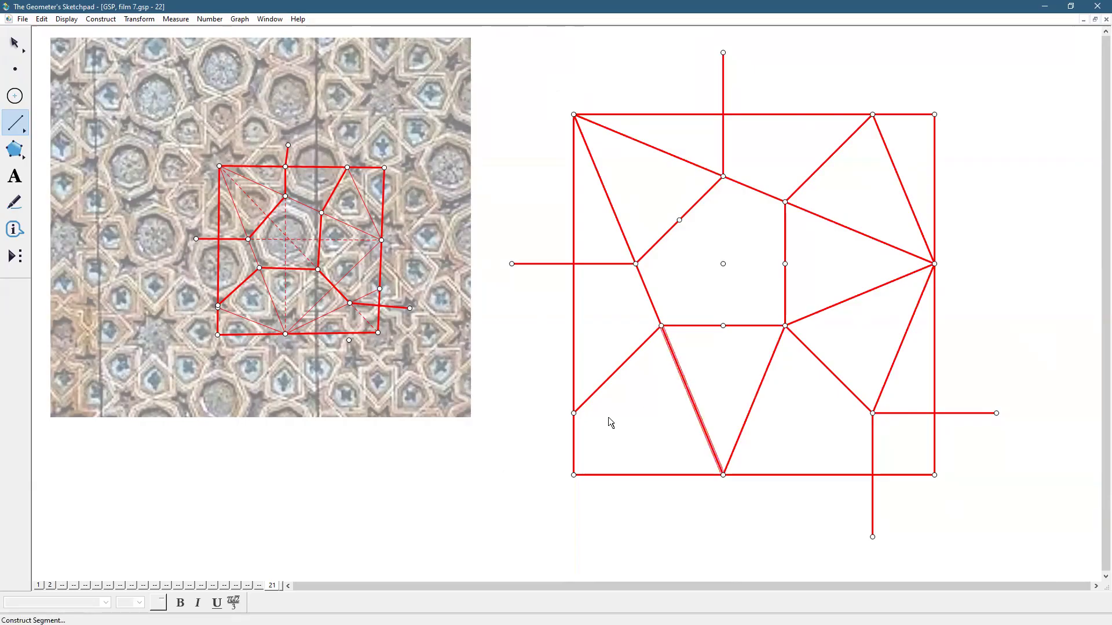
mouse_move(574, 413)
left_mouse_down()
mouse_move(714, 484)
mouse_move(873, 413)
left_mouse_up()
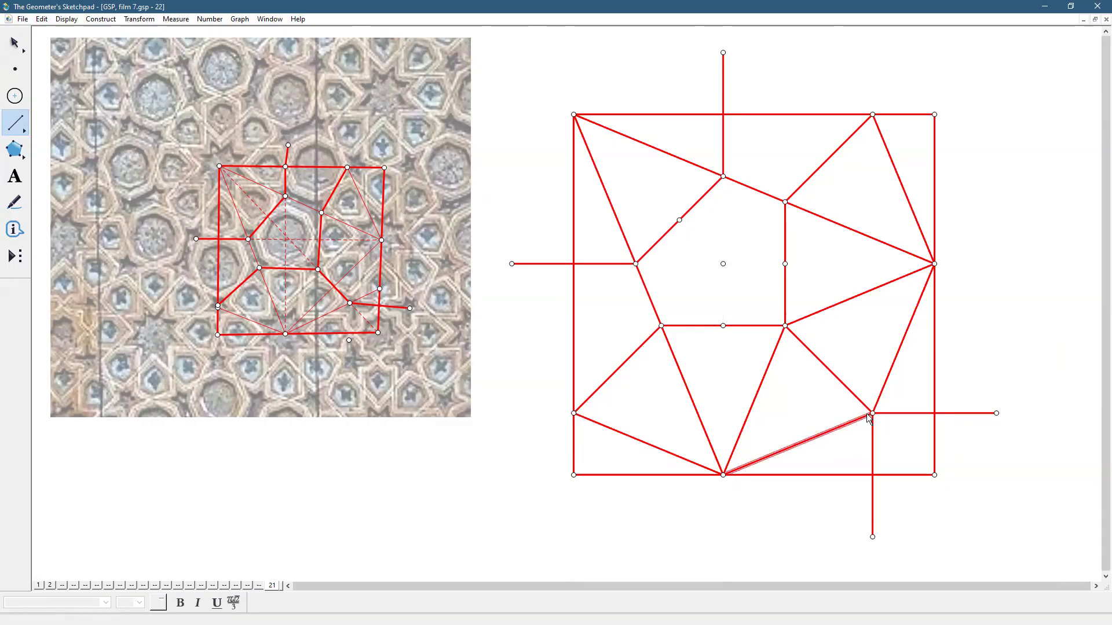
left_click(16, 43)
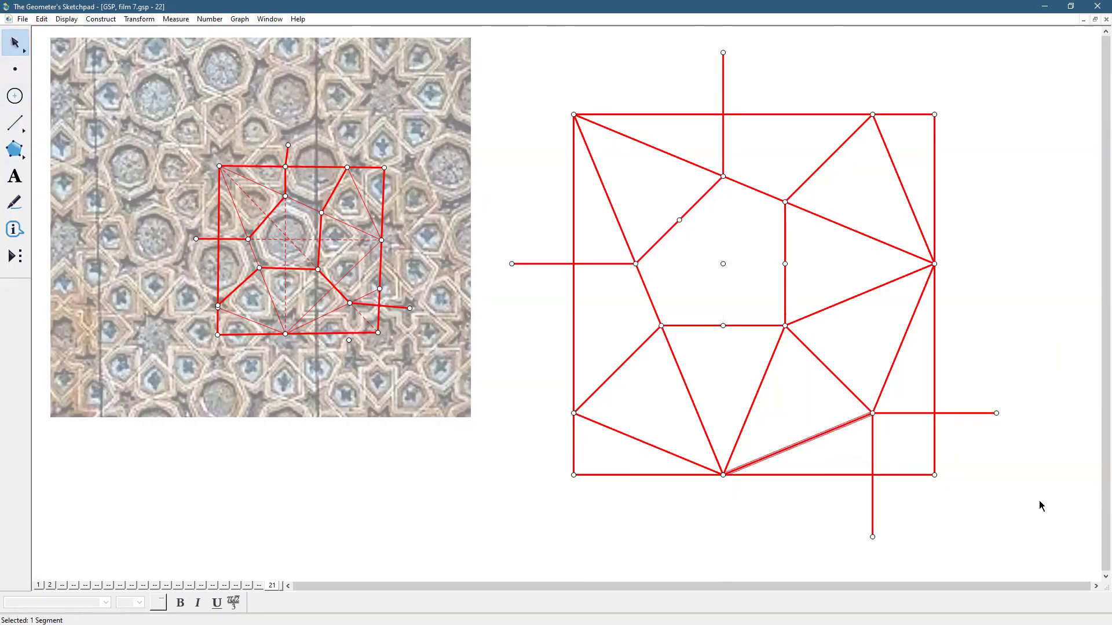
left_click(1040, 507)
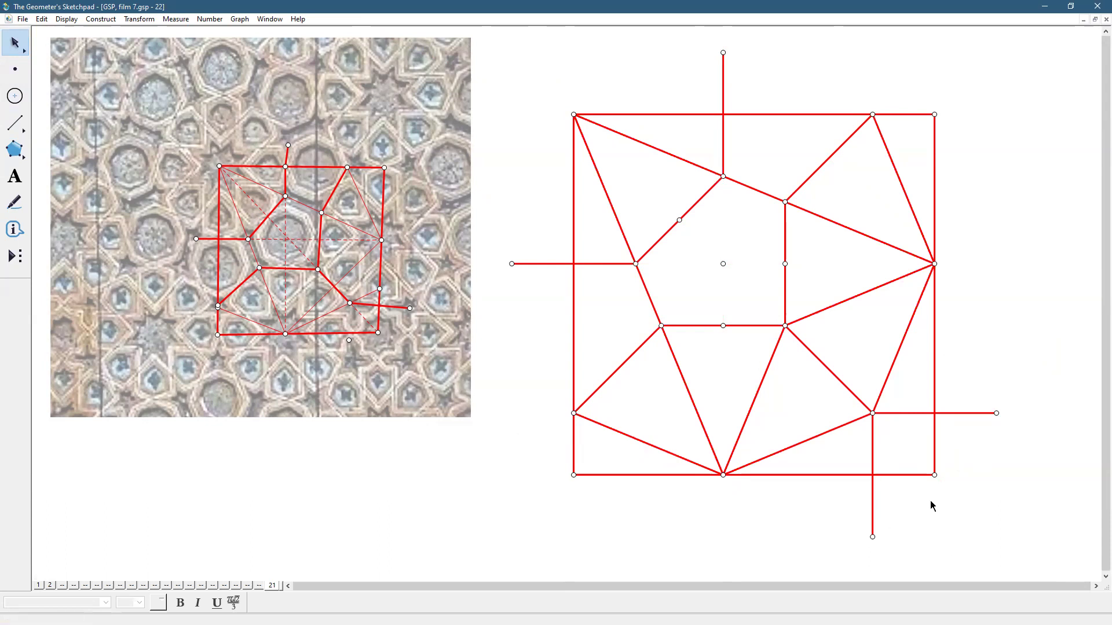
Step: Reflect the short vertical segment near the lower-right corner and its lower endpoint across the square's right edge
left_click(938, 453)
left_click(975, 479)
left_click(869, 528)
left_click(872, 536)
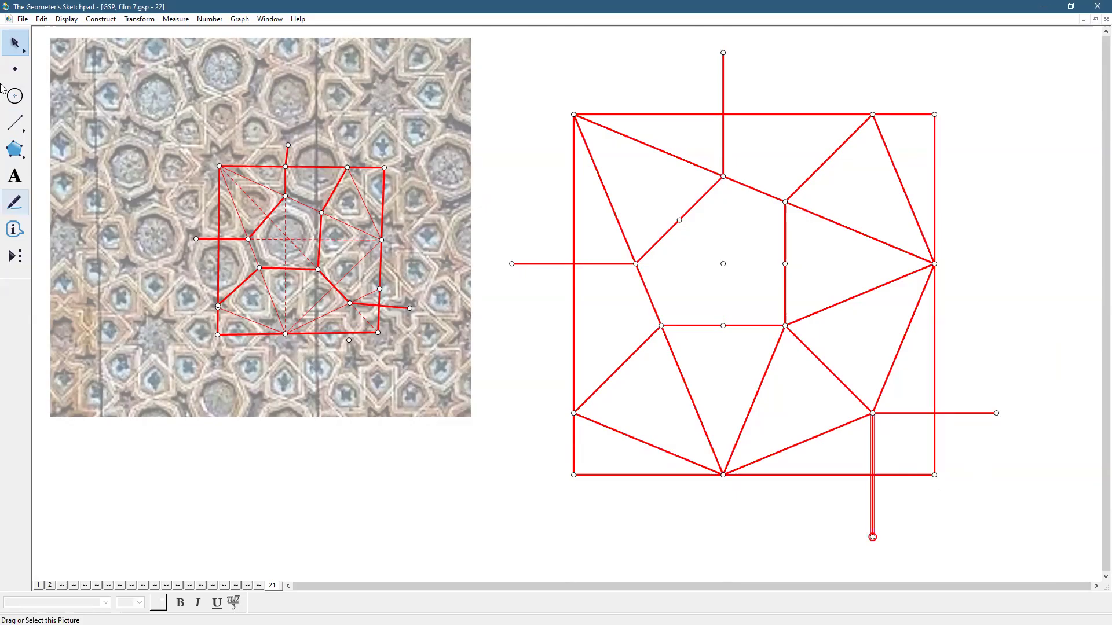
left_click(132, 23)
left_click(166, 152)
left_click(1019, 395)
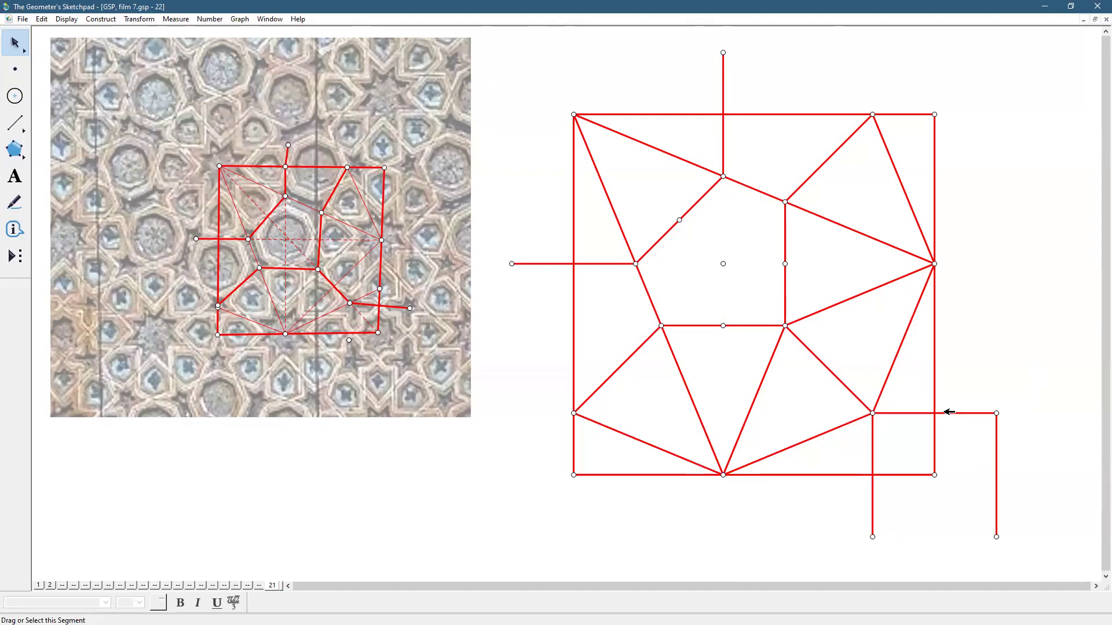
Step: Reflect the short horizontal segment across the square's bottom edge to close a small square around the lower-right corner
left_click(924, 474)
left_click(954, 430)
left_click(961, 414)
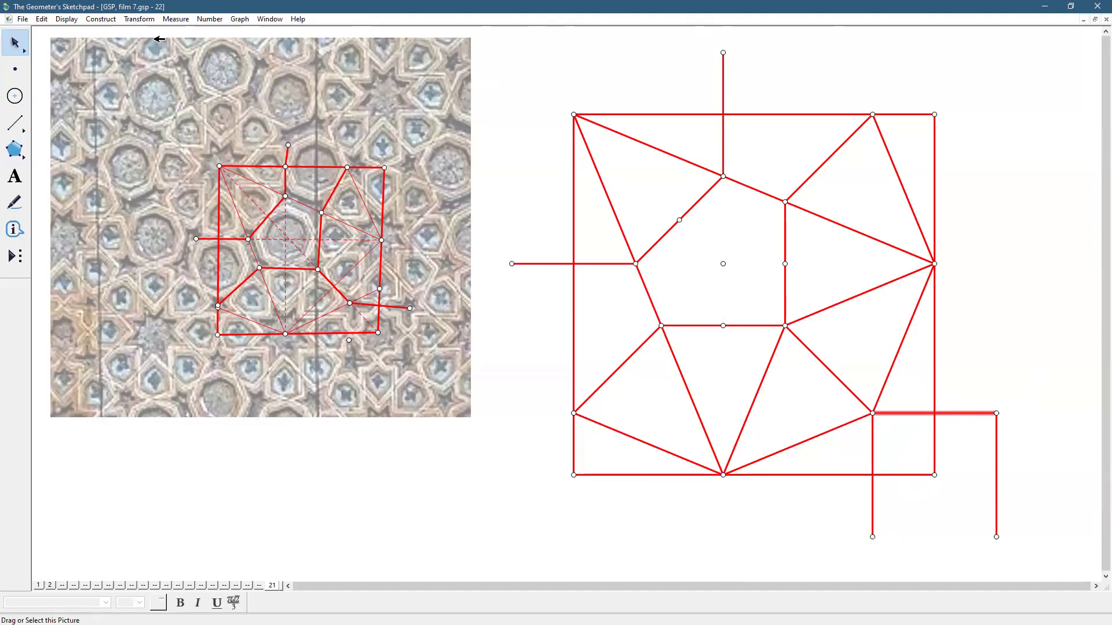
left_click(140, 19)
left_click(173, 148)
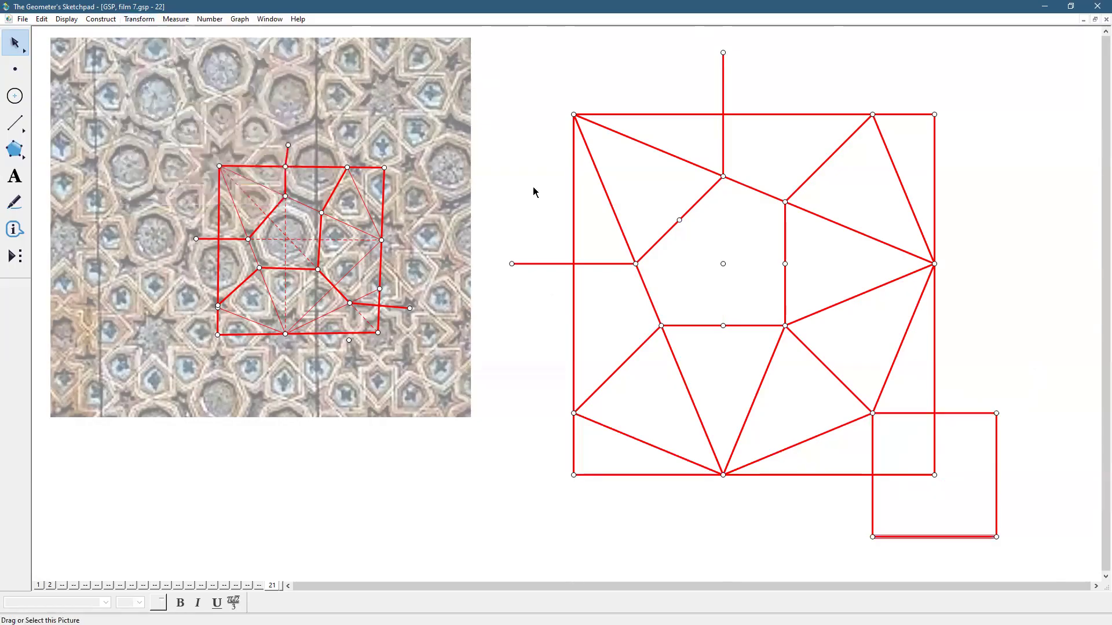
left_click(992, 217)
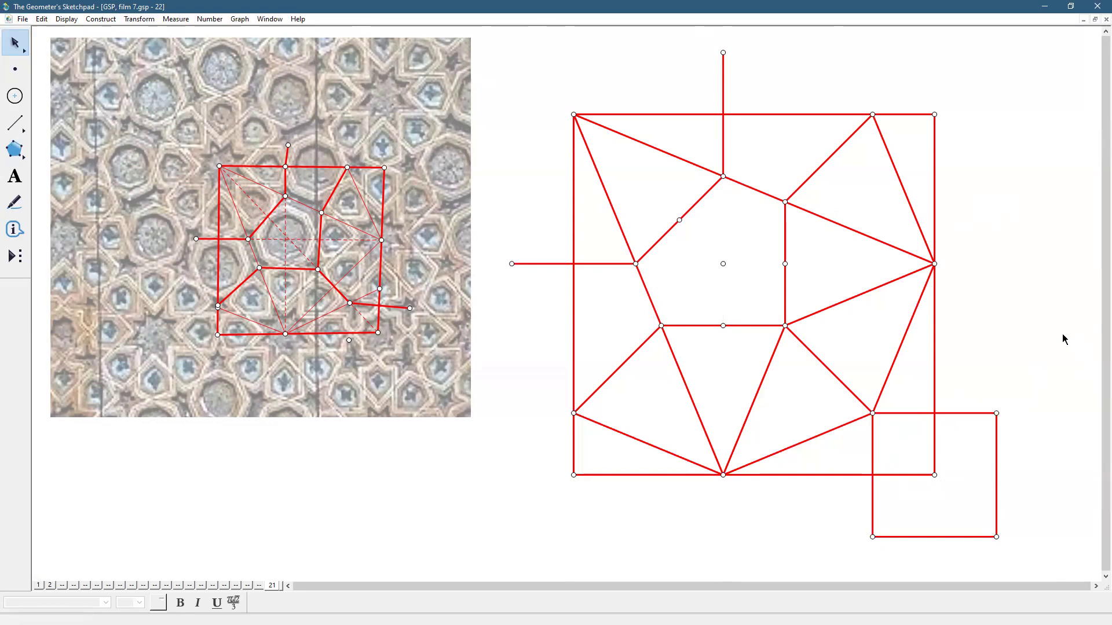
Step: Delete the four sides of the small corner square and its two vertices beyond the large square's right edge
left_click_drag(976, 377, 962, 568)
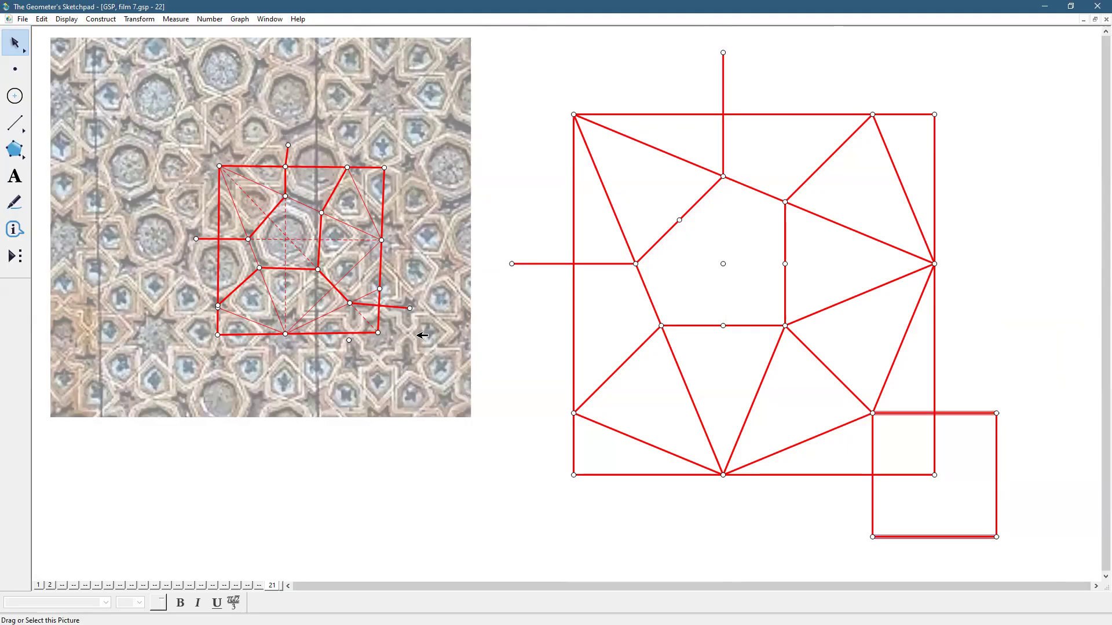
left_click(877, 449, "shift")
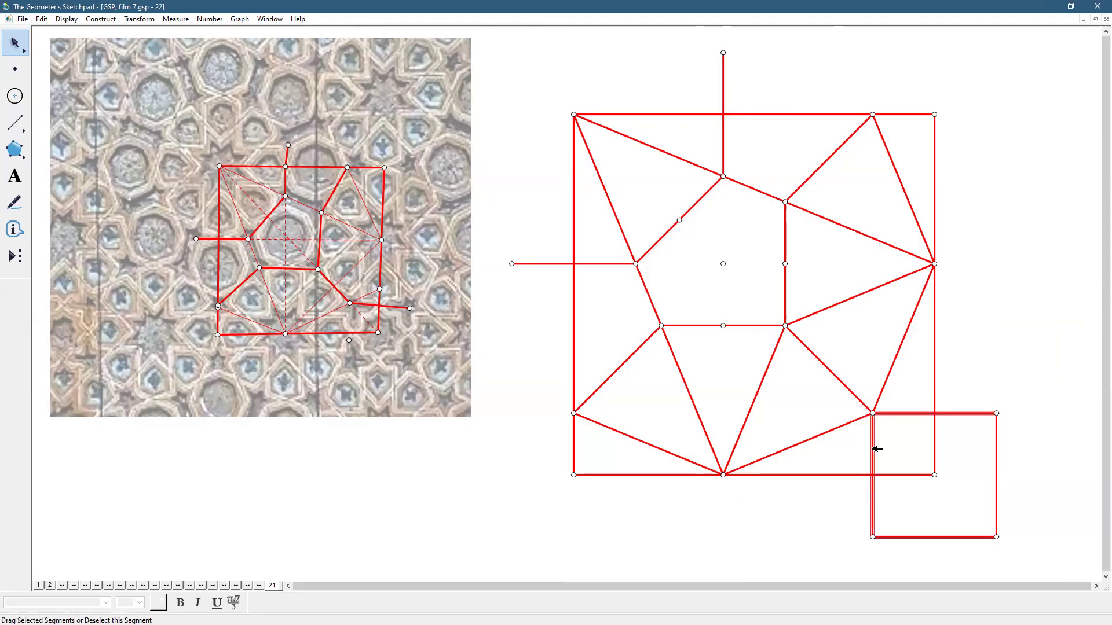
left_click(997, 452, "shift")
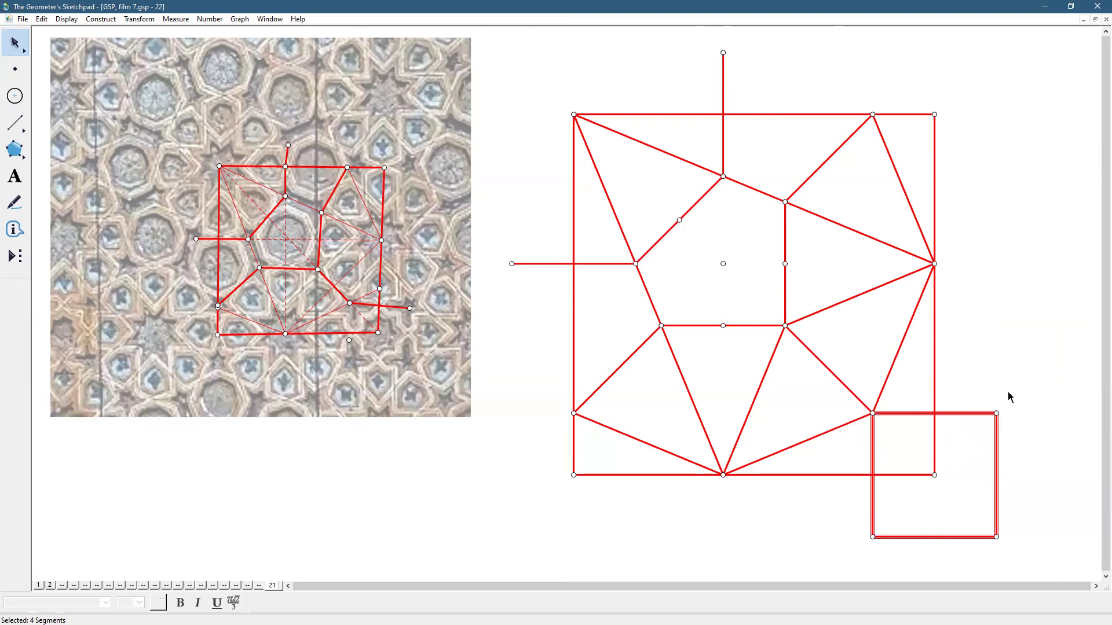
key("Delete")
left_click_drag(1009, 393, 965, 578)
key("Delete")
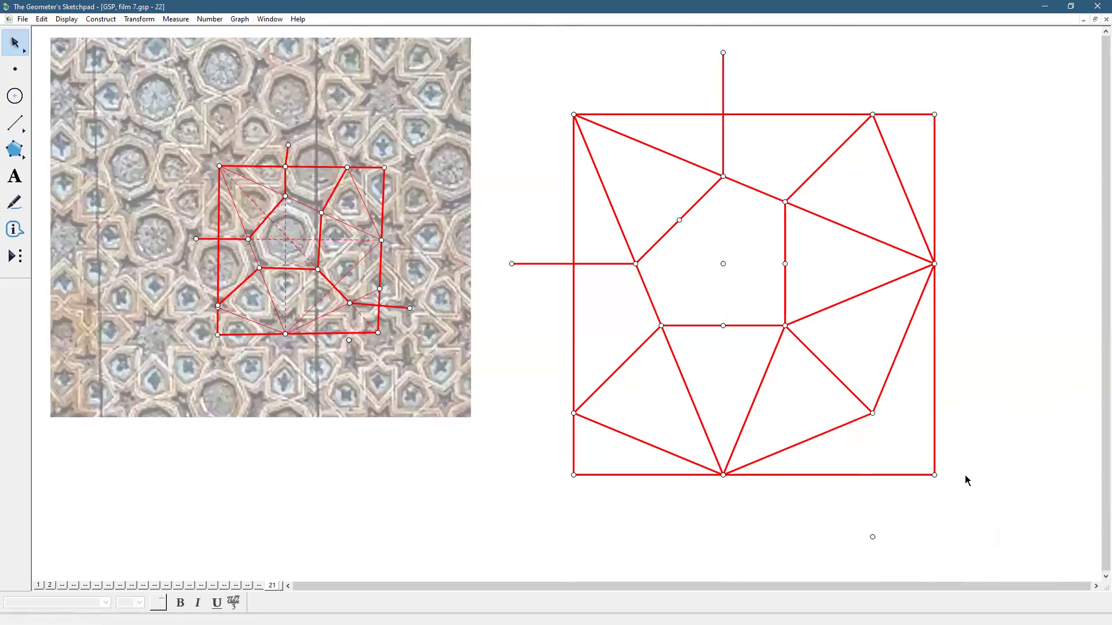
Step: Draw a segment from the lower-right octagon vertex to the square's lower-right corner
left_click(8, 118)
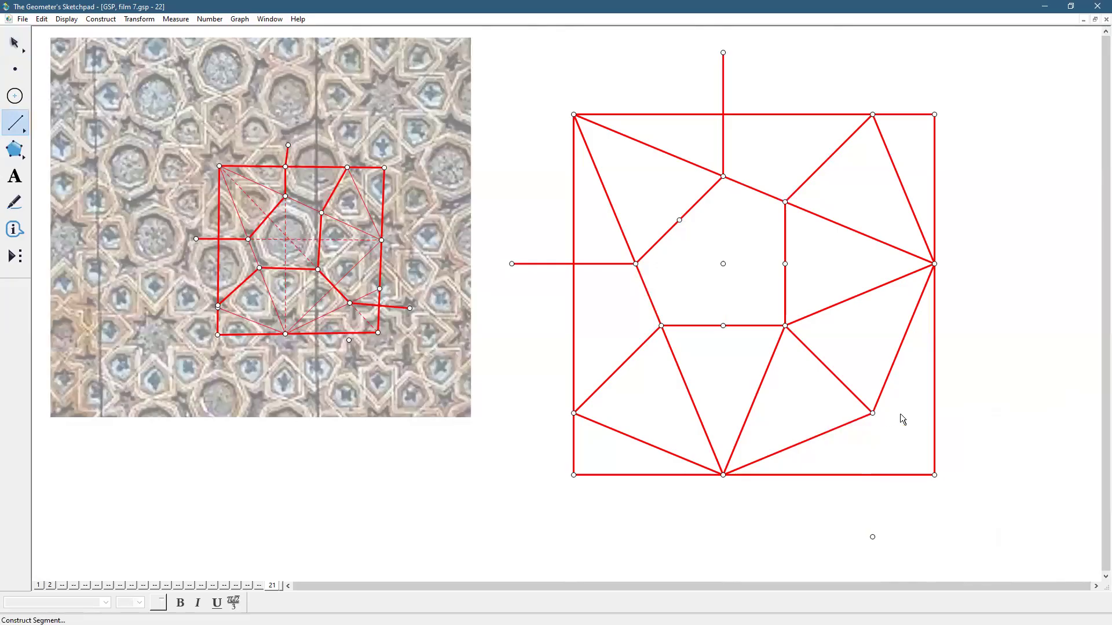
left_click_drag(873, 413, 934, 474)
left_click(15, 43)
left_click(1041, 238)
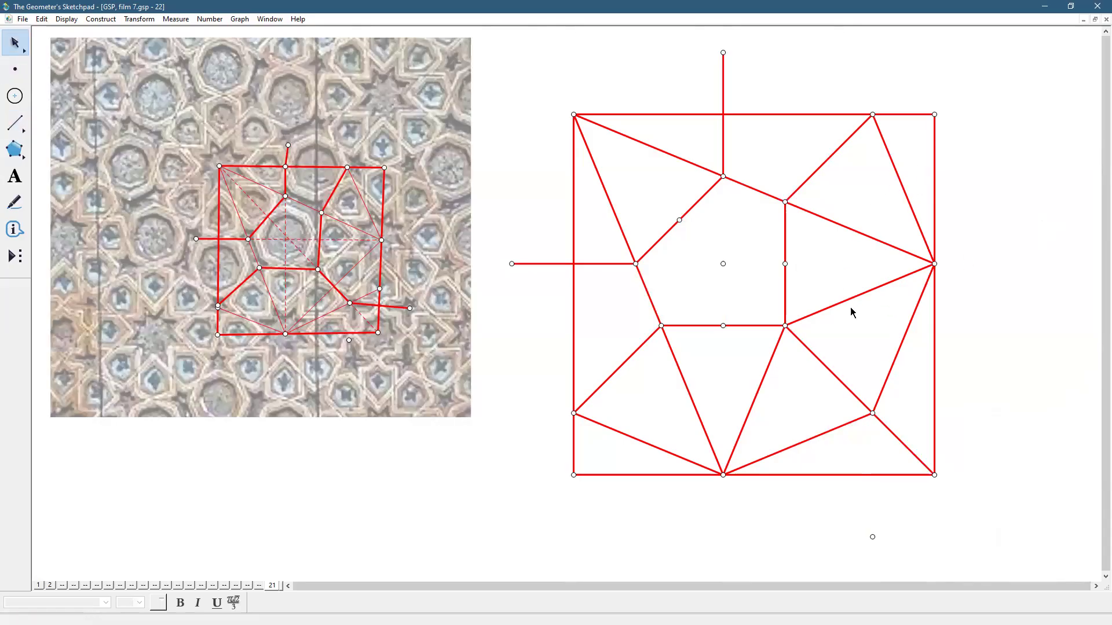
Step: Reflect the slanted segment joining the top edge to the right-edge point, with its upper endpoint, across the square's right edge
left_click(935, 219)
left_click(906, 186)
left_click(892, 159)
left_click(875, 115)
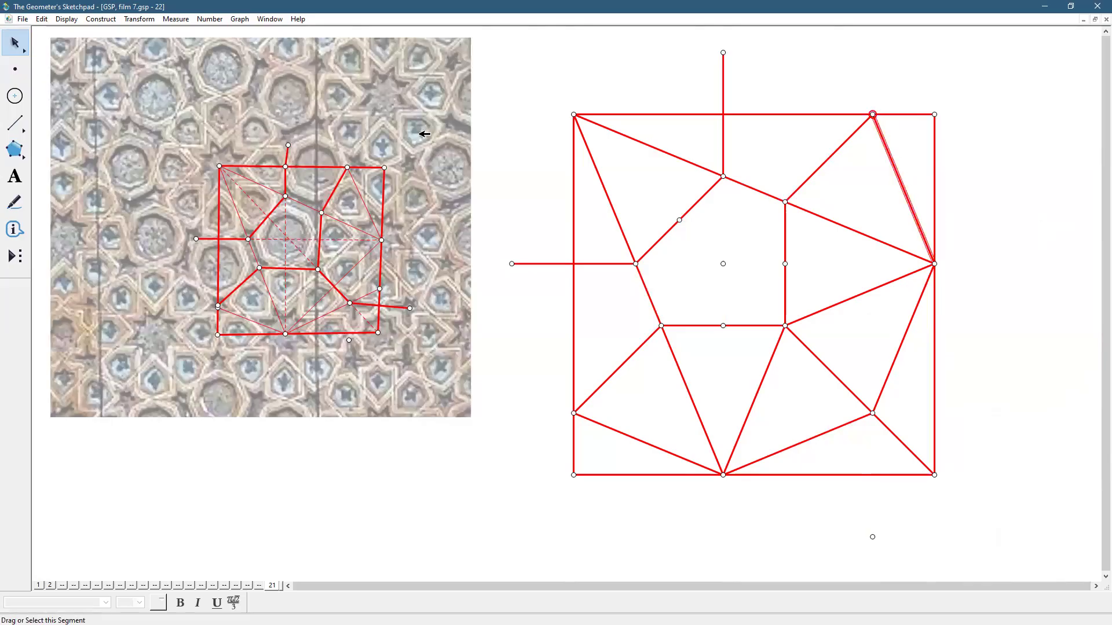
left_click(147, 22)
left_click(165, 151)
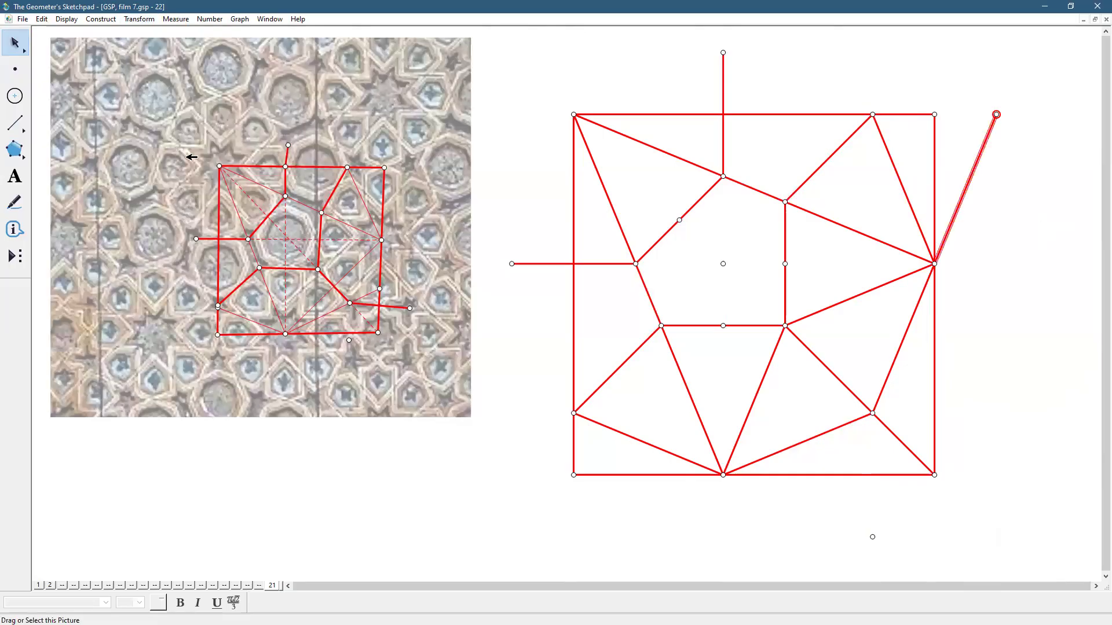
left_click(822, 295)
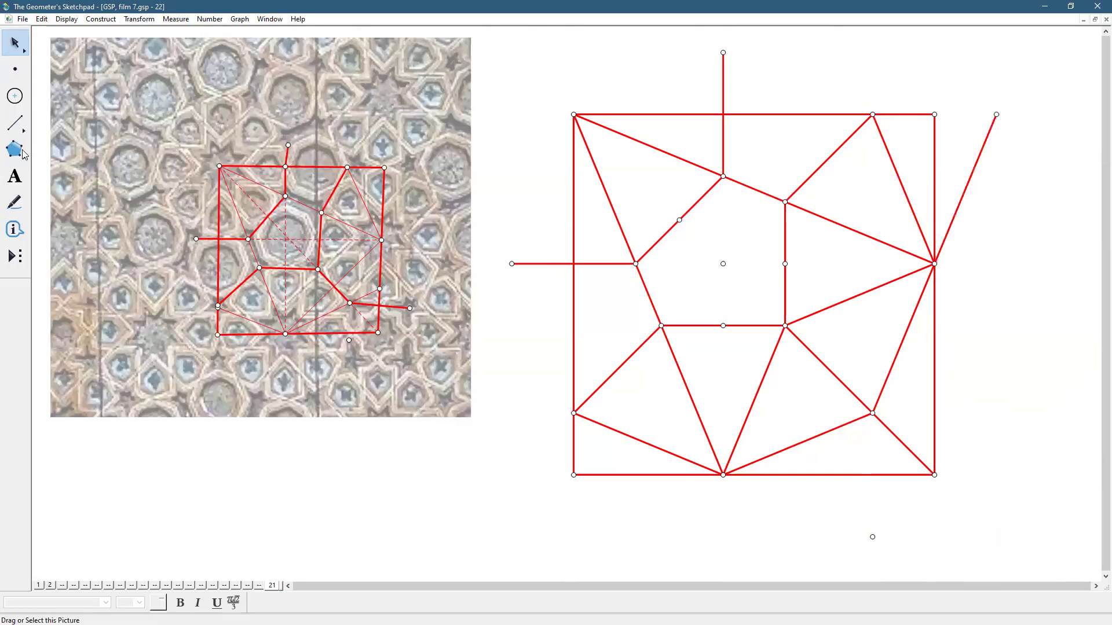
Step: Draw segments from the square's upper-left corner to the outer endpoints of the protruding horizontal and vertical segments
left_click(15, 123)
left_click_drag(574, 115, 511, 265)
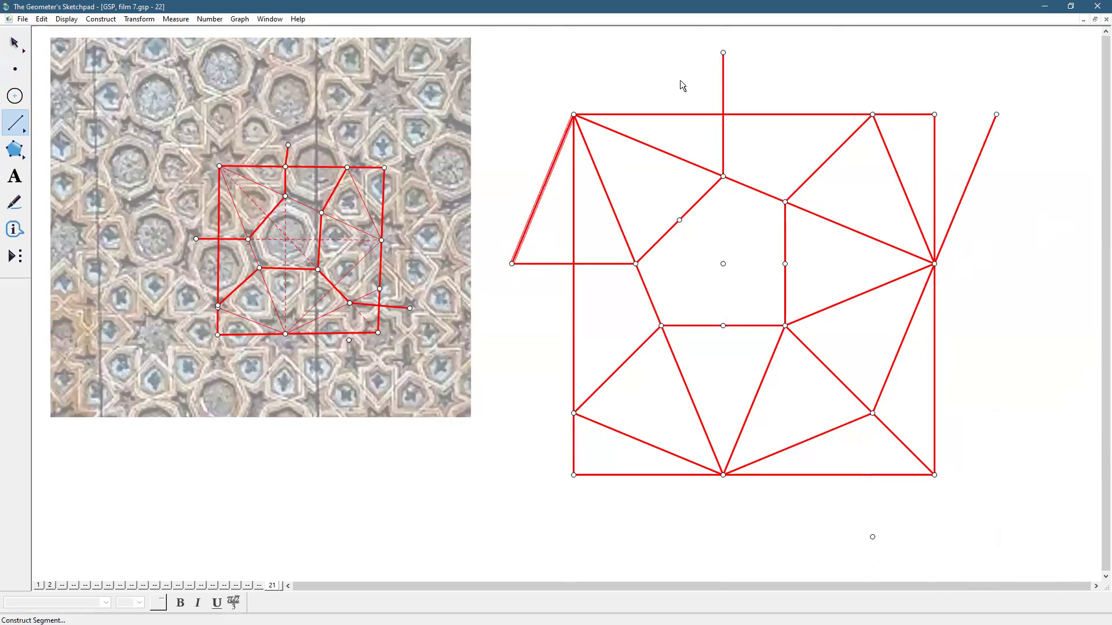
left_click_drag(722, 52, 574, 114)
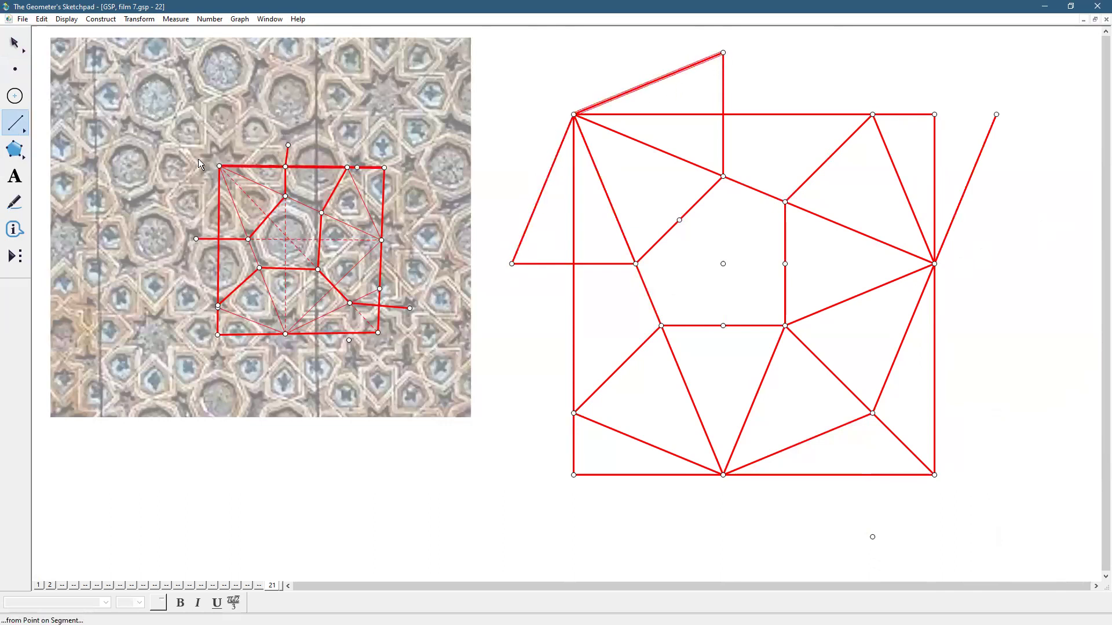
Step: Add a new document page that duplicates page 21
left_click(11, 44)
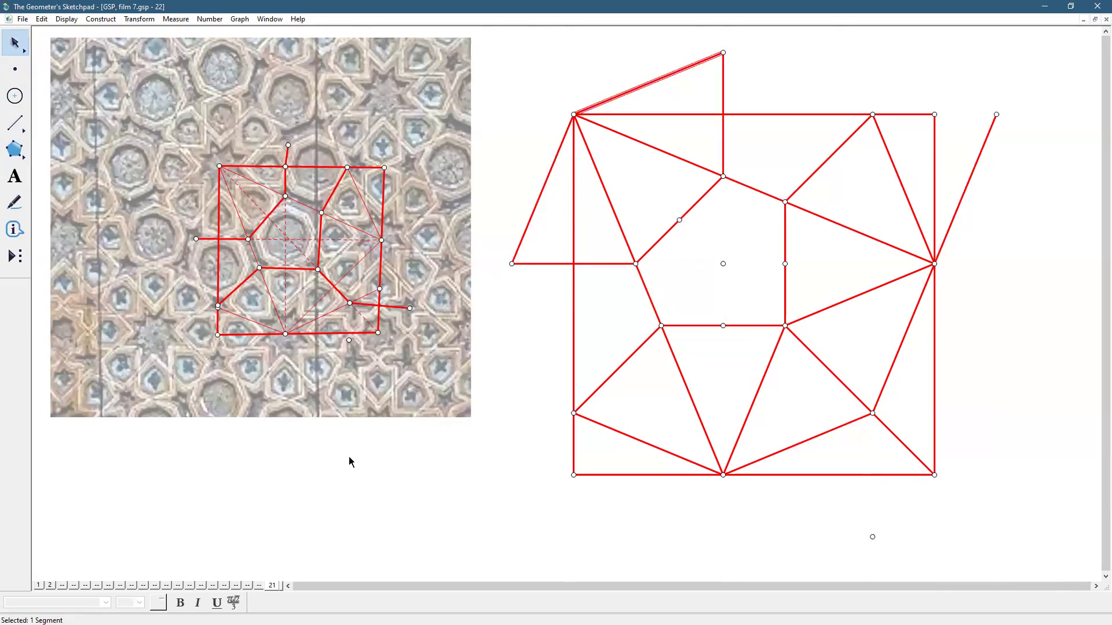
left_click(425, 500)
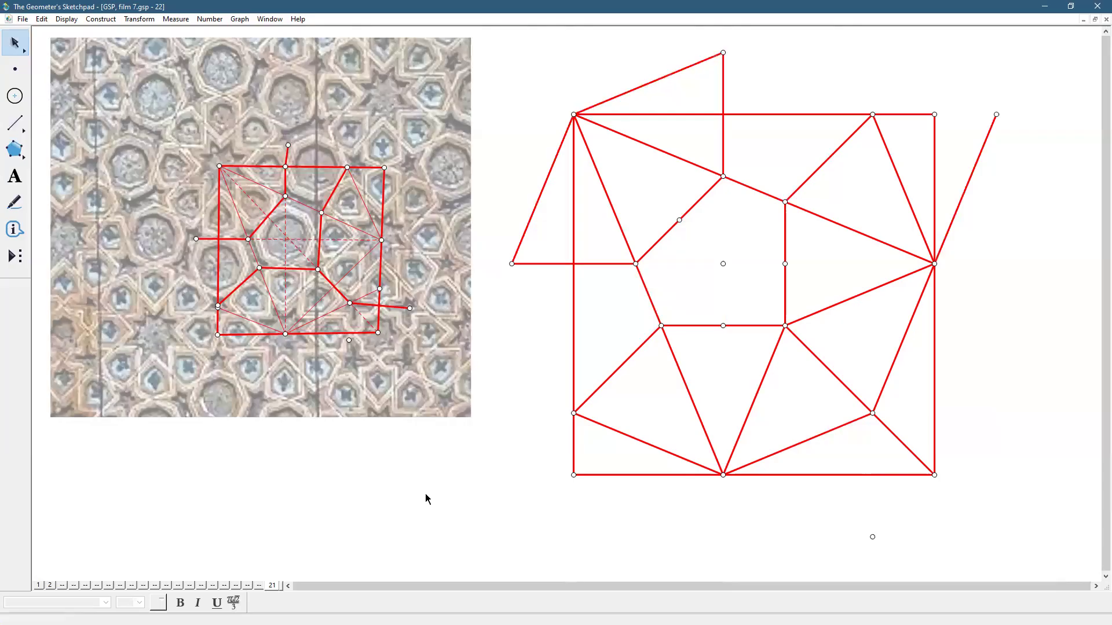
left_click(23, 19)
left_click(65, 131)
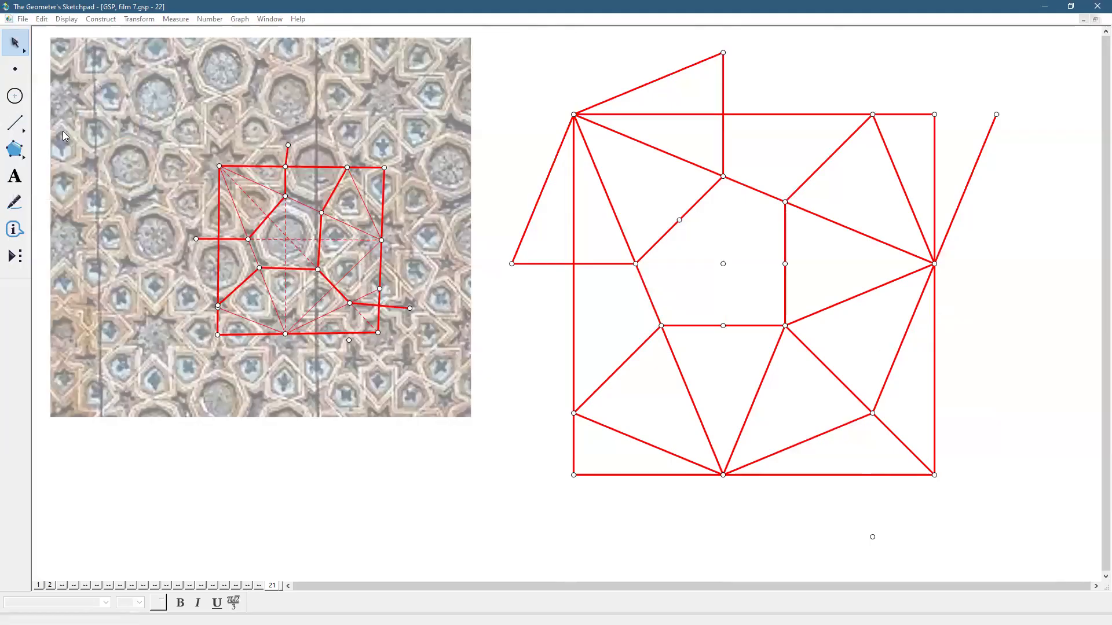
left_click(773, 168)
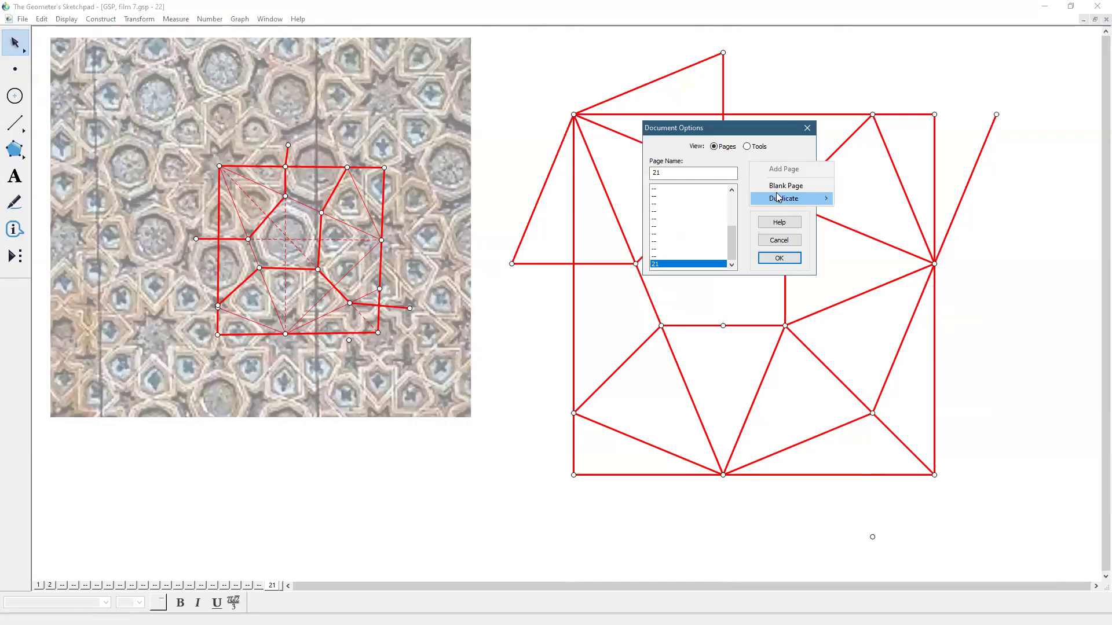
mouse_move(777, 198)
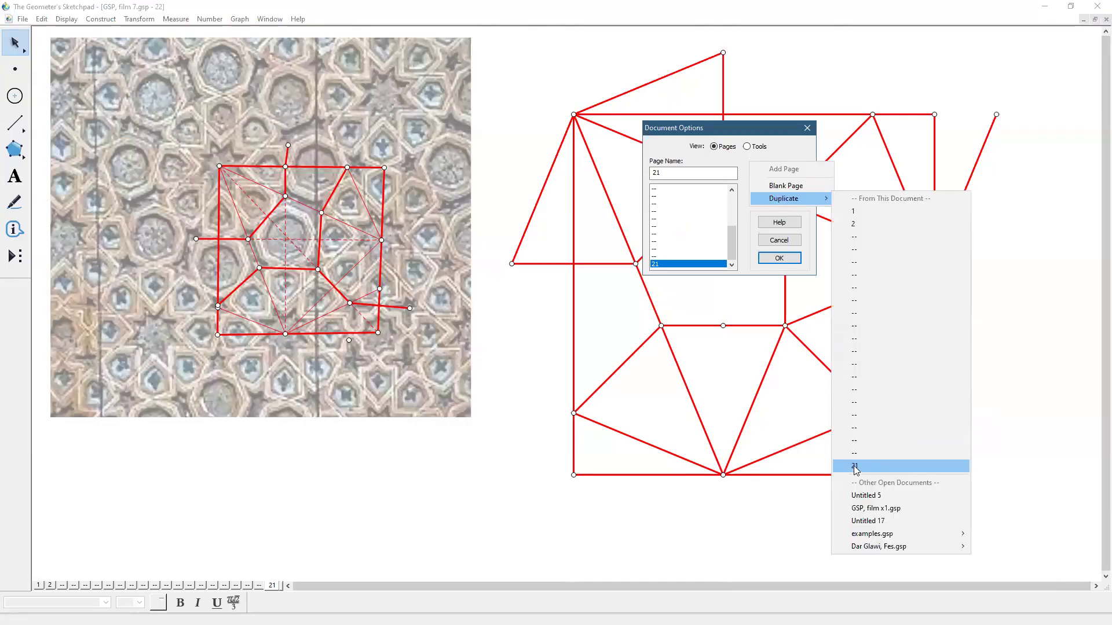
left_click(855, 466)
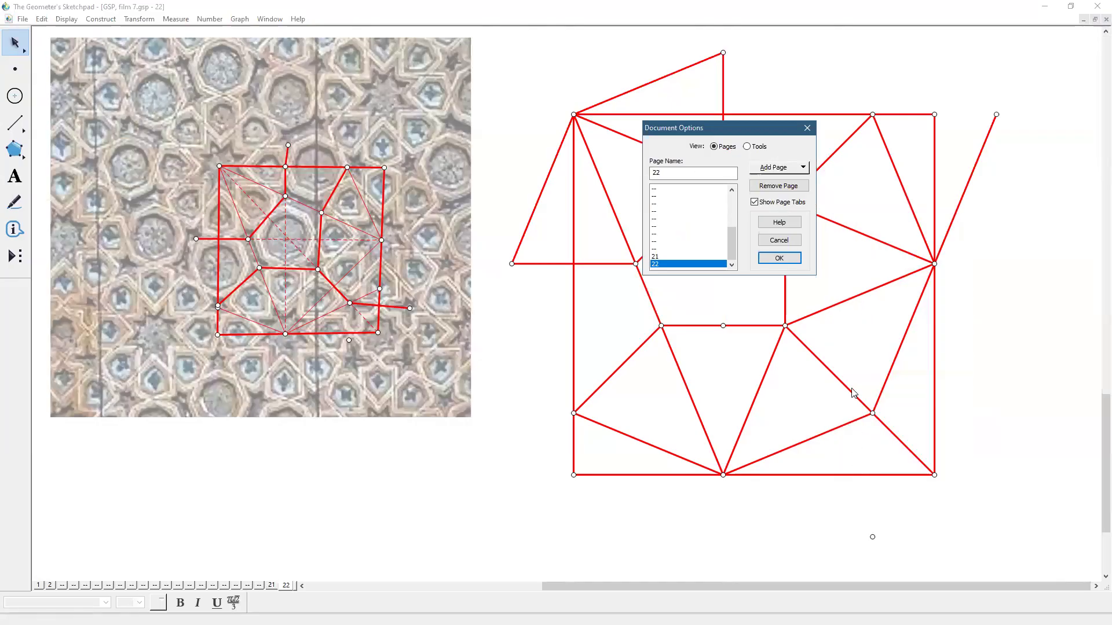
left_click(780, 259)
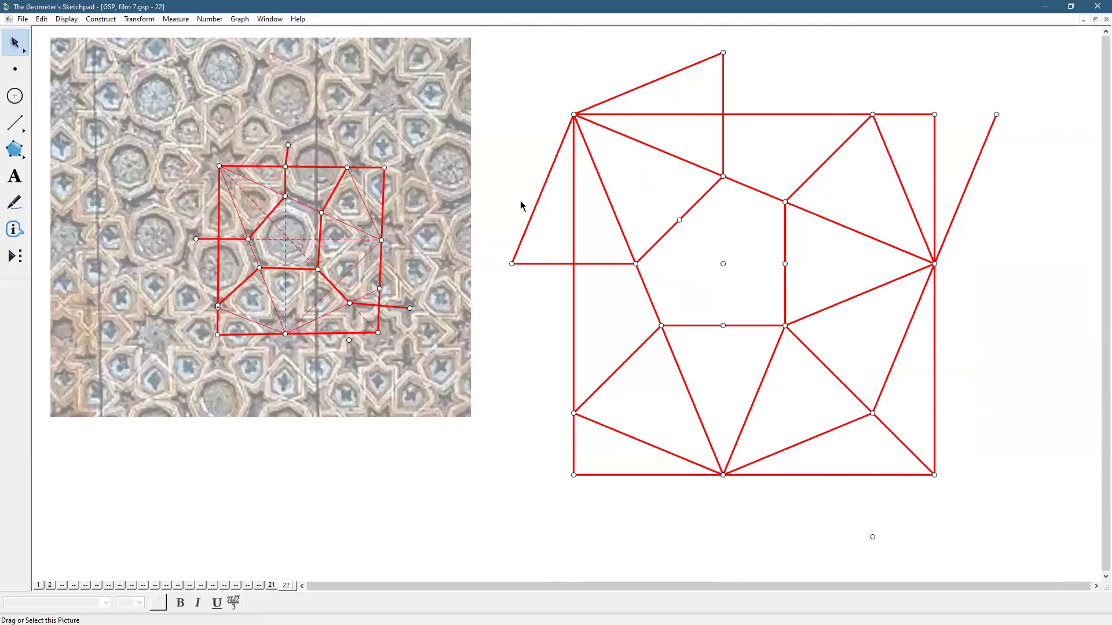
Step: Draw a line through the midpoint of the central polygon's upper-left side and the point where the protruding vertical segment crosses the square's top edge
left_click(680, 220)
left_click_drag(12, 127, 91, 125)
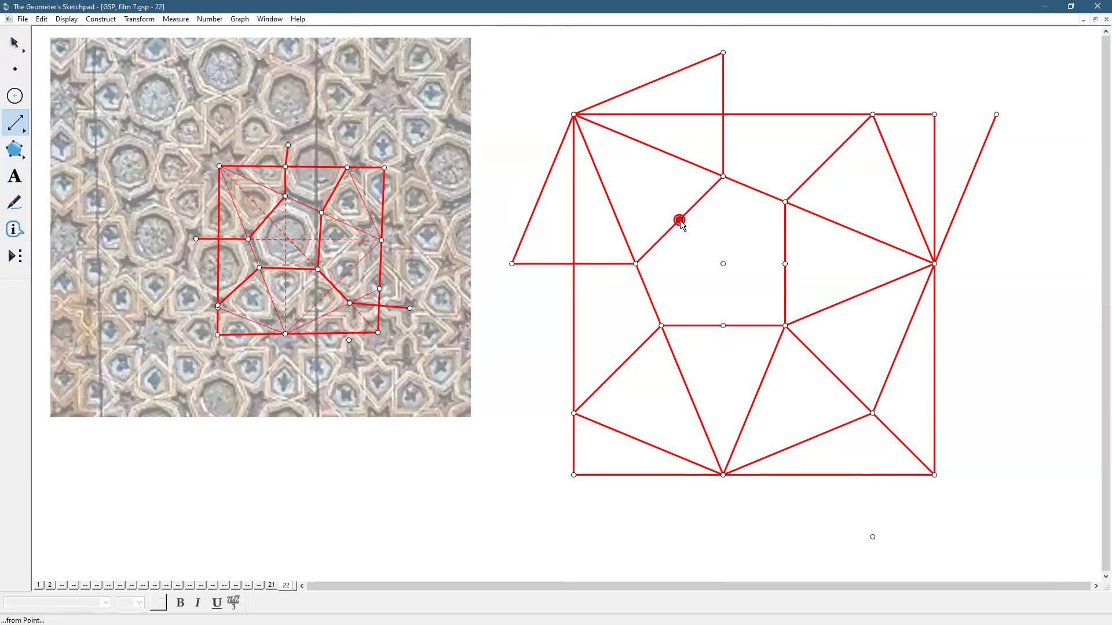
left_click(679, 219)
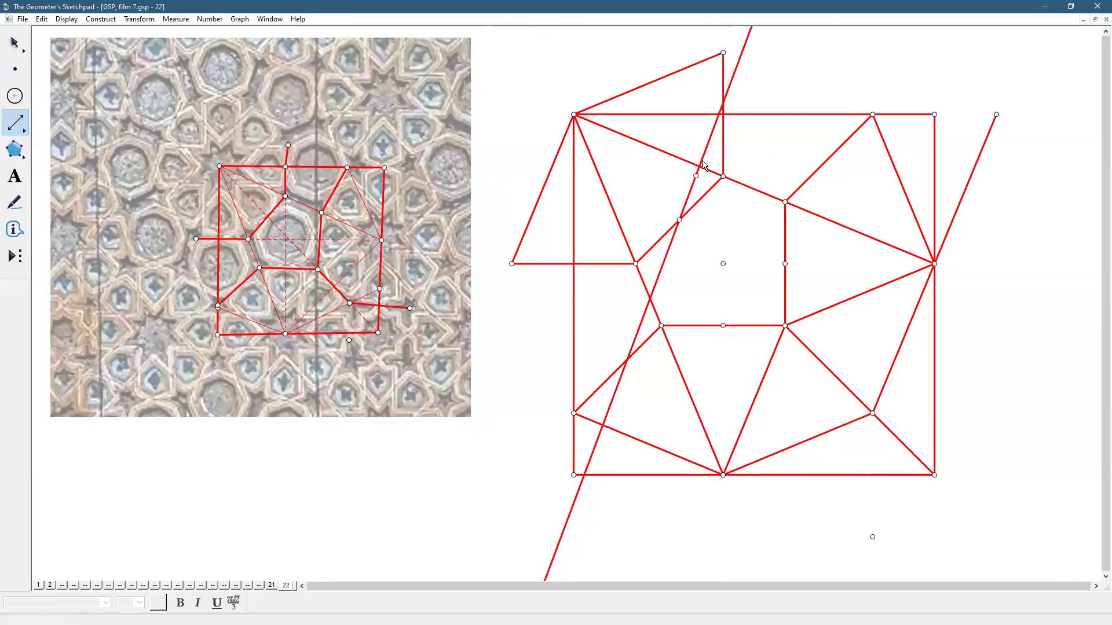
left_click(723, 115)
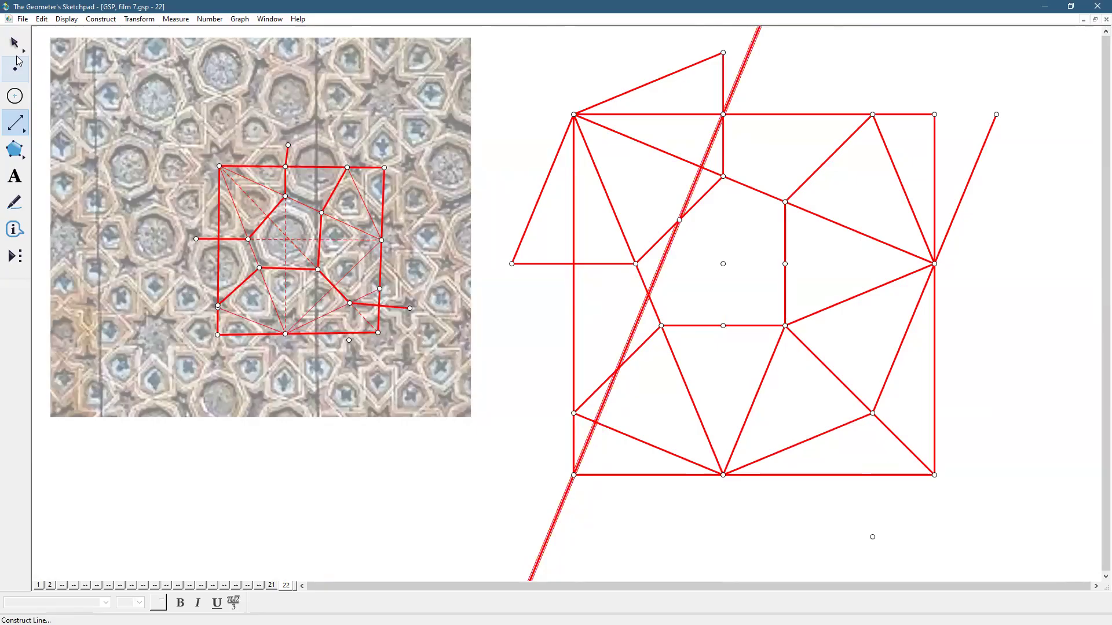
key("Escape")
left_click(720, 289)
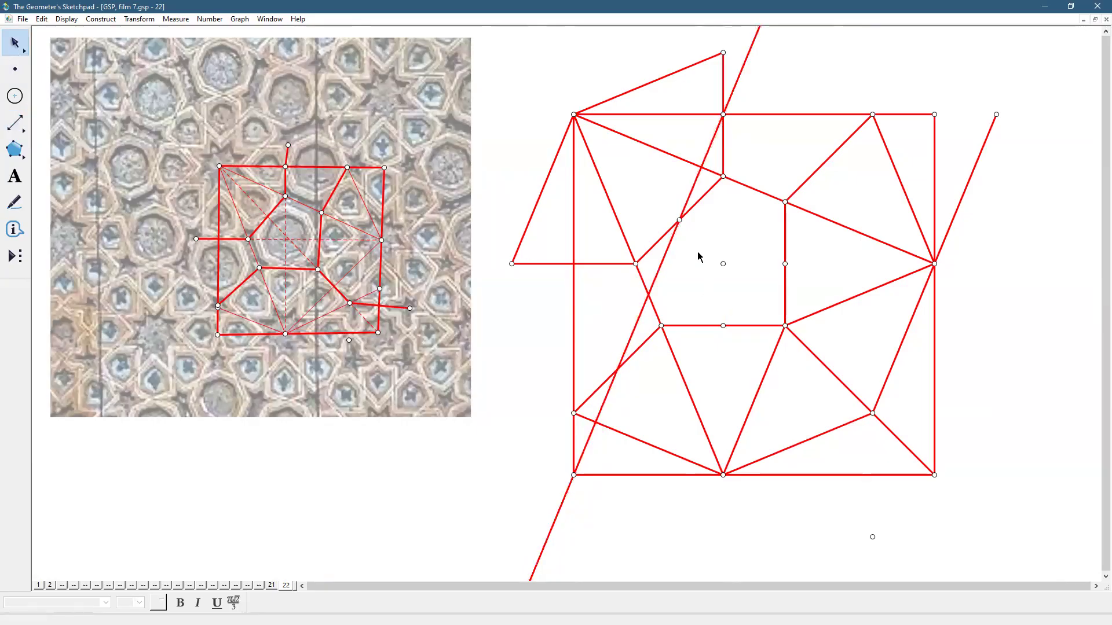
left_click(681, 220)
left_click(724, 115)
left_click(702, 197)
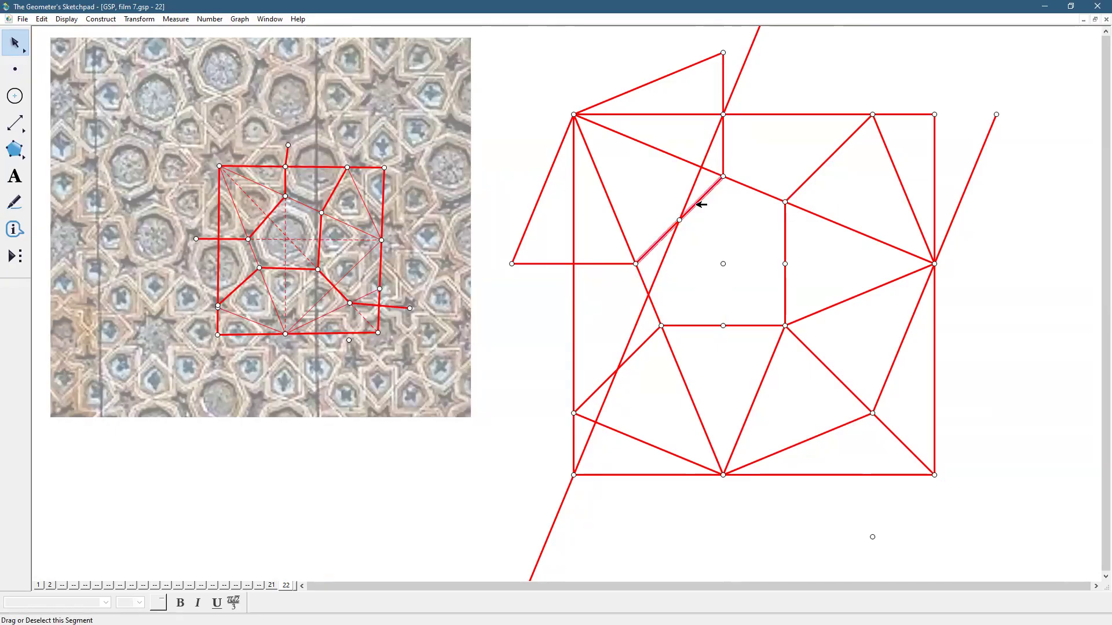
left_click(724, 147)
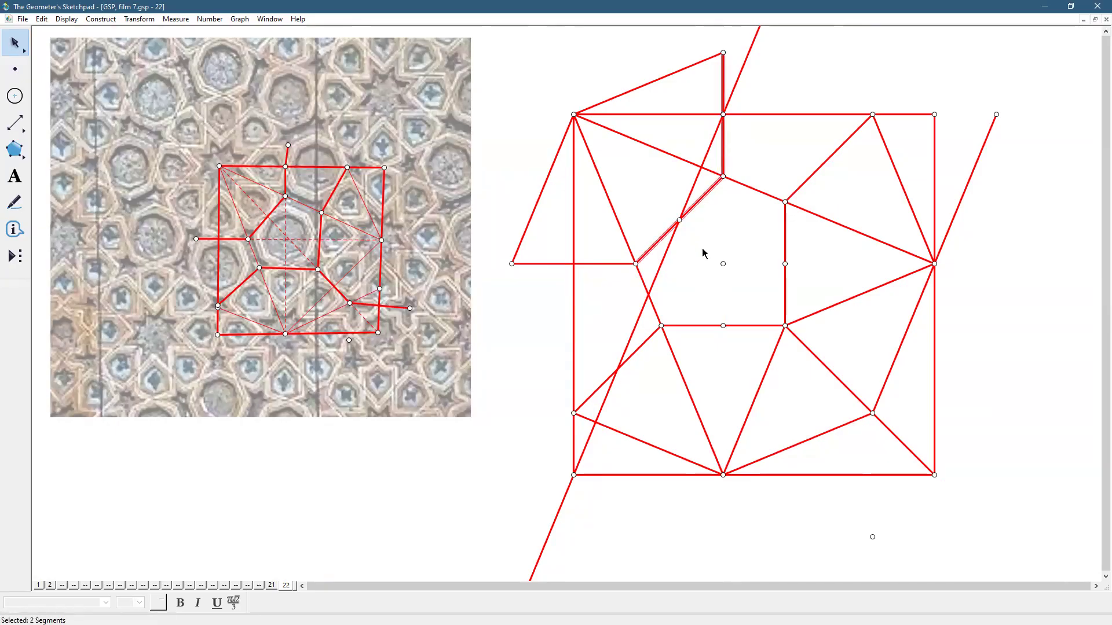
left_click(709, 305)
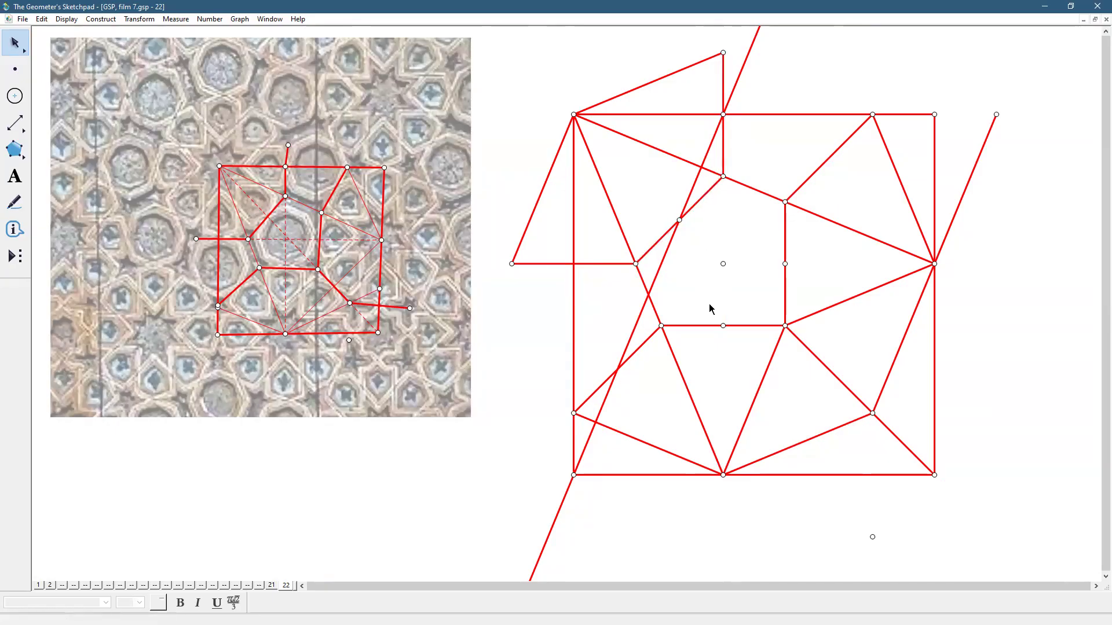
Step: Format the new line through the midpoint of the polygon's upper-left side as thin and black
left_click(660, 269)
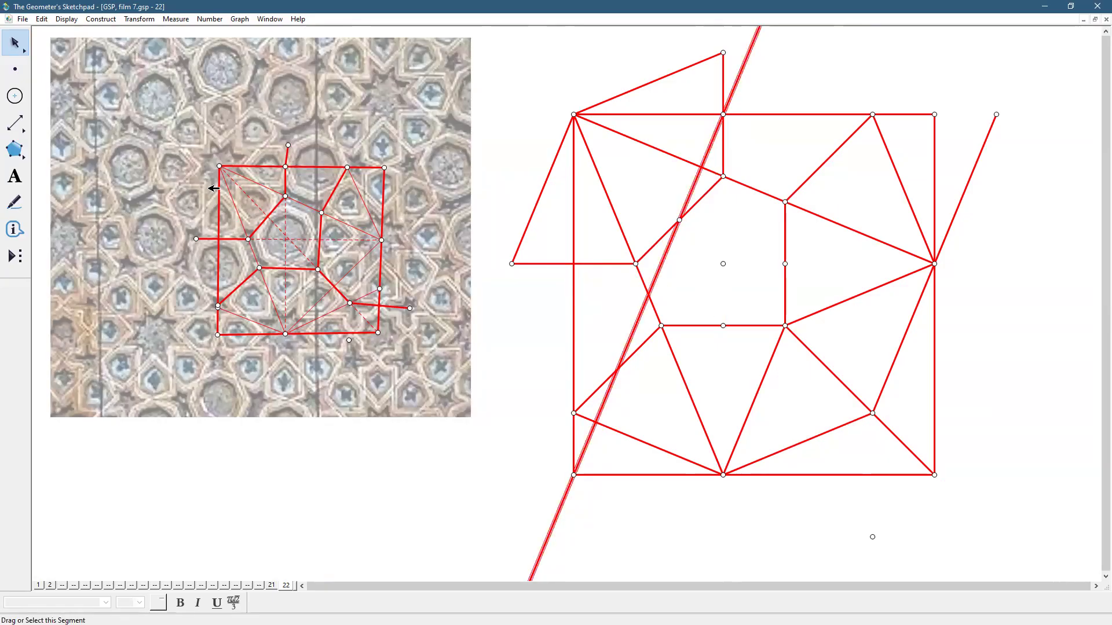
left_click(68, 19)
mouse_move(81, 45)
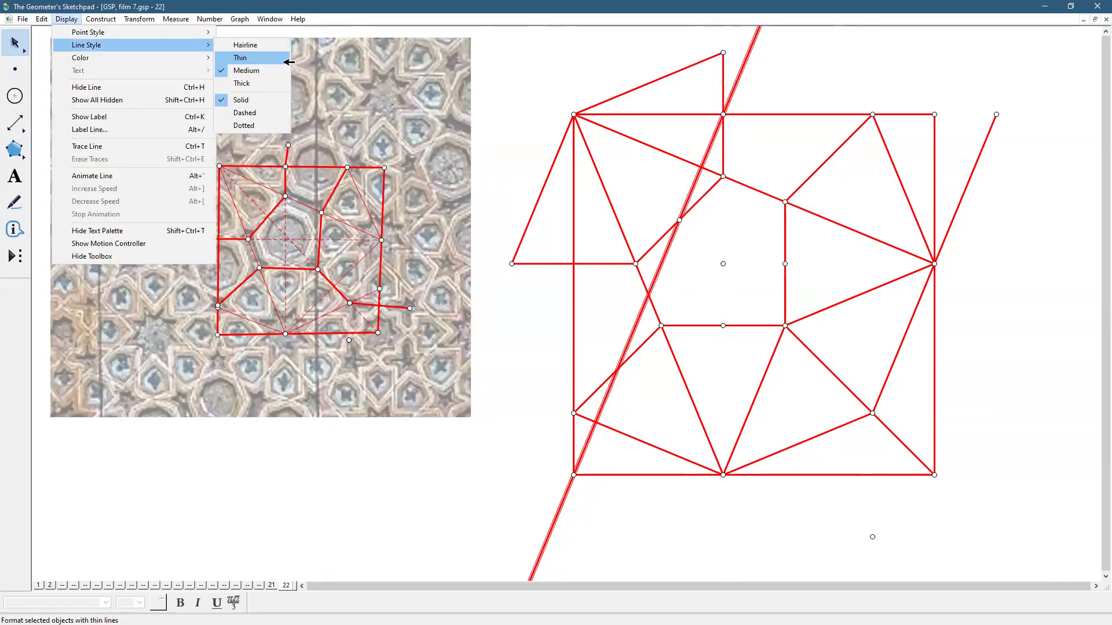
left_click(289, 62)
left_click(68, 21)
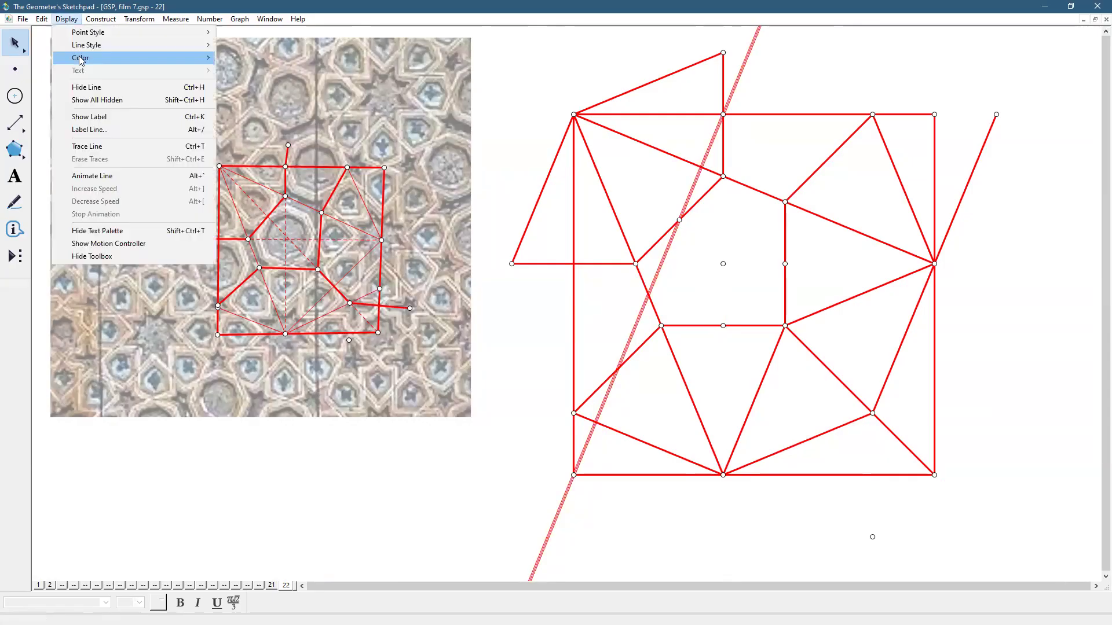
left_click(243, 59)
left_click(556, 343)
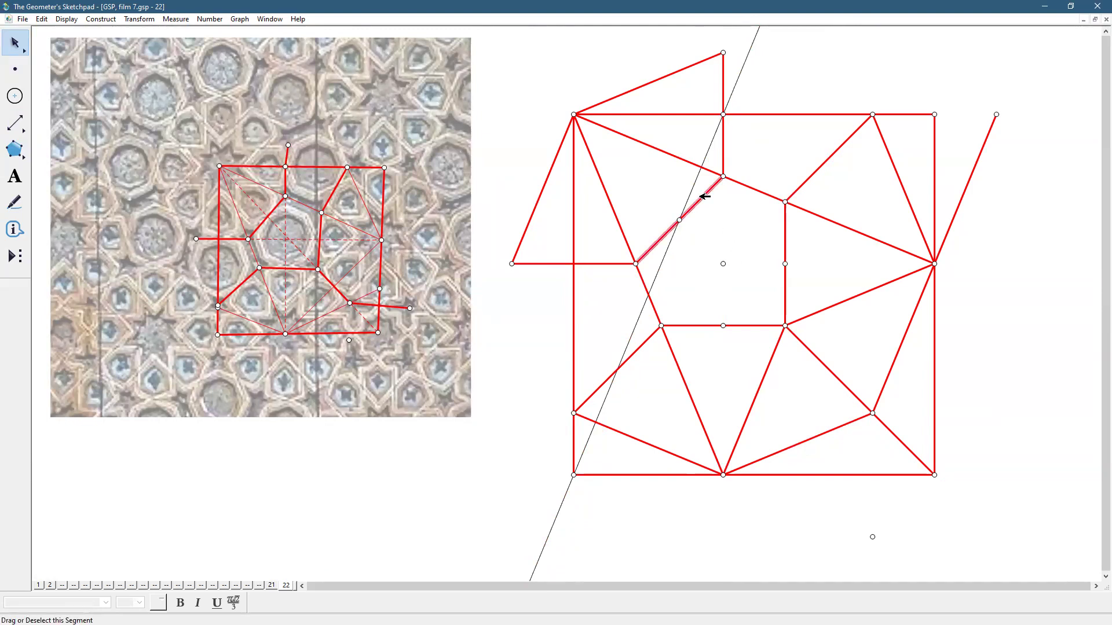
Step: Reflect the thin black line across the central polygon's upper-left side
left_click(688, 200)
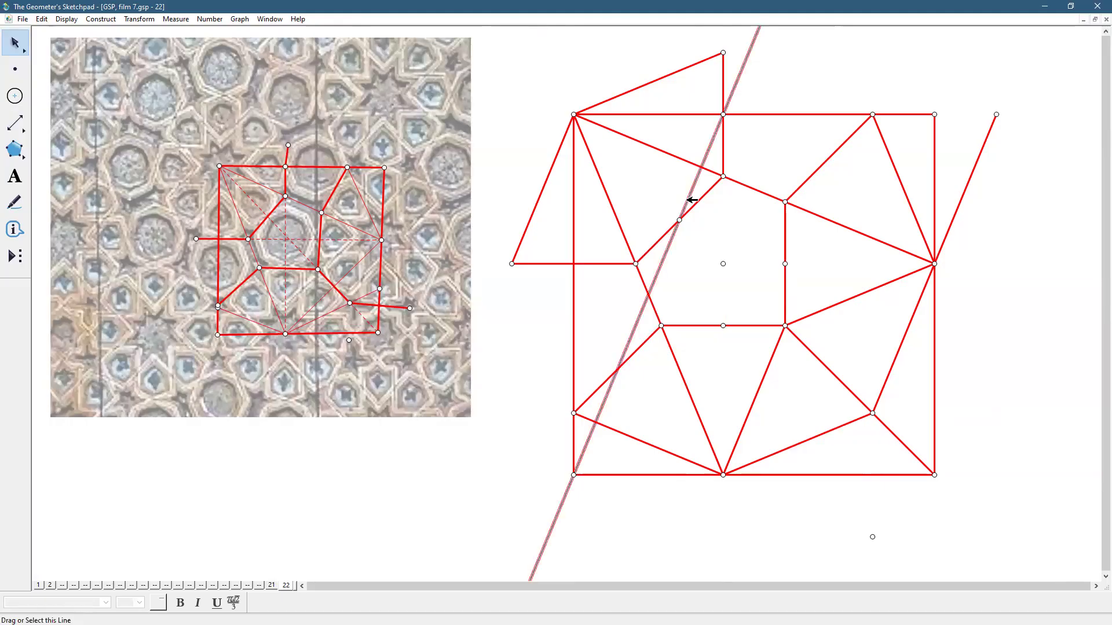
left_click(140, 20)
left_click(159, 152)
key("Escape")
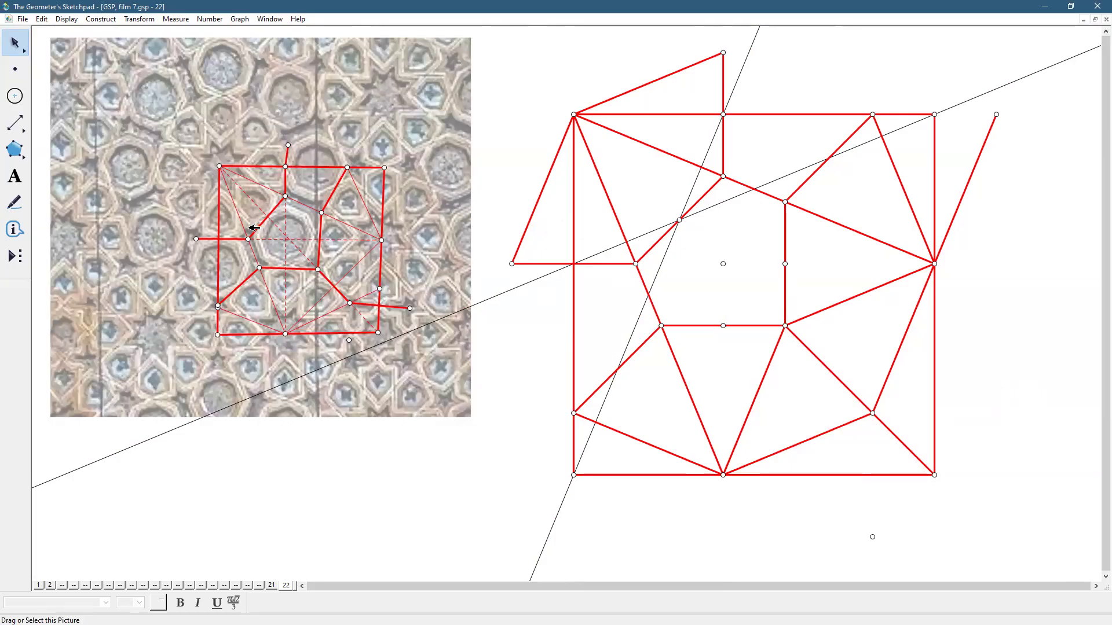
Step: Construct the angle bisector at the central polygon's top vertex, between the square's upper-left corner and the midpoint of the polygon's upper-left side
left_click(574, 115)
left_click(723, 176)
left_click(680, 221)
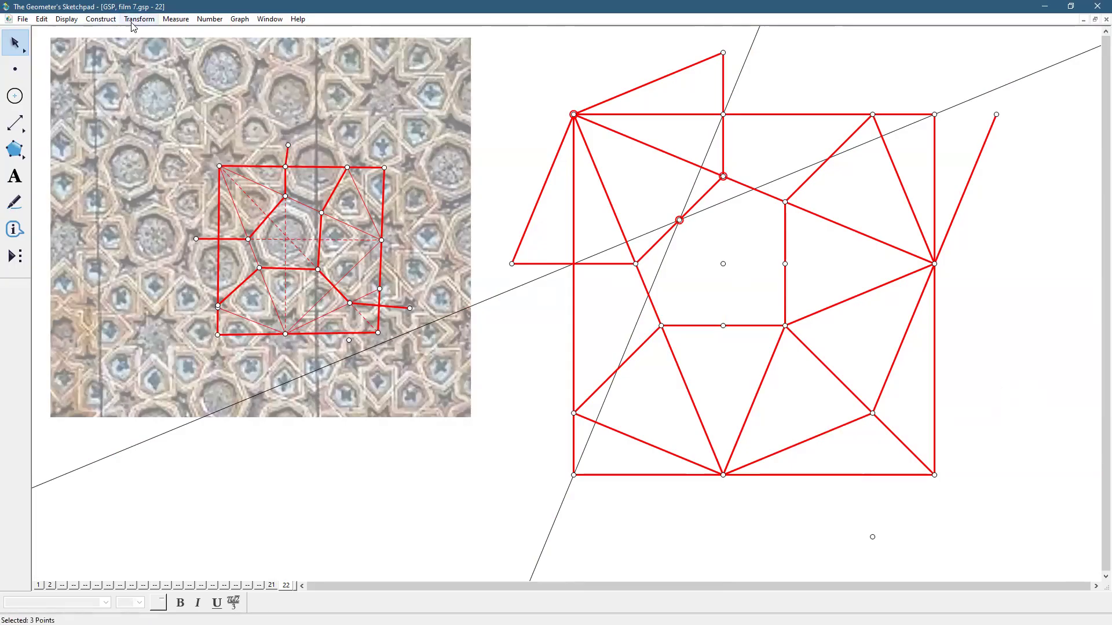
left_click(102, 19)
left_click(124, 139)
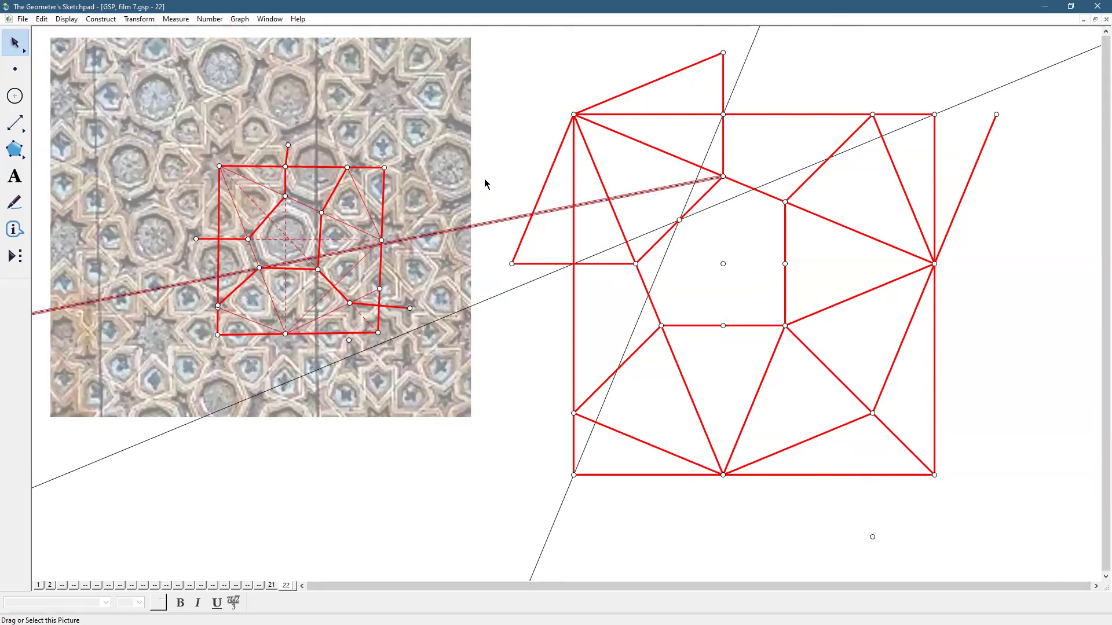
left_click(621, 166)
left_click(672, 186)
left_click(542, 409)
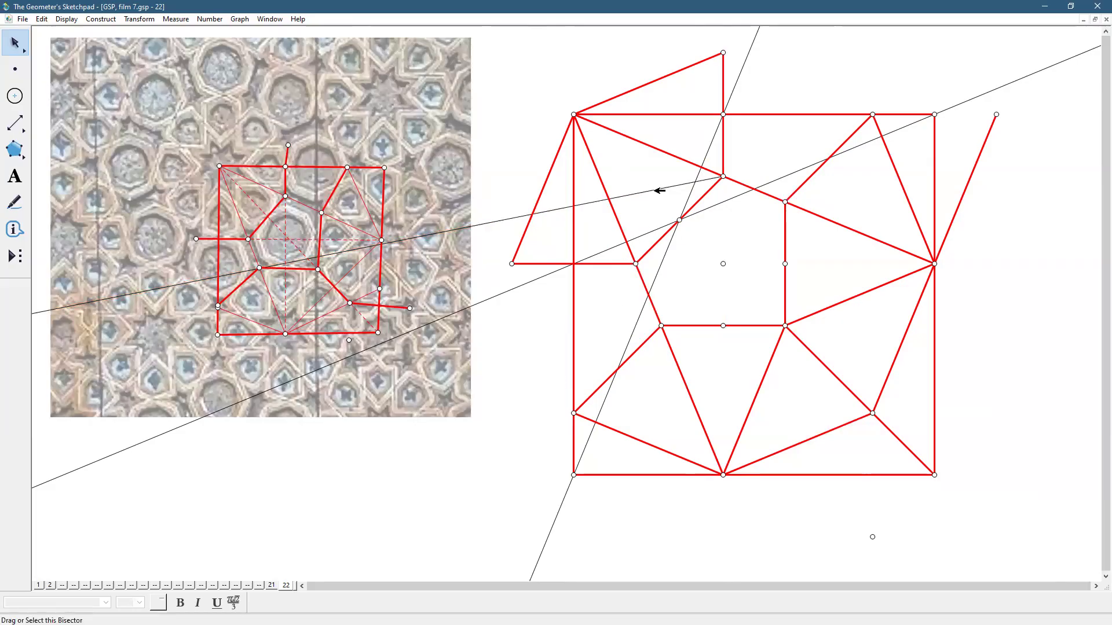
Step: Set the line style of the new angle bisector to dashed
left_click(659, 191)
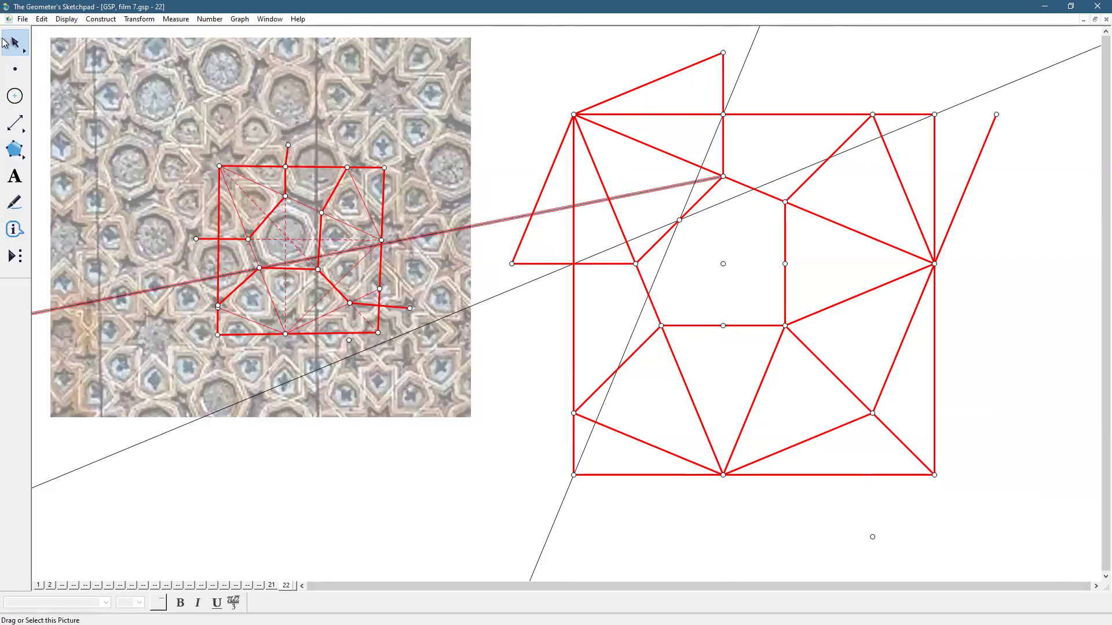
left_click(62, 20)
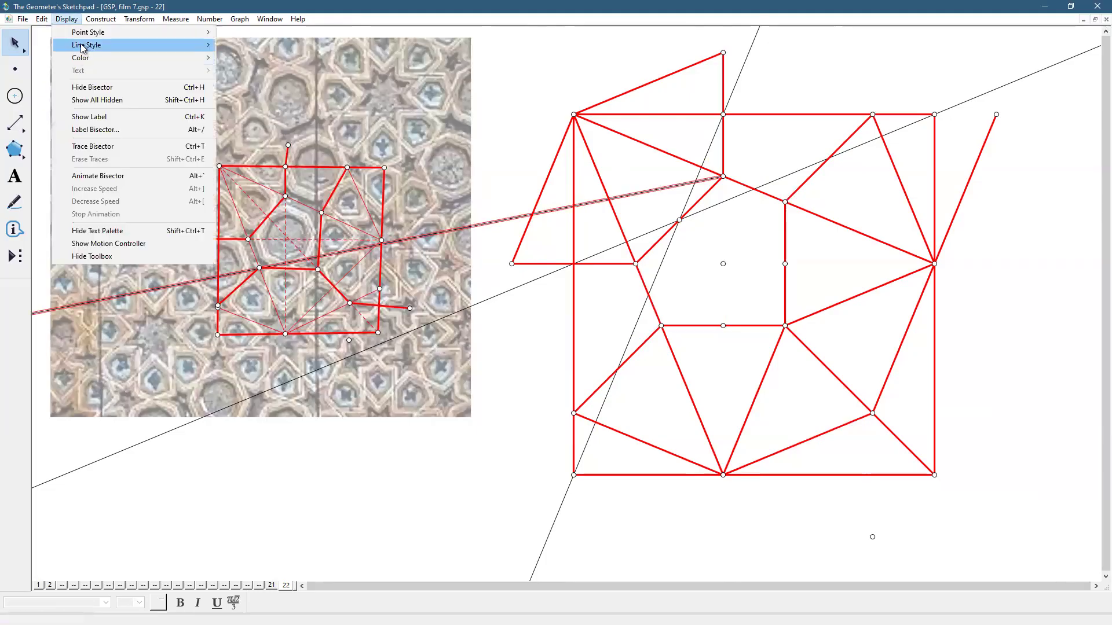
mouse_move(83, 47)
left_click(244, 118)
left_click(486, 422)
Step: Construct the angle bisector at the polygon's left vertex, between the square's upper-left corner and the polygon's top vertex
left_click(574, 114)
left_click(636, 264)
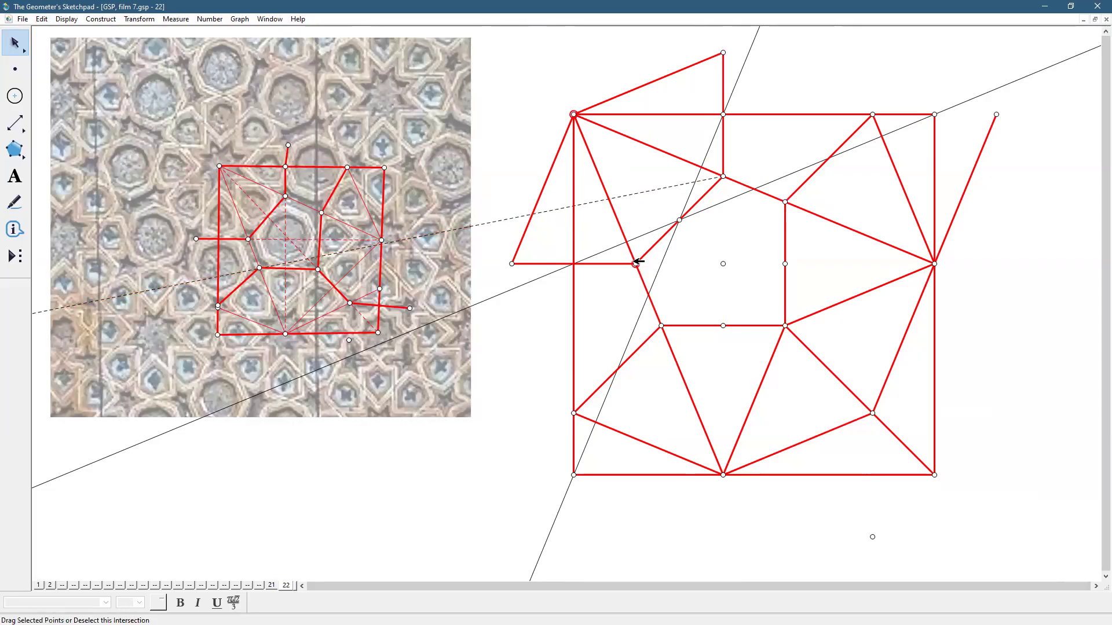
left_click(722, 177)
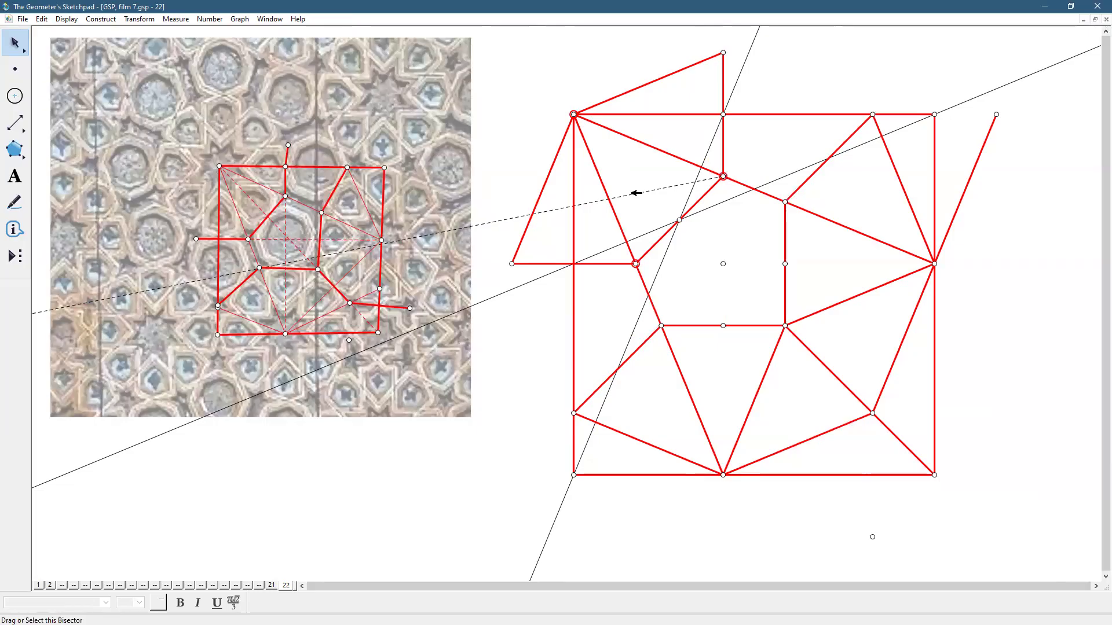
left_click(102, 20)
left_click(134, 142)
left_click(554, 361)
Step: Reflect the steep thin line across the dashed bisector that starts at the polygon's top vertex
left_click(683, 186)
left_click(675, 200)
left_click(694, 186)
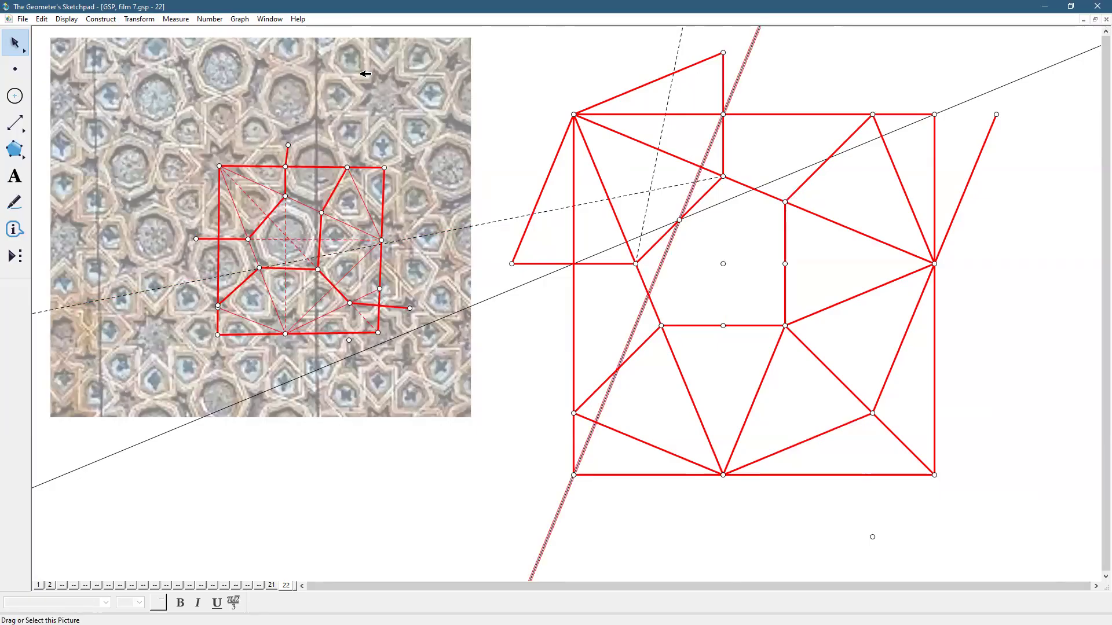
left_click(139, 19)
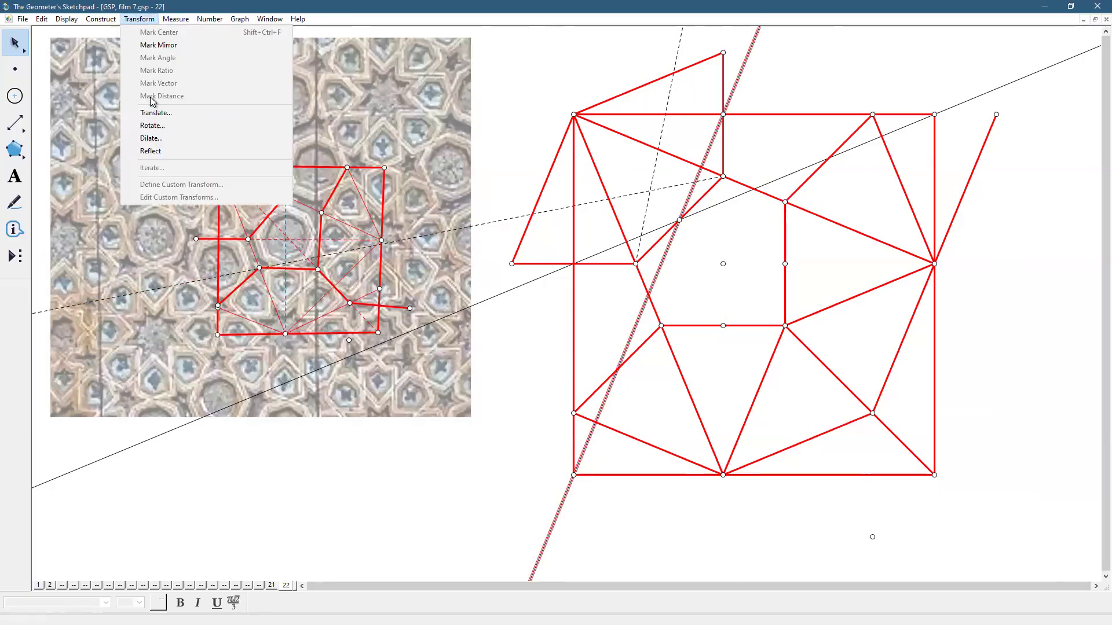
left_click(161, 151)
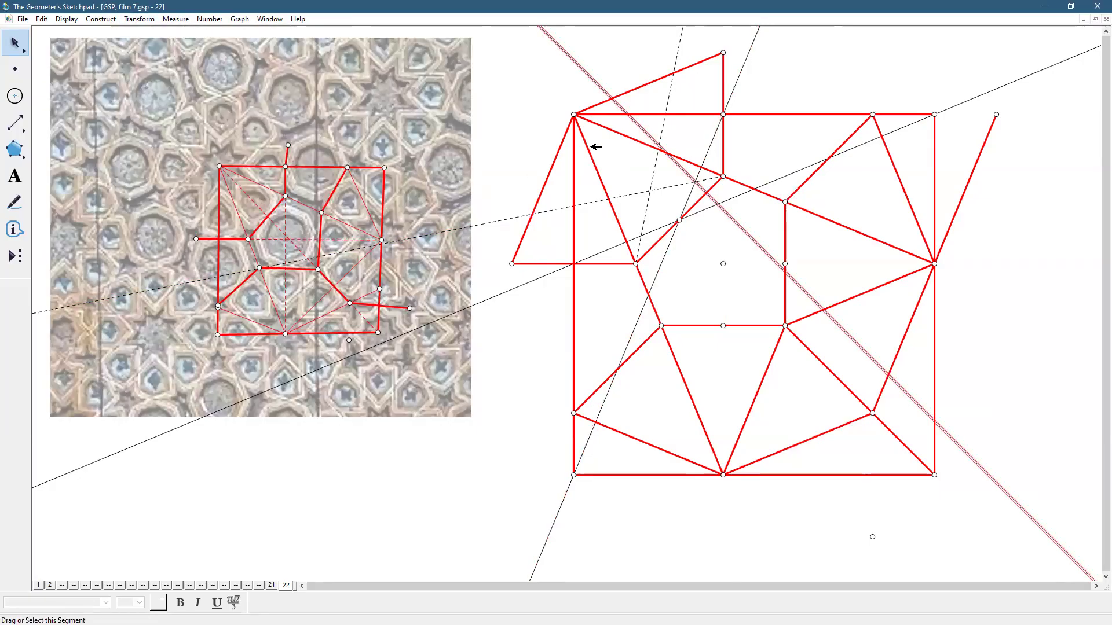
Step: Reflect the new diagonal line across the segment joining the square's upper-left corner to the polygon's top vertex
double_click(681, 157)
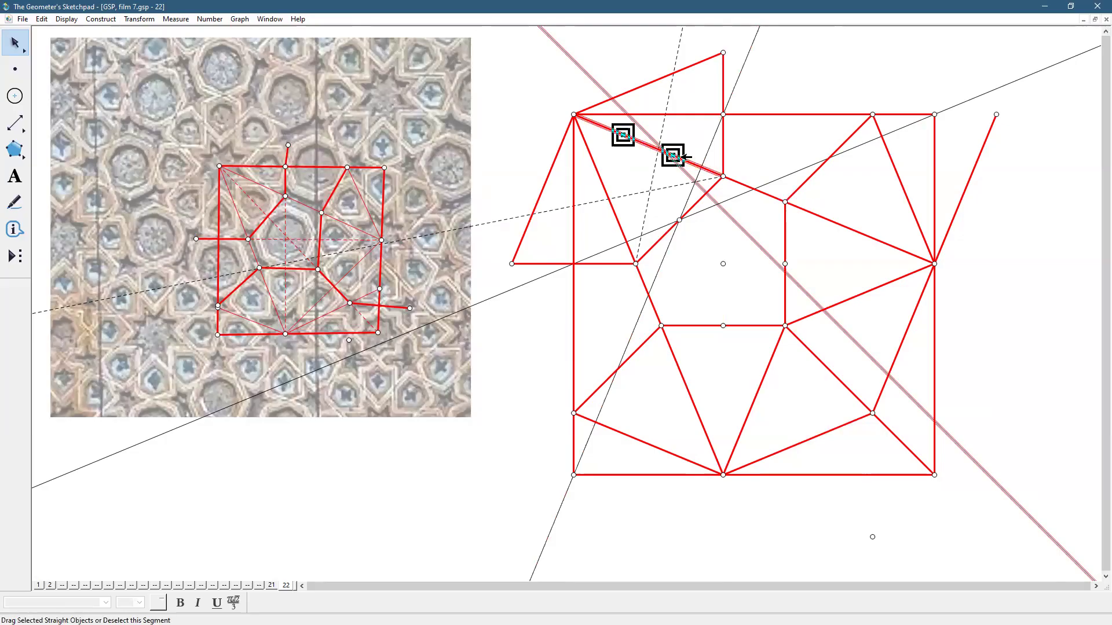
left_click(139, 19)
left_click(156, 150)
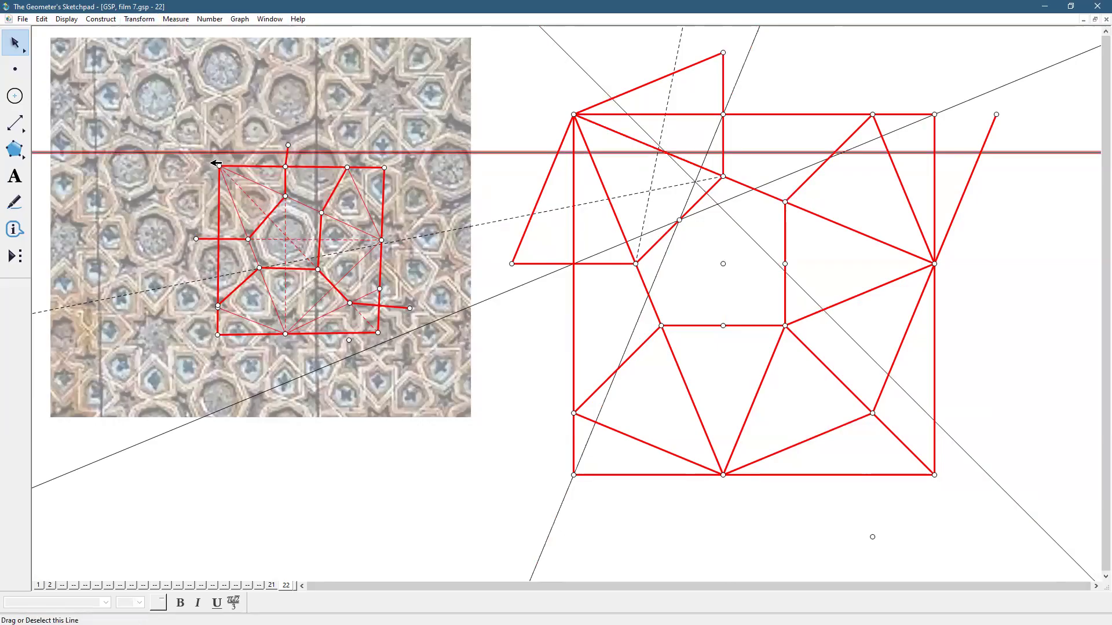
left_click(599, 306)
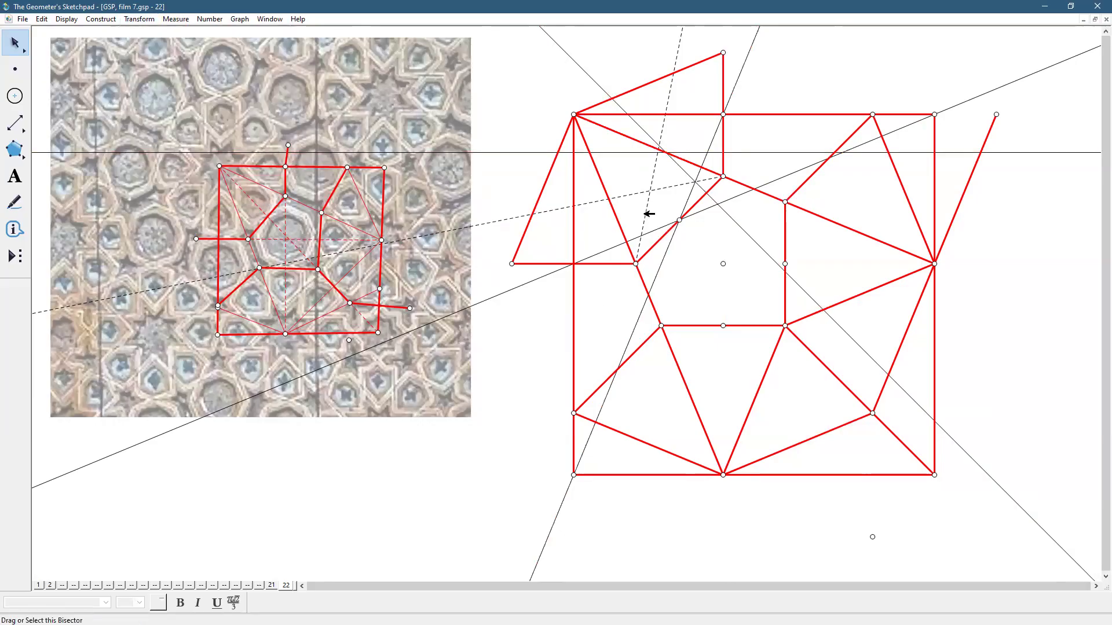
Step: Reflect the gently rising thin line across the dashed bisector that starts at the polygon's left vertex
double_click(644, 212)
double_click(644, 217)
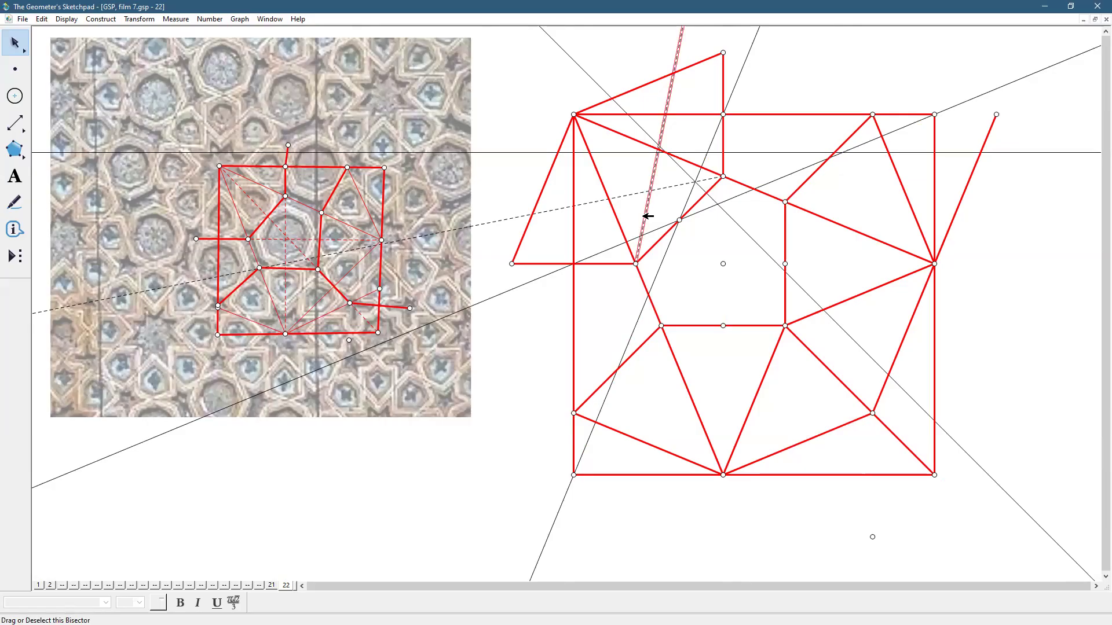
left_click(664, 229)
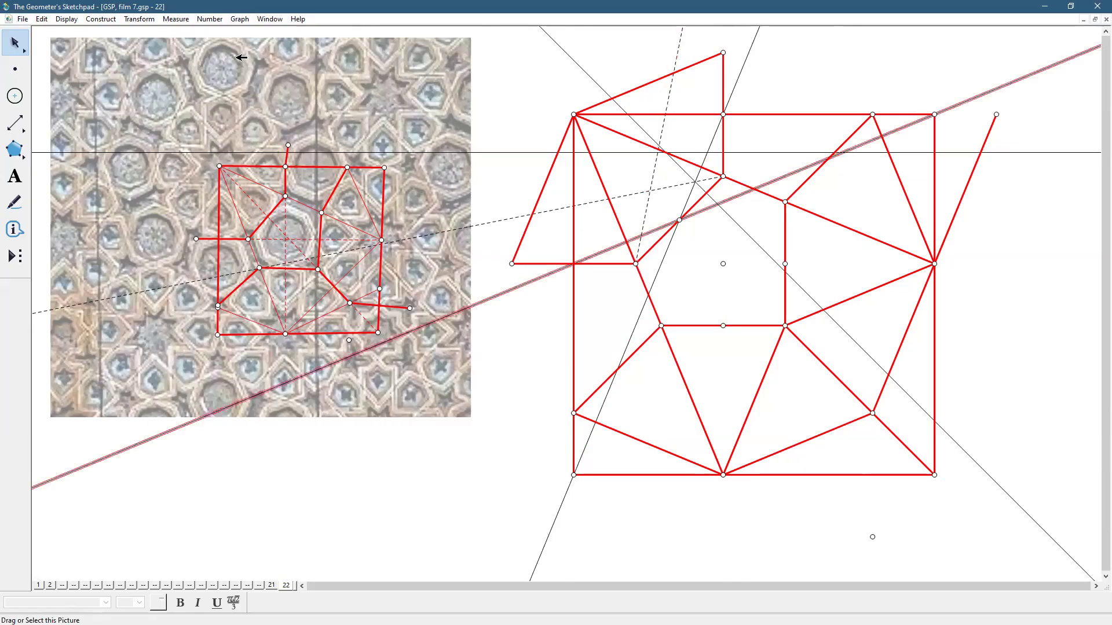
left_click(139, 19)
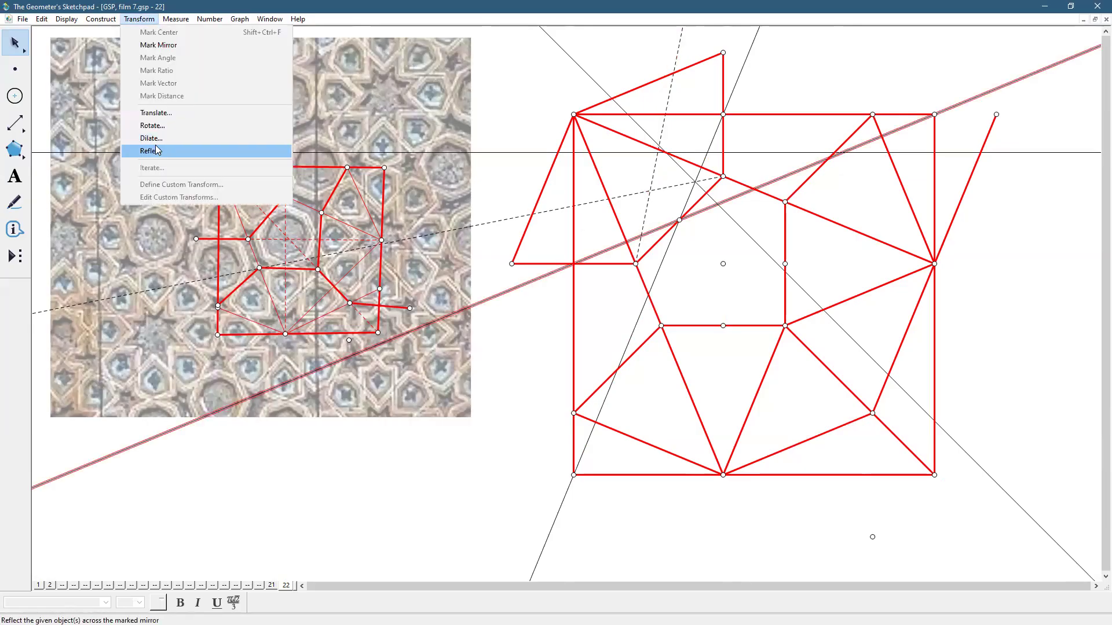
left_click(152, 149)
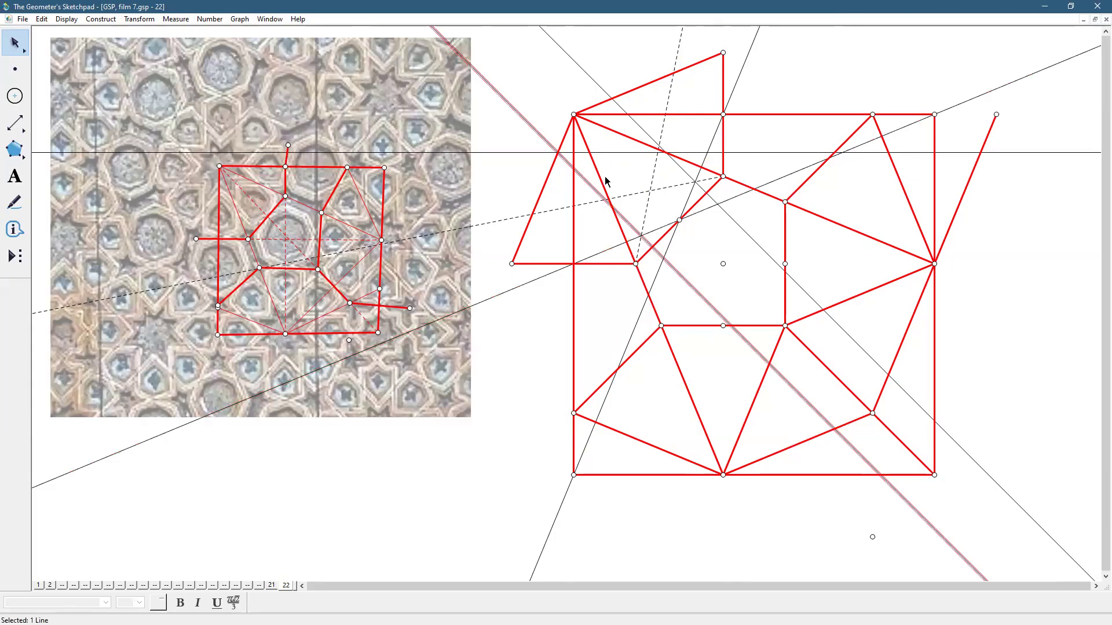
Step: Reflect the new diagonal line across the segment joining the square's upper-left corner to the polygon's left vertex
left_click(139, 19)
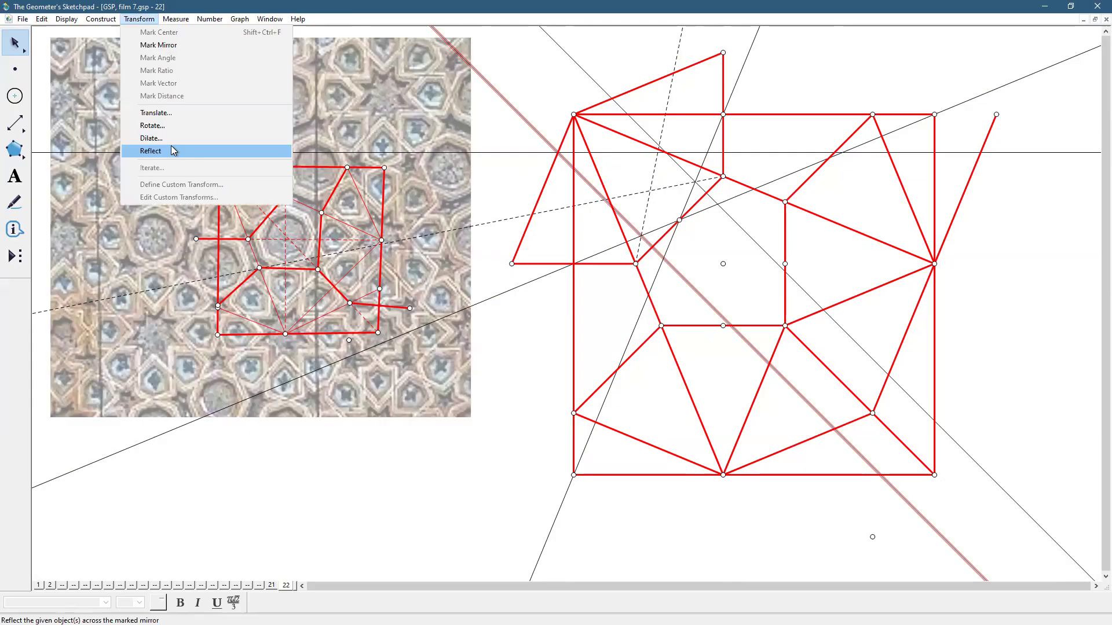
left_click(171, 151)
left_click(972, 299)
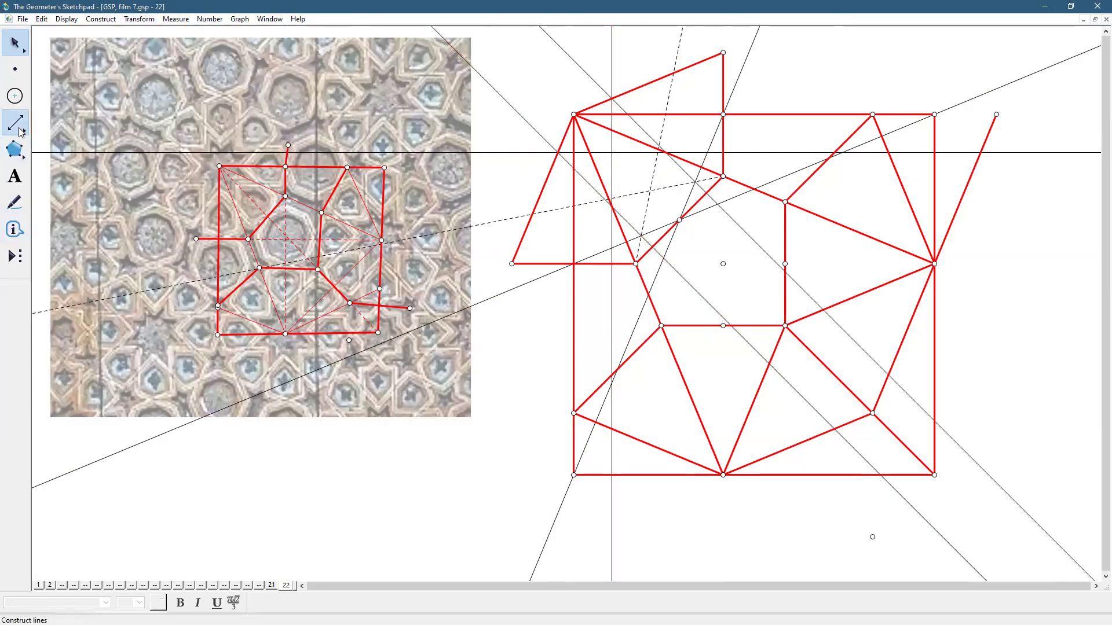
Step: Draw a segment along the vertical thin line, from the horizontal thin line down to the nearby red edge, in black medium solid style
left_click_drag(20, 132, 45, 130)
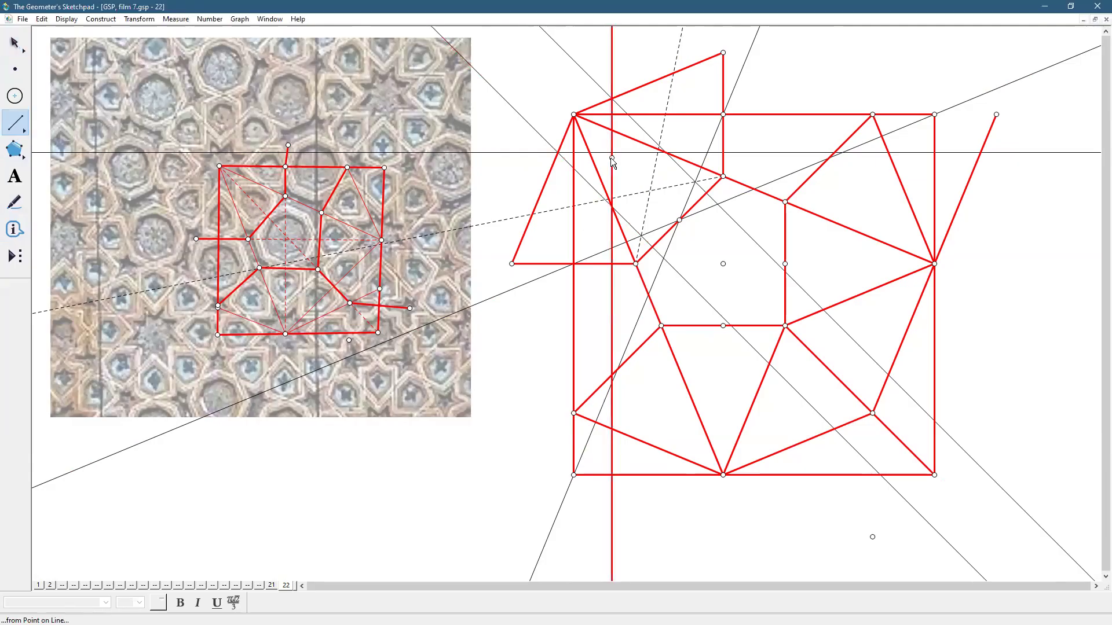
left_click(611, 152)
left_click(612, 207)
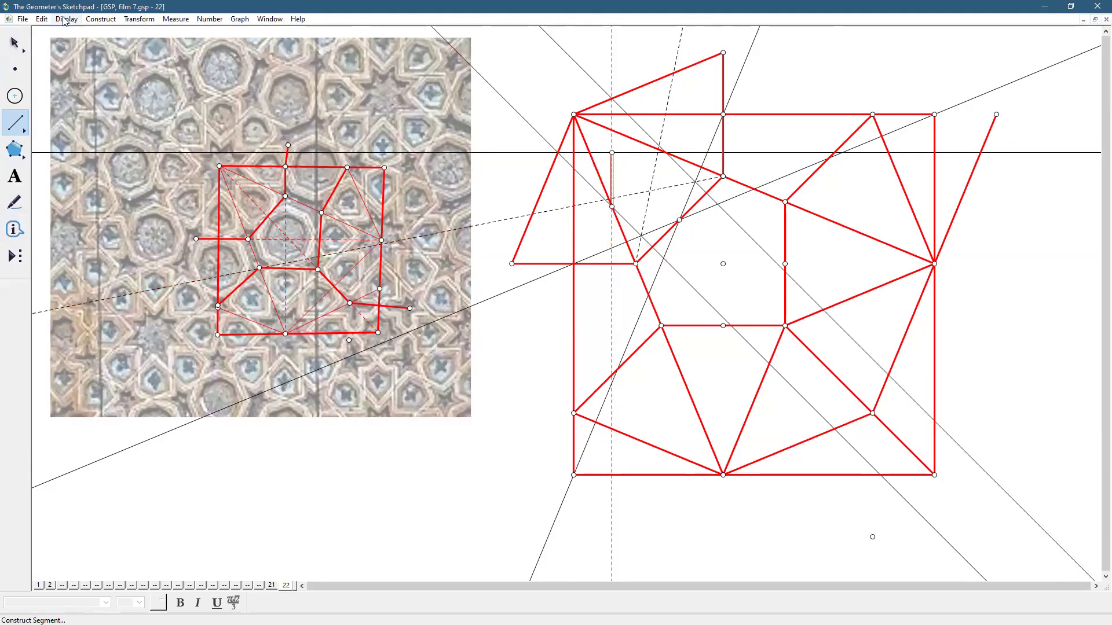
left_click(65, 19)
left_click(239, 68)
left_click(65, 19)
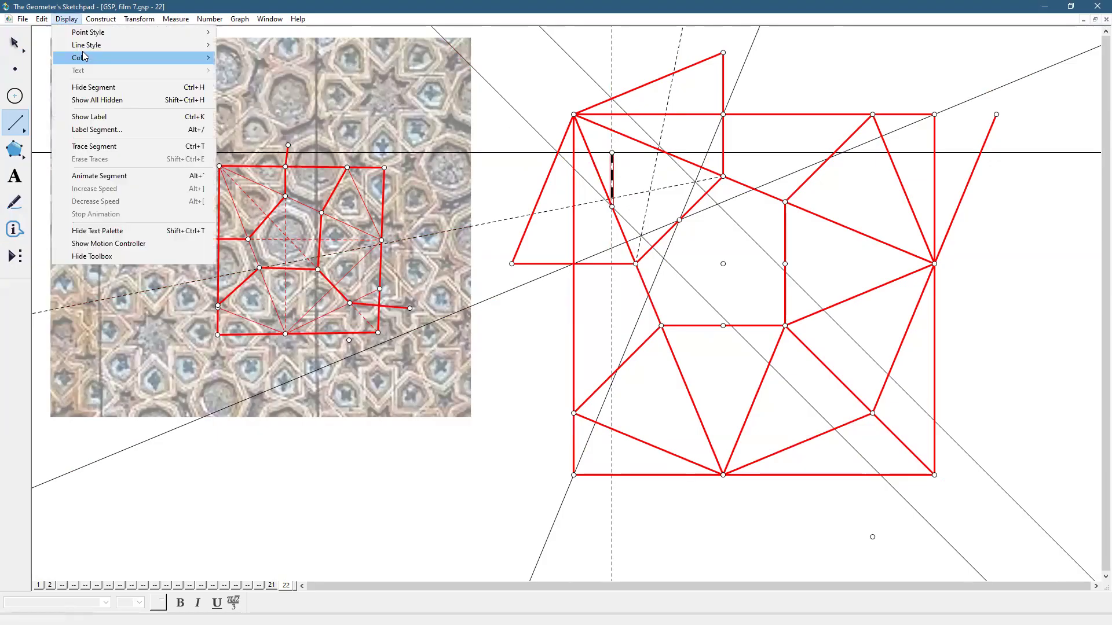
mouse_move(204, 45)
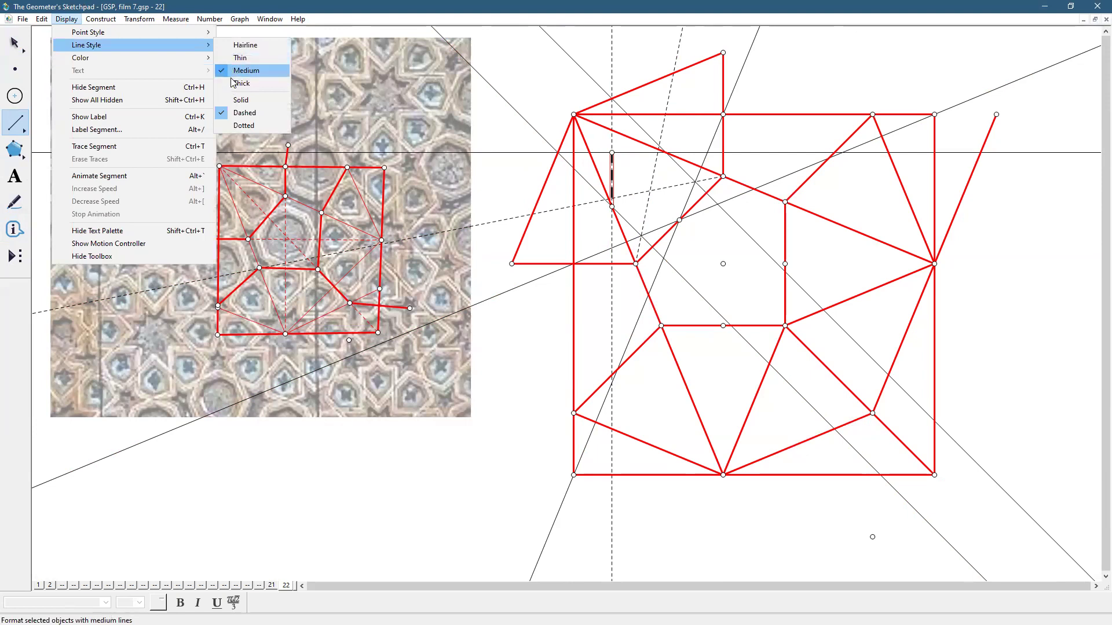
left_click(231, 98)
Step: Complete the closed black outline in the square's upper-left area with segments between the intersections of the construction lines
left_click_drag(611, 152, 612, 206)
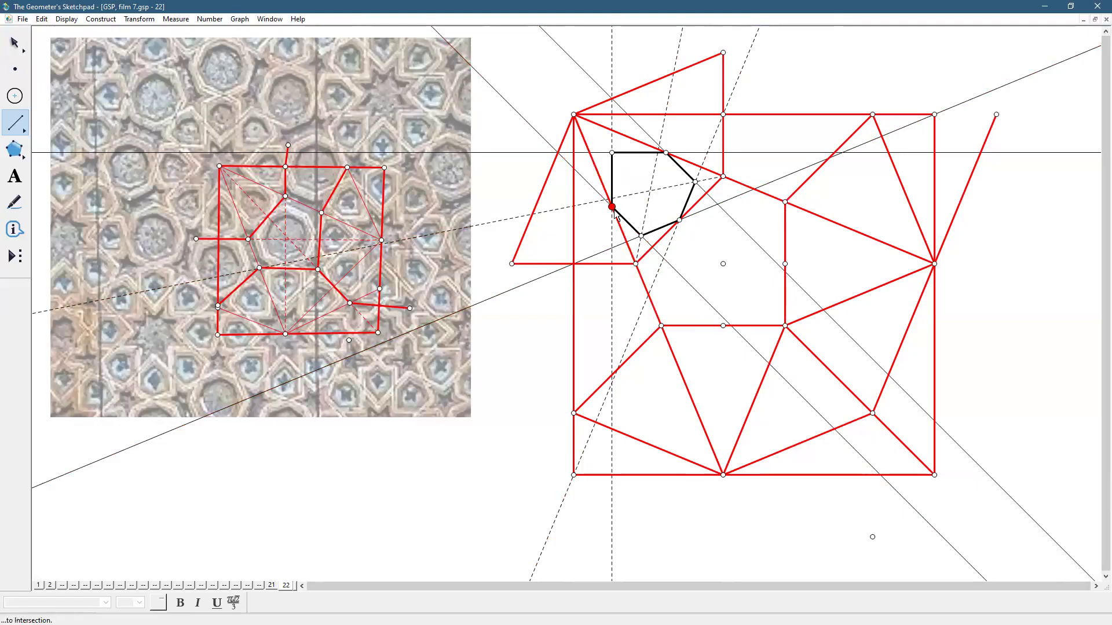
left_click(28, 57)
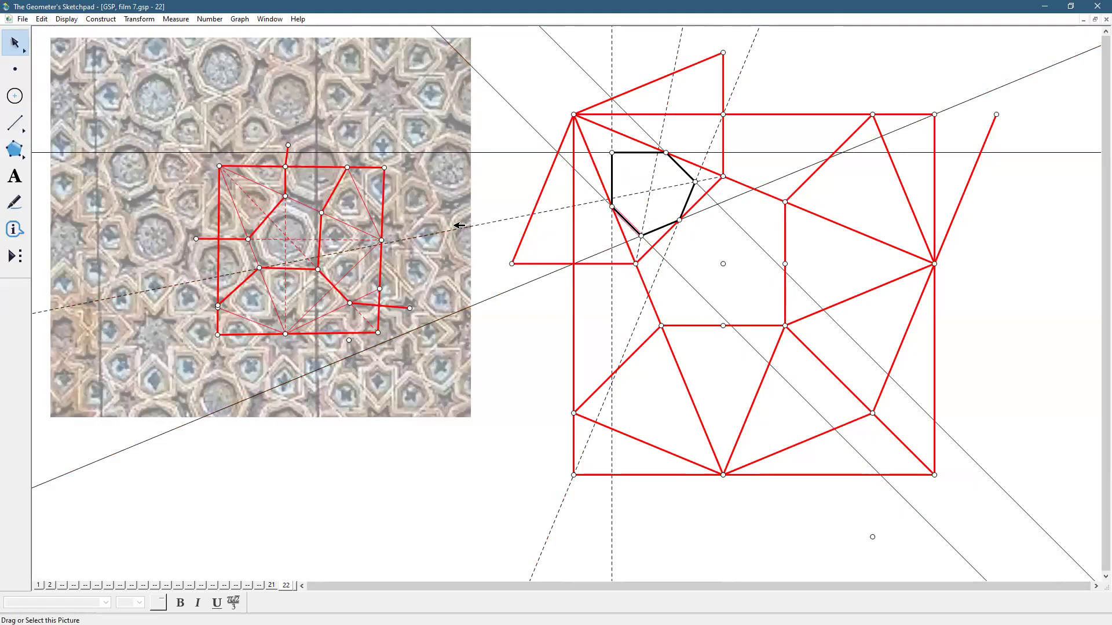
left_click(997, 294)
Step: Extend the black outline's vertical and horizontal sides beyond their shared corner to the neighbouring red edges
left_click(14, 123)
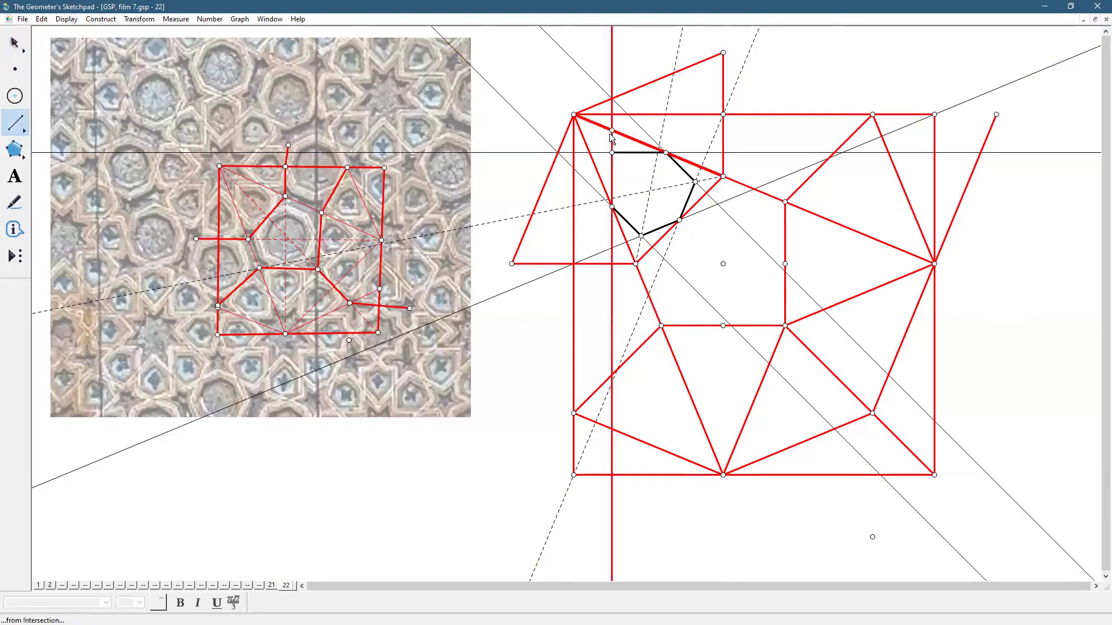
left_click(603, 187)
left_click(613, 133)
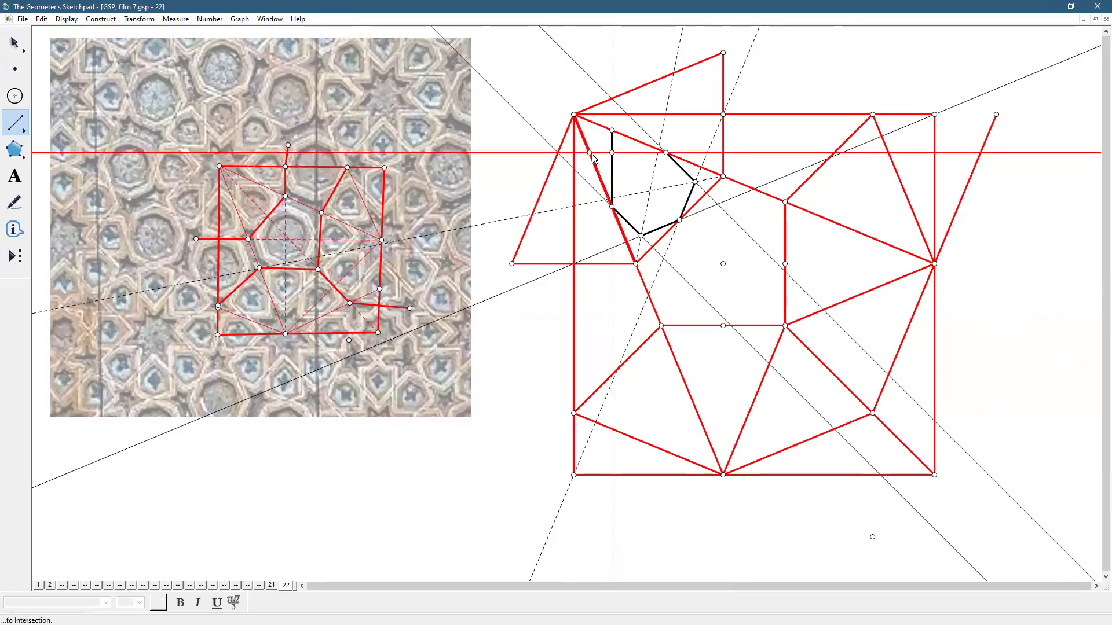
left_click(591, 155)
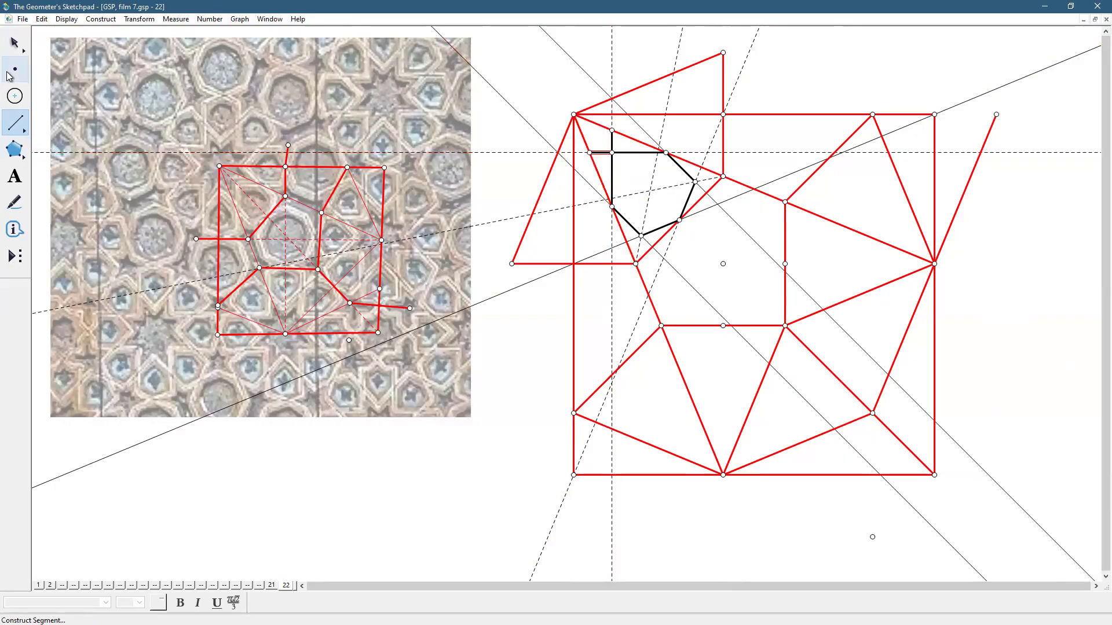
Step: Delete the two extensions of the black outline together with their end points on the red edges
left_click(15, 44)
left_click(775, 82)
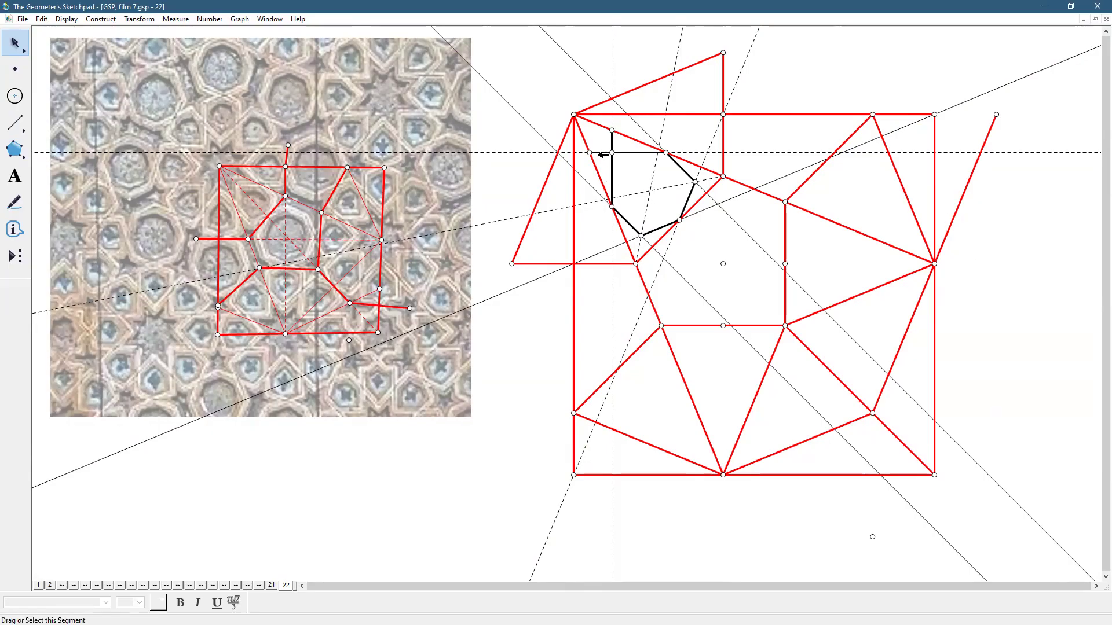
left_click(590, 153)
left_click(612, 130, "shift")
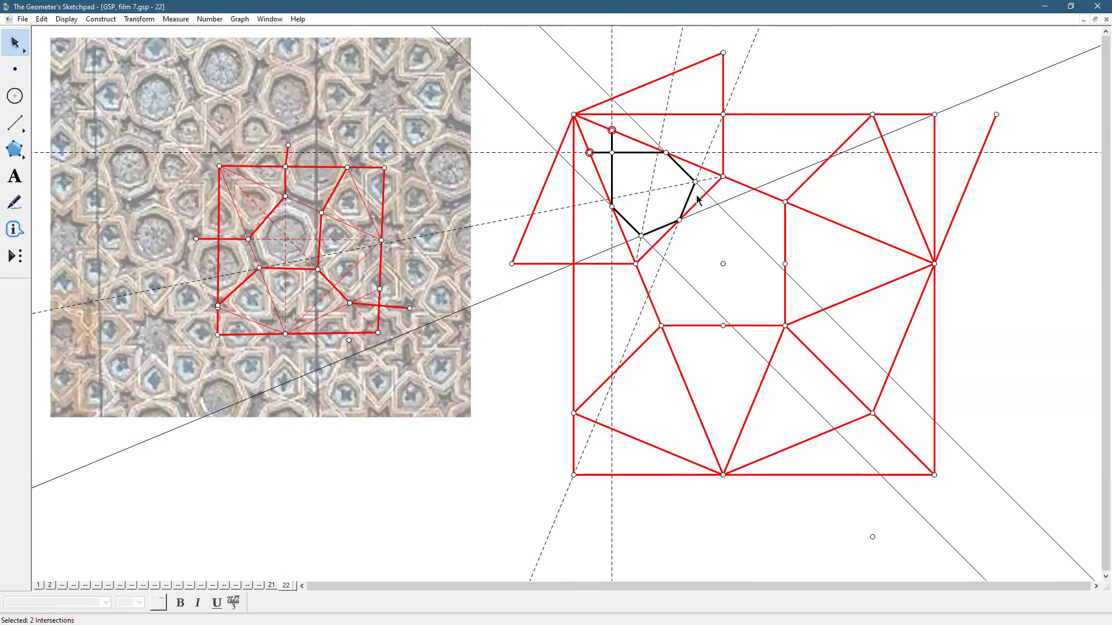
left_click(698, 198)
left_click(923, 289)
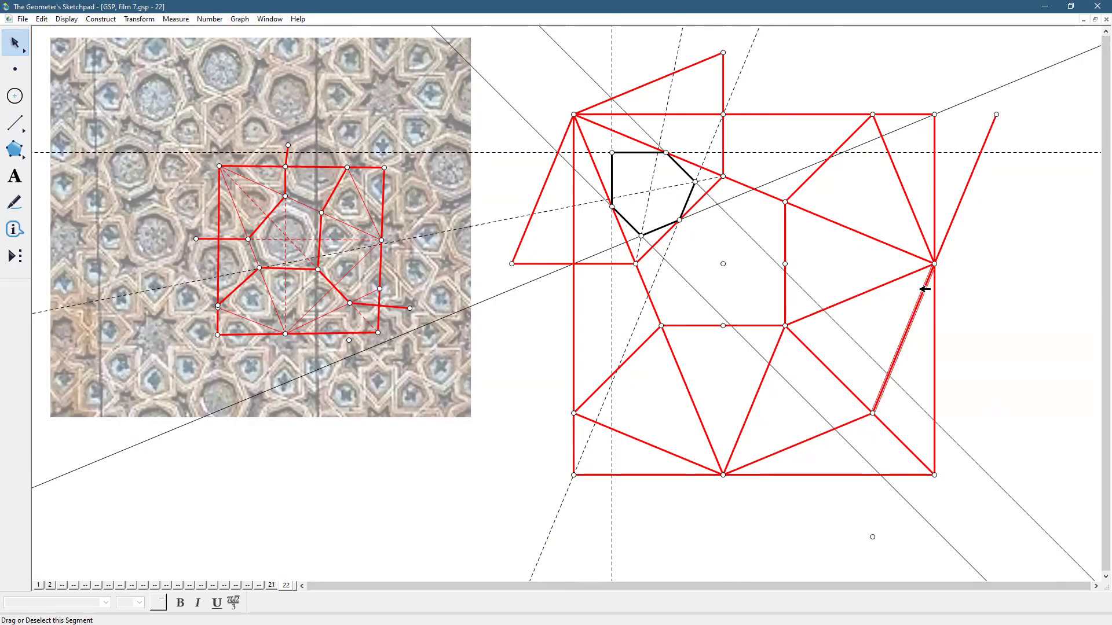
left_click(949, 299)
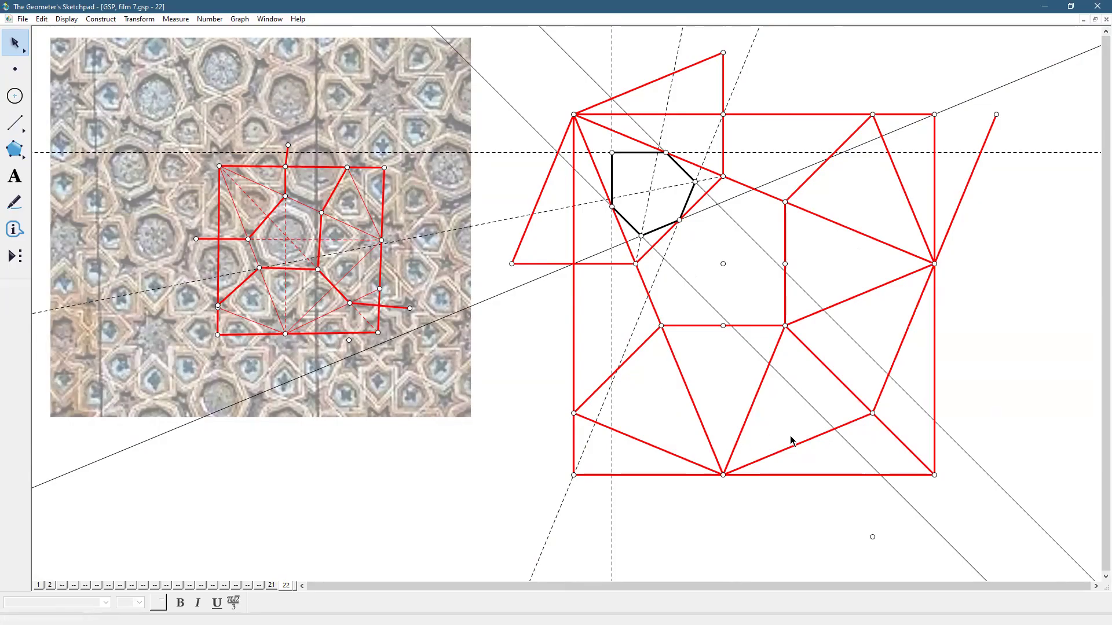
Step: Draw a horizontal segment in the empty area below the photo and colour it red
scroll(1032, 354, "down", 3)
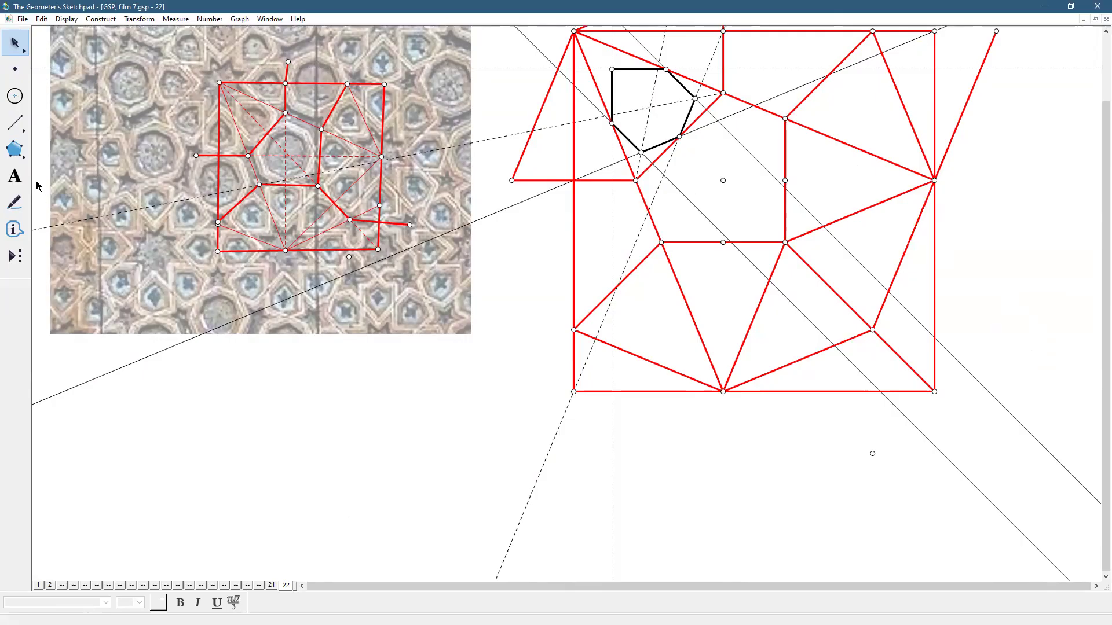
left_click(15, 123)
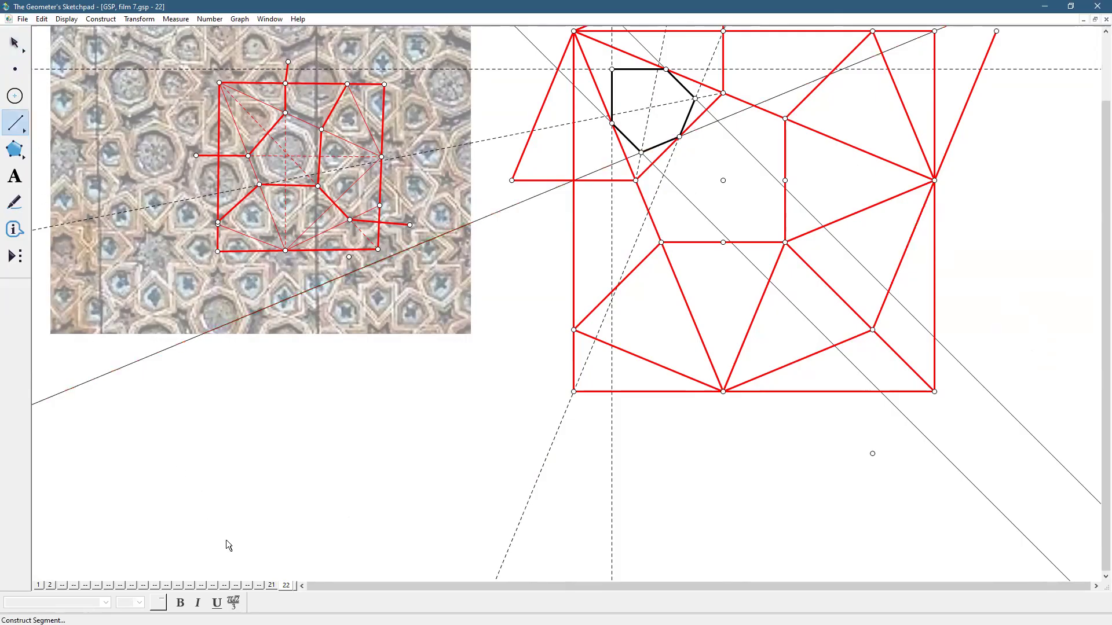
left_click_drag(254, 540, 304, 539)
left_click_drag(426, 531, 417, 531)
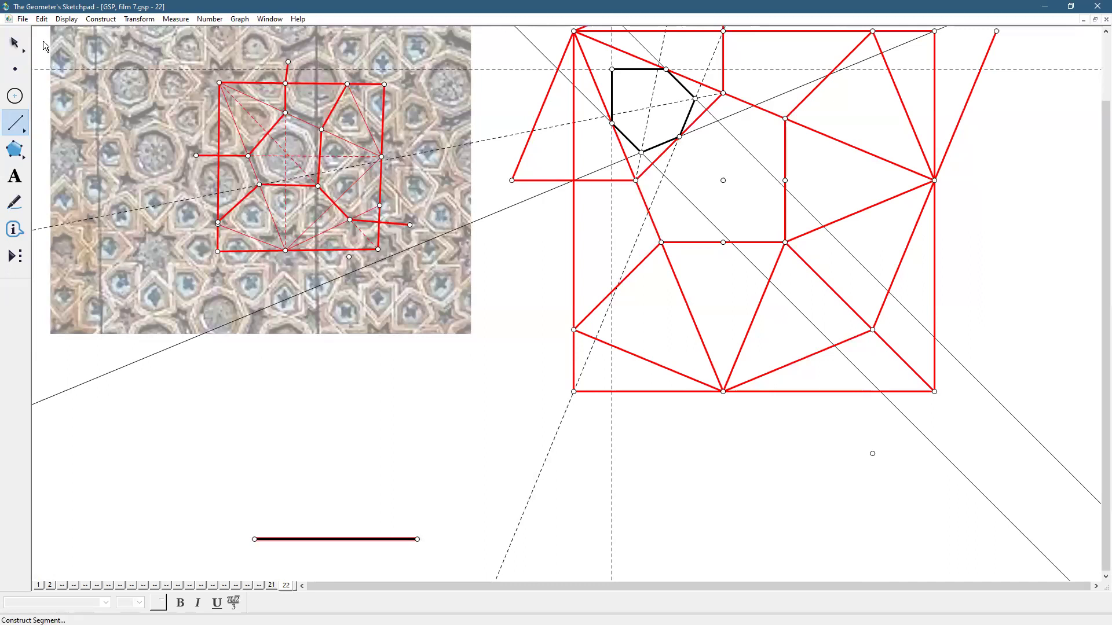
left_click(67, 19)
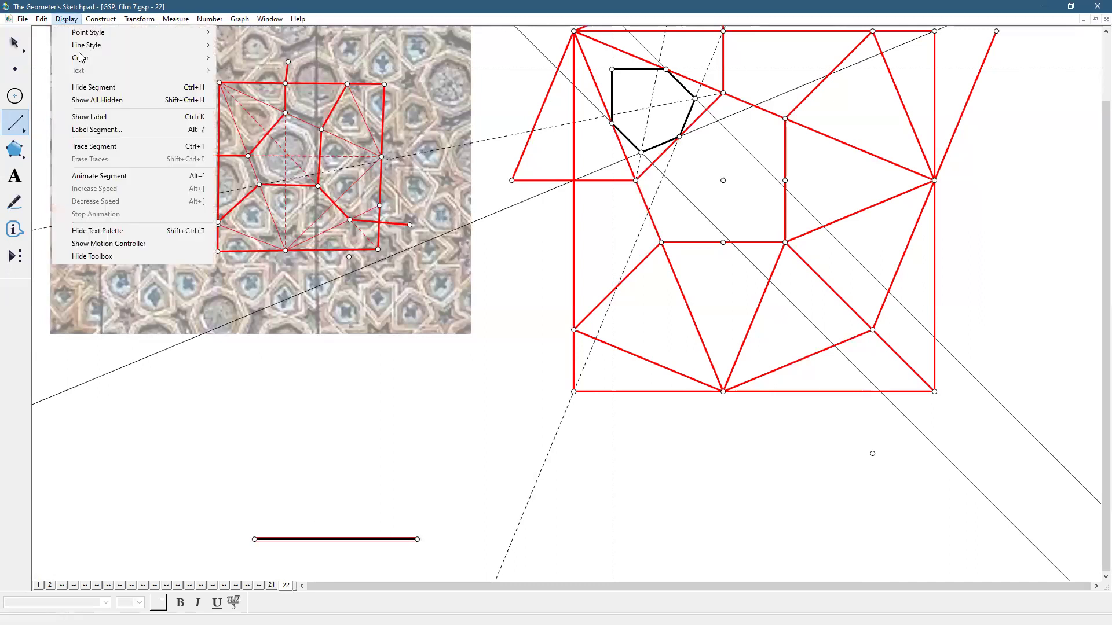
mouse_move(80, 57)
left_click(252, 69)
key("Escape")
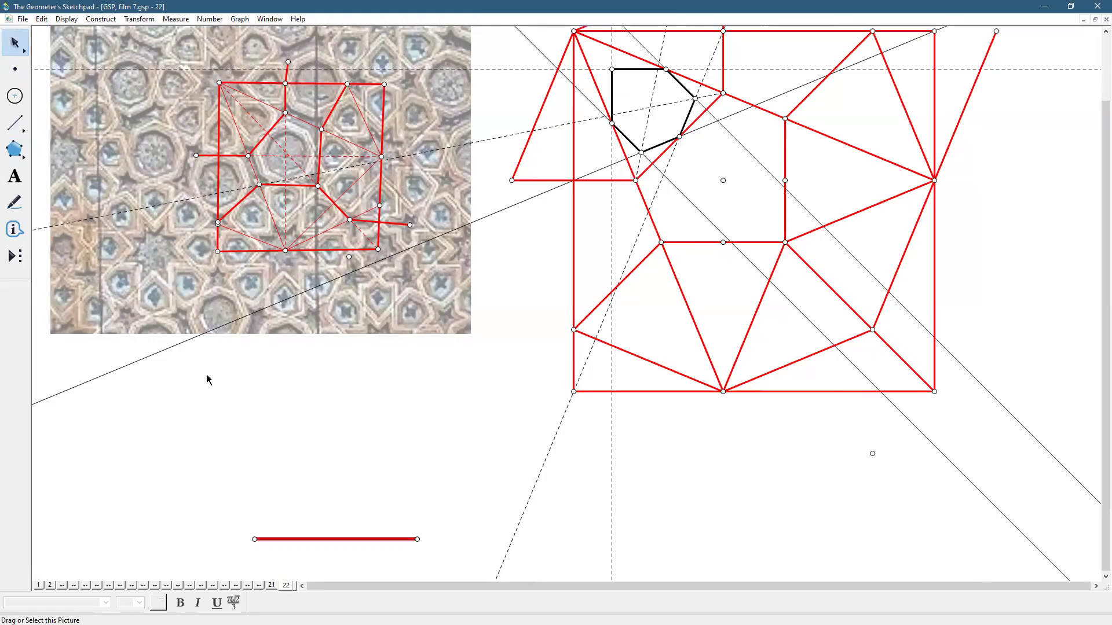
key("Escape")
Step: Construct perpendicular lines to the new red segment through both of its end points
left_click_drag(238, 516, 475, 566)
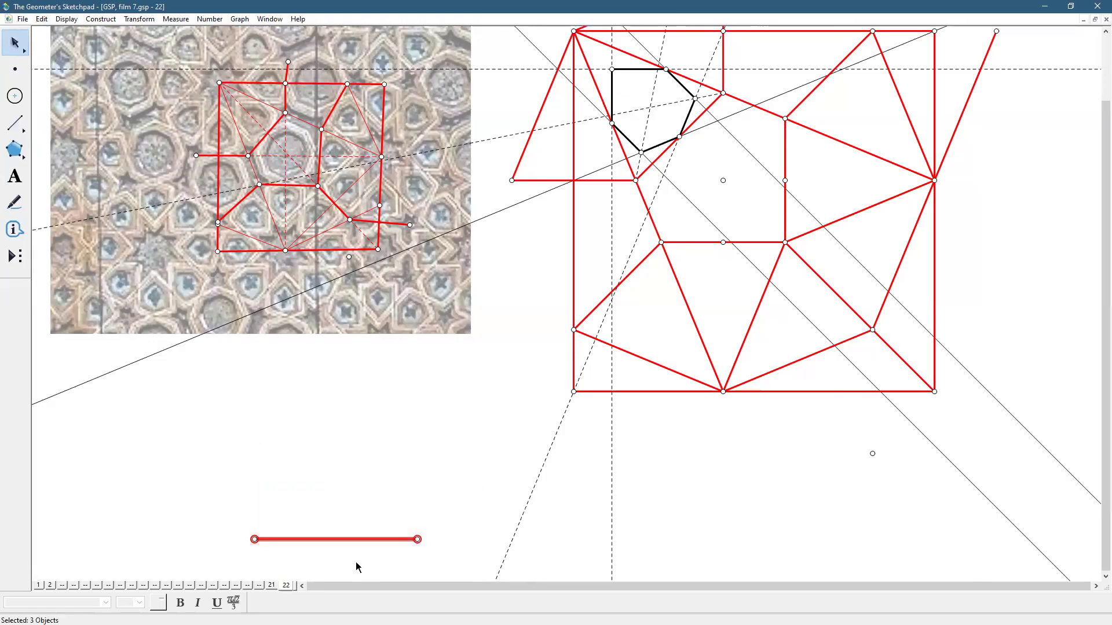
left_click(97, 19)
left_click(118, 126)
left_click(476, 435)
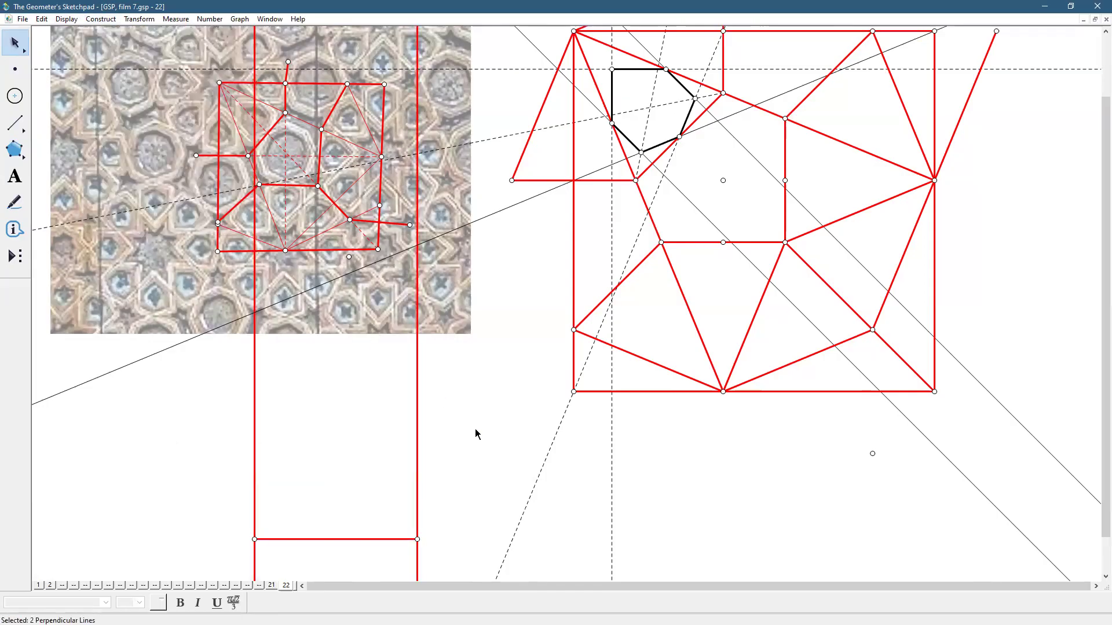
Step: Rotate the right perpendicular line by 90.0/4 degrees about the segment's right end point
left_click(417, 510)
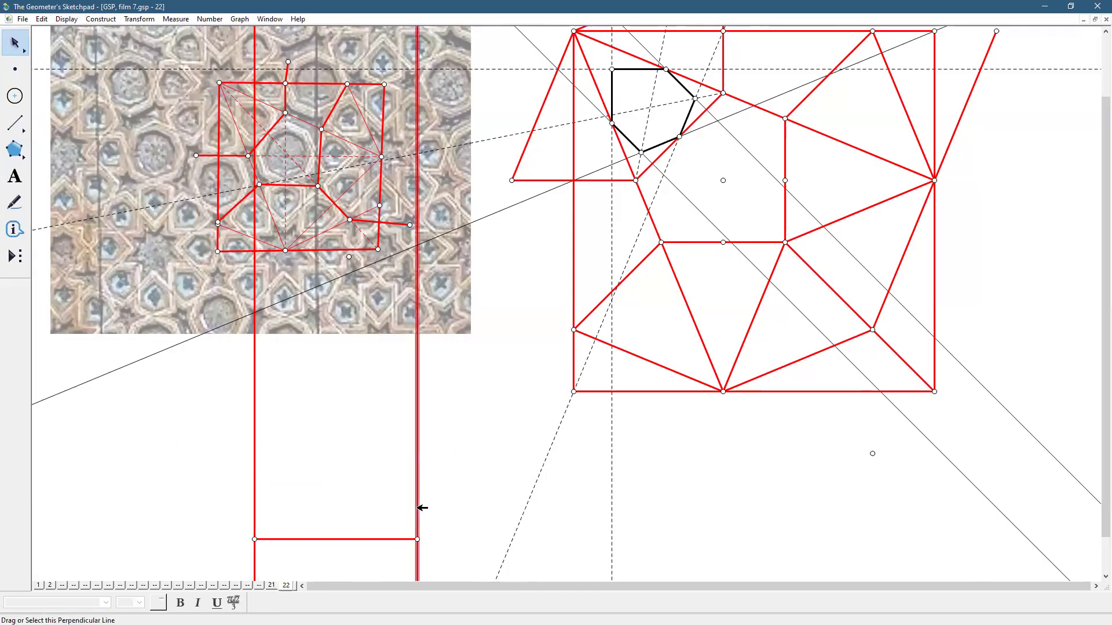
left_click(141, 20)
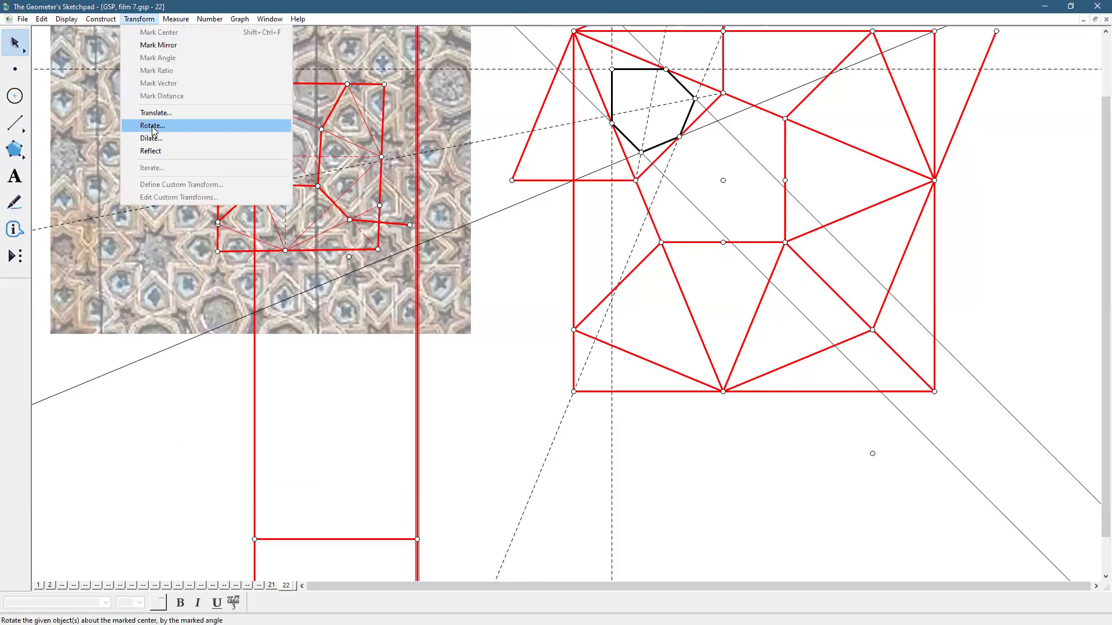
left_click(153, 126)
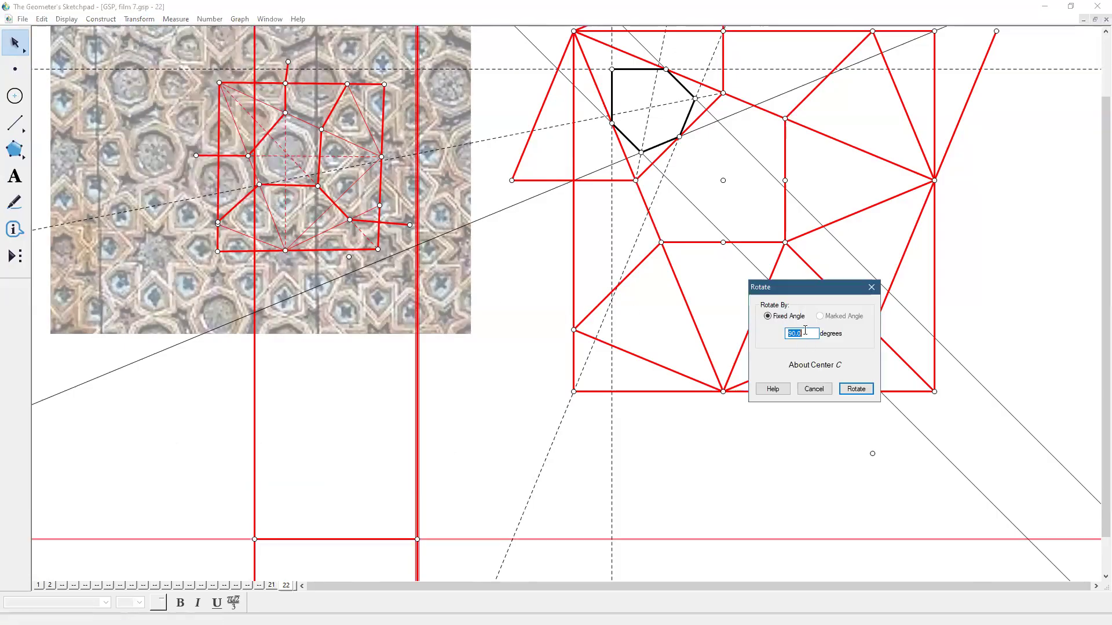
type("/")
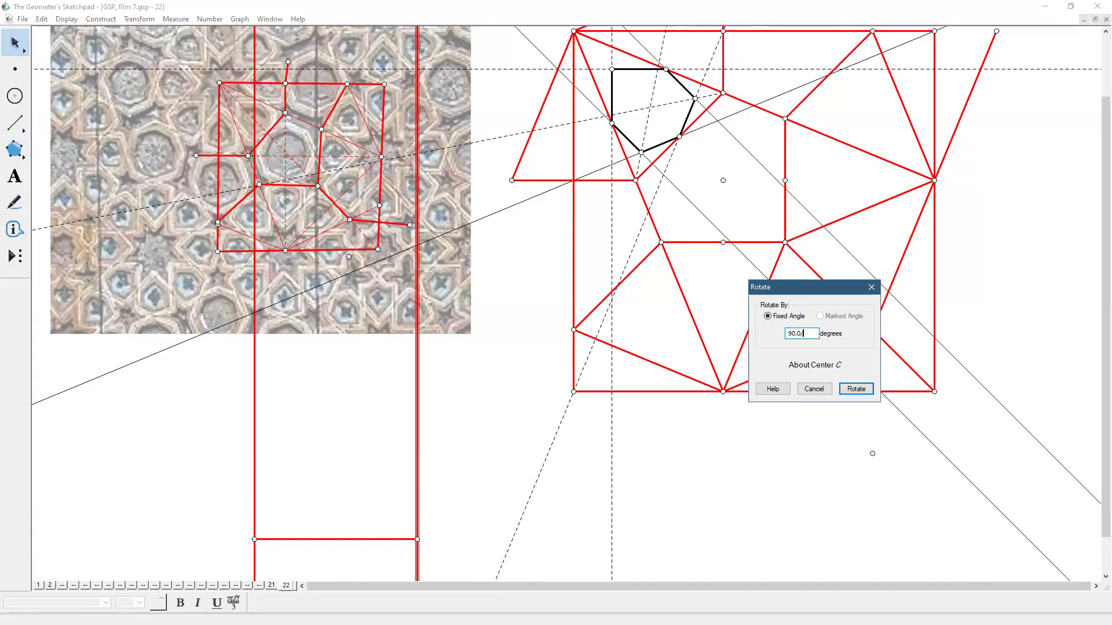
type("4")
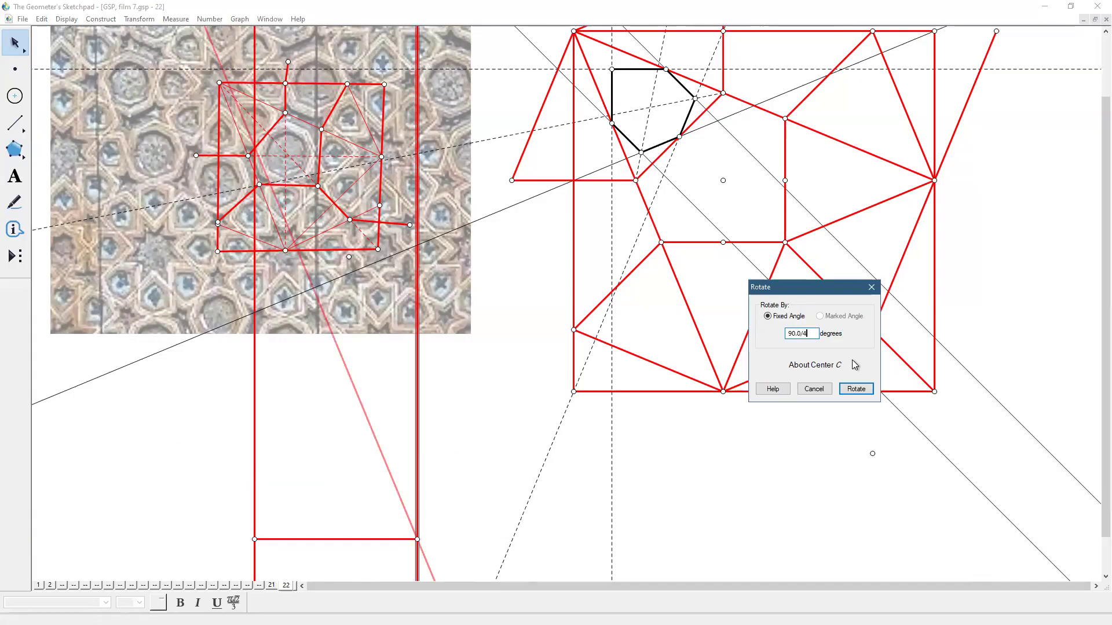
left_click(858, 388)
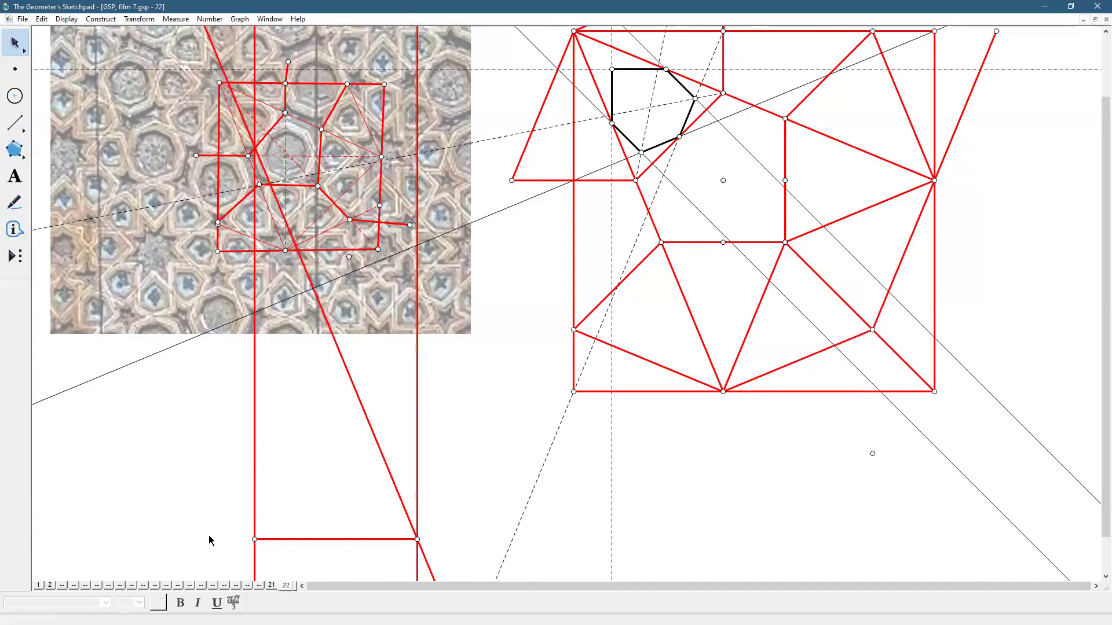
Step: Rotate the perpendicular line at the helper segment's left end by -22.5 degrees about that end point
left_click(256, 526)
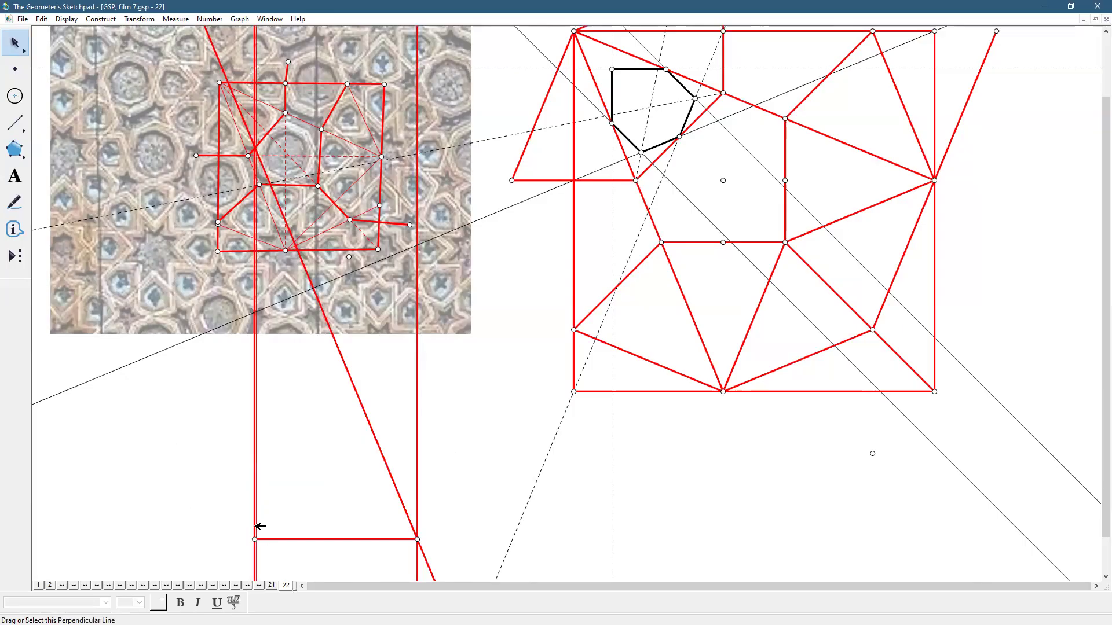
left_click(138, 19)
left_click(148, 127)
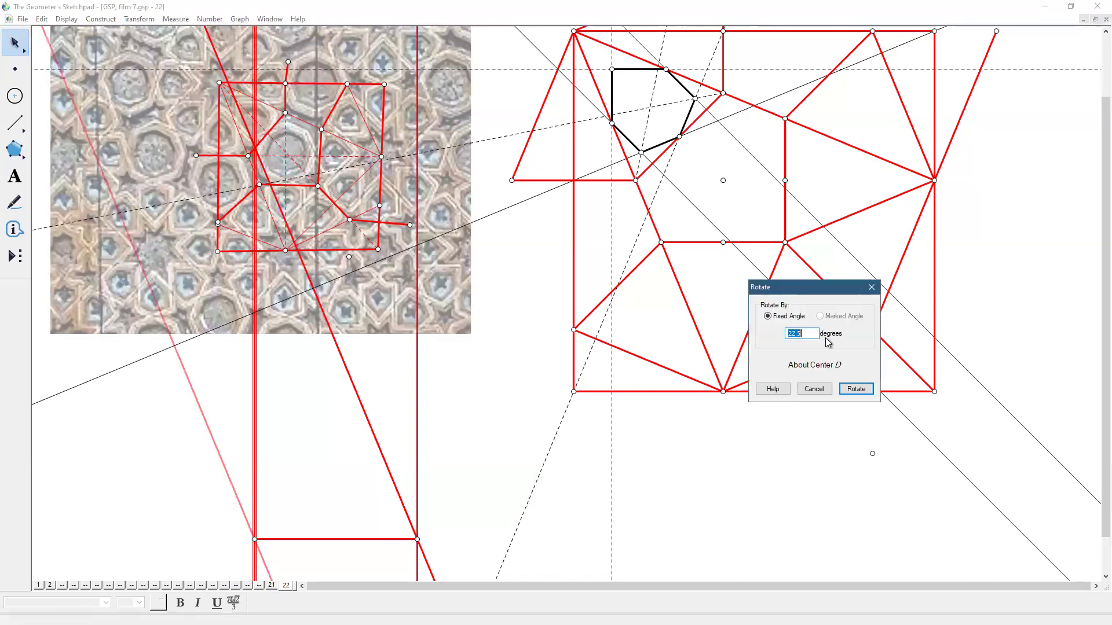
left_click(789, 333)
type("-")
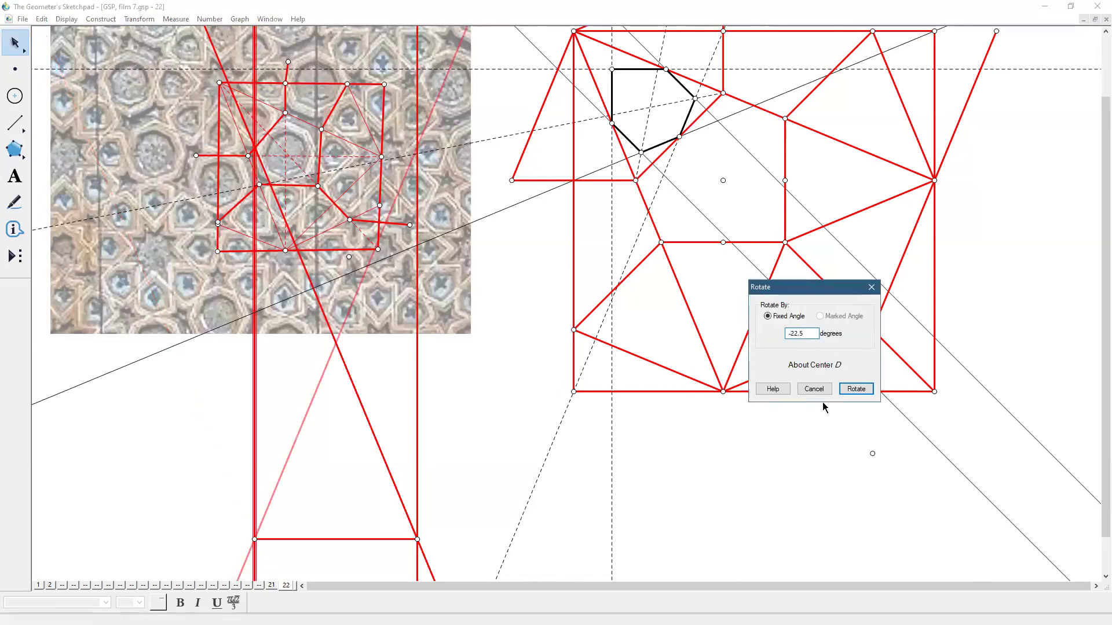
left_click(863, 390)
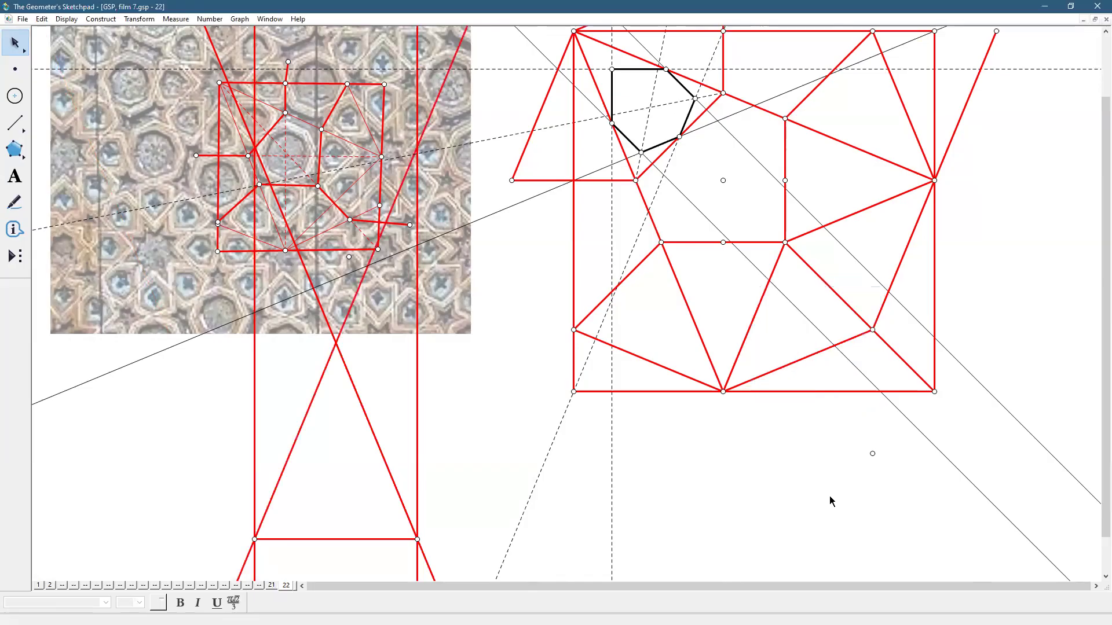
Step: Construct the intersection point of the two rotated lines and hide both them and the two perpendicular lines
left_click(336, 343)
left_click_drag(201, 428, 460, 447)
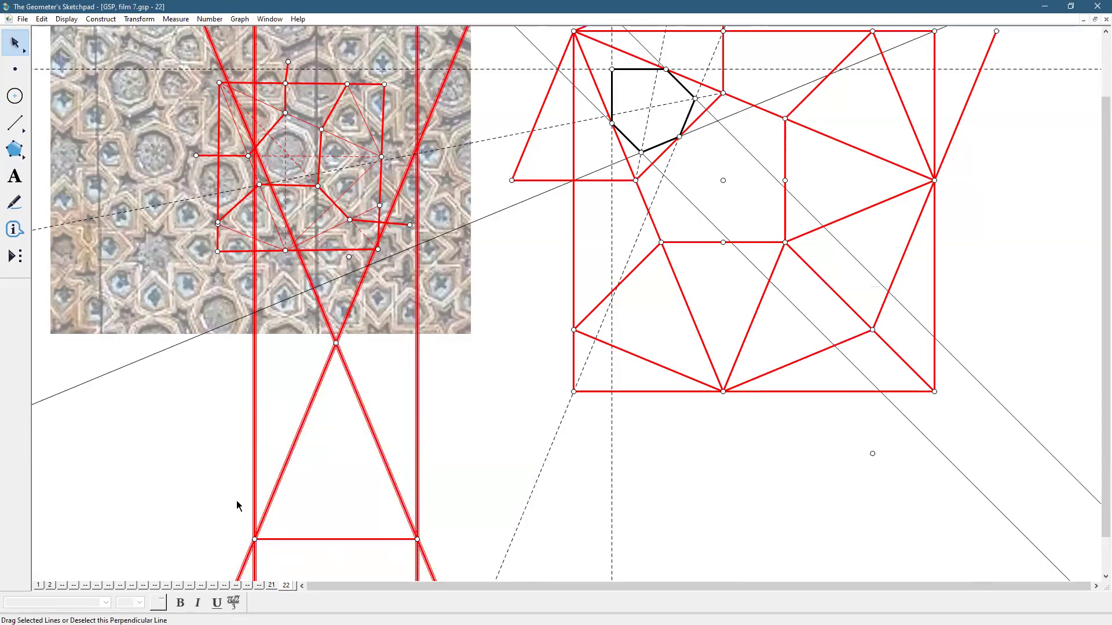
left_click(67, 19)
left_click(90, 87)
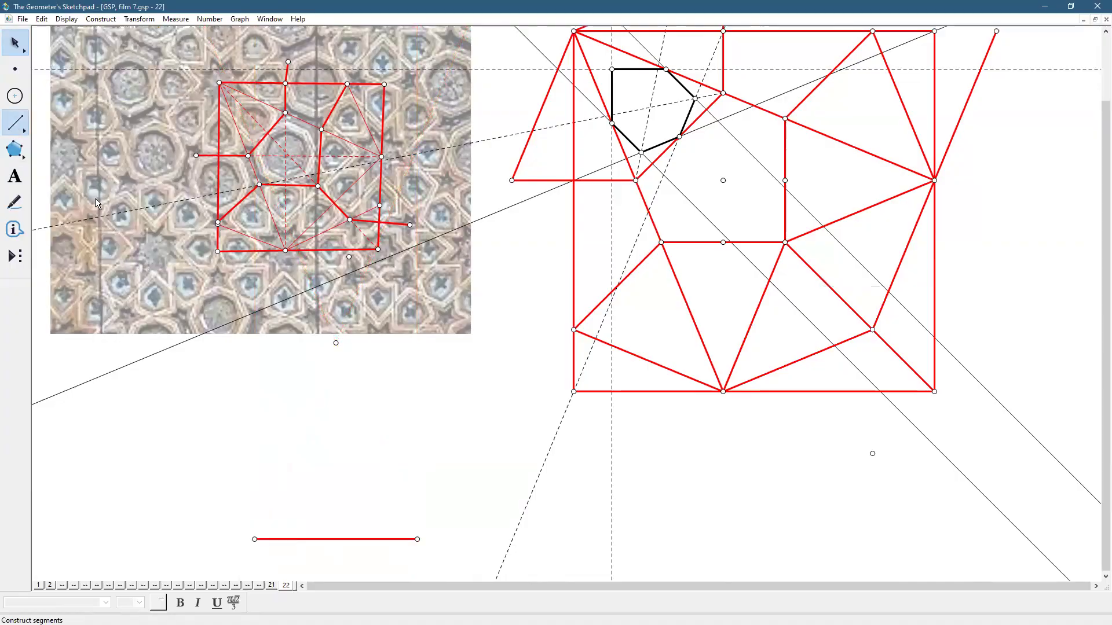
Step: Draw two segments from the intersection point to the ends of the helper segment, closing the triangle
left_click(15, 123)
left_click_drag(336, 343, 255, 539)
left_click_drag(336, 343, 417, 539)
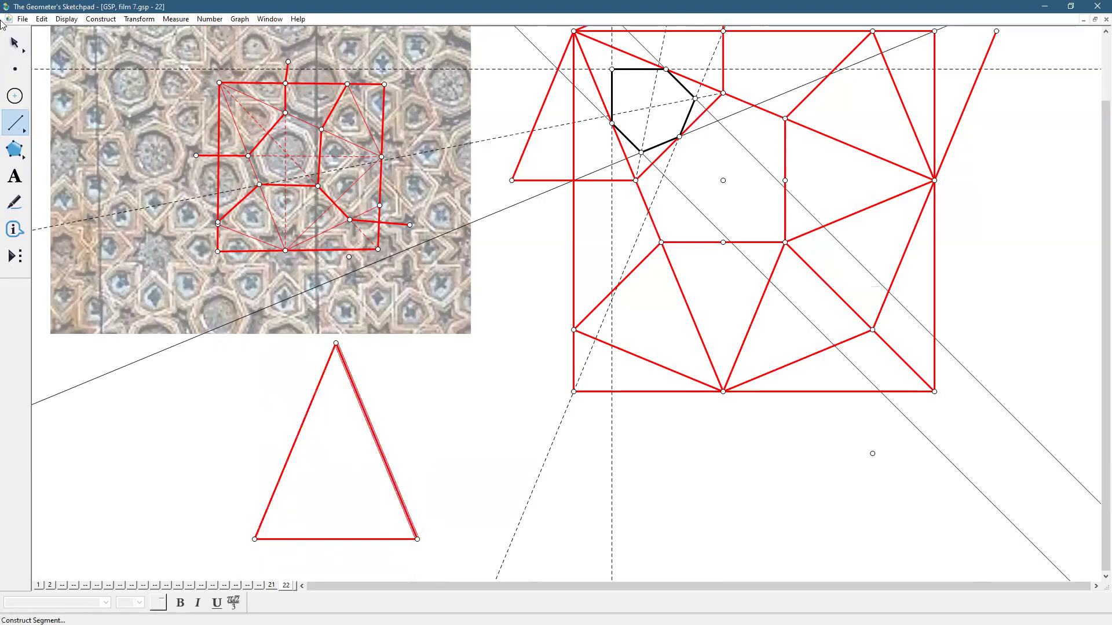
left_click(15, 42)
left_click(434, 401)
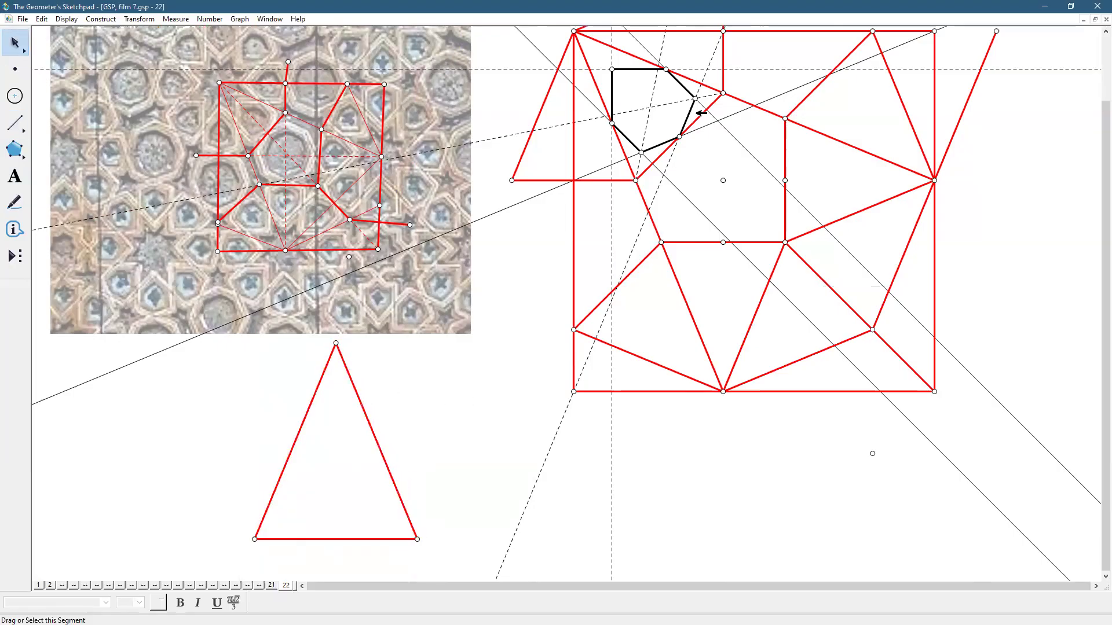
Step: Construct the midpoint of the triangle's base and join it to the apex with a segment
left_click(356, 539)
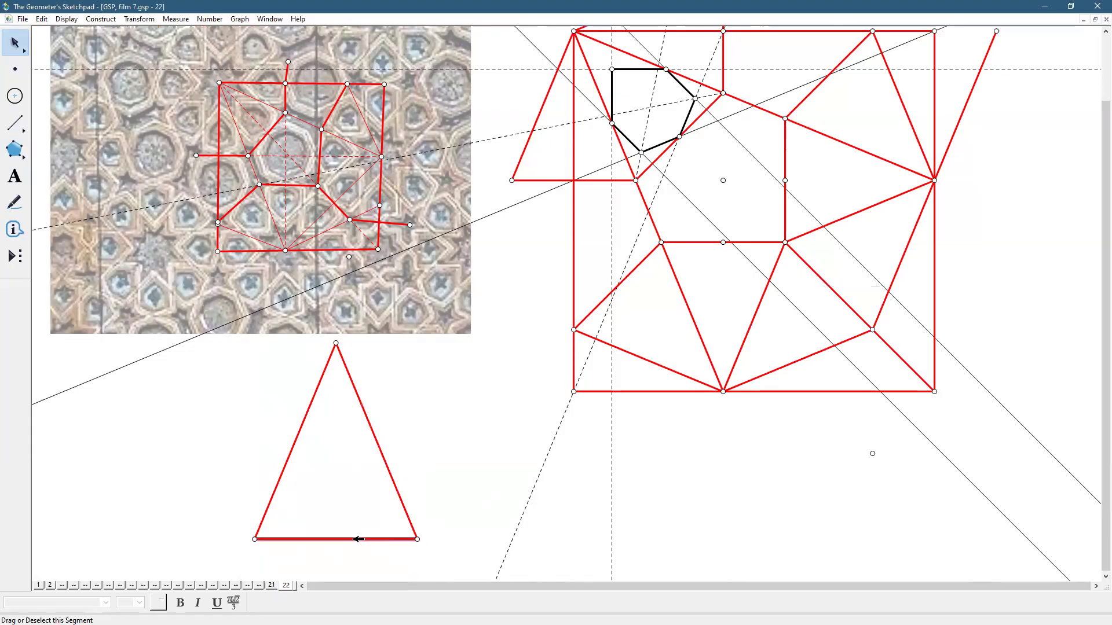
left_click(99, 19)
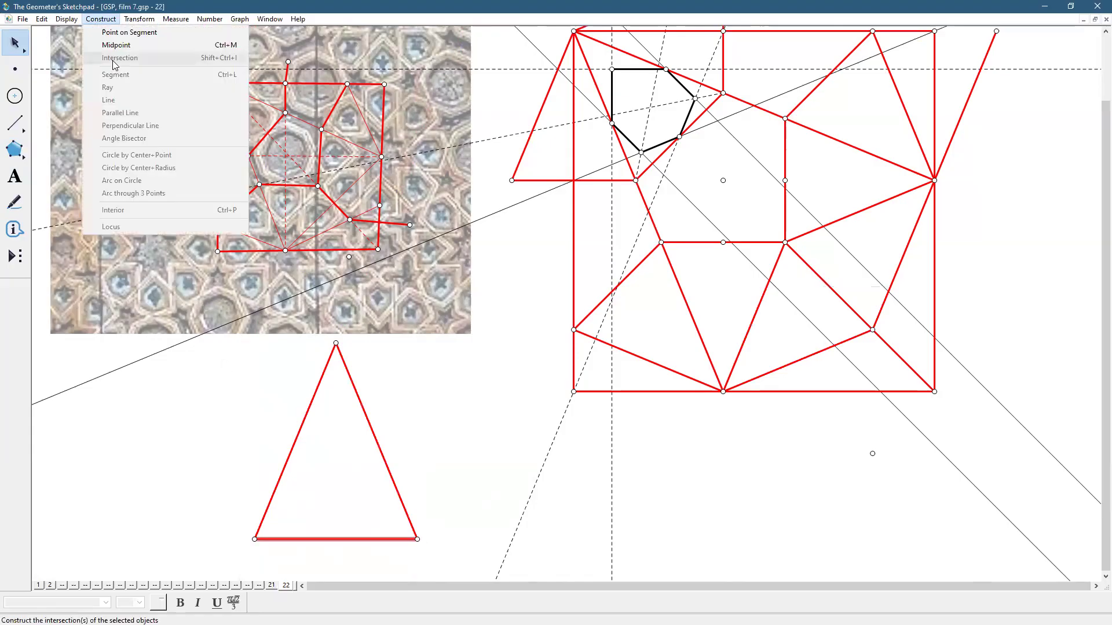
left_click(113, 44)
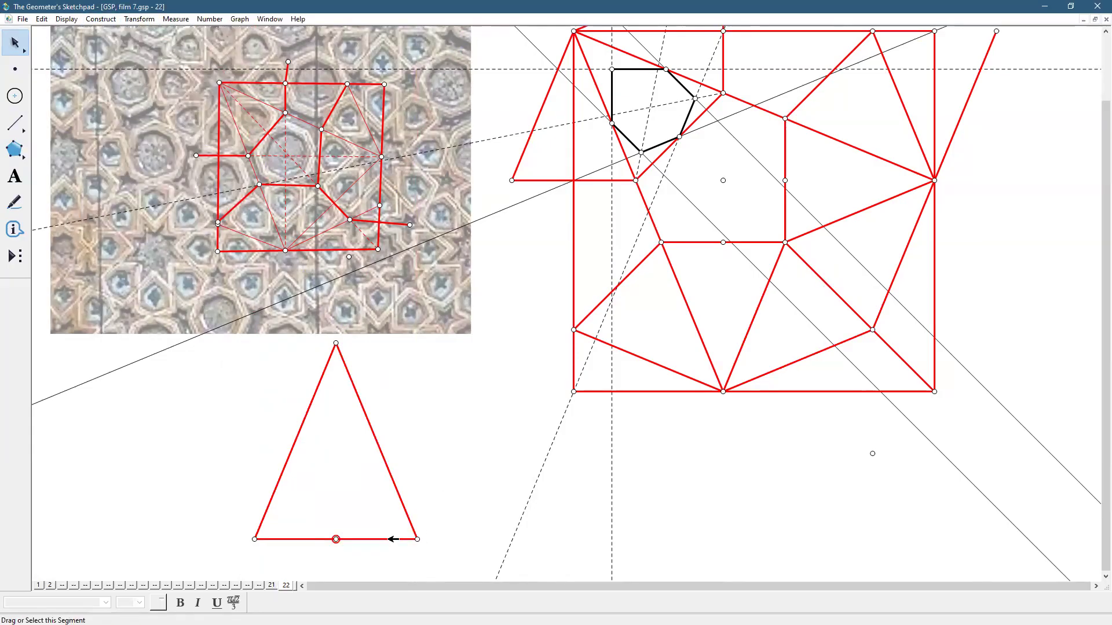
left_click(15, 123)
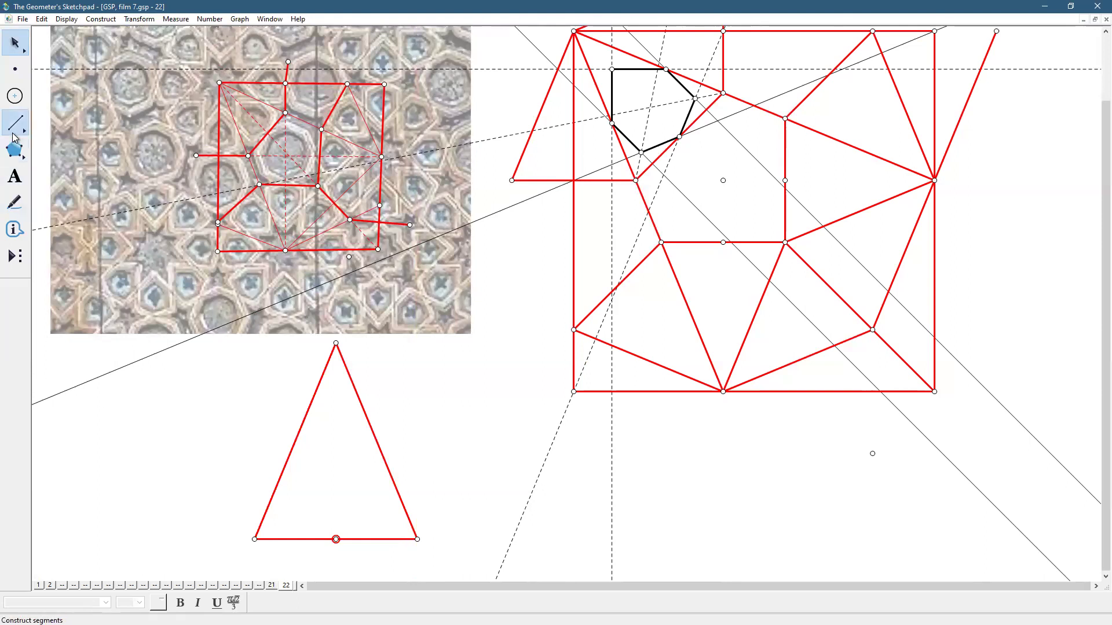
left_click_drag(336, 344, 336, 539)
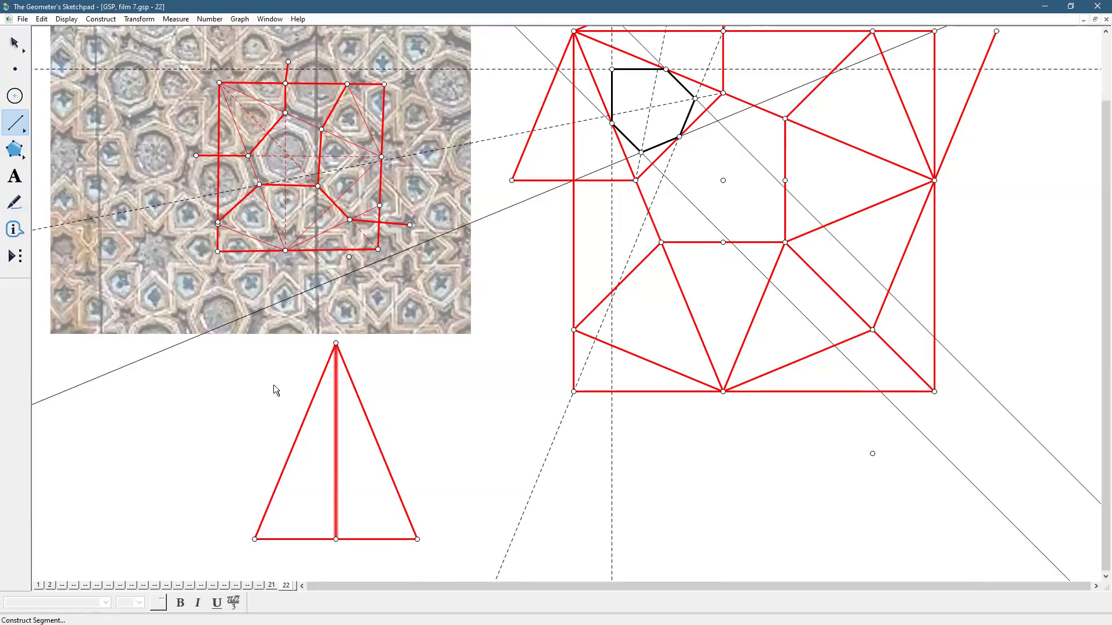
Step: Set the line style of the triangle's central segment to Thin
left_click(64, 19)
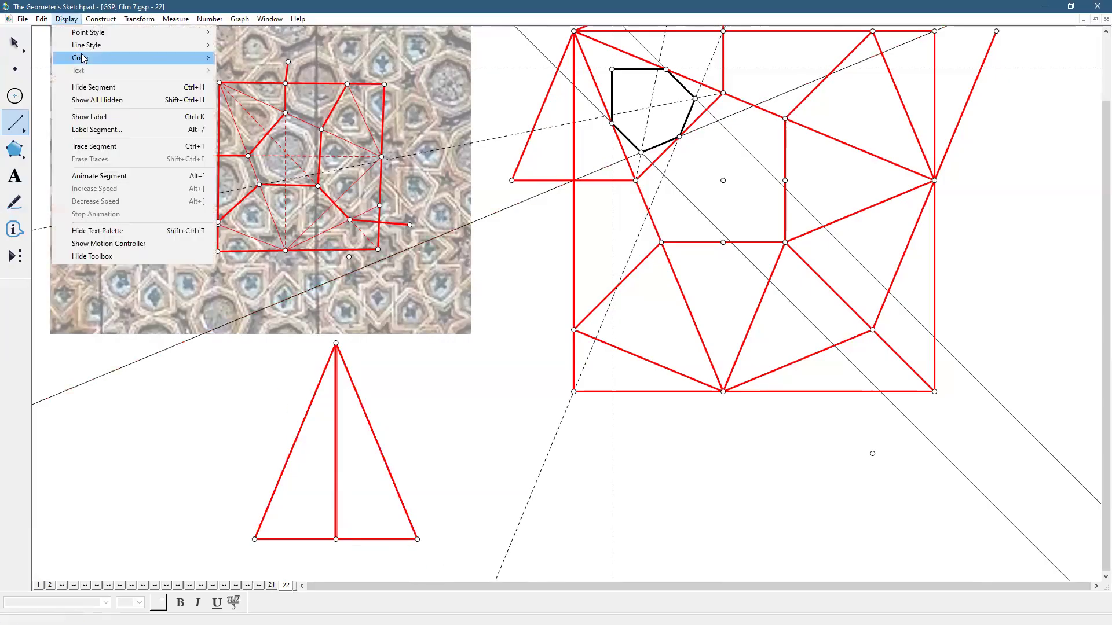
mouse_move(83, 46)
left_click(243, 58)
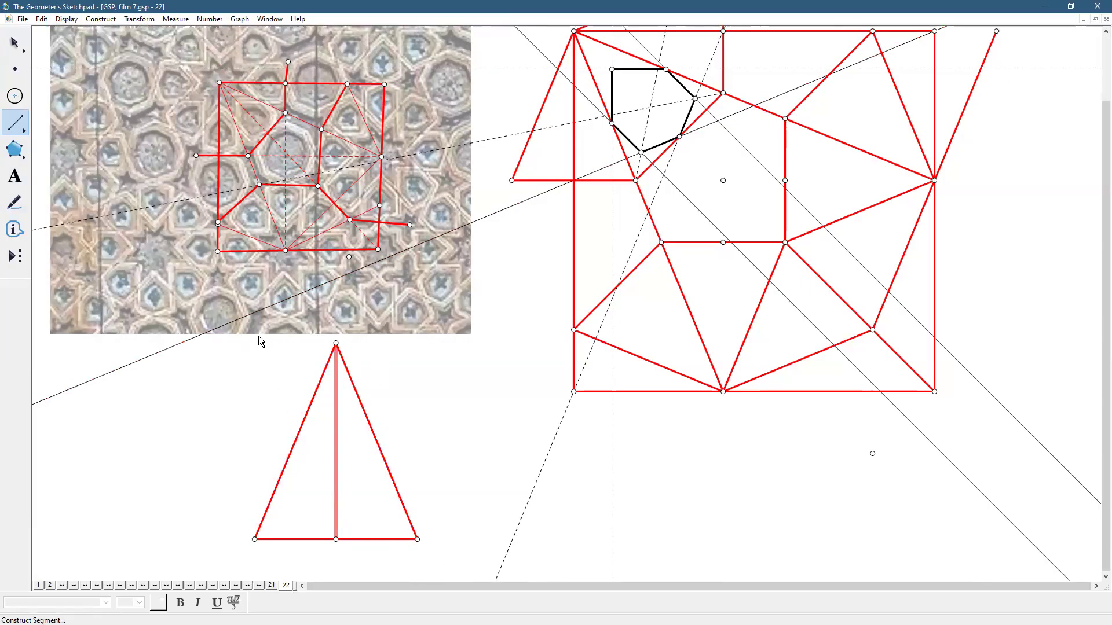
left_click(15, 44)
left_click(508, 415)
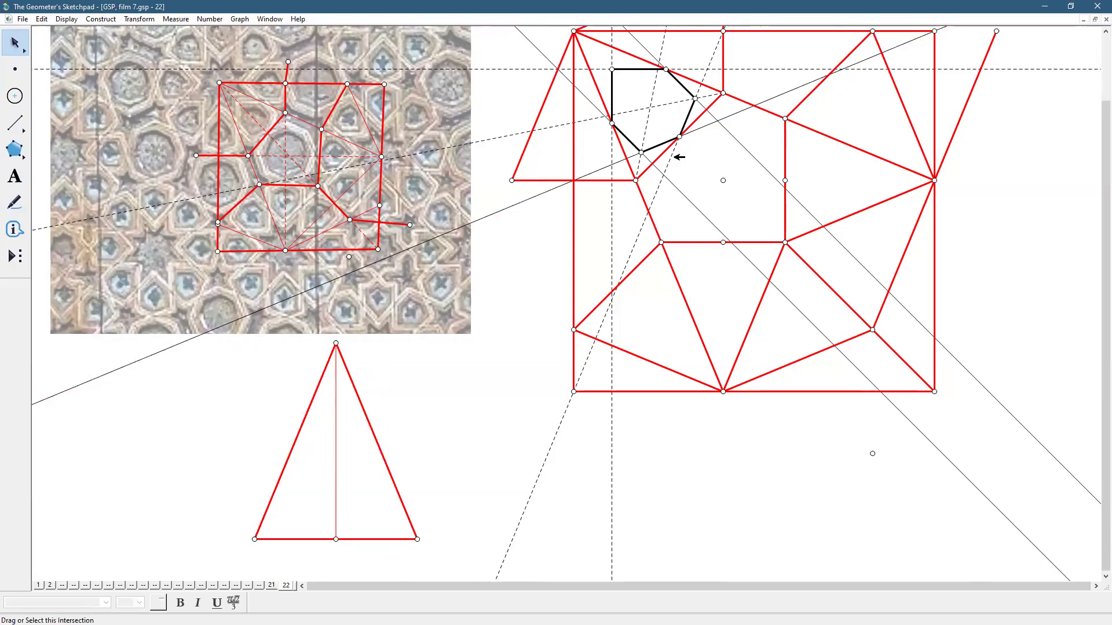
Step: Construct a perpendicular to the triangle's right side through the base midpoint and colour it black
left_click(669, 165)
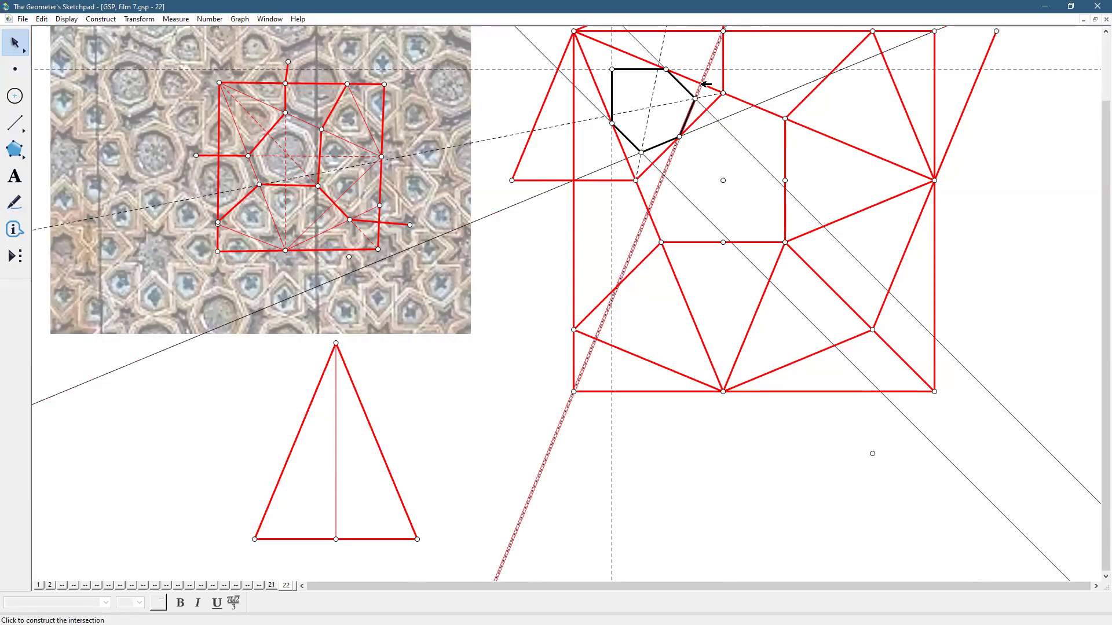
left_click(423, 508)
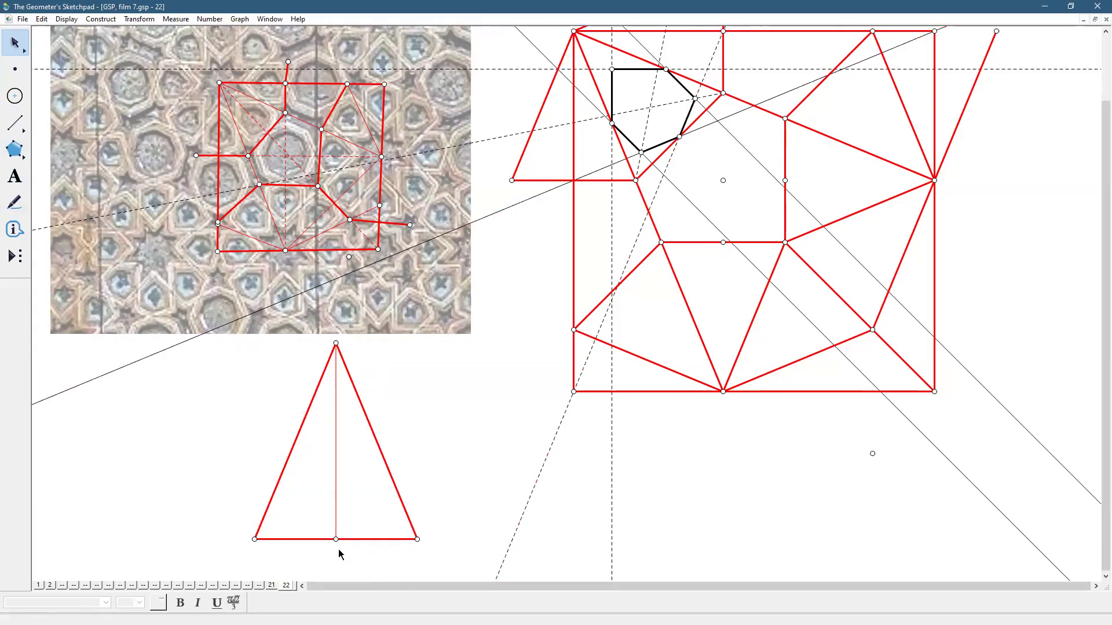
left_click(336, 539)
left_click(397, 490)
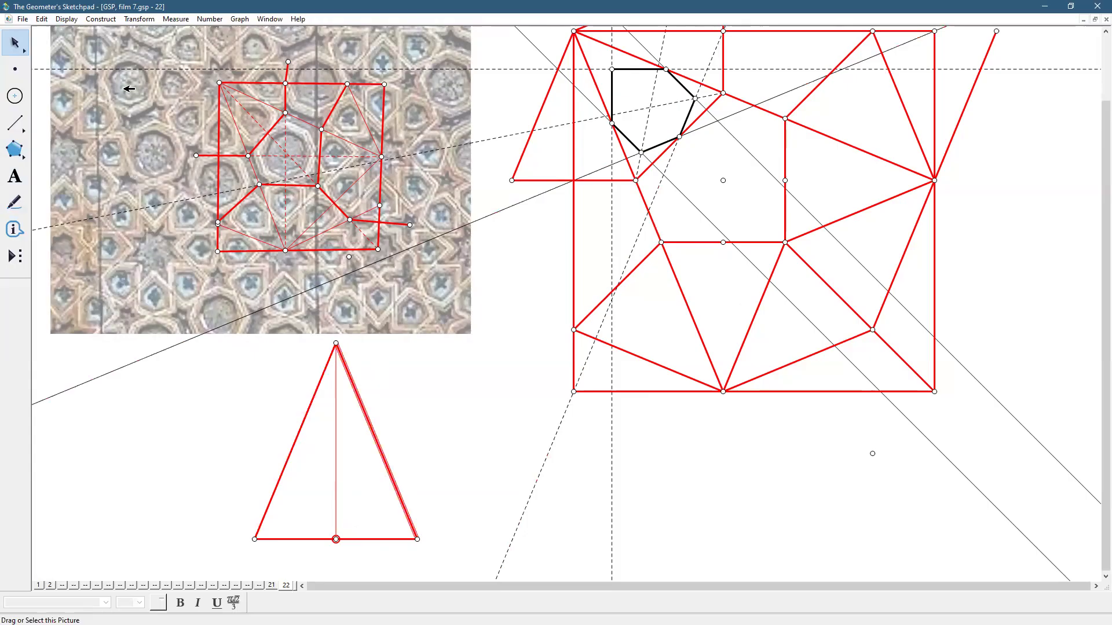
left_click(100, 19)
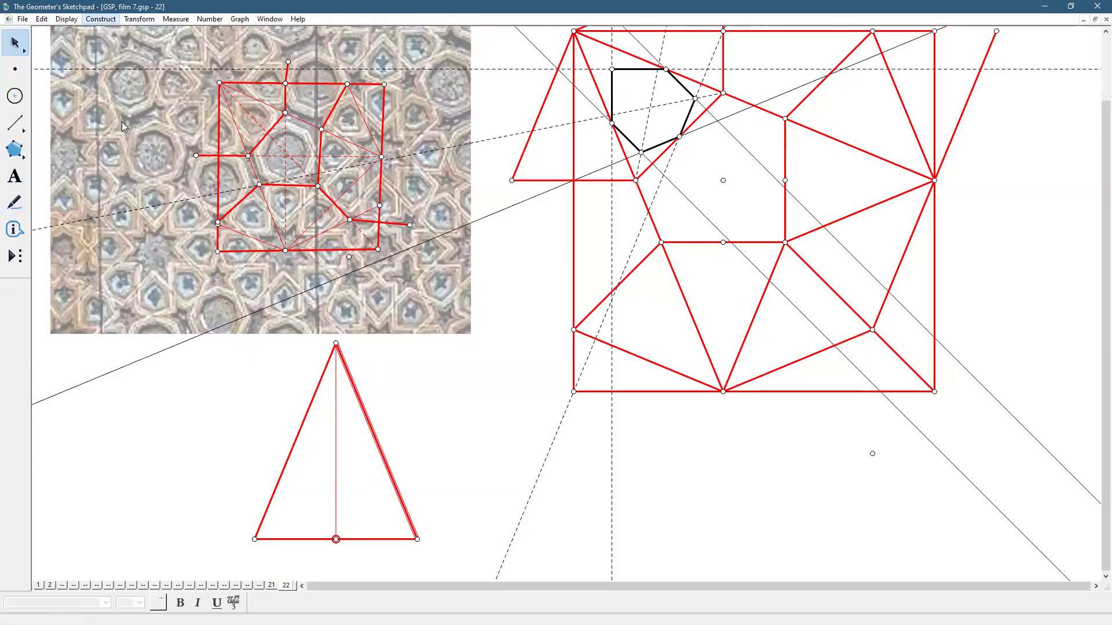
left_click(124, 116)
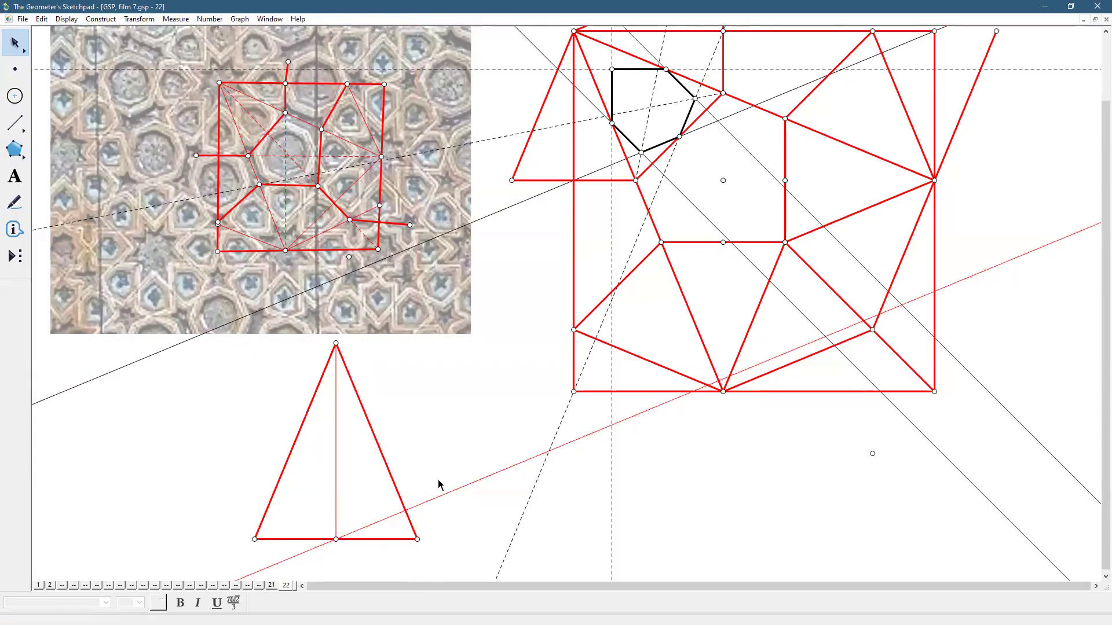
left_click(65, 20)
left_click(322, 133)
left_click(429, 323)
left_click(459, 434)
Step: Construct the bisector of the triangle's lower-right angle and give it a dashed line style
left_click(335, 343)
left_click(417, 539)
left_click(340, 539)
left_click(101, 19)
left_click(116, 142)
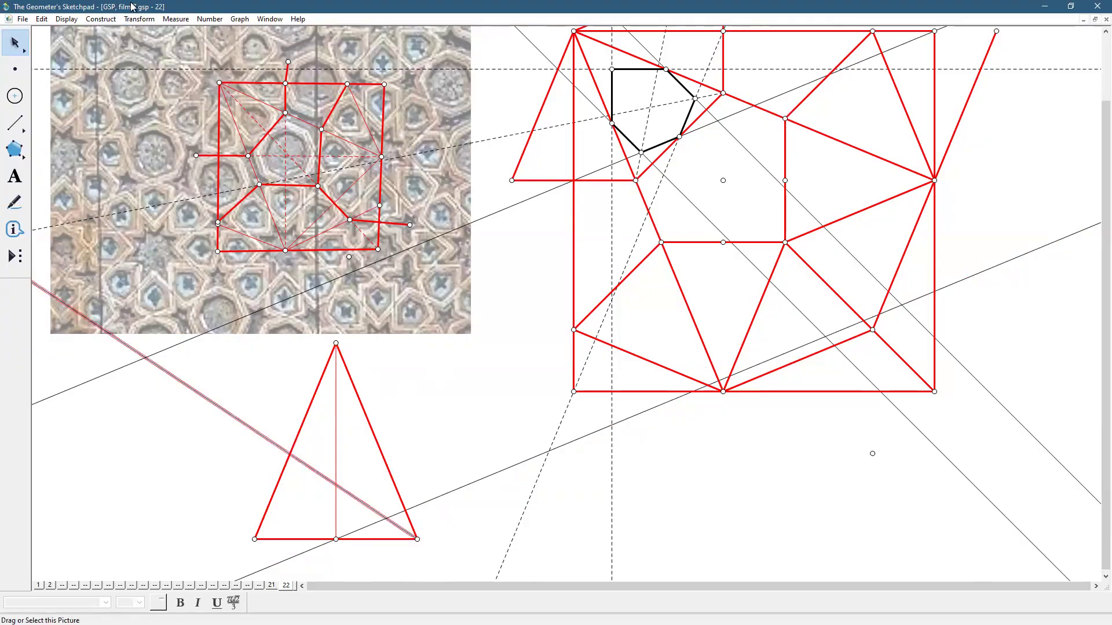
left_click(77, 21)
mouse_move(91, 46)
left_click(295, 114)
left_click(435, 380)
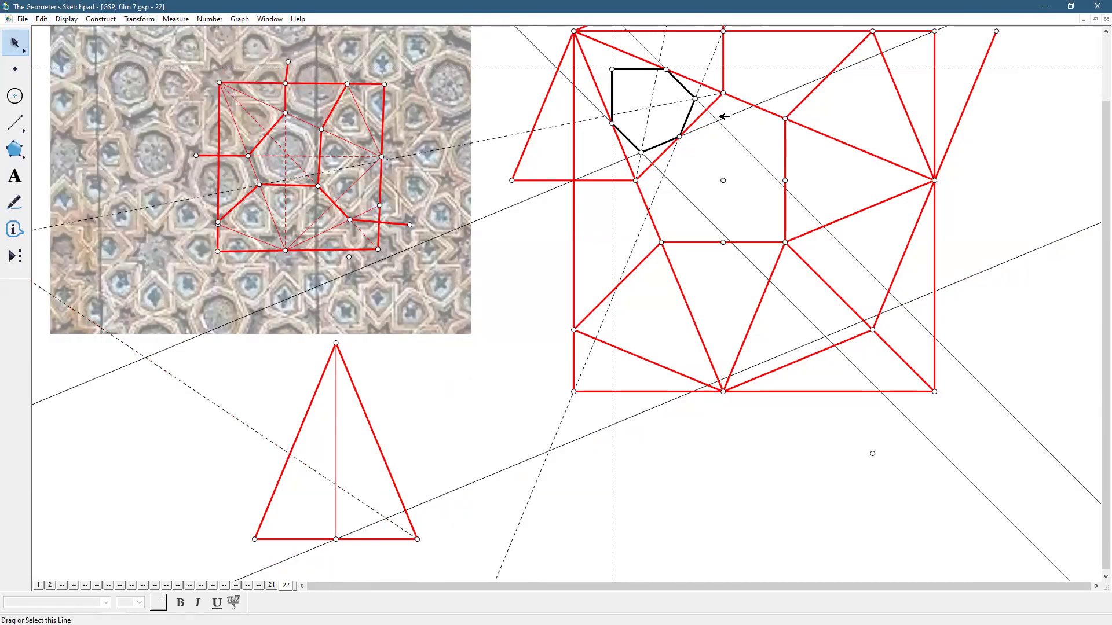
Step: Reflect the black perpendicular across the dashed bisector, and reflect the resulting vertical line across the triangle's right side
double_click(358, 504)
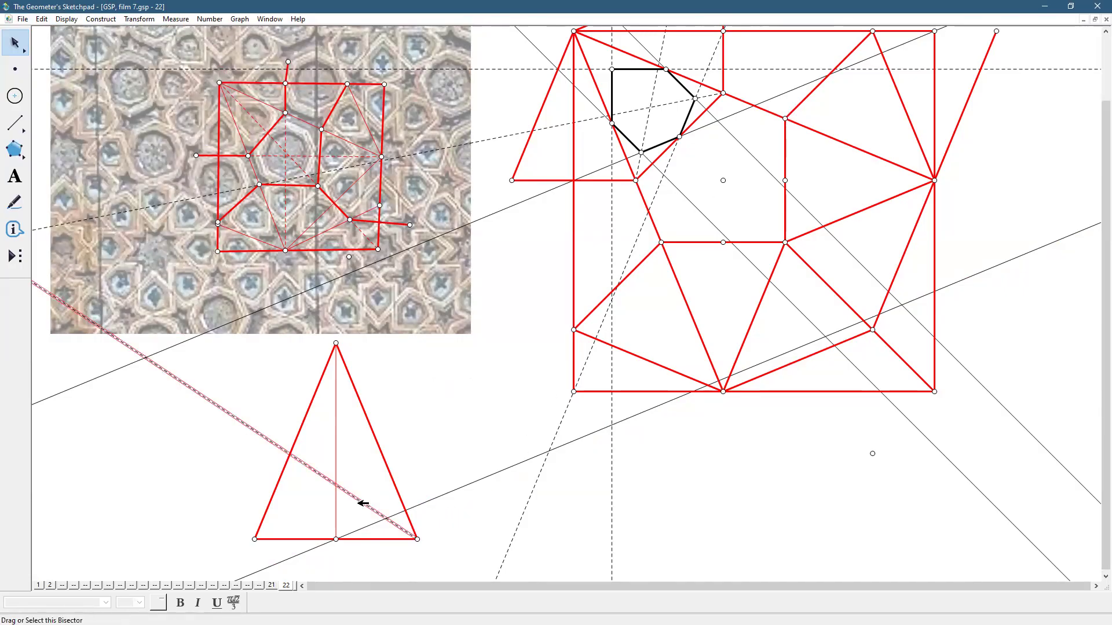
left_click(447, 495)
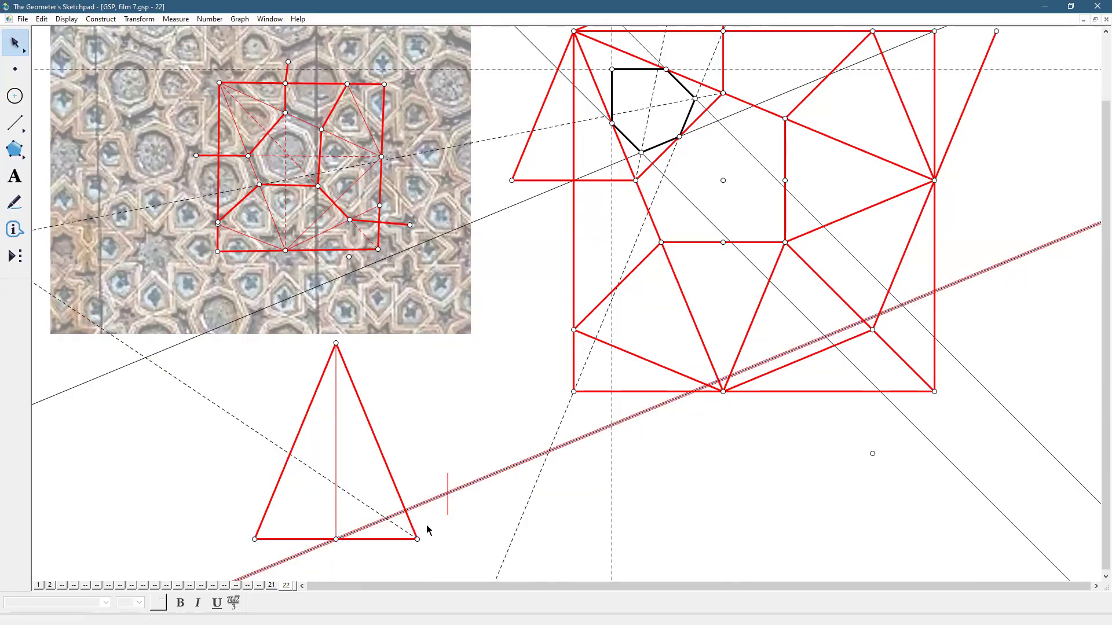
left_click(129, 19)
left_click(152, 150)
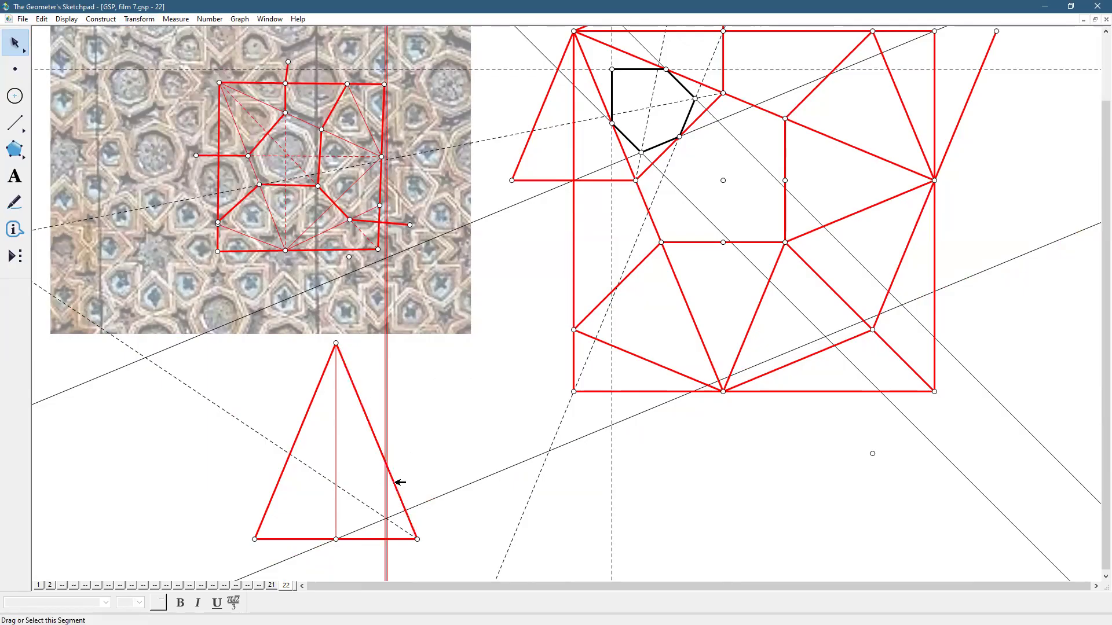
left_click(134, 21)
left_click(156, 151)
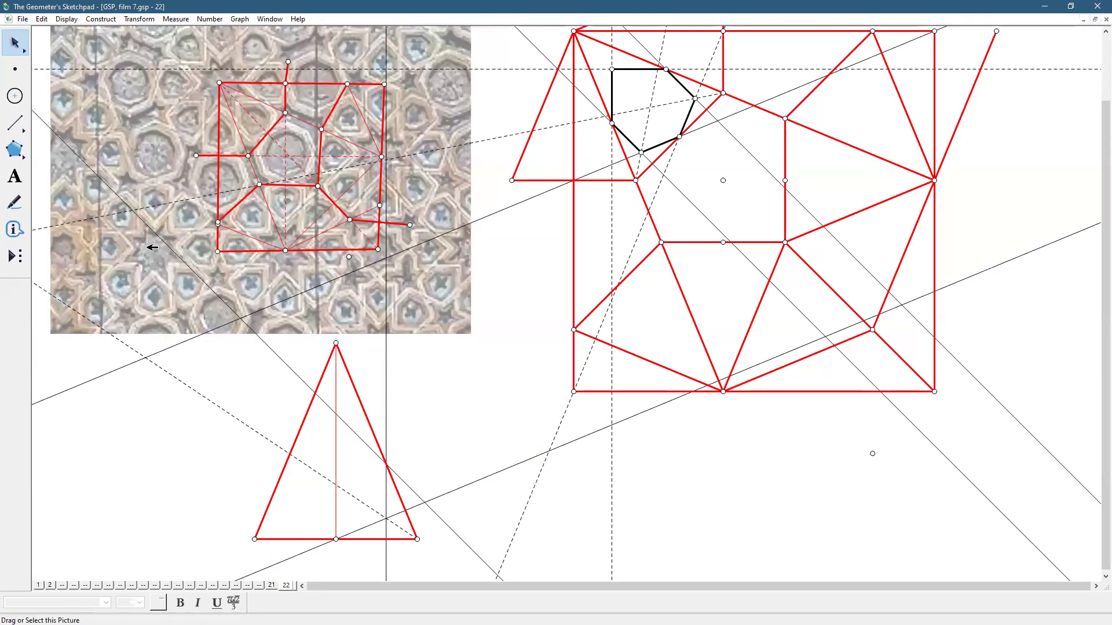
Step: Draw a segment along the twice-reflected slanting line from the triangle's centre line to its right side
left_click(15, 123)
left_click(222, 326)
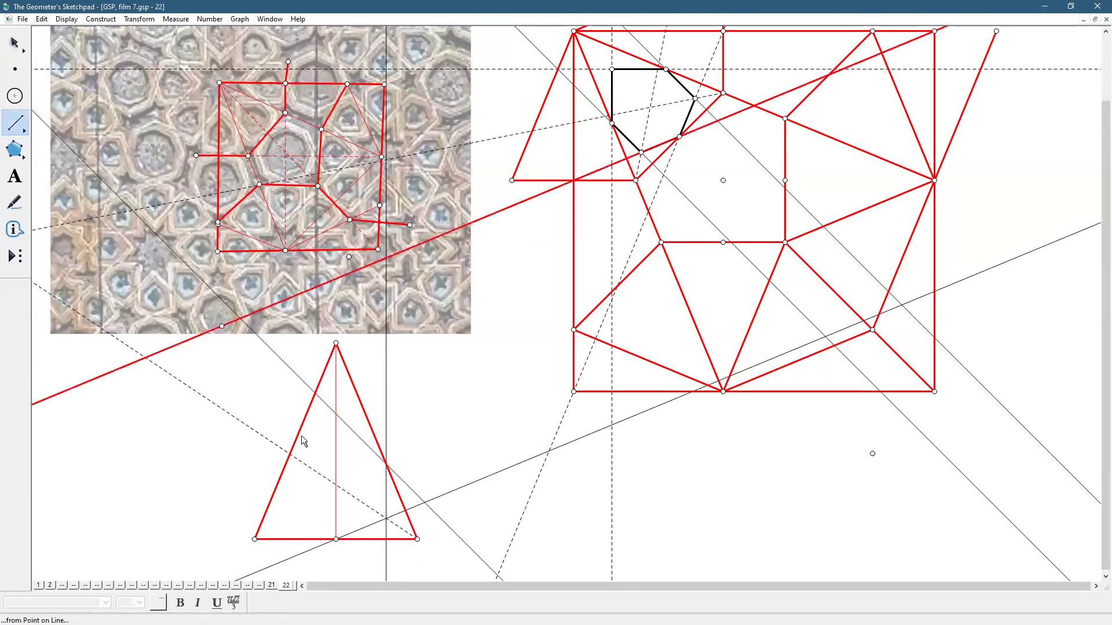
left_click(336, 414)
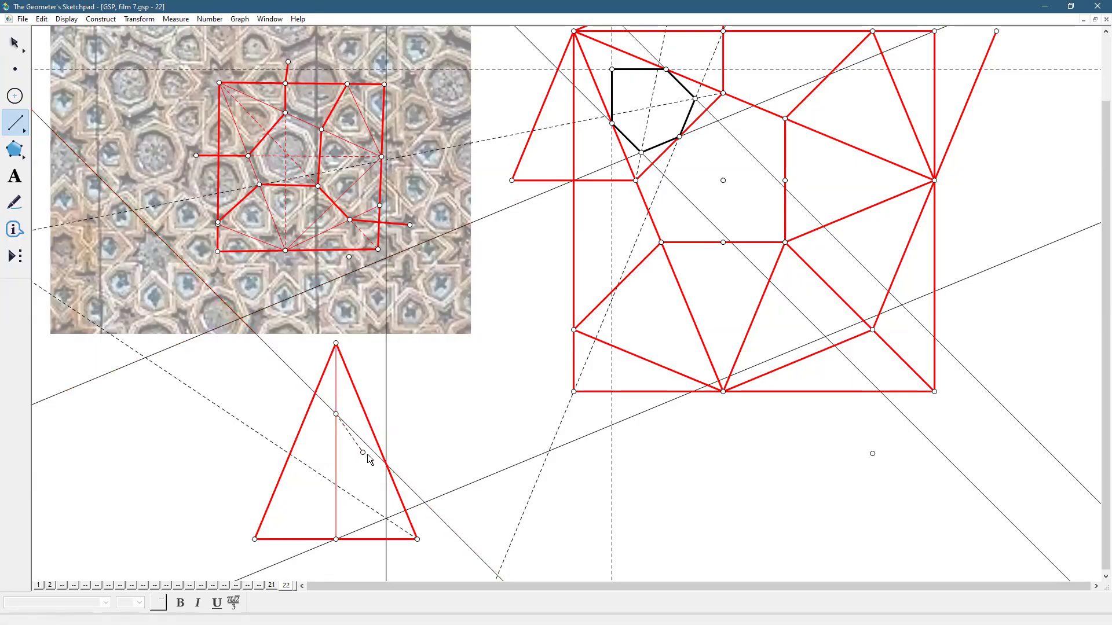
left_click(387, 464)
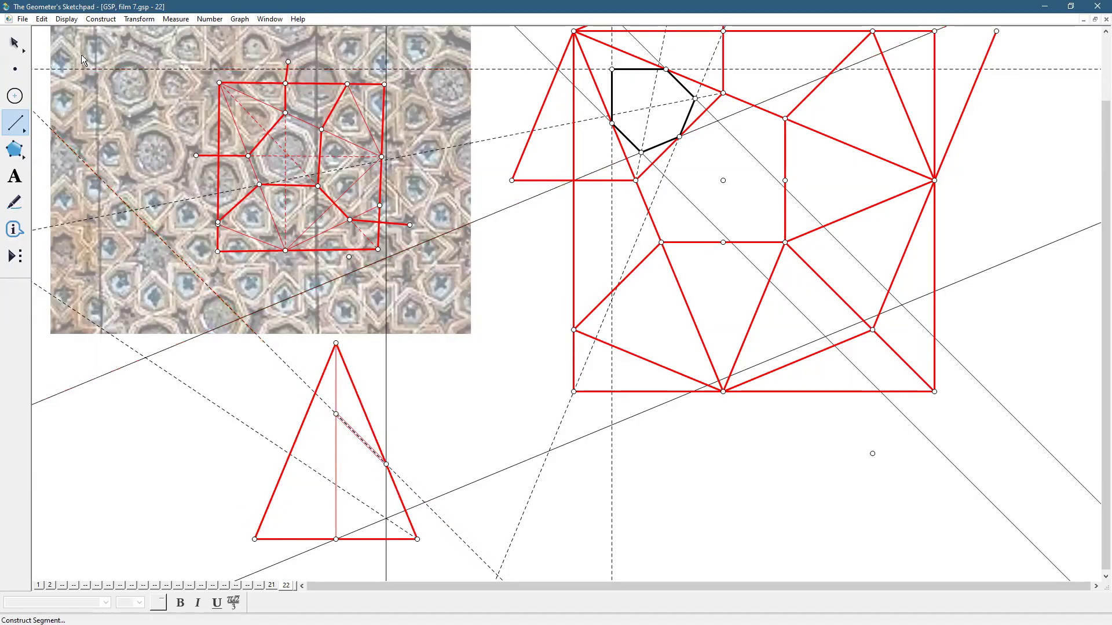
Step: Set the new slanting segment's line style to Medium and Solid
left_click(74, 23)
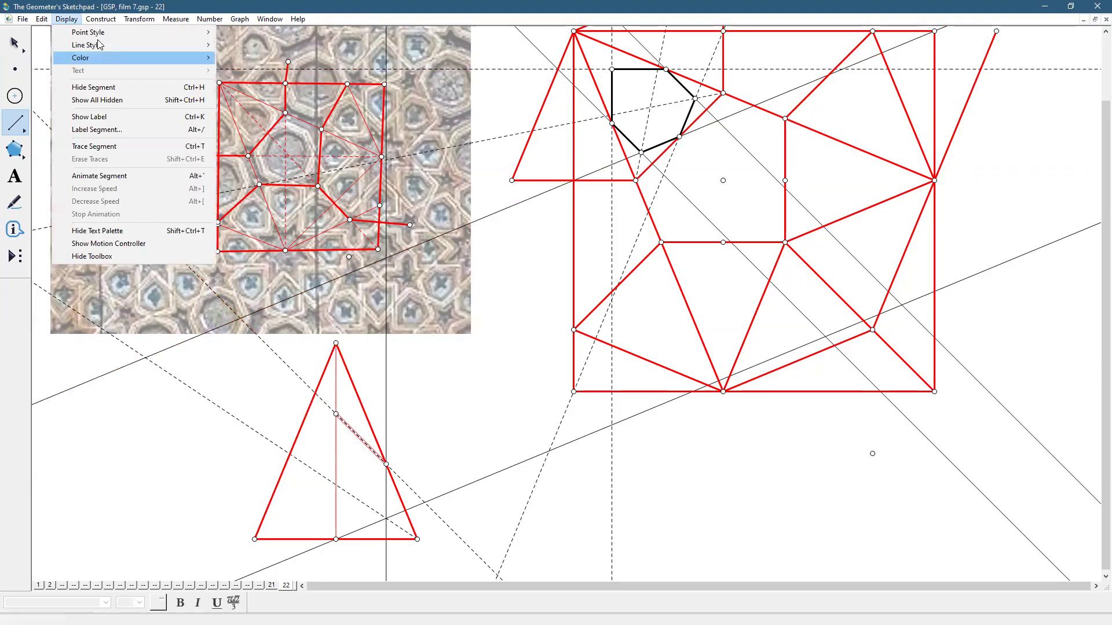
mouse_move(98, 45)
left_click(73, 23)
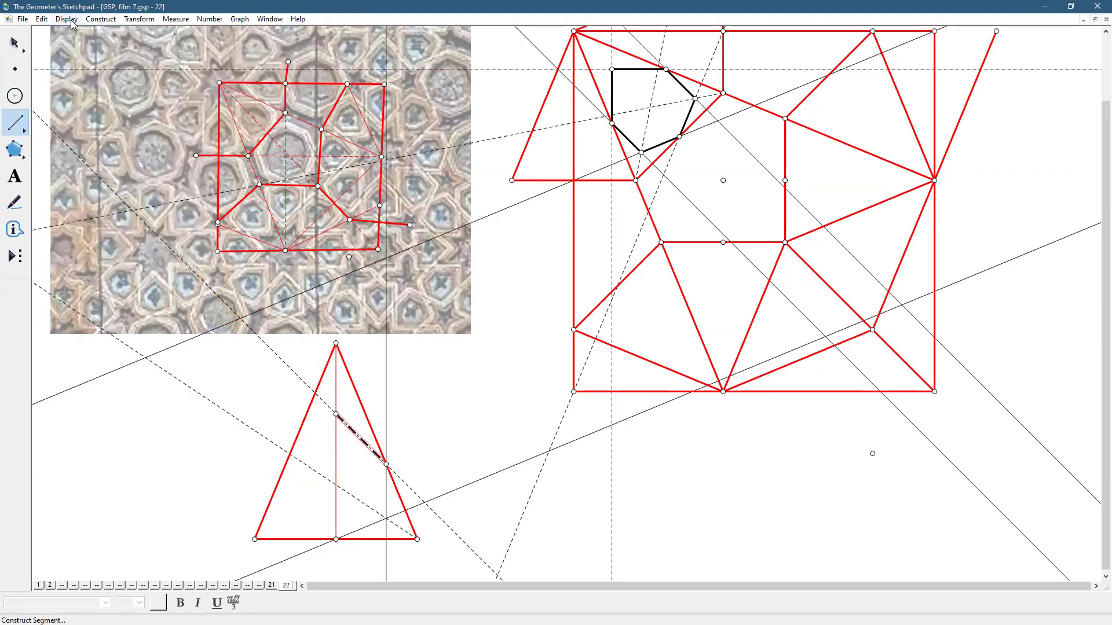
left_click(73, 23)
mouse_move(98, 44)
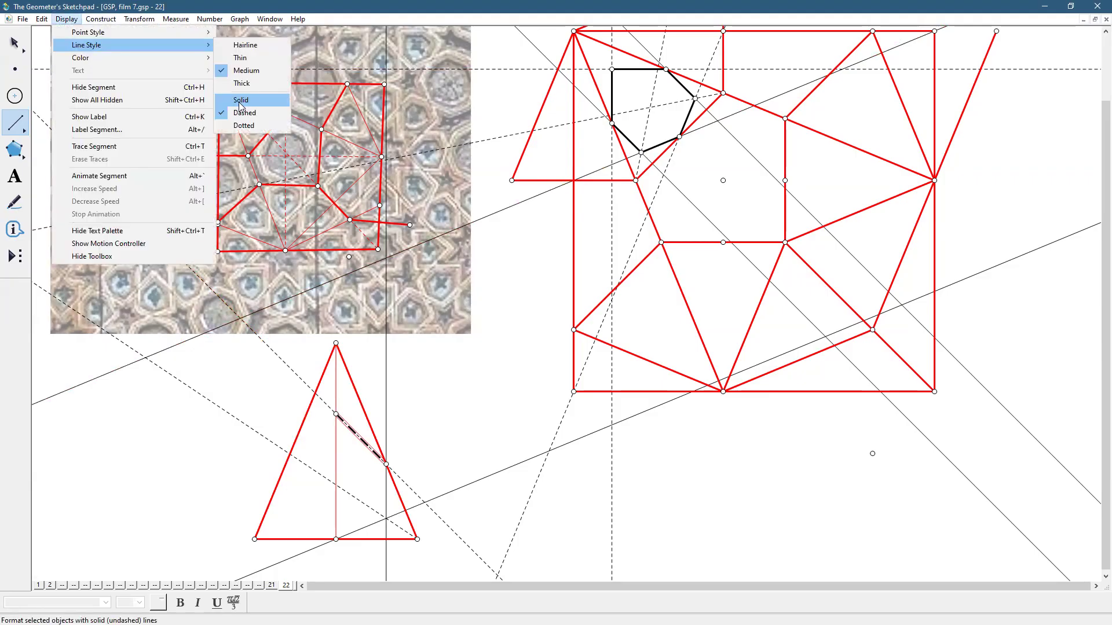
left_click(240, 100)
Step: Continue the black outline from the point on the triangle's right side down the vertical line and along the perpendicular to the base midpoint
left_click_drag(385, 464, 337, 539)
key("Escape")
left_click(440, 405)
Step: Reflect the three black outline segments and their two vertices across the helper triangle's vertical centre line
left_click(341, 458)
left_click(358, 463)
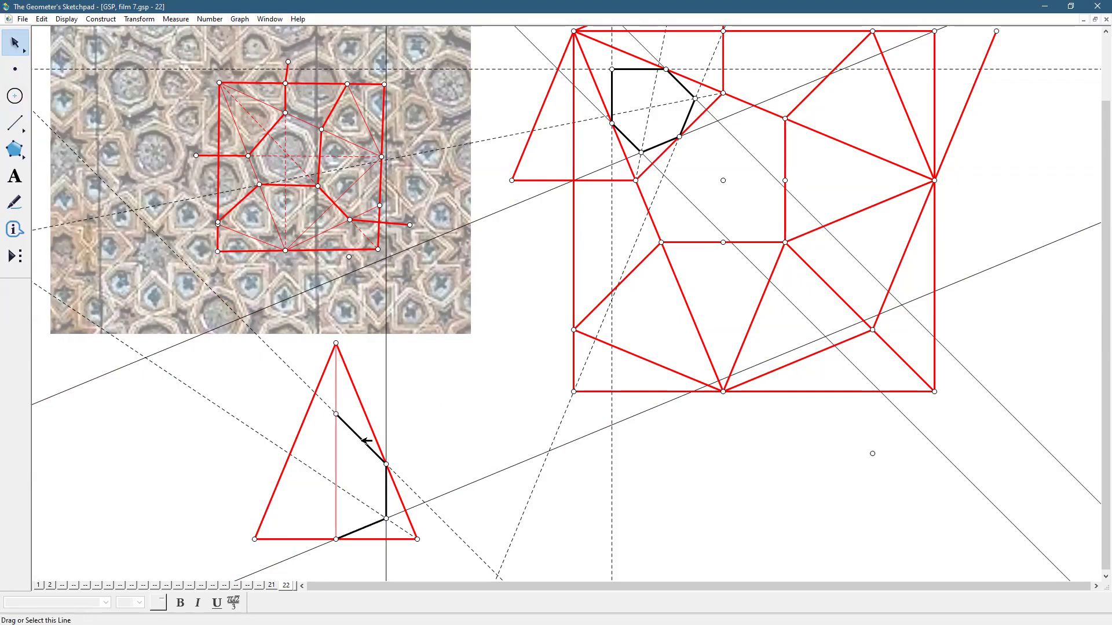
left_click(386, 464)
left_click(387, 489)
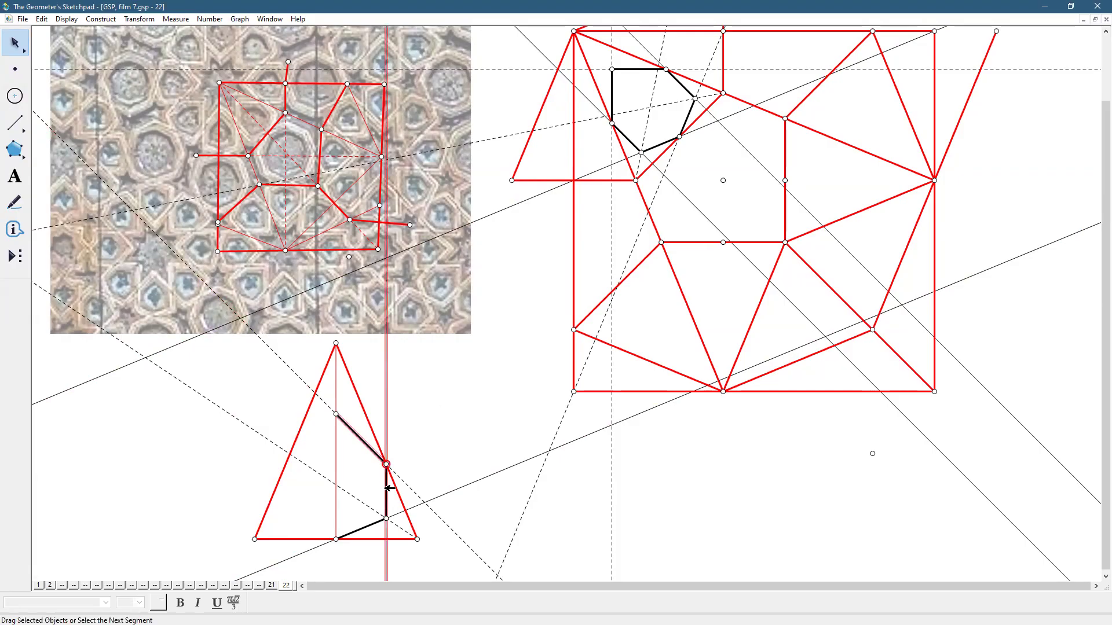
left_click(381, 521)
left_click(346, 535)
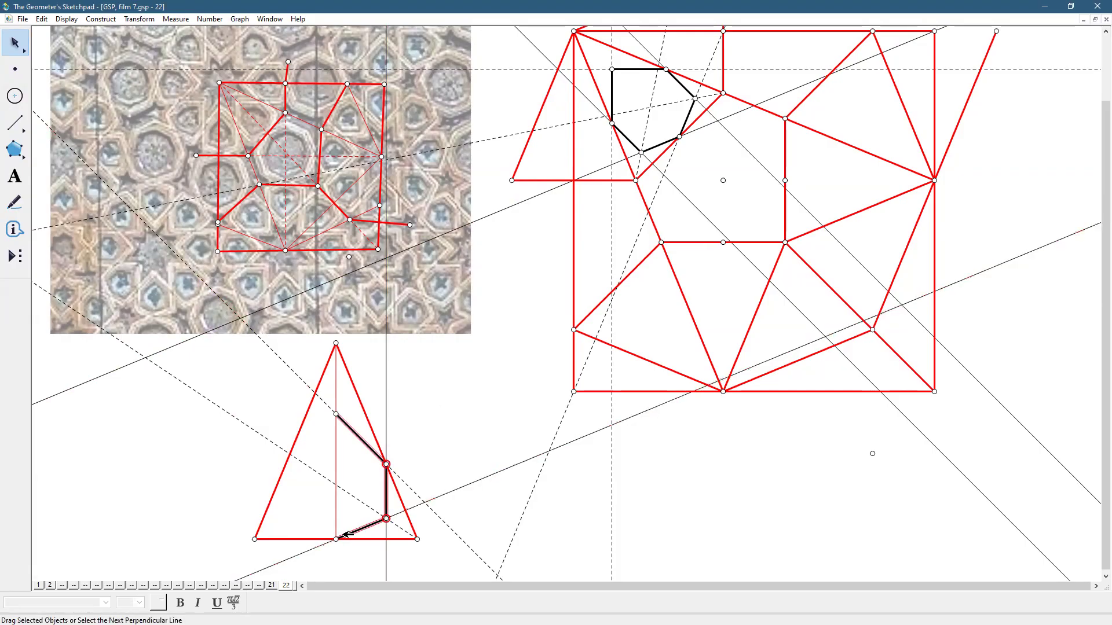
double_click(334, 467)
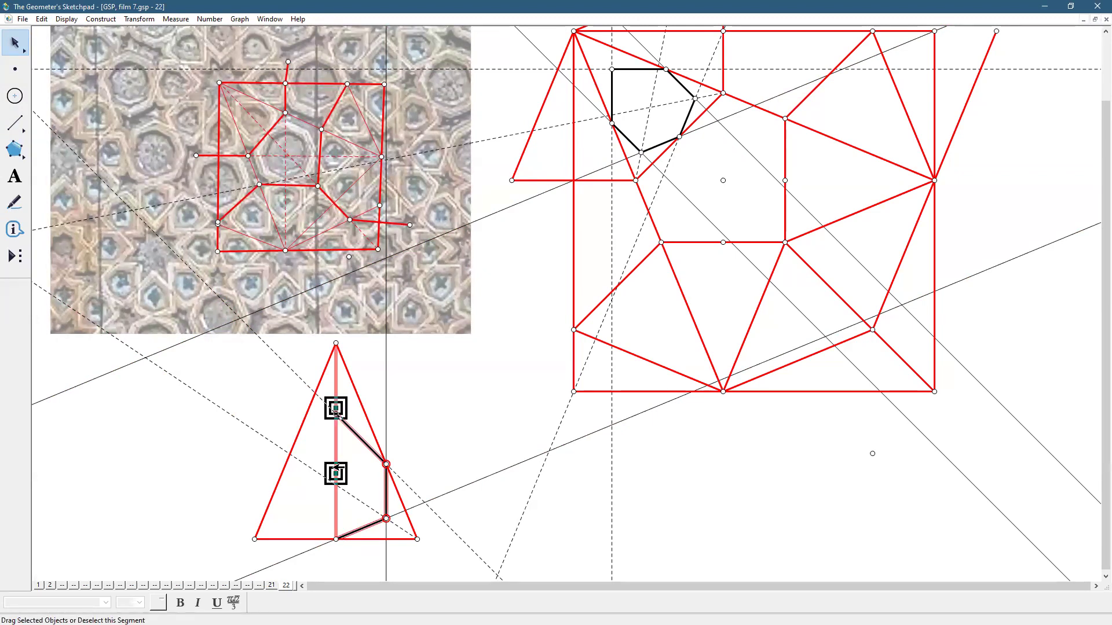
left_click(135, 19)
left_click(160, 149)
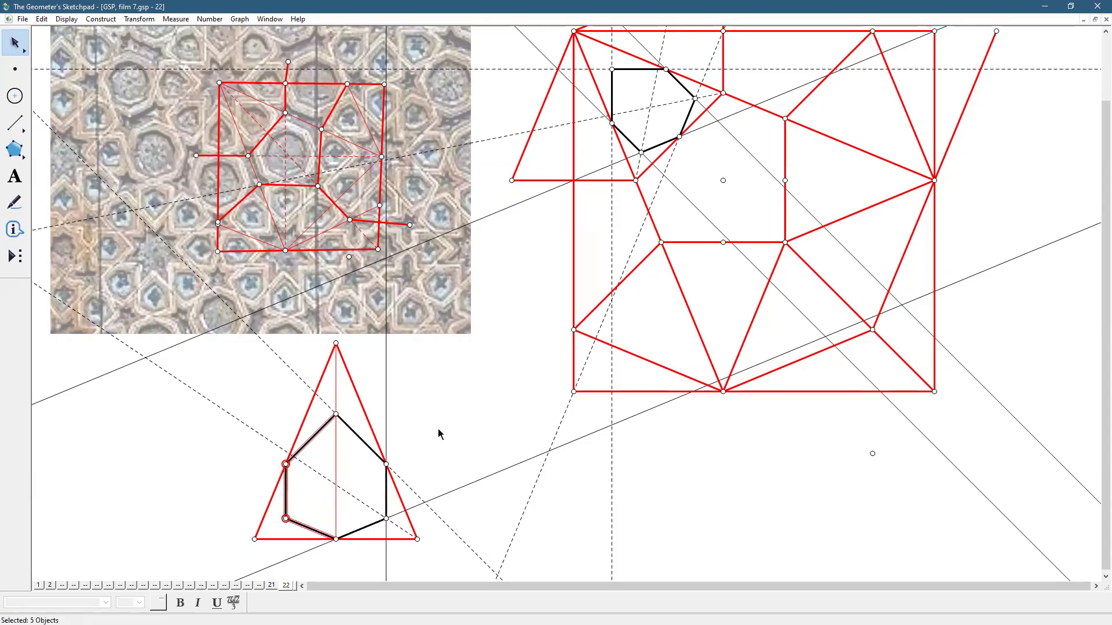
Step: Hide the vertical line, the slanting dashed line, the dashed bisector and the perpendicular passing through the helper triangle
left_click(411, 487)
left_click(393, 414)
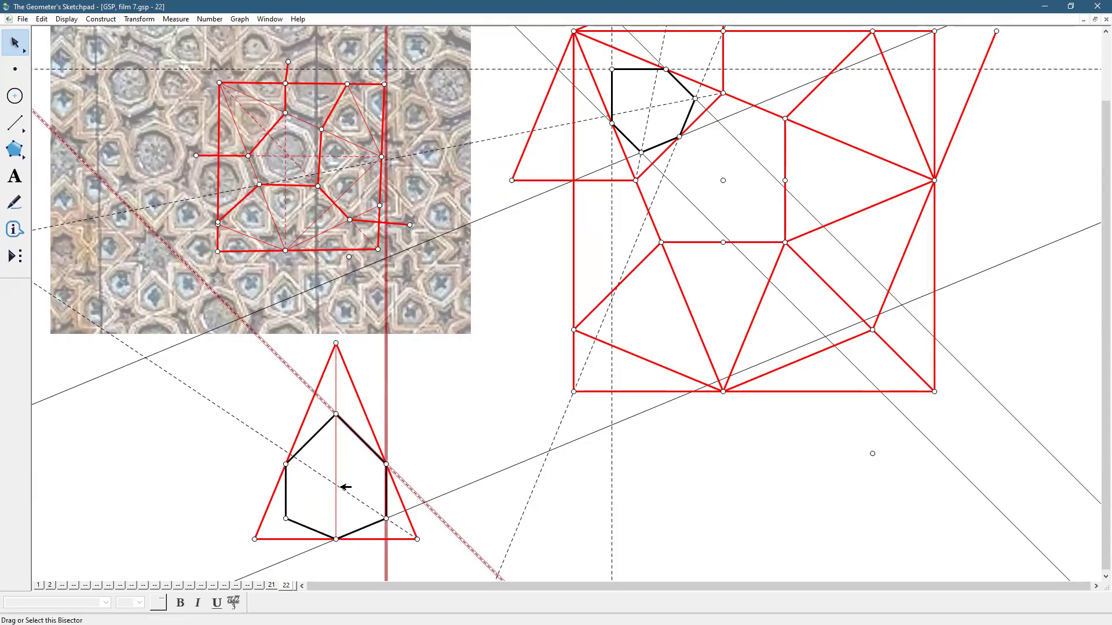
left_click(346, 488)
left_click(446, 496)
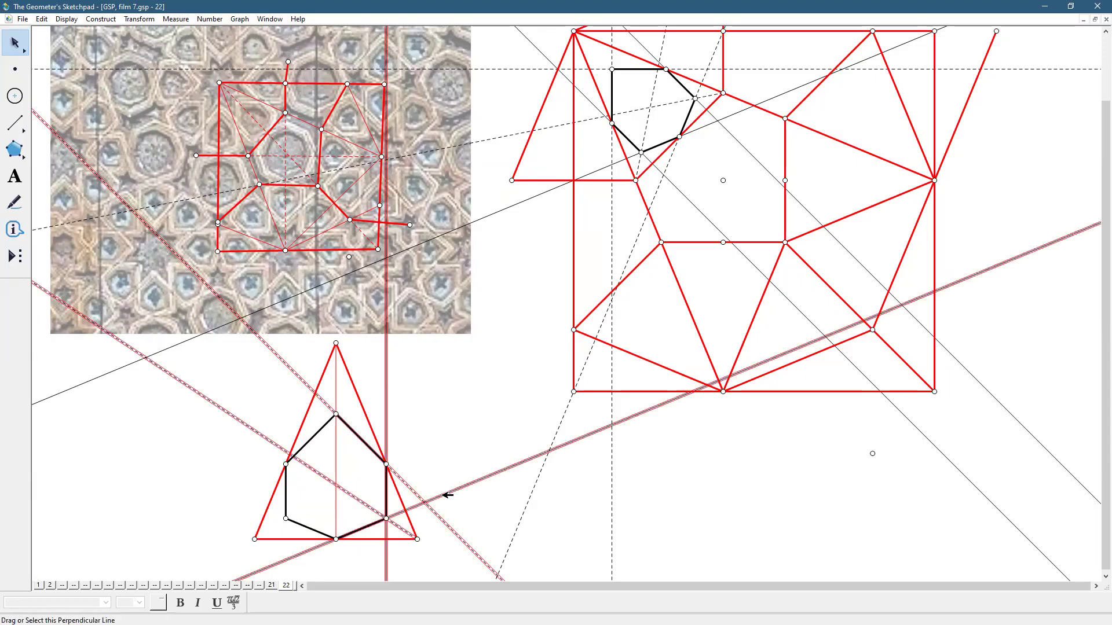
left_click(67, 21)
left_click(80, 90)
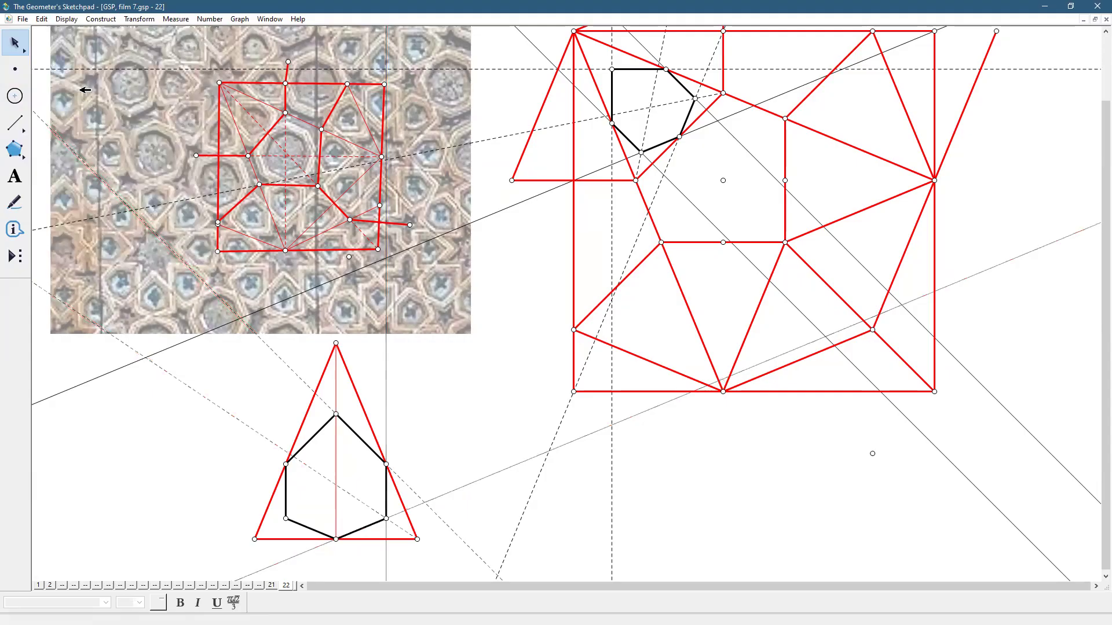
Step: Hide the red triangle around the black petal, including its three sides, centre line and apex point
left_click(336, 386)
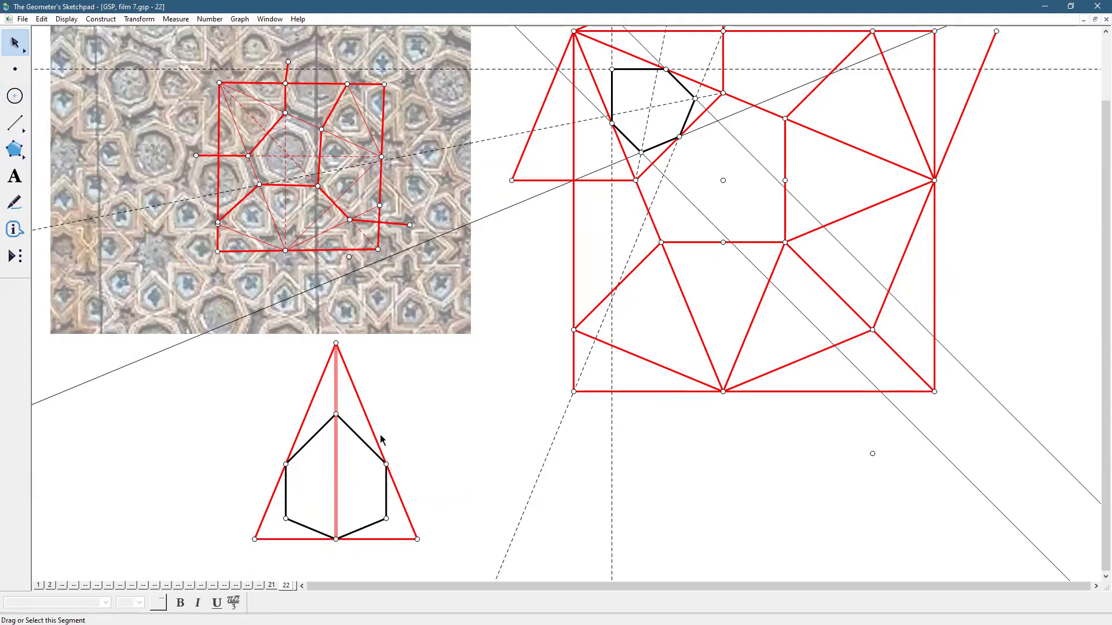
left_click(373, 410)
left_click(313, 401)
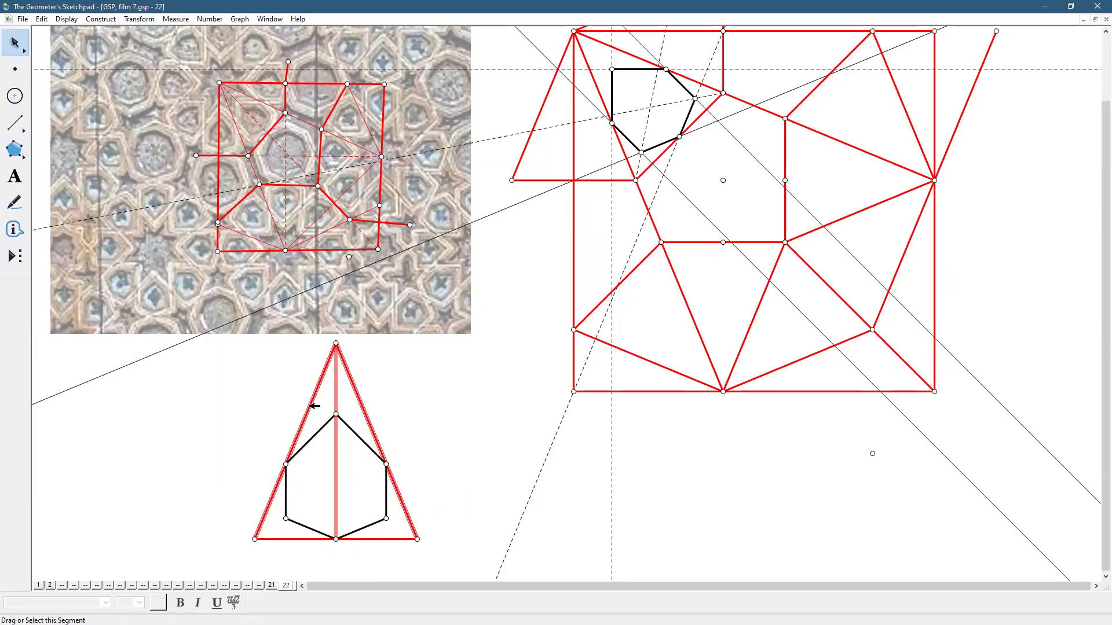
left_click(336, 343)
left_click(385, 540)
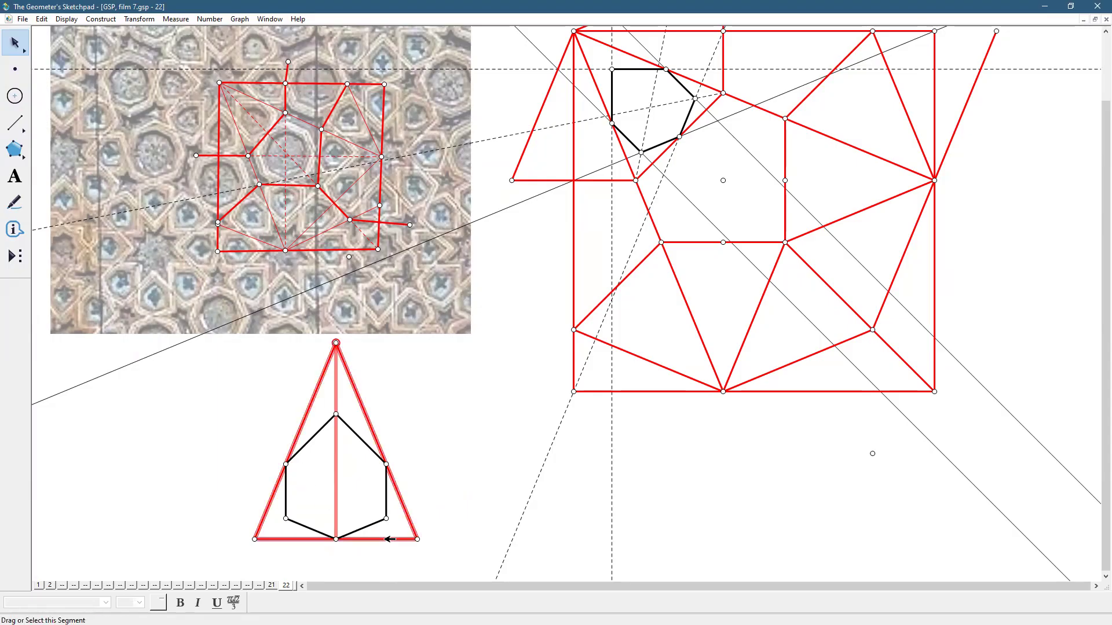
left_click(65, 19)
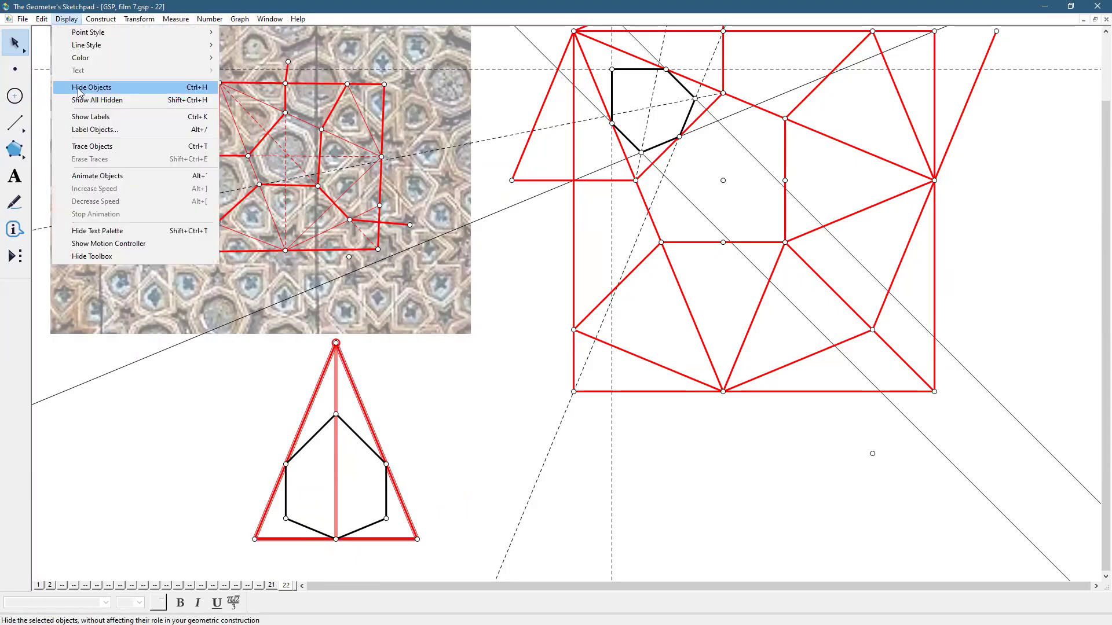
left_click(80, 89)
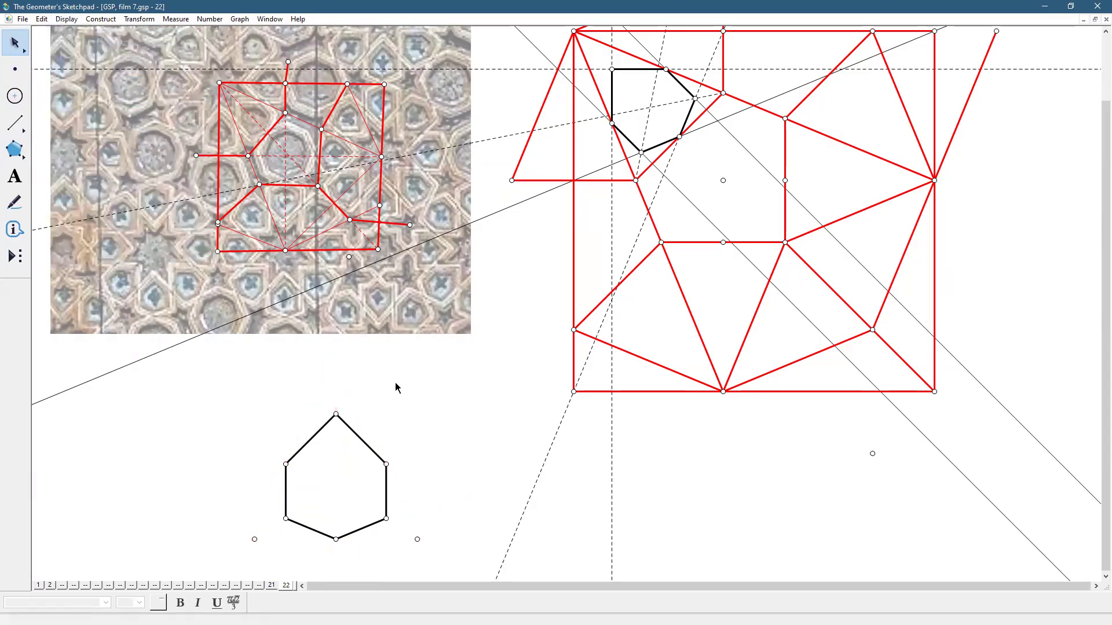
Step: Place a palette of yellow, orange and brown swatches beside the petal using a custom tool from the colors 3 set
left_click(16, 260)
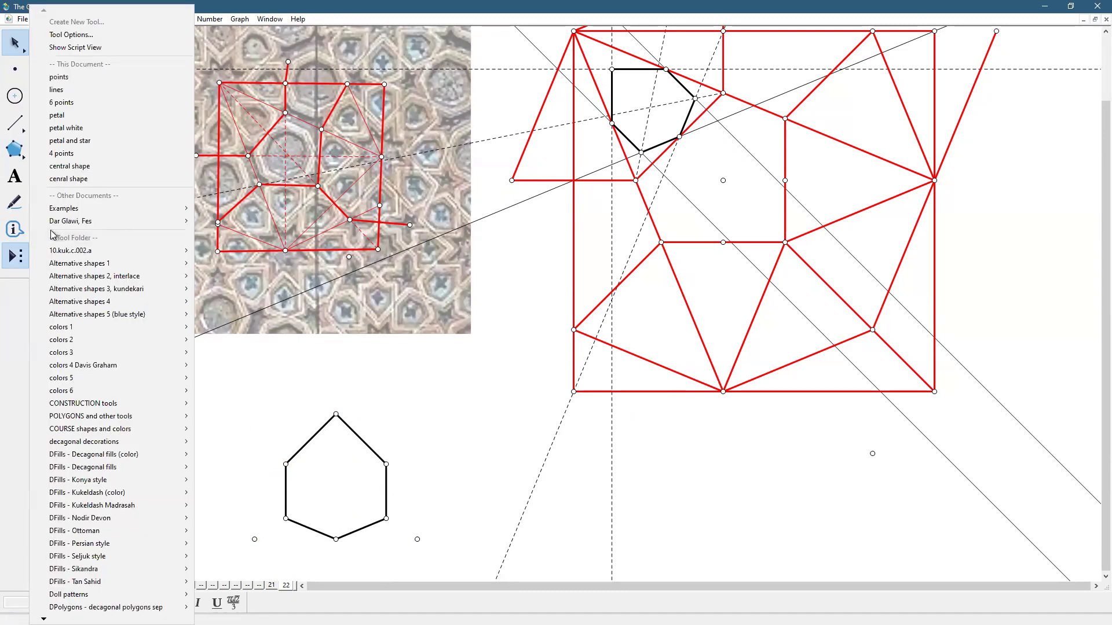
left_click(84, 352)
left_click(225, 366)
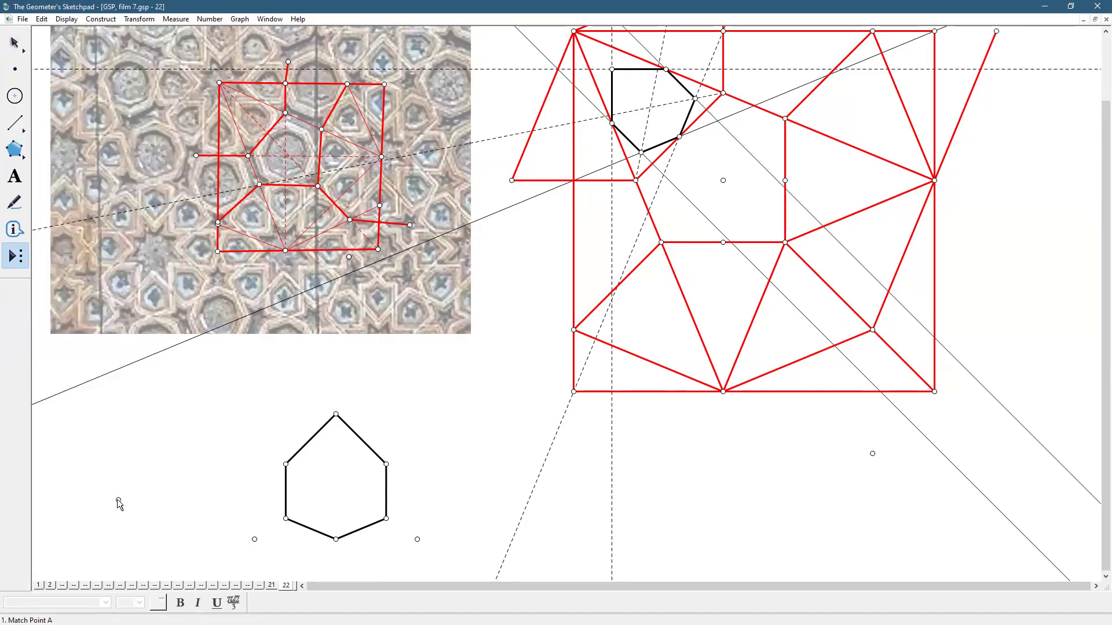
left_click(225, 496)
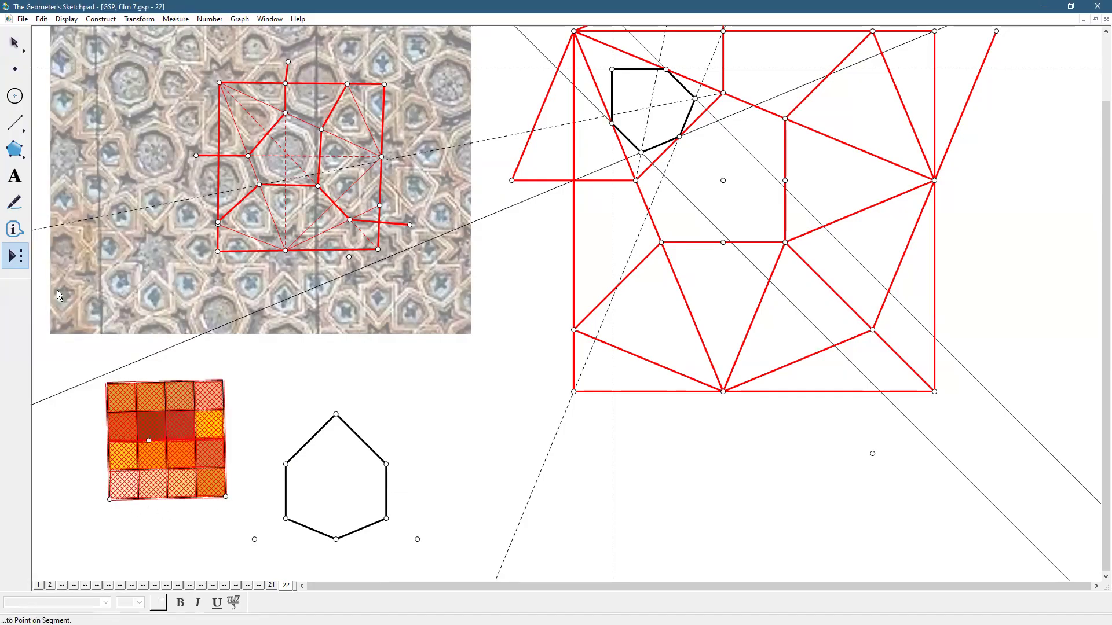
left_click(14, 42)
left_click(230, 364)
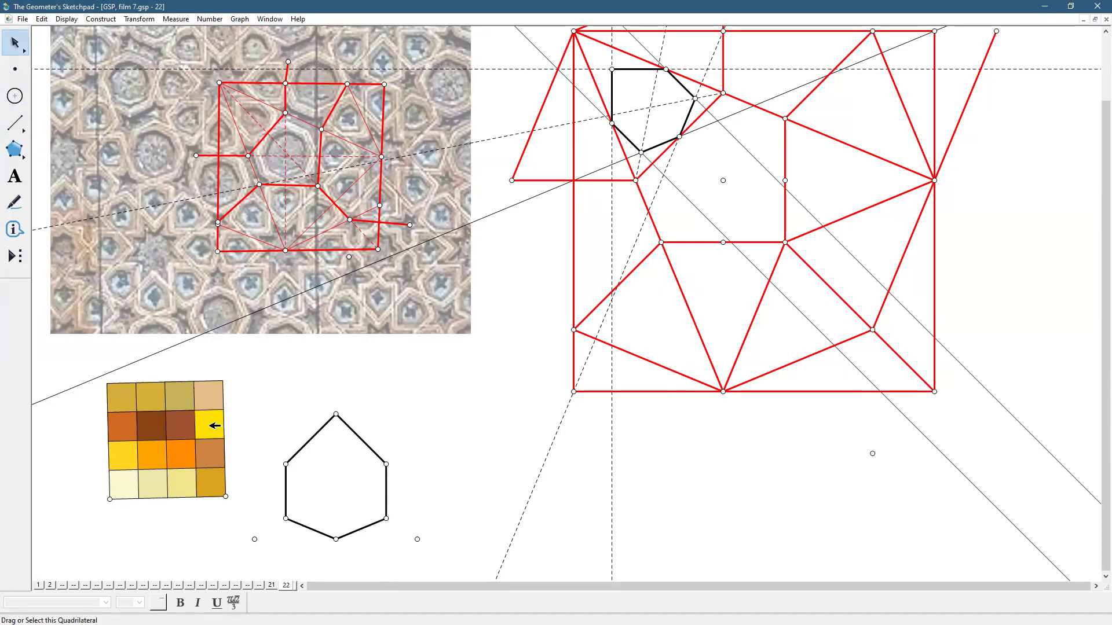
Step: Construct a filled polygon over the right half of the petal, from its apex through the bottom and right-hand vertices
left_click(212, 426)
left_click(260, 413)
left_click(14, 152)
left_click(336, 414)
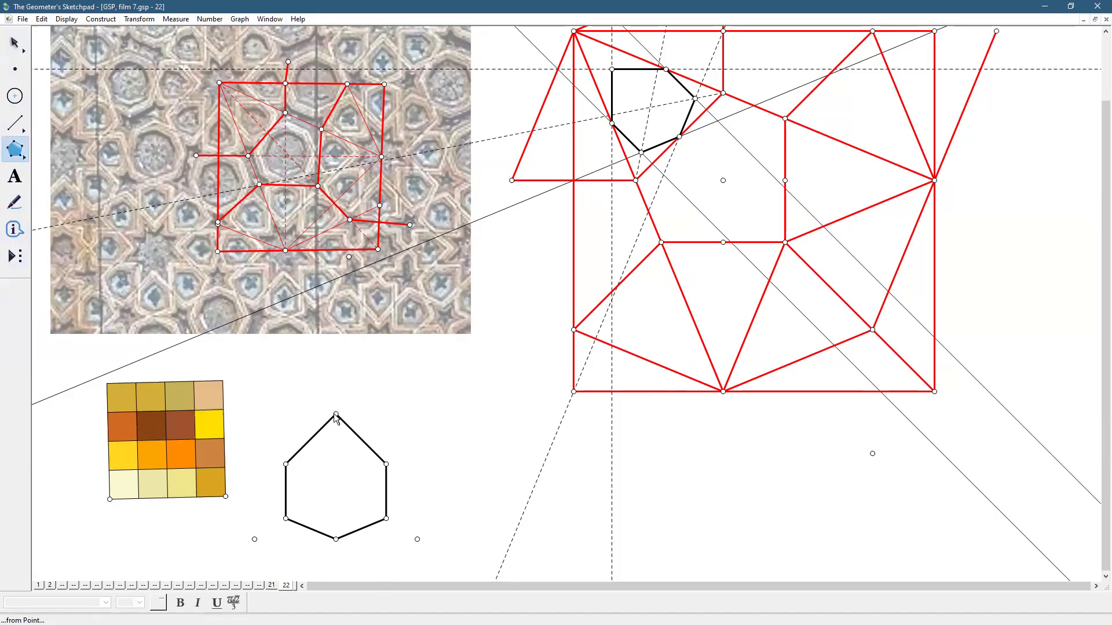
left_click(336, 539)
left_click(386, 519)
left_click(386, 465)
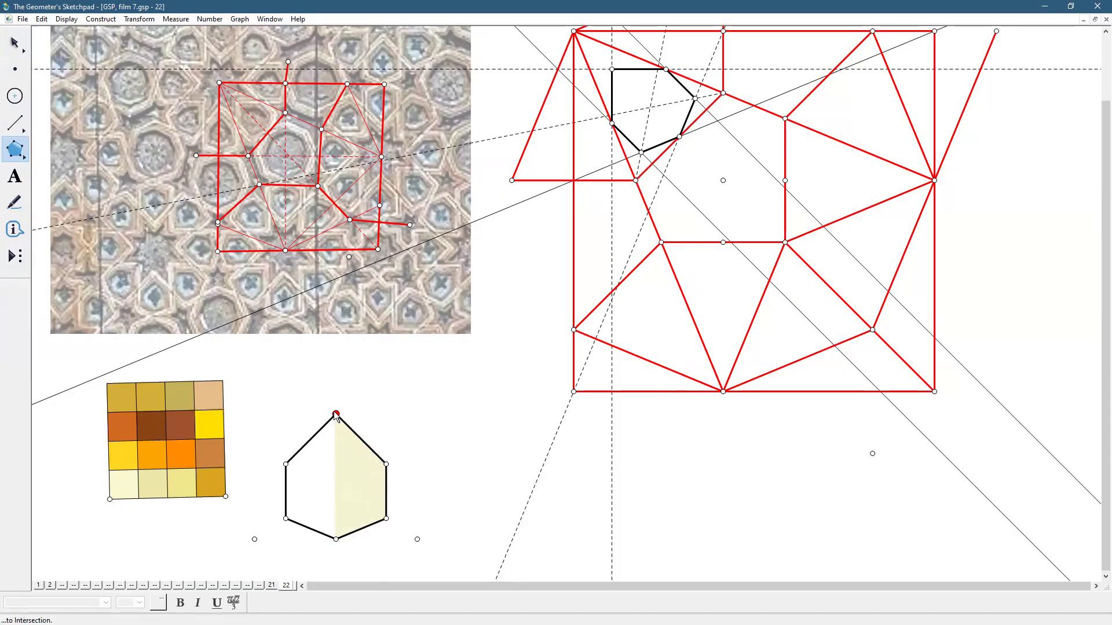
left_click(336, 414)
Step: Construct a matching filled polygon over the left half of the petal through its apex, left-hand and bottom vertices
left_click(312, 460)
left_click(286, 464)
left_click(286, 518)
left_click(336, 539)
left_click(336, 415)
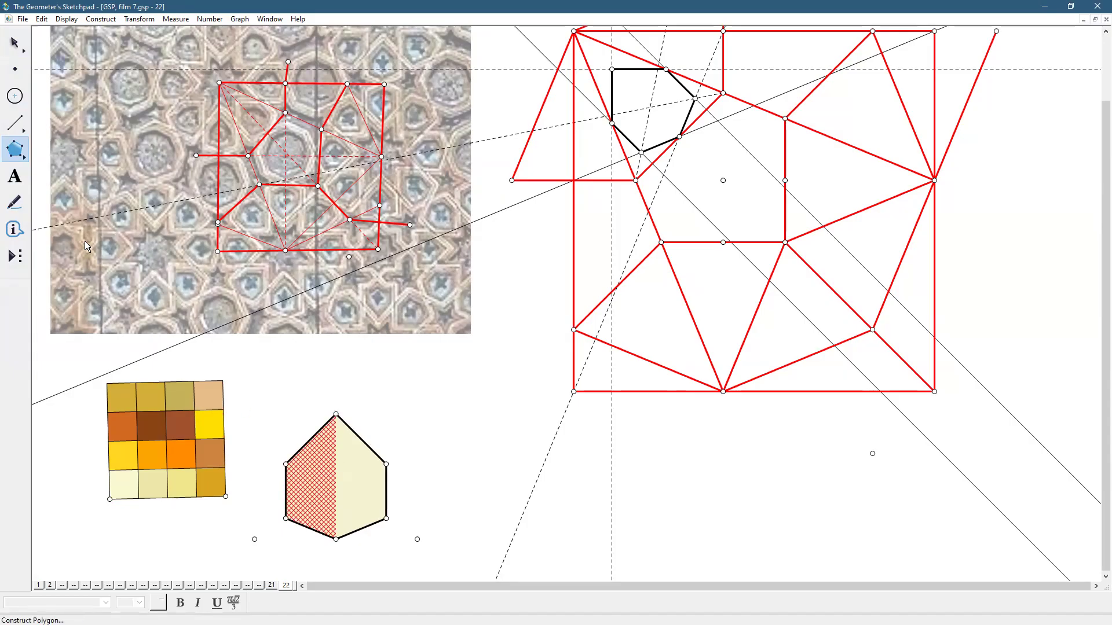
left_click(15, 43)
left_click(397, 459)
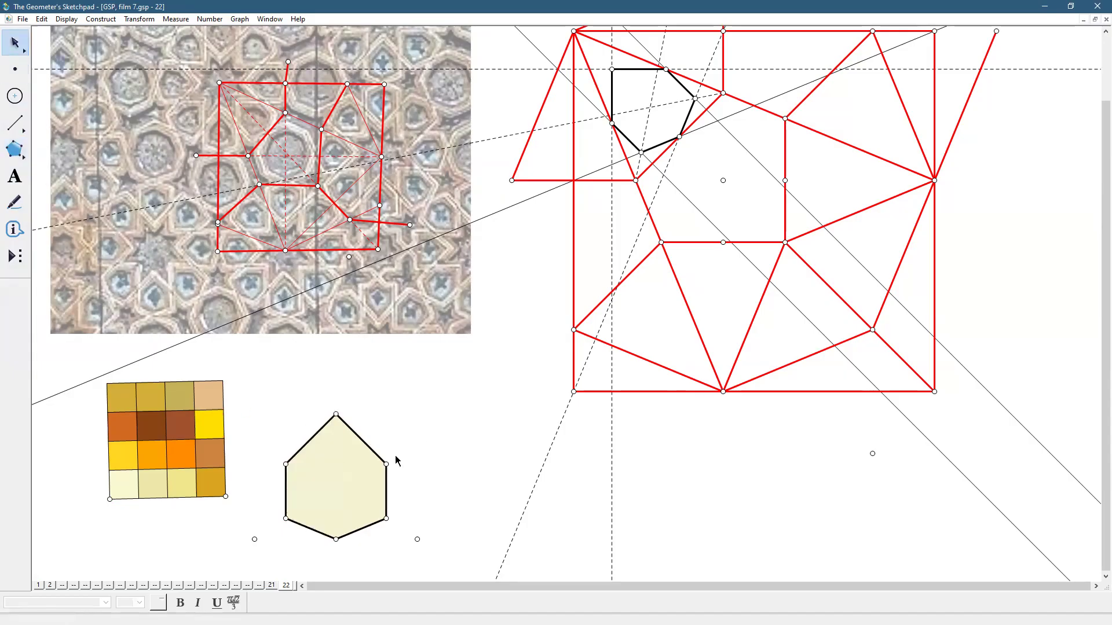
Step: Recolour both halves of the petal to the bright yellow of the palette swatch
left_click(368, 469)
left_click(321, 480)
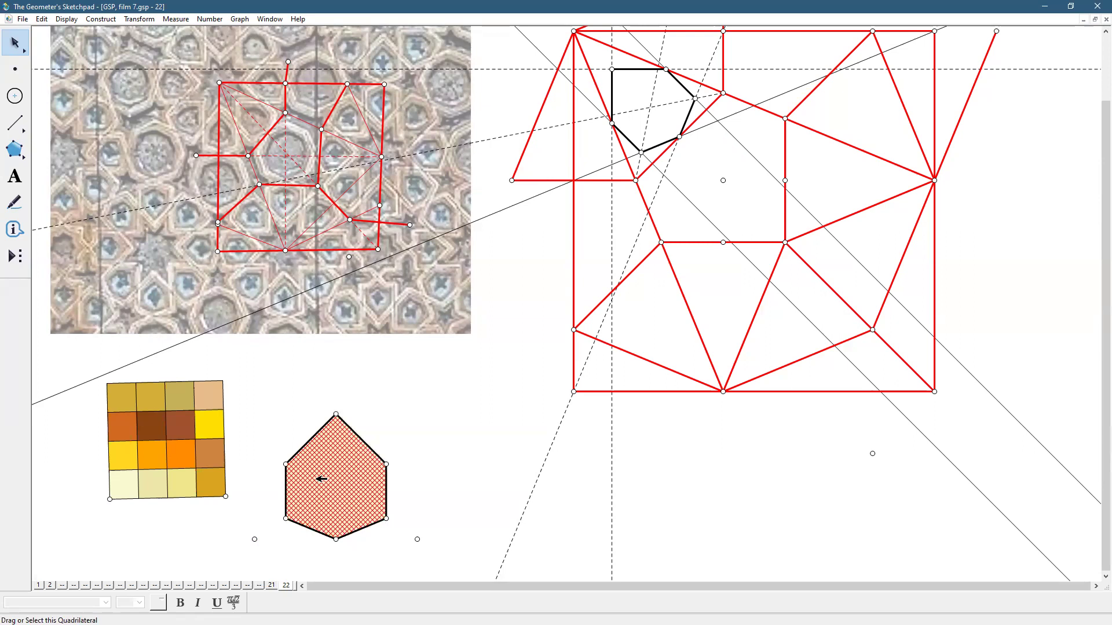
left_click(419, 452)
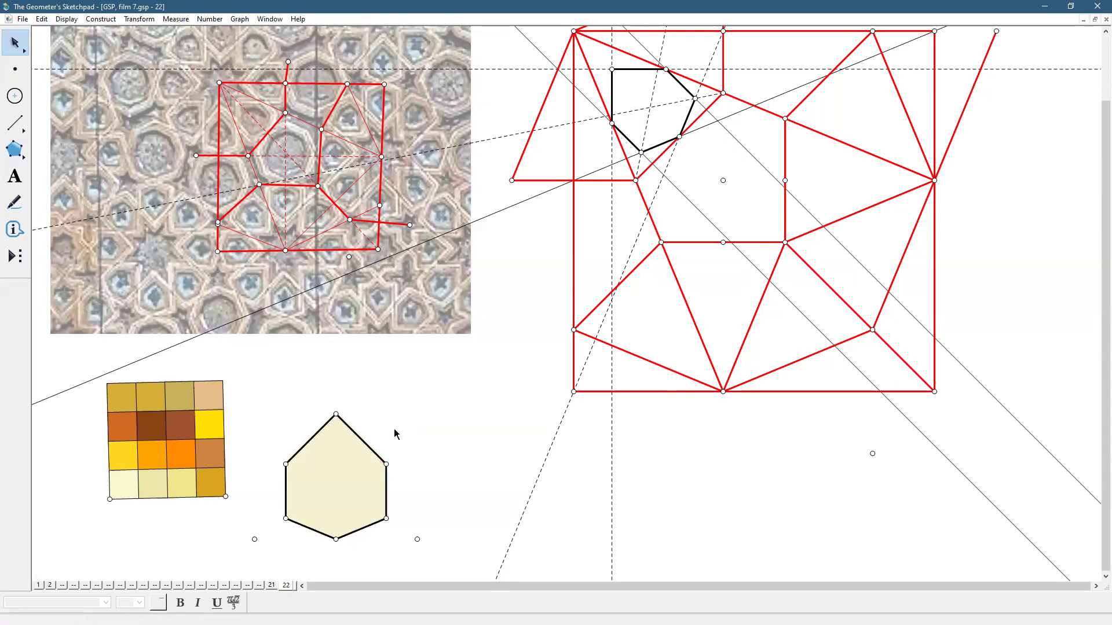
left_click(370, 483)
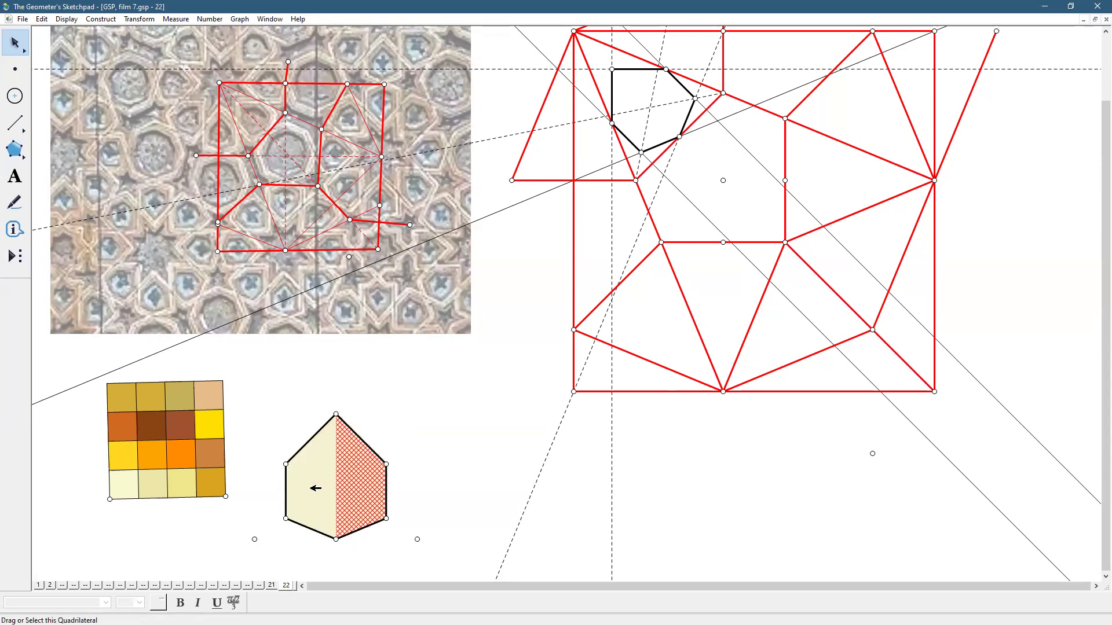
left_click(320, 487)
left_click(201, 422, "shift")
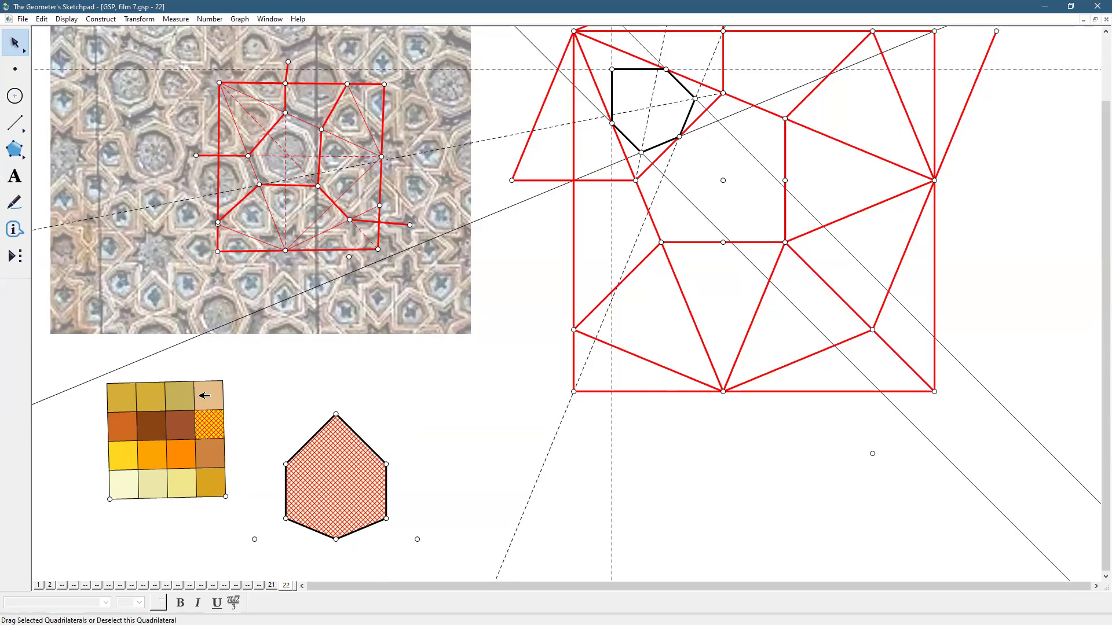
left_click(67, 20)
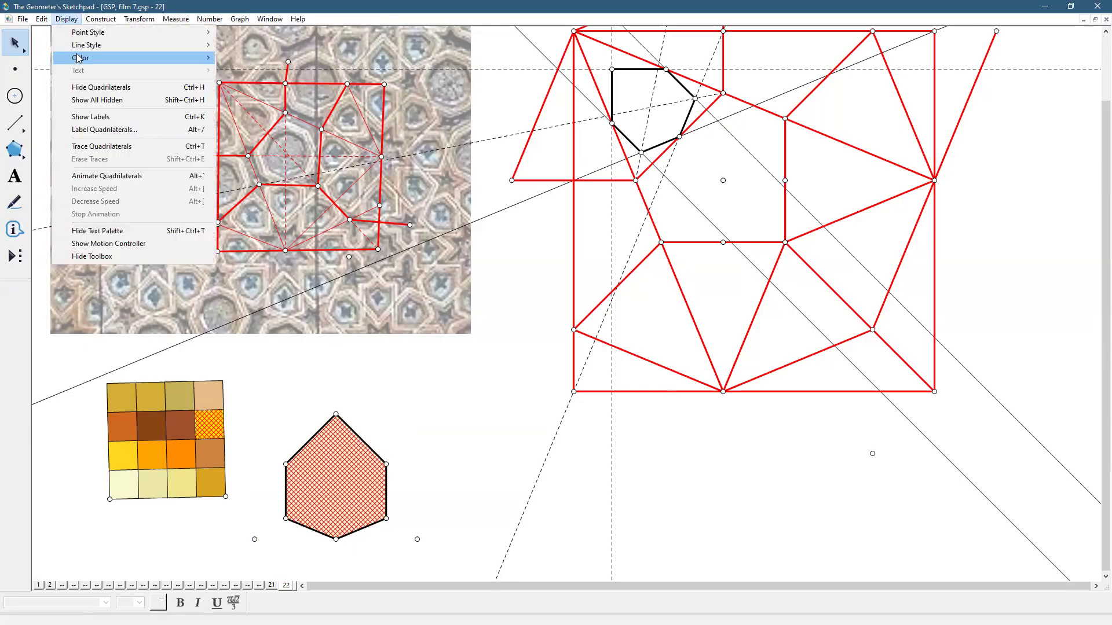
mouse_move(79, 58)
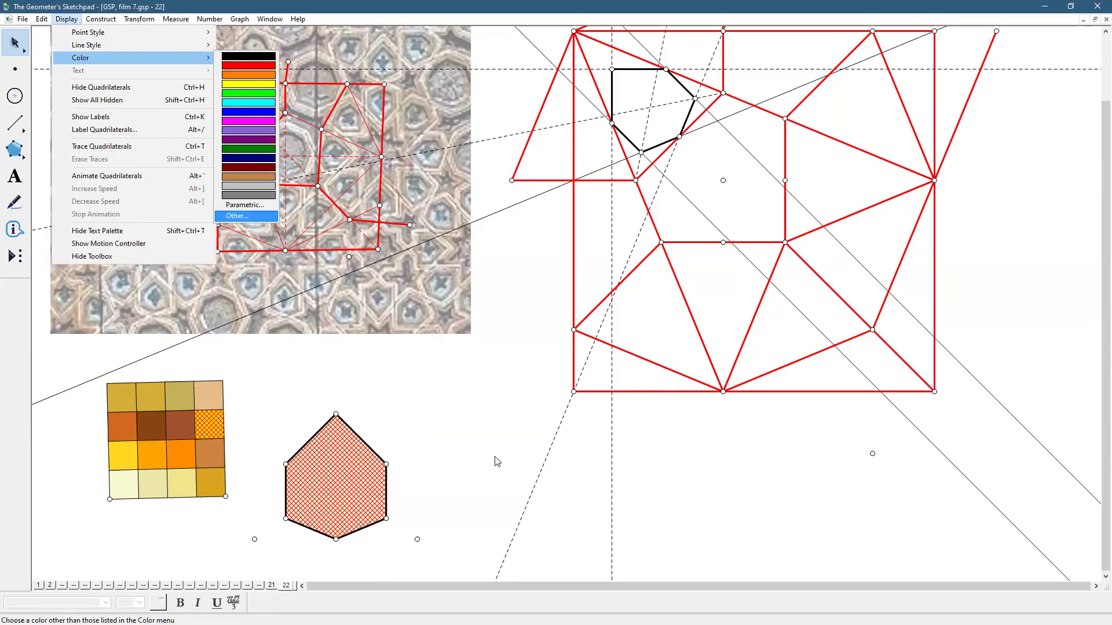
left_click(549, 427)
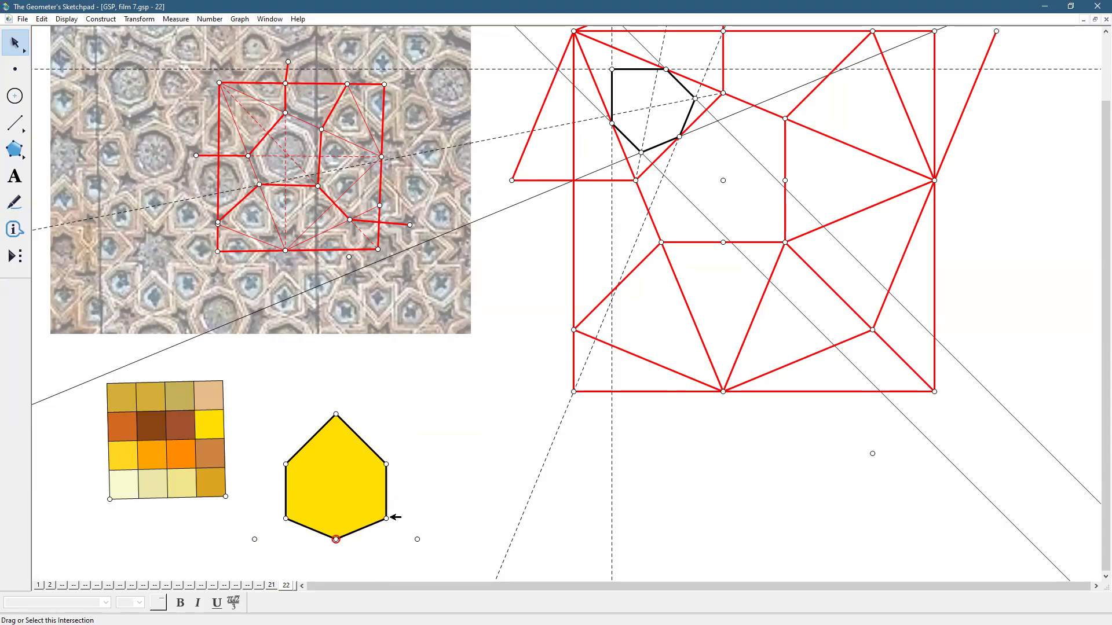
Step: Hide the six vertex points of the yellow petal
left_click(387, 464)
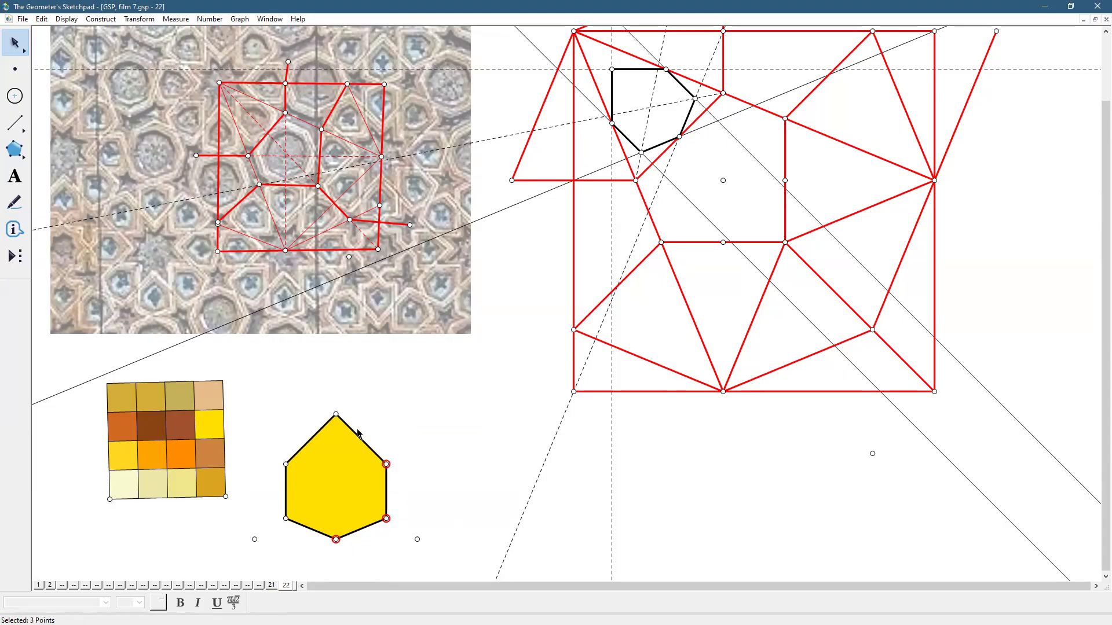
left_click(337, 413)
left_click(286, 464)
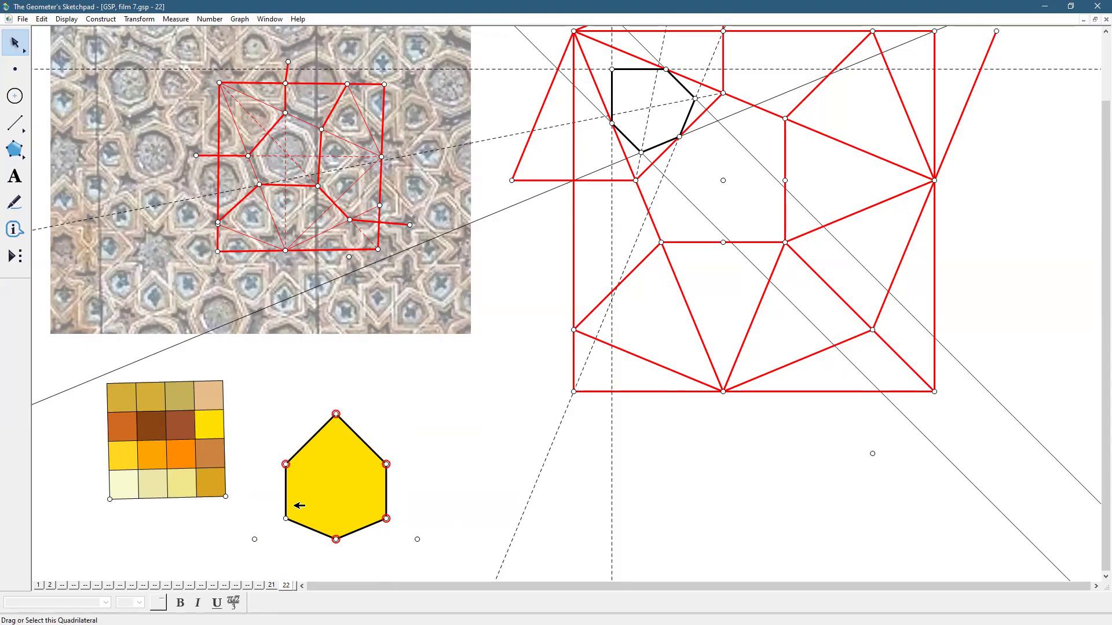
left_click(286, 519)
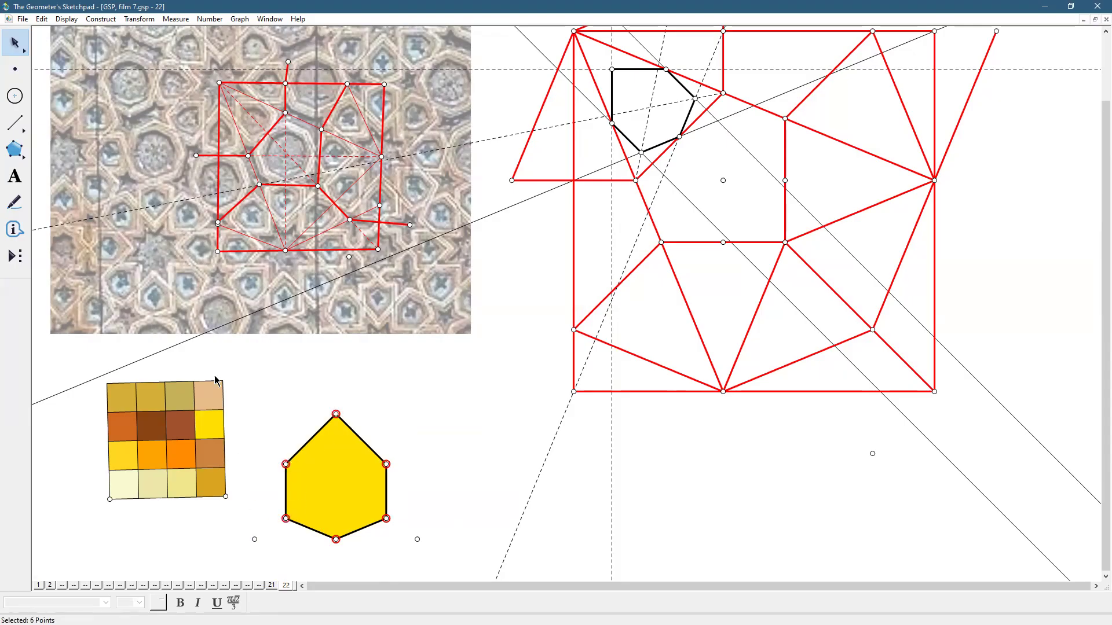
left_click(77, 21)
left_click(90, 89)
Step: Give the yellow petal's black outline a thinner line style
mouse_move(275, 404)
left_mouse_down()
mouse_move(281, 499)
mouse_move(389, 547)
left_mouse_up()
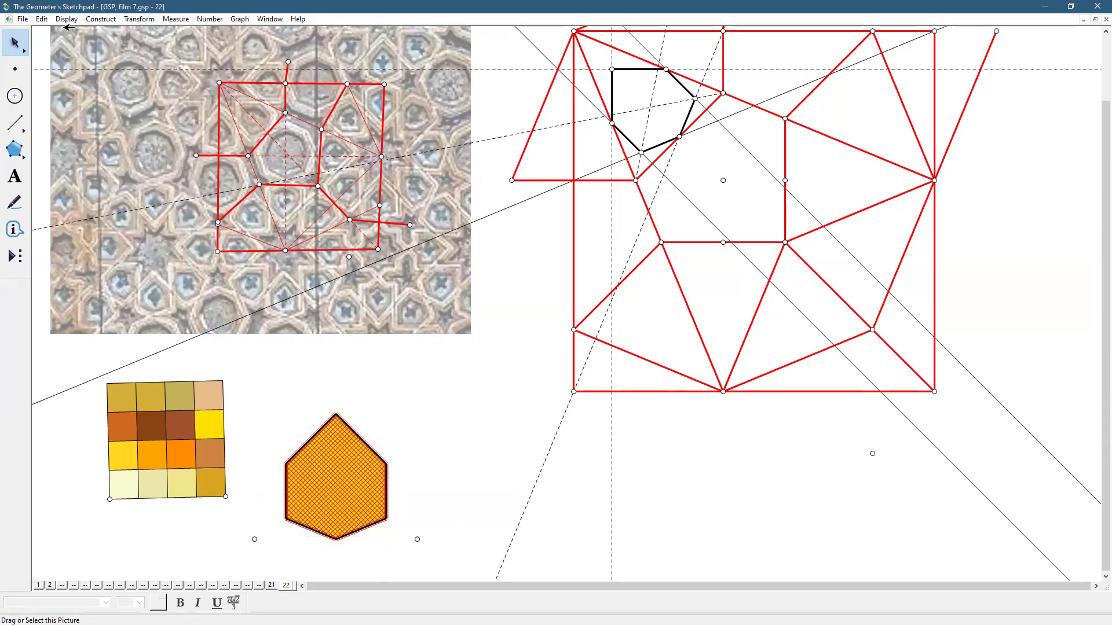
left_click(65, 21)
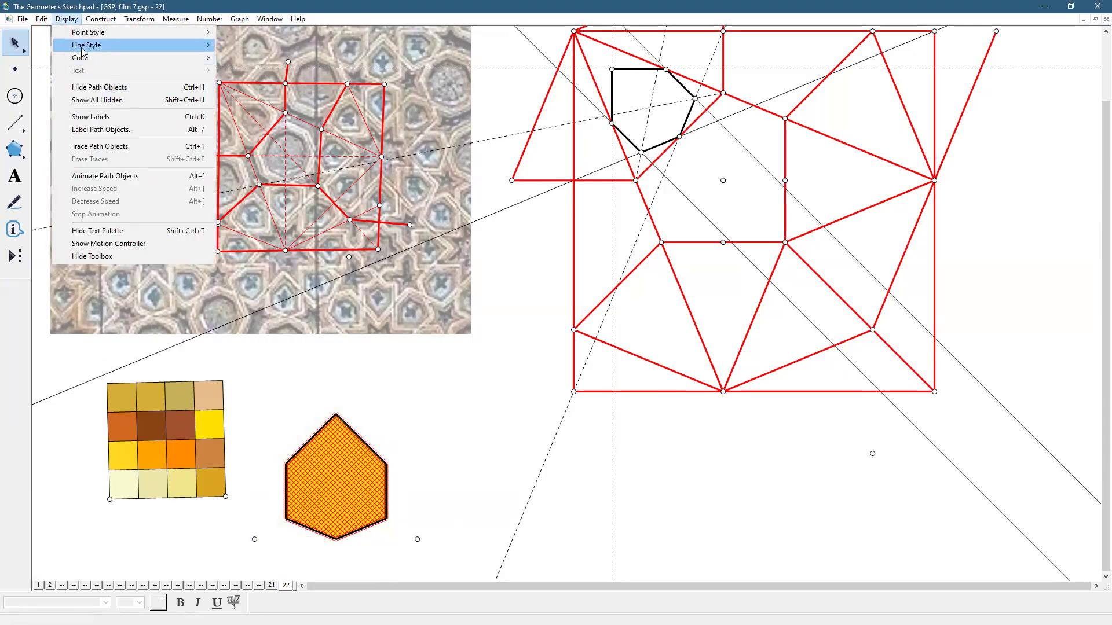
left_click(234, 61)
left_click(376, 355)
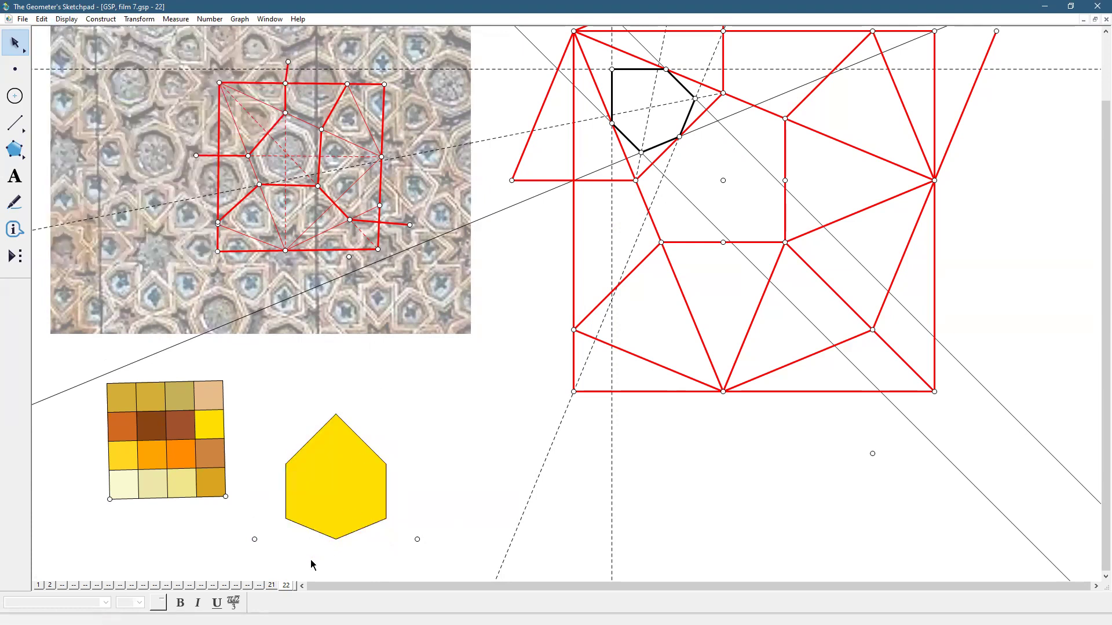
left_click(255, 539)
left_click(418, 539)
left_click_drag(256, 384, 390, 558)
left_click(265, 551)
left_click(255, 539)
Step: Check the definitions of the two free points on either side of the yellow petal's base
left_click(14, 229)
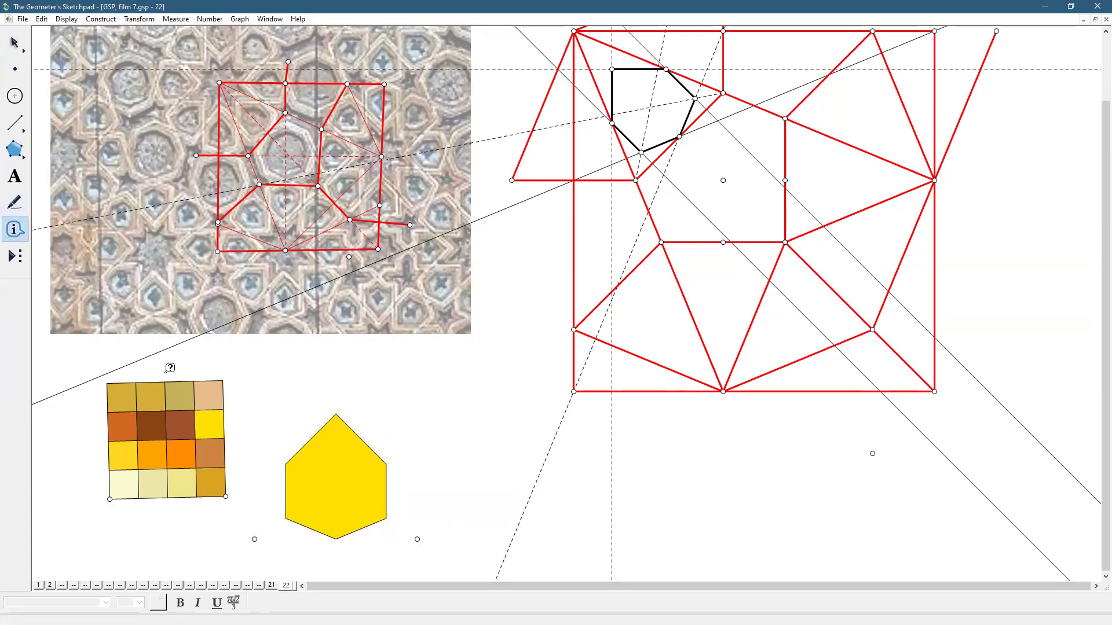
left_click(255, 538)
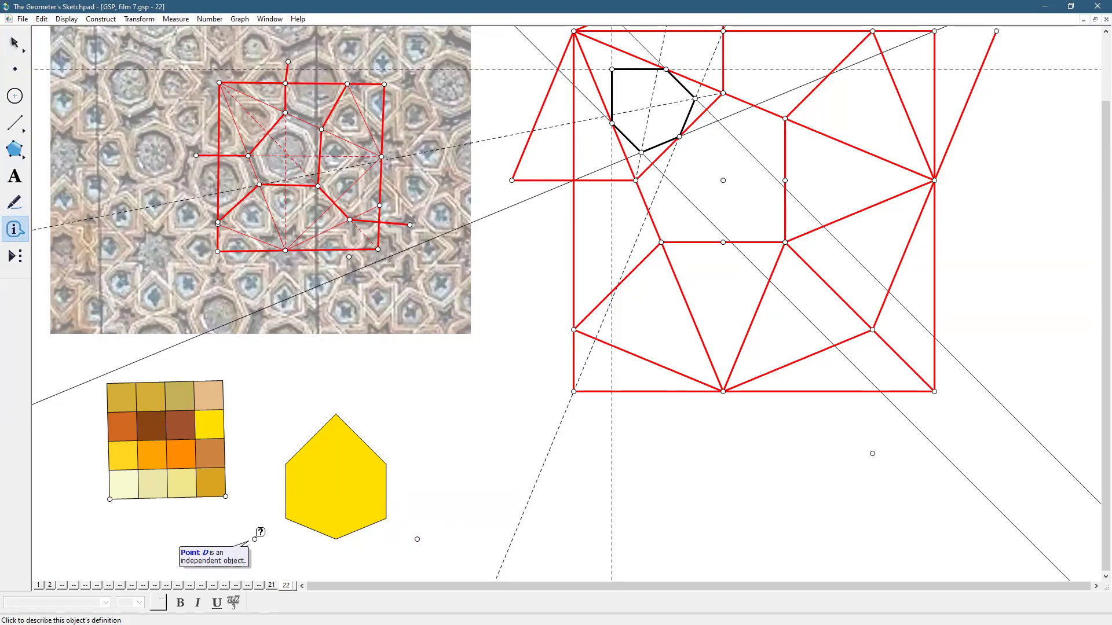
left_click(417, 540)
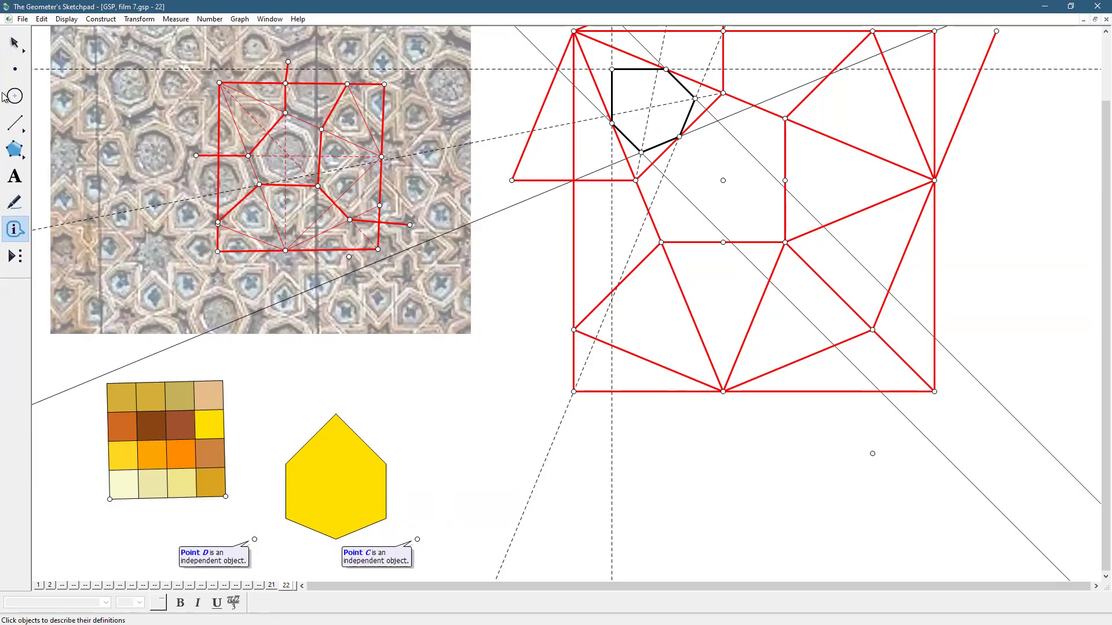
Step: Create a custom tool named "petal gold" from the two base points and the complete yellow petal
left_click(14, 43)
left_click(254, 539)
left_click(417, 539)
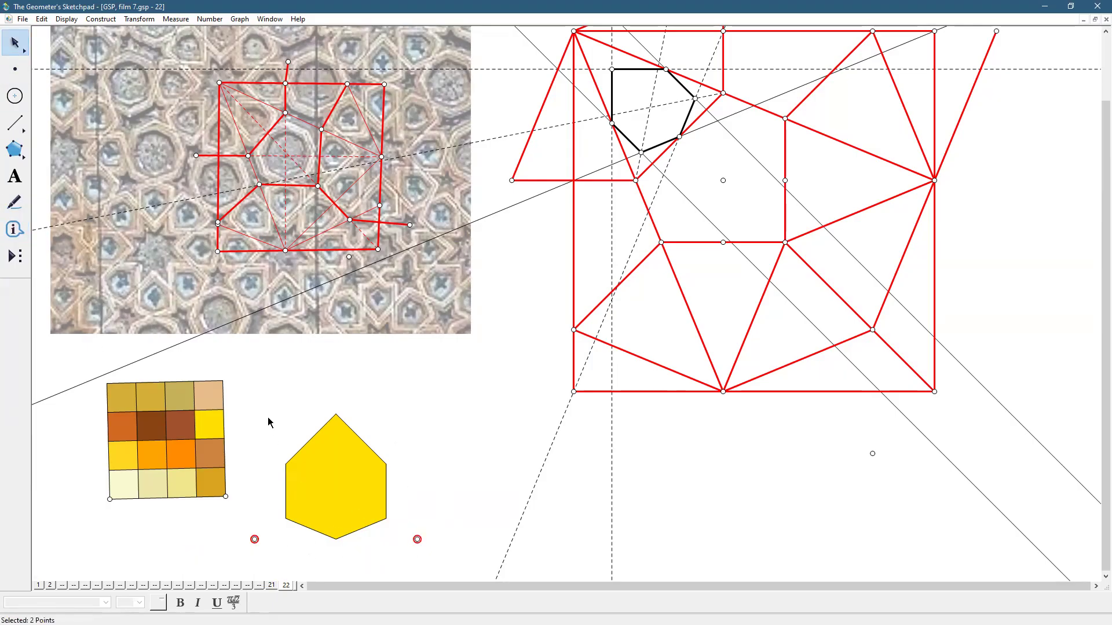
mouse_move(284, 387)
left_mouse_down()
mouse_move(338, 556)
mouse_move(399, 561)
left_mouse_up()
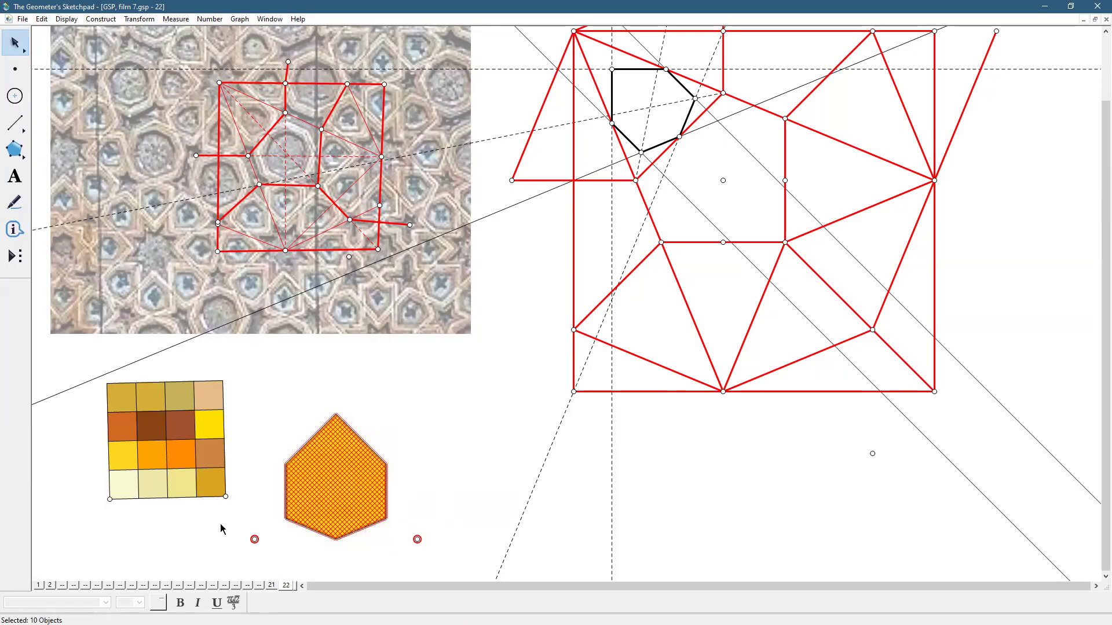
left_click(16, 255)
key("Return")
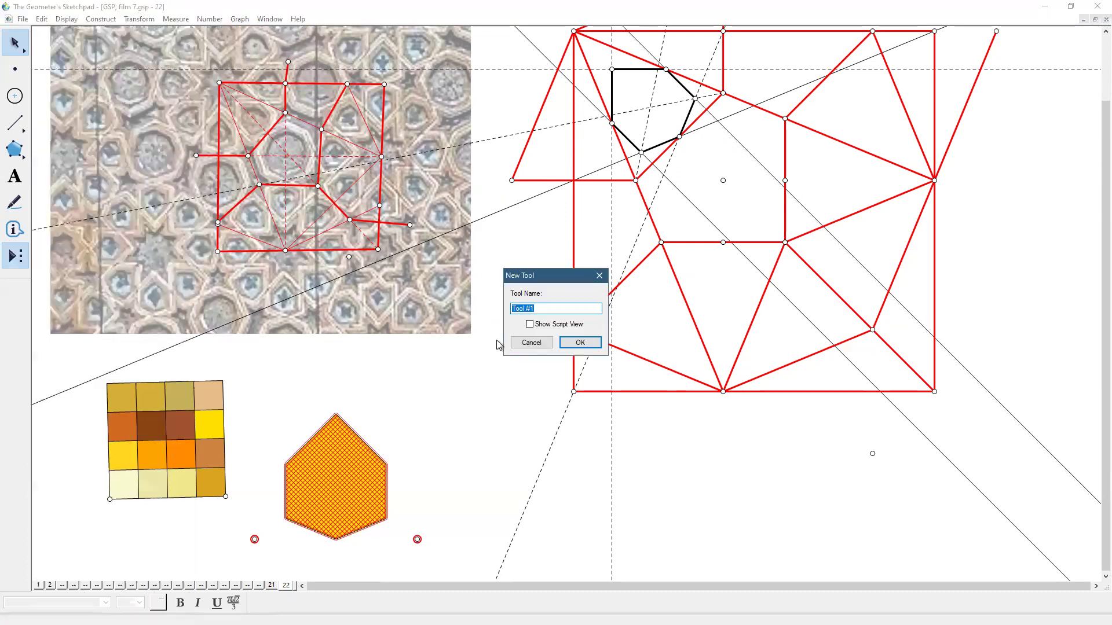
type("petal gold")
key("Return")
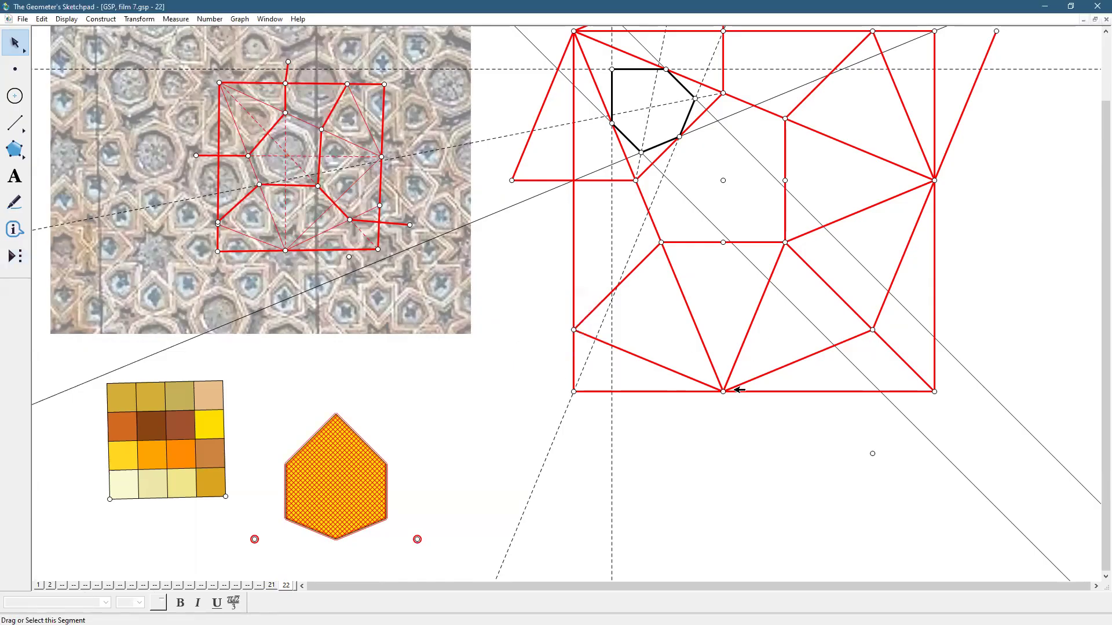
left_click(755, 432)
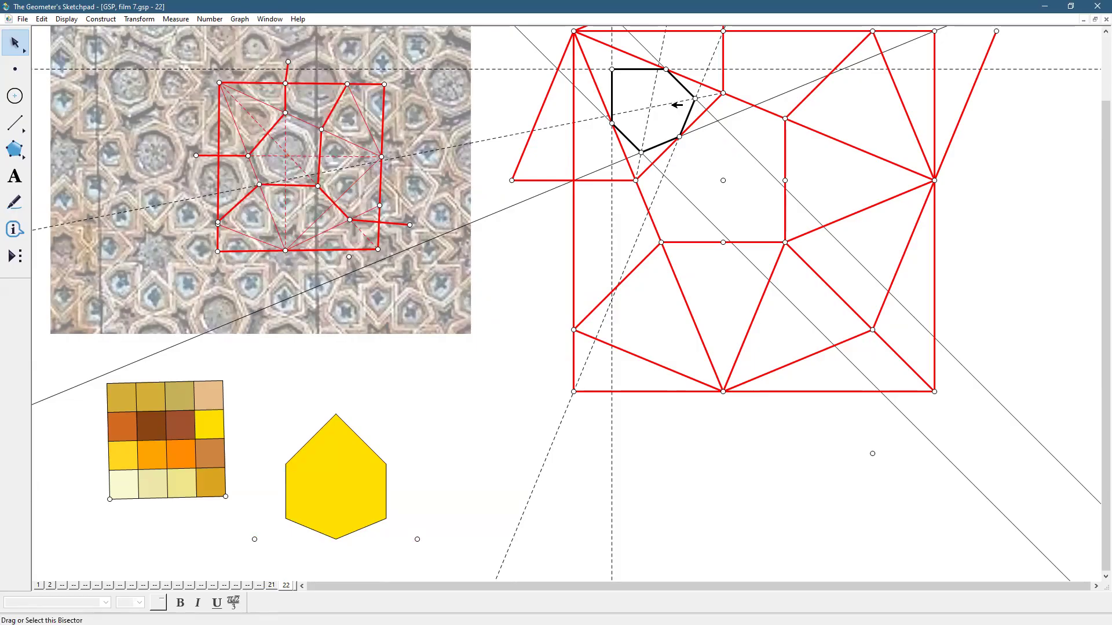
Step: Hide the two dashed bisectors that cross inside the black hexagon
left_click(671, 140)
left_click(641, 153)
left_click(647, 128)
left_click(704, 98)
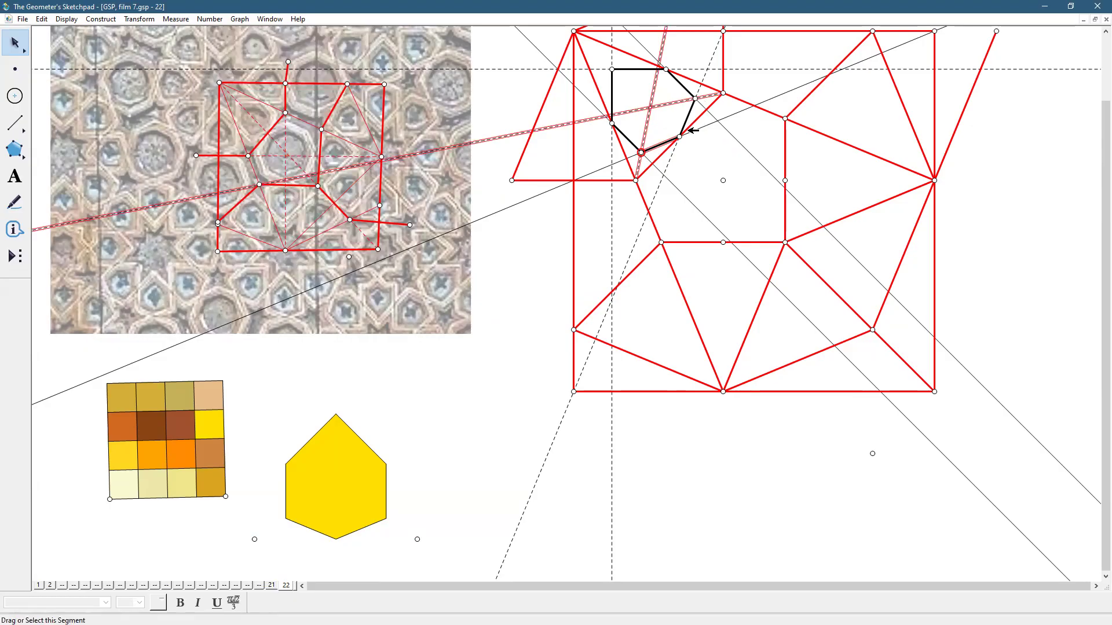
left_click(747, 136)
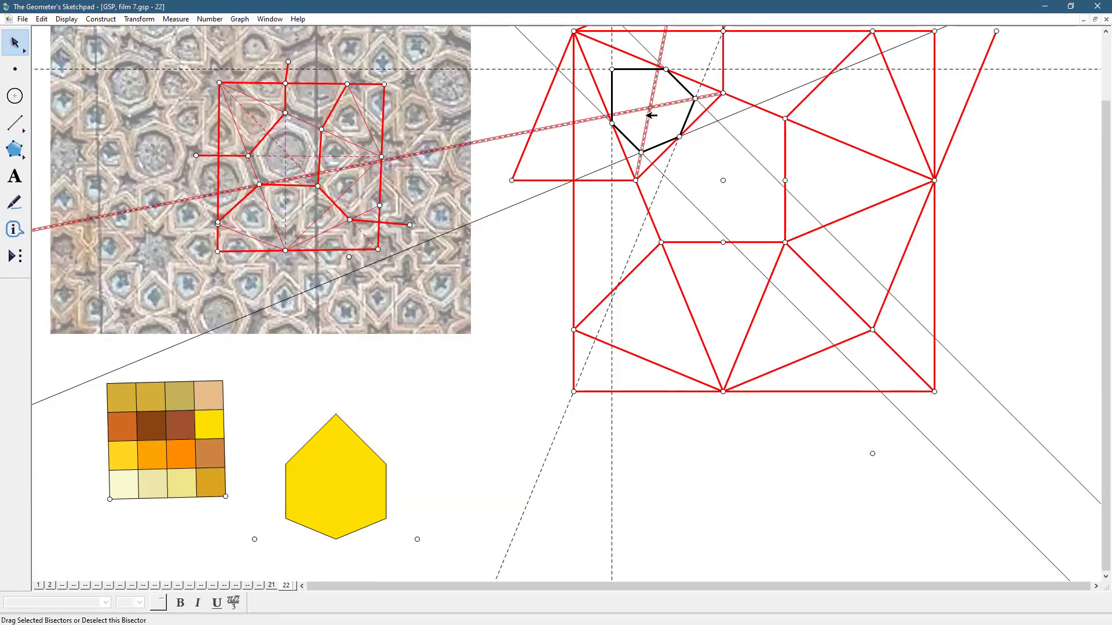
left_click(67, 22)
left_click(86, 87)
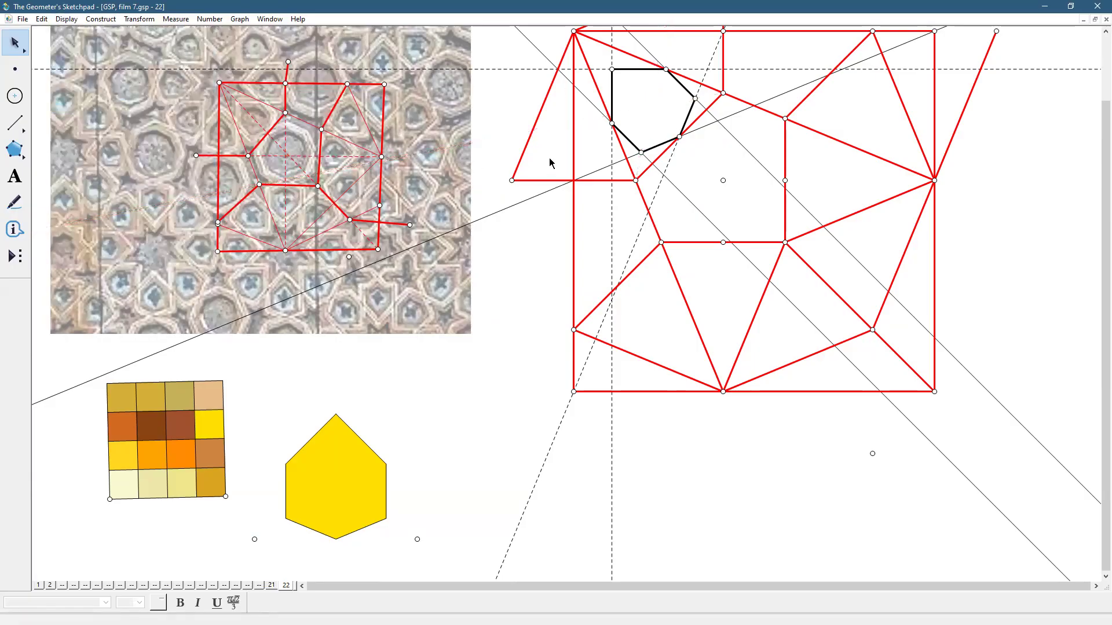
Step: Hide the horizontal and vertical dashed lines running along the black hexagon's edges
left_click(612, 147)
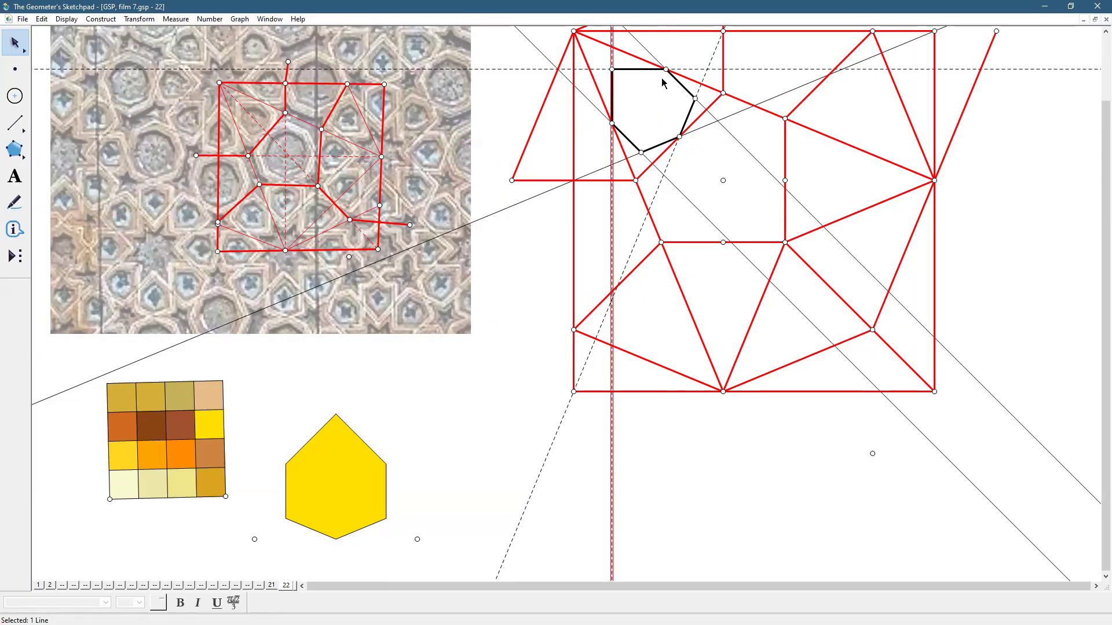
left_click(697, 68, "shift")
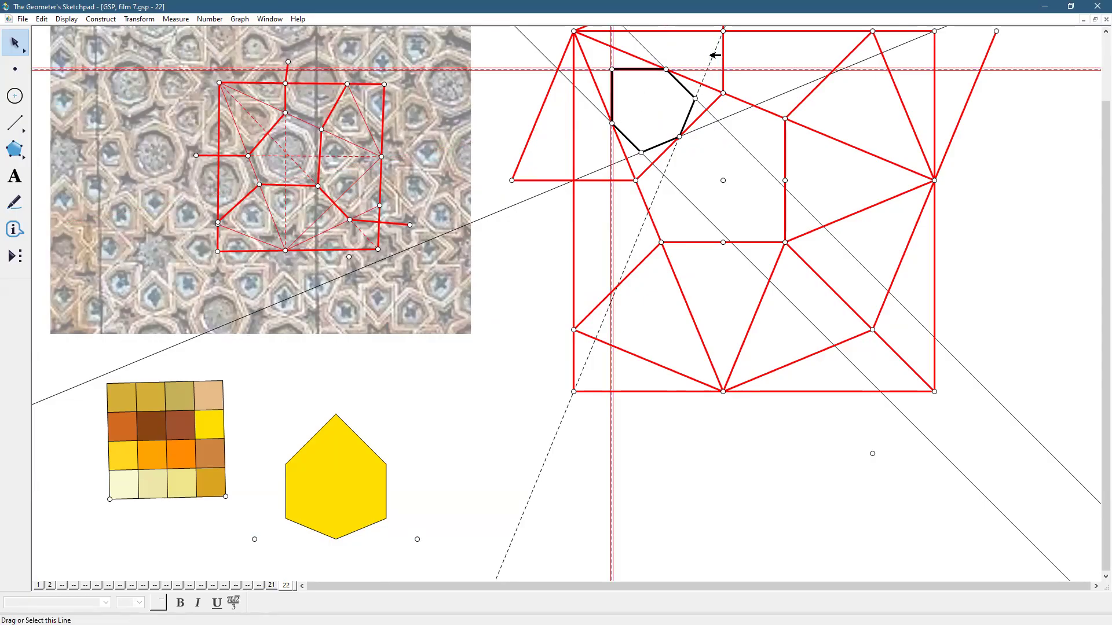
left_click(716, 52, "shift")
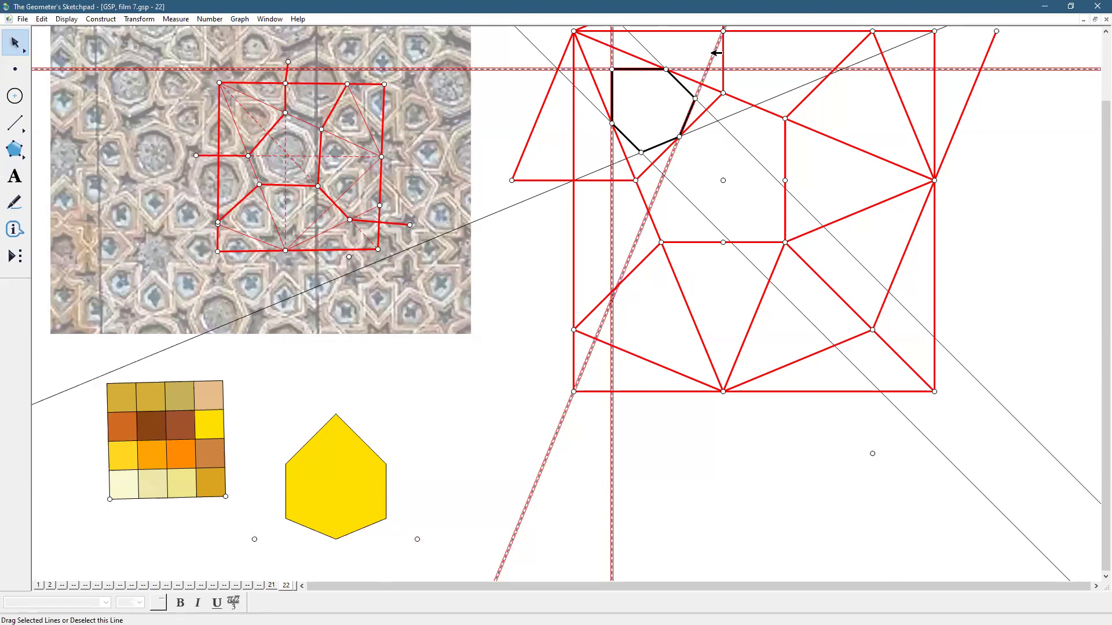
left_click(717, 53, "shift")
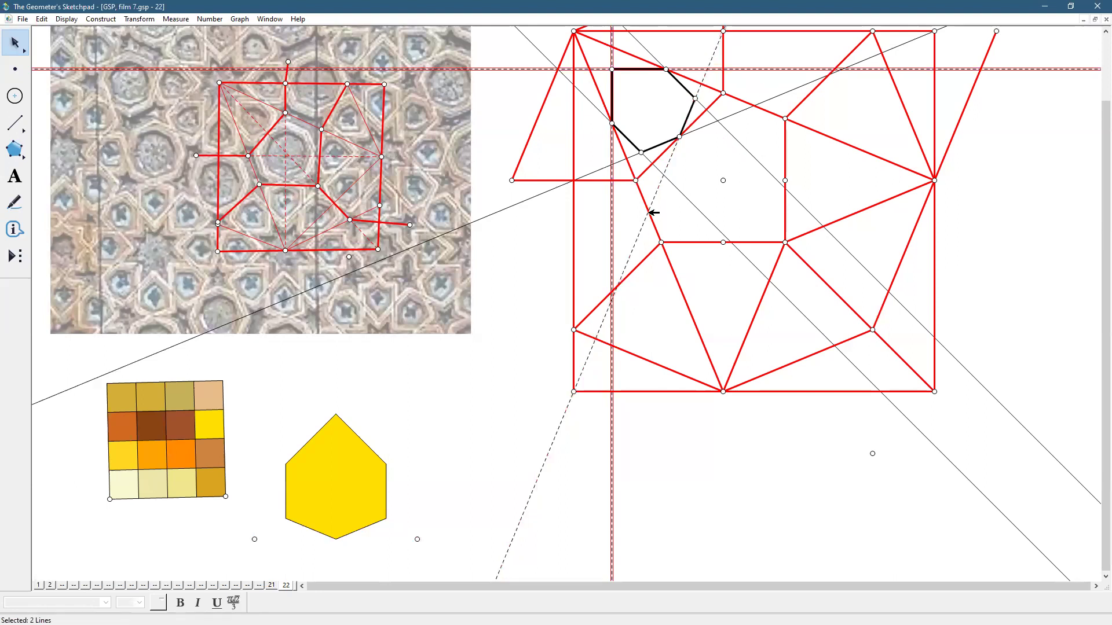
left_click(63, 22)
left_click(520, 389)
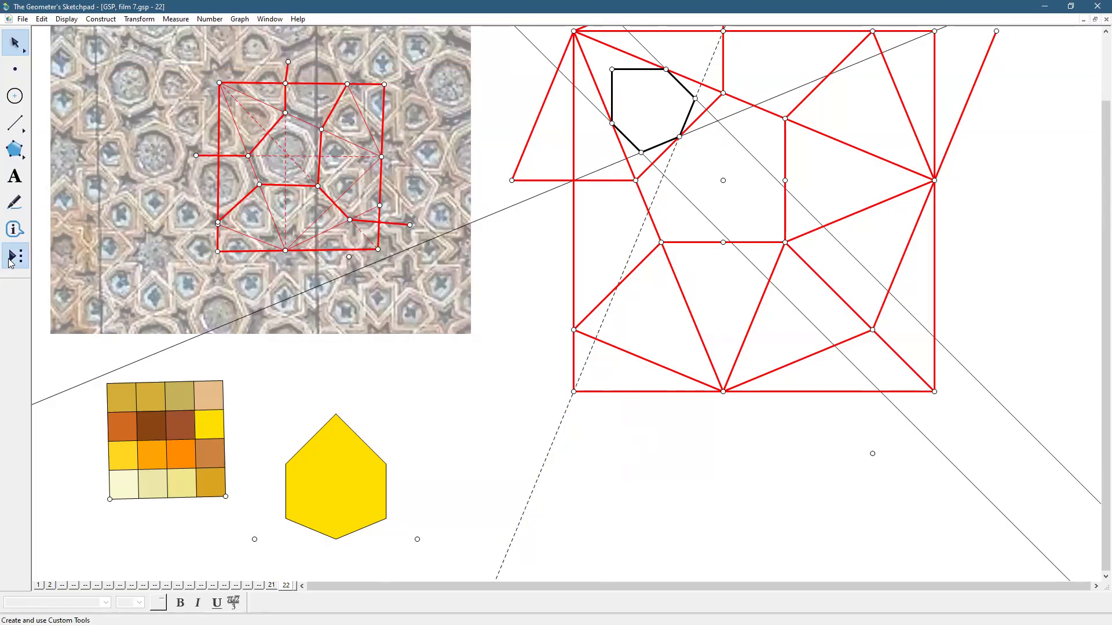
Step: Place gold petals with the petal gold tool on the left outer triangle's base and on the diagonal edge at the square's lower left
left_click(11, 264)
left_click(58, 193)
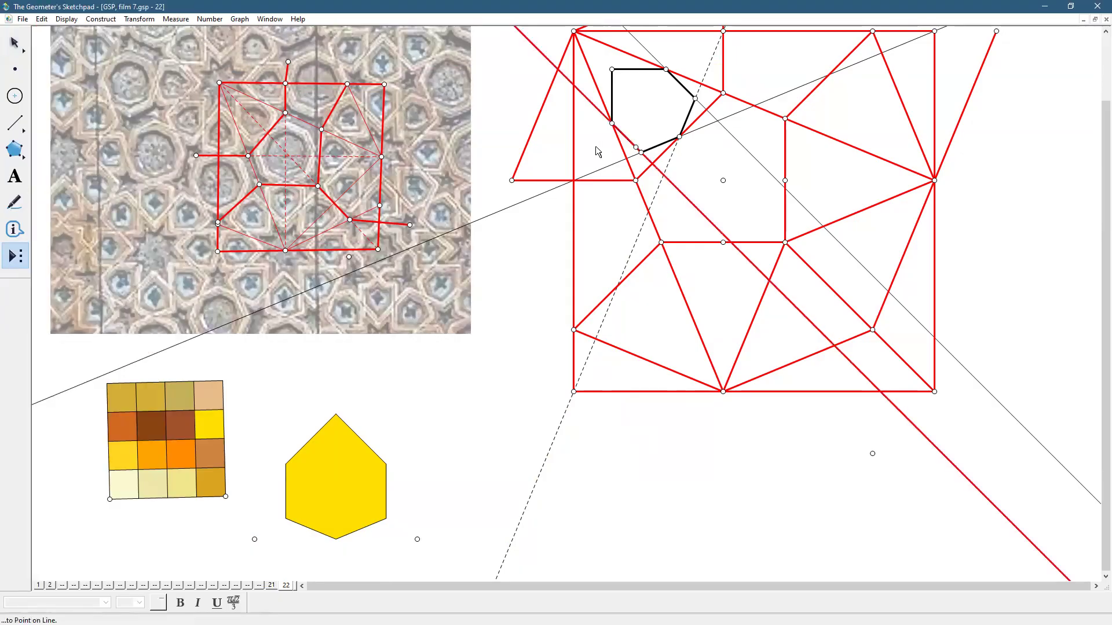
left_click(513, 181)
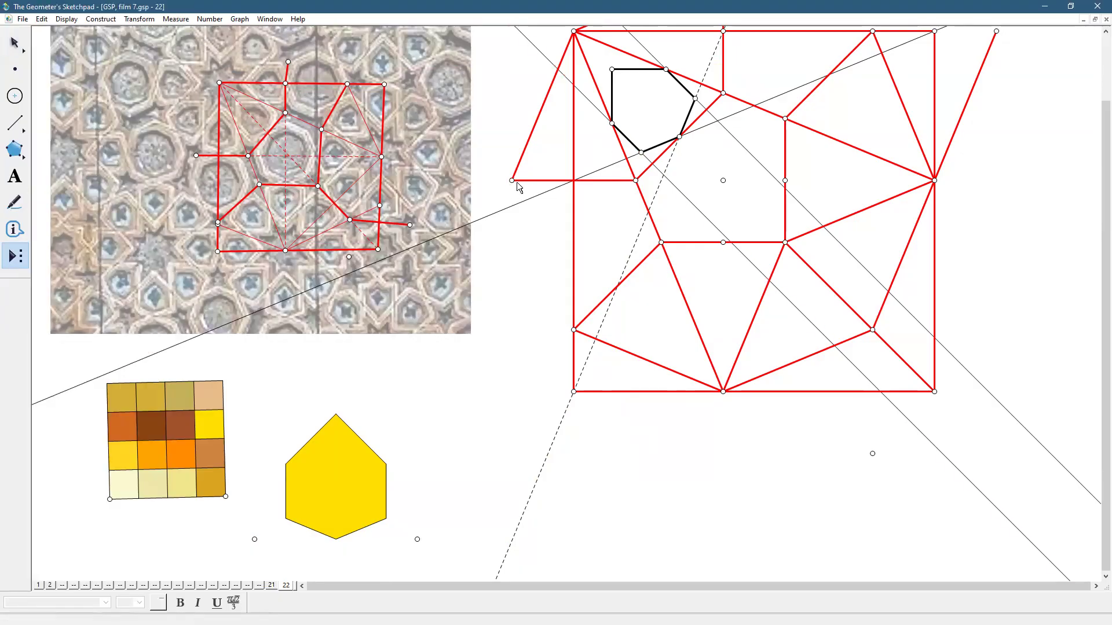
left_click(633, 179)
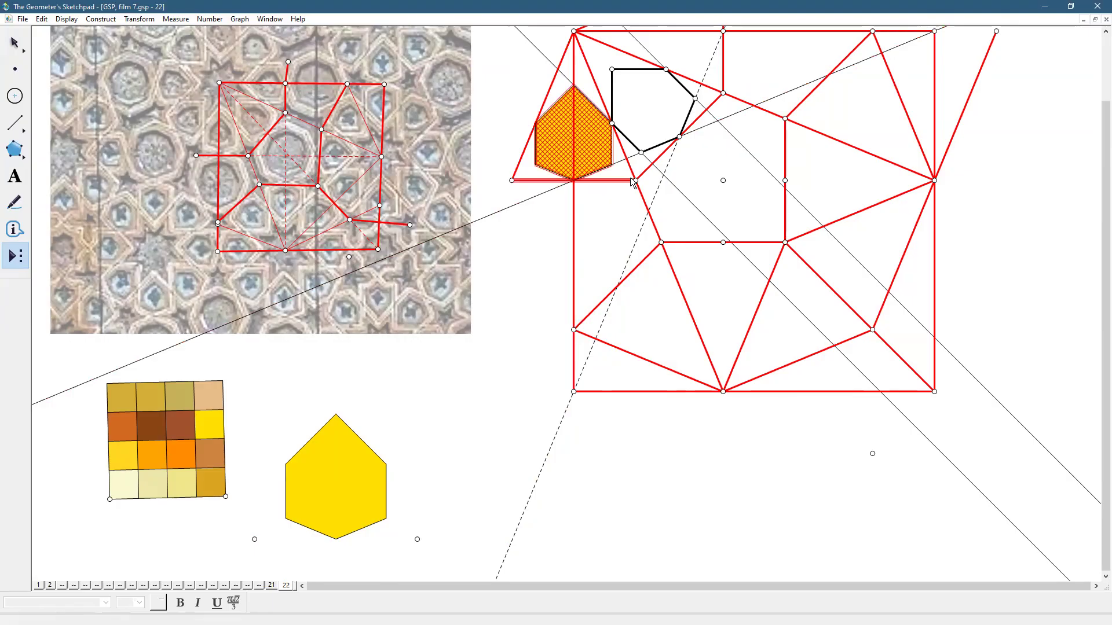
left_click(661, 242)
left_click(573, 330)
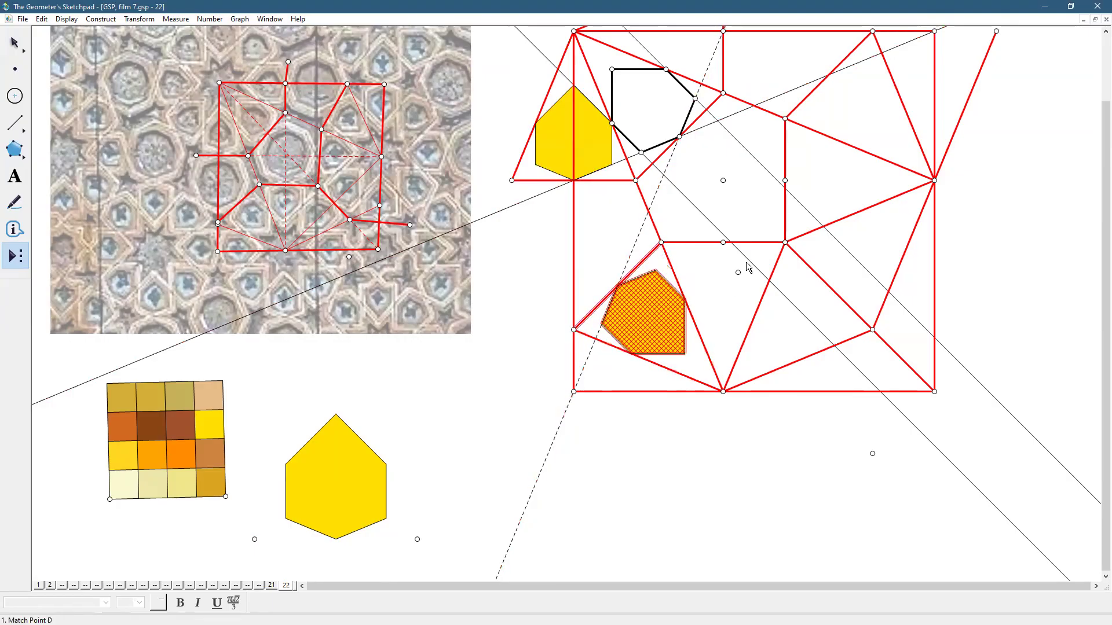
Step: Add gold petals on the central polygon's bottom edge and on both sides of the diagonal edge at the square's lower right
left_click(785, 242)
left_click(661, 242)
left_click(871, 329)
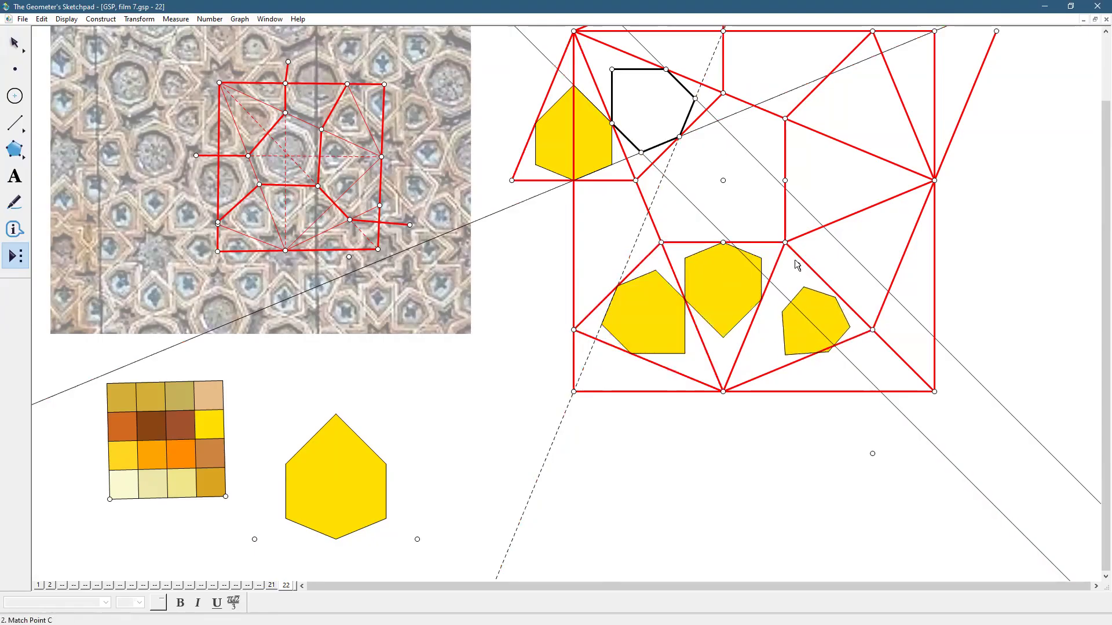
left_click(784, 242)
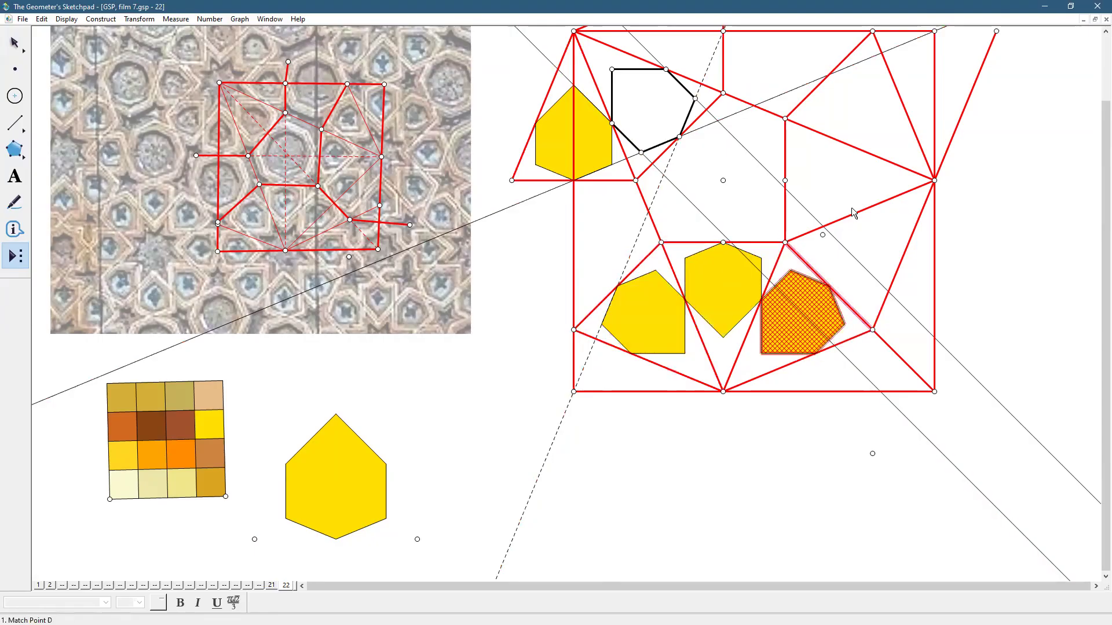
left_click(784, 243)
left_click(872, 329)
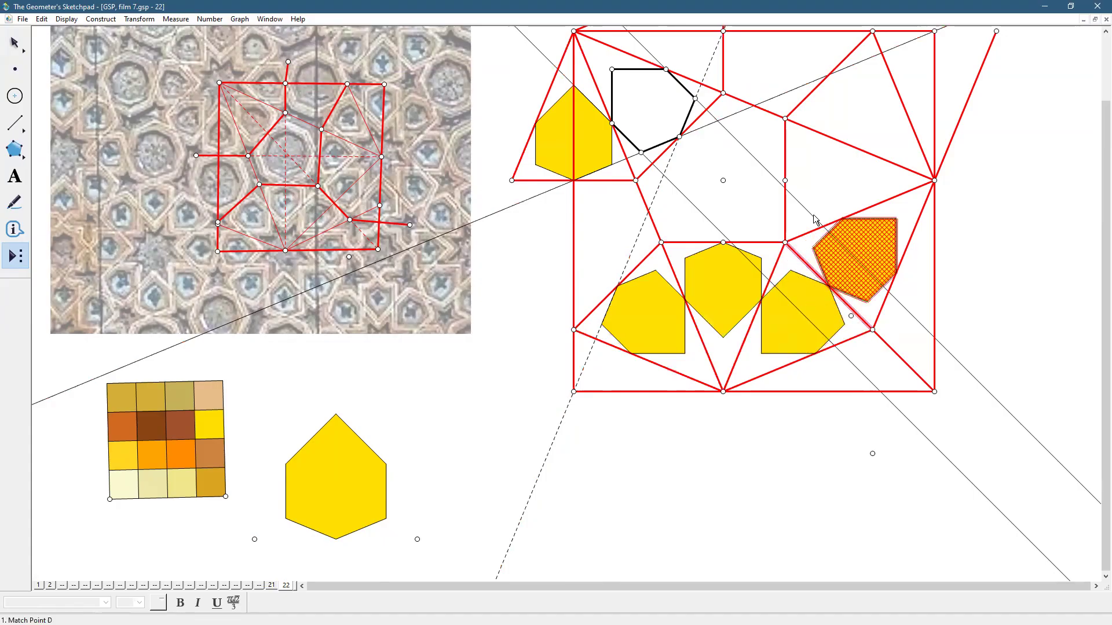
Step: Add gold petals on the central polygon's vertical right edge and on the diagonal edge at the square's upper right
left_click(785, 118)
left_click(785, 242)
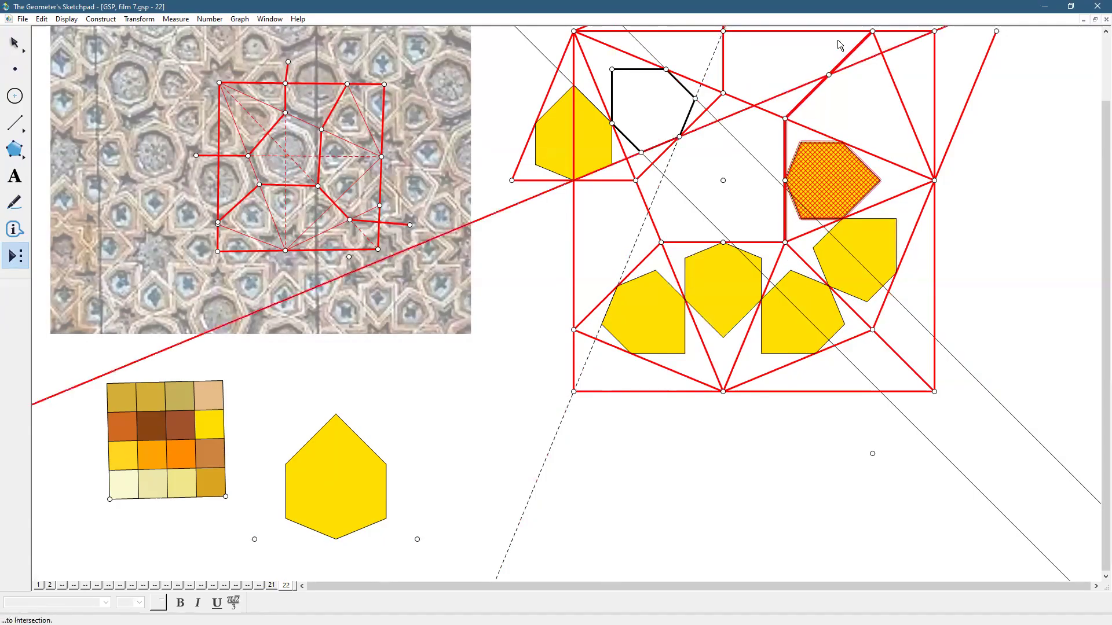
left_click(872, 30)
left_click(928, 164)
scroll(921, 239, "up", 2)
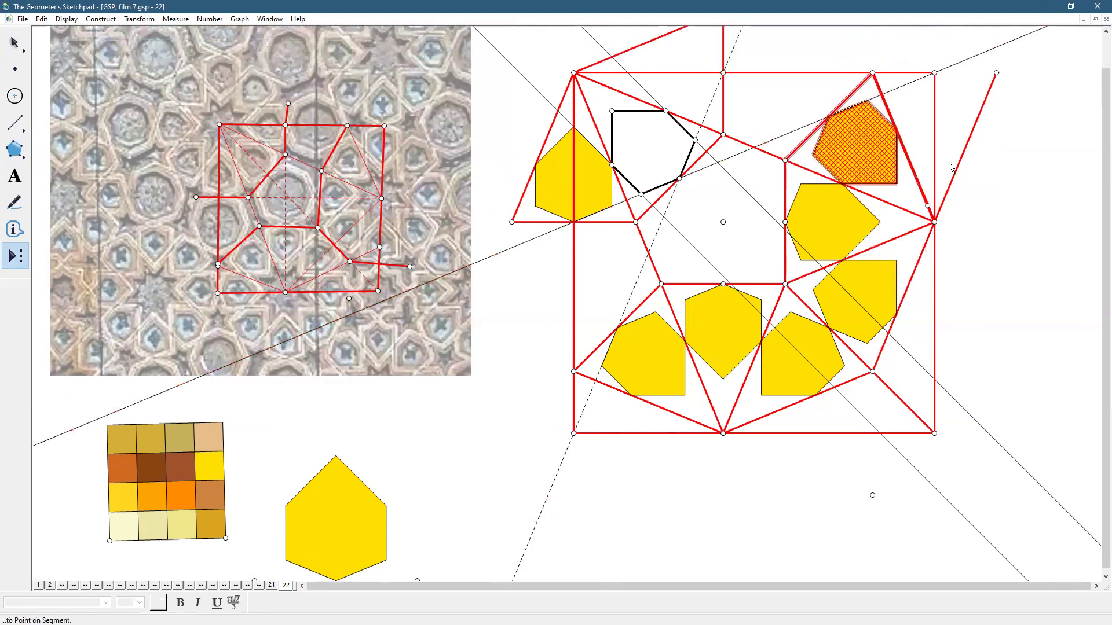
Step: Add gold petals at the square's upper right corner and on the vertical edge of the triangle above its top side
left_click(996, 73)
left_click(873, 73)
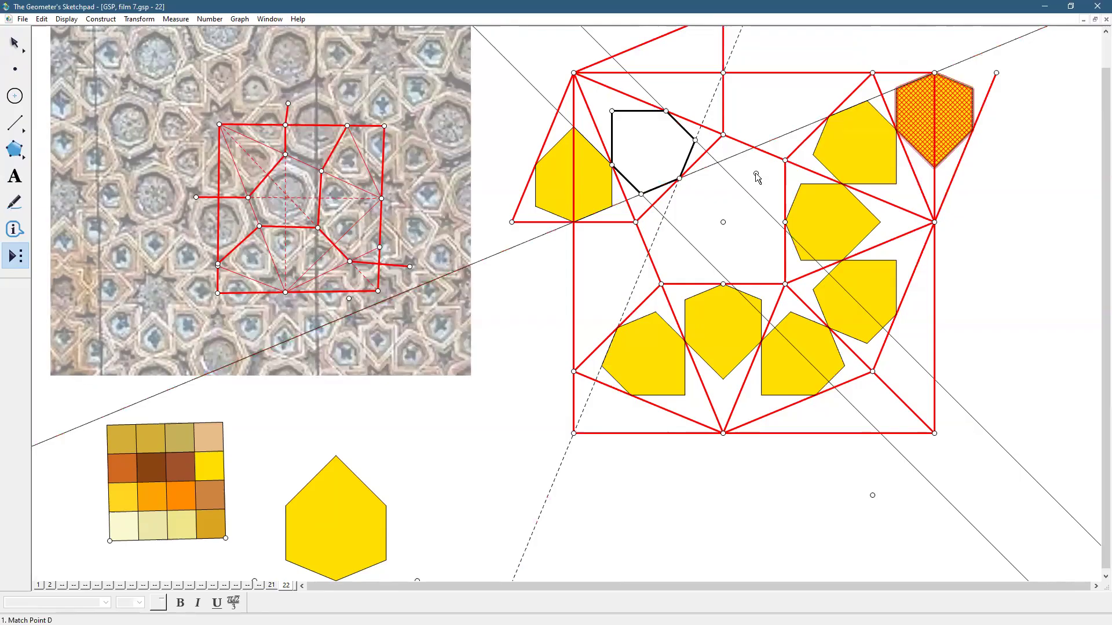
scroll(752, 134, "up", 1)
scroll(751, 135, "up", 1)
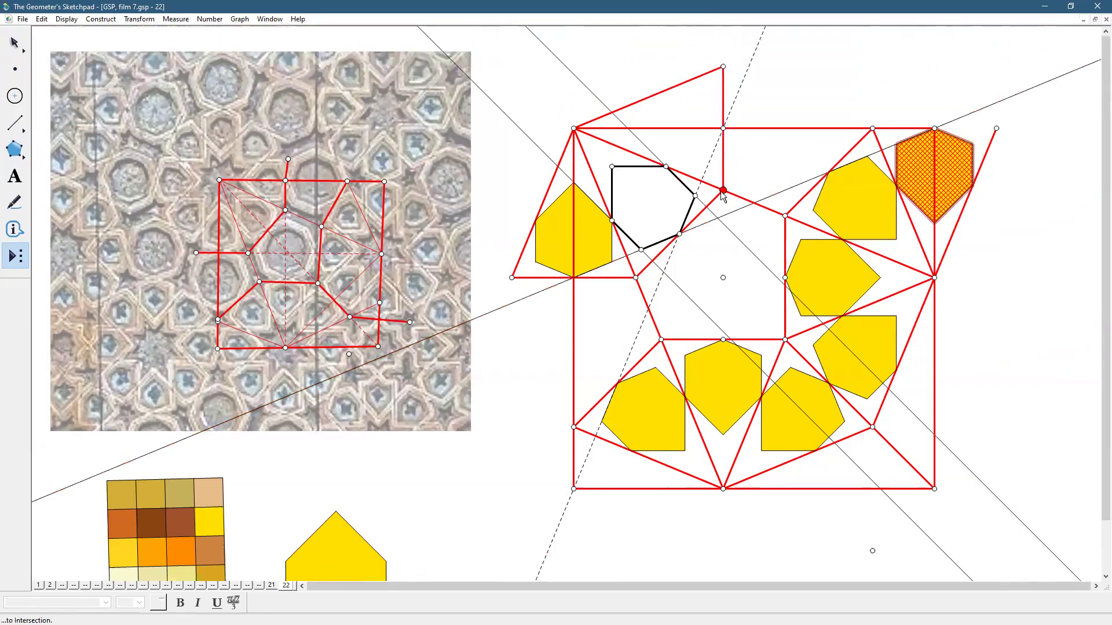
left_click(723, 190)
left_click(723, 67)
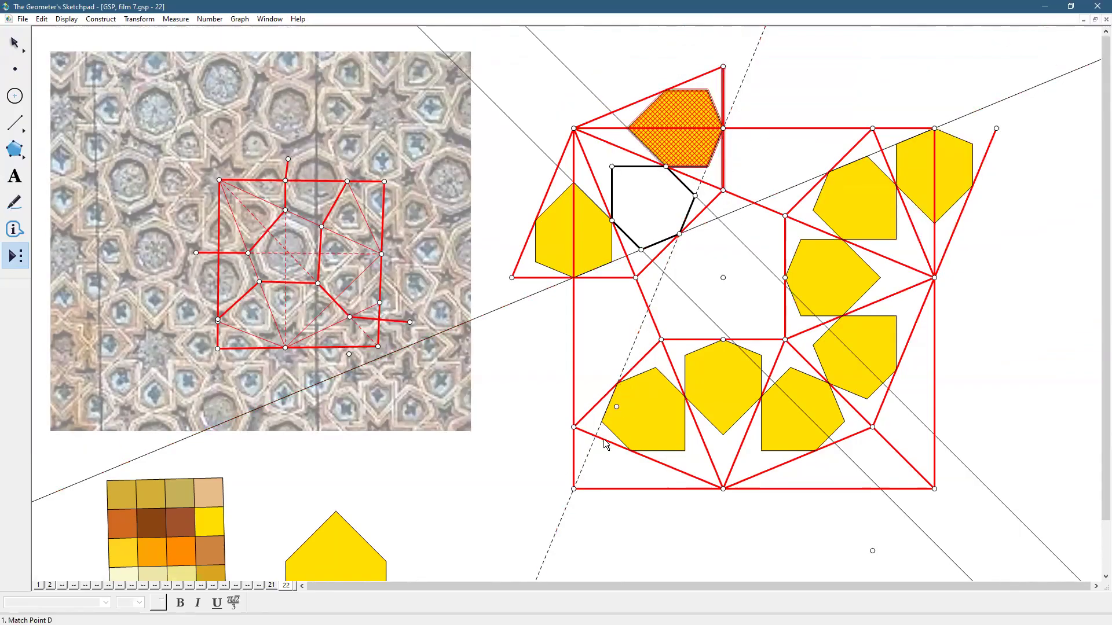
Step: Reflect the lower point on the square's left side across the square's bottom side
scroll(722, 529, "down", 1)
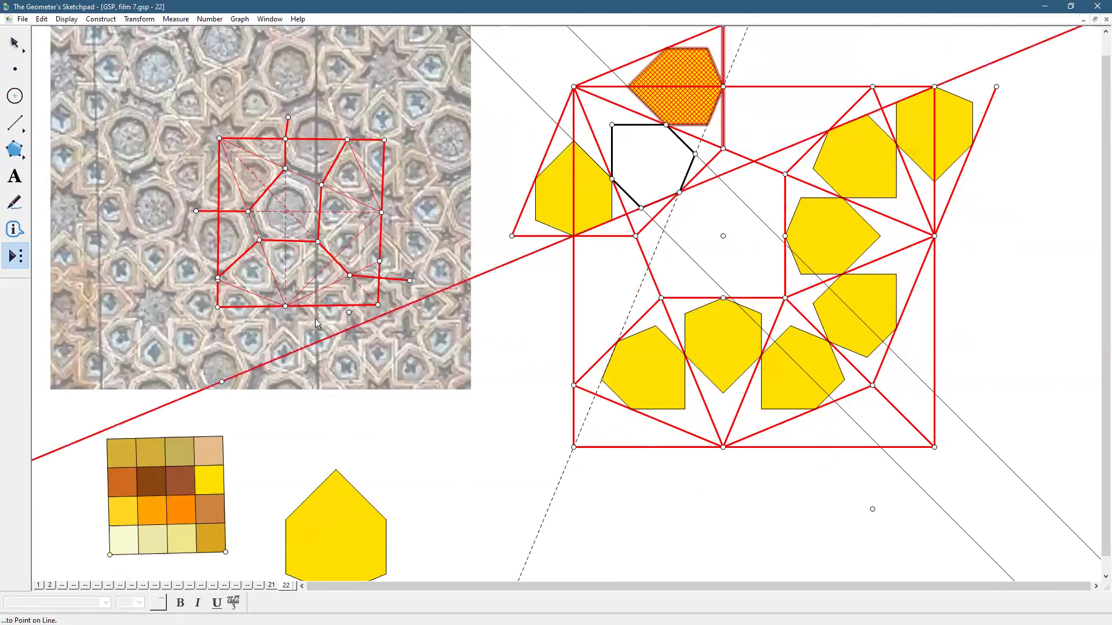
left_click(606, 522)
left_click(613, 445)
left_click(574, 385)
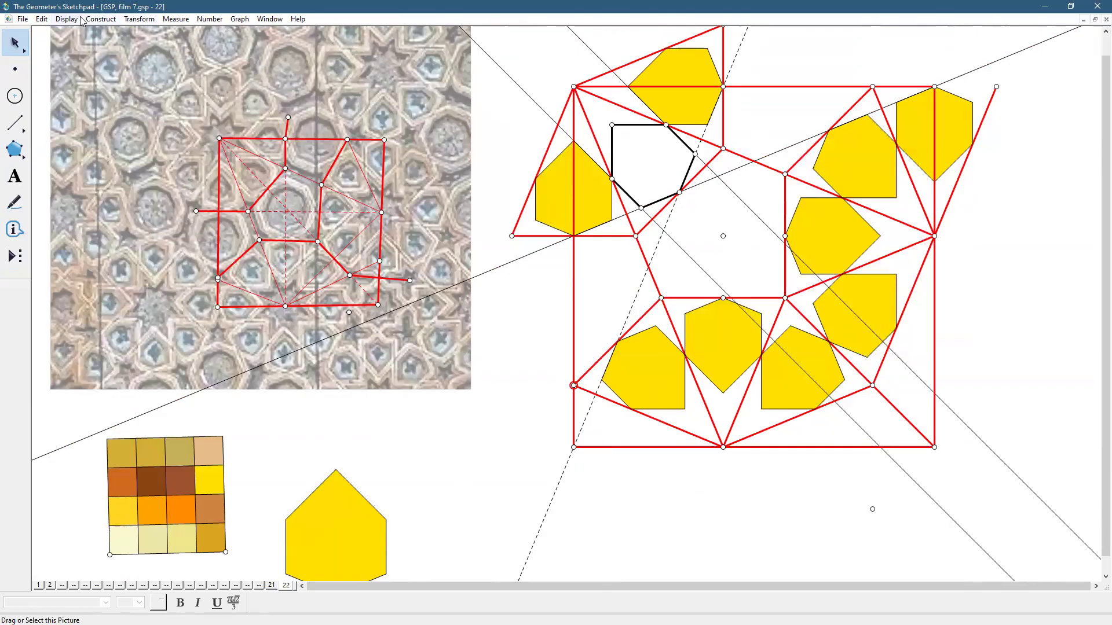
left_click(139, 18)
left_click(200, 189)
Step: Place a gold petal at the square's lower left corner, between the left-side point and its reflected image
left_click(15, 255)
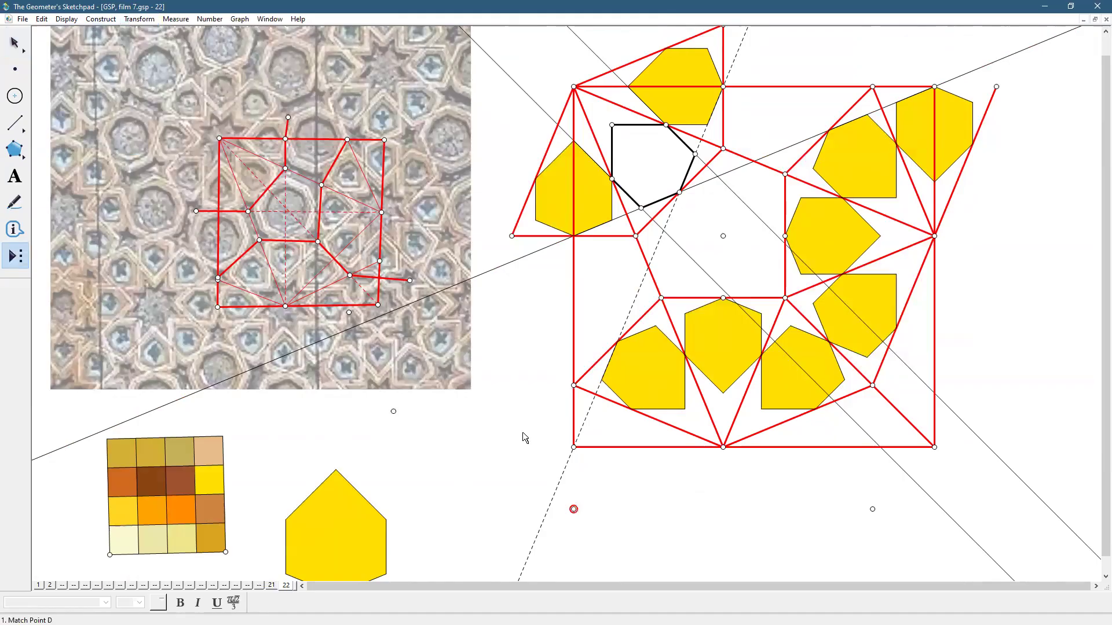
left_click(572, 385)
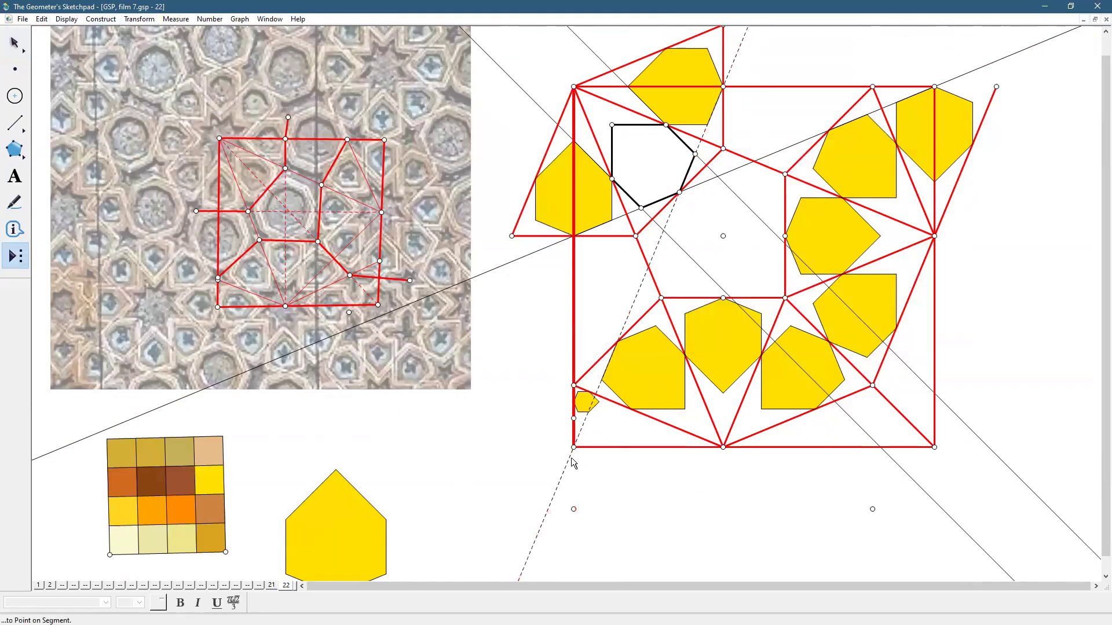
left_click(574, 509)
key("Escape")
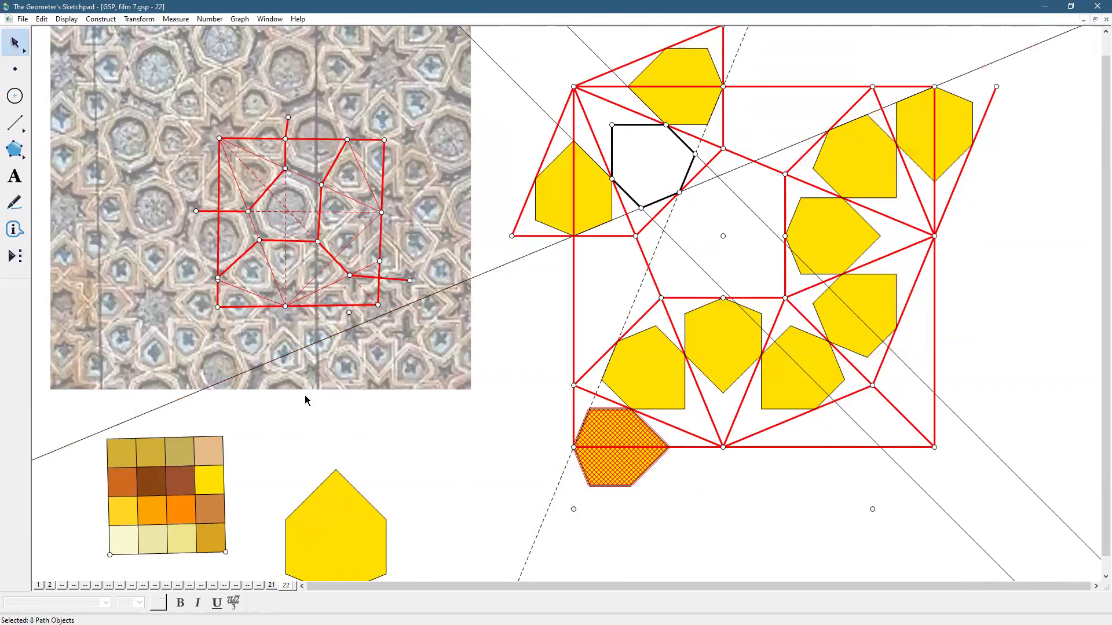
Step: Move the sample yellow petal up beside the colour palette
left_click(376, 446)
left_click_drag(339, 523, 339, 475)
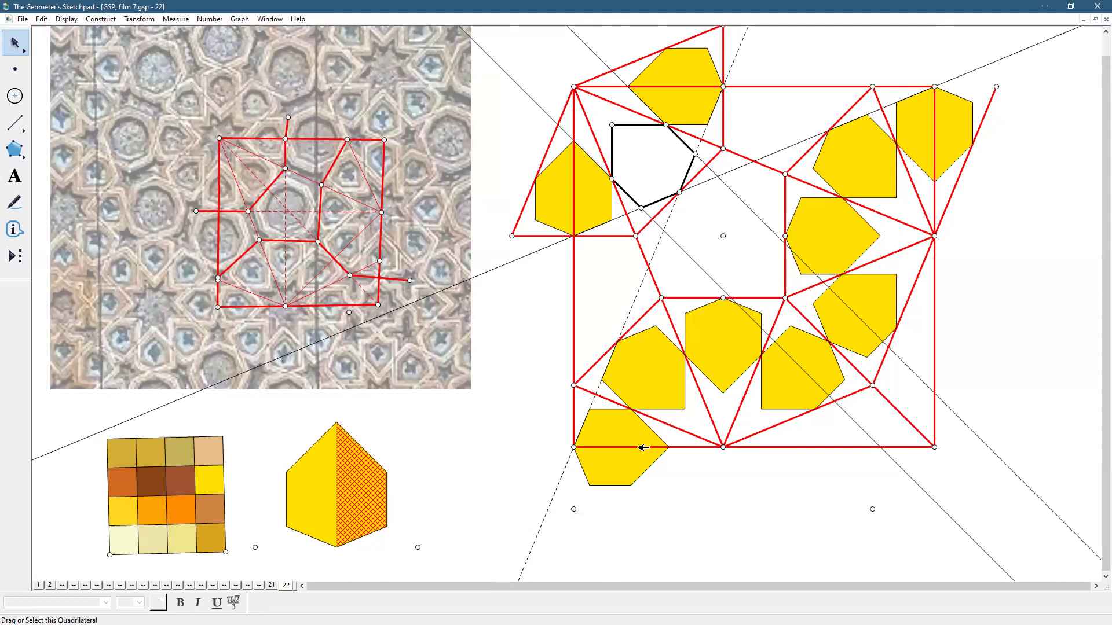
Step: Try to hide the solid diagonal line along the black hexagon's upper right edge, and undo the hiding
left_click(772, 226)
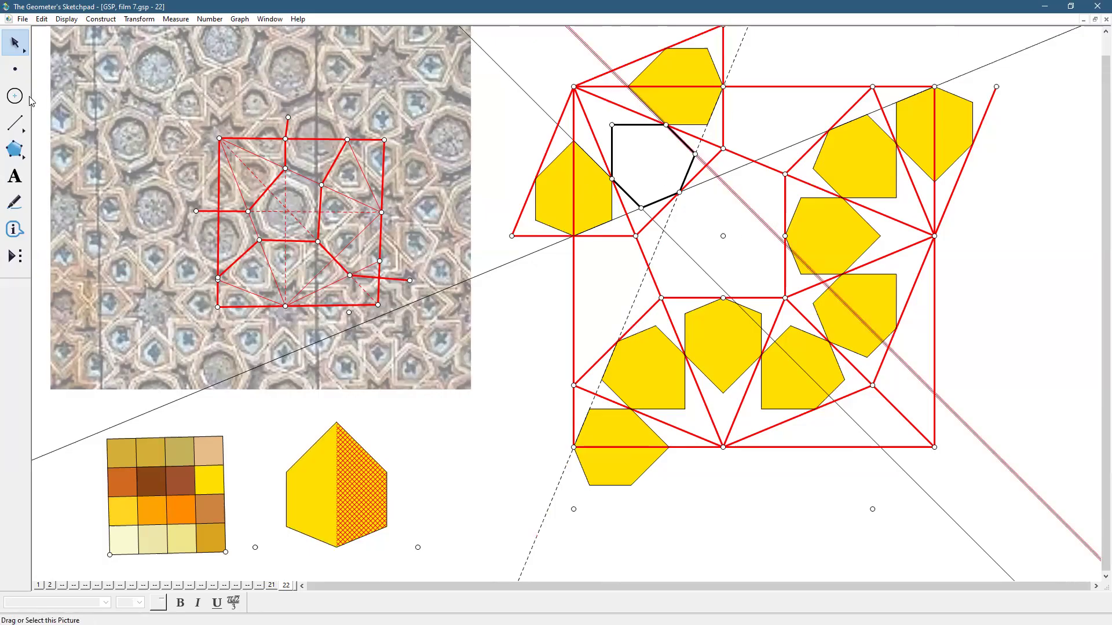
left_click(67, 19)
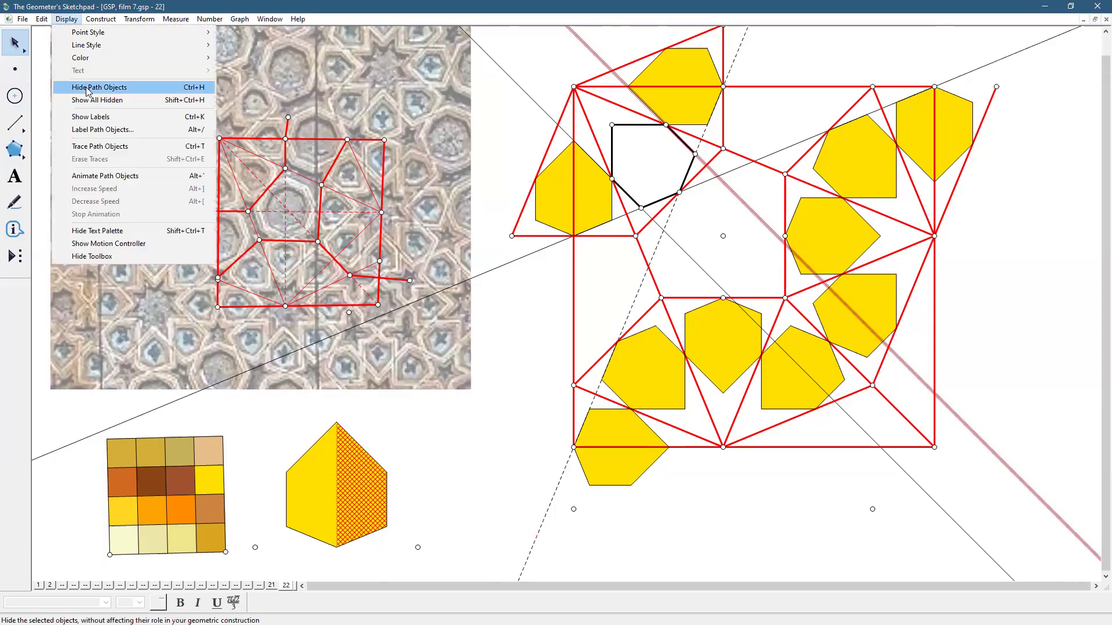
left_click(85, 87)
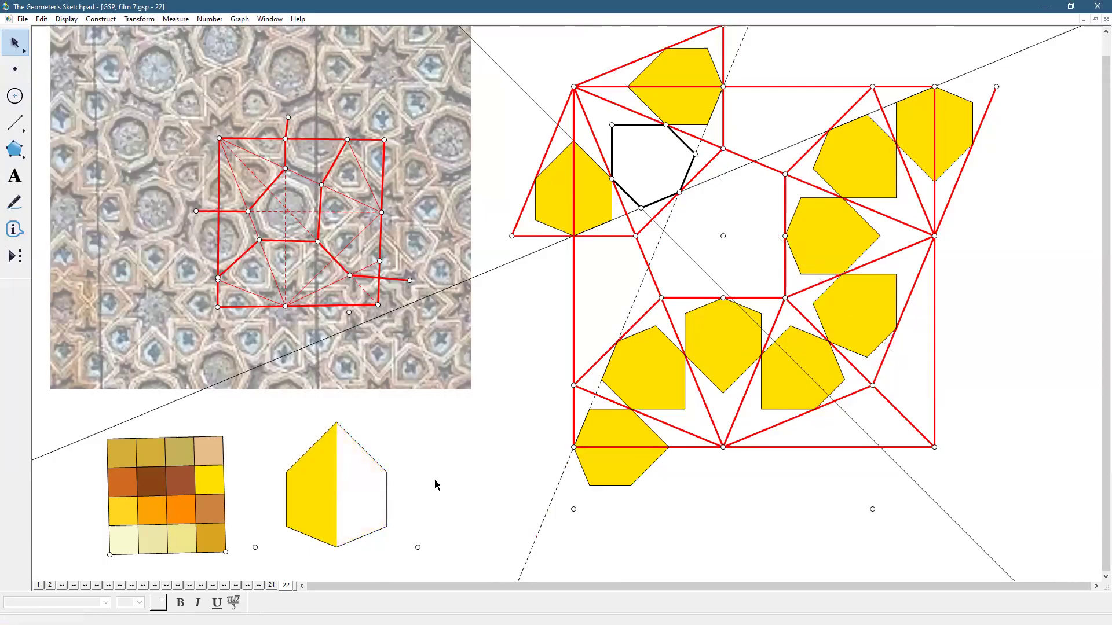
key("ctrl+z")
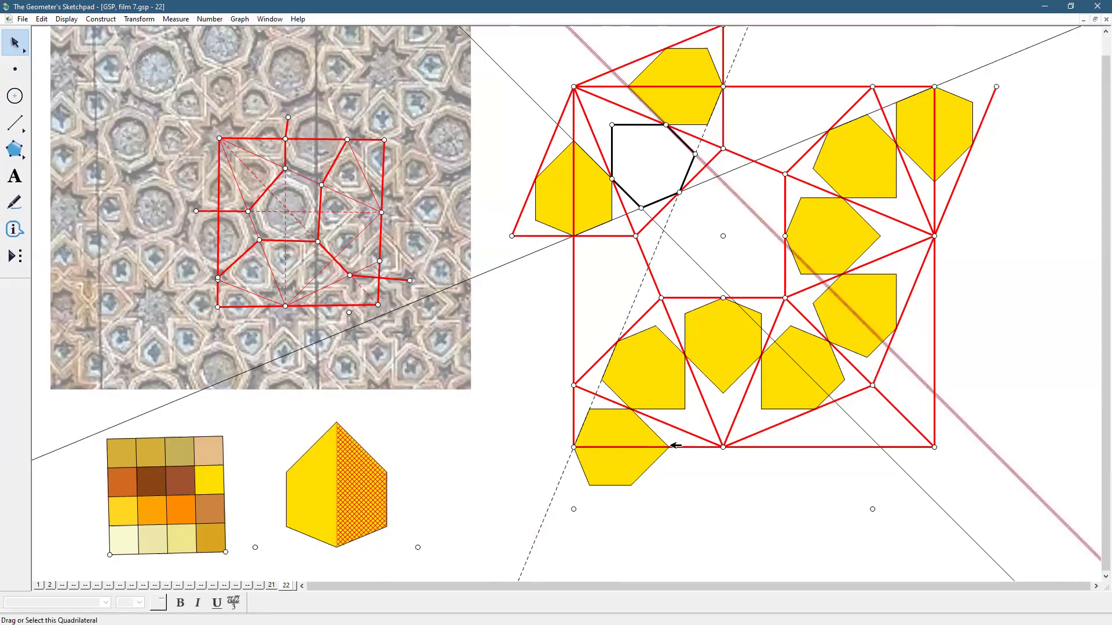
Step: Hide the two parallel solid diagonal lines running along the black hexagon's edges
left_click(710, 226)
left_click(727, 186)
left_click(682, 246)
left_click(66, 19)
left_click(95, 84)
left_click(933, 287)
Step: Fill the black-outlined hexagon with a yellow polygon interior through its six vertices
left_click(15, 149)
left_click(612, 125)
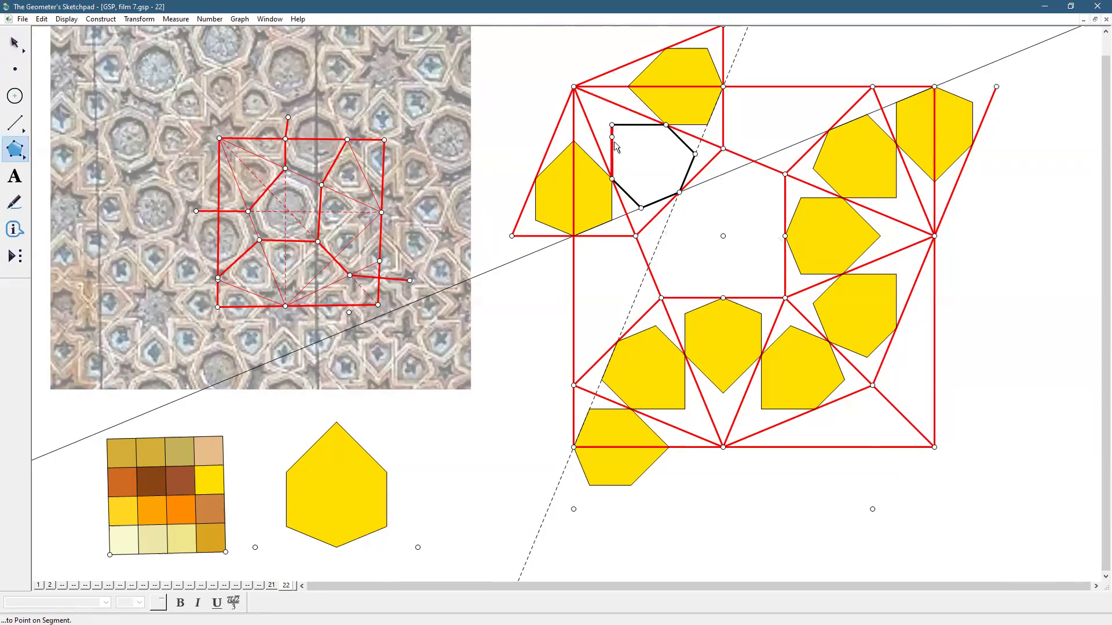
left_click(612, 179)
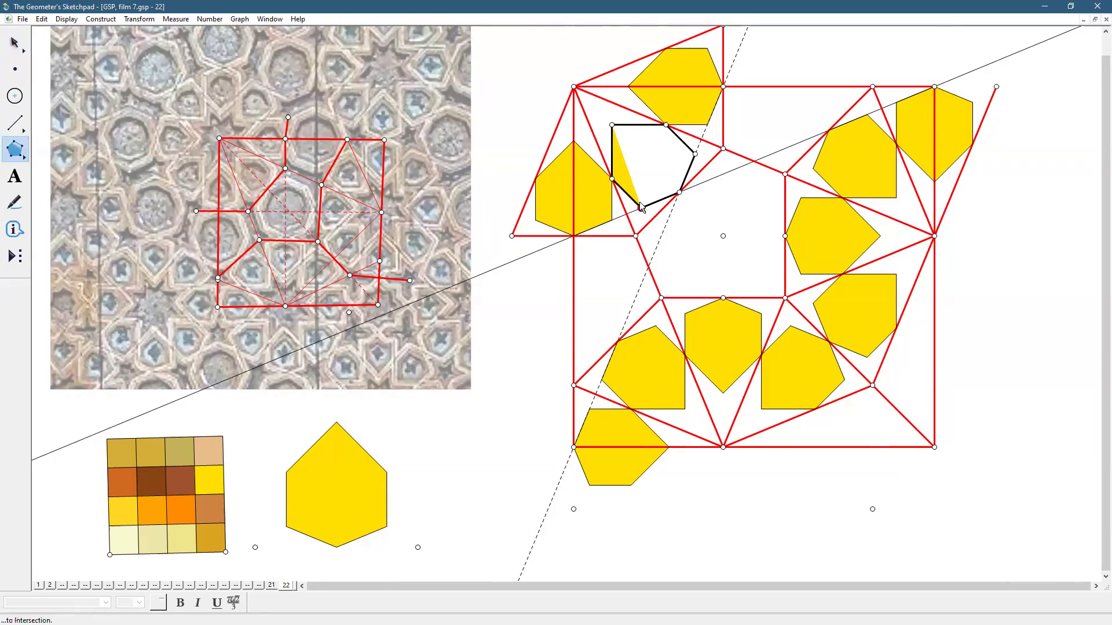
left_click(641, 206)
left_click(680, 193)
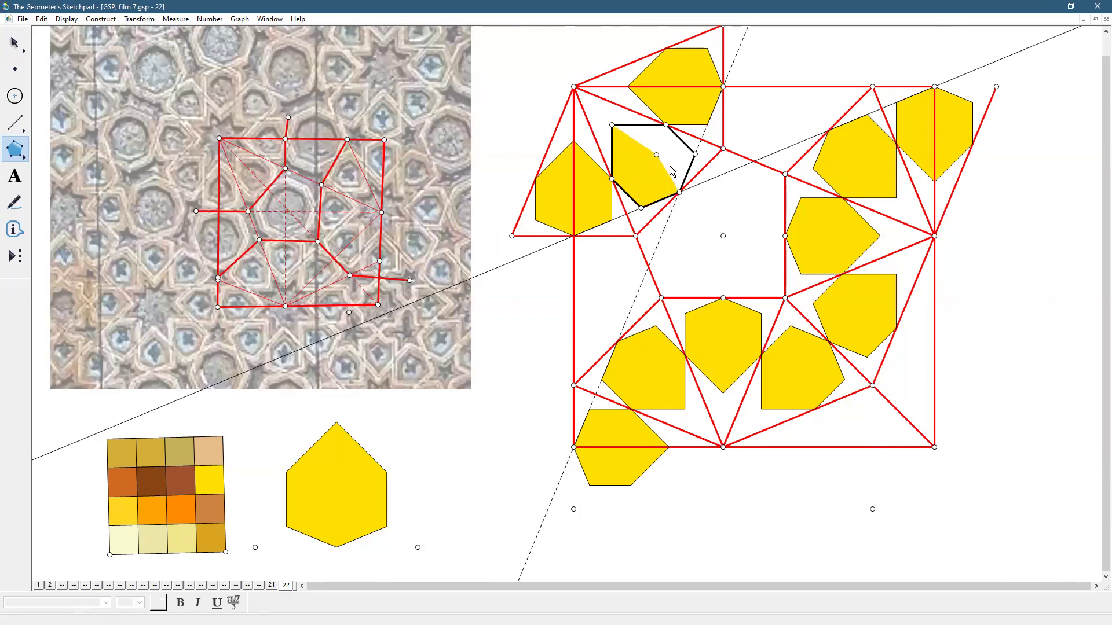
left_click(695, 154)
left_click(666, 126)
left_click(612, 125)
key("Escape")
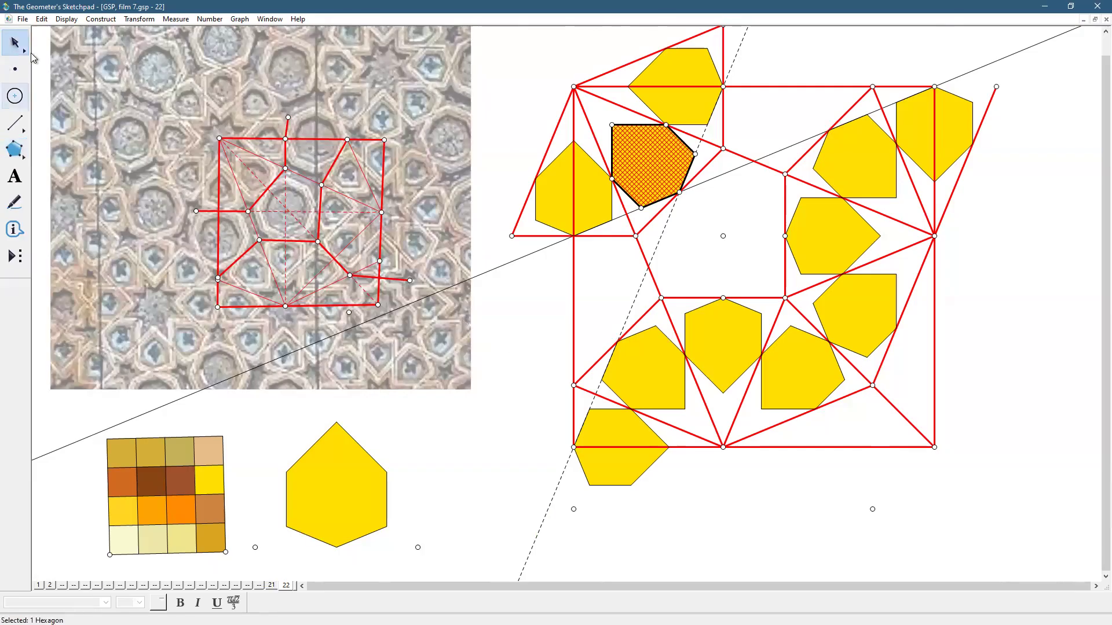
left_click(686, 231)
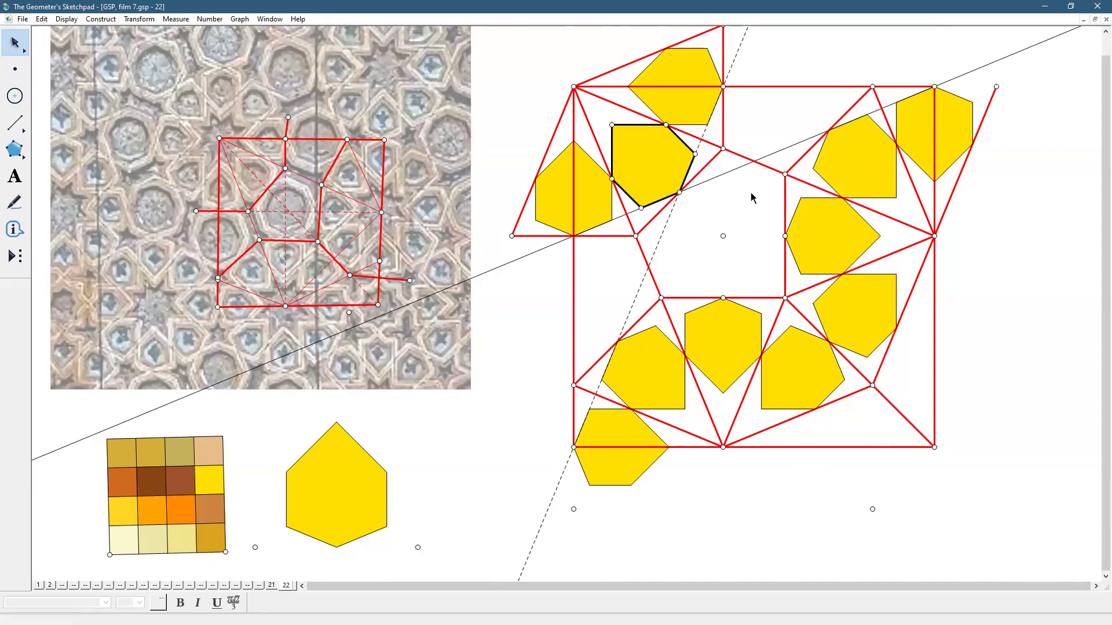
Step: Duplicate page 22 as a new page 23 of the document
left_click(23, 18)
left_click(48, 134)
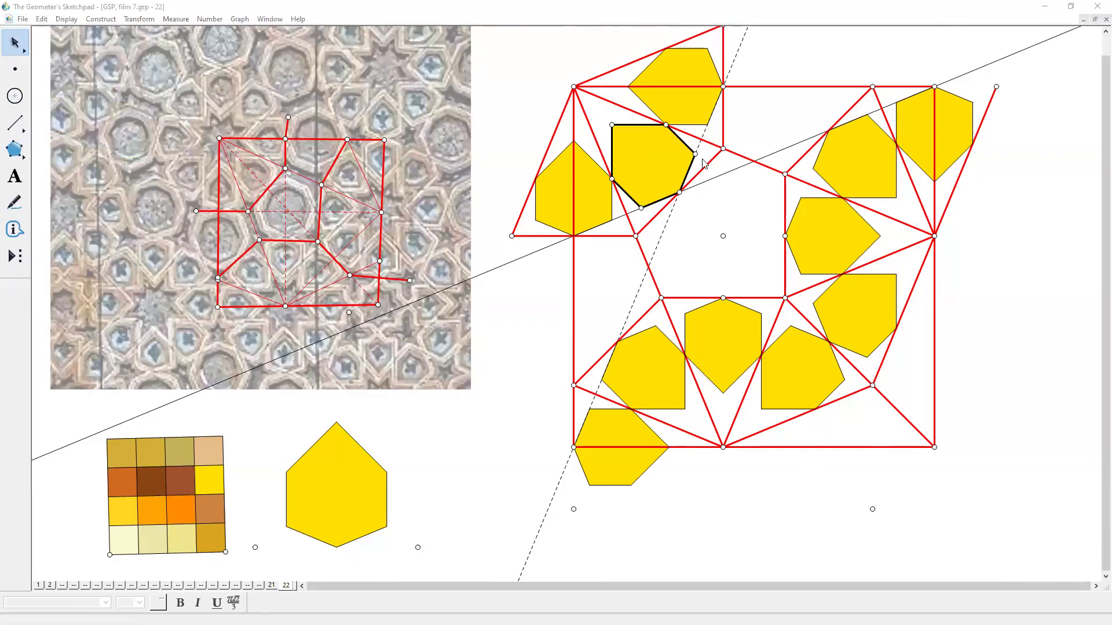
left_click(782, 168)
mouse_move(790, 198)
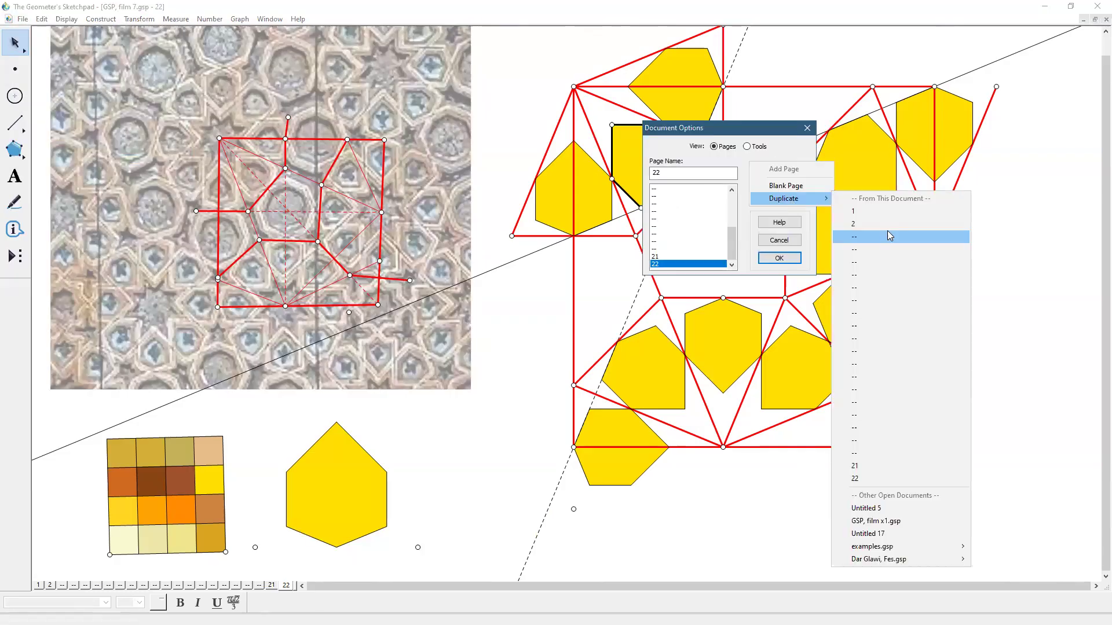
left_click(873, 478)
key("Return")
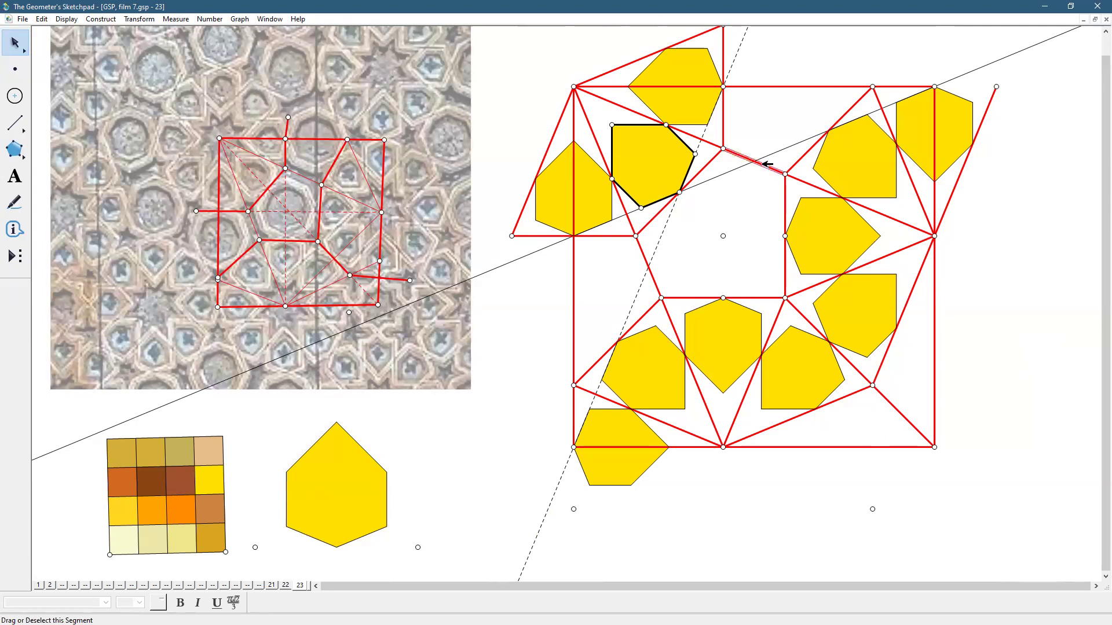
Step: Reflect the solid diagonal line across the central region's upper-right red edge, and reflect the image across its vertical right edge
left_click(780, 151)
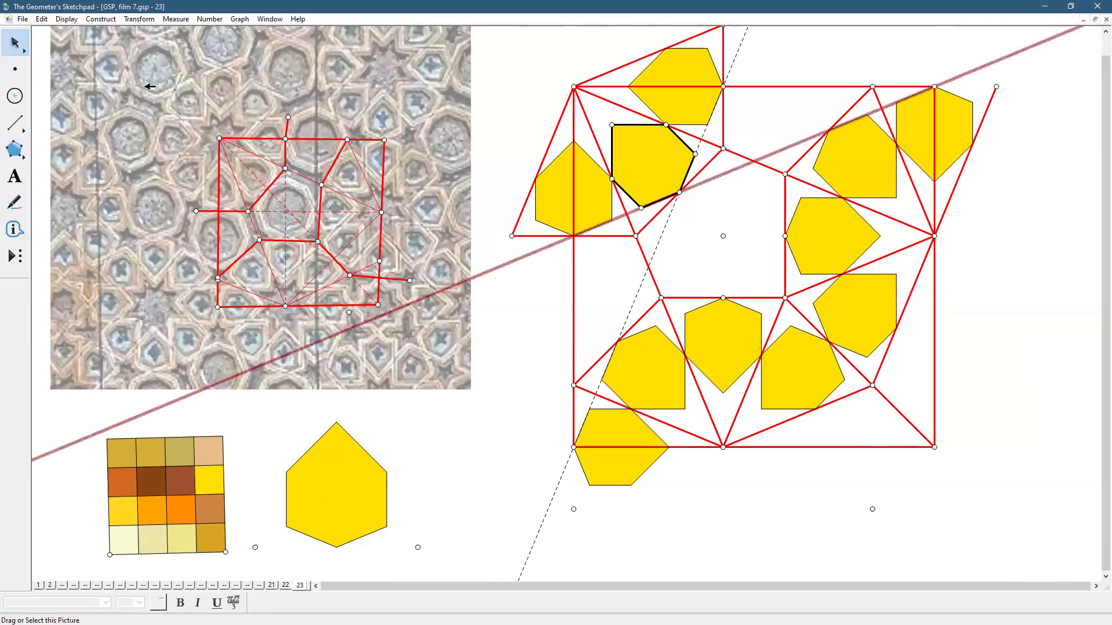
left_click(126, 19)
left_click(152, 149)
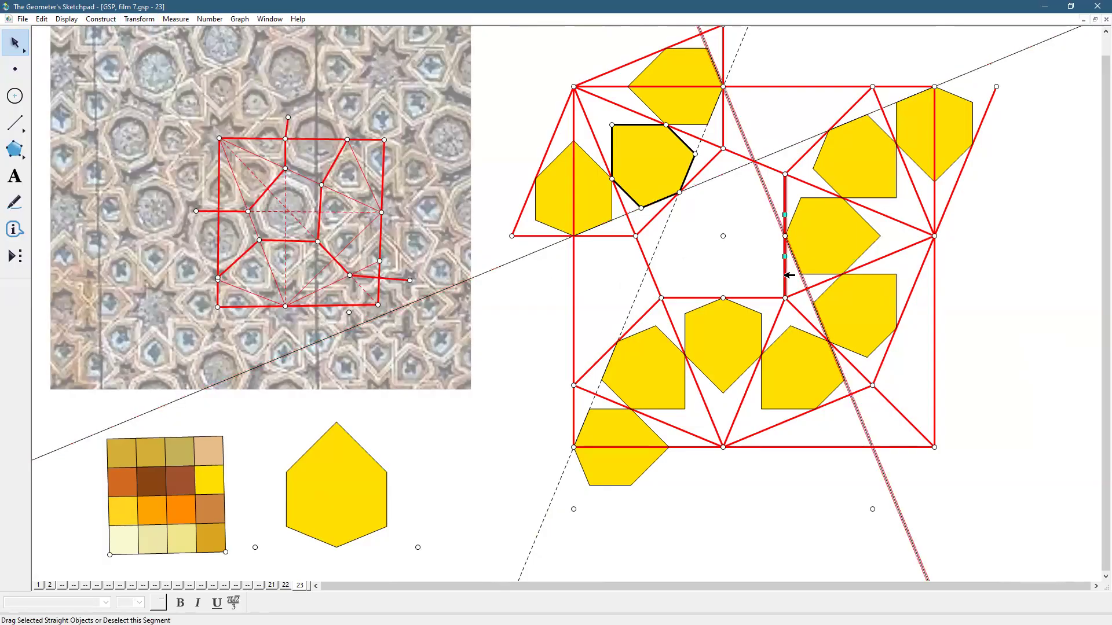
left_click(139, 19)
left_click(152, 149)
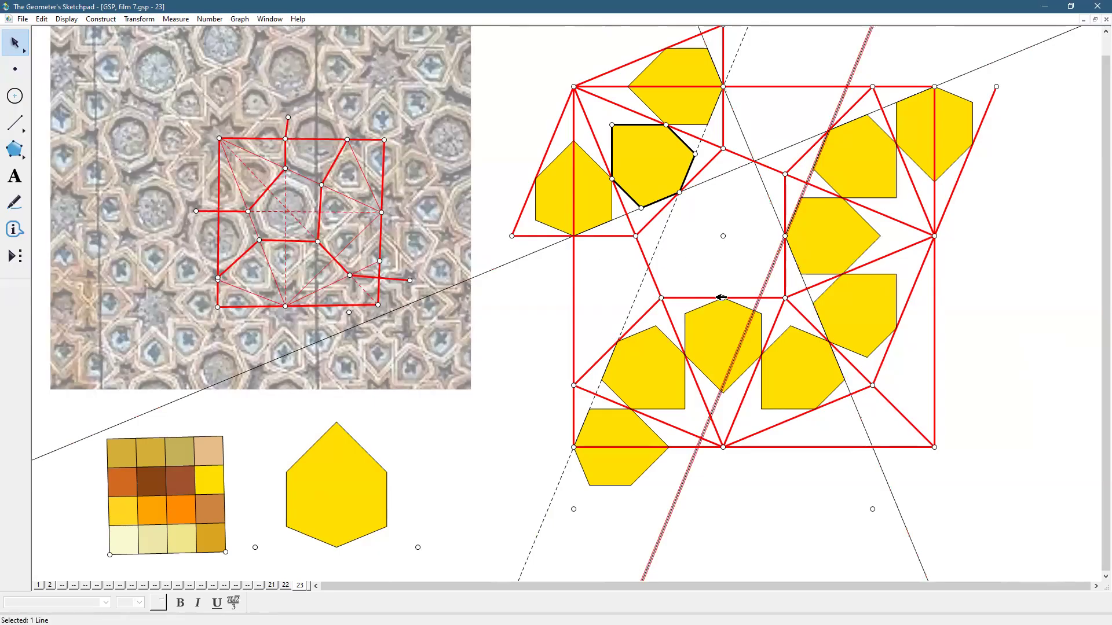
Step: Reflect the dashed line across the central region's slanted lower-left red edge, and reflect the image across its horizontal bottom edge
left_click(669, 272)
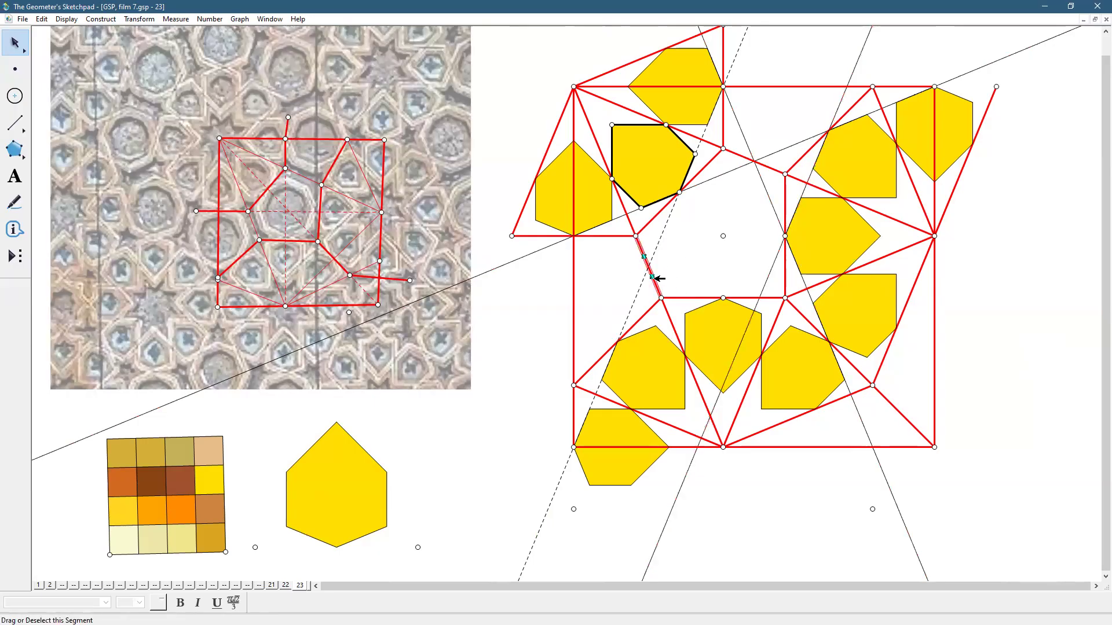
left_click(655, 248)
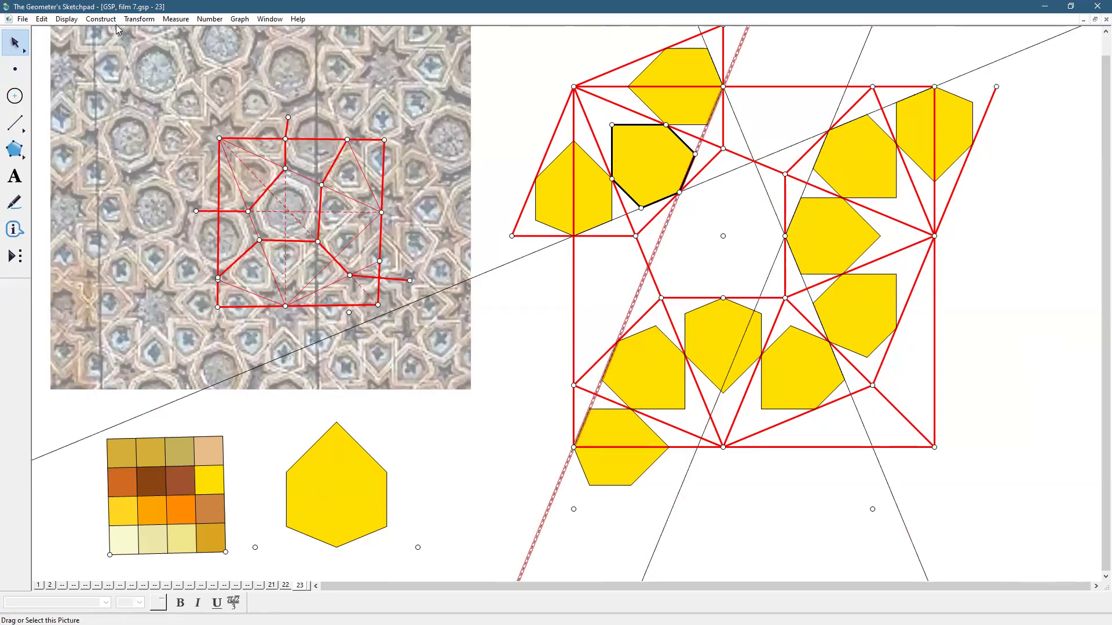
left_click(139, 19)
left_click(153, 151)
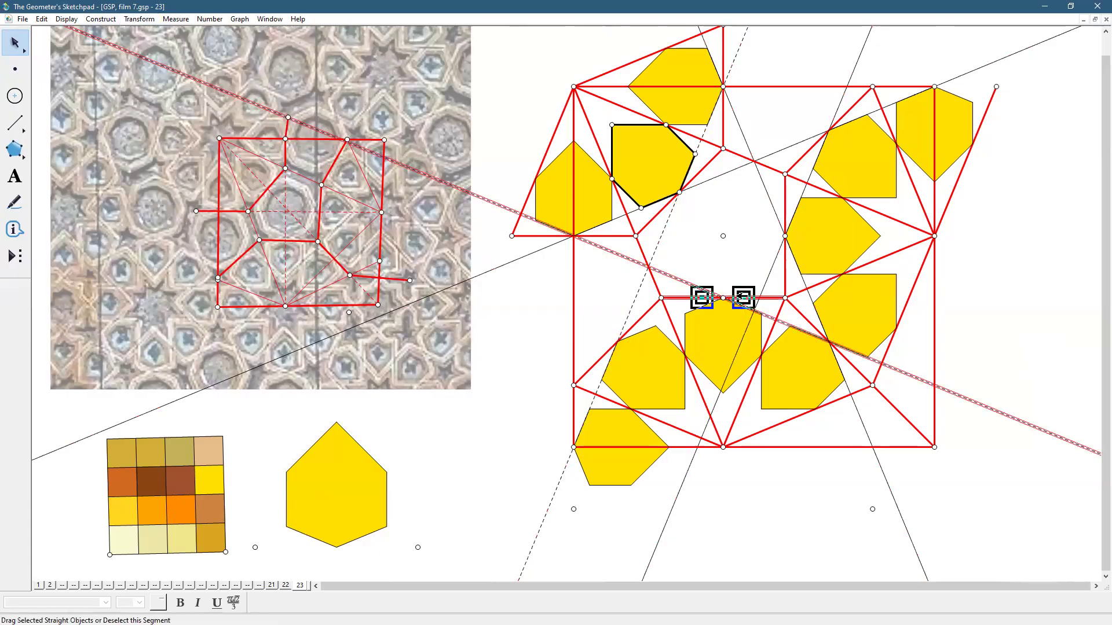
left_click(139, 19)
left_click(152, 152)
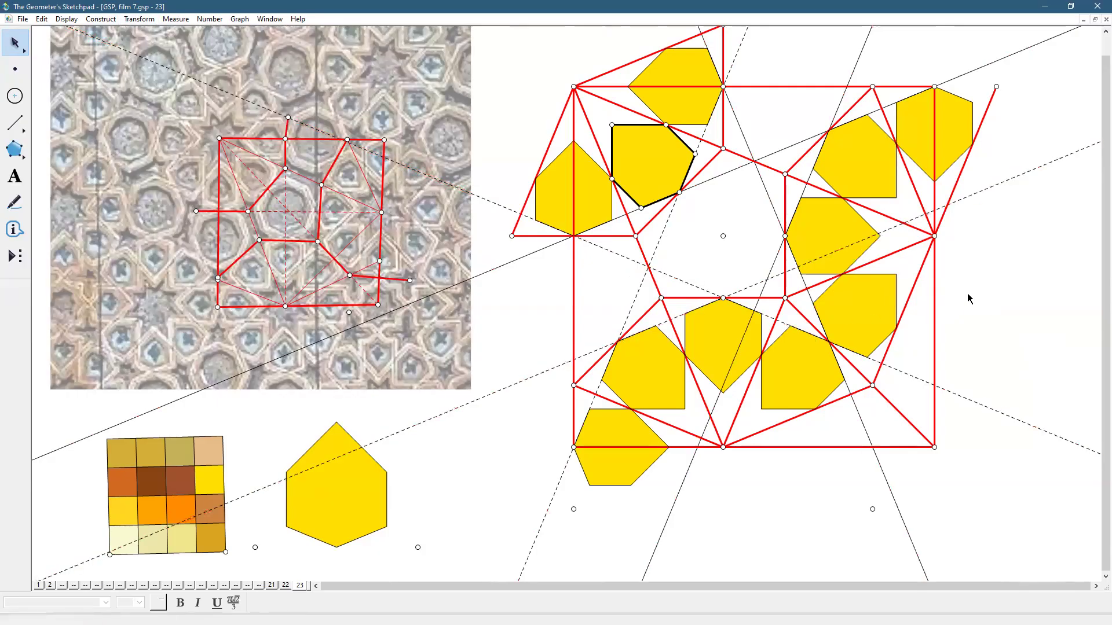
Step: Try to outline the central polygon with black segments through the points where the construction lines cross
left_click(14, 122)
left_click_drag(679, 192, 648, 267)
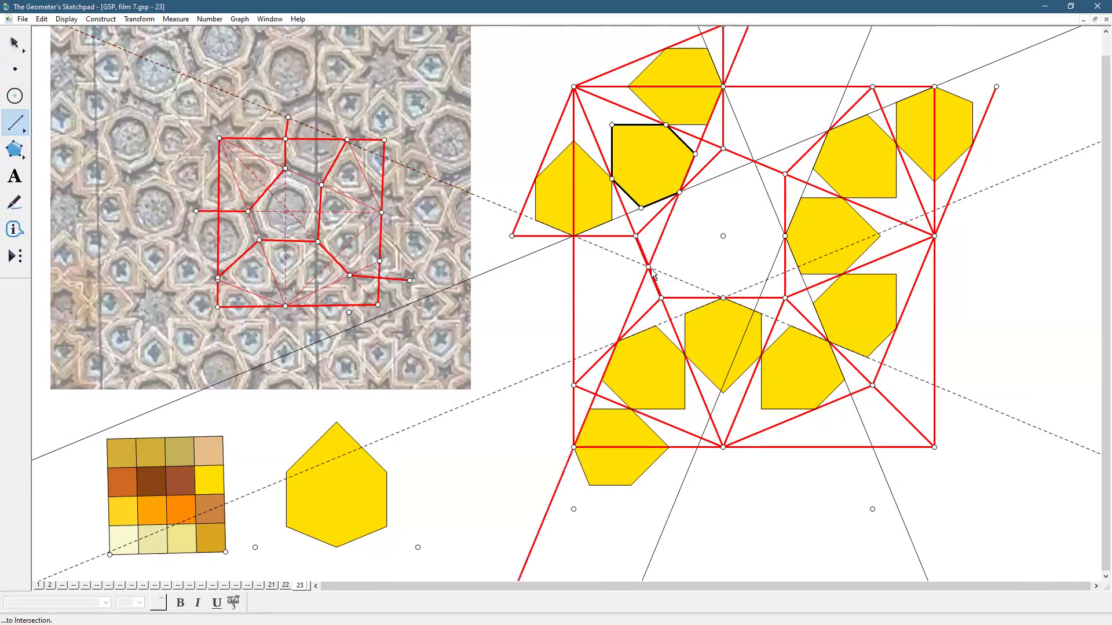
left_click(66, 18)
mouse_move(215, 58)
left_click(255, 58)
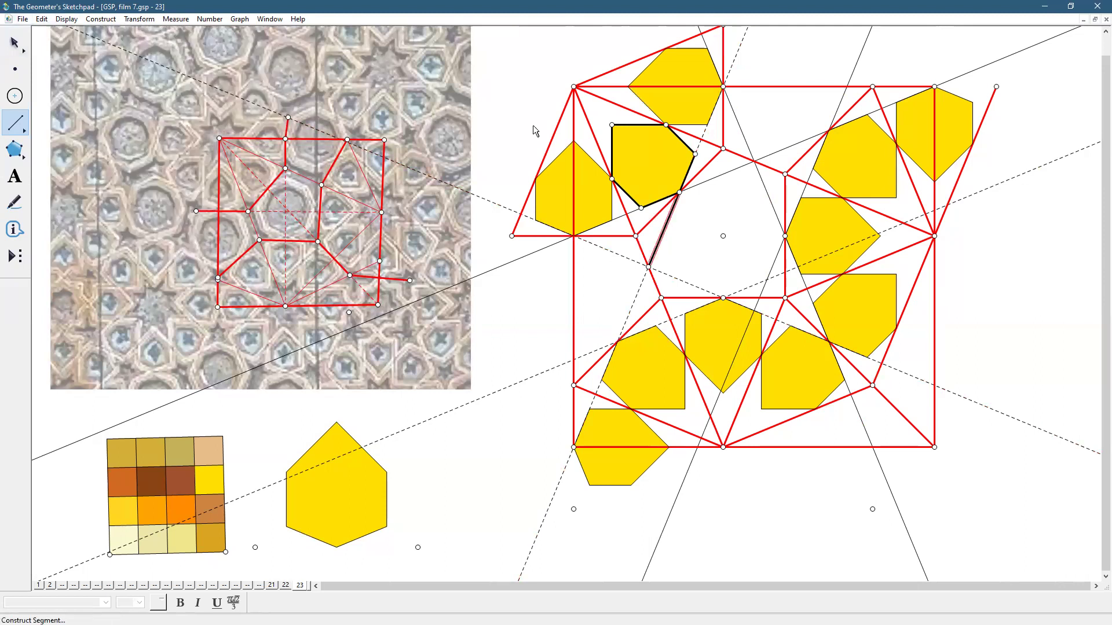
mouse_move(679, 192)
left_mouse_down()
mouse_move(753, 162)
mouse_move(784, 239)
mouse_move(777, 259)
mouse_move(766, 279)
mouse_move(723, 297)
mouse_move(649, 268)
left_mouse_up()
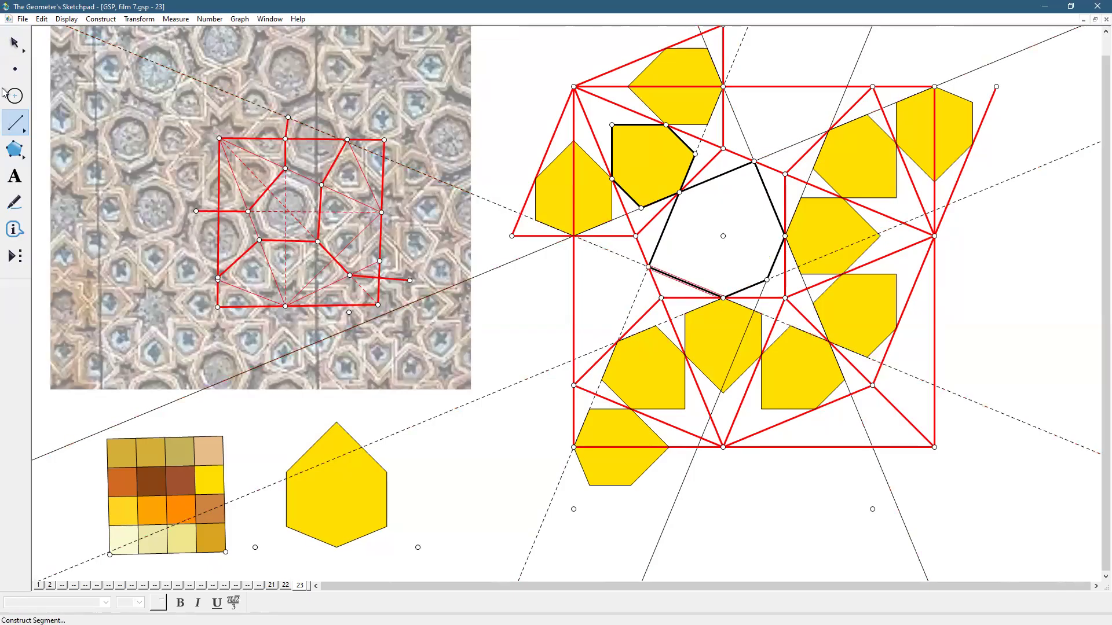
Step: Undo the black outline segments drawn around the central region
left_click(11, 45)
left_click(749, 491)
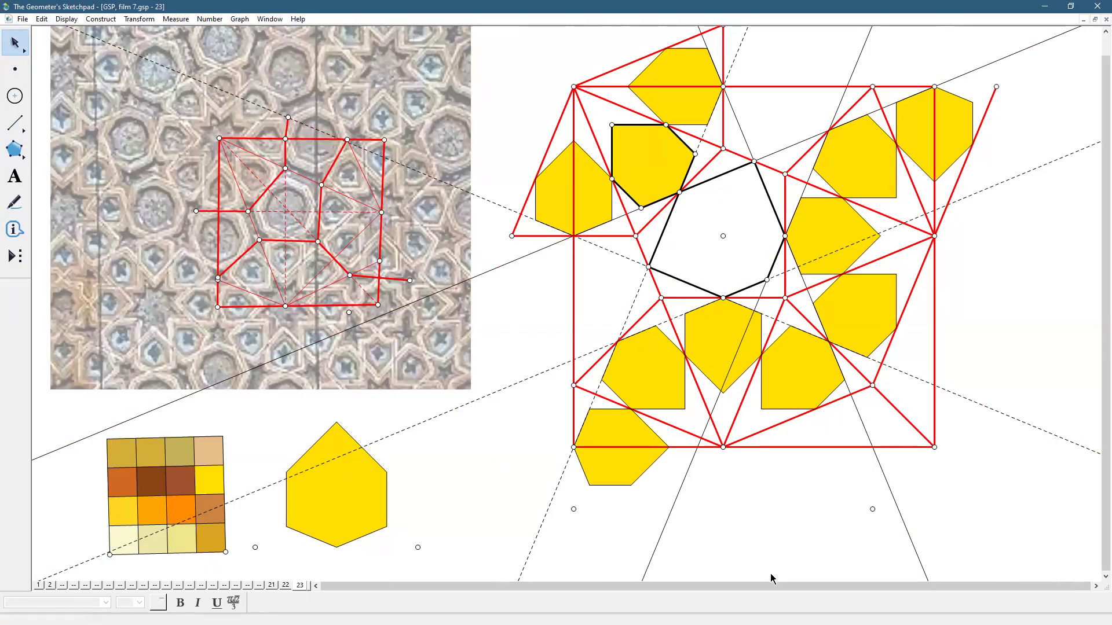
left_click(692, 286)
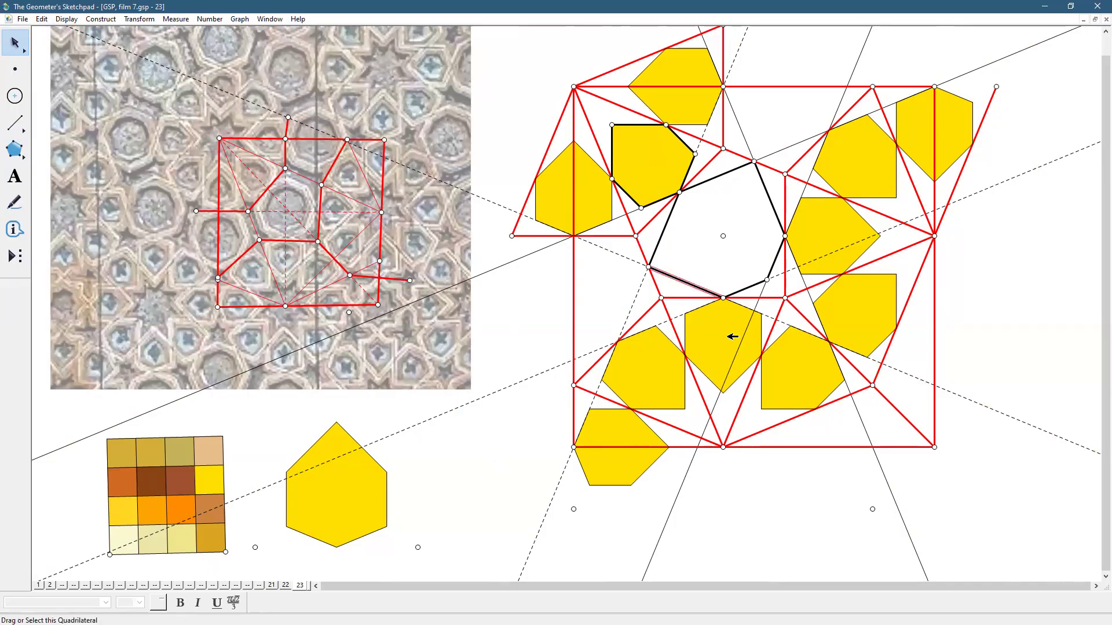
key("Delete")
key("Delete")
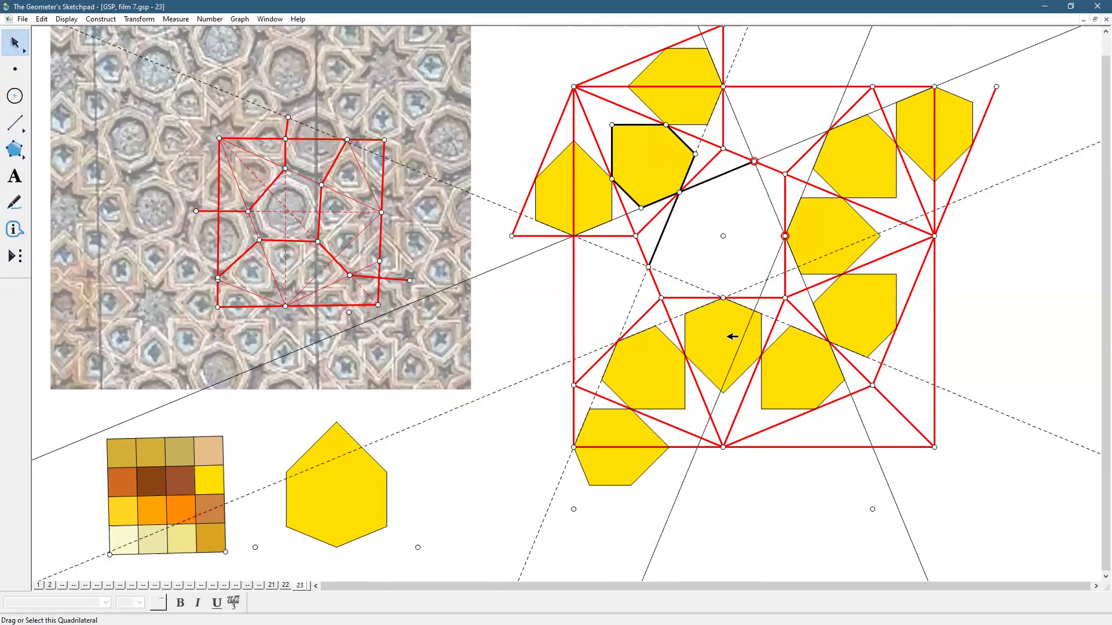
key("Delete")
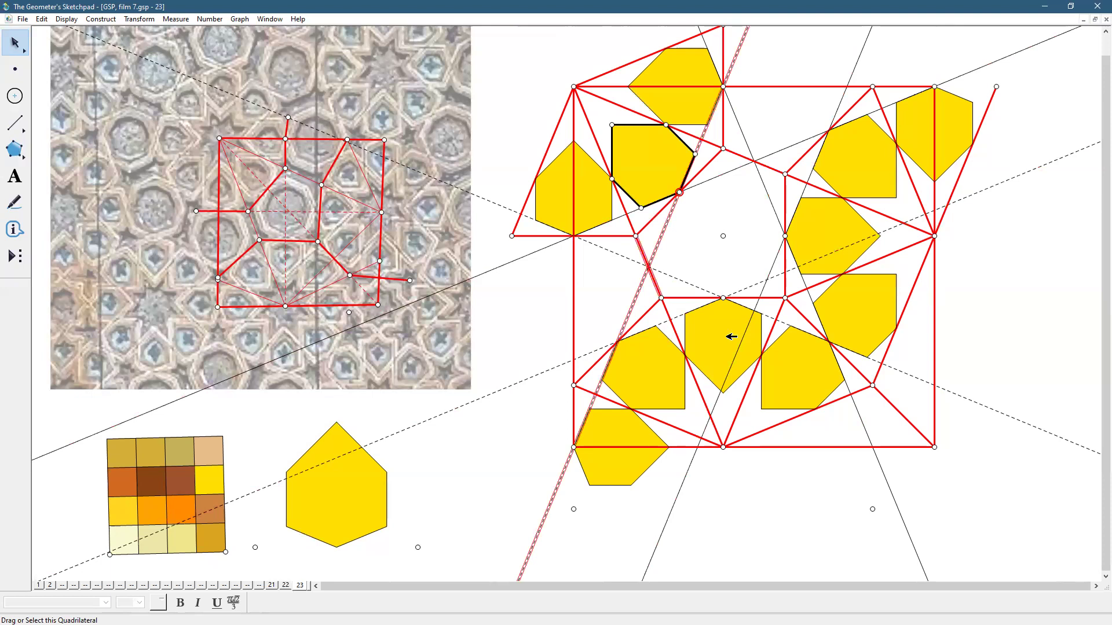
left_click(737, 254)
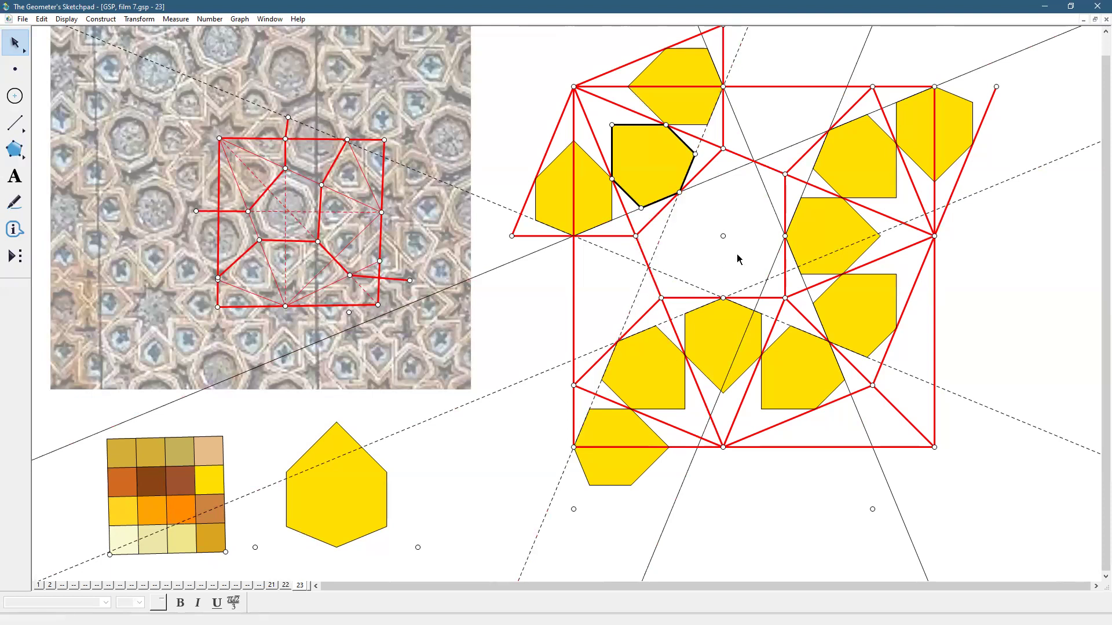
Step: Draw a circle centred on the central region's middle point through the black hexagon's nearest vertex, and give it a thinner line
left_click(14, 98)
left_click_drag(709, 227, 678, 195)
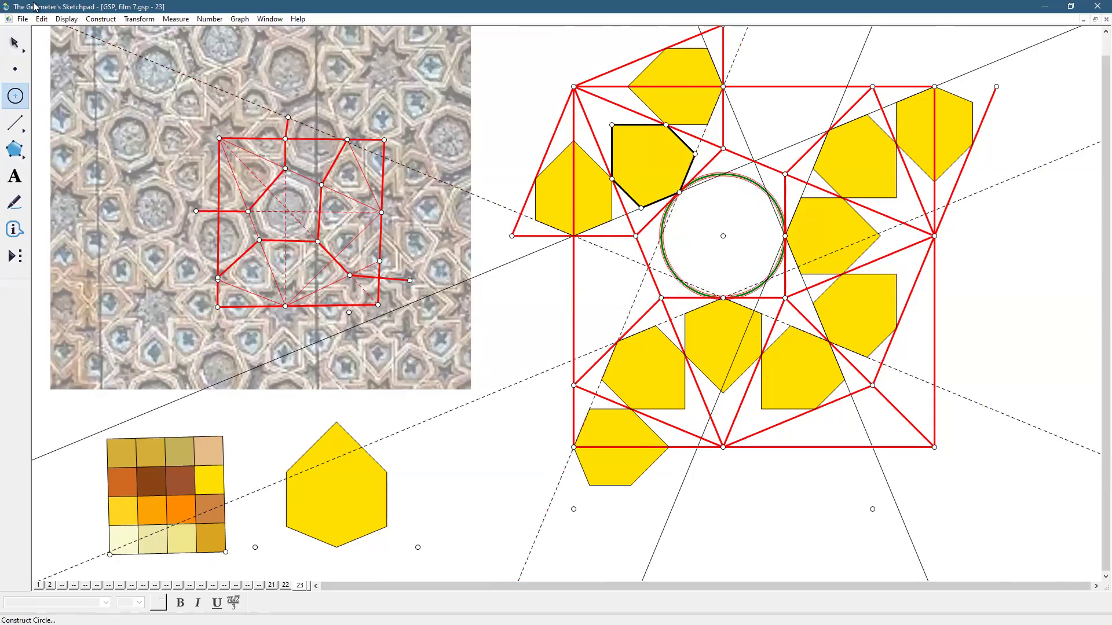
left_click(67, 19)
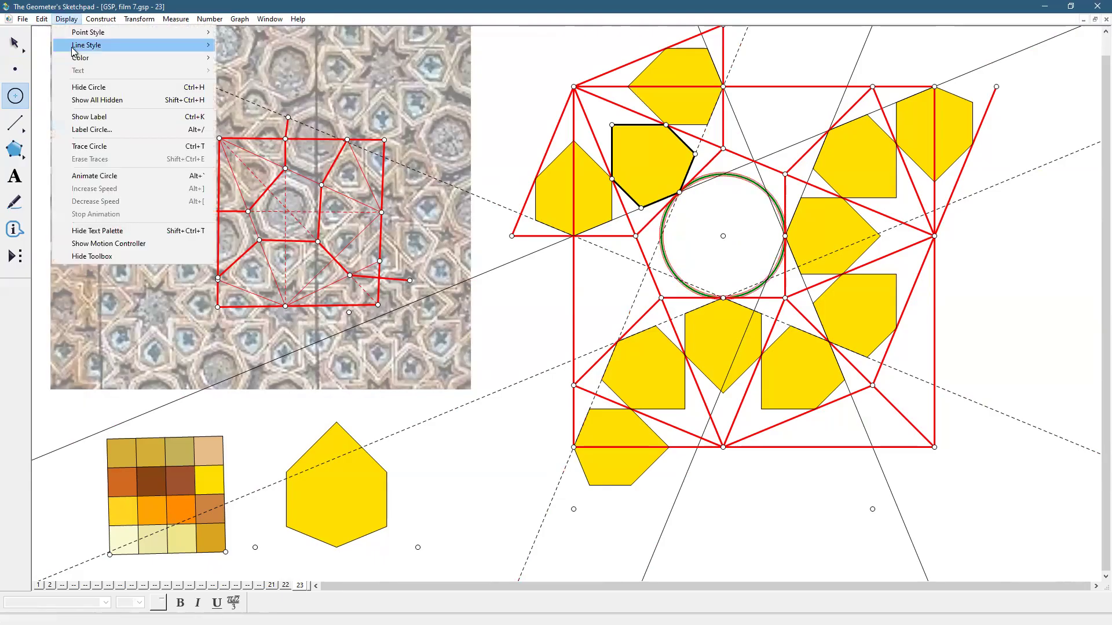
left_click(262, 53)
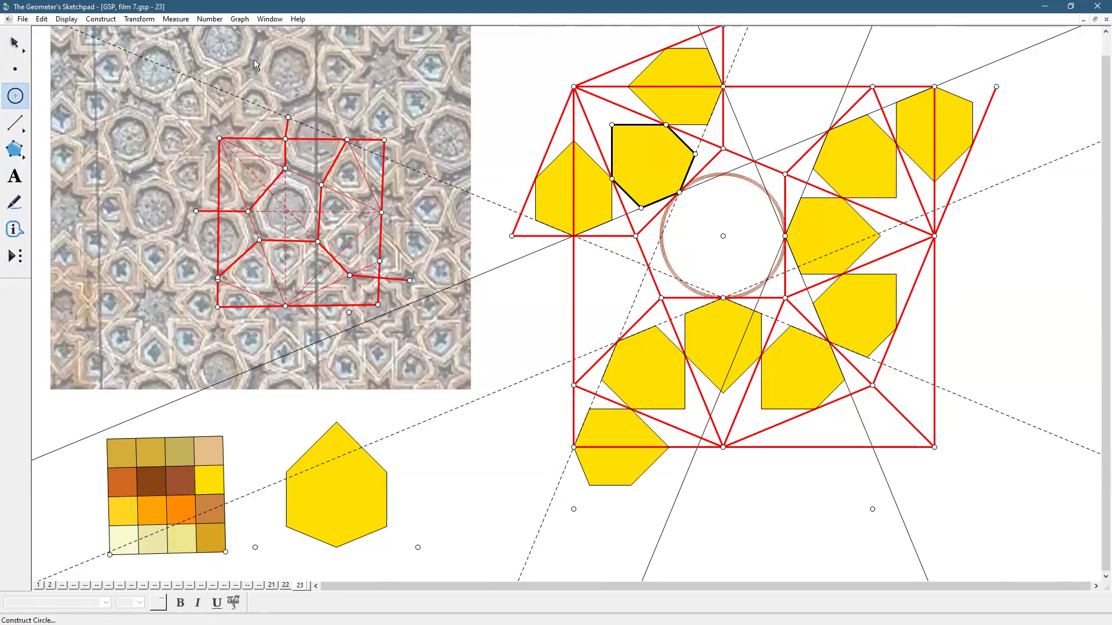
Step: Inscribe an octagon in the circle by joining its eight points with black segments
left_click(21, 126)
left_click_drag(680, 193, 662, 234)
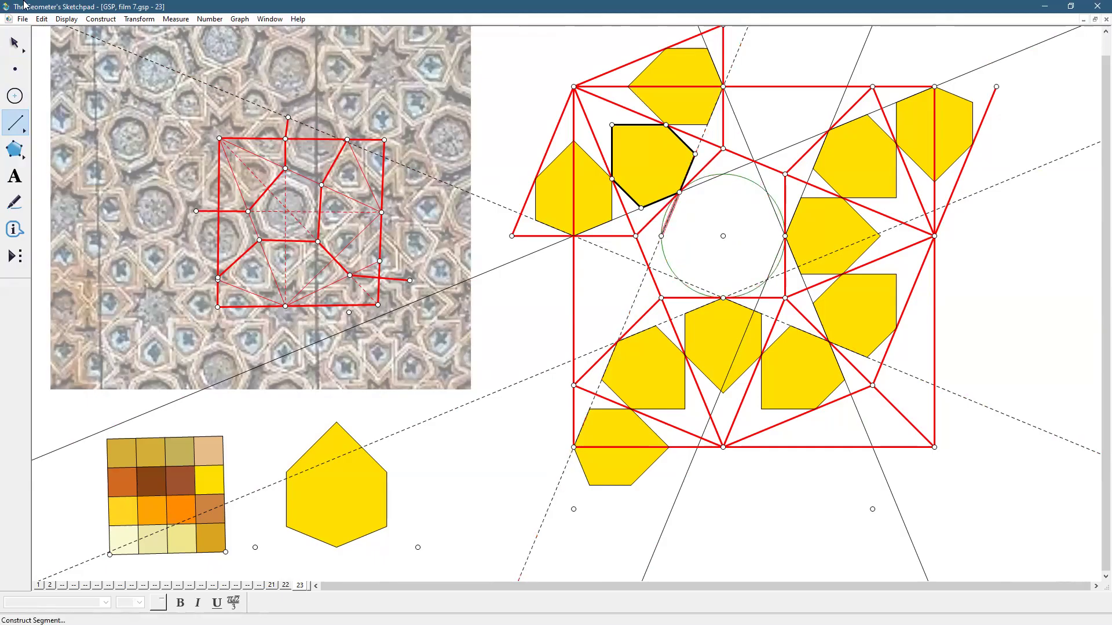
left_click(65, 20)
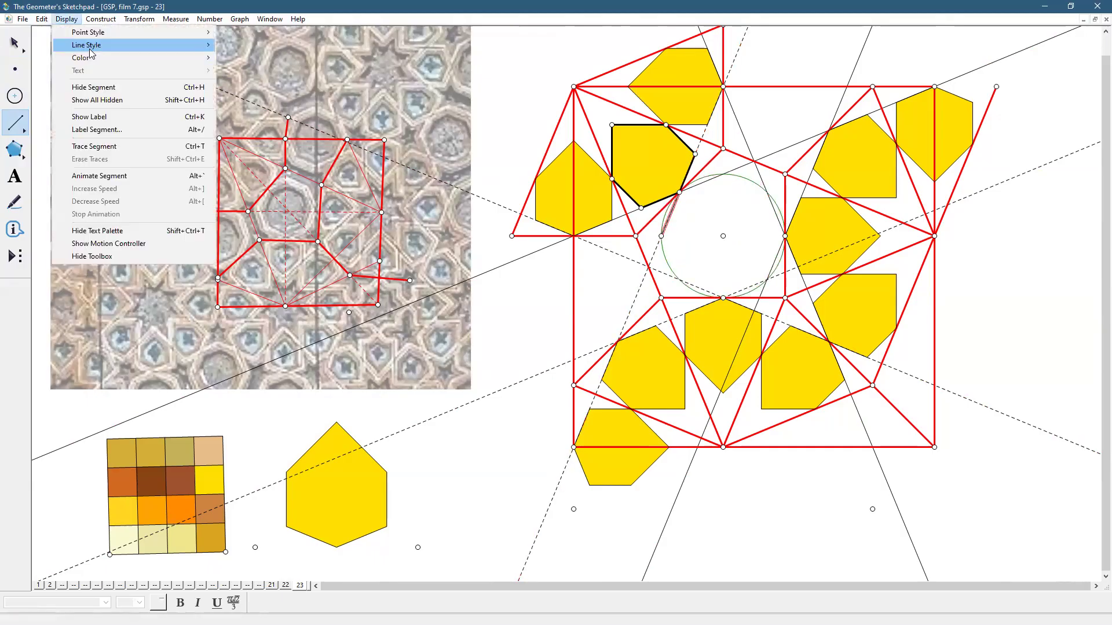
mouse_move(174, 45)
mouse_move(662, 235)
left_mouse_down()
mouse_move(680, 283)
mouse_move(722, 300)
mouse_move(767, 280)
mouse_move(784, 238)
mouse_move(767, 193)
mouse_move(724, 175)
left_mouse_up()
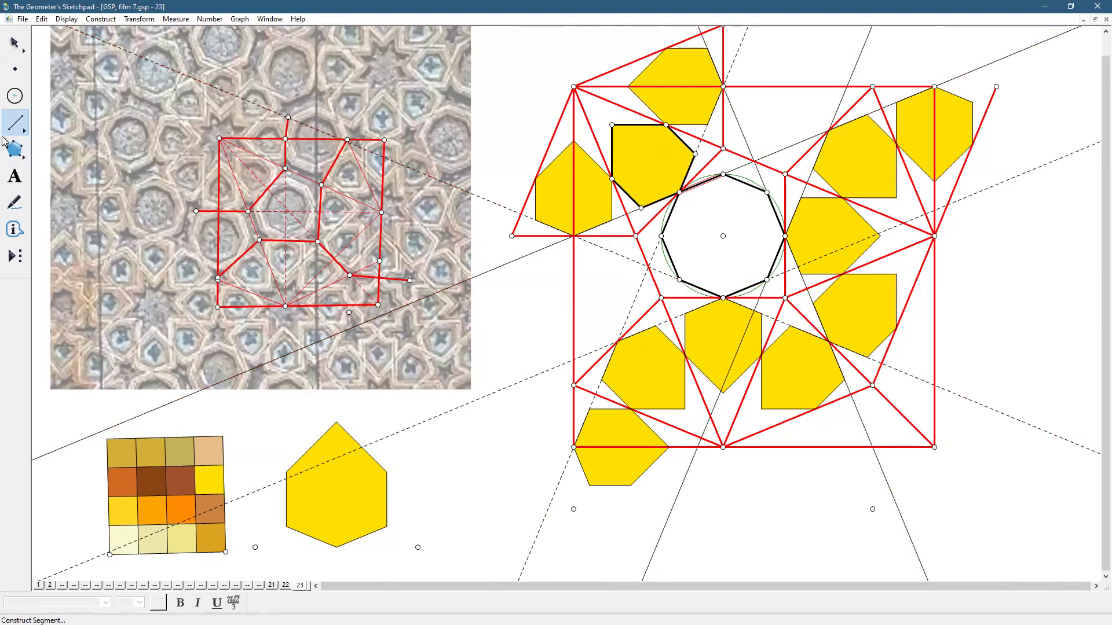
left_click(15, 43)
left_click(1062, 398)
Step: Duplicate page 23 as a new page 24 of the document
left_click(777, 151)
left_click(749, 144, "shift")
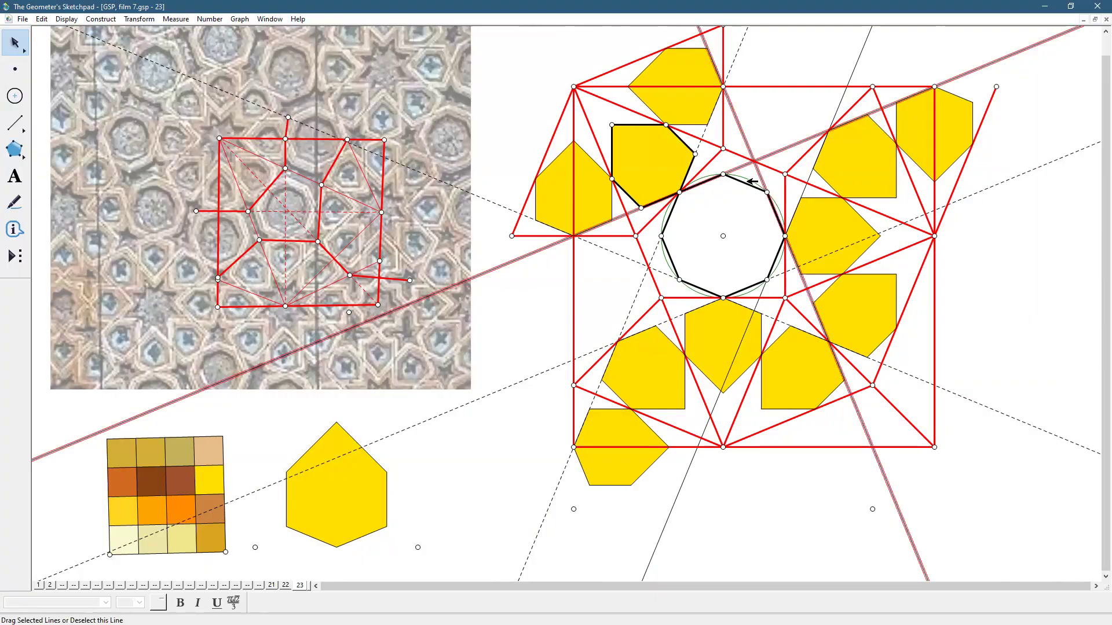
left_click(23, 19)
left_click(87, 131)
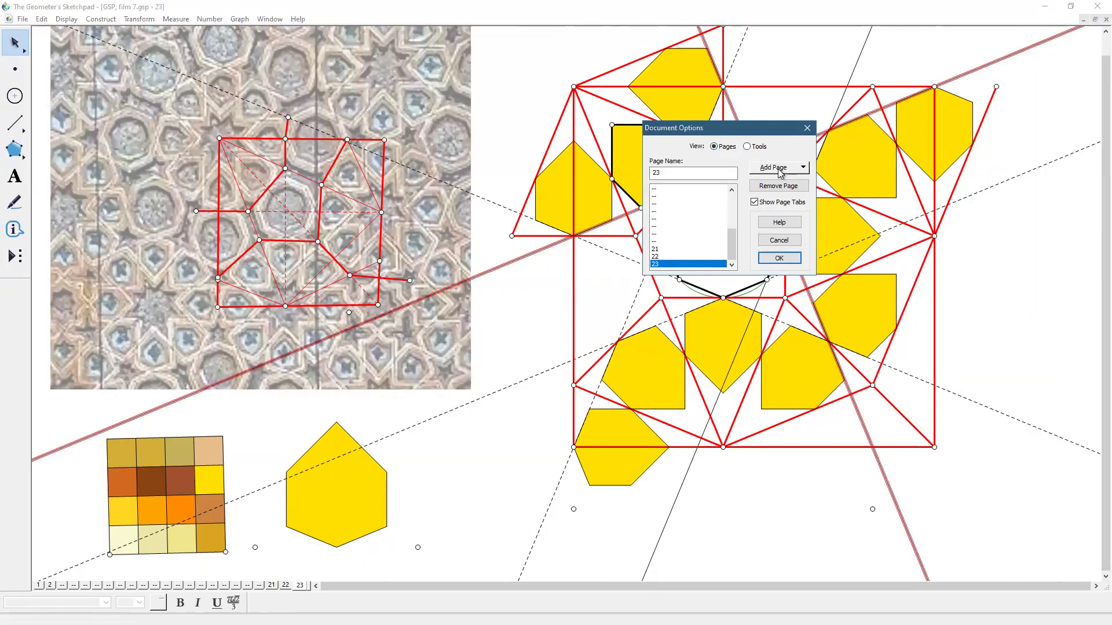
left_click(780, 173)
mouse_move(794, 200)
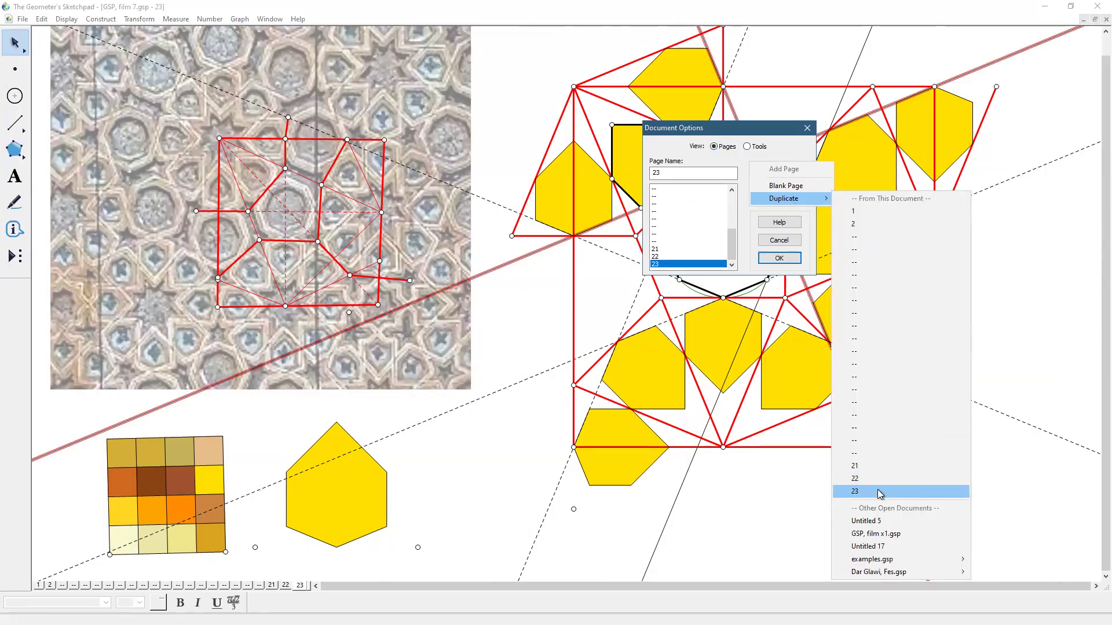
left_click(878, 489)
left_click(791, 260)
Step: Hide the six long solid and dashed construction lines together with the circle around the black octagon
left_click_drag(1024, 145, 1040, 476)
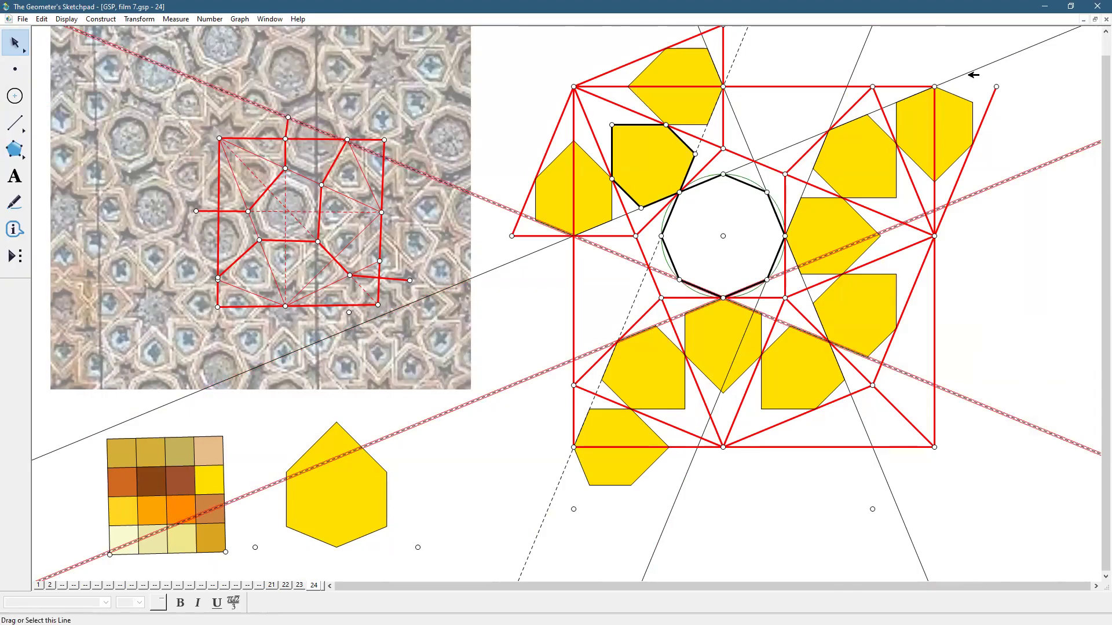
left_click(975, 70)
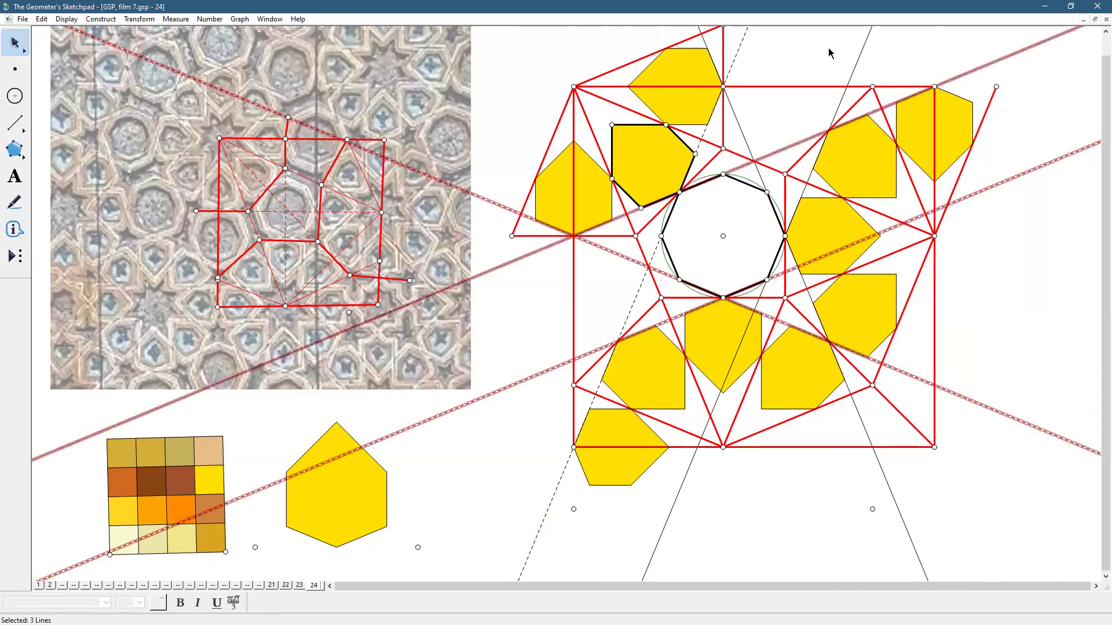
left_click(858, 63)
left_click(738, 53)
left_click(738, 117)
left_click(665, 259, "shift")
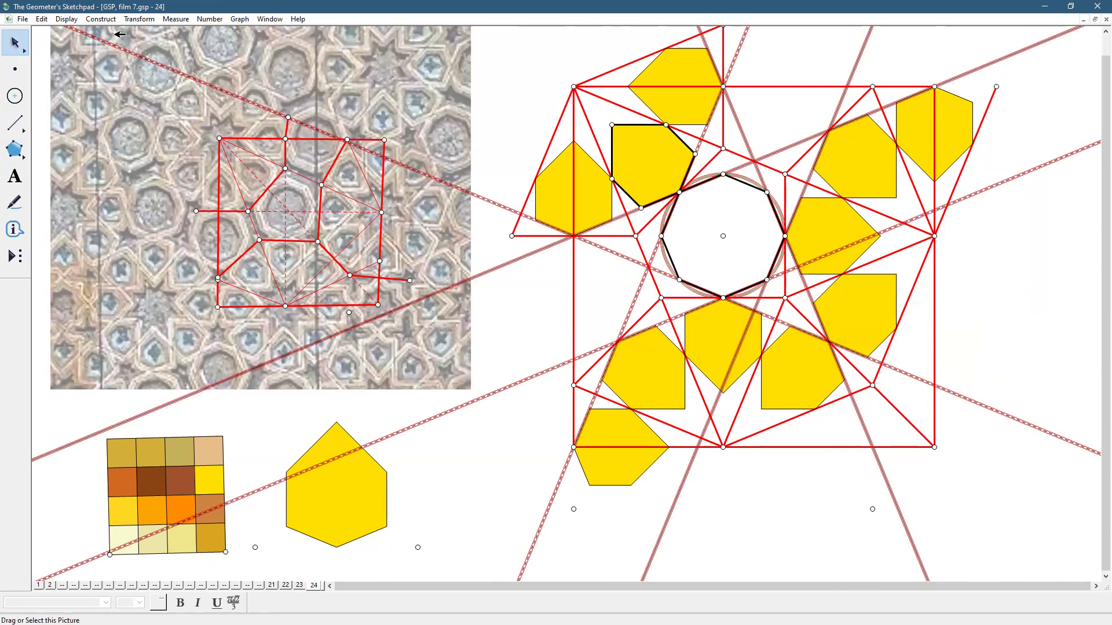
left_click(67, 19)
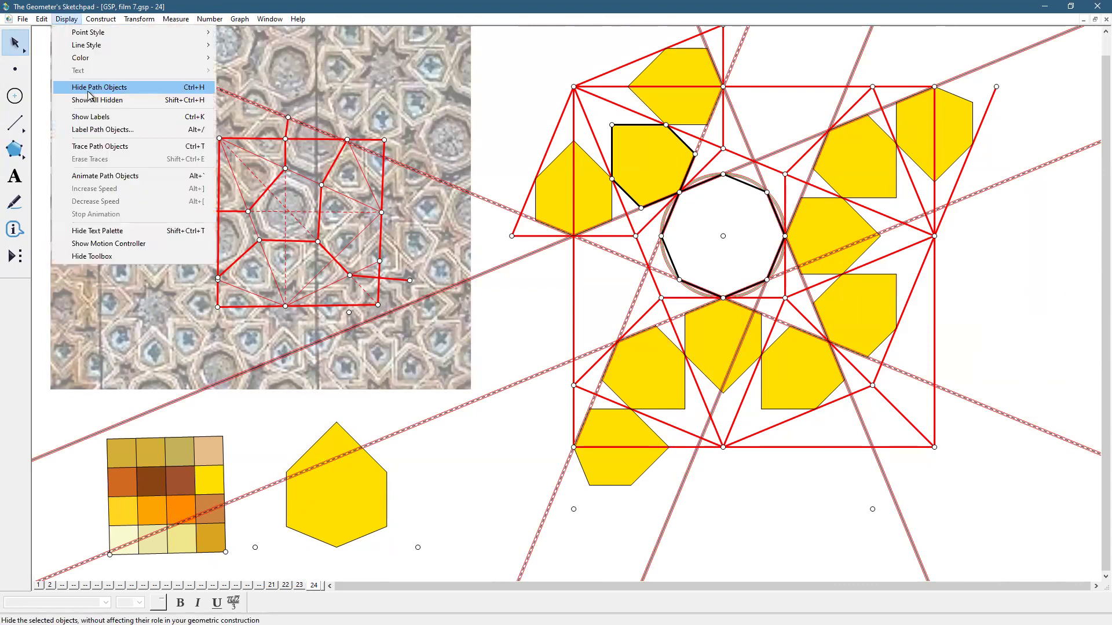
left_click(92, 85)
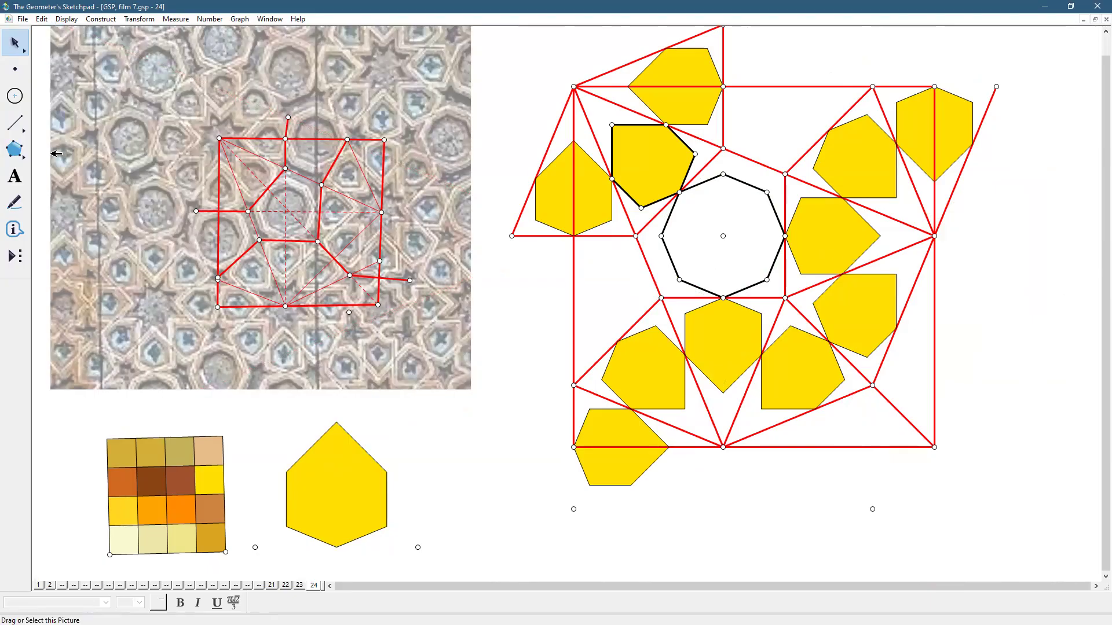
Step: Fill the octagon's upper-right half with a yellow polygon through its vertices, bounded by the diagonal from upper left to lower right
left_click(16, 150)
left_click(681, 192)
left_click(767, 281)
left_click(786, 235)
left_click(767, 192)
left_click(722, 174)
left_click(678, 190)
Step: Fill the octagon's remaining lower-left half with a second yellow polygon through its vertices
left_click(679, 191)
left_click(662, 236)
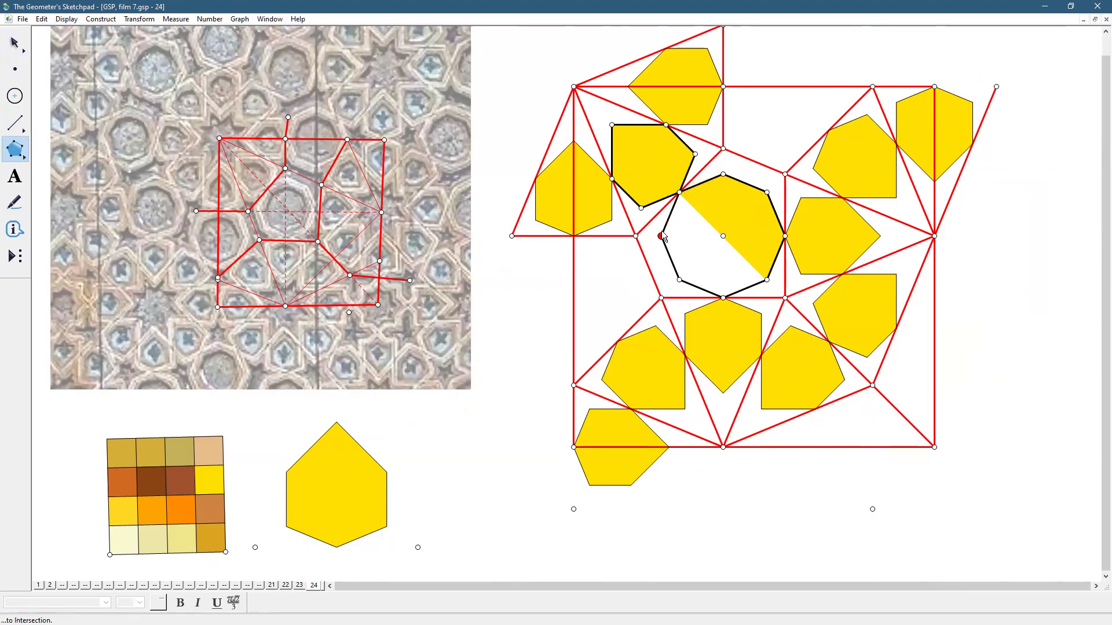
left_click(678, 281)
left_click(723, 297)
left_click(767, 280)
left_click(682, 192)
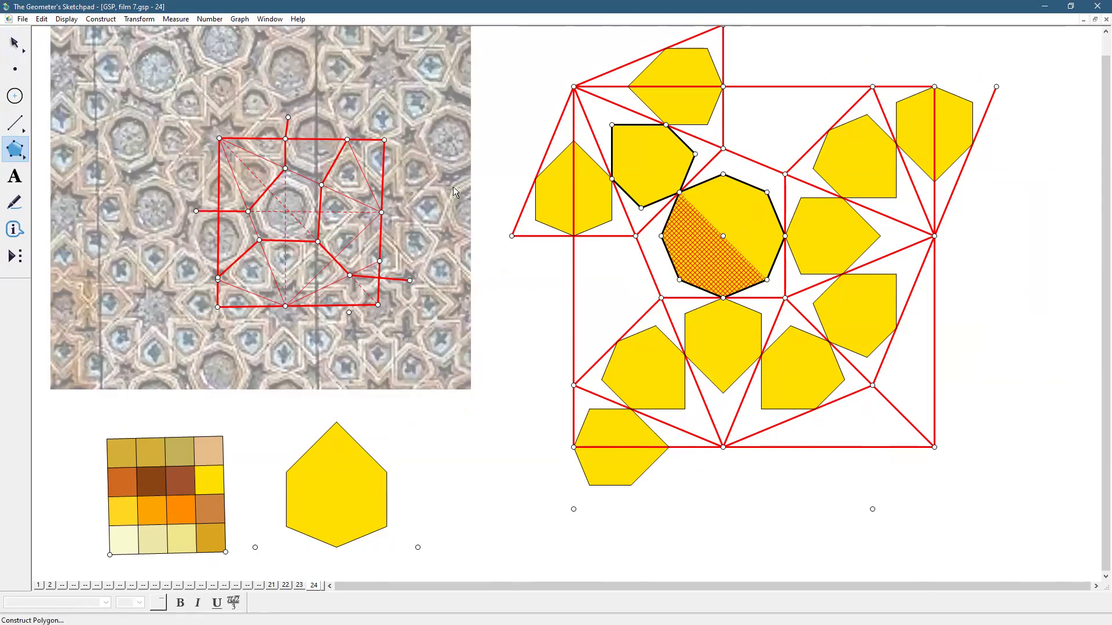
left_click(18, 40)
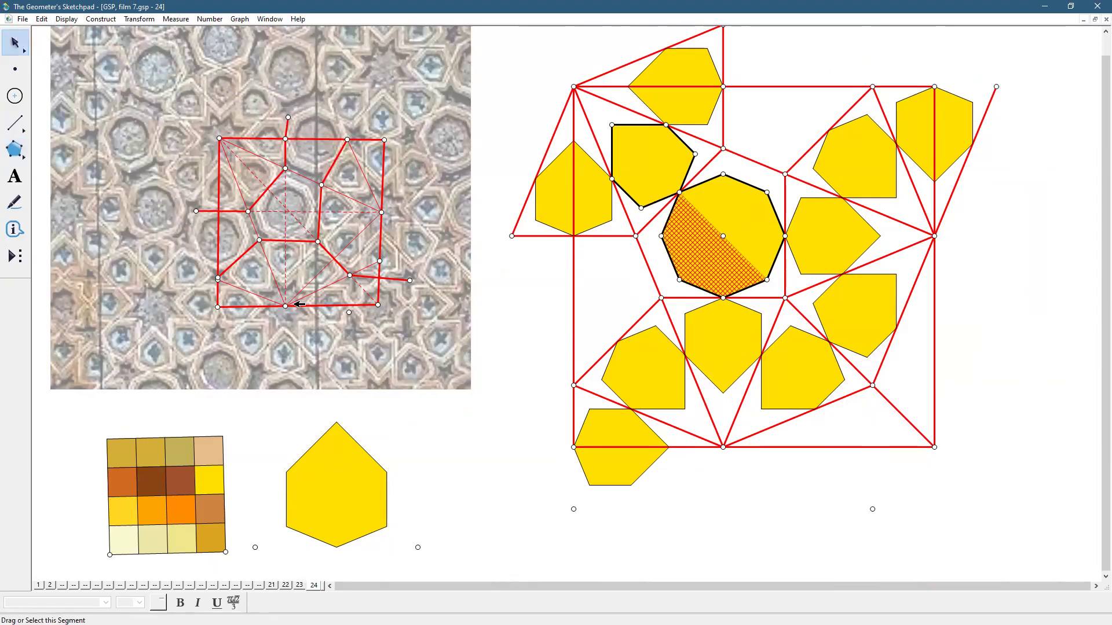
Step: Recolour both halves of the central octagon with the pale cream of the palette's lower-left swatch (RGB 250, 250, 210)
left_click(440, 399)
left_click(707, 251)
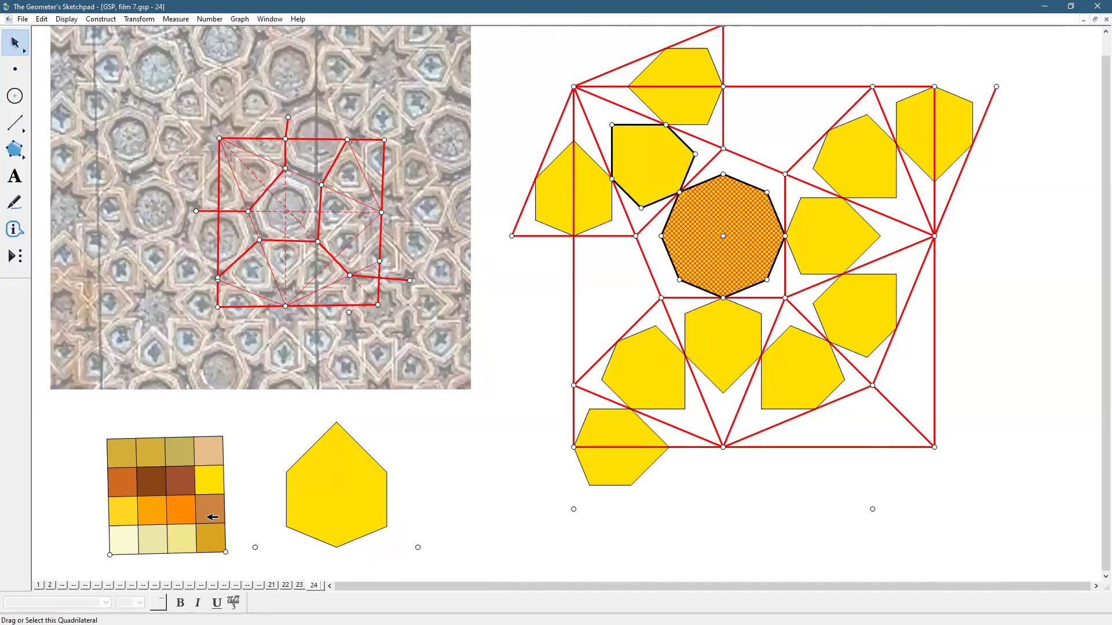
left_click(132, 541)
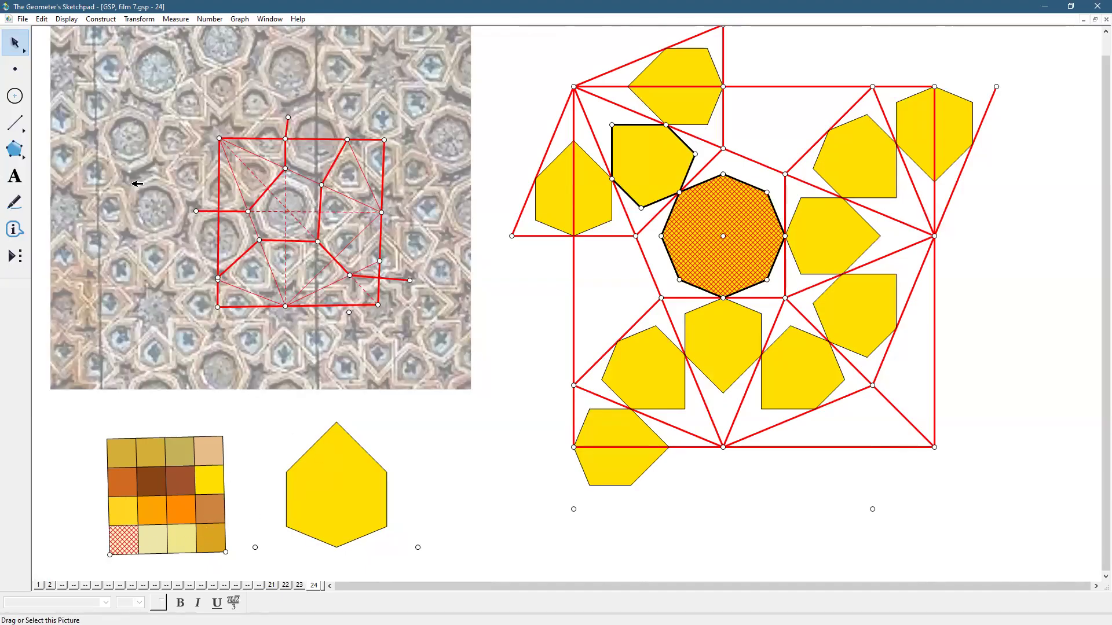
left_click(68, 22)
mouse_move(87, 60)
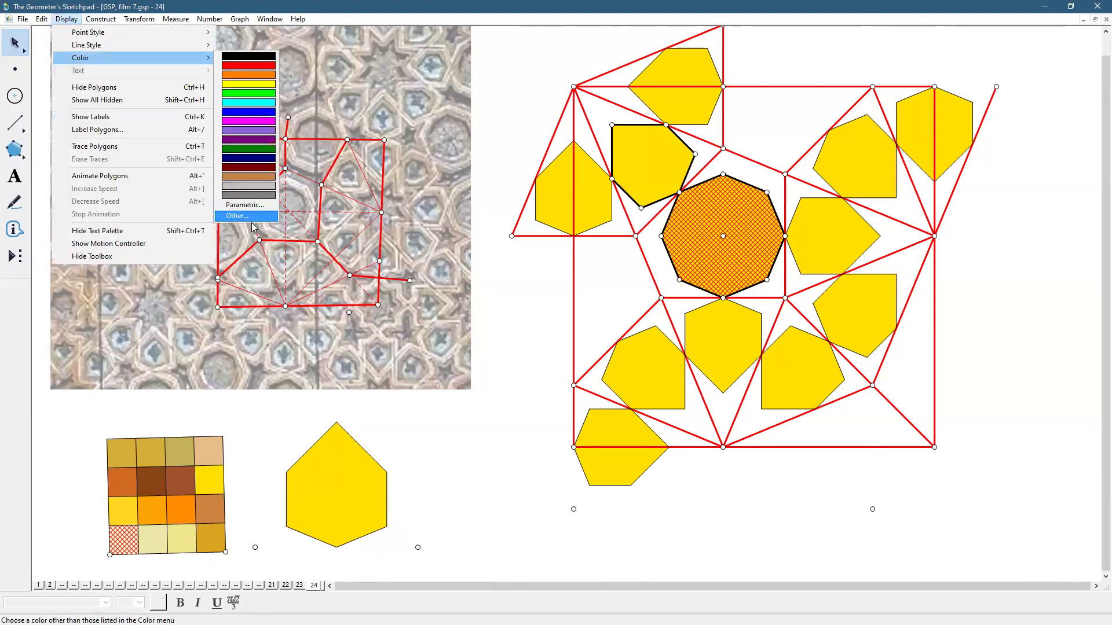
left_click(237, 217)
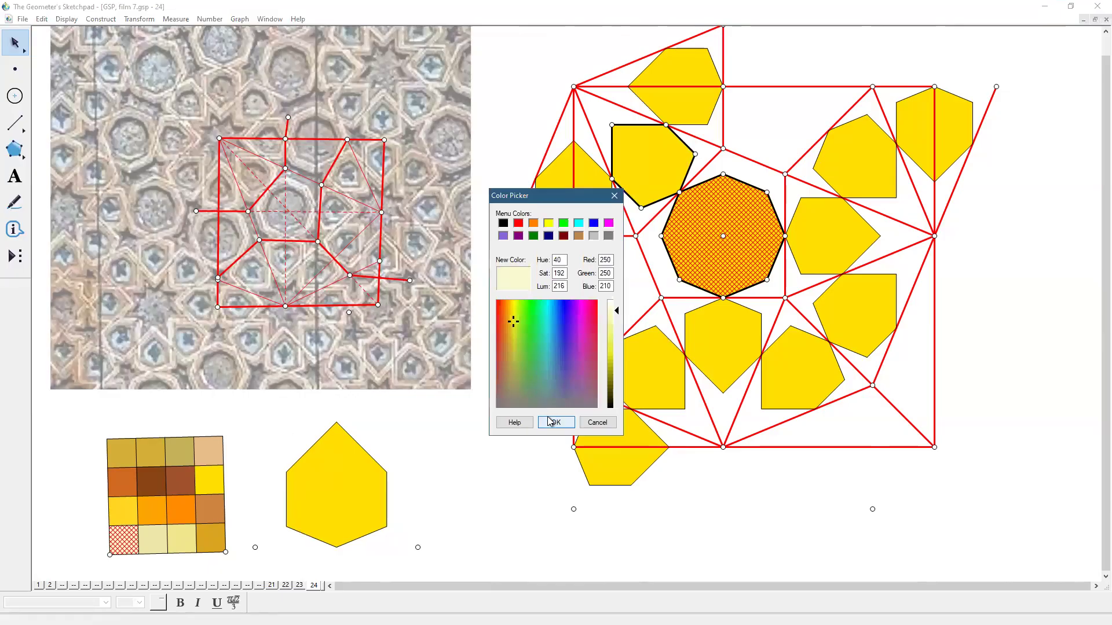
left_click(553, 422)
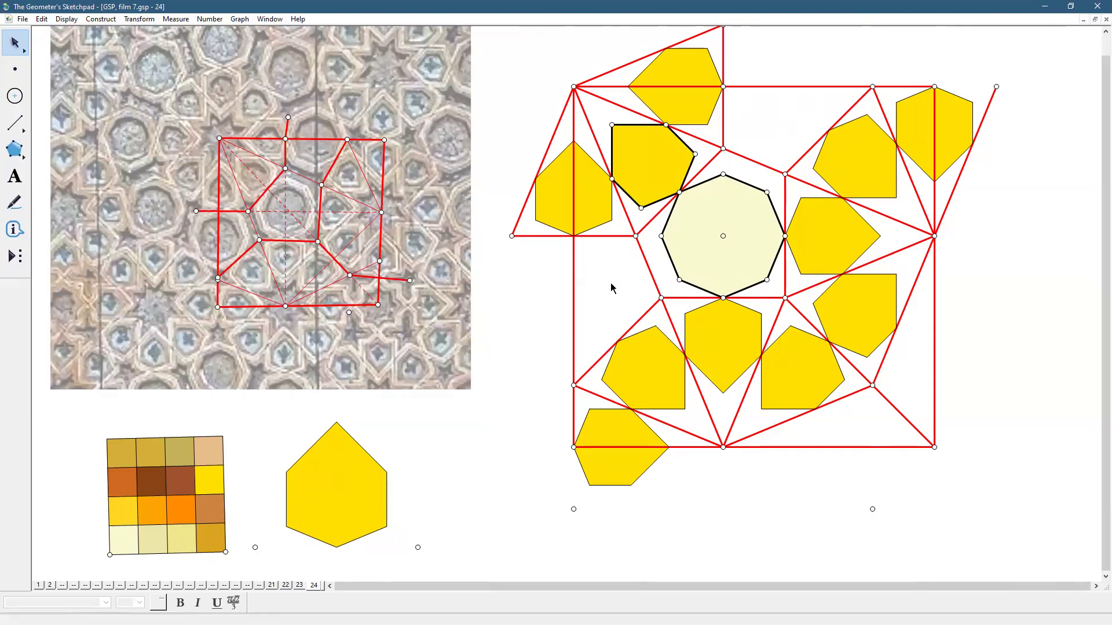
Step: Reflect the octagon's lower-left half with its black edges and vertices, placing a half octagon along the grid's left edge
left_click(675, 268)
left_click(662, 237)
left_click(666, 224)
left_click(701, 288)
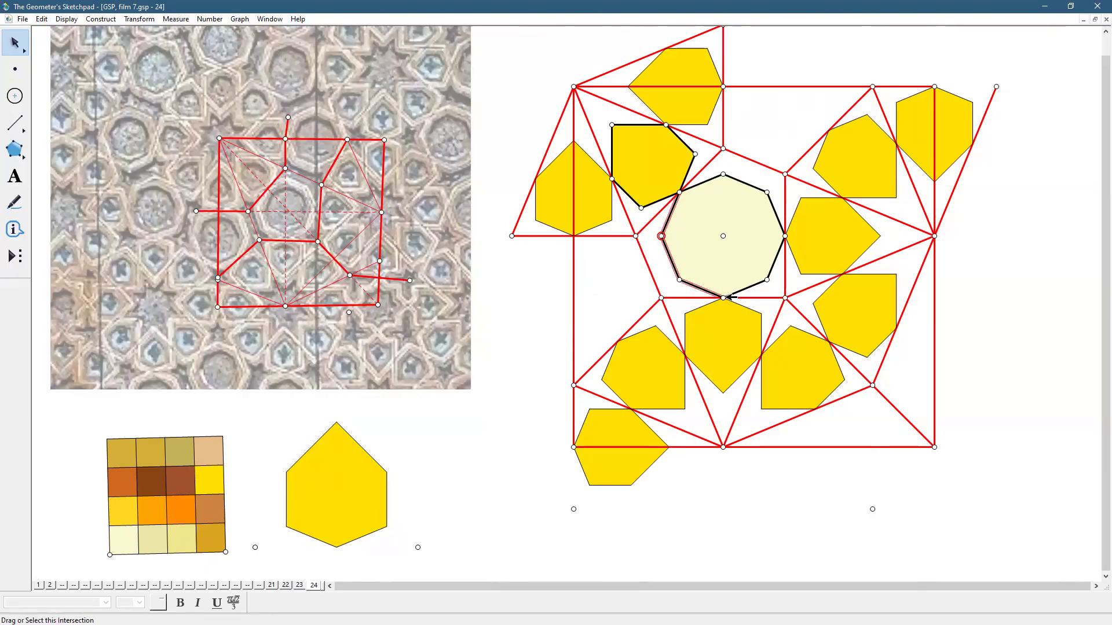
left_click(767, 280)
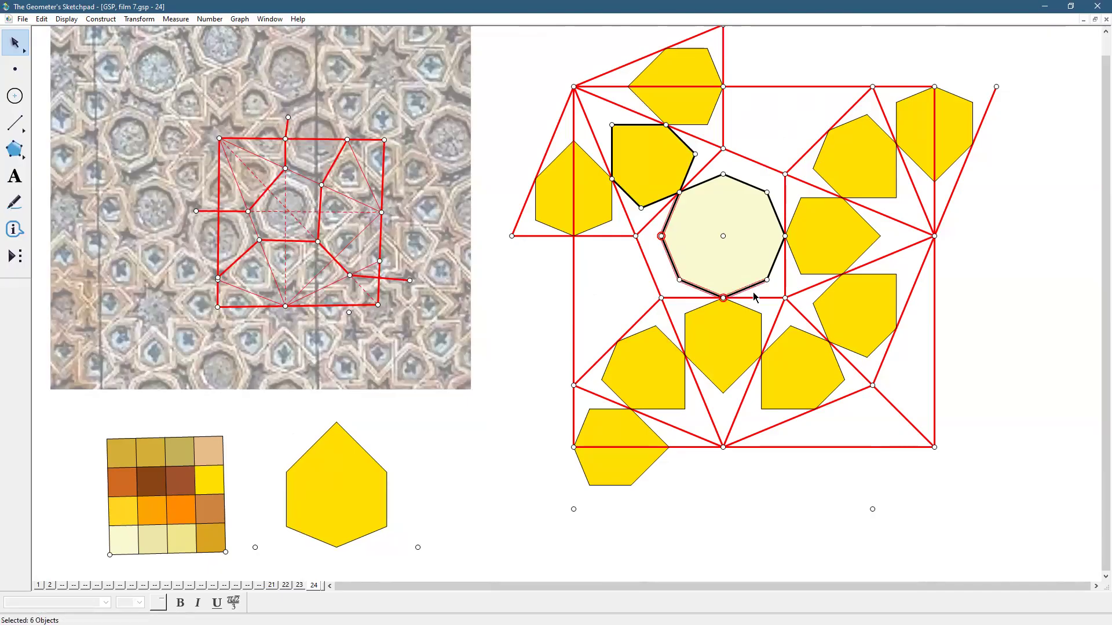
key("ctrl+p")
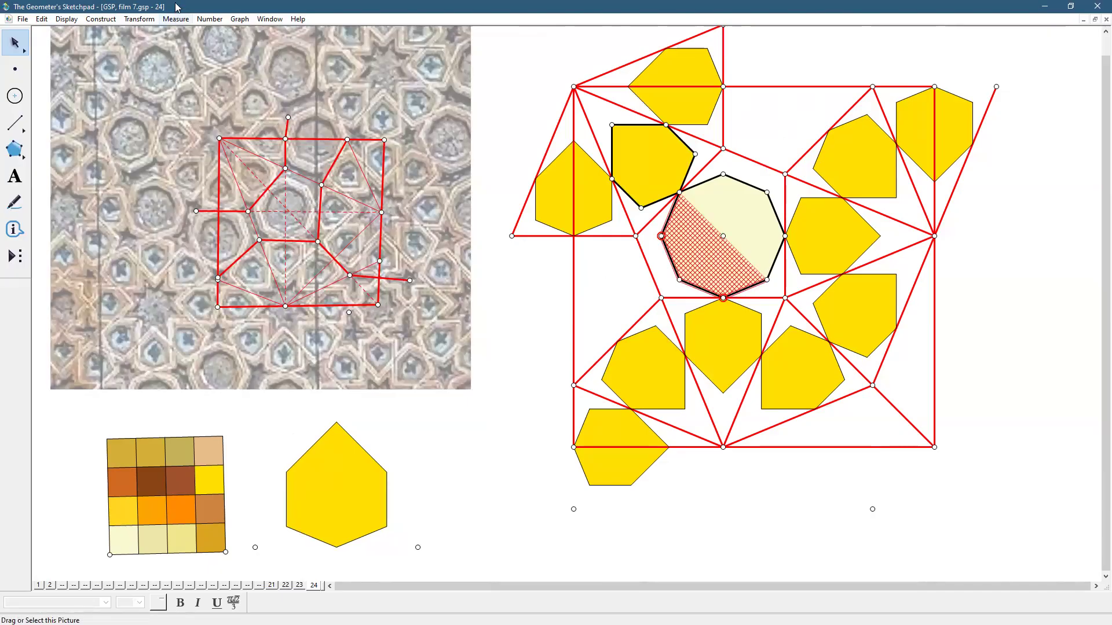
left_click(141, 19)
left_click(168, 149)
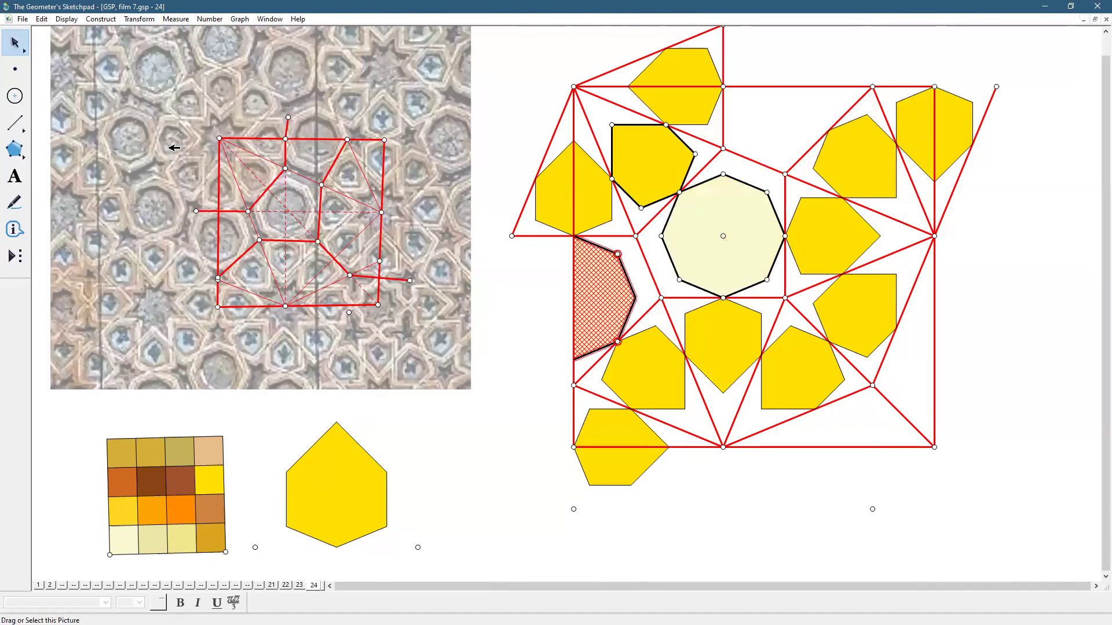
left_click(955, 300)
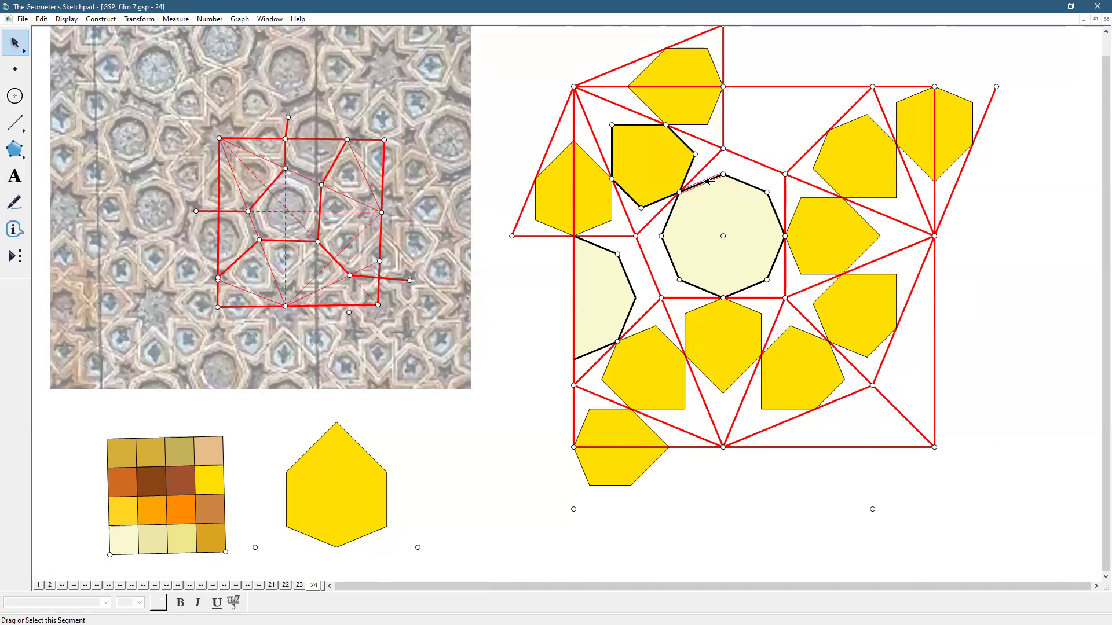
Step: Reflect the octagon's upper-right half with its black edges, placing a half octagon along the grid's upper edge
left_click(774, 208)
left_click(776, 259)
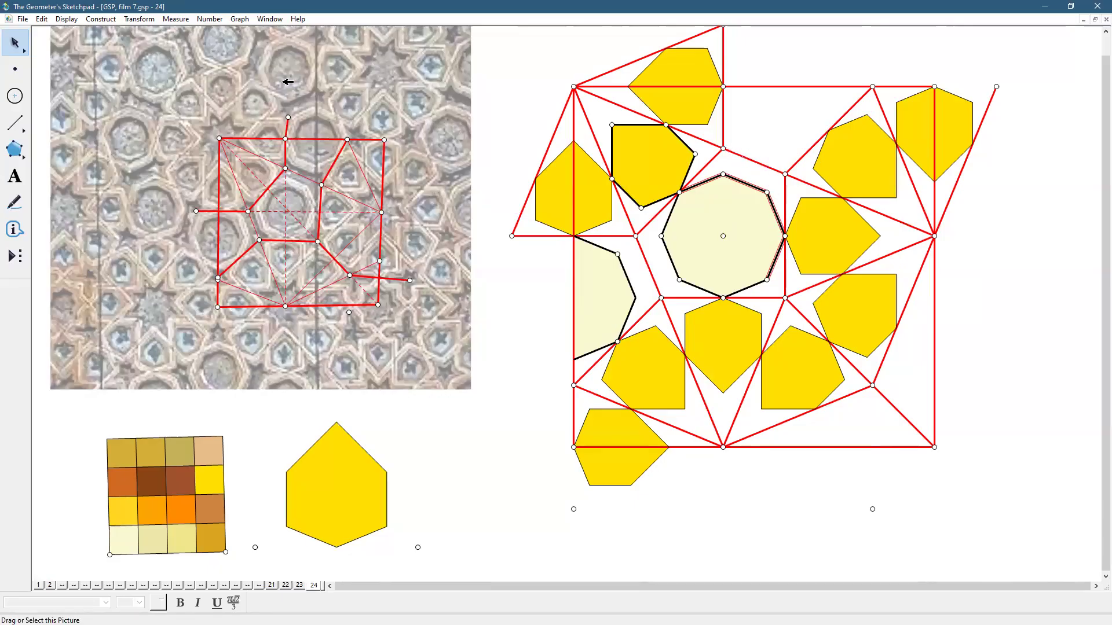
left_click(718, 194)
left_click(128, 19)
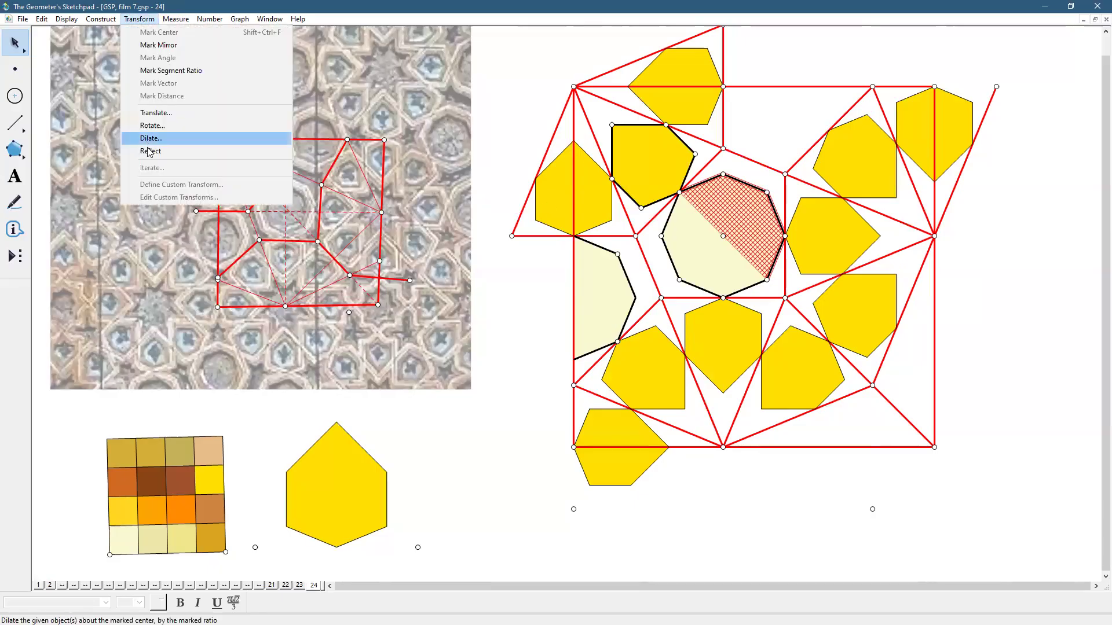
left_click(154, 142)
left_click(964, 284)
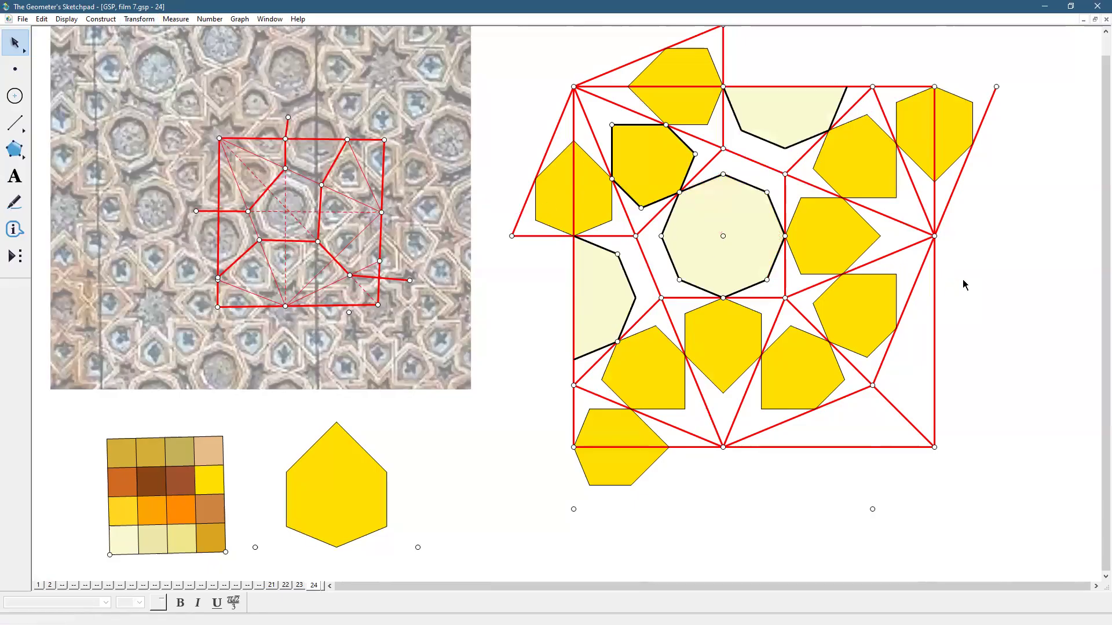
Step: Duplicate page 24 as a new page 25 of the document
left_click(24, 19)
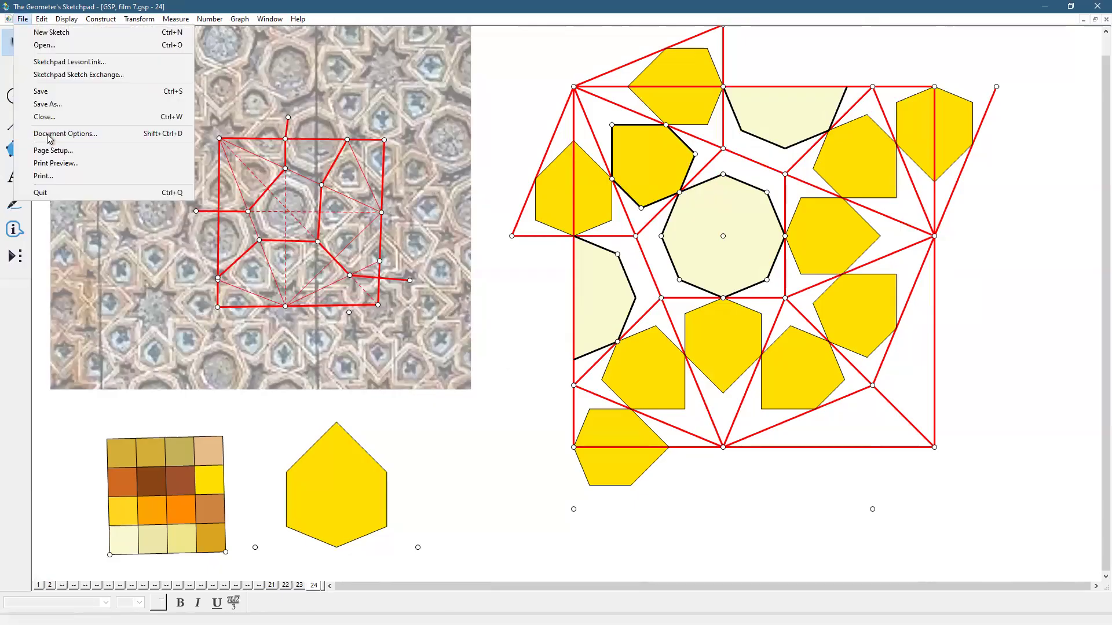
key("Return")
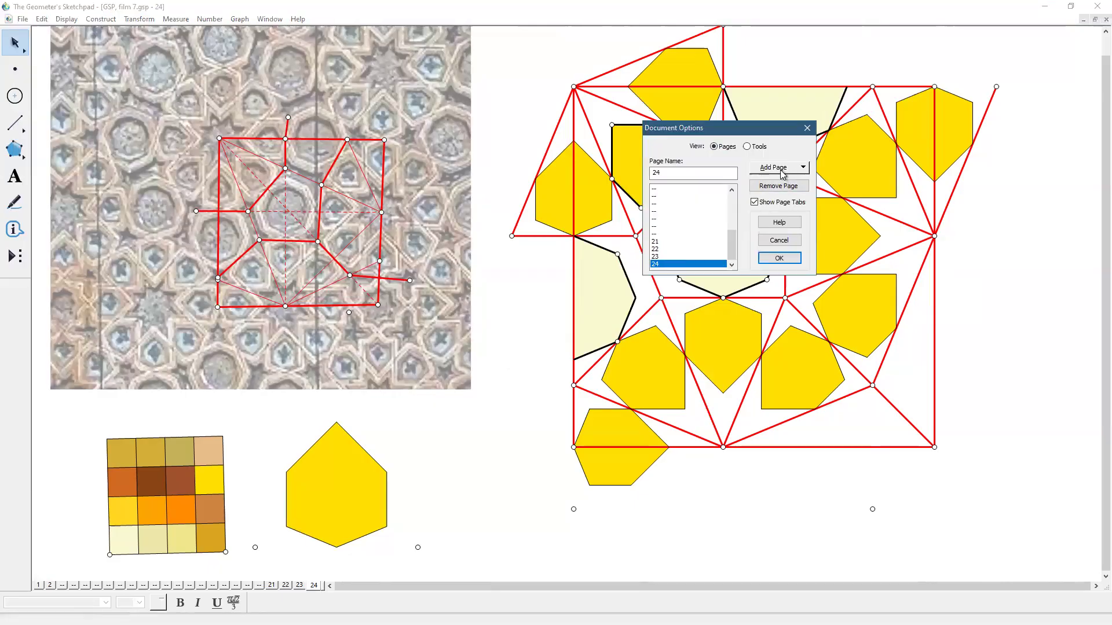
left_click(782, 172)
mouse_move(783, 199)
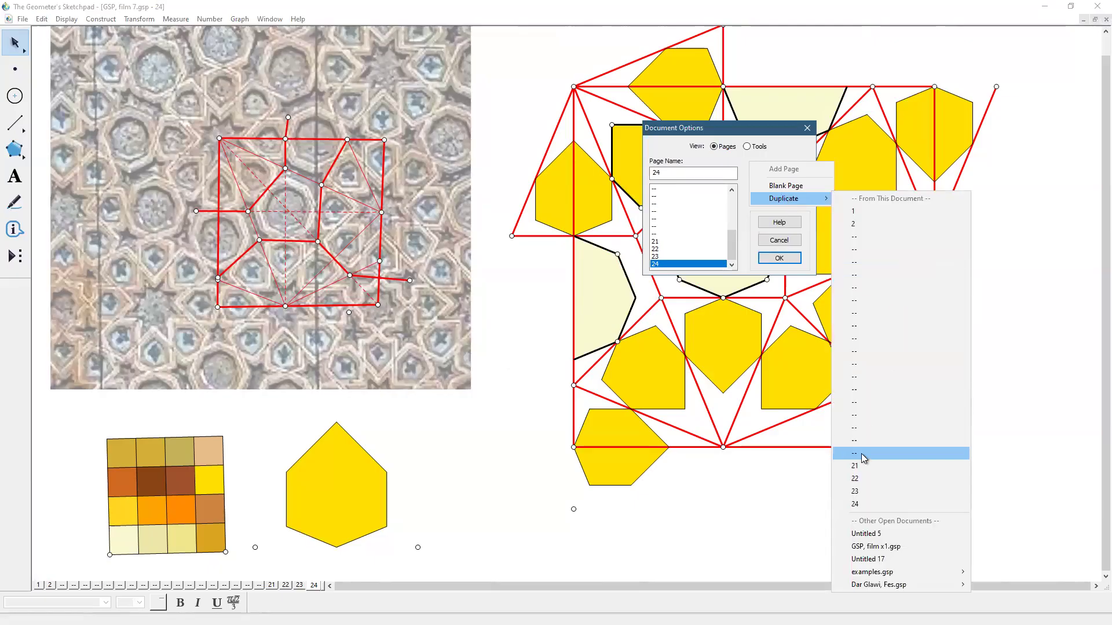
left_click(862, 505)
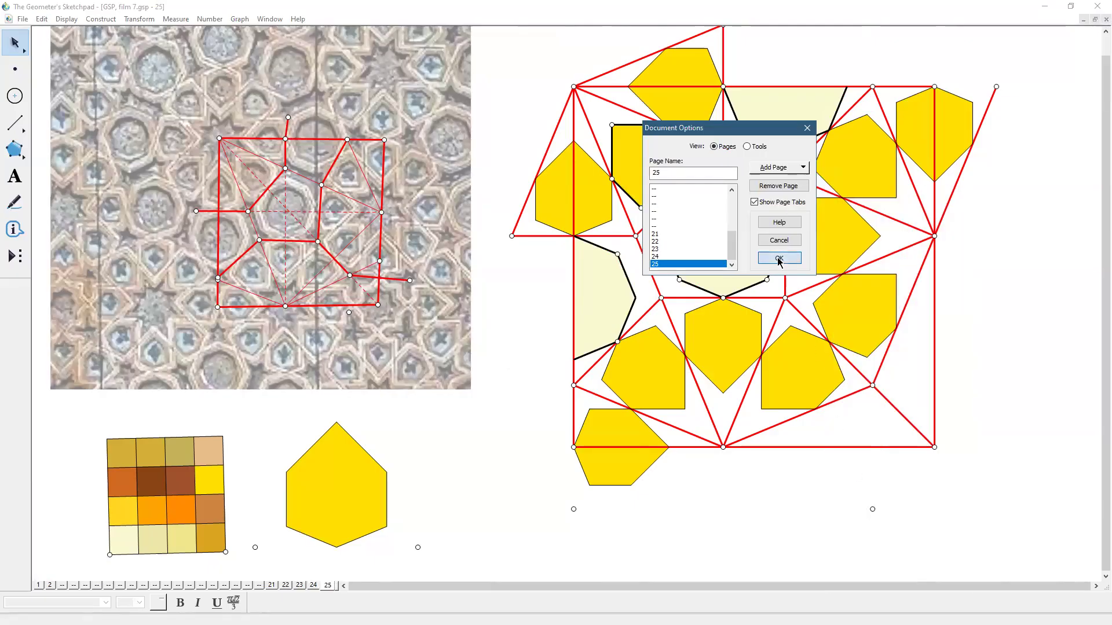
left_click(777, 257)
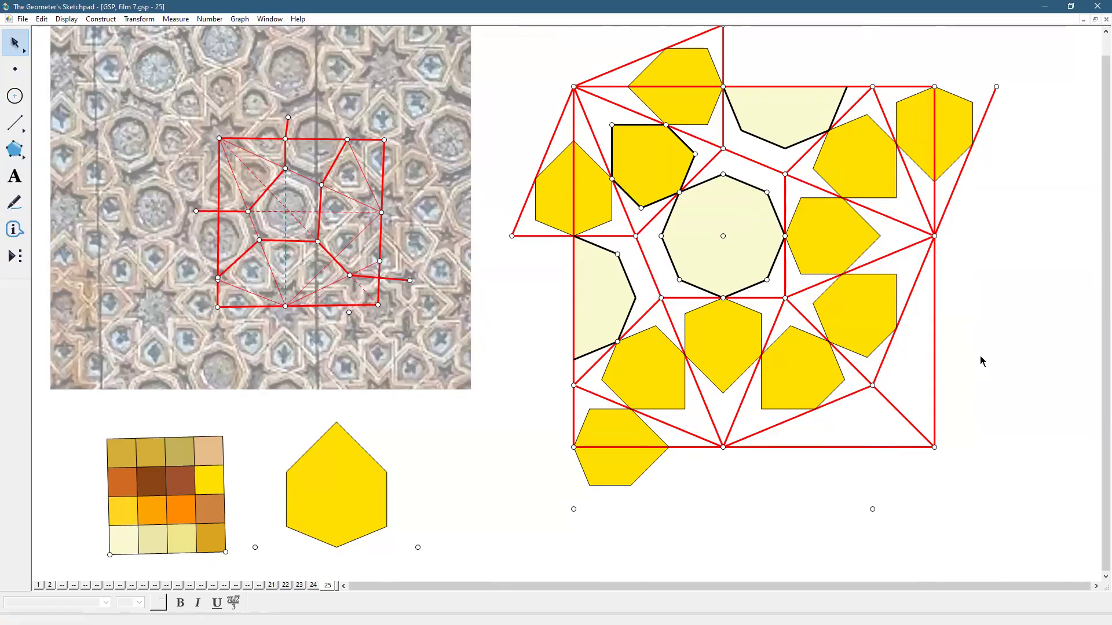
Step: Reflect the two slanted red segments of the grid's lower-right triangle across the grid's bottom edge
scroll(981, 356, "down", 2)
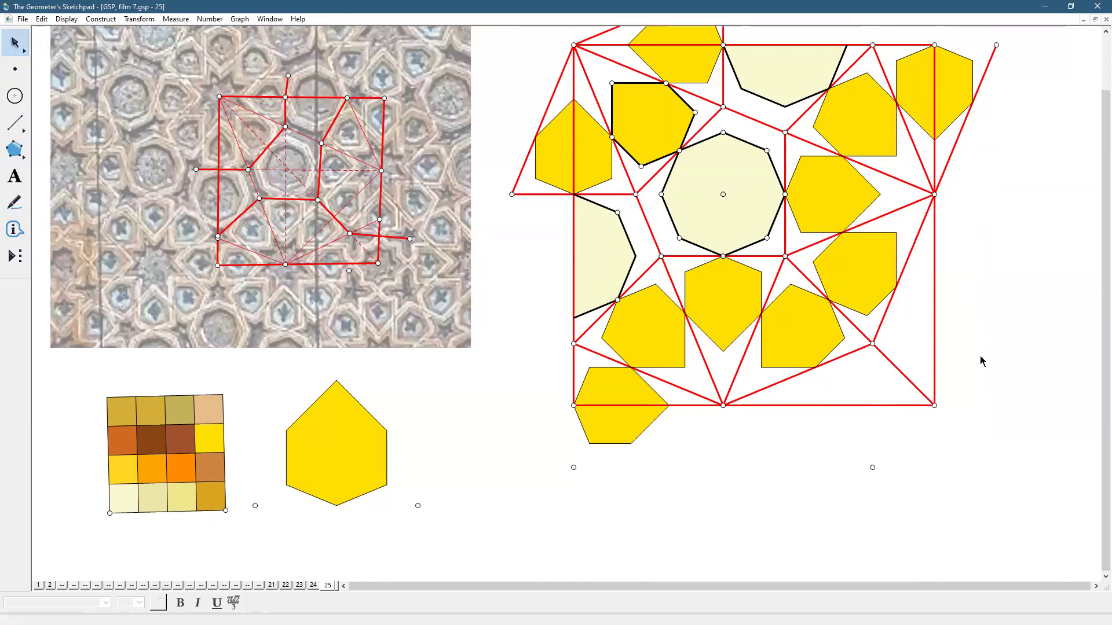
scroll(980, 357, "up", 3)
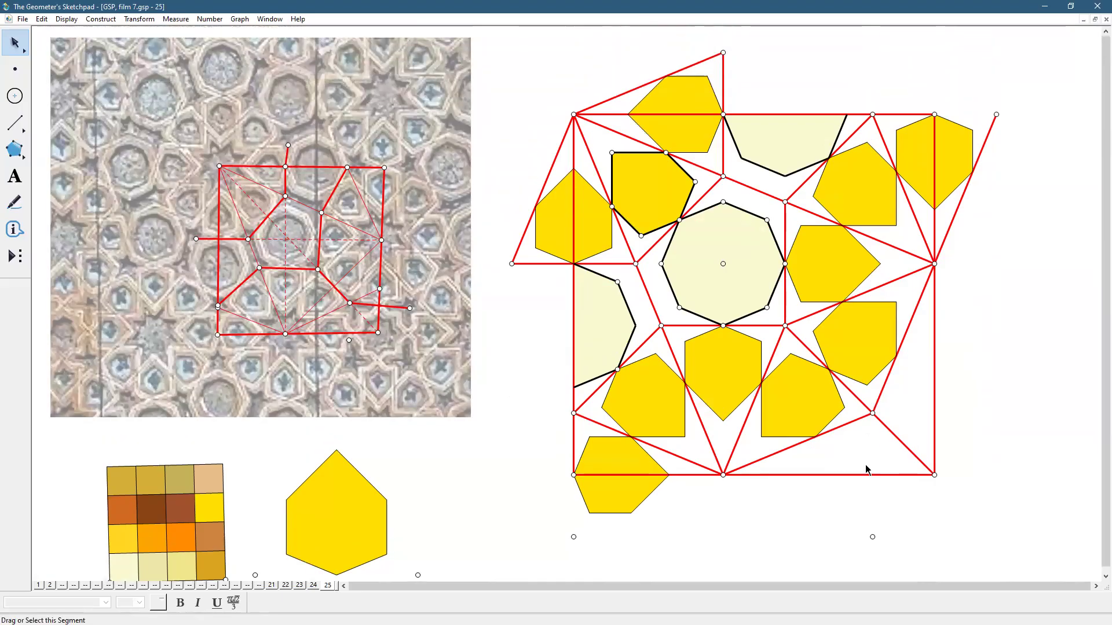
scroll(1009, 429, "down", 2)
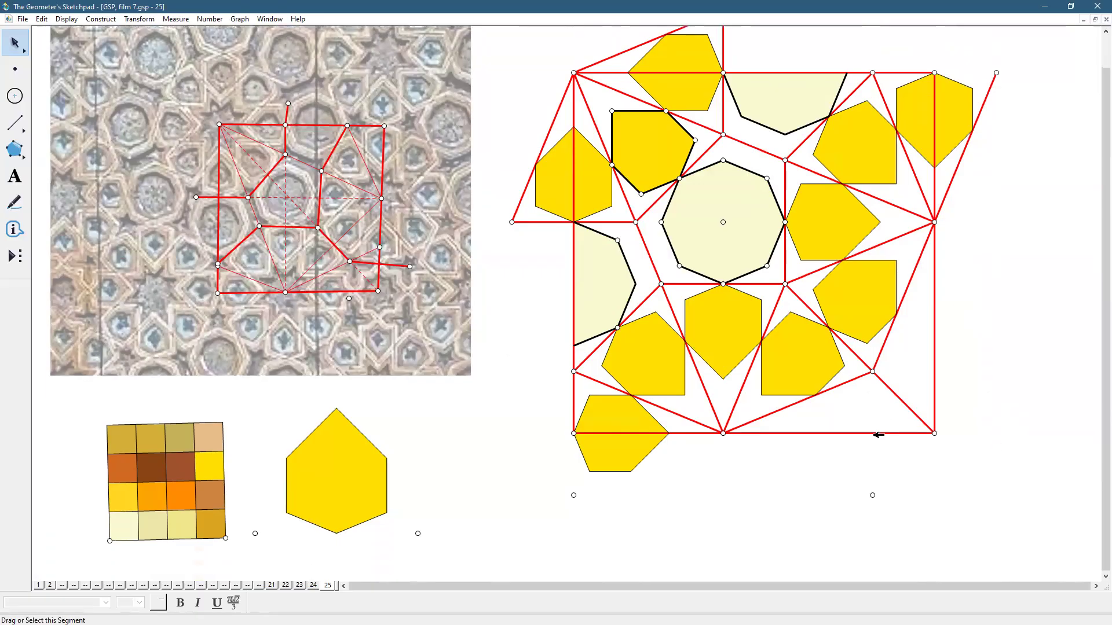
left_click(877, 432)
left_click(867, 412)
left_click(857, 378)
left_click(892, 391, "shift")
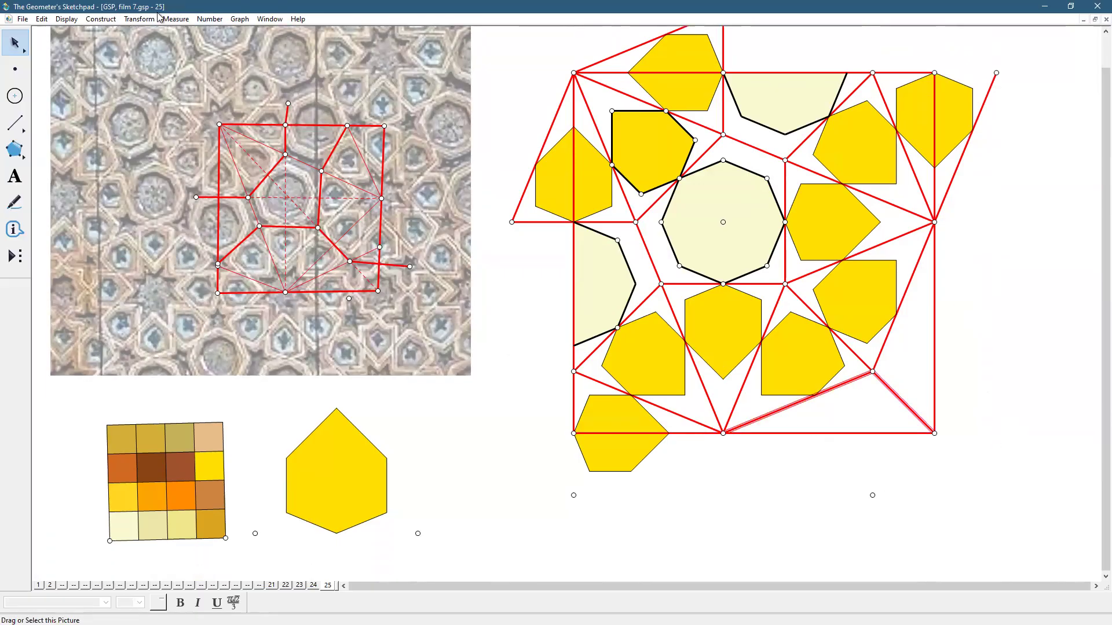
key("alt+t")
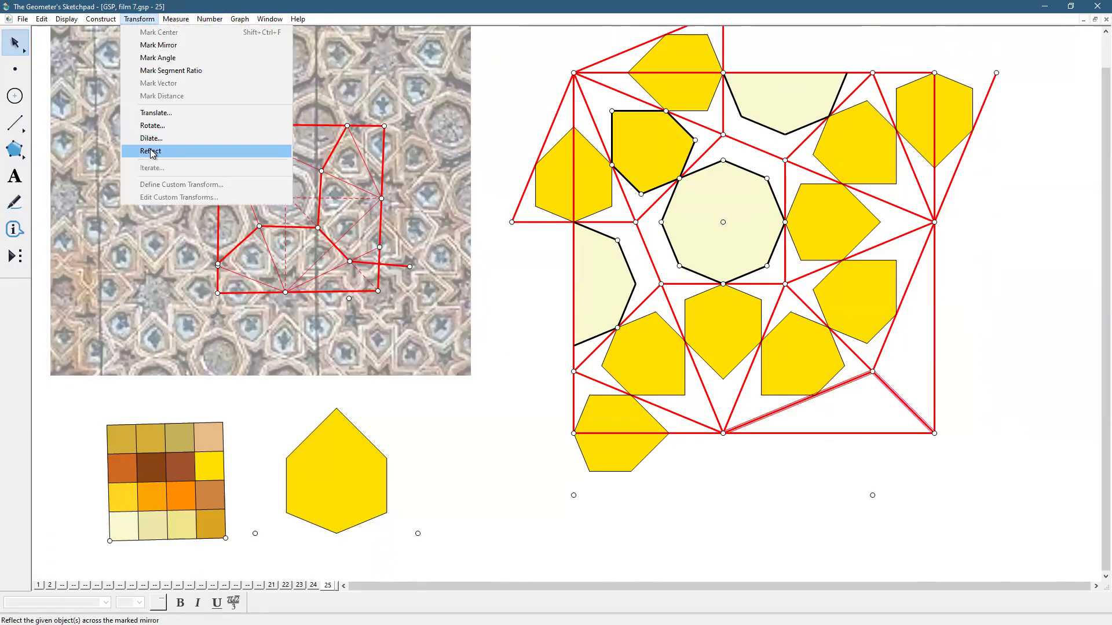
left_click(151, 149)
left_click(966, 307)
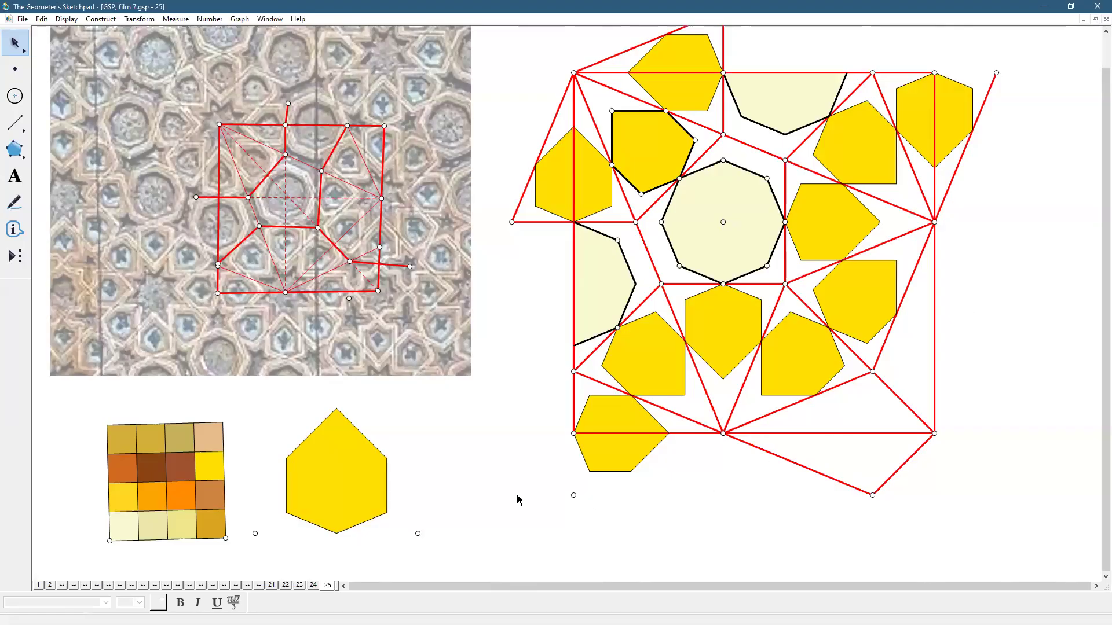
Step: Go to page 22 and show all of its hidden construction objects
left_click(272, 586)
left_click(286, 586)
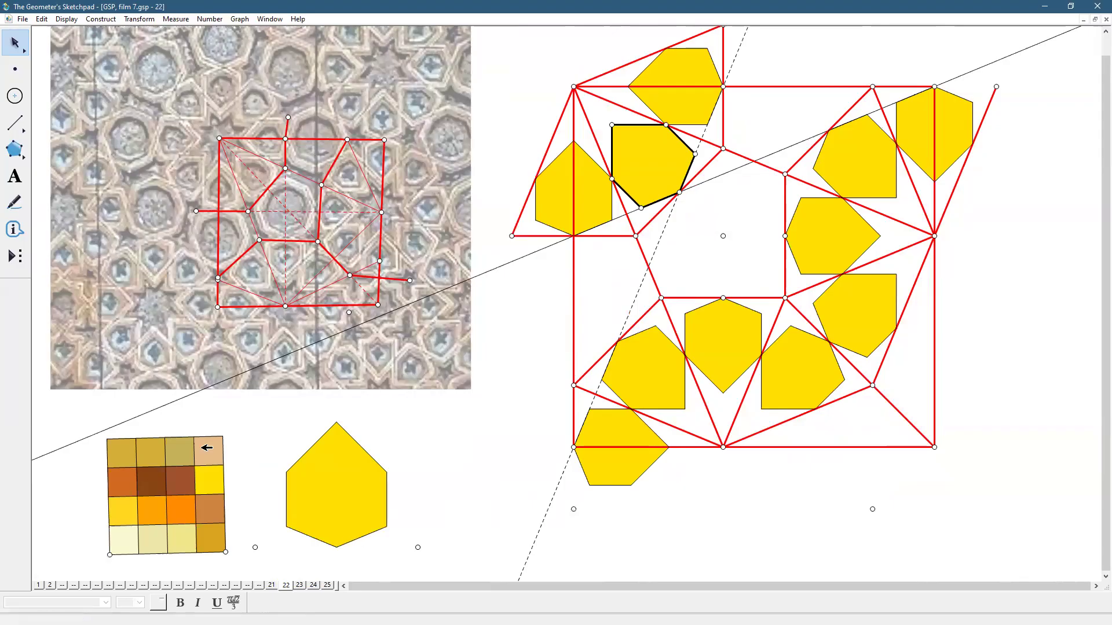
left_click(66, 19)
left_click(104, 100)
left_click(445, 428)
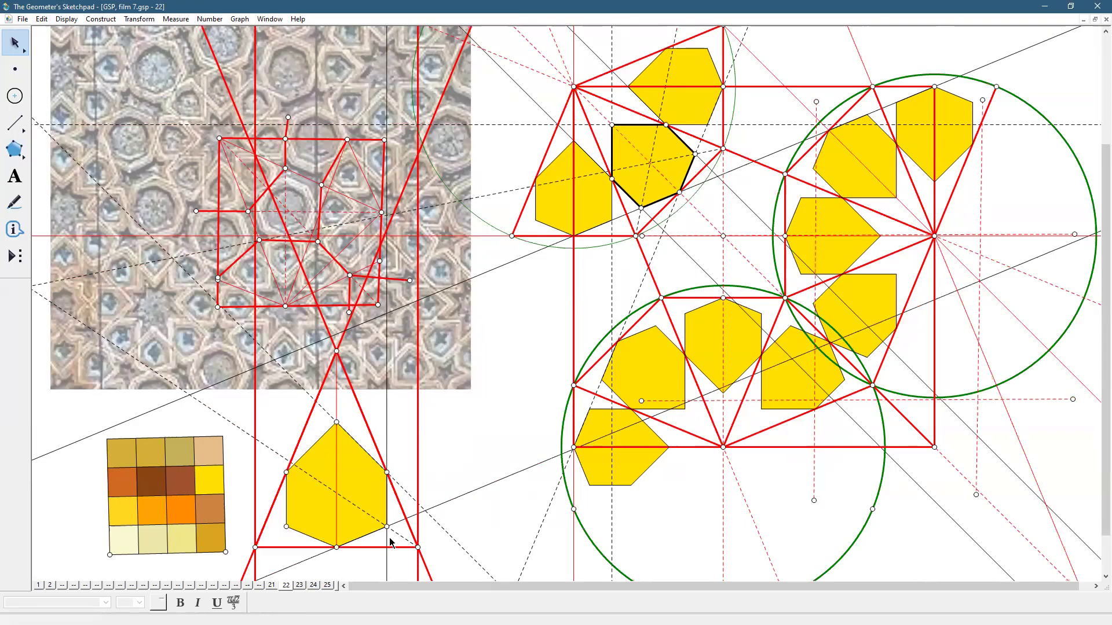
Step: Reflect the black vertical line along the large petal's right side across the petal's vertical axis
left_click(336, 491)
key("ctrl+h")
left_click(387, 452)
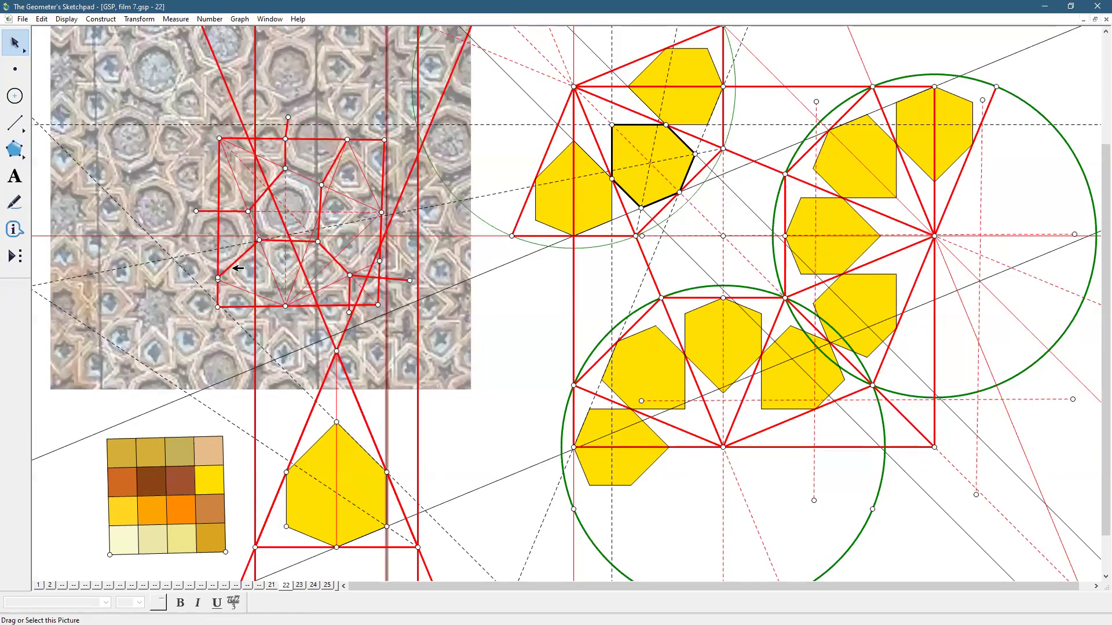
left_click(139, 20)
left_click(139, 145)
left_click(486, 394)
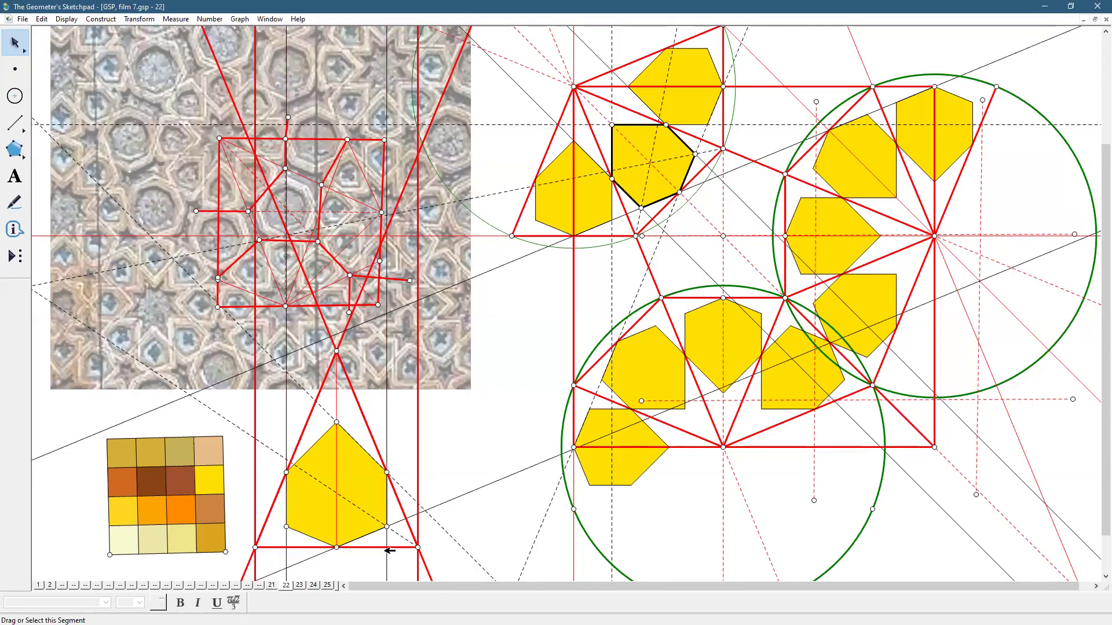
Step: Reflect the slanted line through the large petal's lower-right edge across the red base segment
double_click(349, 547)
left_click(408, 516)
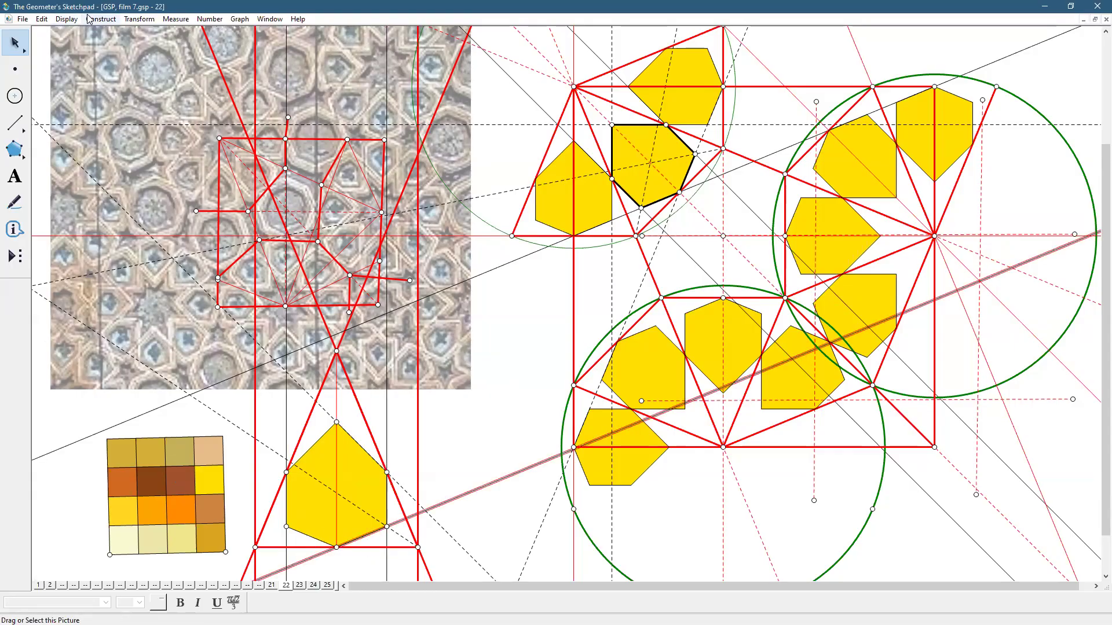
left_click(132, 21)
left_click(147, 149)
left_click(462, 425)
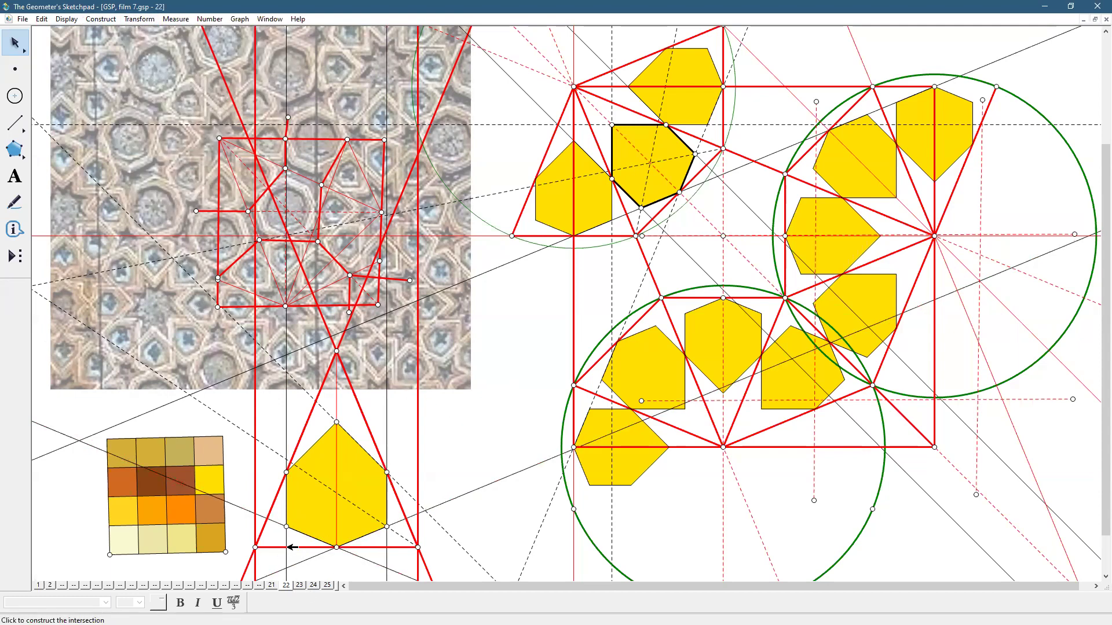
Step: Construct the intersections of the two black vertical lines beside the petal with the red base segment
left_click(288, 548)
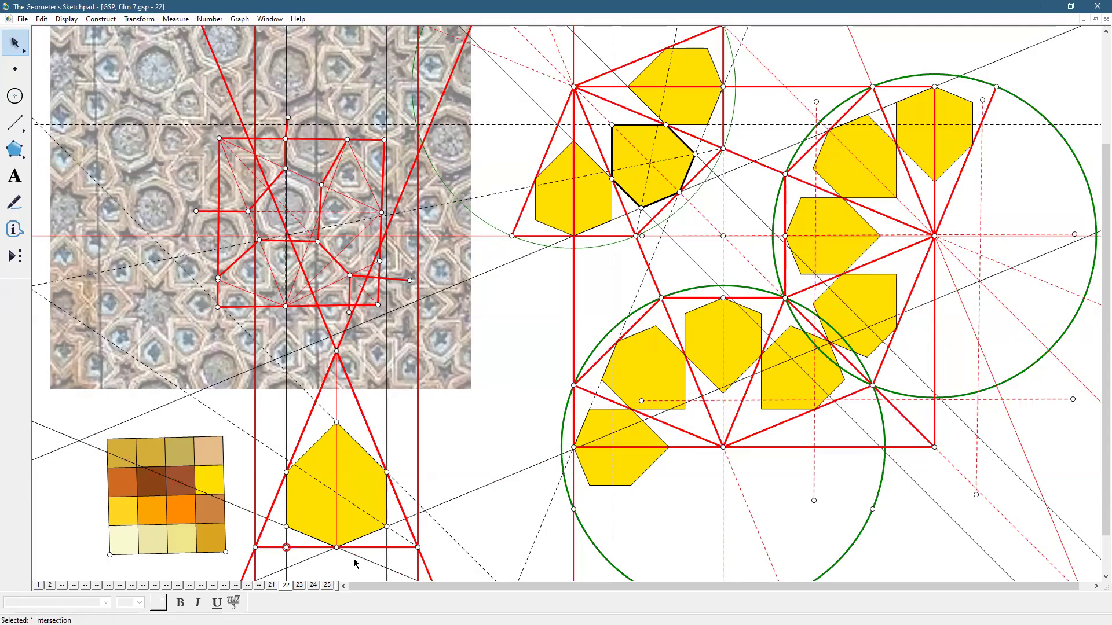
left_click(388, 547)
left_click(485, 531)
Step: Create a custom tool named "two lines" from the four points on the red base segment and the two vertical lines beside the large petal
left_click(257, 547)
left_click(418, 547)
left_click(286, 547)
left_click(388, 547)
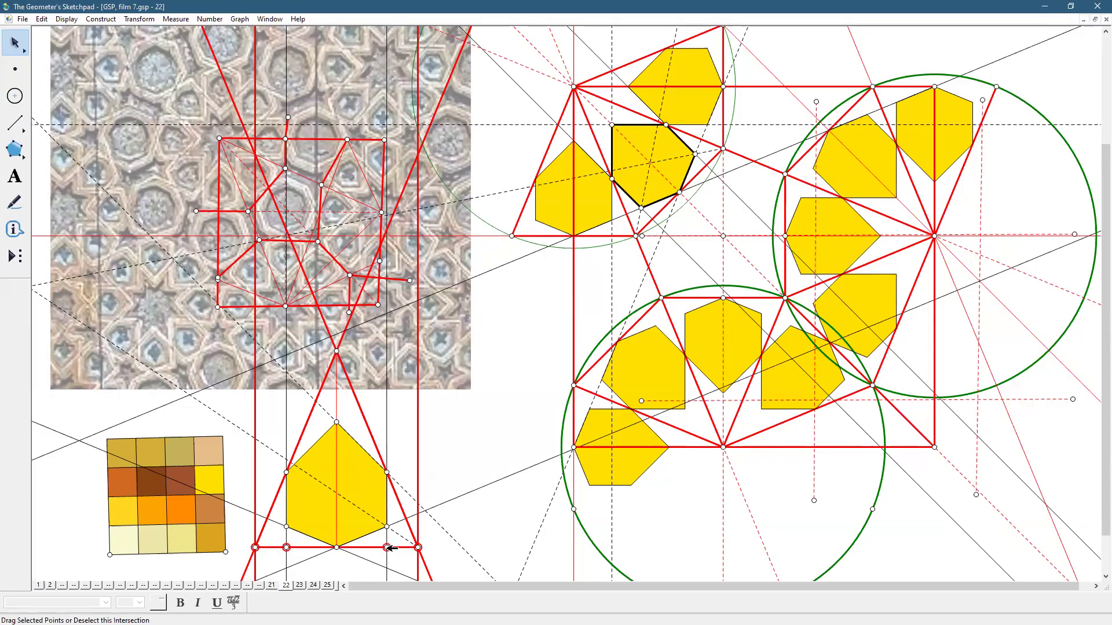
left_click(286, 437)
left_click(388, 422)
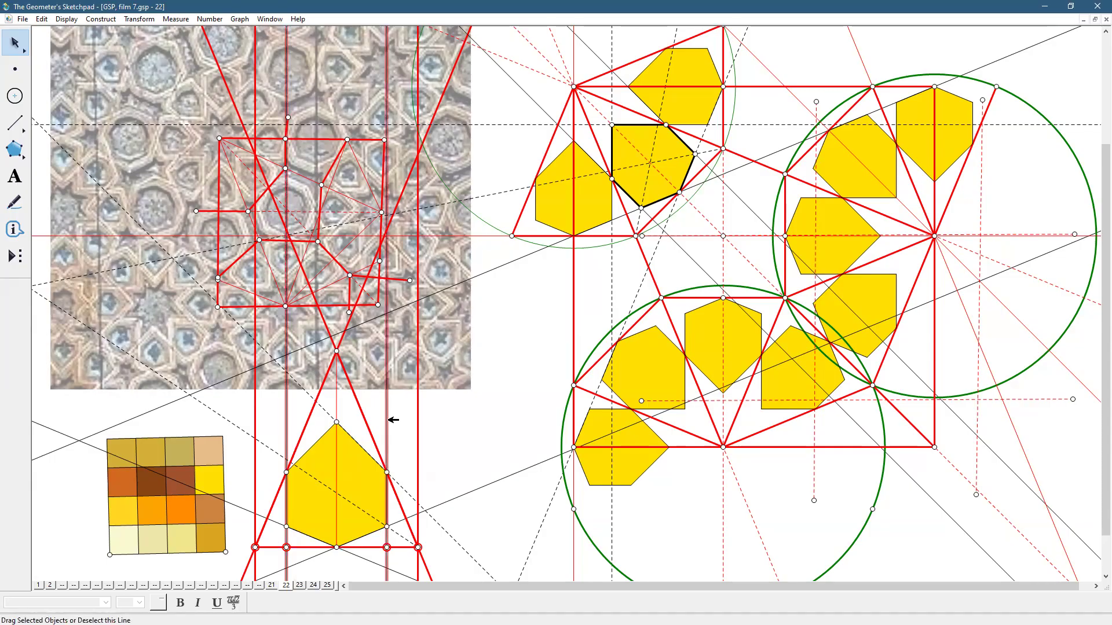
left_click(16, 260)
left_click(91, 27)
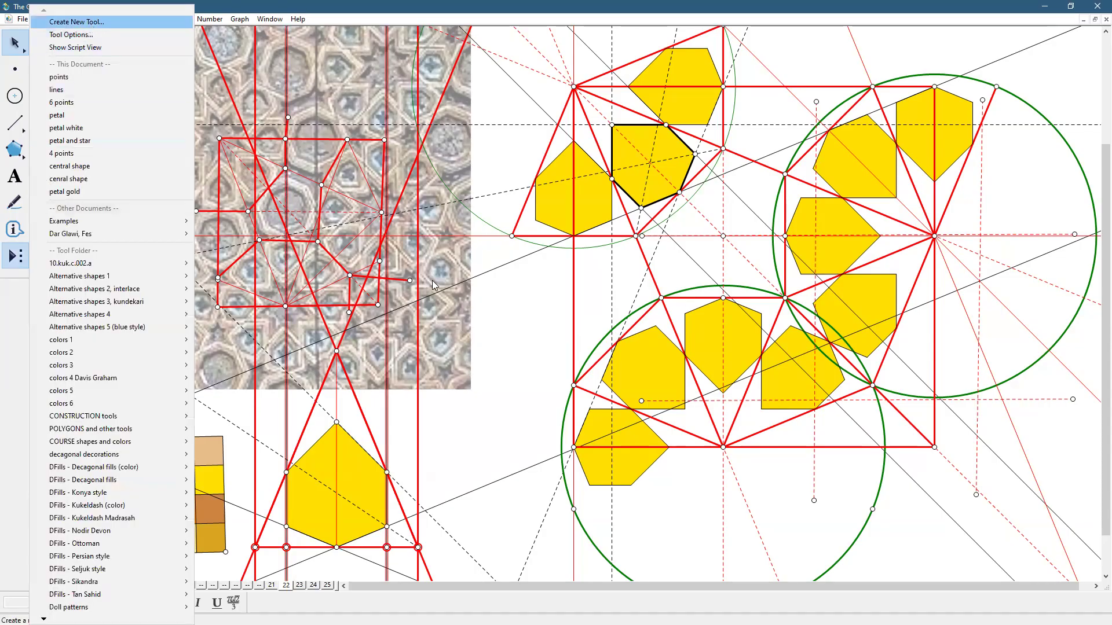
type("two")
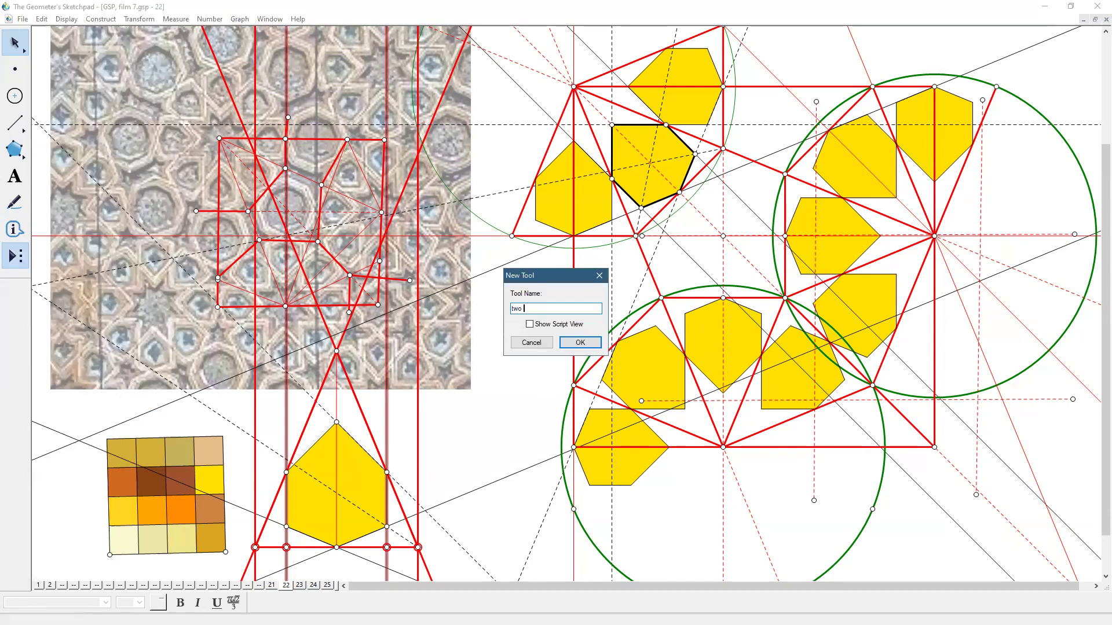
type(" lines")
key("Return")
left_click(502, 463)
Step: Go to page 25 and apply the "two lines" tool from the grid's lowest red vertex to the vertex directly above it
left_click(327, 585)
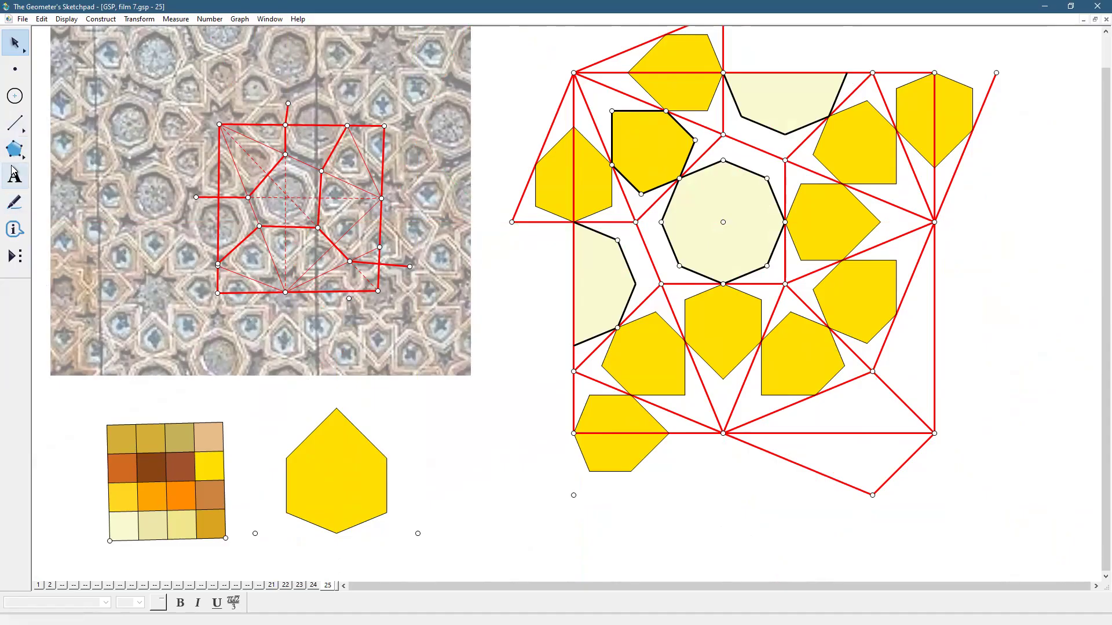
left_click(15, 264)
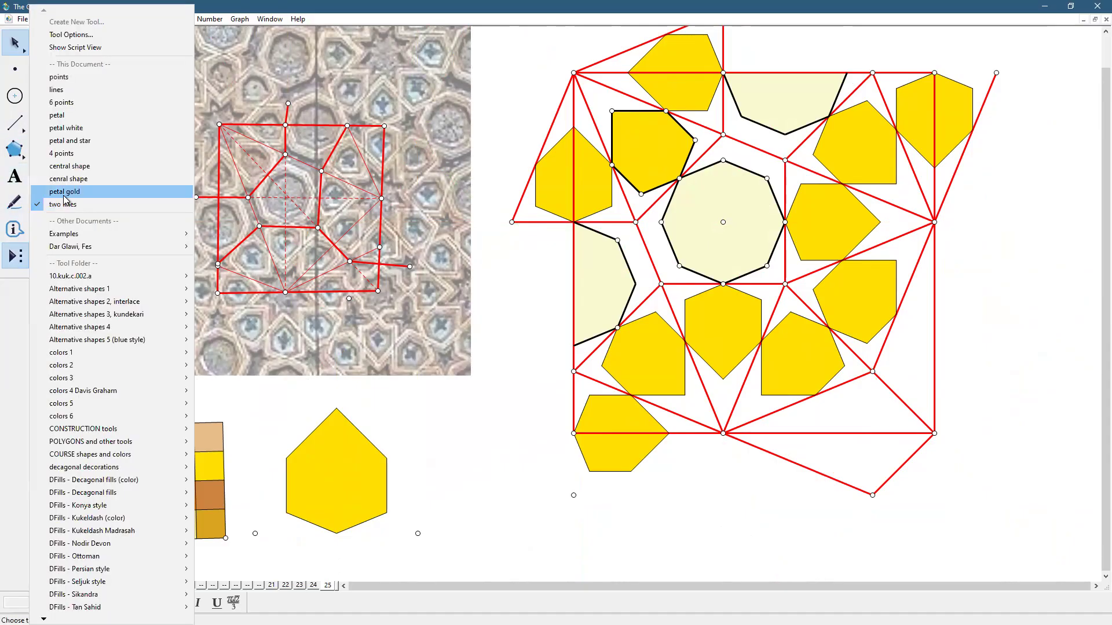
left_click(69, 202)
left_click(857, 492)
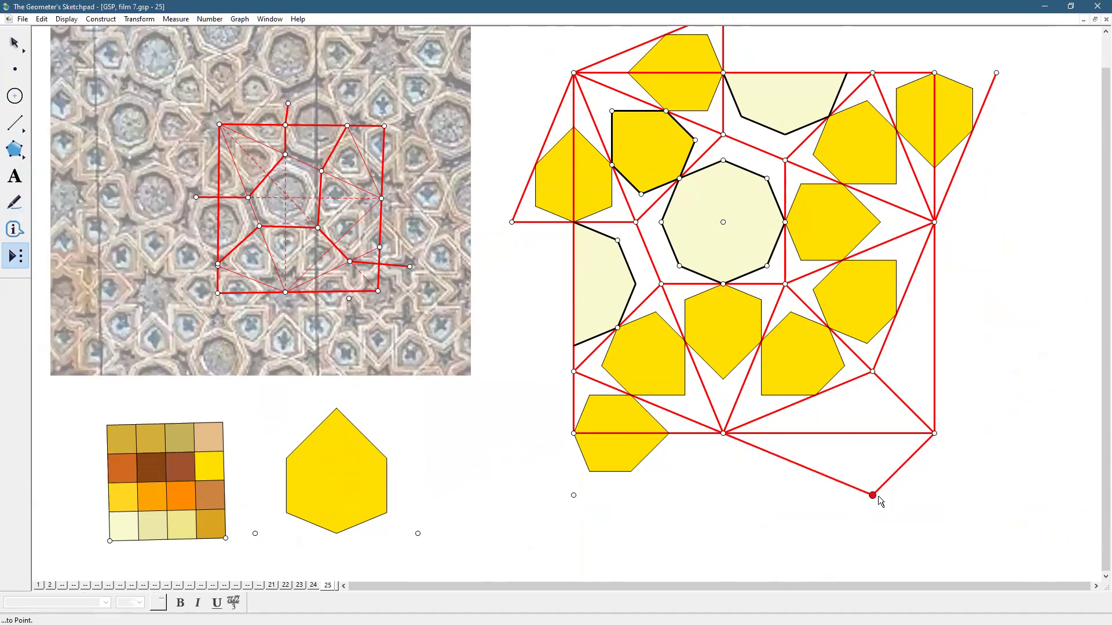
left_click(873, 372)
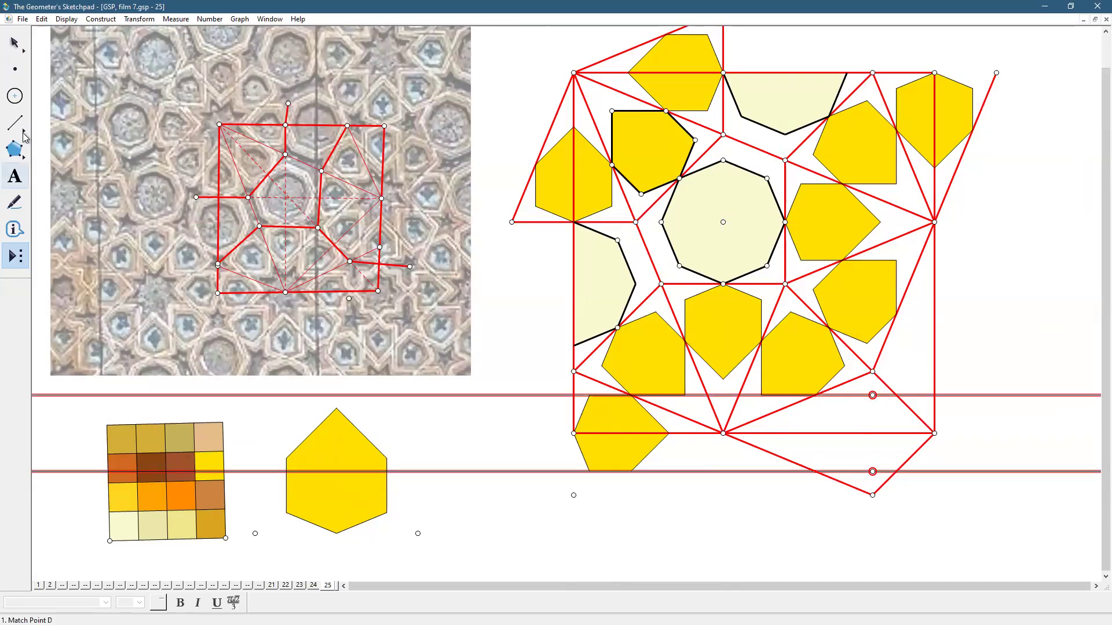
left_click(15, 43)
left_click(888, 537)
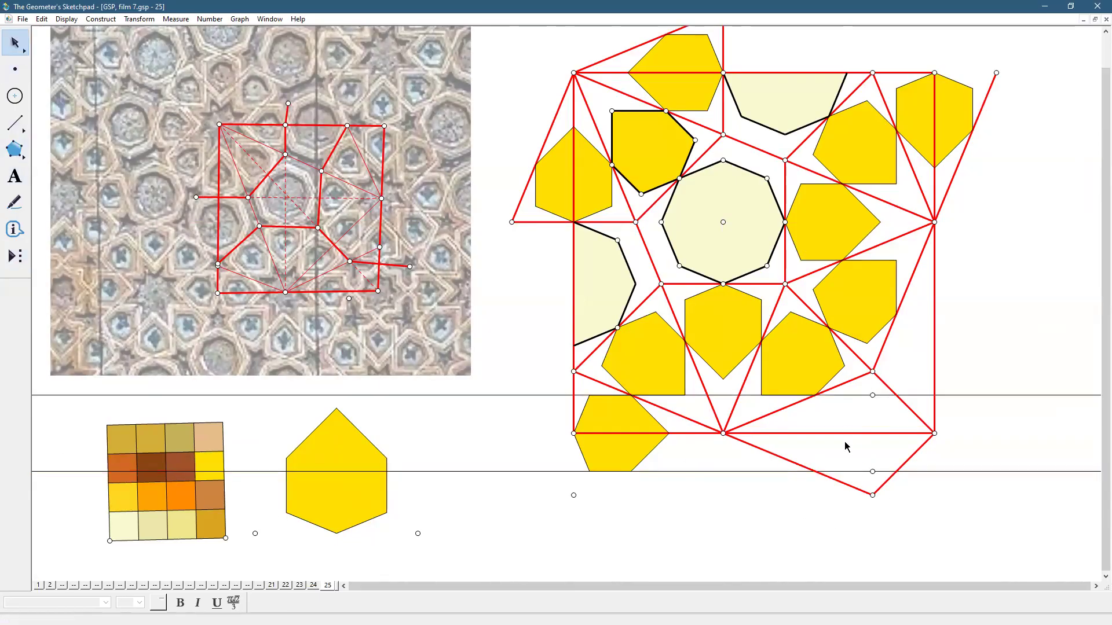
Step: Construct the intersection of the upper horizontal line with the slanted red segment at the grid's lower right
left_click(852, 381)
left_click(854, 395)
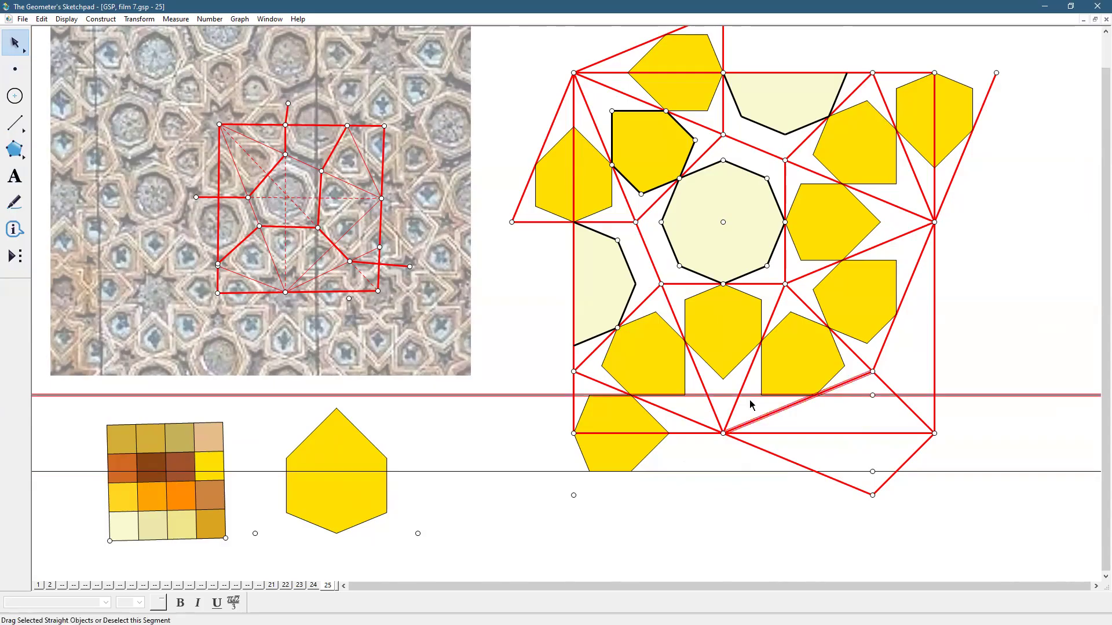
left_click(105, 21)
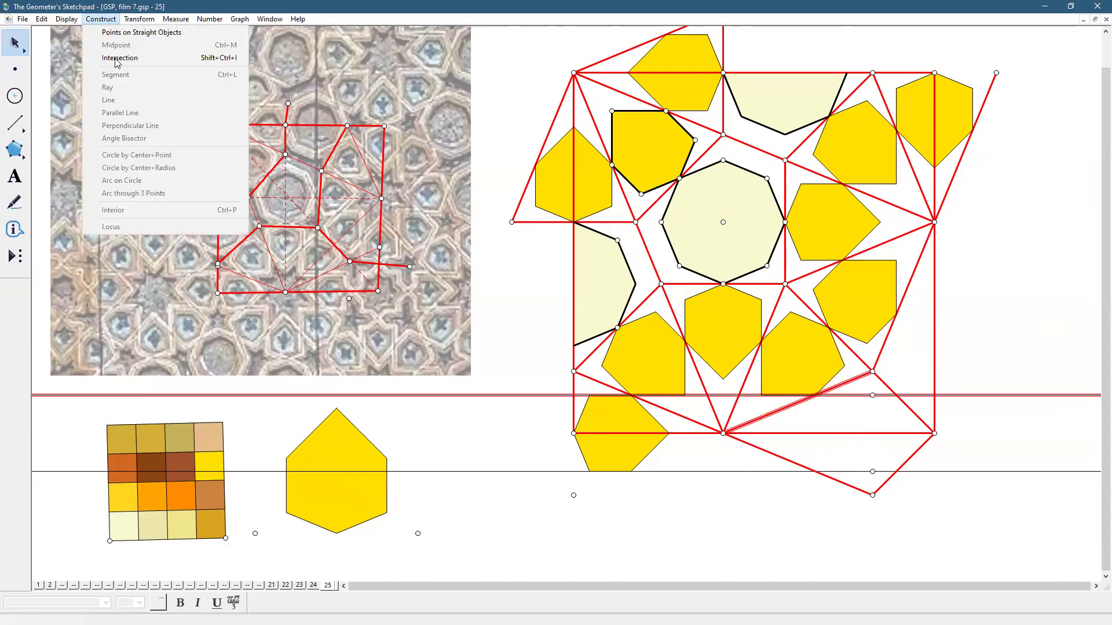
left_click(110, 60)
left_click(940, 556)
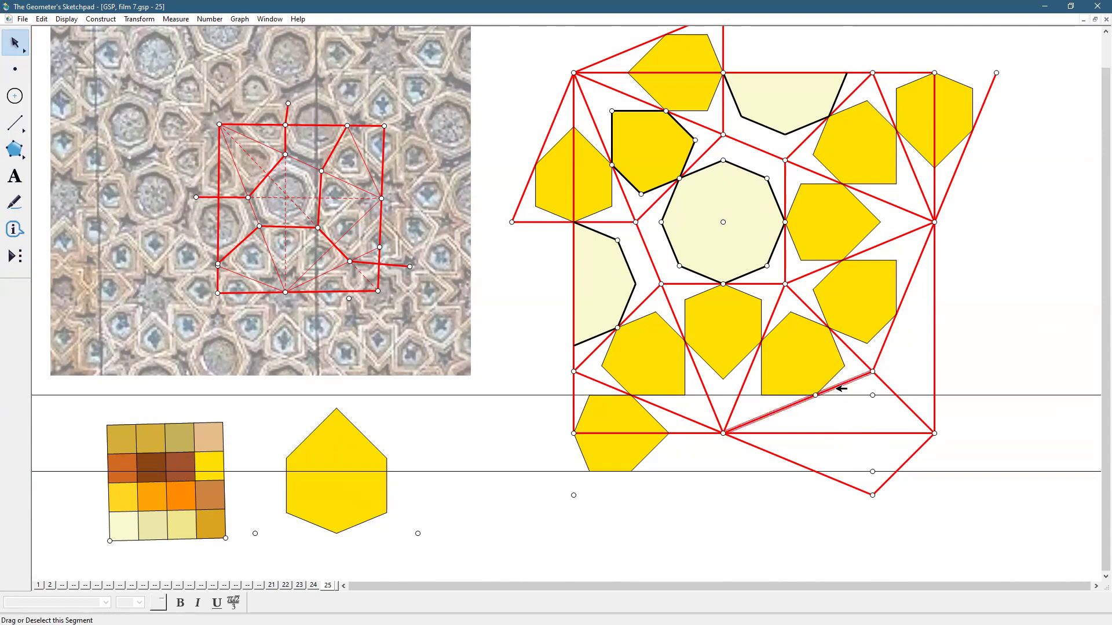
Step: Reflect the upper horizontal line across the slanted red segment and construct the image's intersection with the horizontal red base segment
left_click(840, 396)
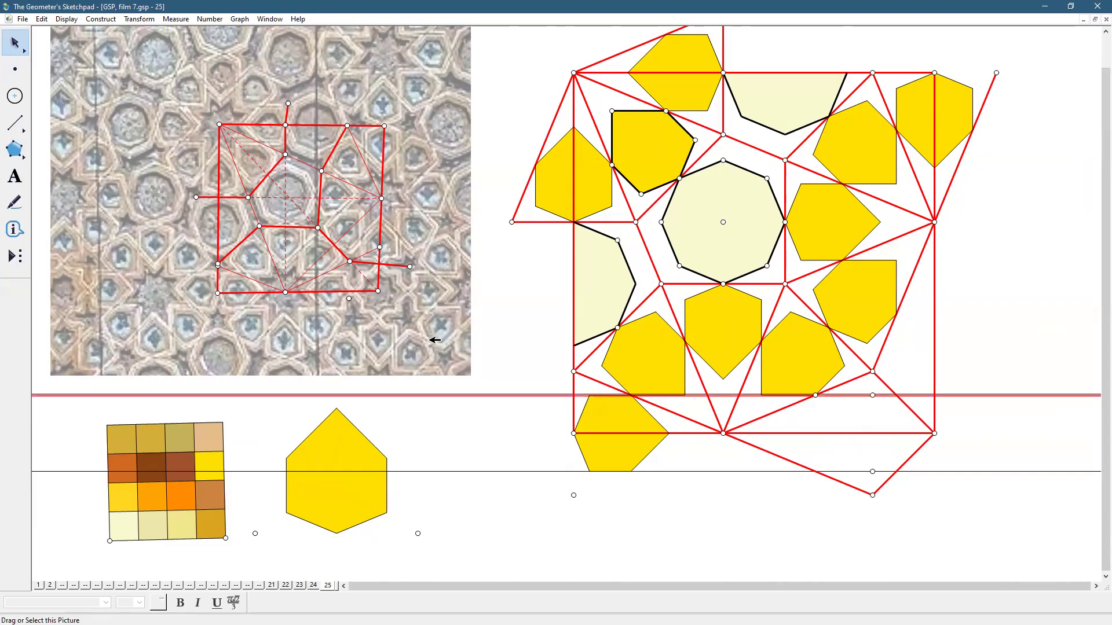
left_click(139, 19)
left_click(172, 150)
left_click(940, 506)
left_click(778, 433)
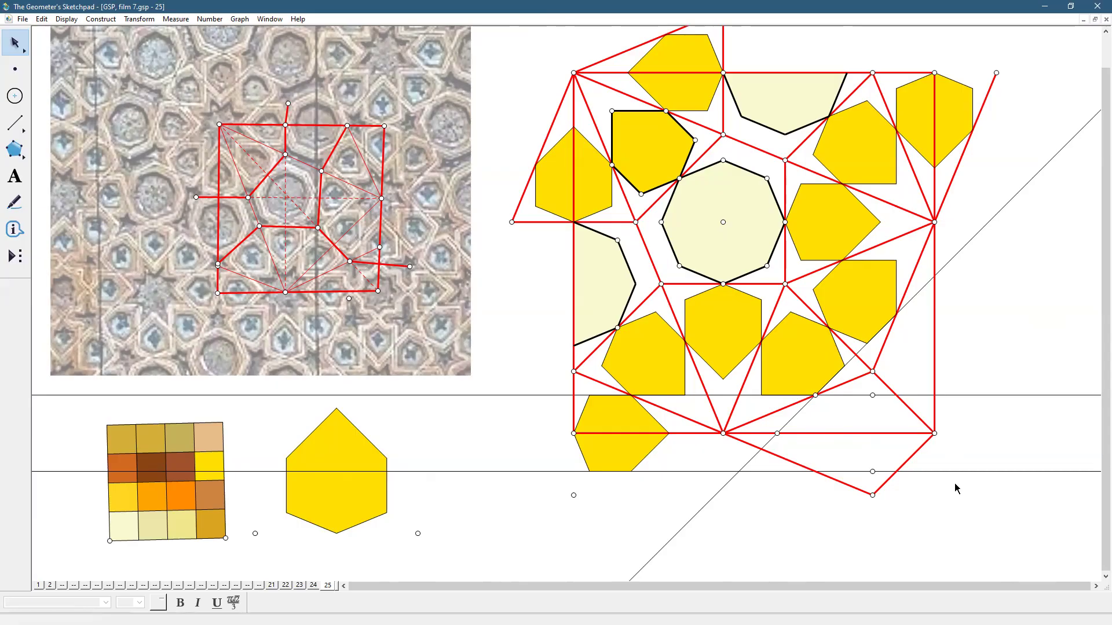
Step: Draw a thin circle centred on the red square's lower-right corner through the intersection of the upper horizontal line and the short diagonal segment
left_click(897, 395)
left_click(15, 96)
left_click(934, 433)
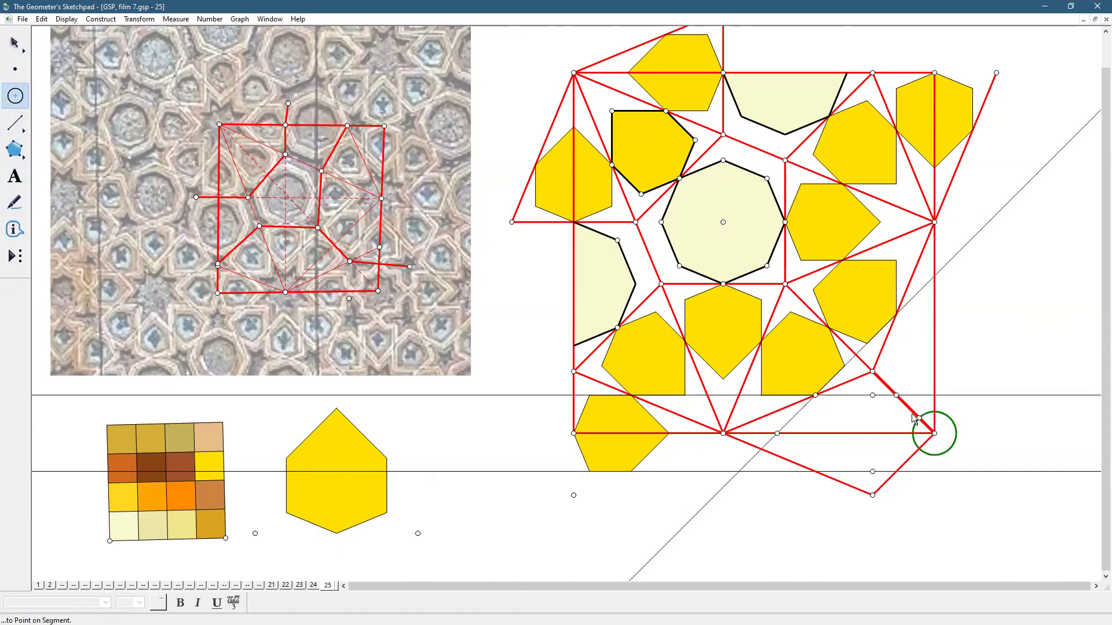
left_click(894, 402)
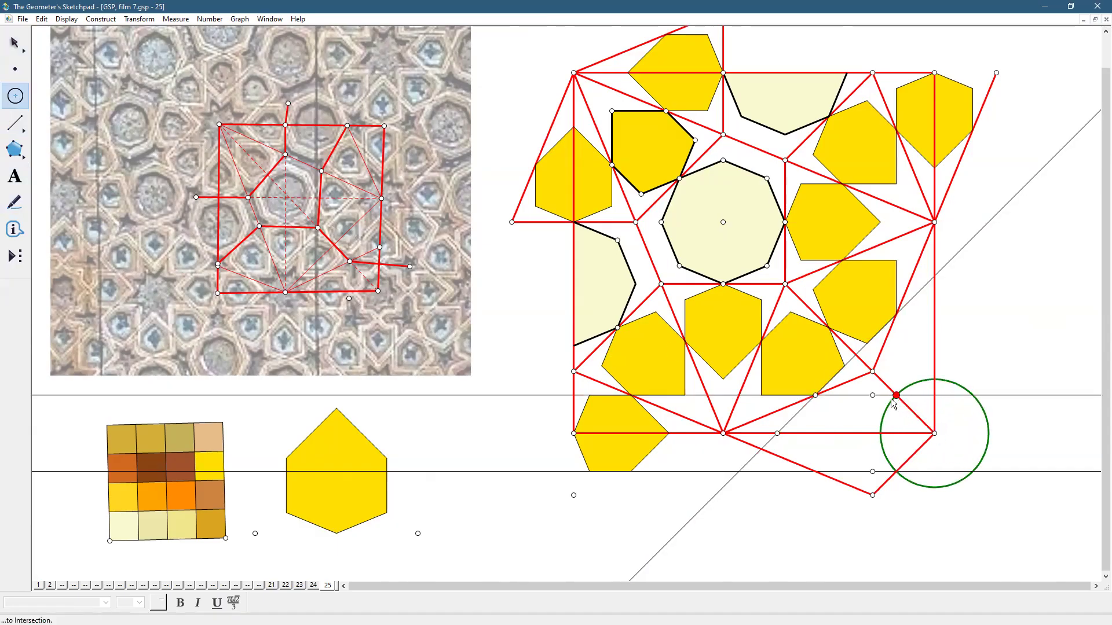
left_click(65, 19)
mouse_move(93, 51)
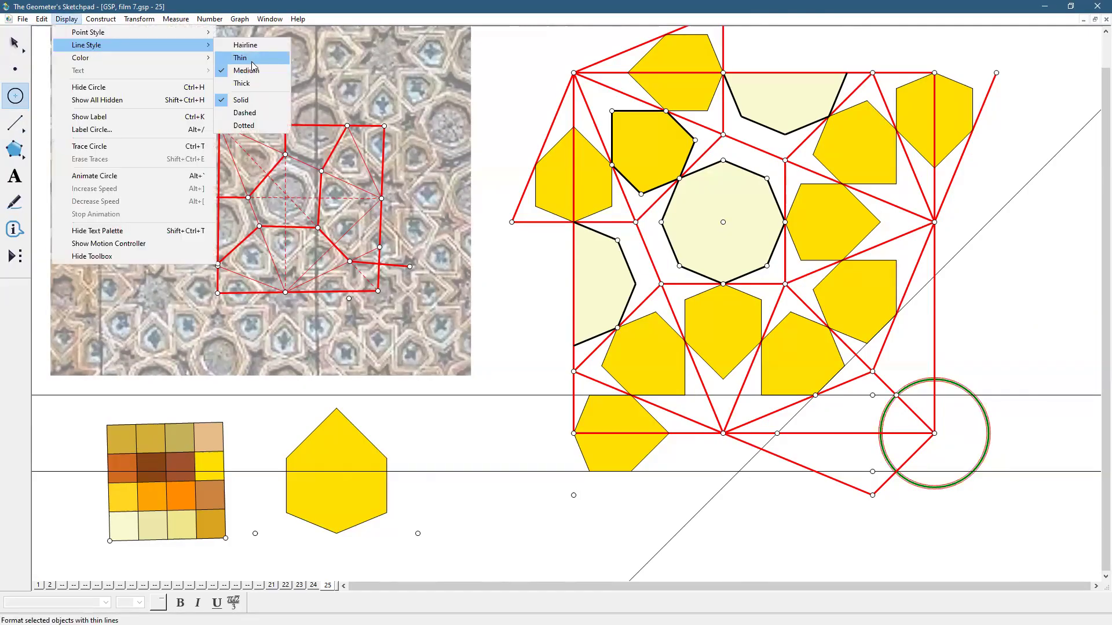
left_click(252, 58)
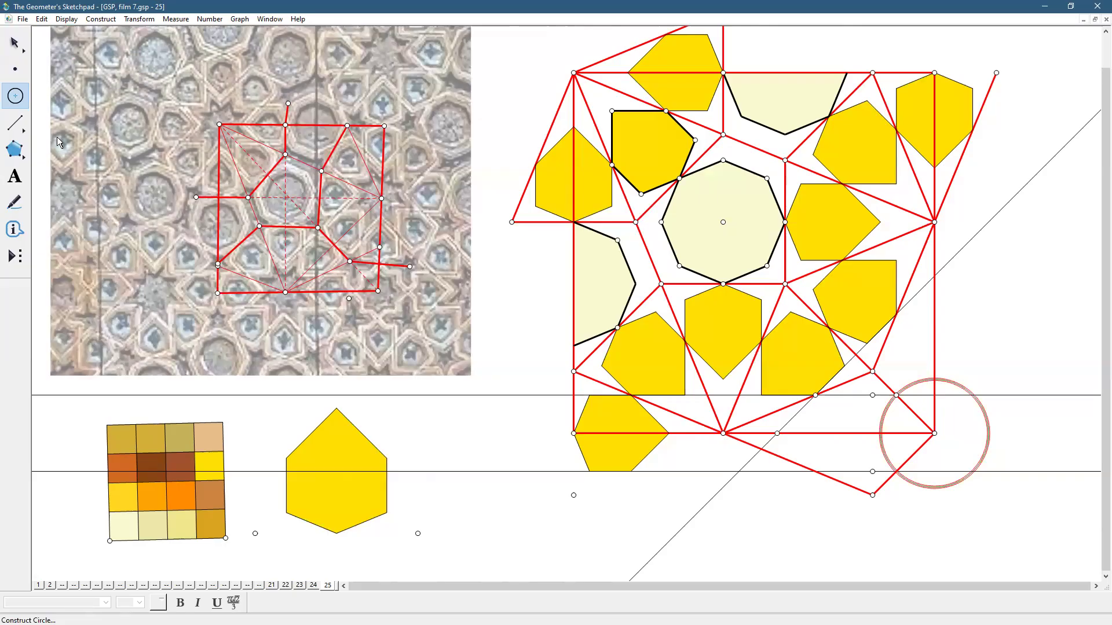
Step: Join the circle's crossings with the red square's right side and base by a thin segment
left_click(15, 123)
left_click_drag(934, 380, 882, 434)
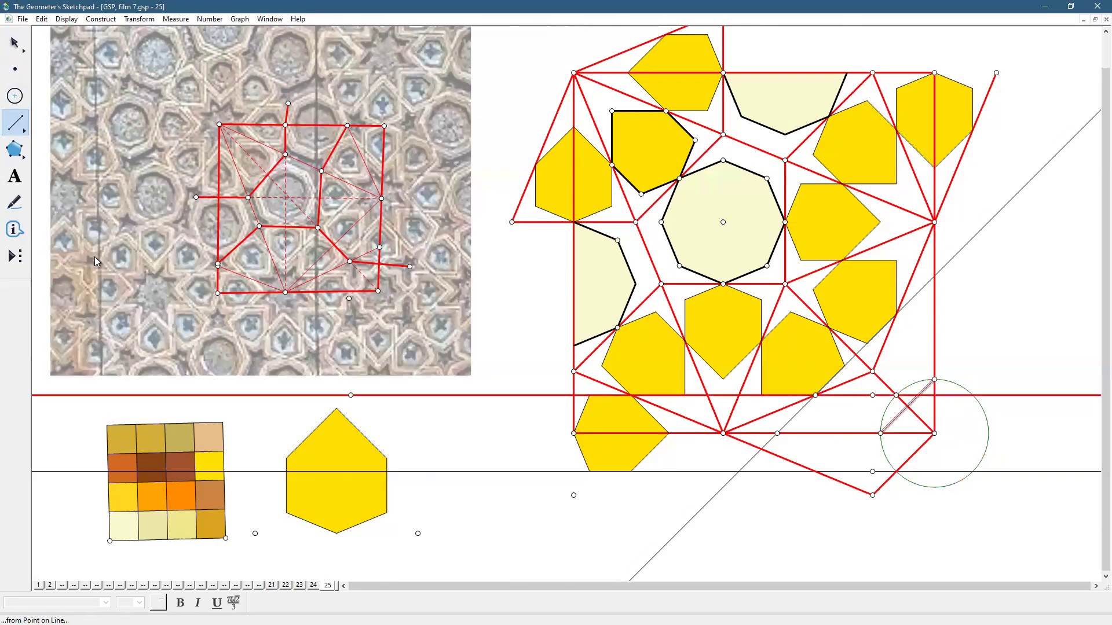
left_click(15, 43)
left_click(961, 519)
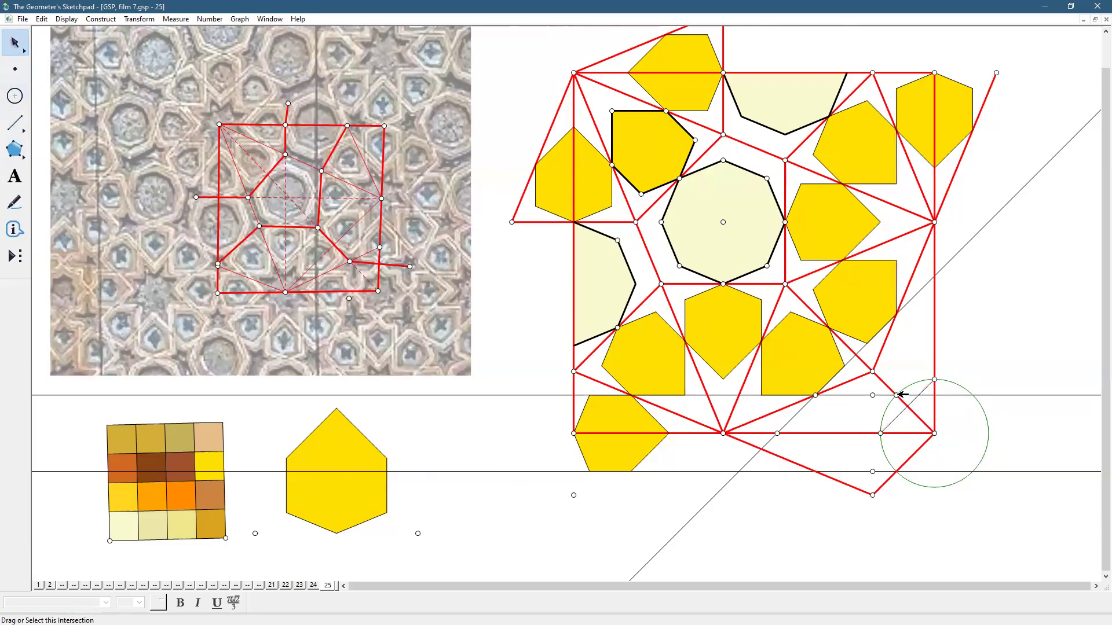
Step: Construct a line perpendicular to the red base segment through the point where the circle meets the short diagonal segment
left_click(916, 432)
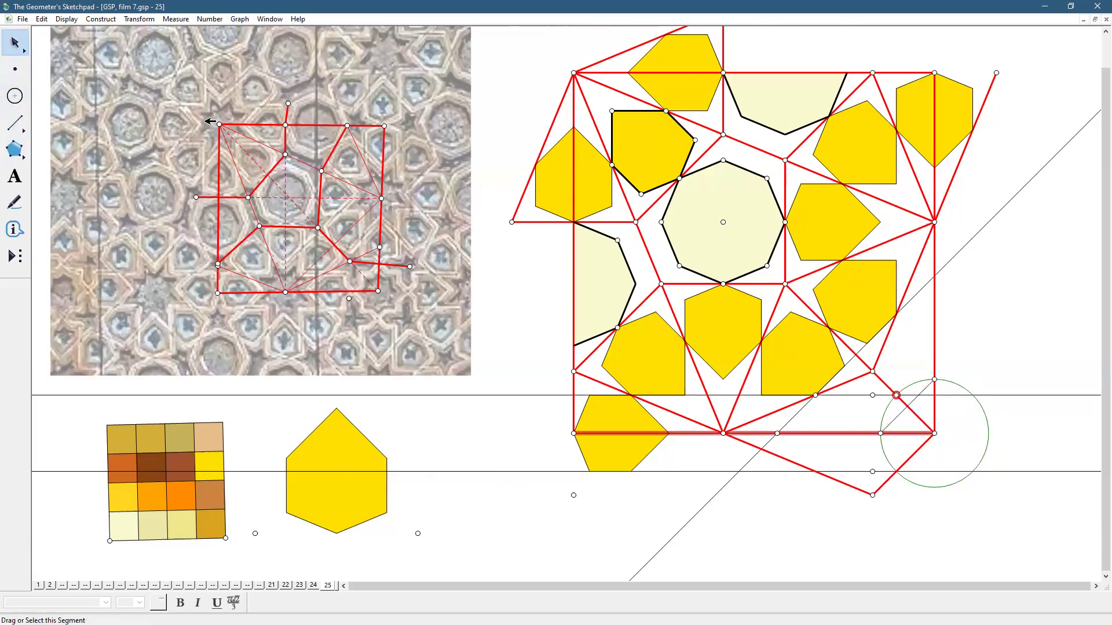
left_click(101, 19)
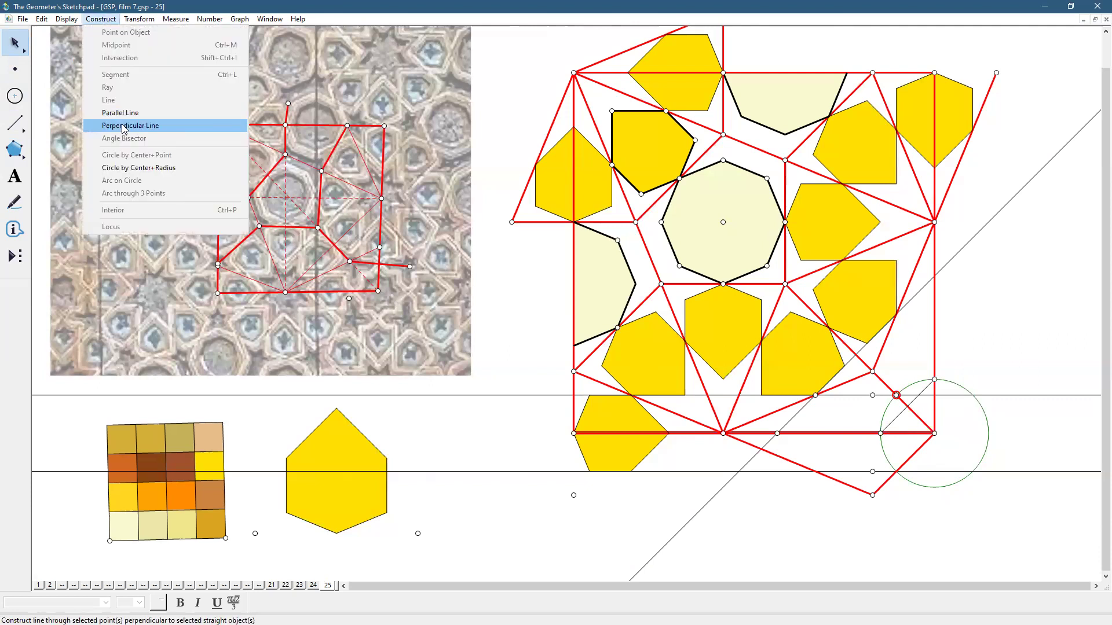
left_click(123, 126)
left_click(937, 528)
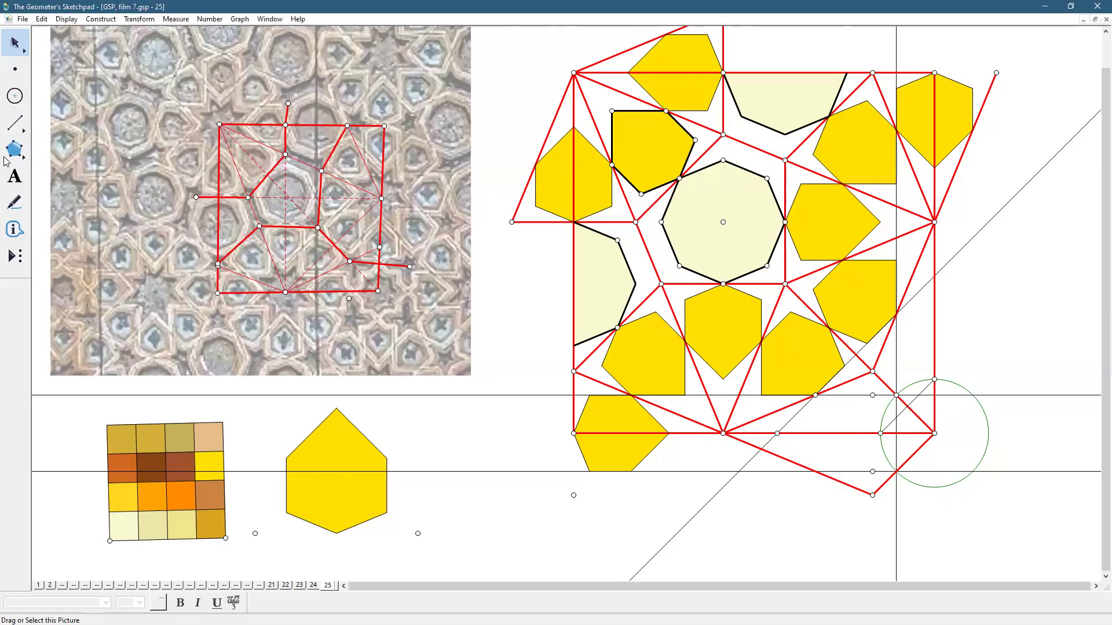
Step: Trace a notched outline with medium black segments from the circle's crossing on the red square's right side to its crossing on the base
left_click(15, 124)
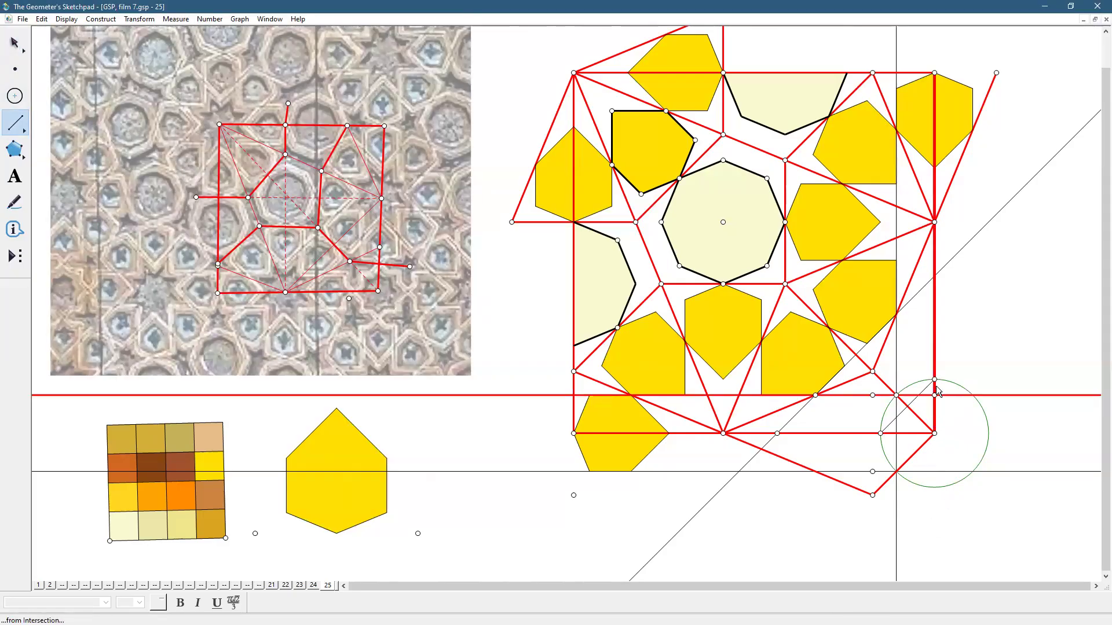
left_click_drag(934, 379, 919, 395)
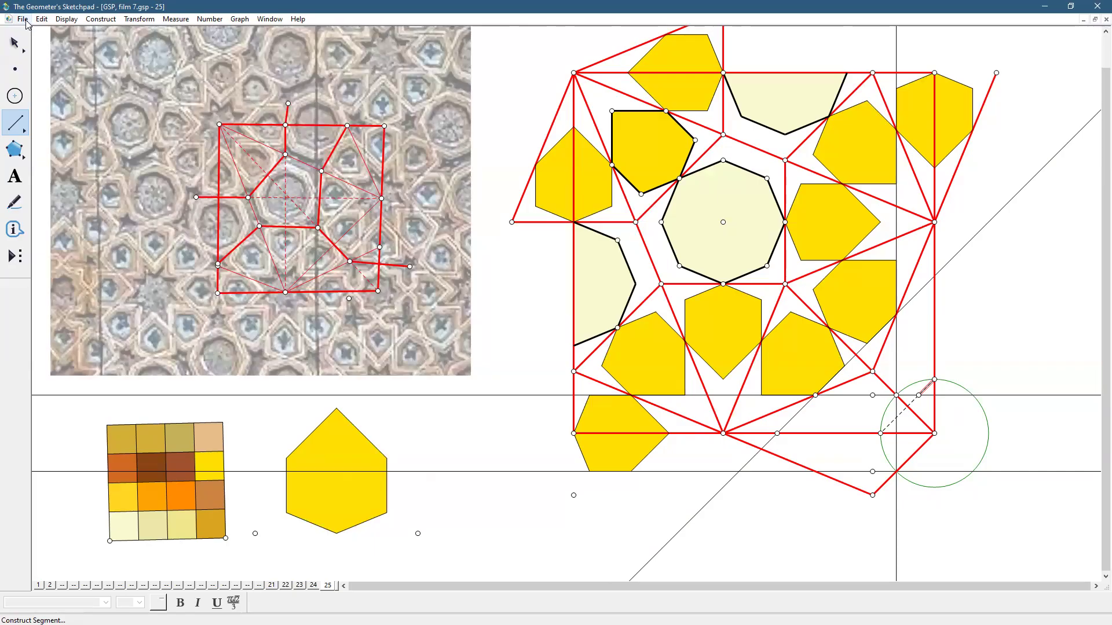
left_click(67, 19)
mouse_move(75, 43)
left_click(255, 72)
mouse_move(919, 395)
left_mouse_down()
mouse_move(896, 396)
mouse_move(881, 434)
left_mouse_up()
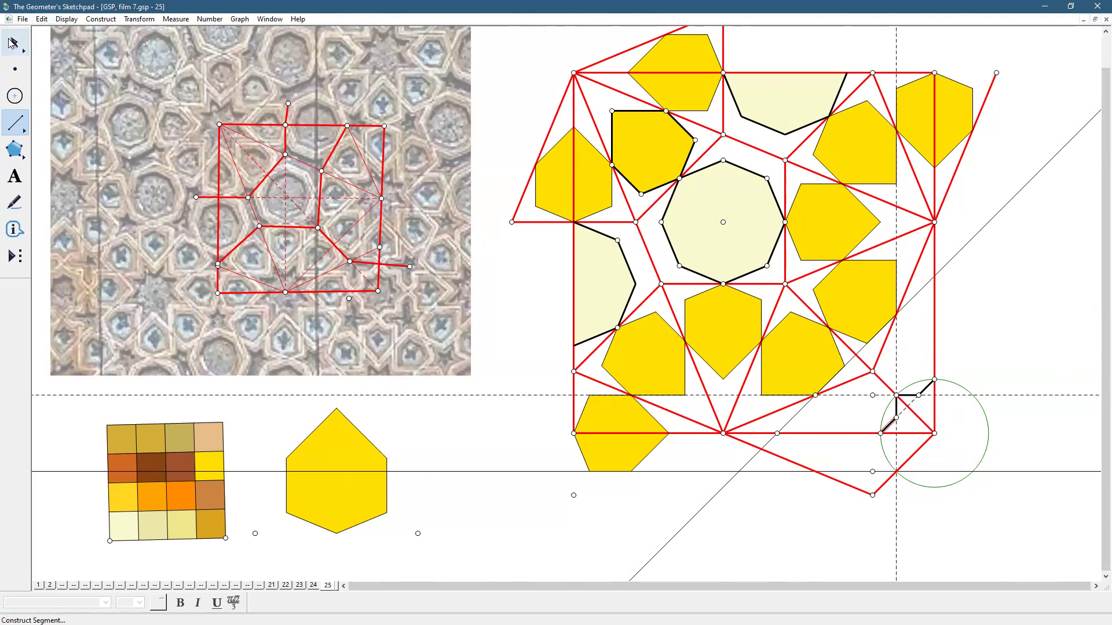
key("Escape")
left_click(918, 516)
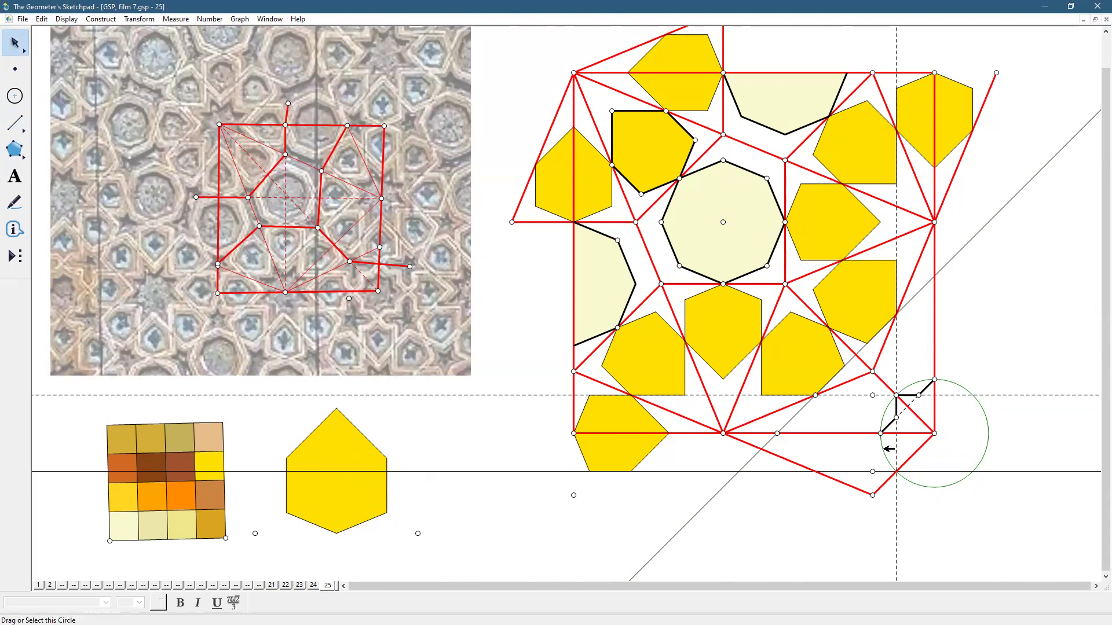
Step: Construct a thin line perpendicular to the red base segment through the circle's crossing on that segment
left_click(881, 434)
left_click(911, 432)
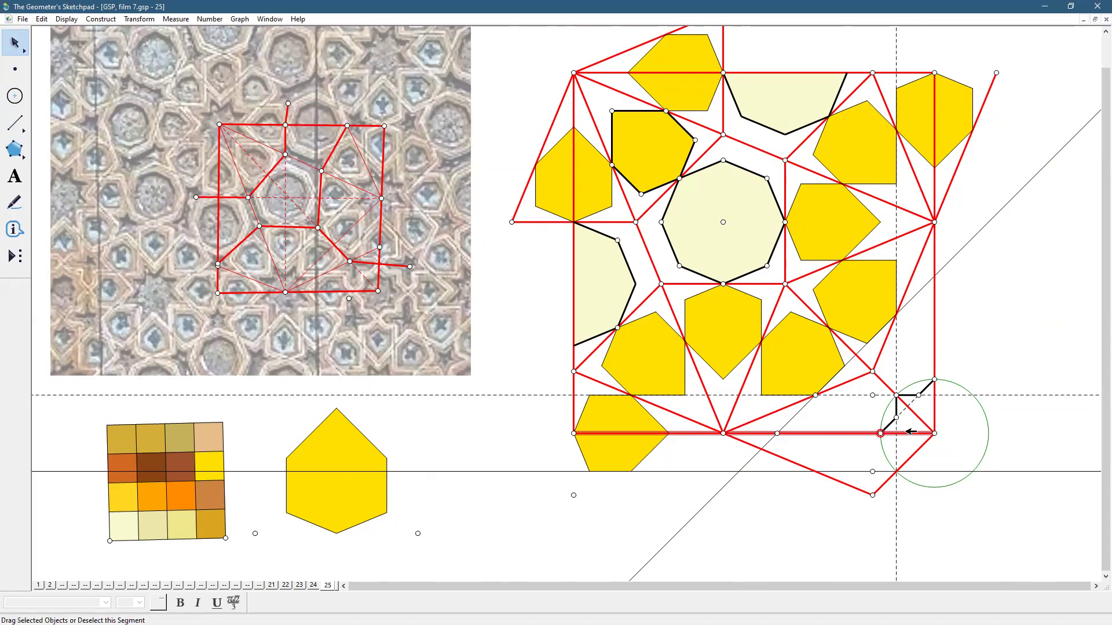
left_click(90, 22)
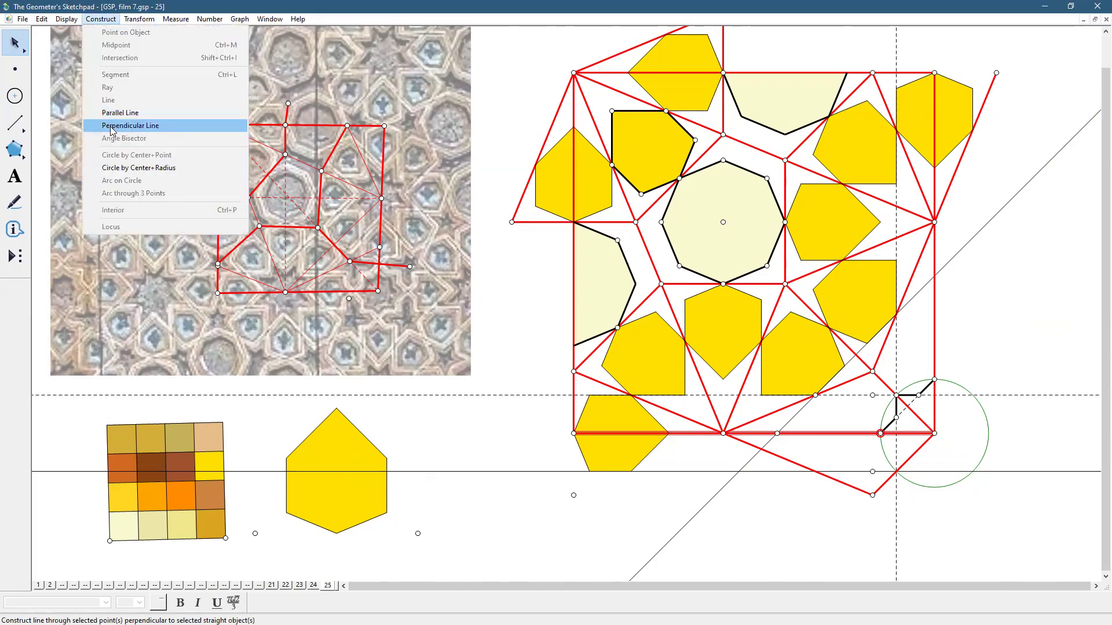
left_click(112, 127)
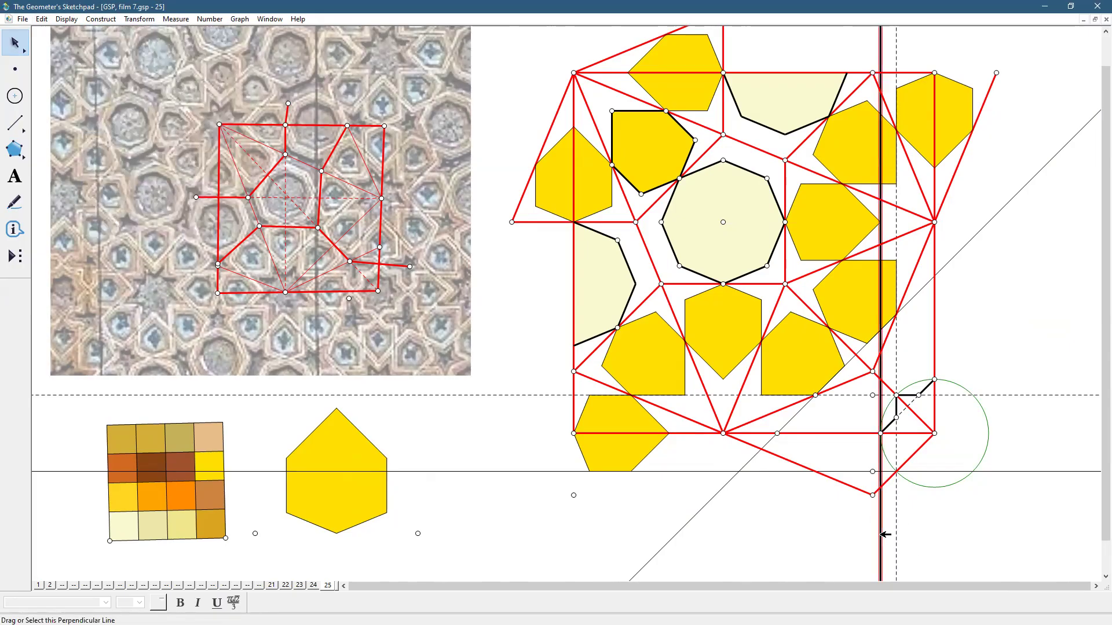
left_click(65, 21)
mouse_move(82, 46)
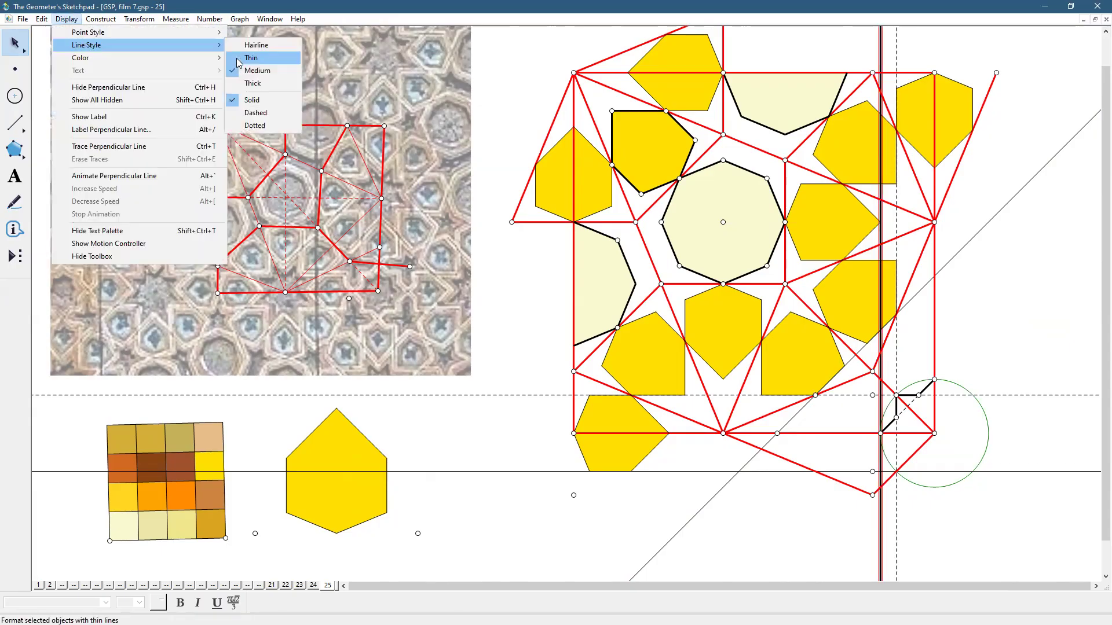
left_click(249, 56)
left_click(827, 494)
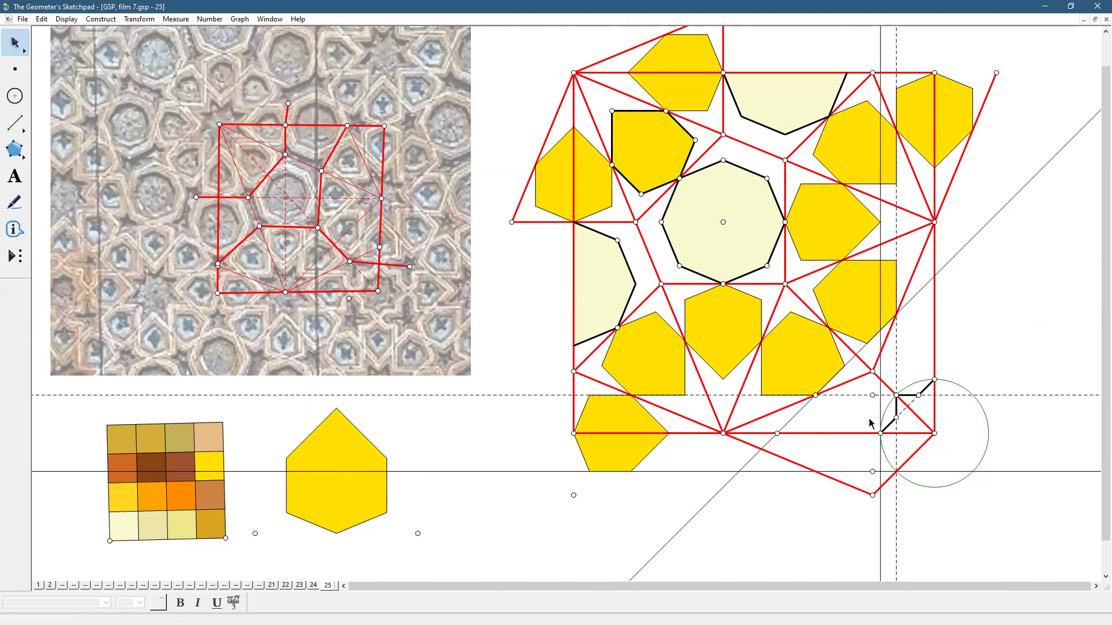
Step: Create a hide/show action button for the two reflected points near the bottom corner and hide those points with it
left_click(873, 395)
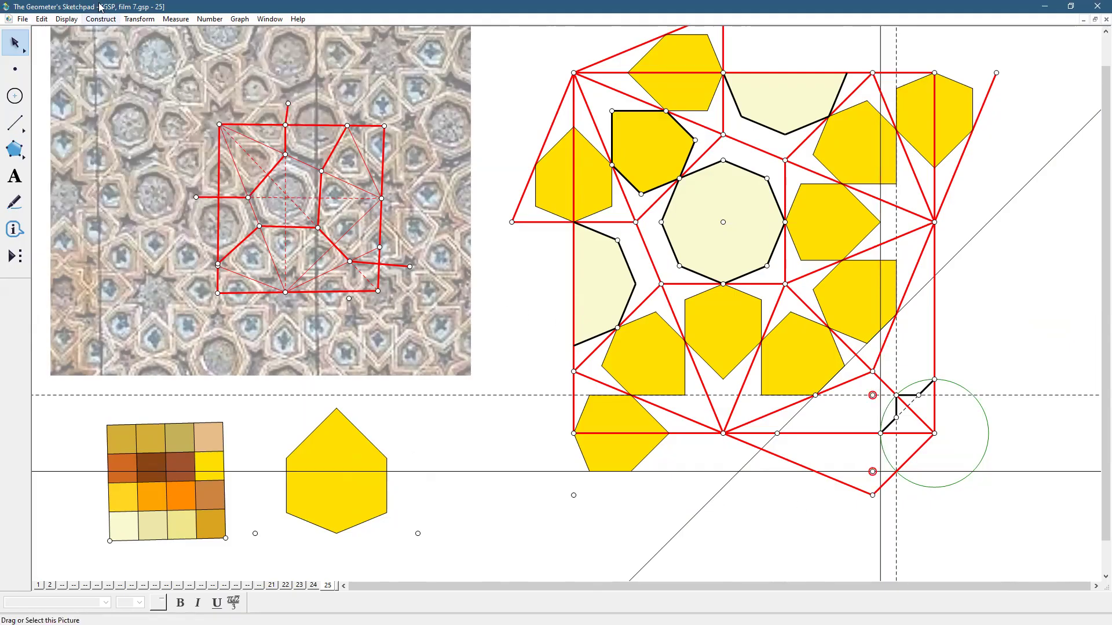
left_click(66, 18)
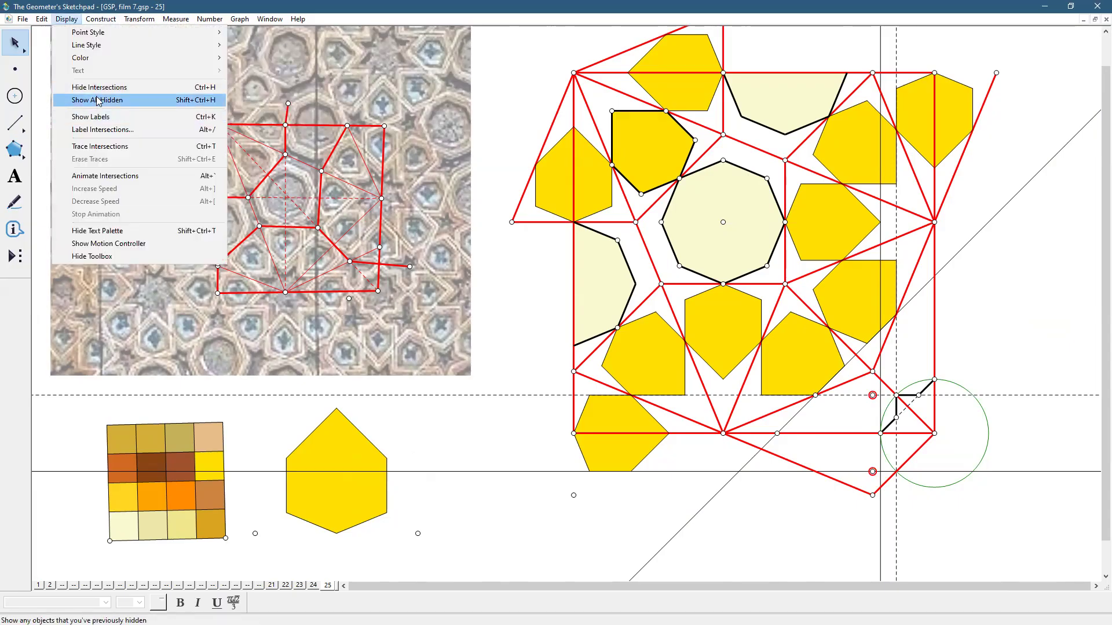
mouse_move(42, 19)
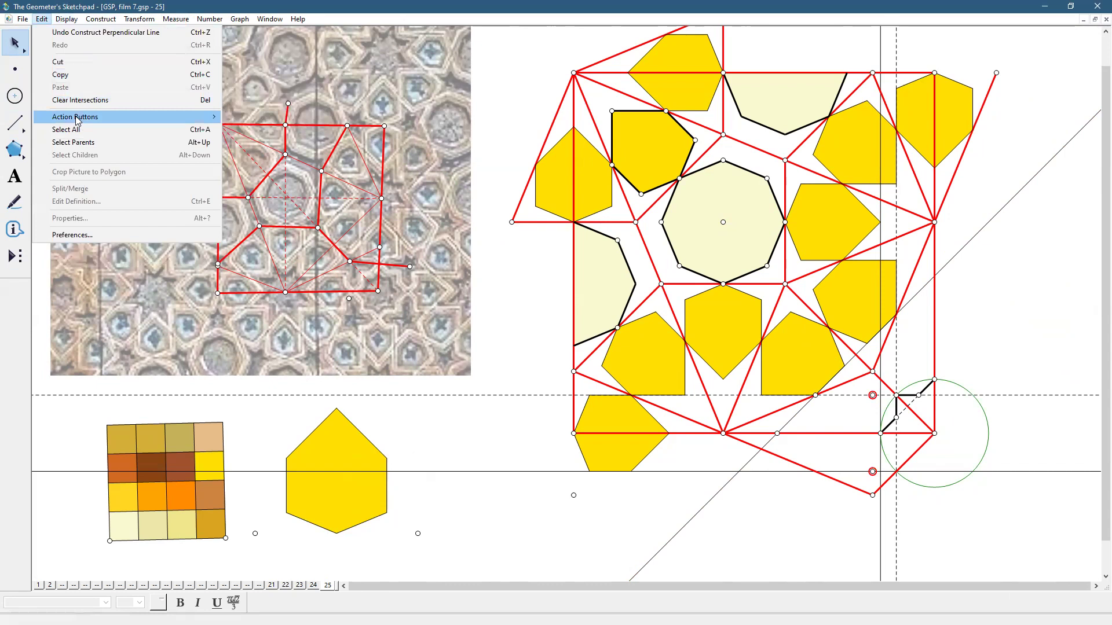
mouse_move(77, 117)
left_click(264, 124)
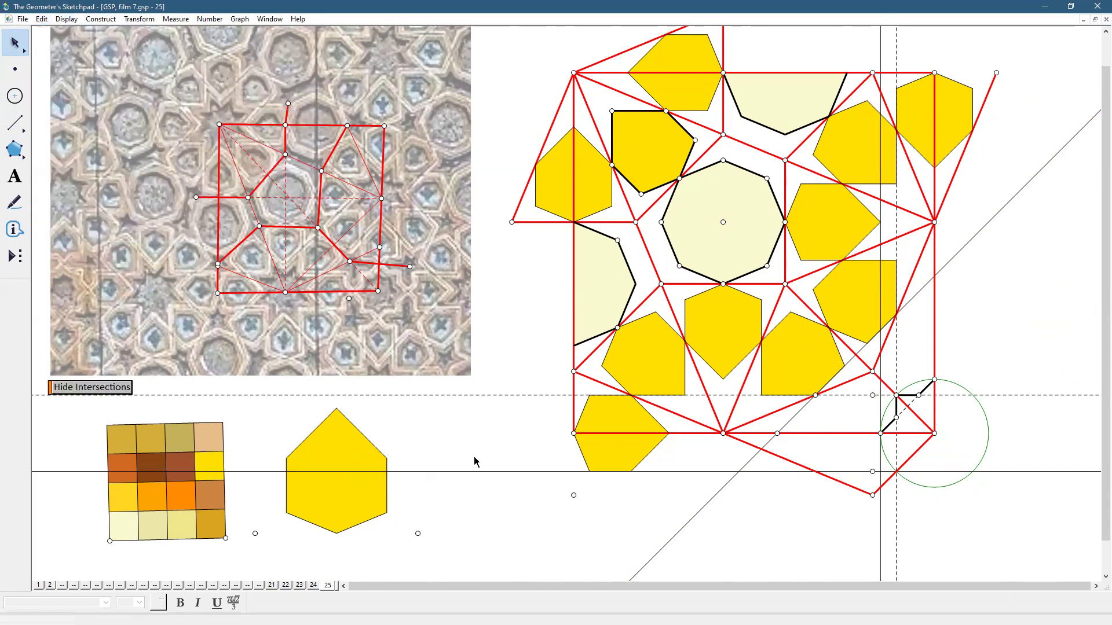
left_click(118, 393)
Step: Reflect the notched outline's two segments and points beside the thin vertical perpendicular across that line, using it as the mirror
left_click(881, 415)
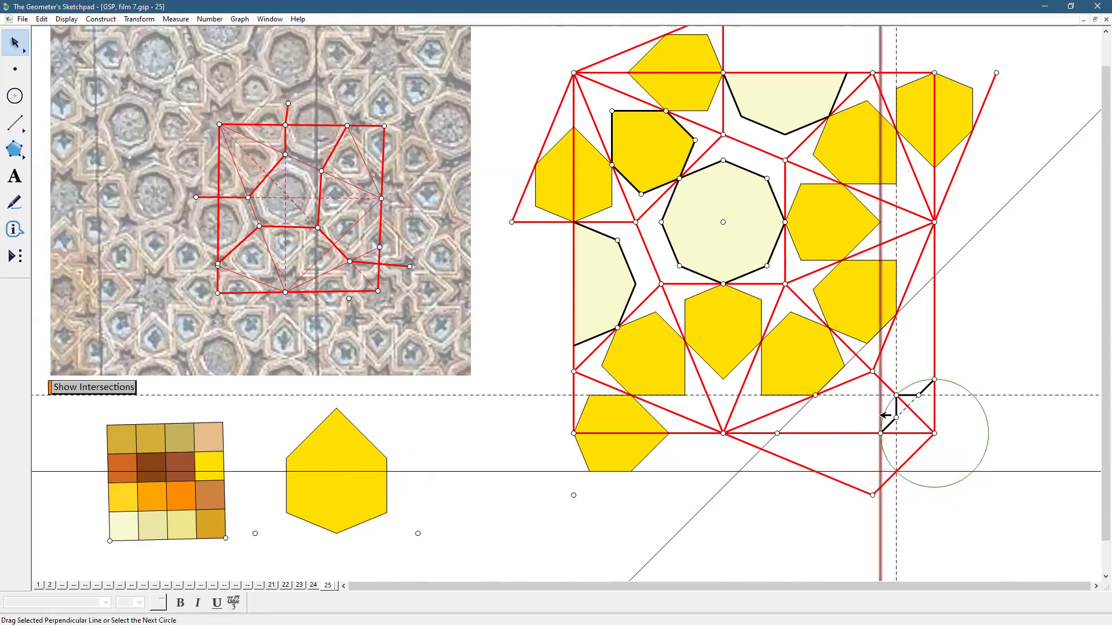
left_click(966, 495)
left_click(880, 463)
left_click(880, 464)
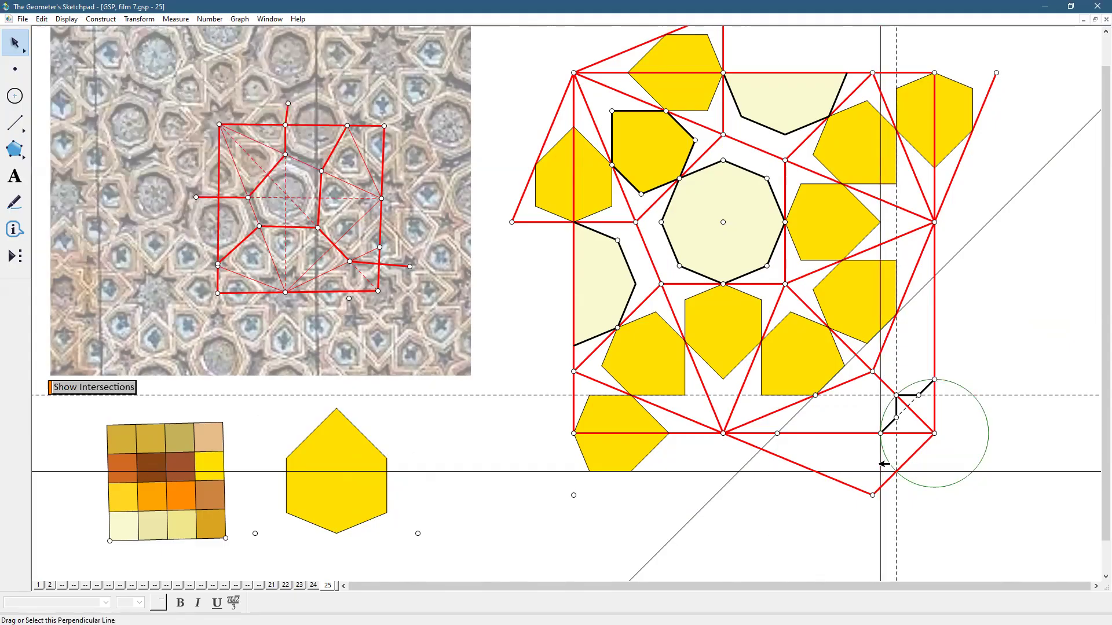
left_click(896, 418)
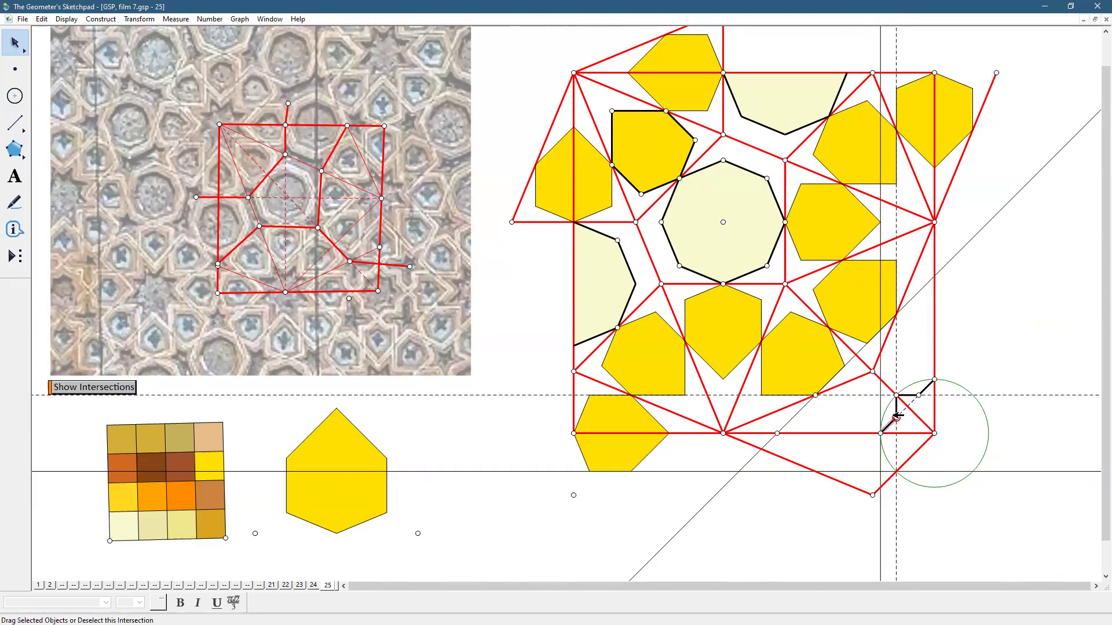
left_click(897, 396)
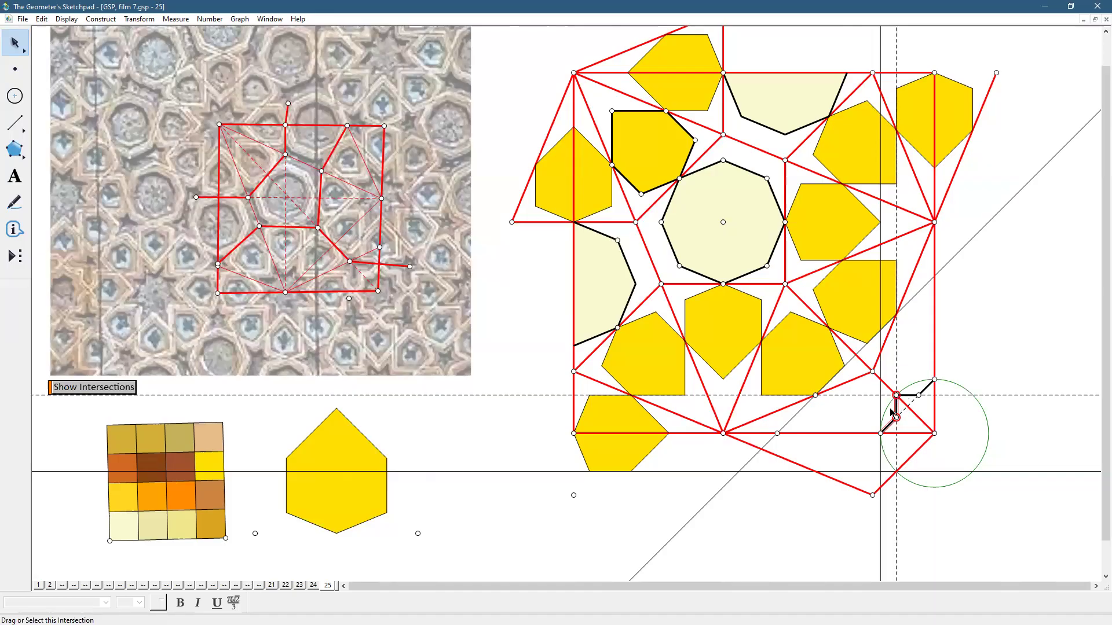
left_click(139, 19)
left_click(154, 154)
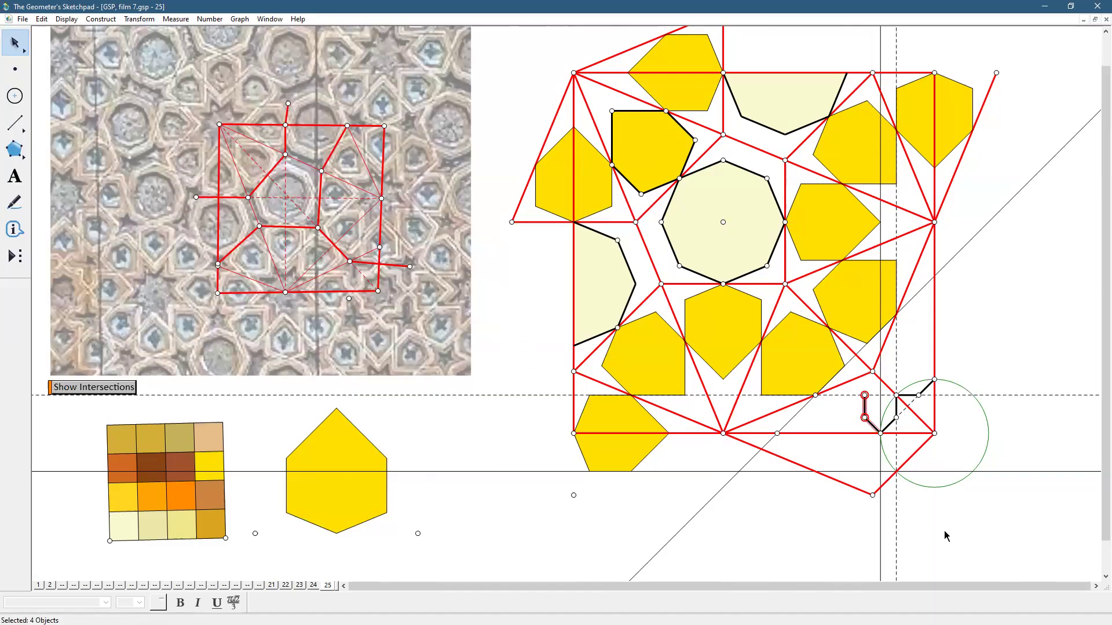
Step: Join the lower gold petal's corner on the dashed horizontal line to the upper end of the reflected outline by a segment
left_click(15, 123)
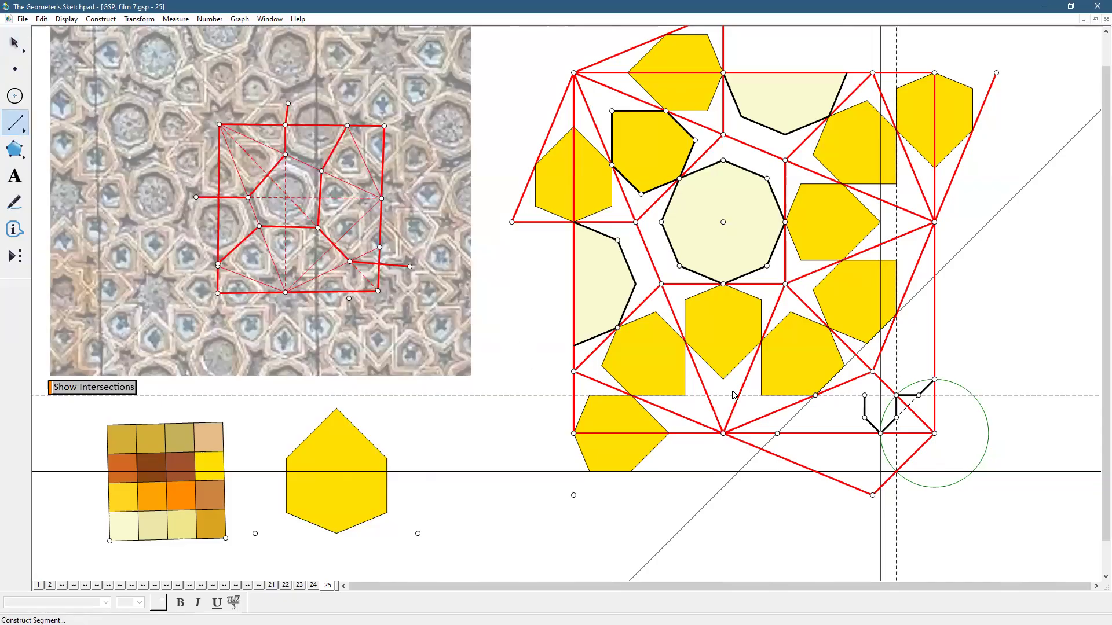
left_click_drag(816, 395, 864, 396)
left_click(14, 43)
left_click(1026, 543)
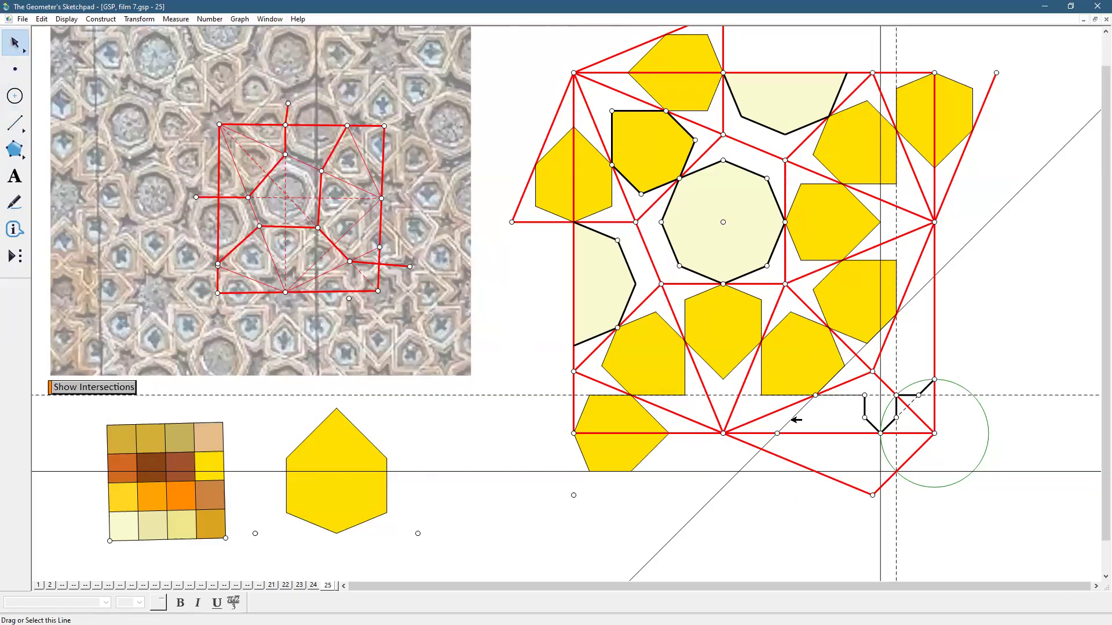
Step: Draw a medium black segment along the long diagonal line from the gold petal's lower corner to the red base
left_click(795, 420)
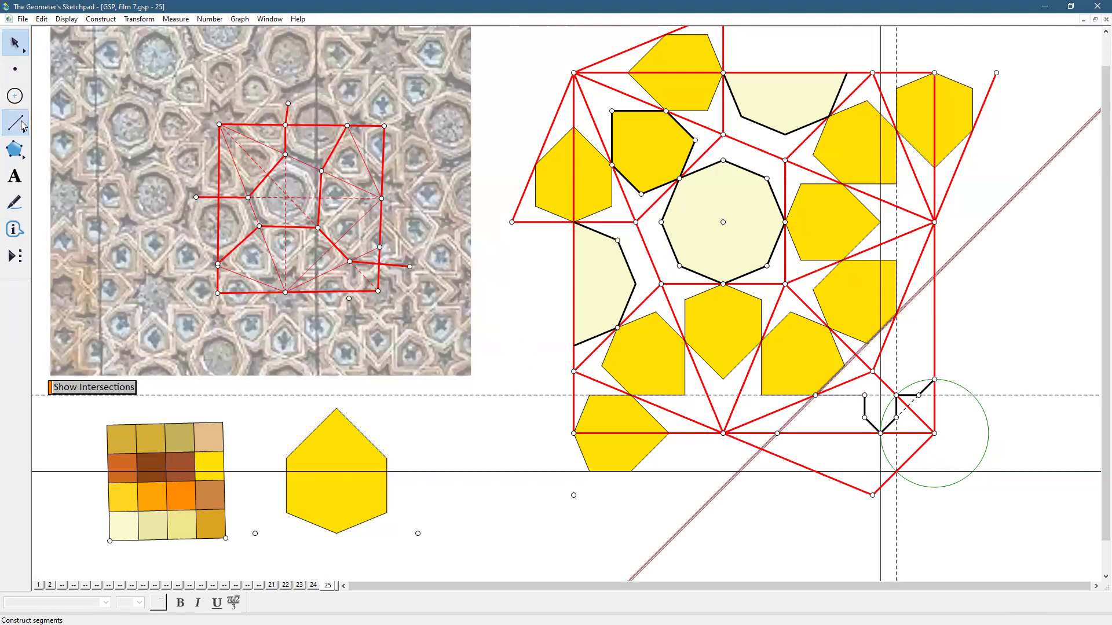
left_click(15, 123)
left_click(815, 395)
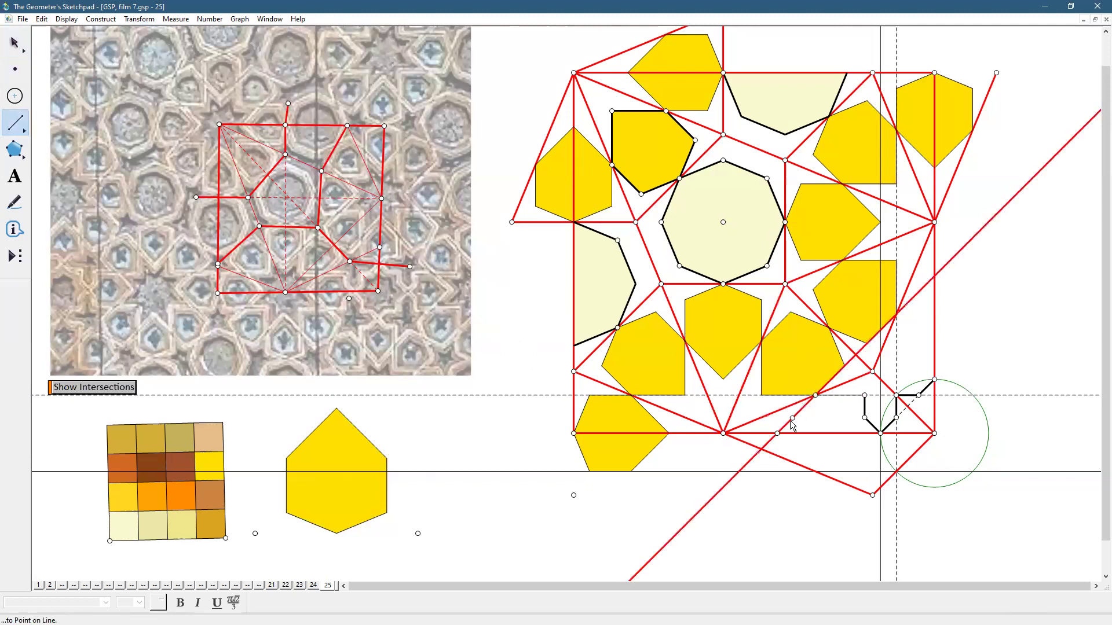
left_click(776, 432)
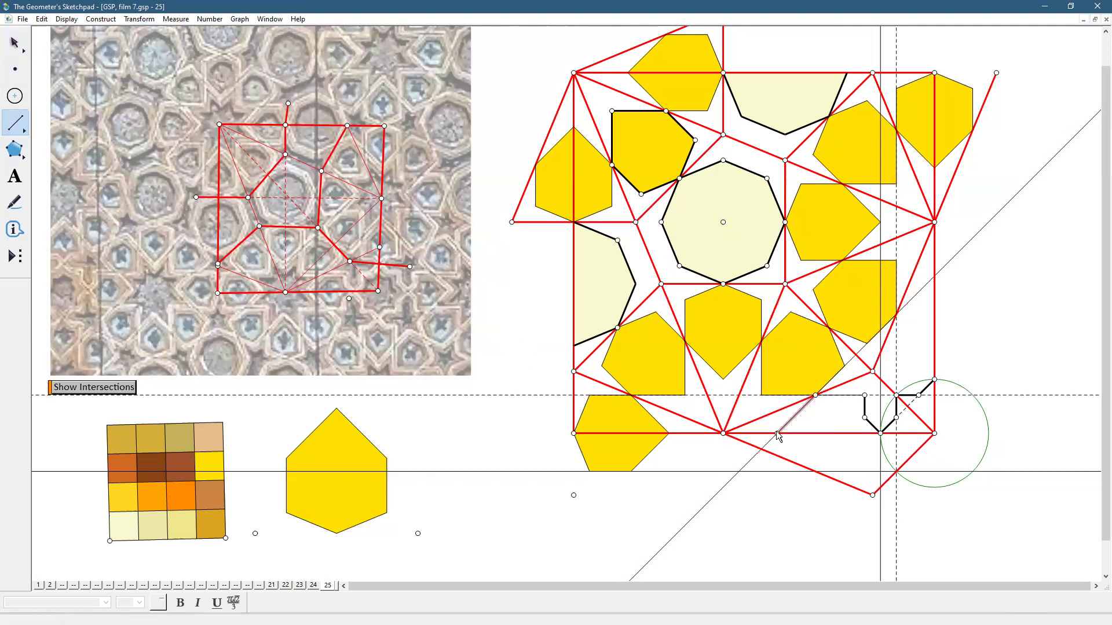
left_click(65, 19)
mouse_move(79, 44)
left_click(216, 68)
Step: Make the horizontal segment between the gold petal's lower corner and the reflected outline's upper end a medium black line
left_click_drag(815, 396, 864, 396)
left_click(62, 21)
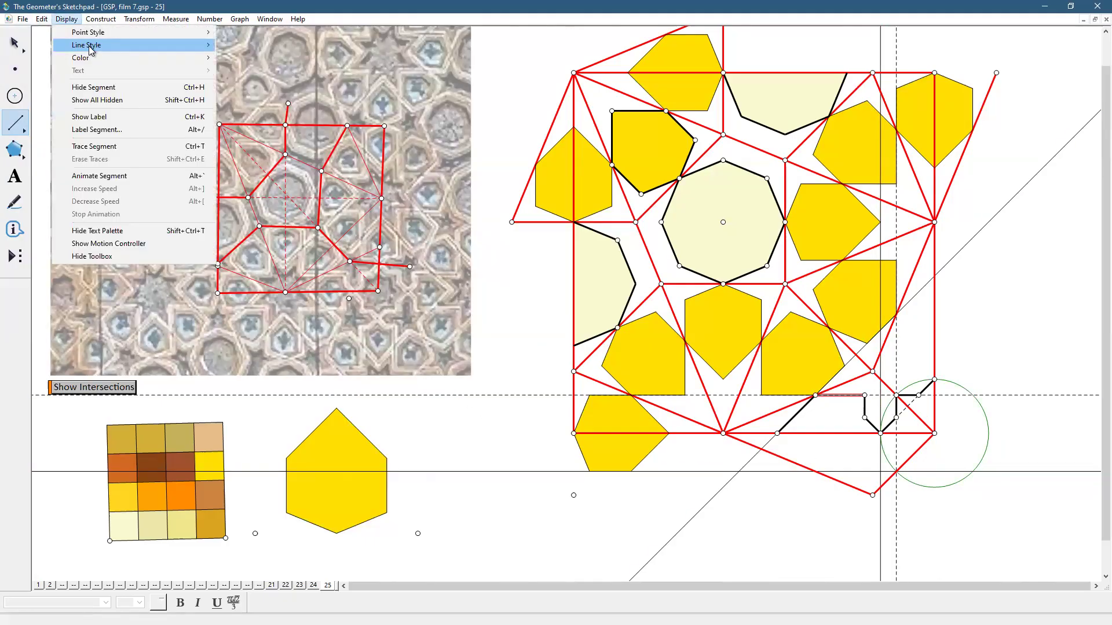
left_click(261, 72)
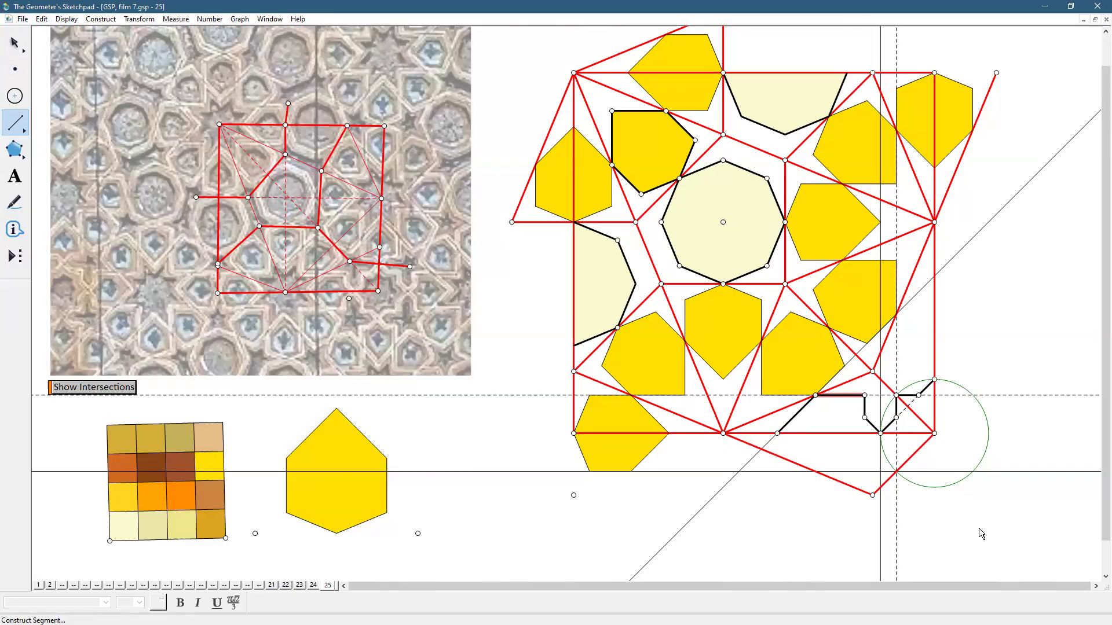
key("Escape")
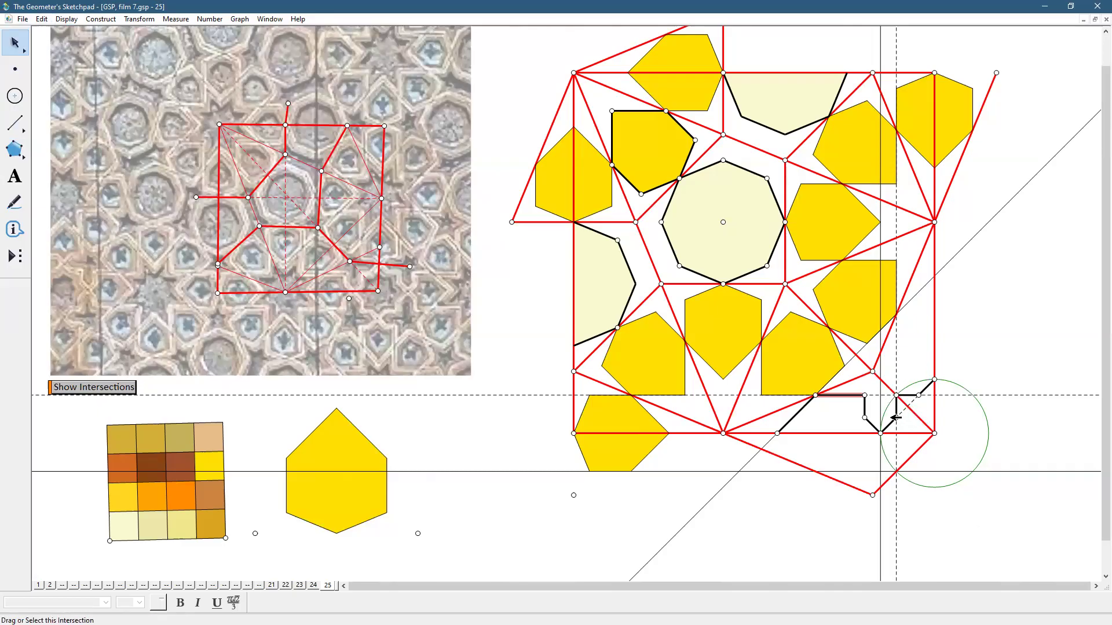
Step: Reflect the four-segment outline above the red base and its points across the short red diagonal at the square's lower-right corner
left_click(864, 417)
left_click(865, 396)
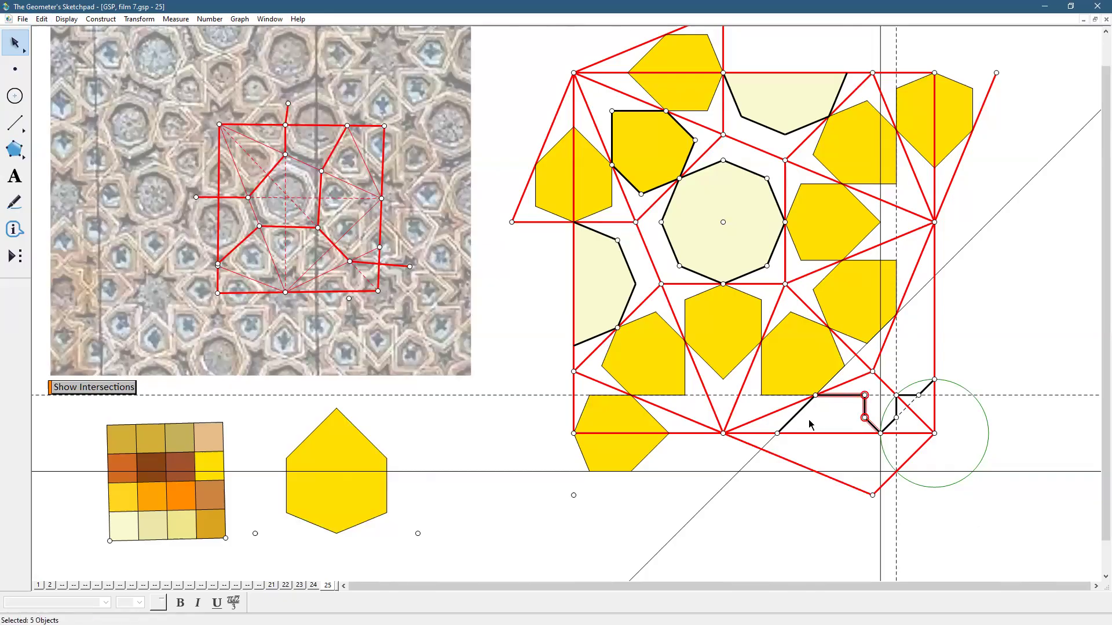
left_click(802, 411)
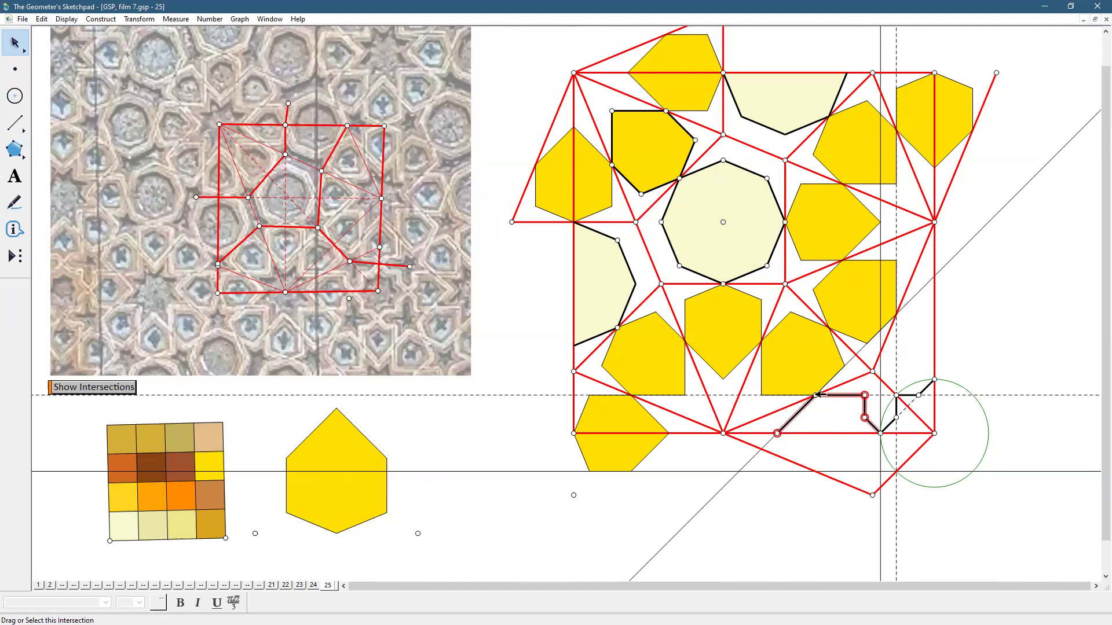
left_click(154, 19)
left_click(175, 152)
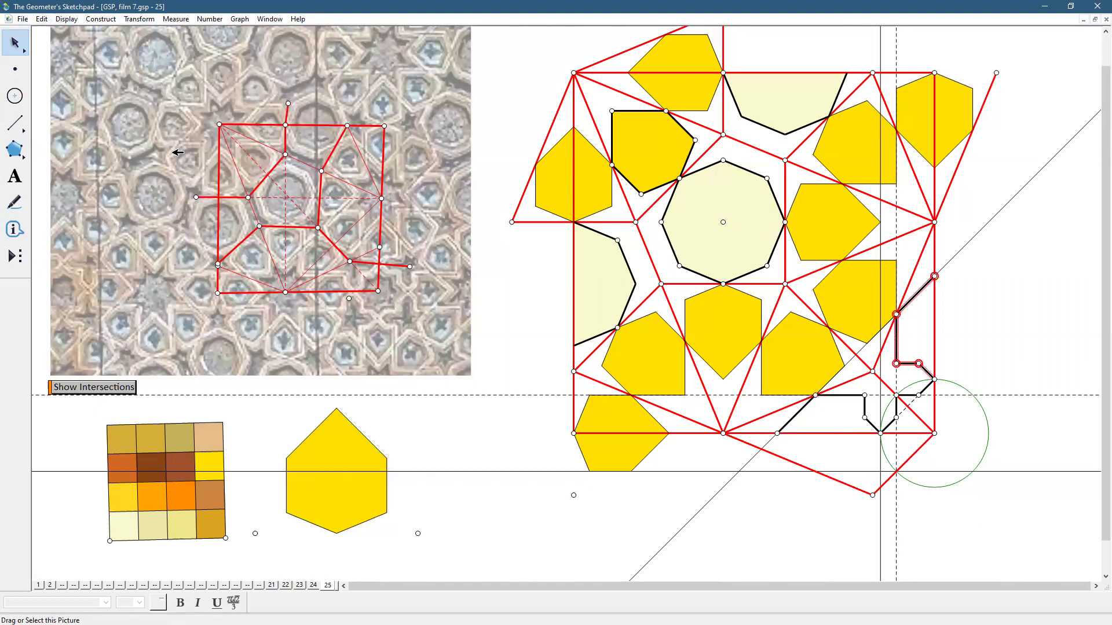
left_click(1010, 340)
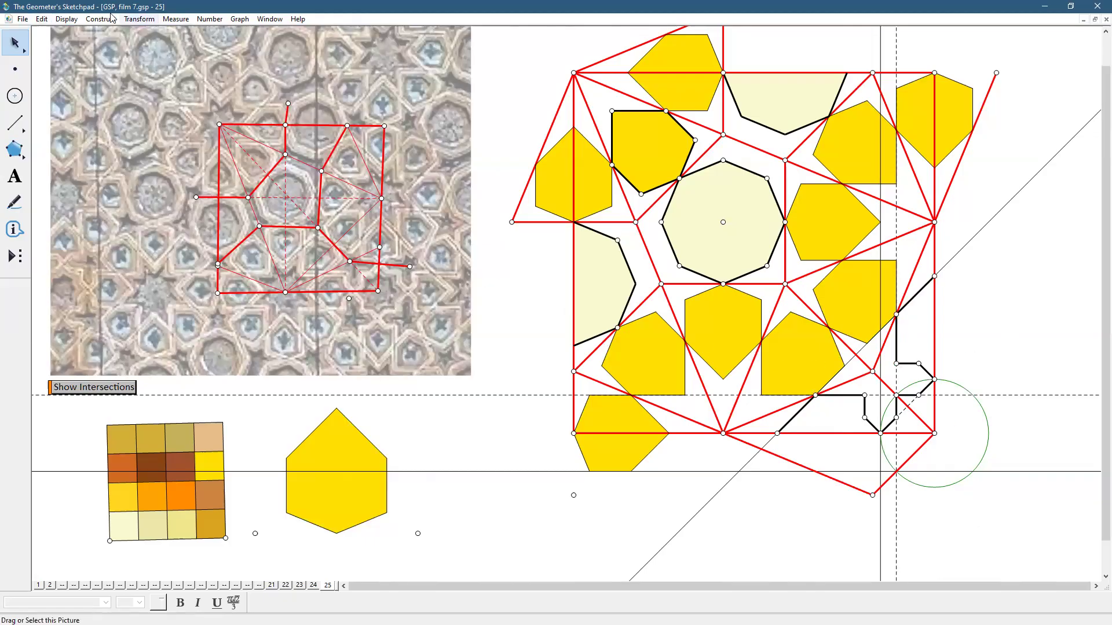
Step: Add a new page to the document as a duplicate of page 25
left_click(23, 20)
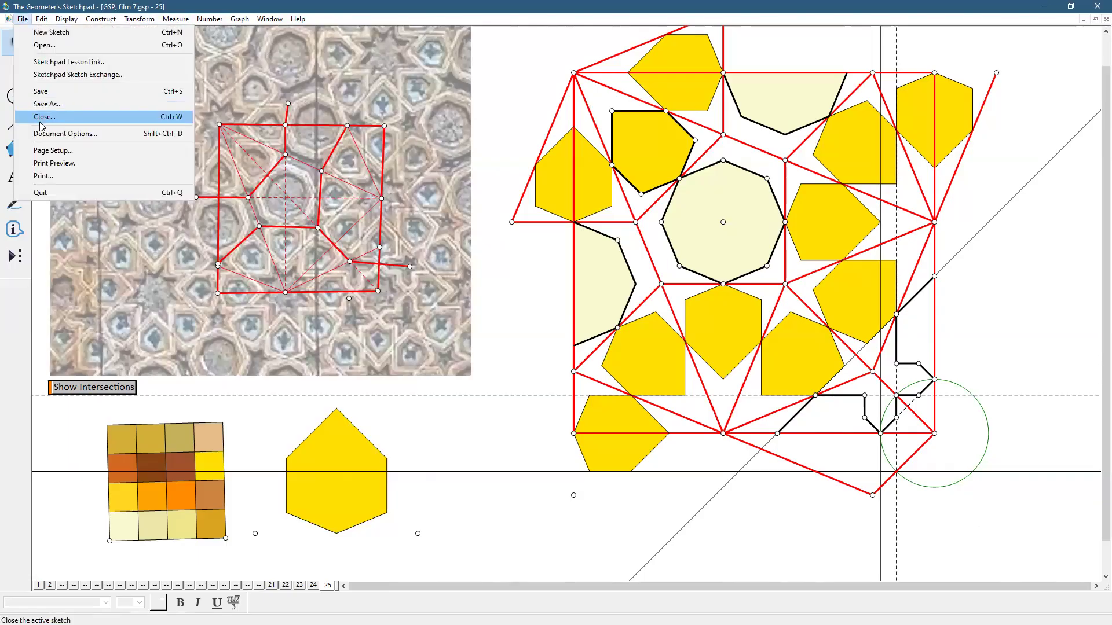
left_click(50, 132)
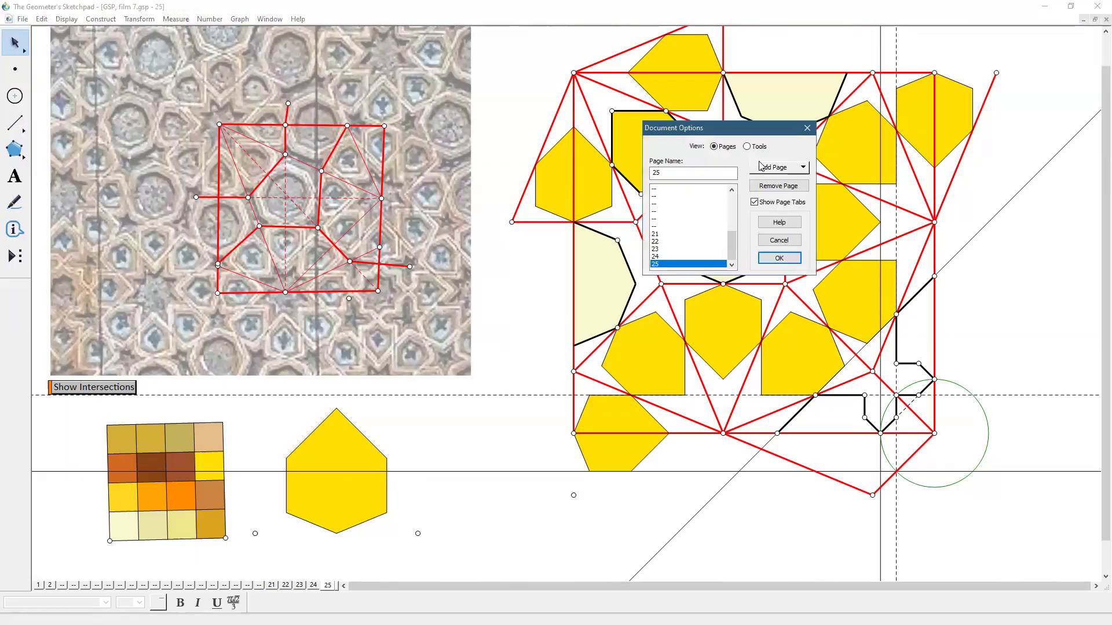
left_click(761, 167)
mouse_move(787, 199)
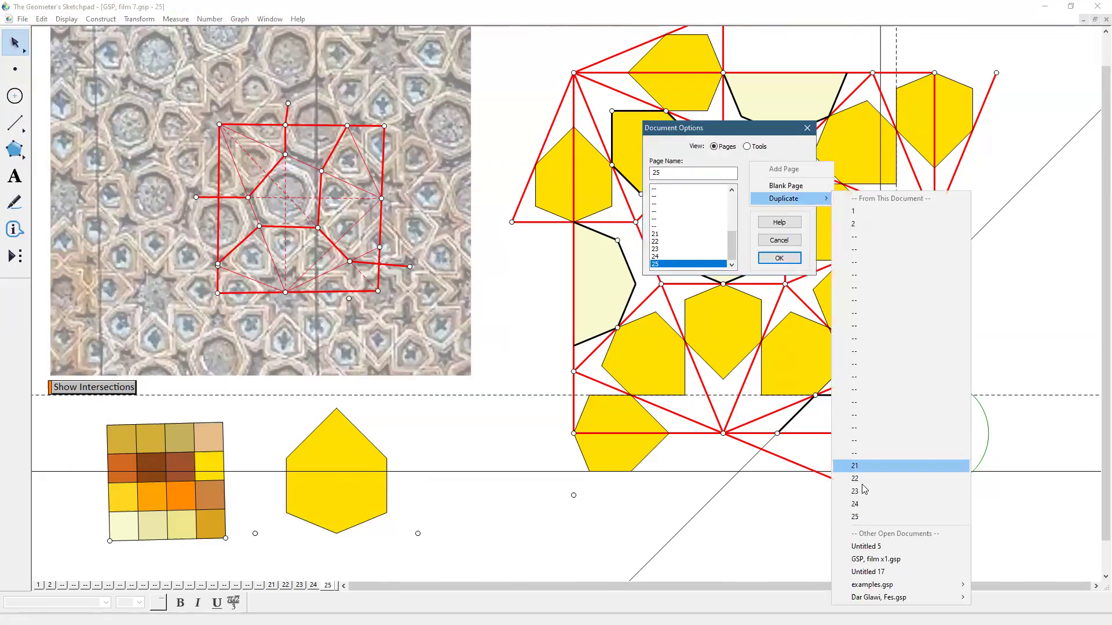
left_click(863, 513)
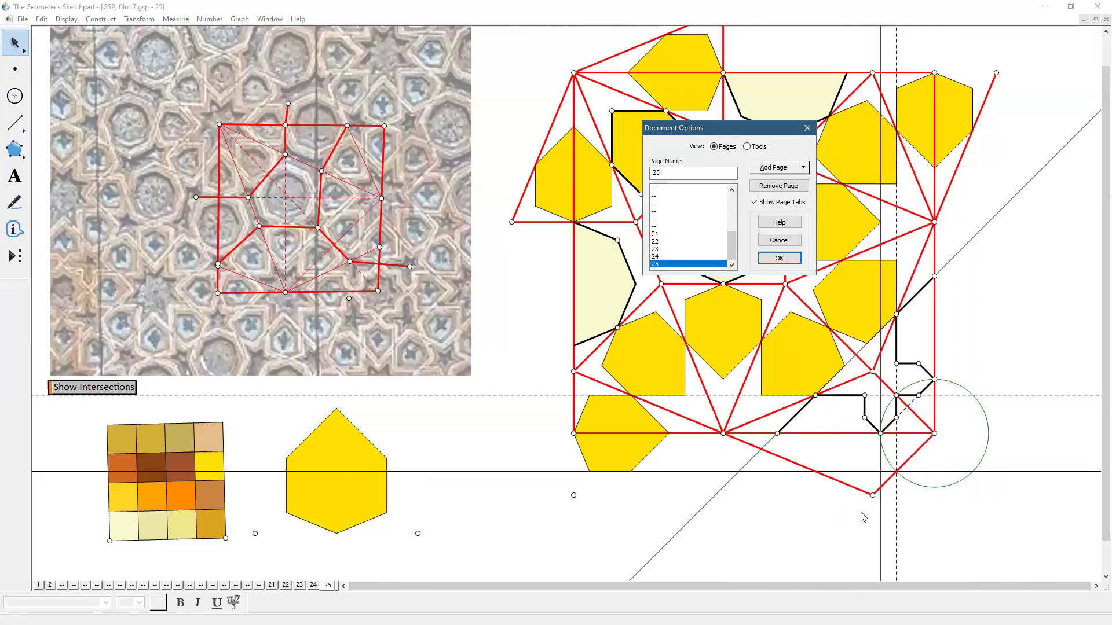
left_click(779, 258)
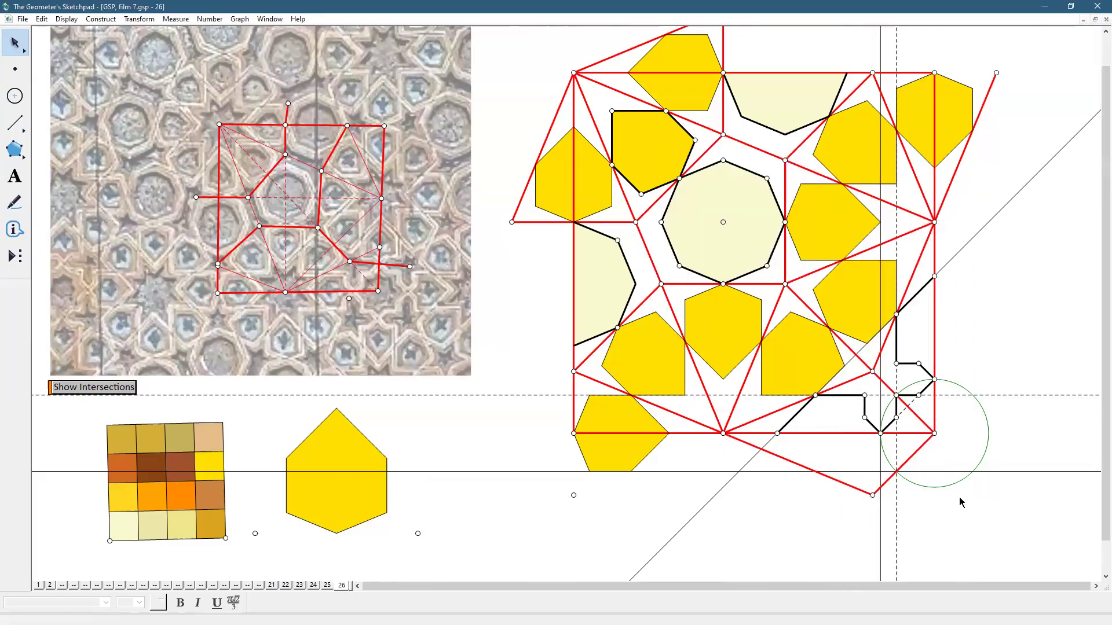
Step: Hide the circle, the construction lines and the two red segments below the base together with their shared vertex
left_click(896, 501)
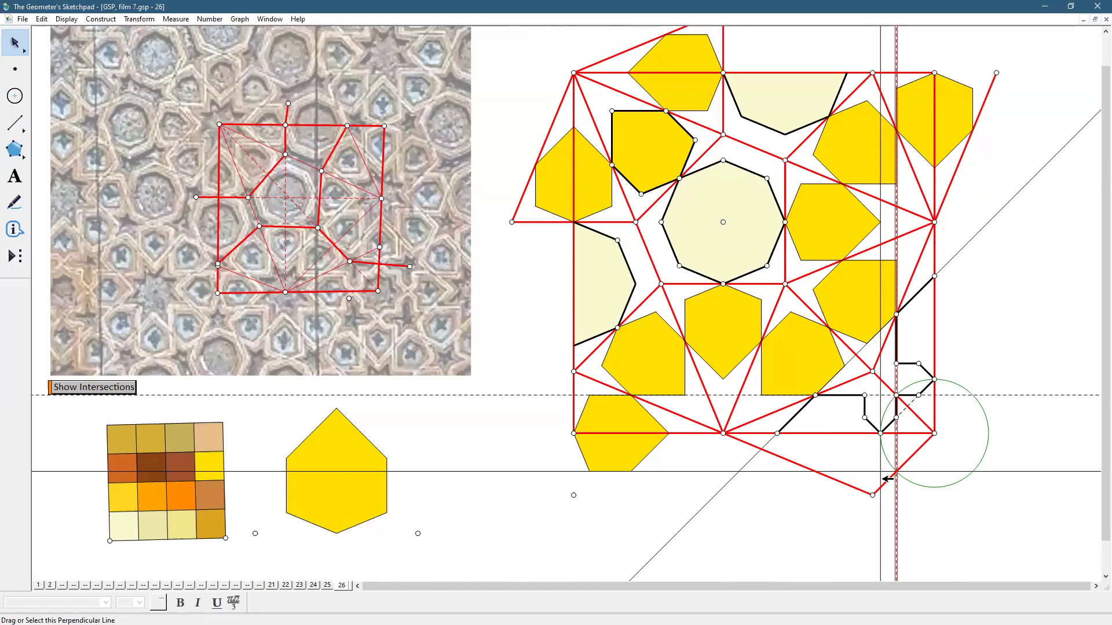
left_click(874, 473)
left_click(880, 456)
left_click(987, 396)
left_click(987, 403)
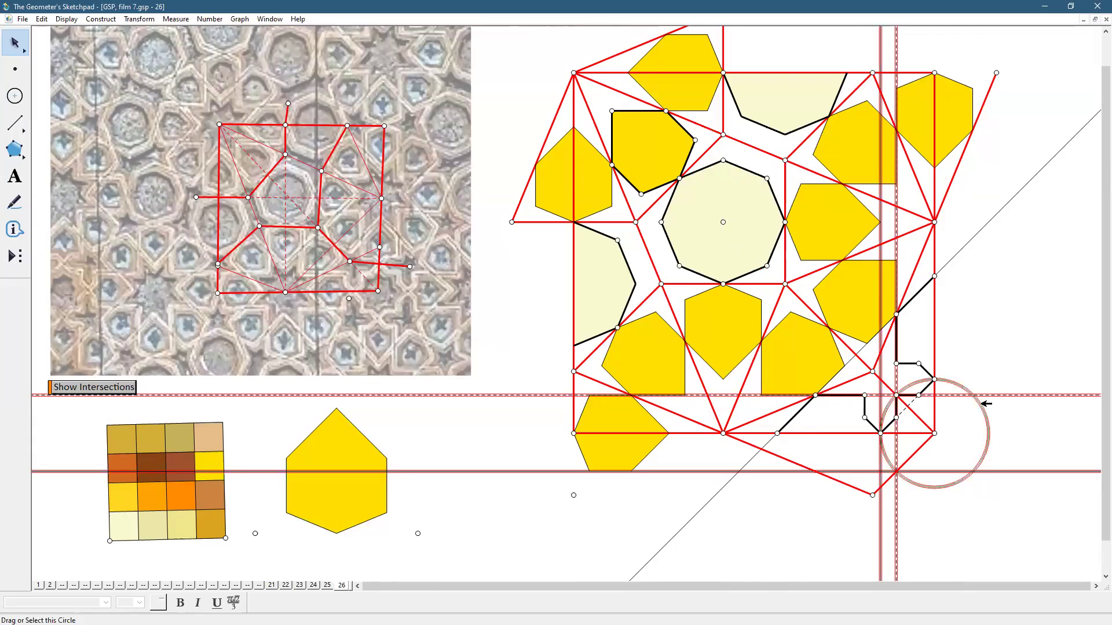
left_click(958, 253)
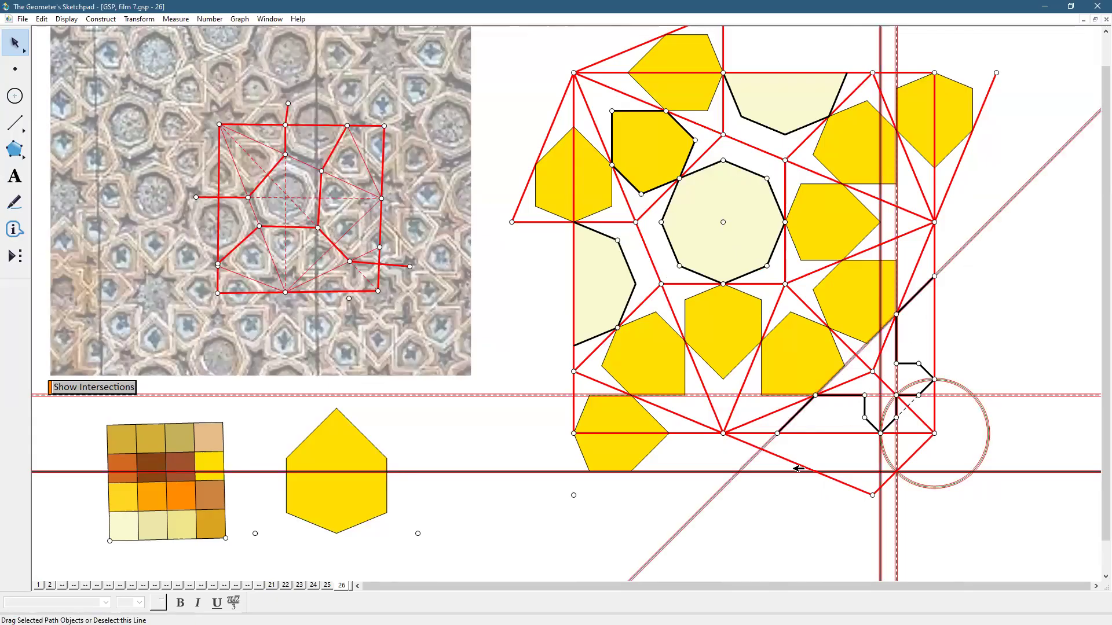
left_click(792, 460)
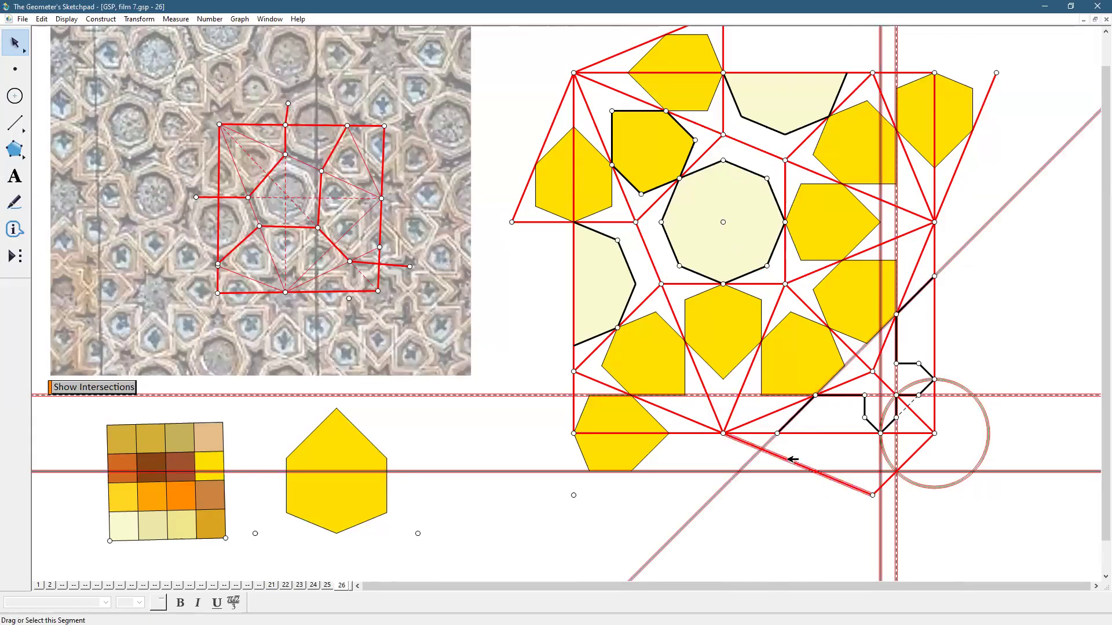
left_click(918, 449)
left_click(872, 495)
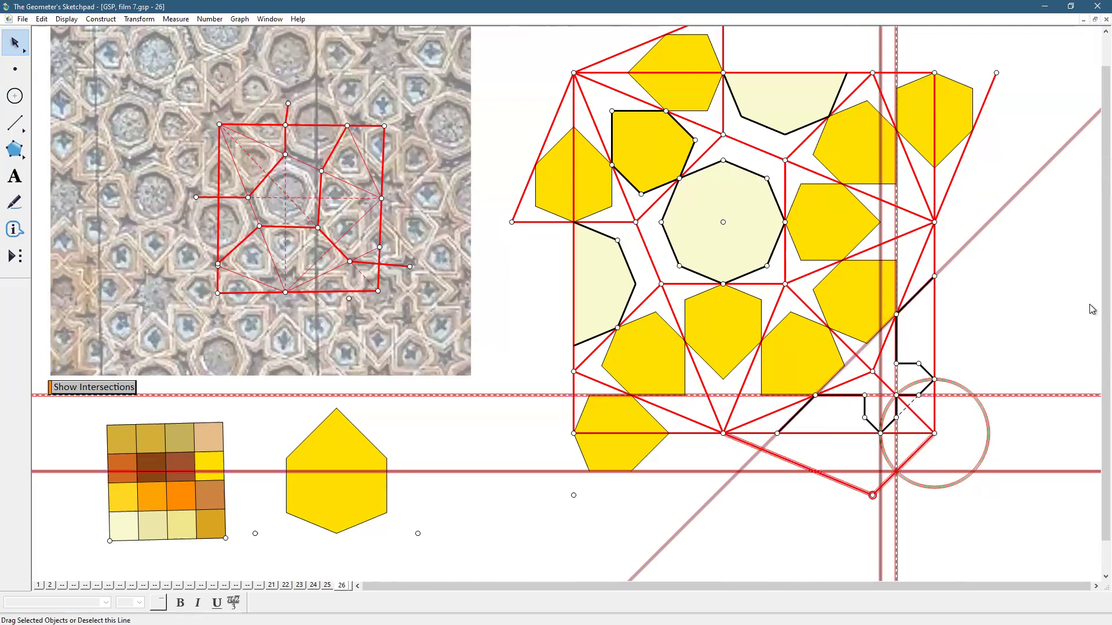
left_click(67, 19)
left_click(86, 87)
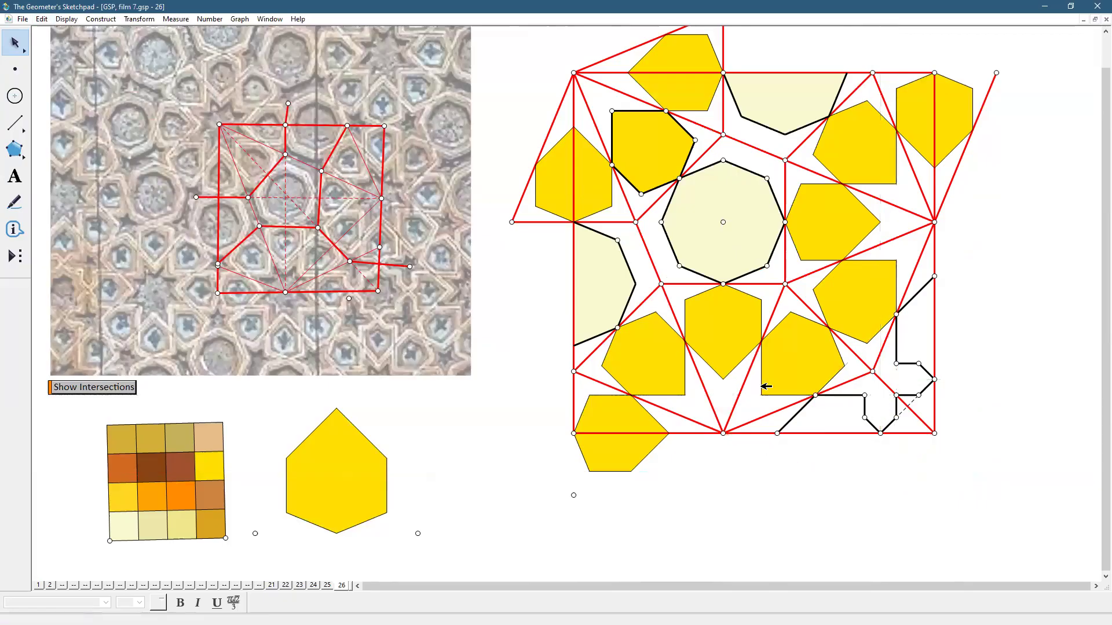
Step: Hide the short dashed segment crossing the notched outline in the lower-right corner
left_click(917, 402)
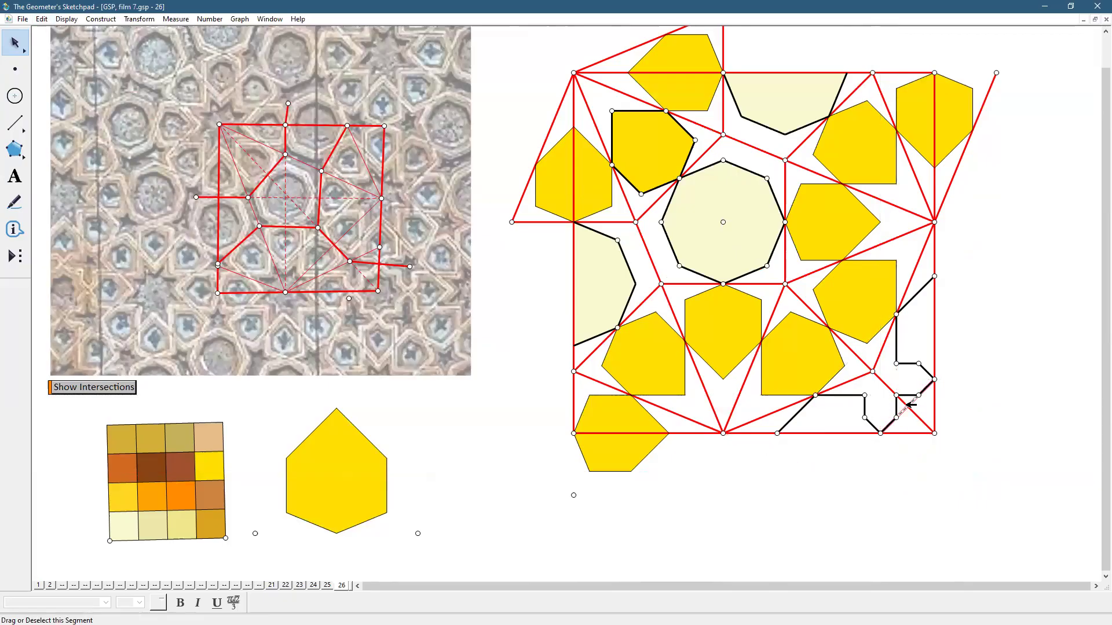
left_click(63, 19)
left_click(84, 88)
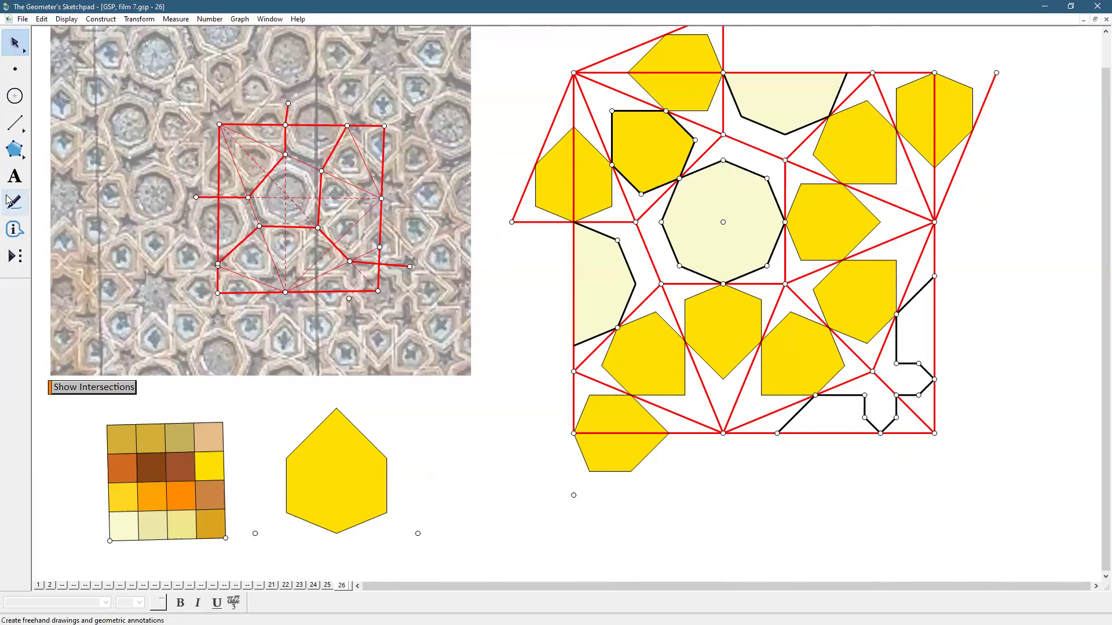
left_click(15, 150)
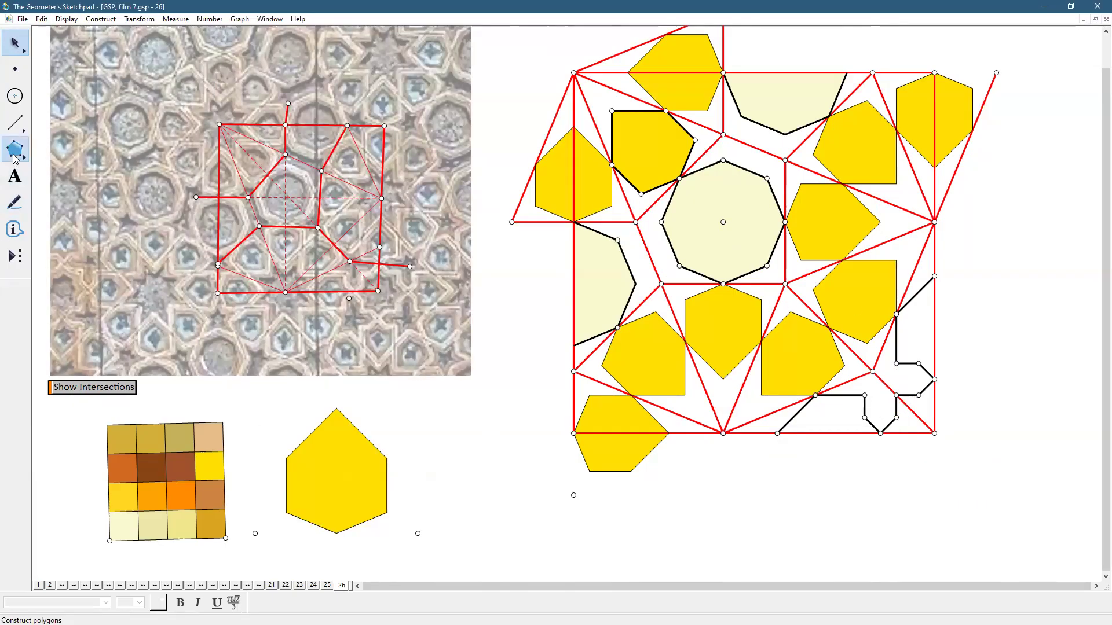
left_click(880, 433)
left_click(865, 418)
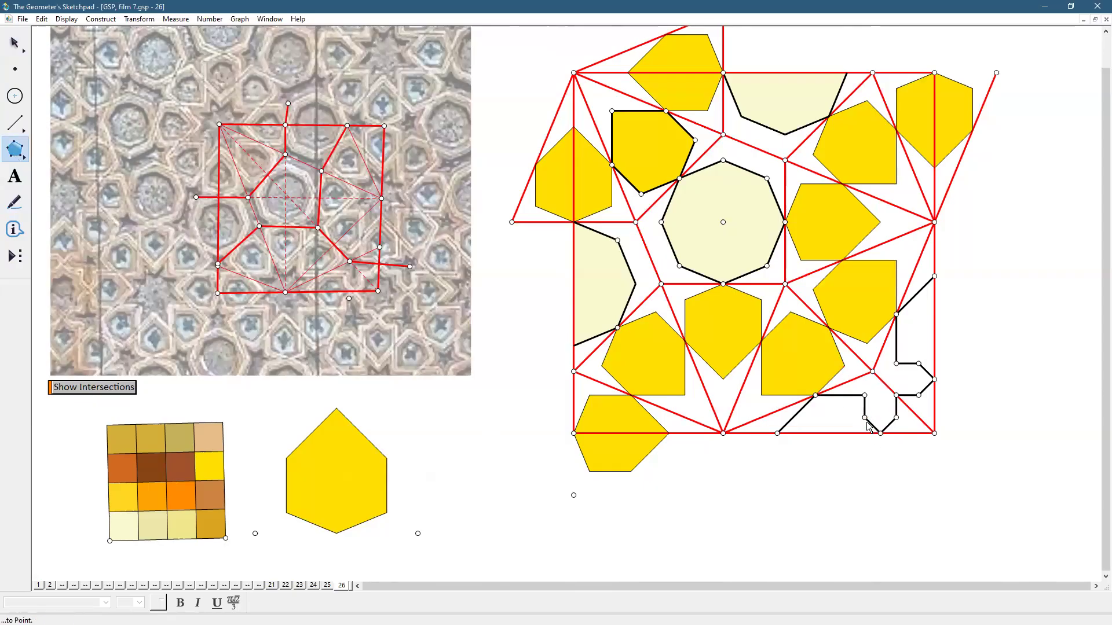
left_click(865, 396)
left_click(815, 396)
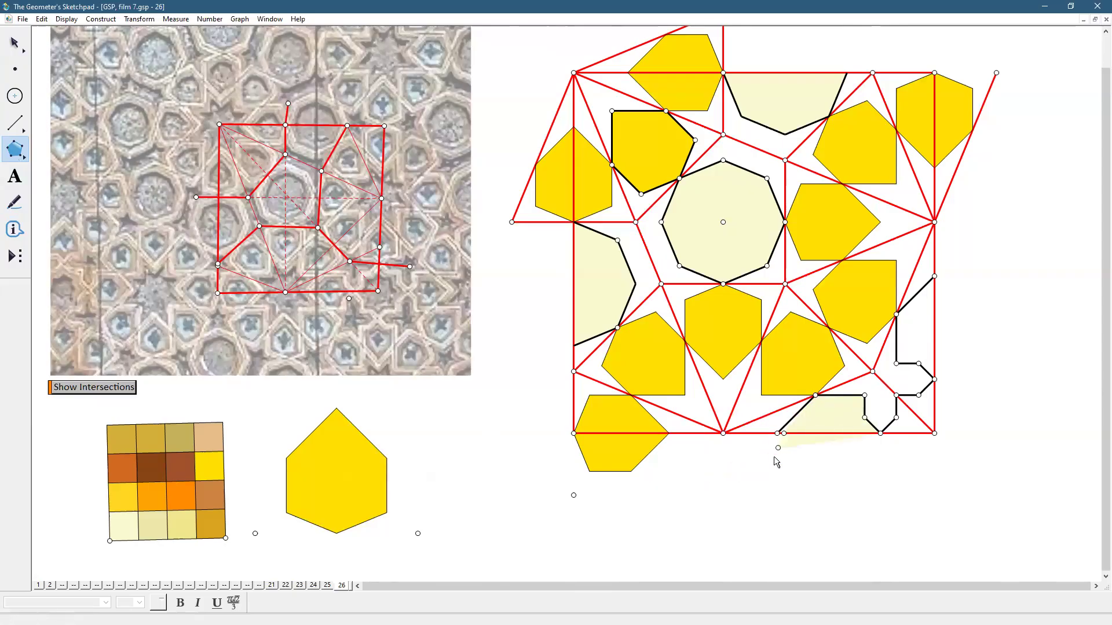
key("Escape")
key("Escape")
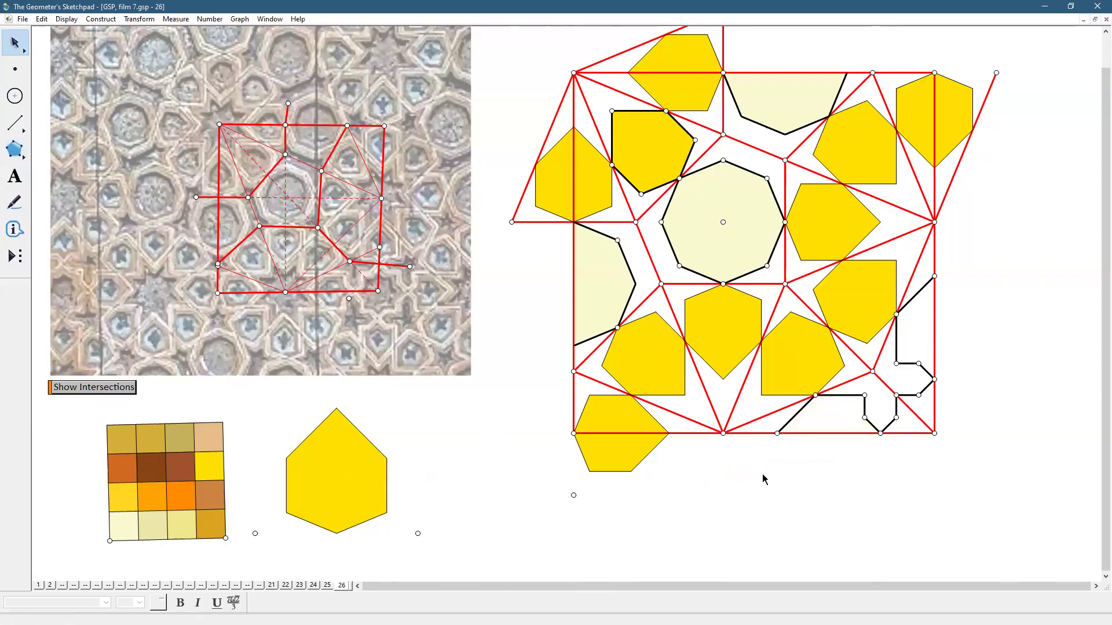
Step: Construct a five-vertex polygon filling the black-outlined shape above the red base in the square's lower-right area
left_click(7, 149)
left_click(776, 434)
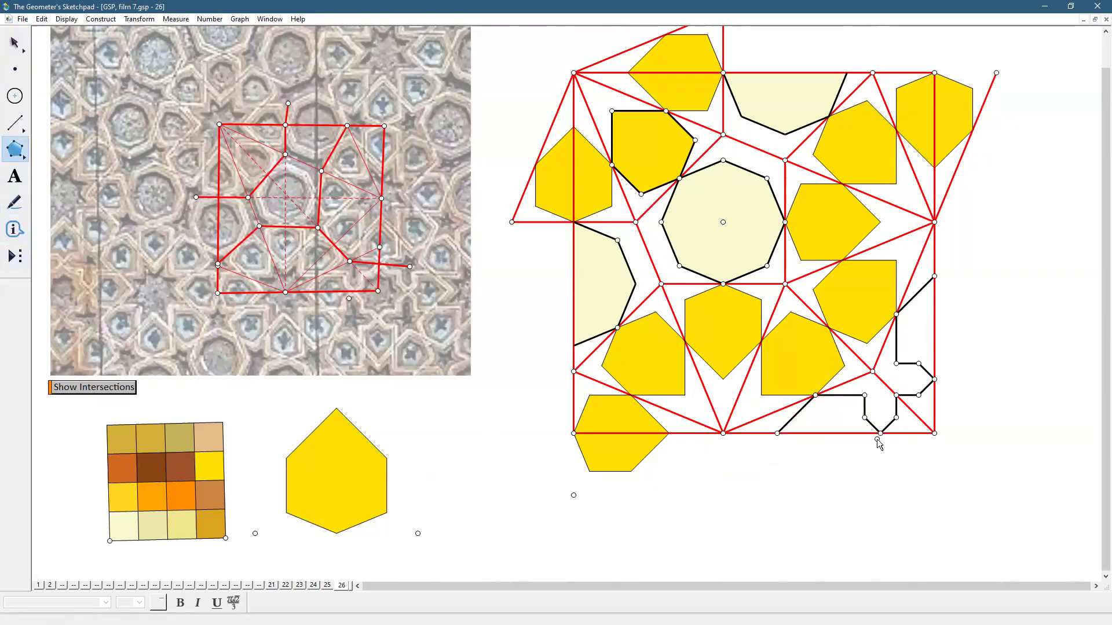
left_click(865, 417)
left_click(864, 396)
left_click(815, 396)
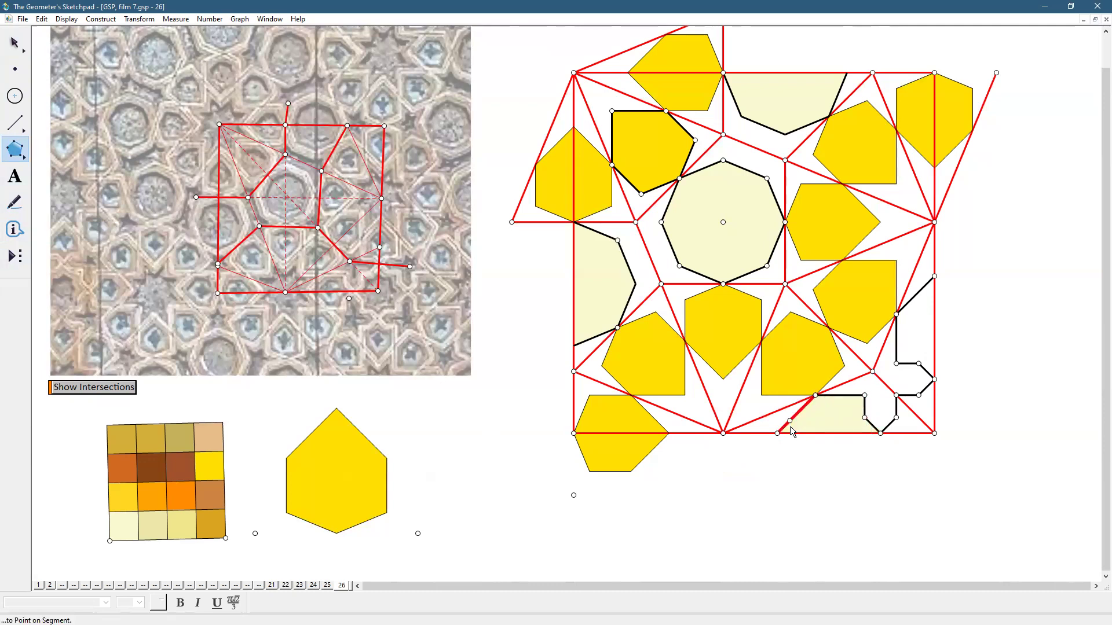
left_click(777, 433)
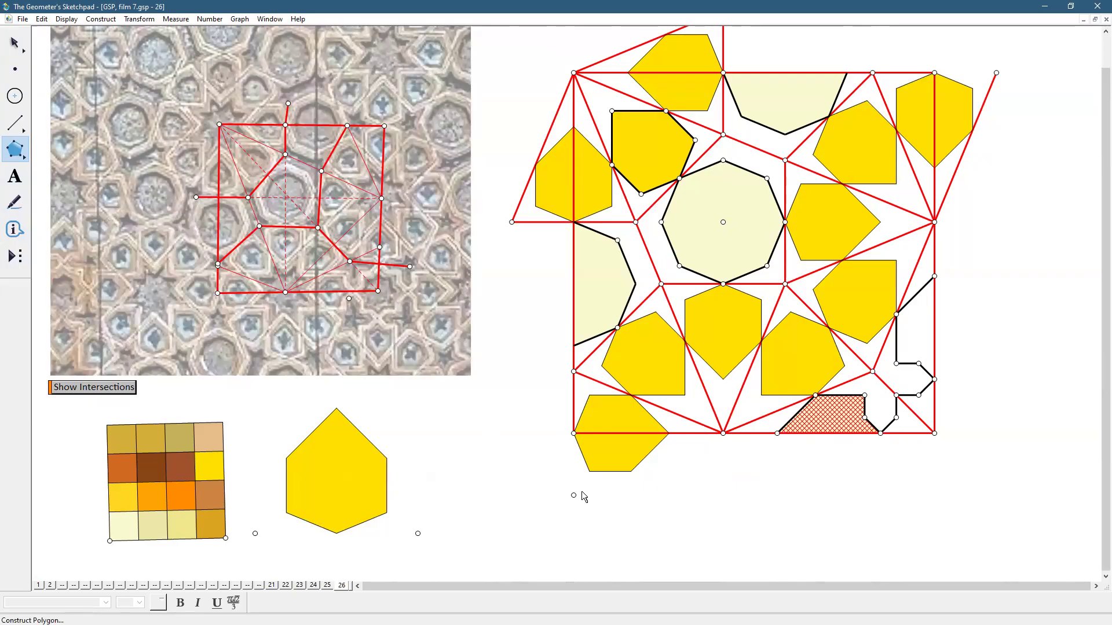
Step: Color the new five-sided polygon with the palette's dark orange, red 210, green 105, blue 30
left_click(14, 42)
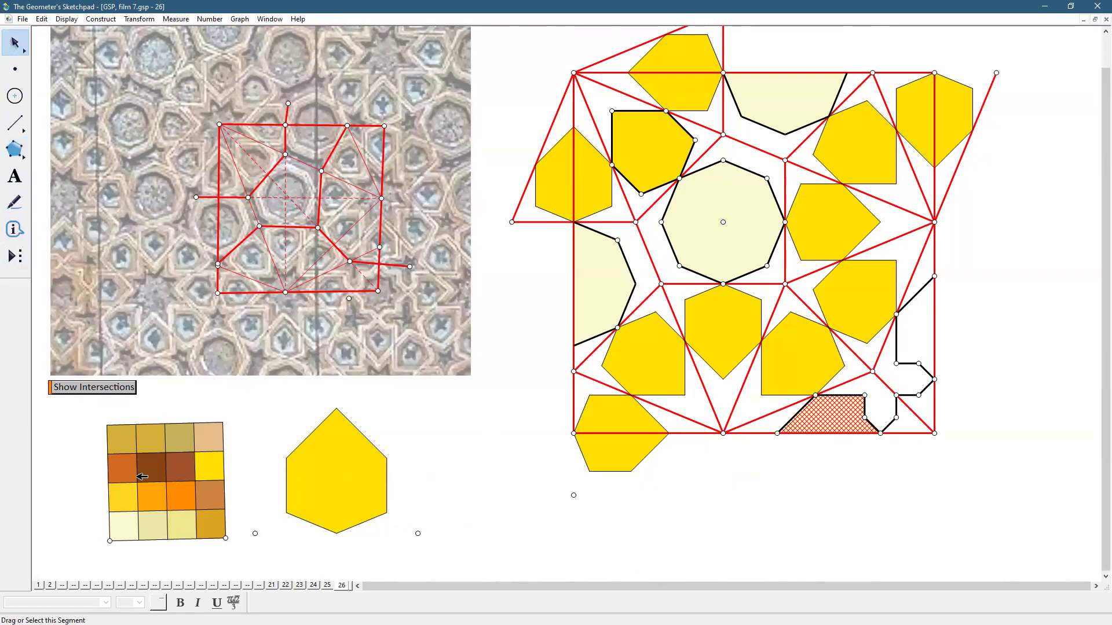
left_click(123, 468)
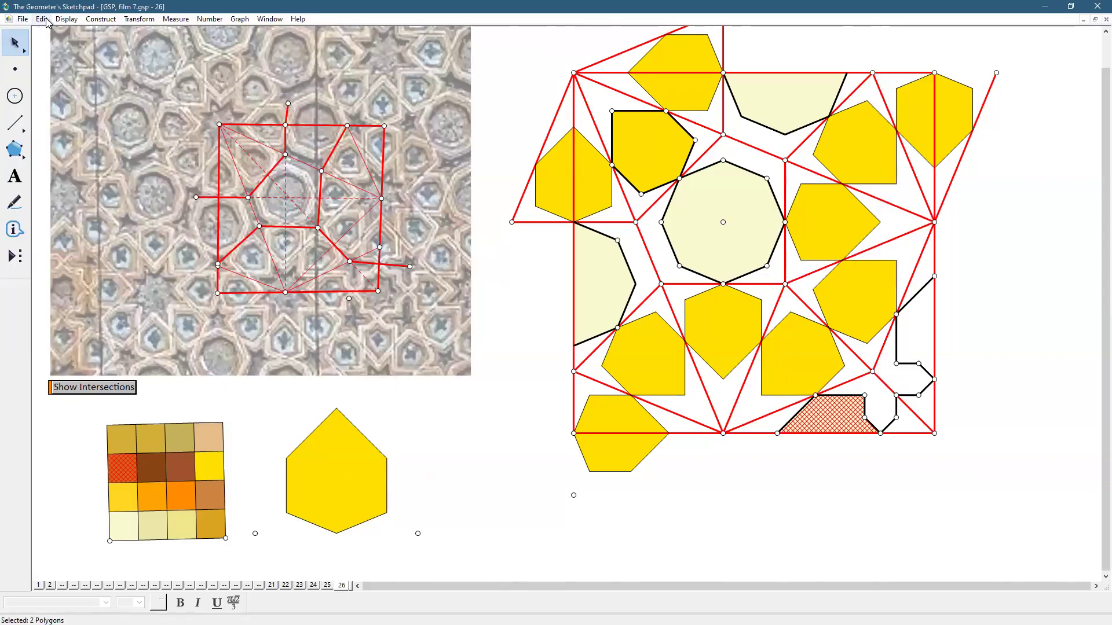
left_click(65, 19)
mouse_move(100, 58)
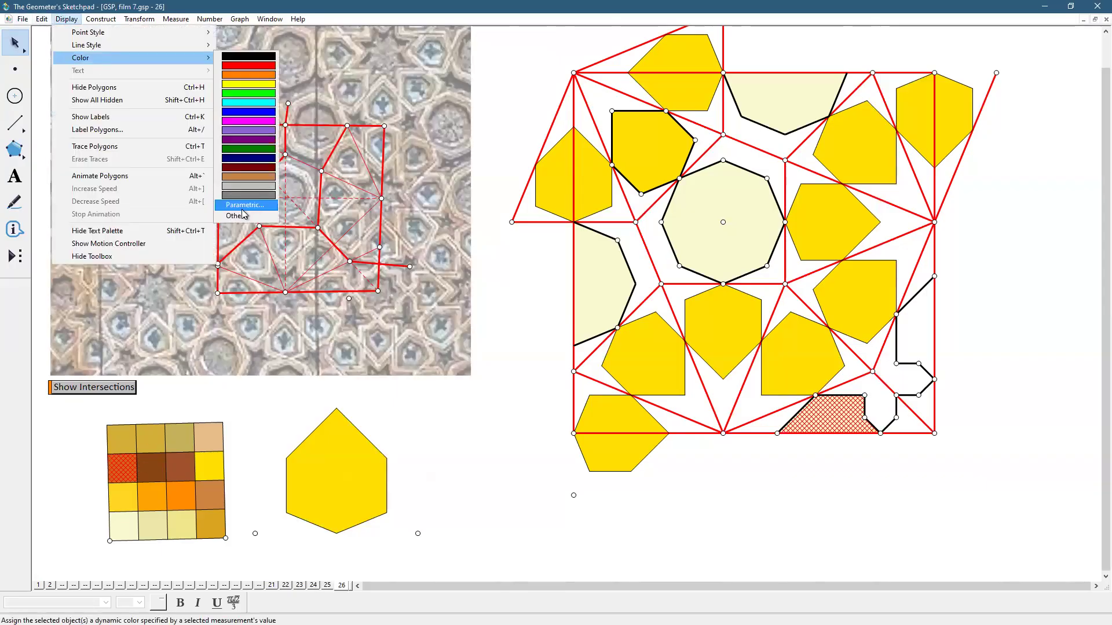
left_click(240, 215)
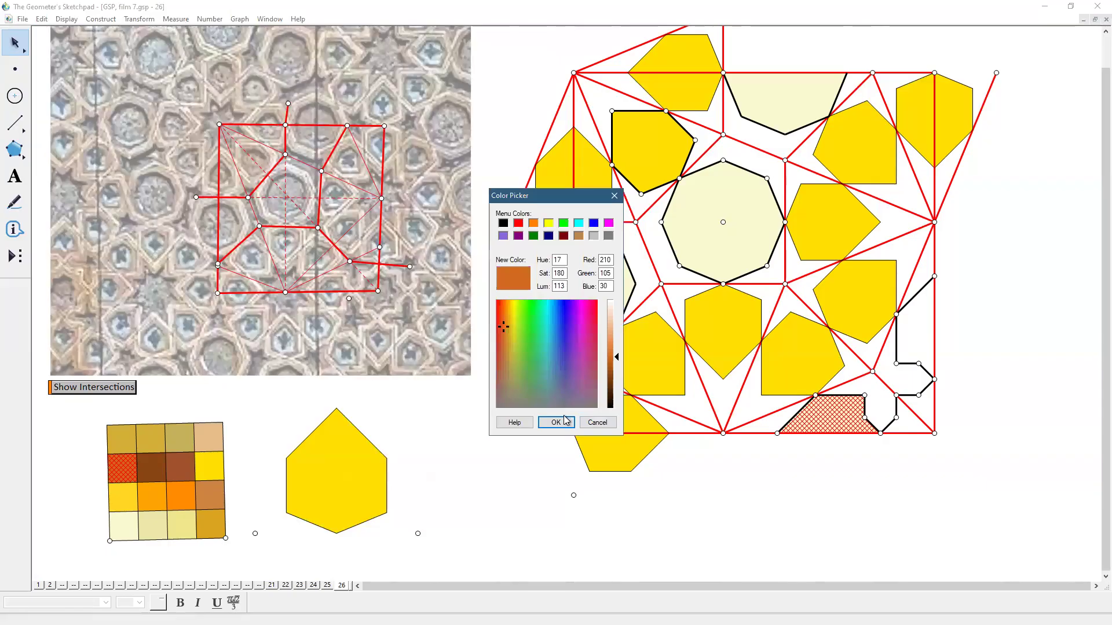
left_click(555, 423)
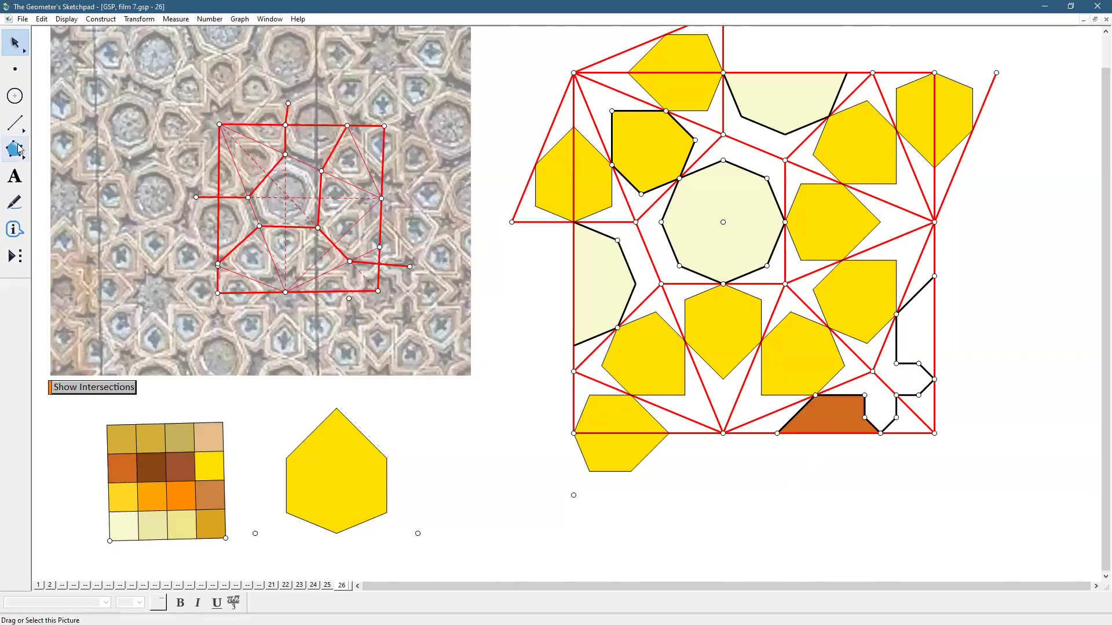
Step: Construct a quadrilateral filling the area between the notched outline, the red base and the diagonal at the square's lower-right corner
left_click(16, 150)
left_click(896, 418)
left_click(881, 433)
left_click(934, 434)
left_click(896, 396)
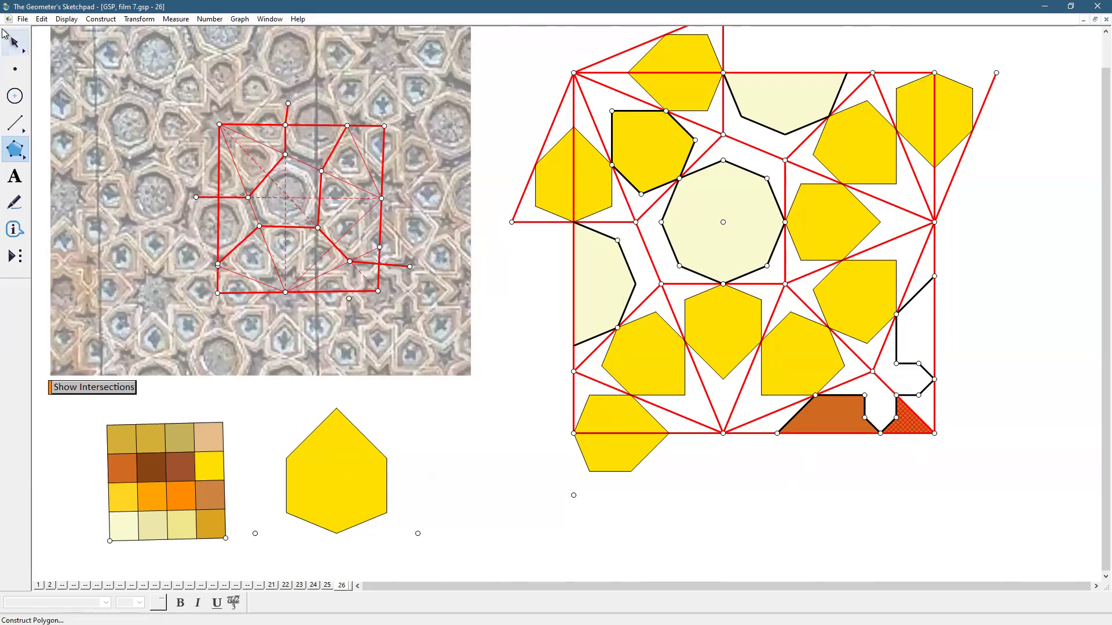
Step: Color the corner quadrilateral with the palette's dark brown
left_click(14, 43)
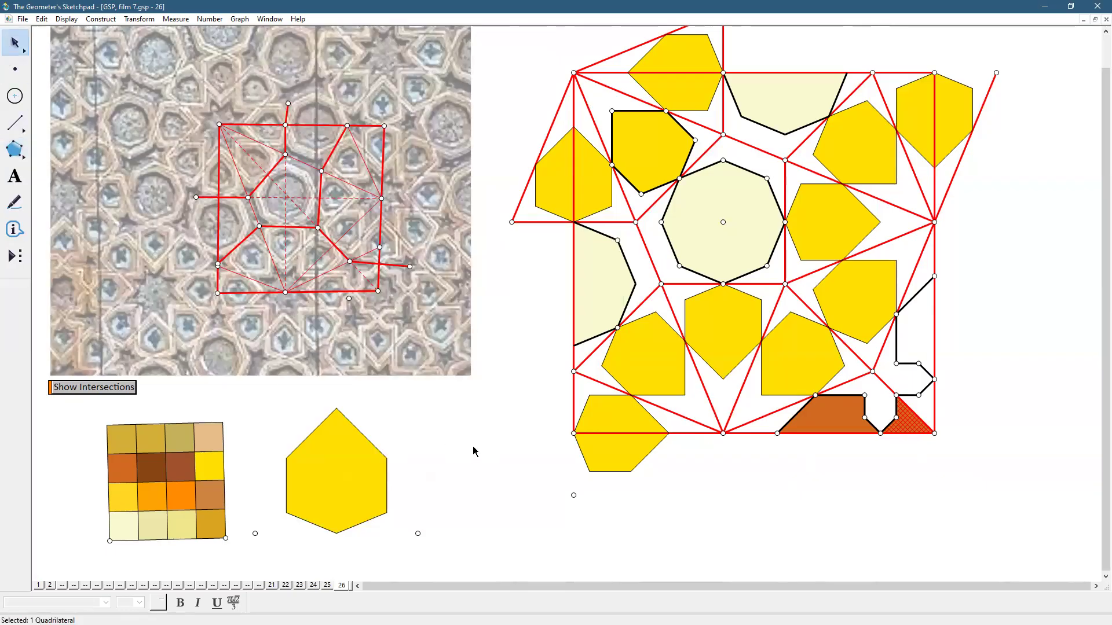
left_click(151, 468)
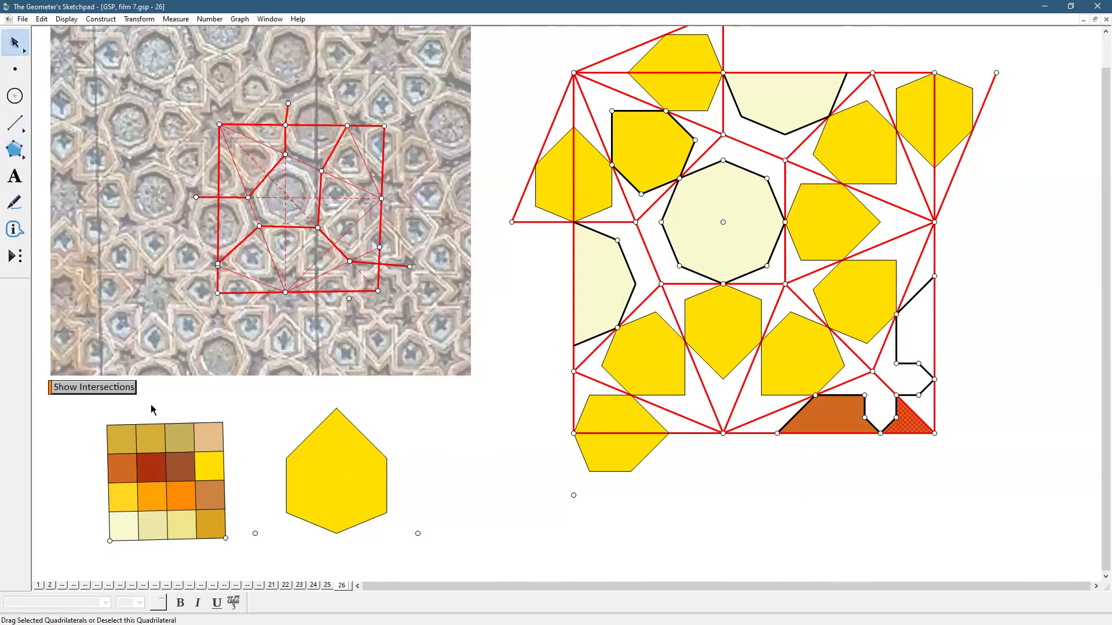
left_click(76, 19)
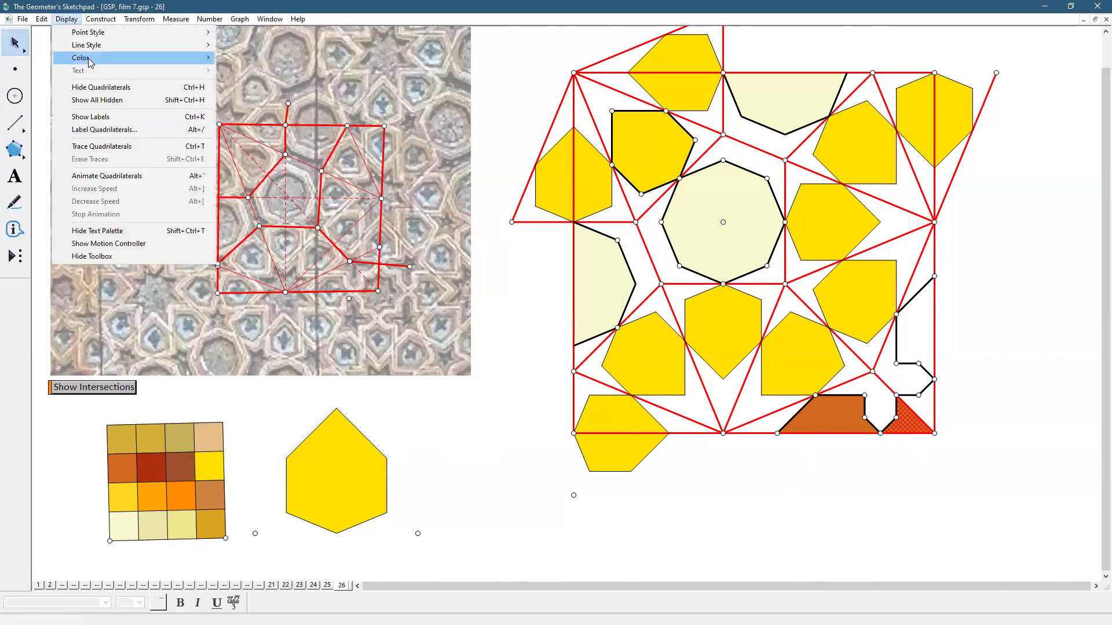
mouse_move(90, 60)
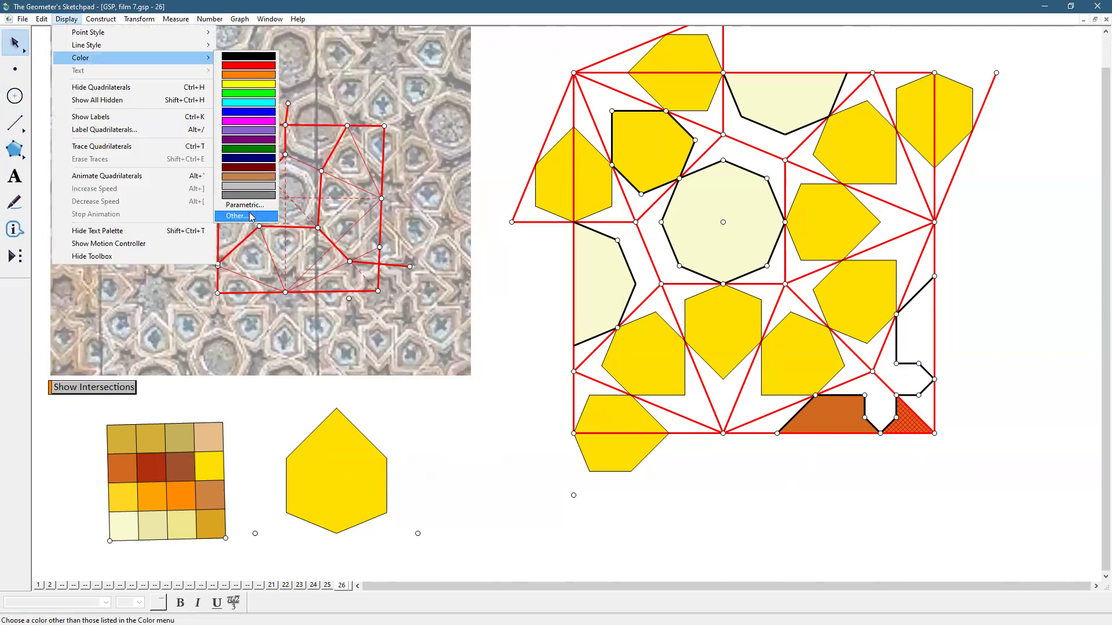
left_click(253, 215)
left_click(557, 423)
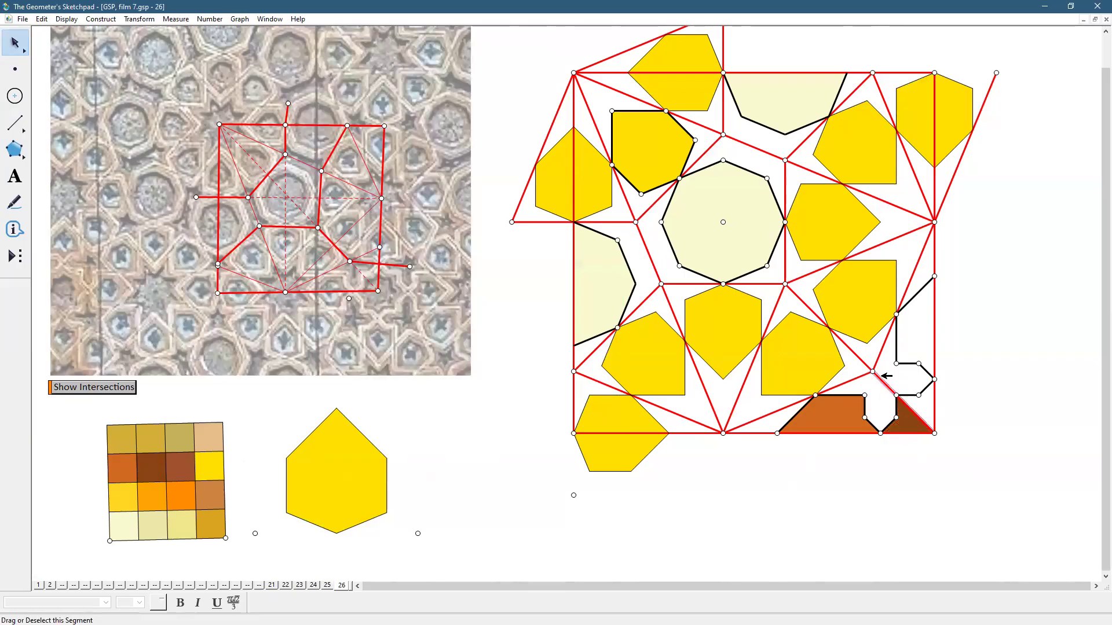
Step: Reflect the orange polygon and the brown quadrilateral across the red diagonal at the lower-right corner
left_click(847, 427)
left_click(893, 424)
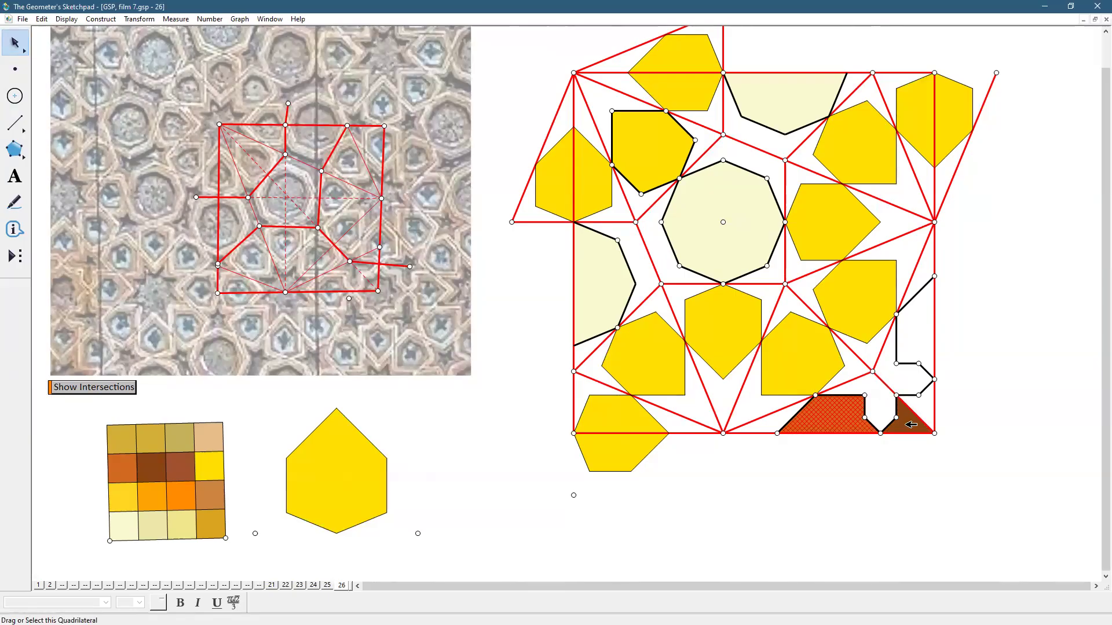
left_click(137, 22)
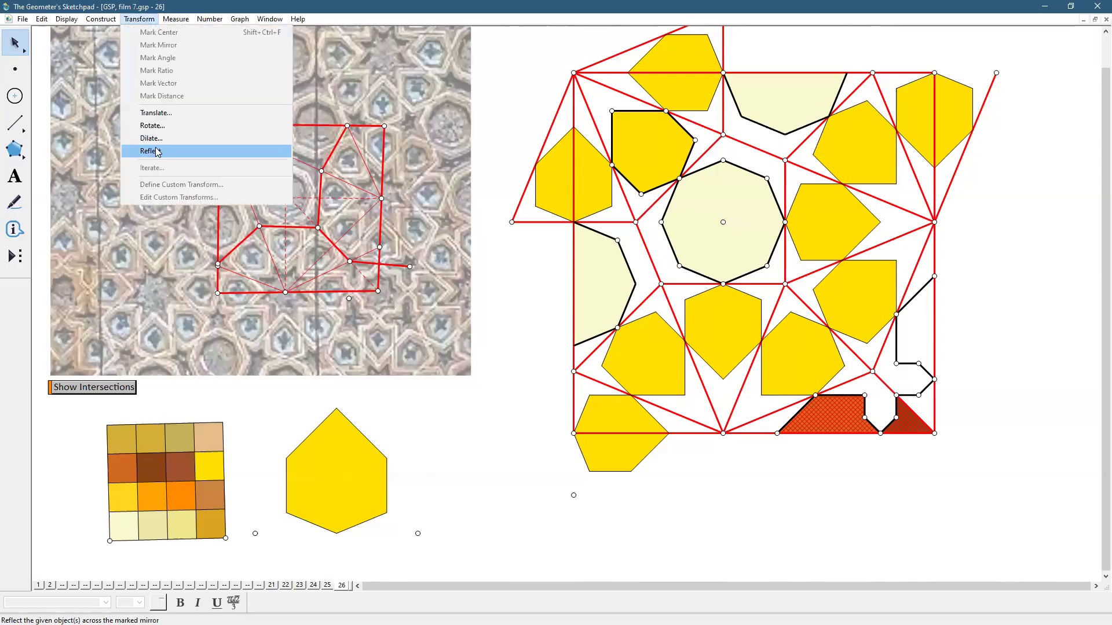
left_click(156, 151)
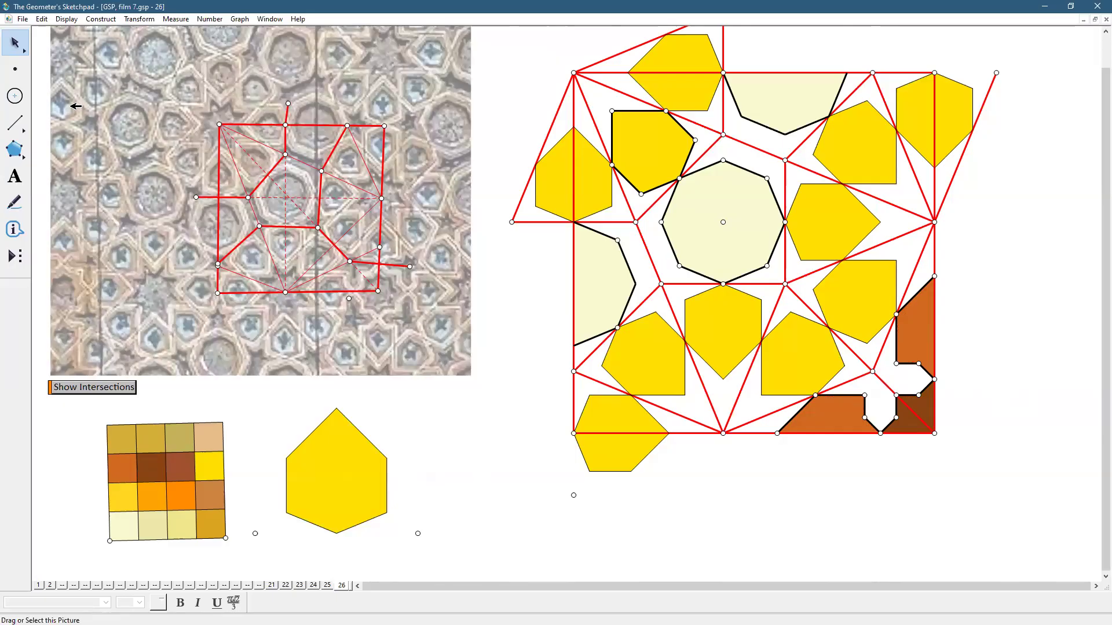
Step: Add a new page to the document as a duplicate of page 26
left_click(23, 19)
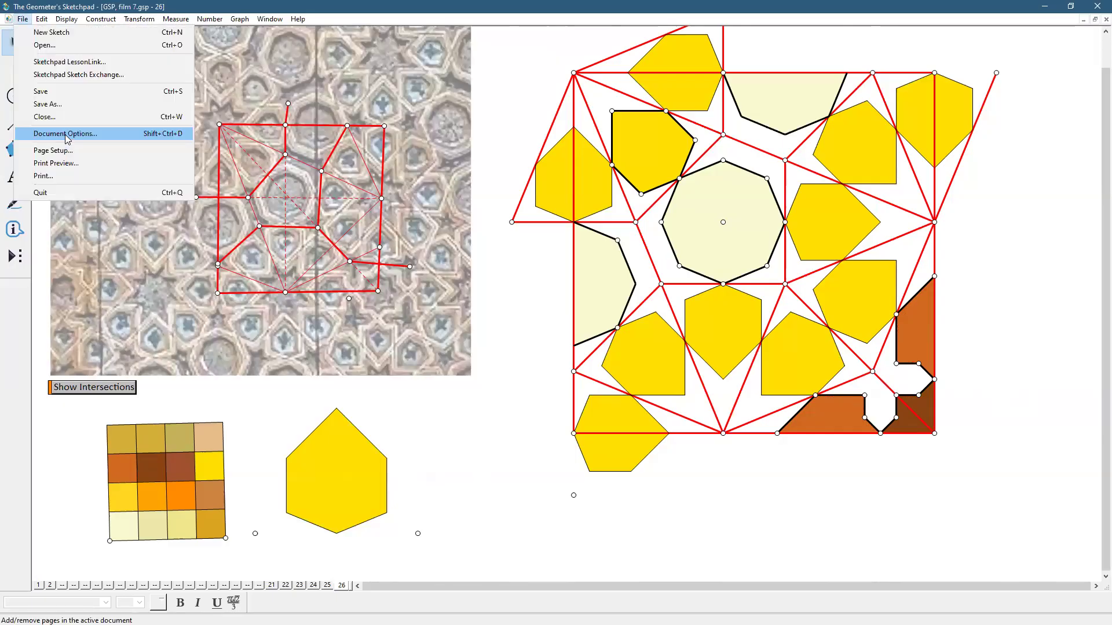
left_click(65, 133)
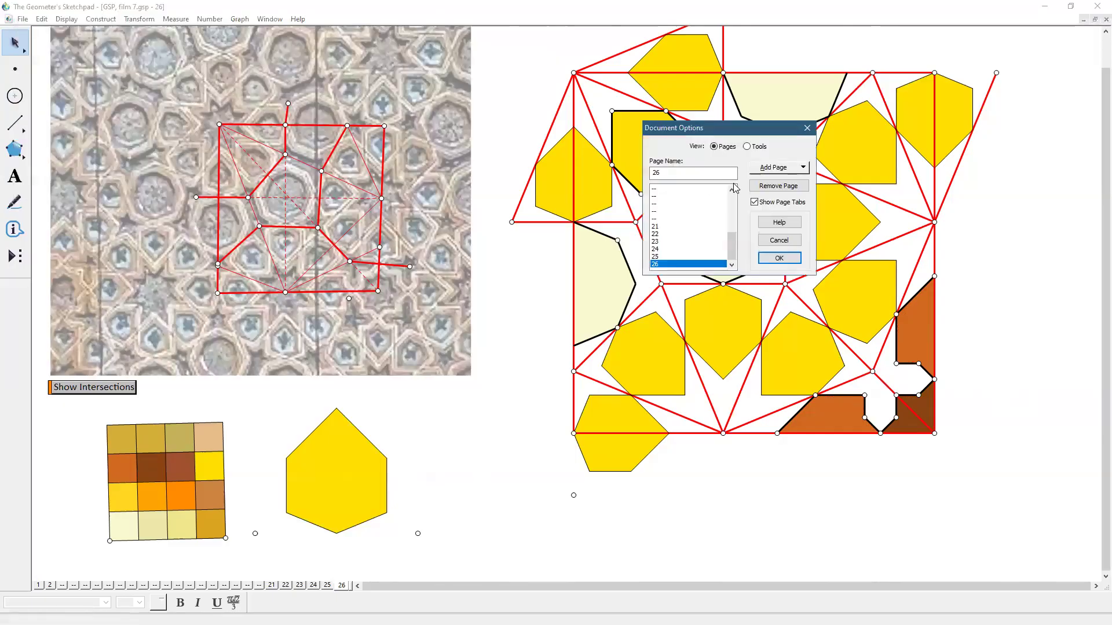
left_click(766, 168)
left_click(881, 528)
left_click(794, 264)
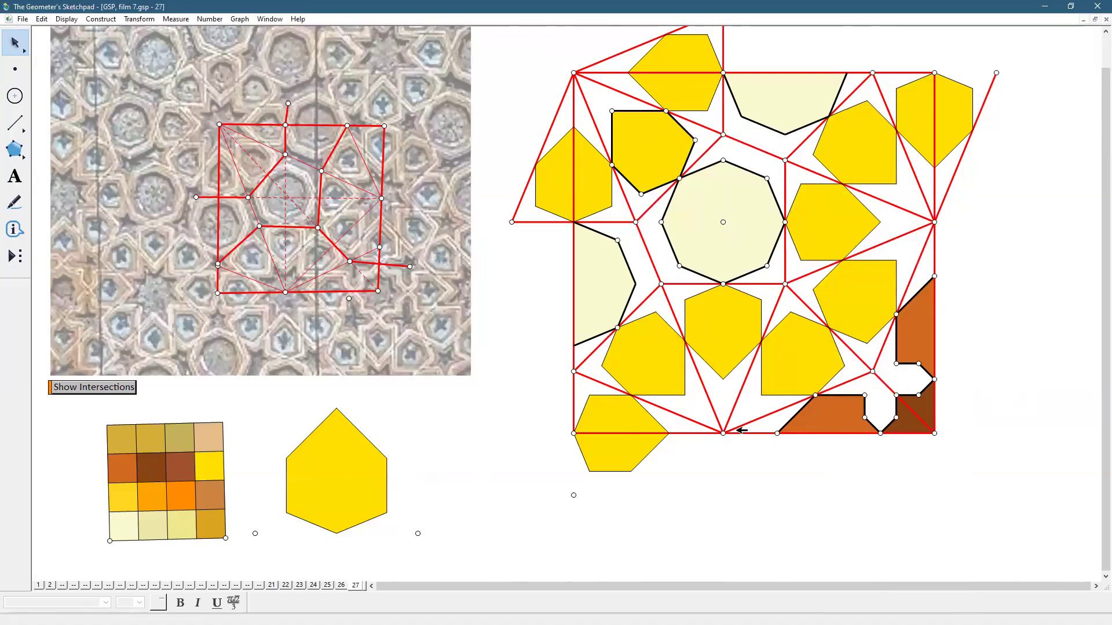
Step: Hide the half petals and their outer points below and to the right of the red square, along with the protruding red segment
left_click_drag(595, 481, 703, 520)
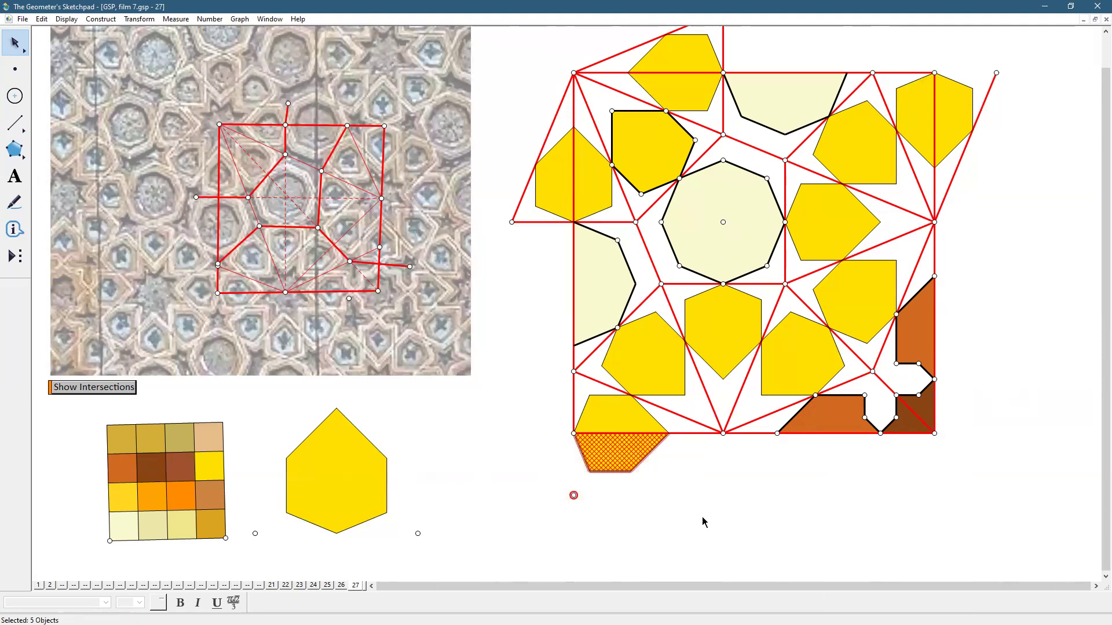
left_click(66, 19)
left_click(93, 85)
left_click_drag(1051, 55, 937, 238)
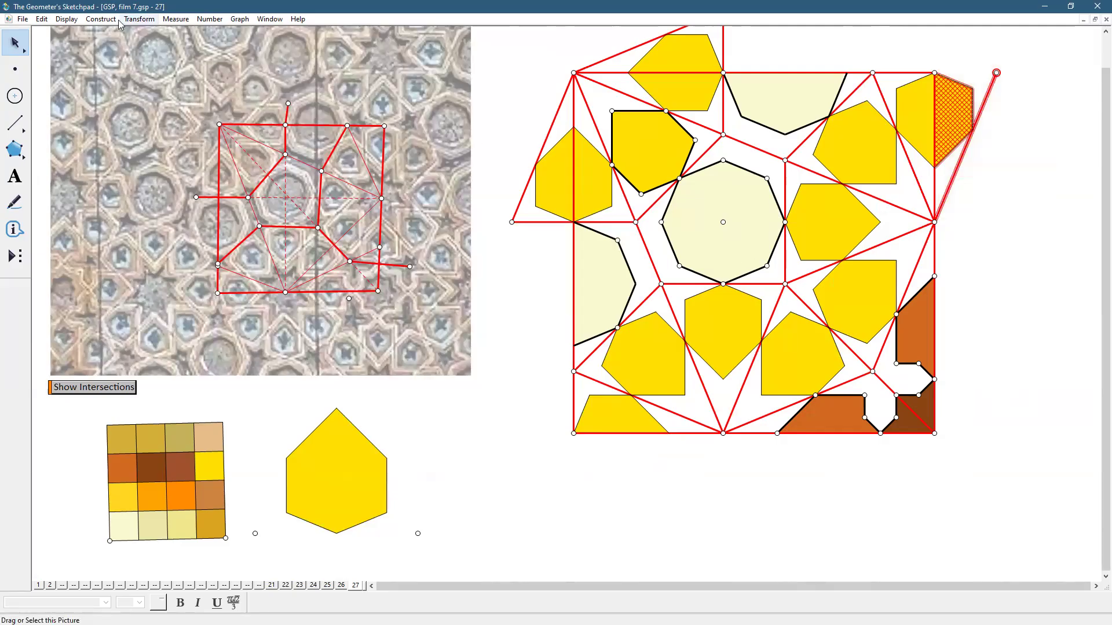
left_click(66, 19)
left_click(93, 86)
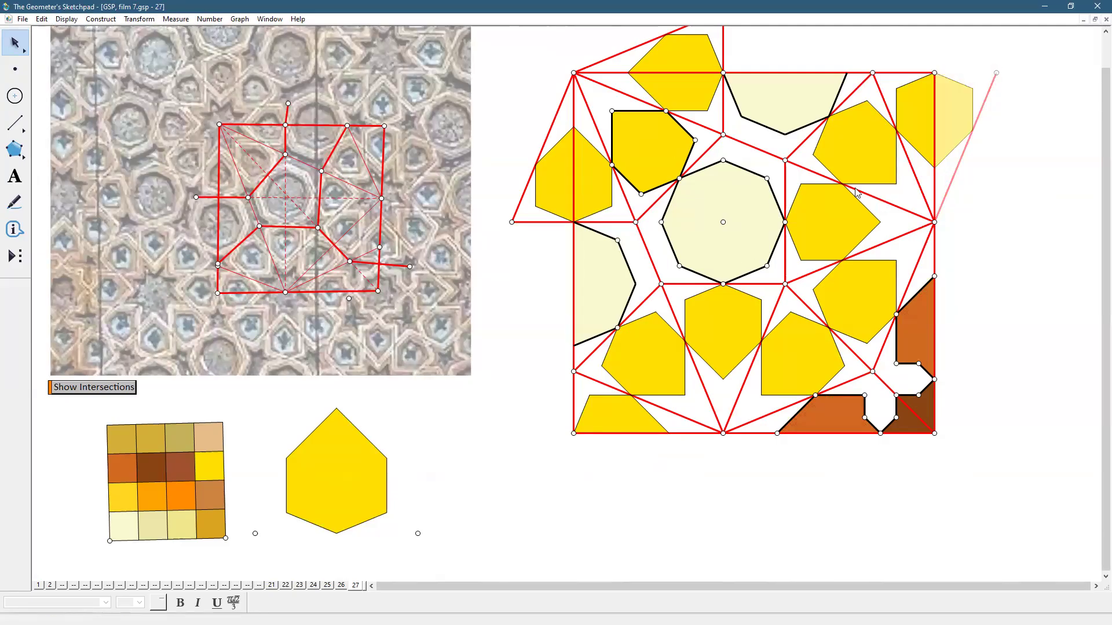
Step: Hide the half petals, protruding red segments and outer points above and to the left of the red square
scroll(831, 192, "up", 2)
left_click_drag(536, 48, 747, 118)
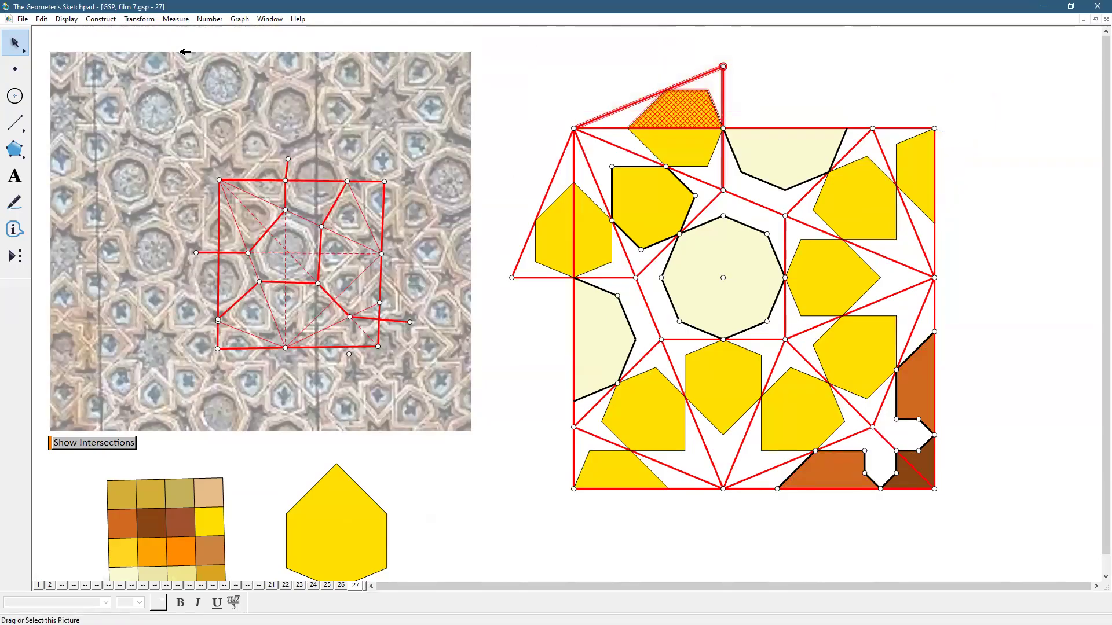
left_click(66, 19)
left_click(92, 86)
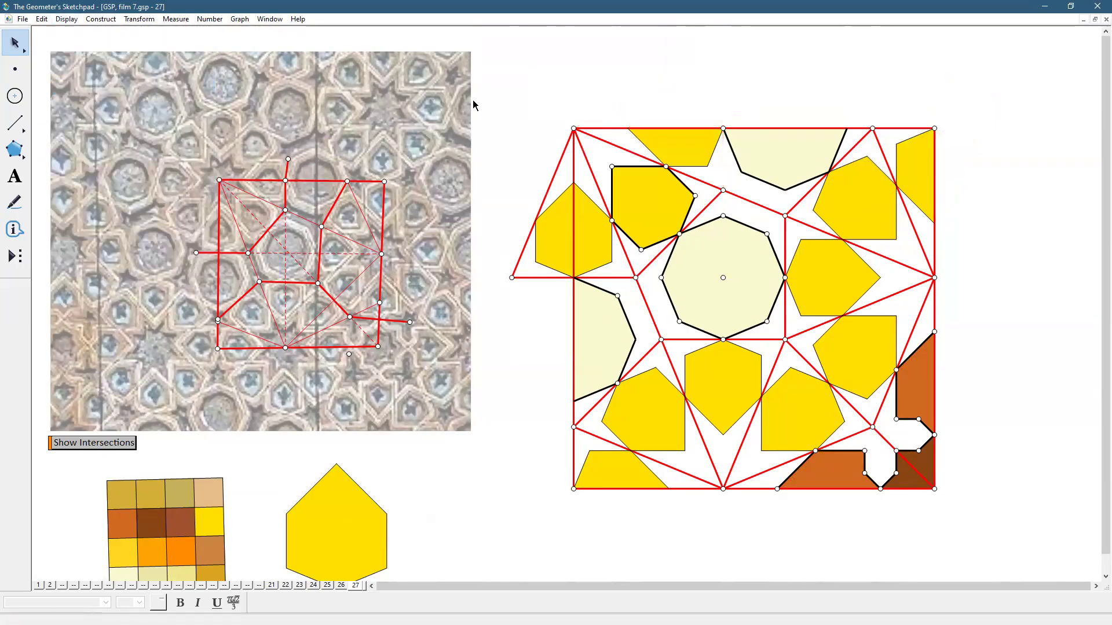
mouse_move(508, 262)
left_mouse_down()
mouse_move(539, 313)
mouse_move(556, 308)
left_mouse_up()
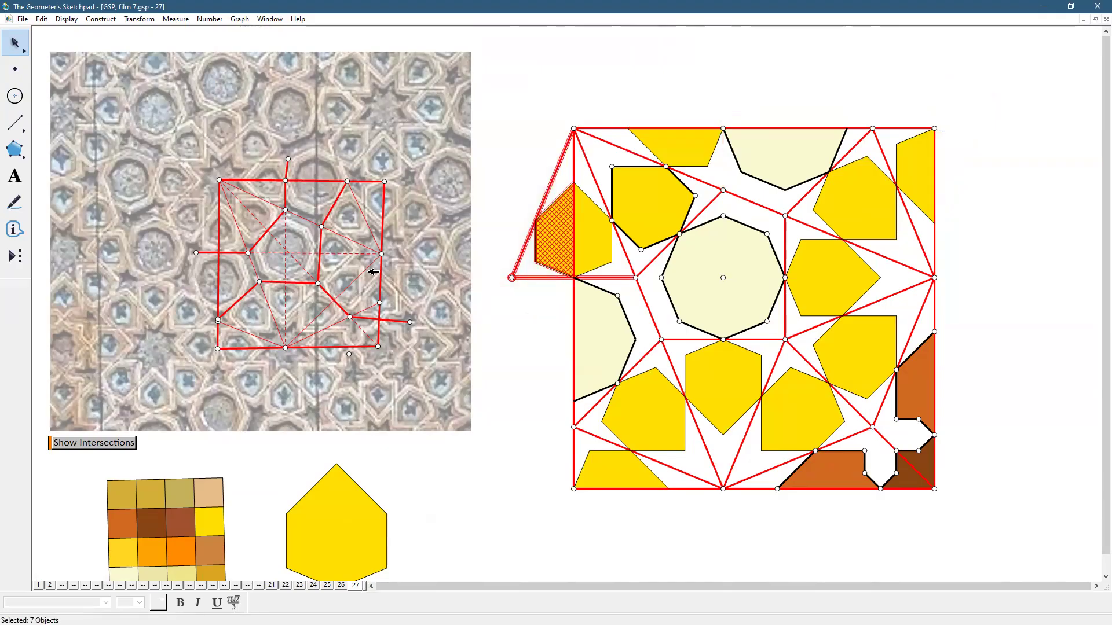
left_click(70, 20)
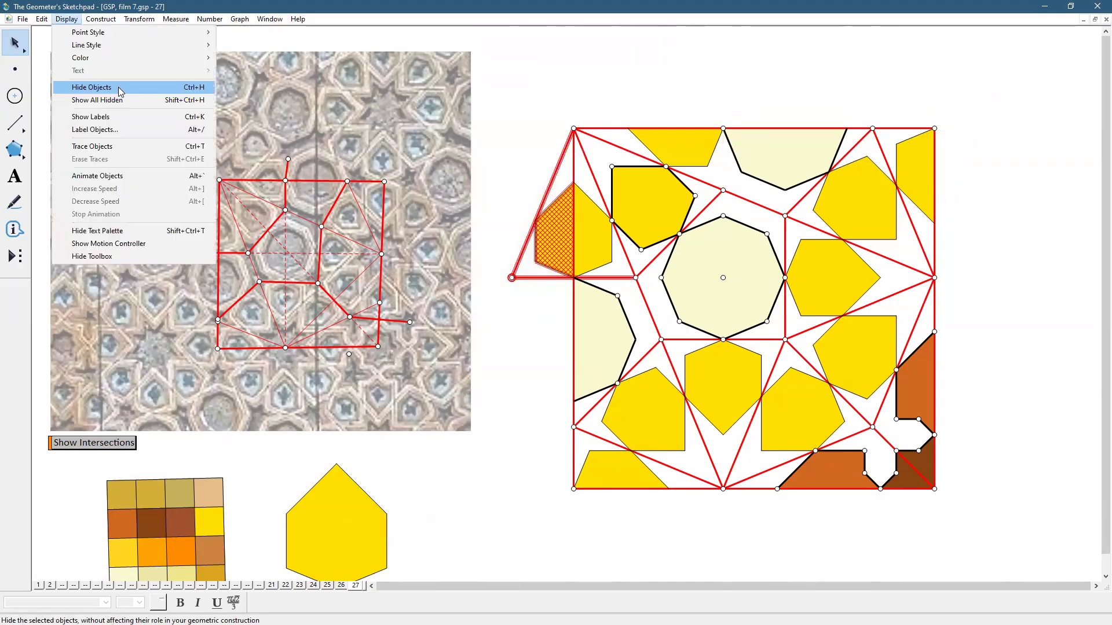
left_click(110, 87)
left_click(648, 264)
left_click(641, 290)
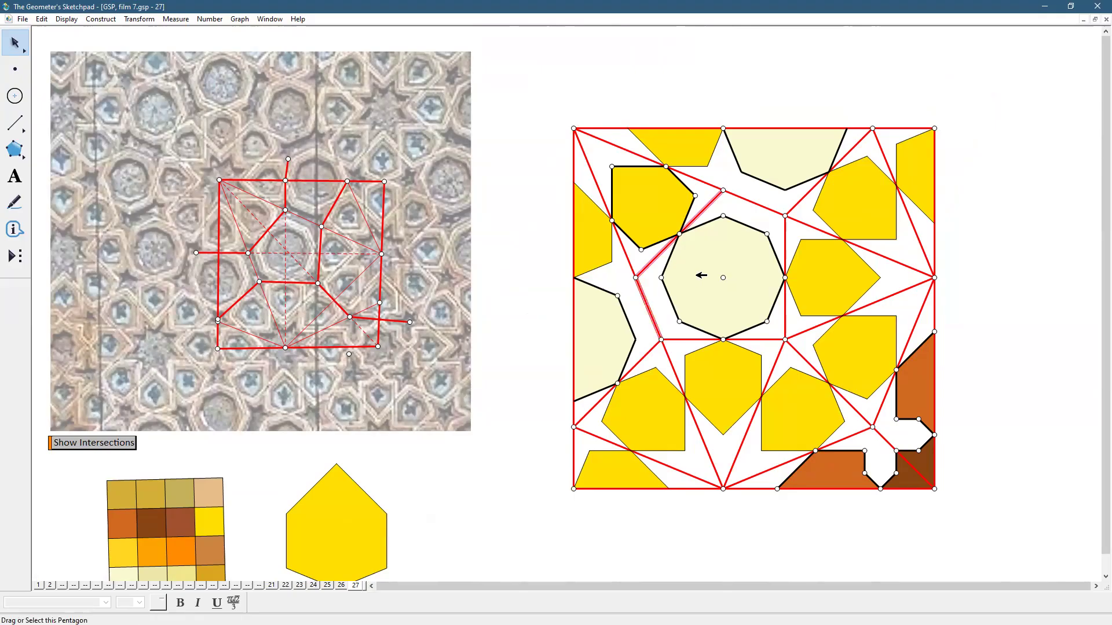
left_click(636, 273)
left_click(636, 278)
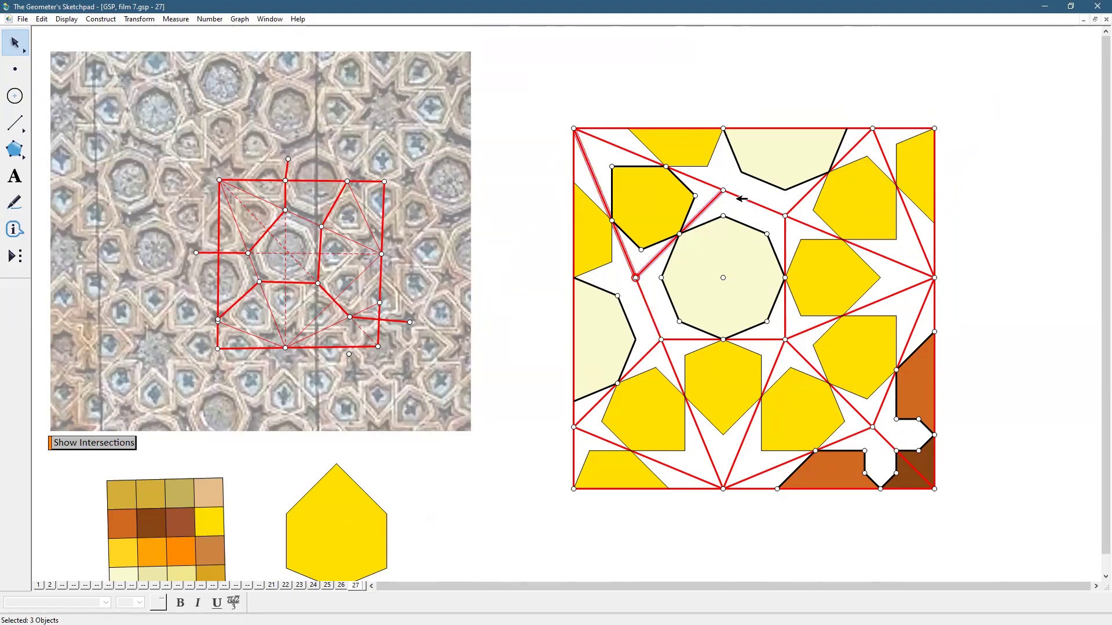
left_click(730, 193)
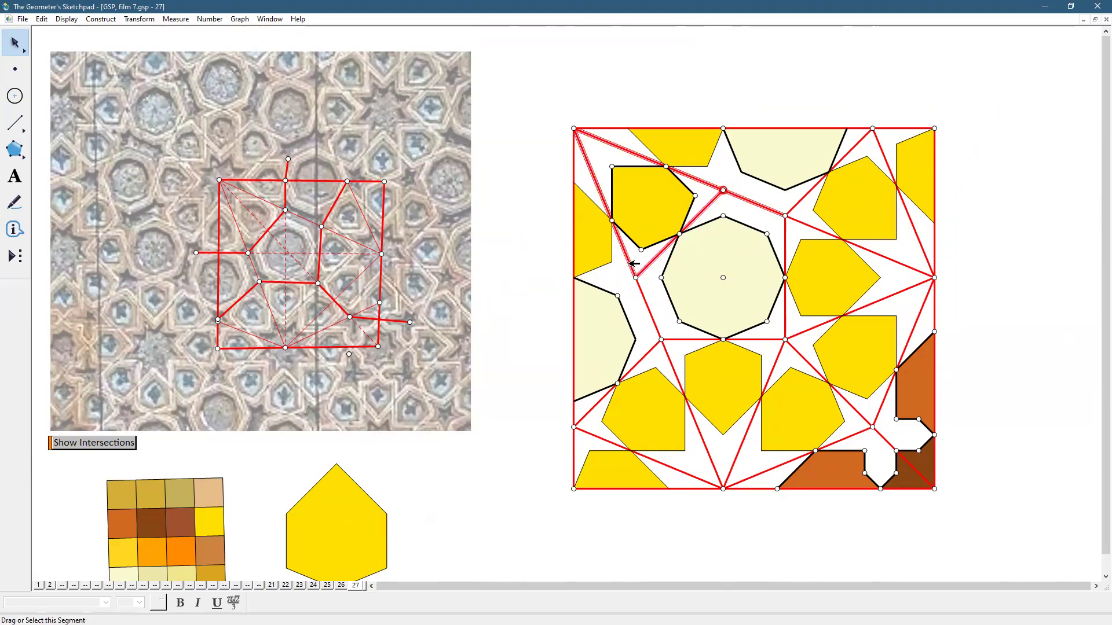
left_click_drag(631, 264, 627, 268)
left_click(641, 288)
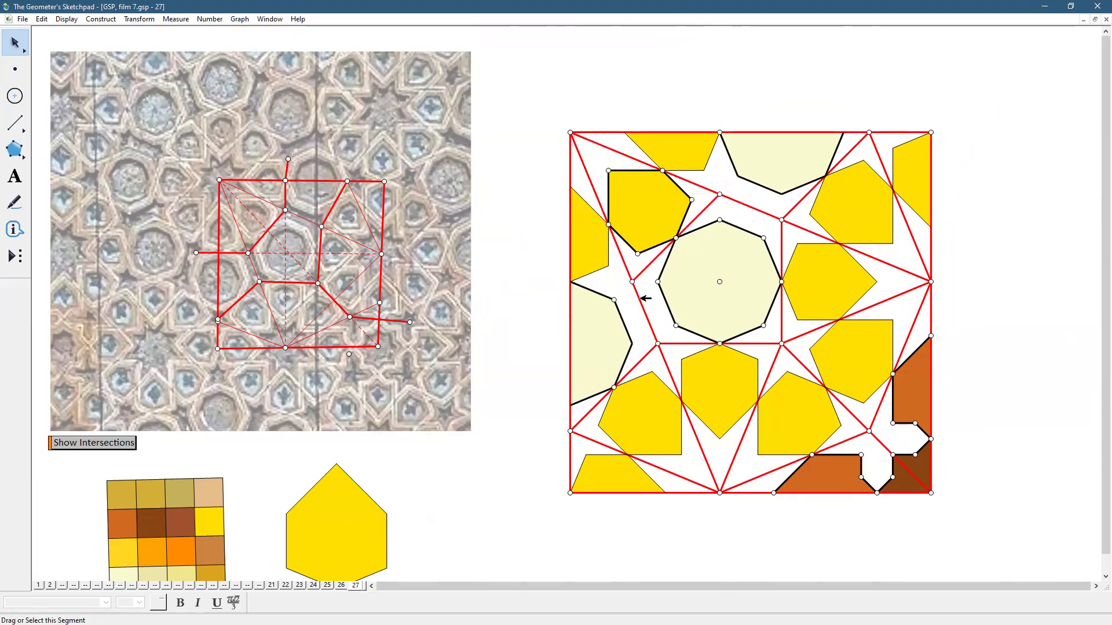
Step: Hide the red grid segments inside the square and the two inner grid points below the central octagon
left_click(641, 298)
left_click(625, 263)
left_click(652, 261)
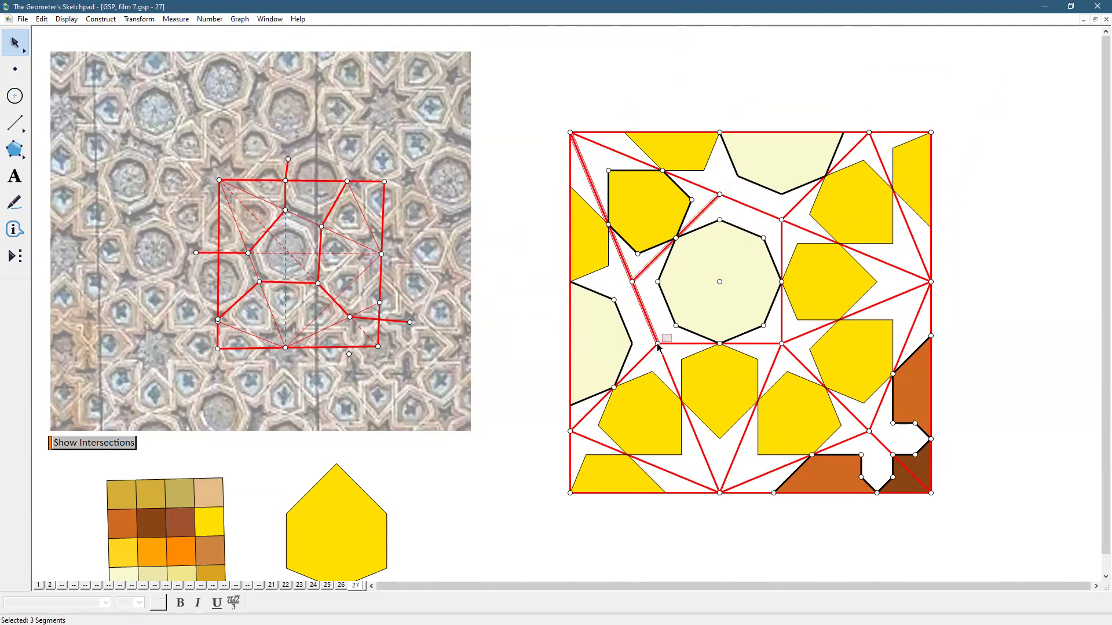
left_click(658, 345)
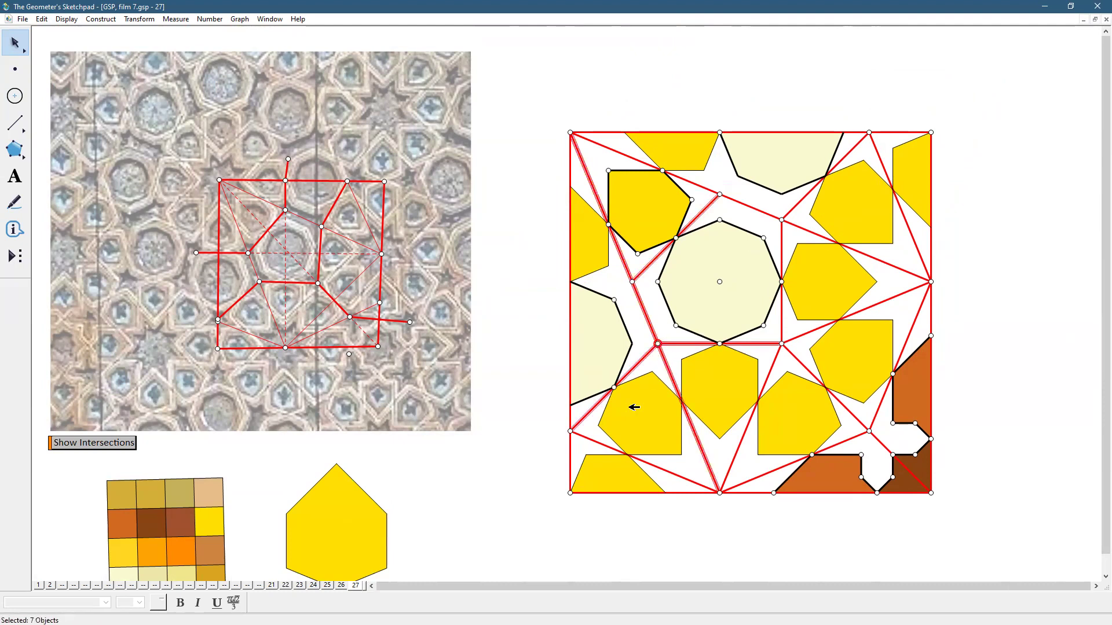
left_click(751, 480)
left_click(726, 479)
left_click(682, 476)
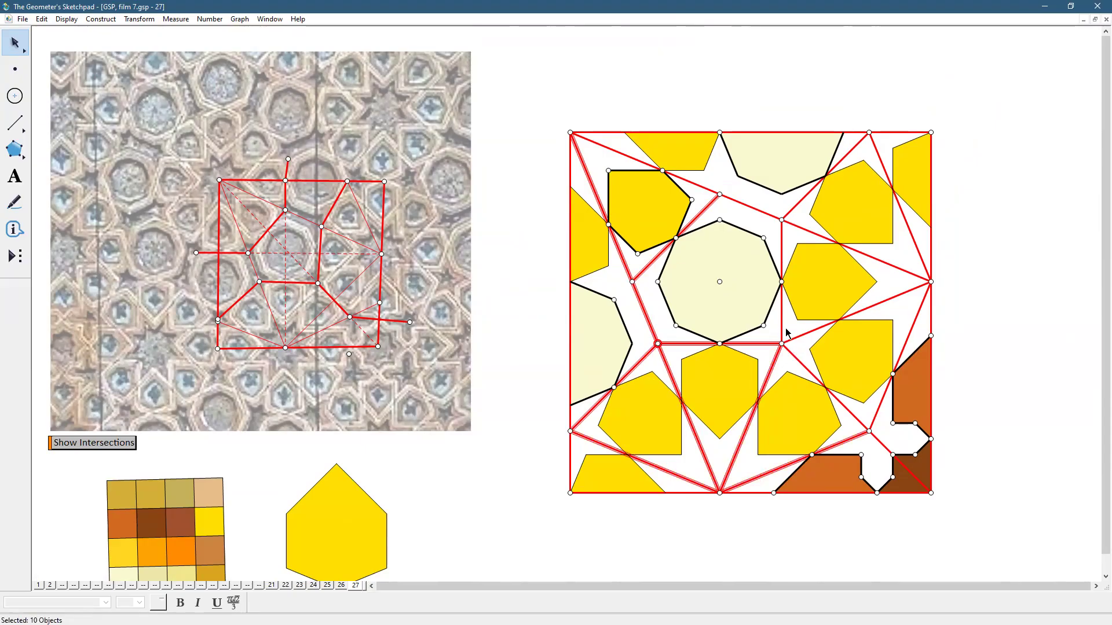
left_click_drag(786, 341, 778, 354)
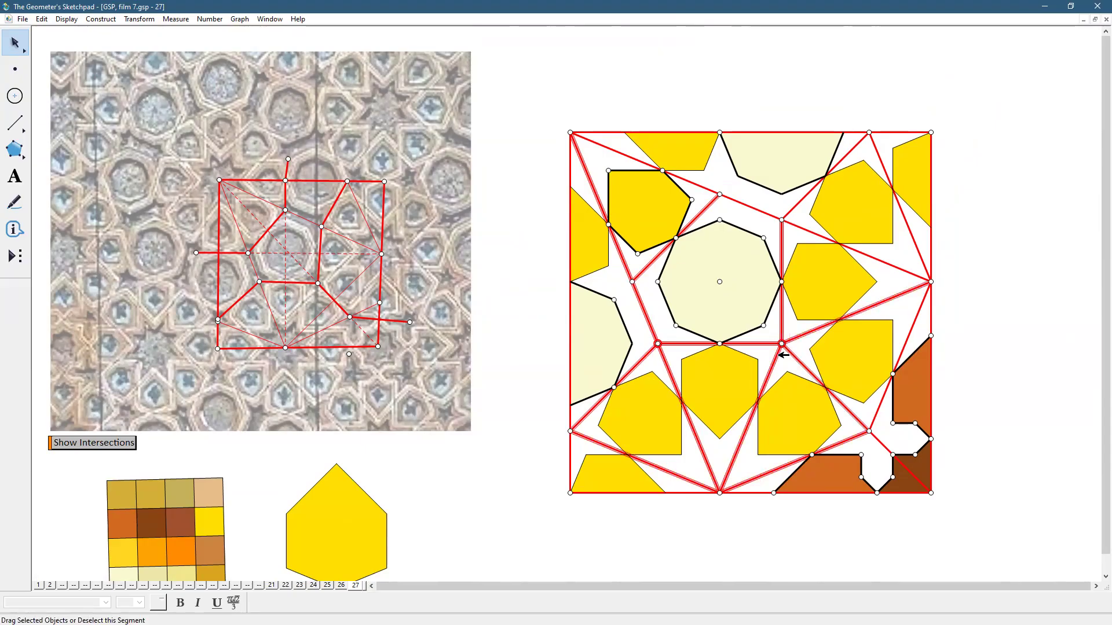
left_click(911, 232)
left_click(911, 274)
left_click(918, 316)
left_click(707, 188)
left_click(802, 200)
left_click(773, 216)
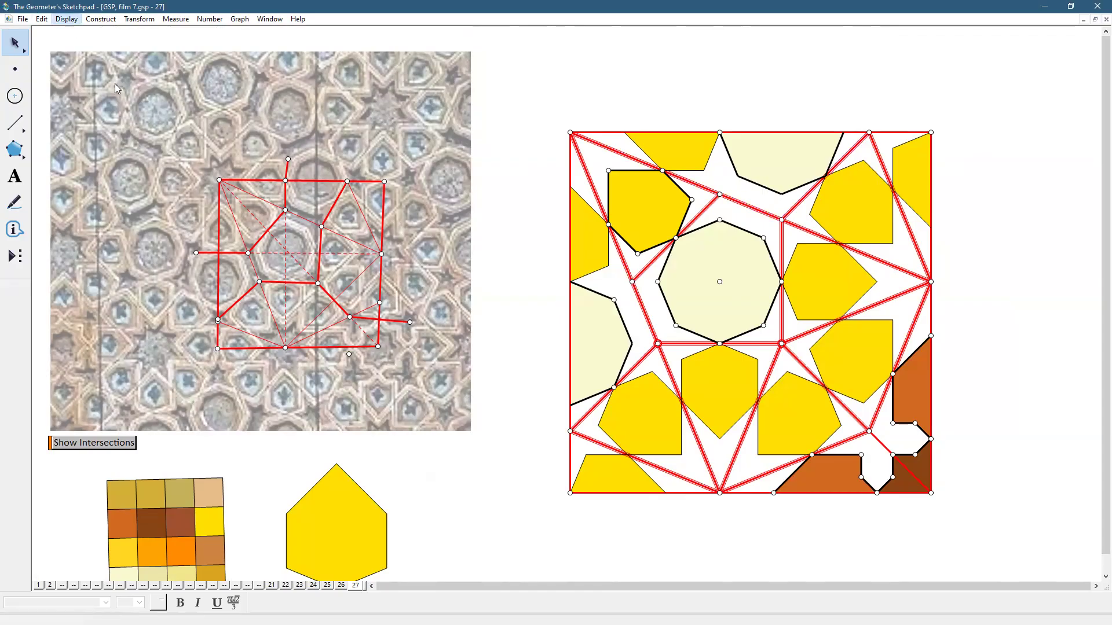
key("ctrl+h")
Step: Hide the remaining short red diagonal at the square's lower-right corner
left_click(879, 441)
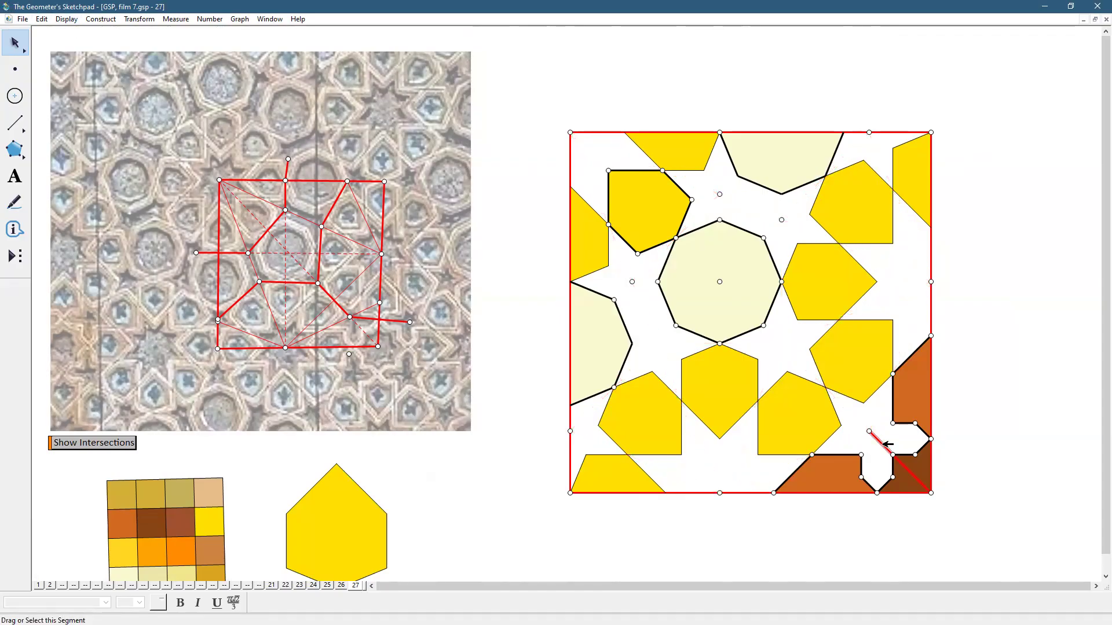
left_click(68, 19)
left_click(90, 87)
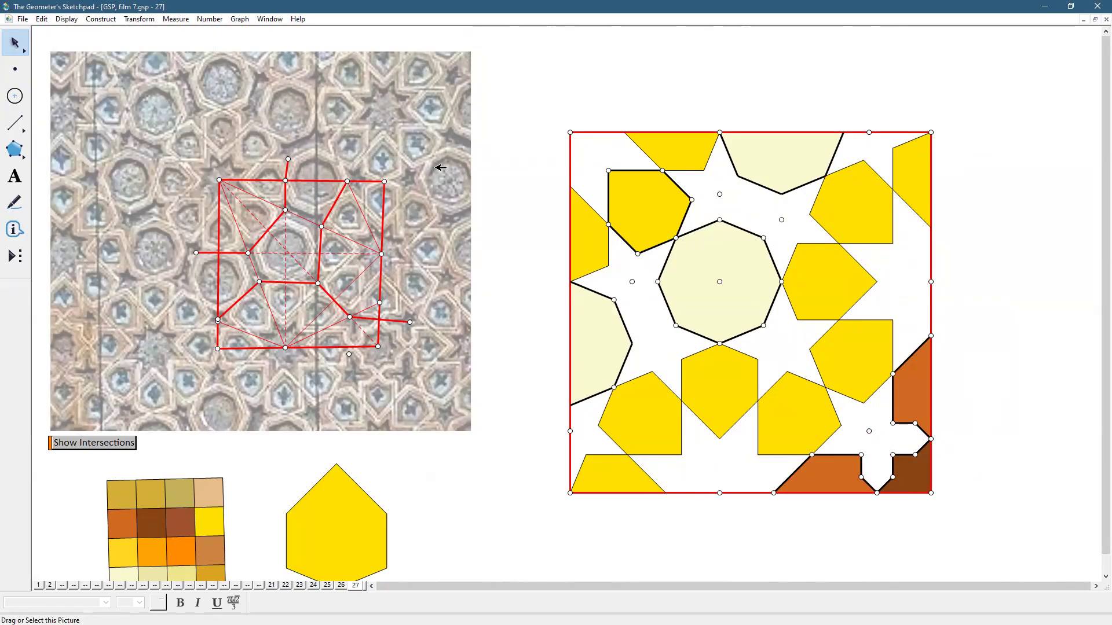
Step: Set the line style of the whole pattern and its red square to Thin
mouse_move(538, 98)
left_mouse_down()
mouse_move(842, 571)
mouse_move(951, 571)
left_mouse_up()
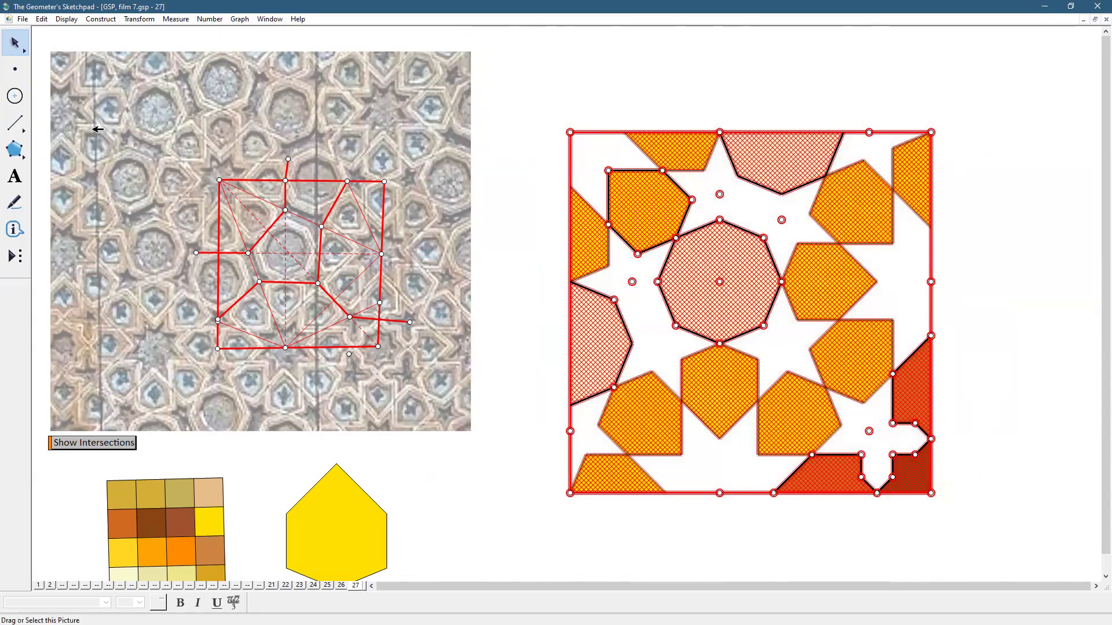
left_click(66, 19)
mouse_move(174, 45)
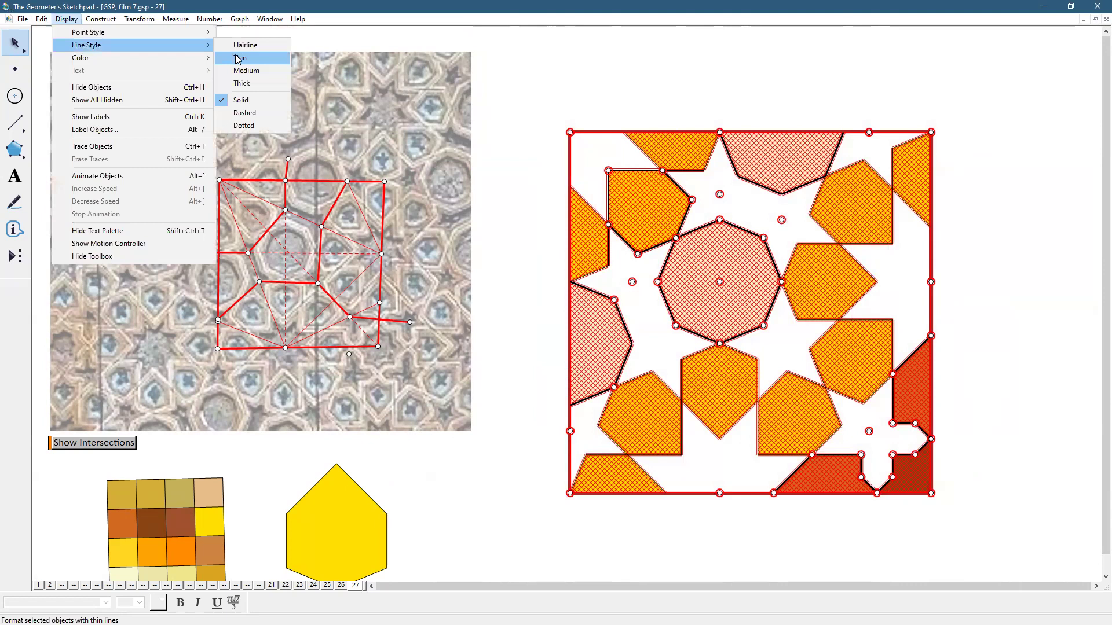
left_click(239, 58)
left_click(789, 191)
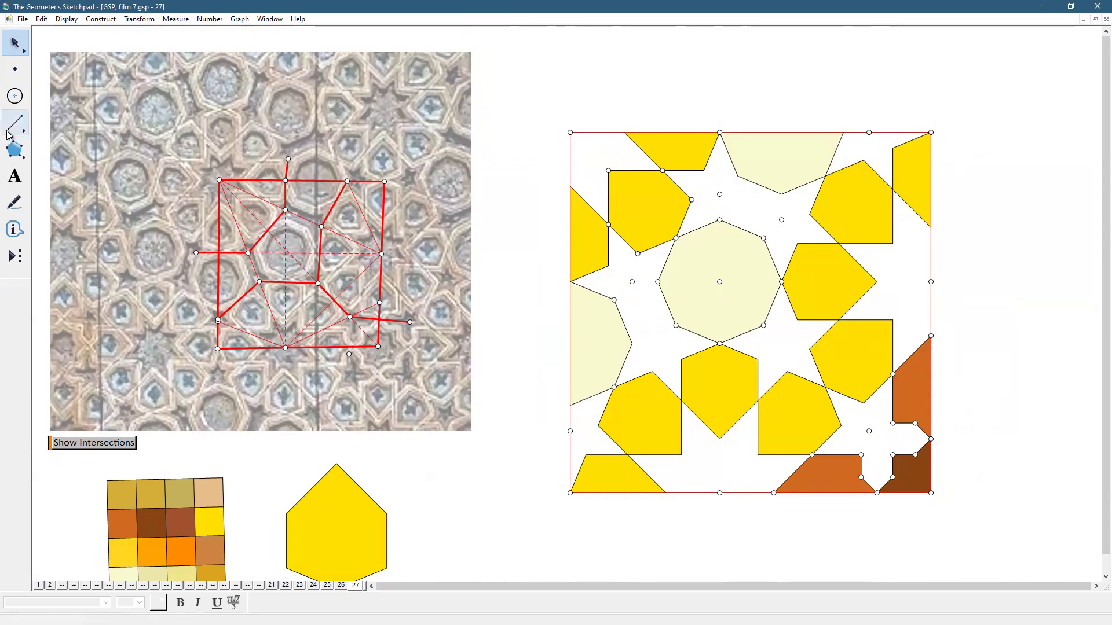
Step: Hide every point on the page except the four corners of the red square
left_click(20, 74)
left_click(42, 19)
left_click(92, 128)
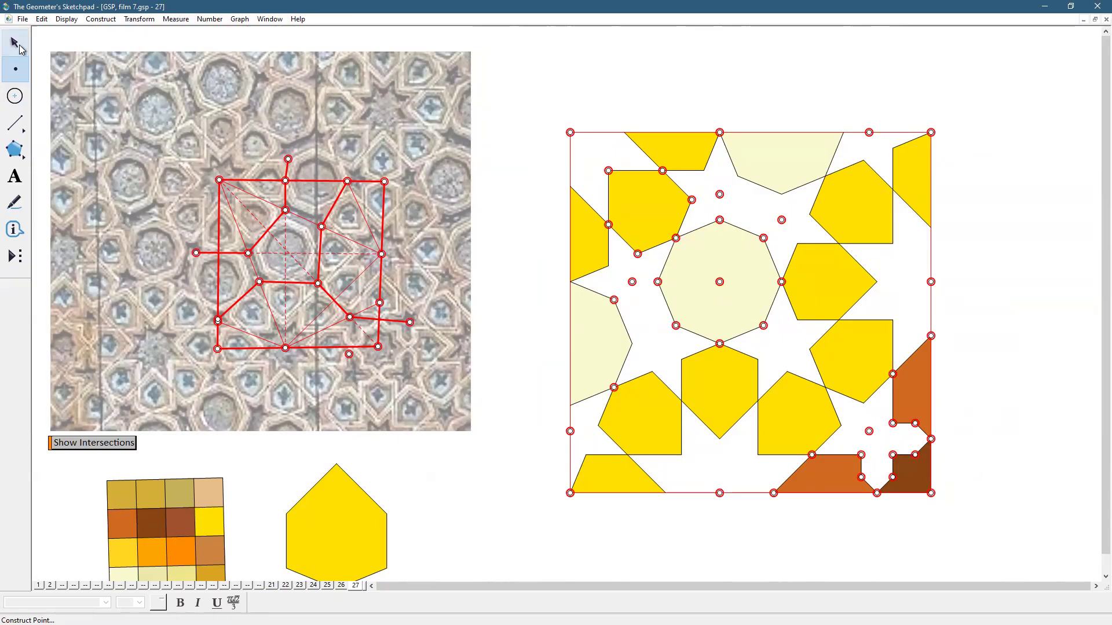
left_click(19, 45)
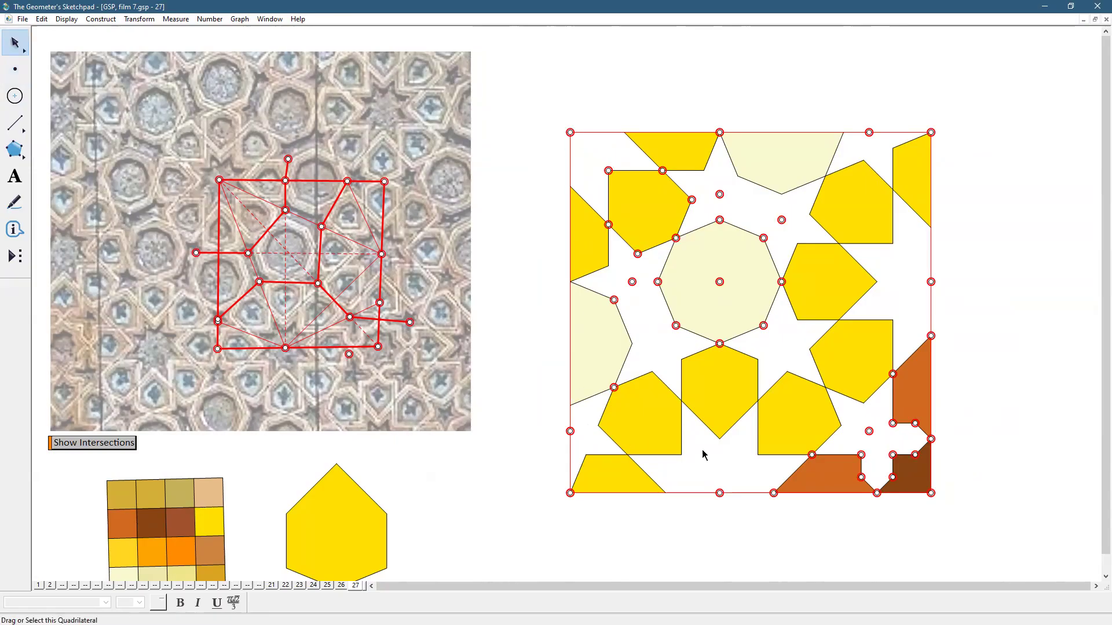
left_click(932, 493, "shift")
left_click(571, 494, "shift")
left_click(573, 133, "shift")
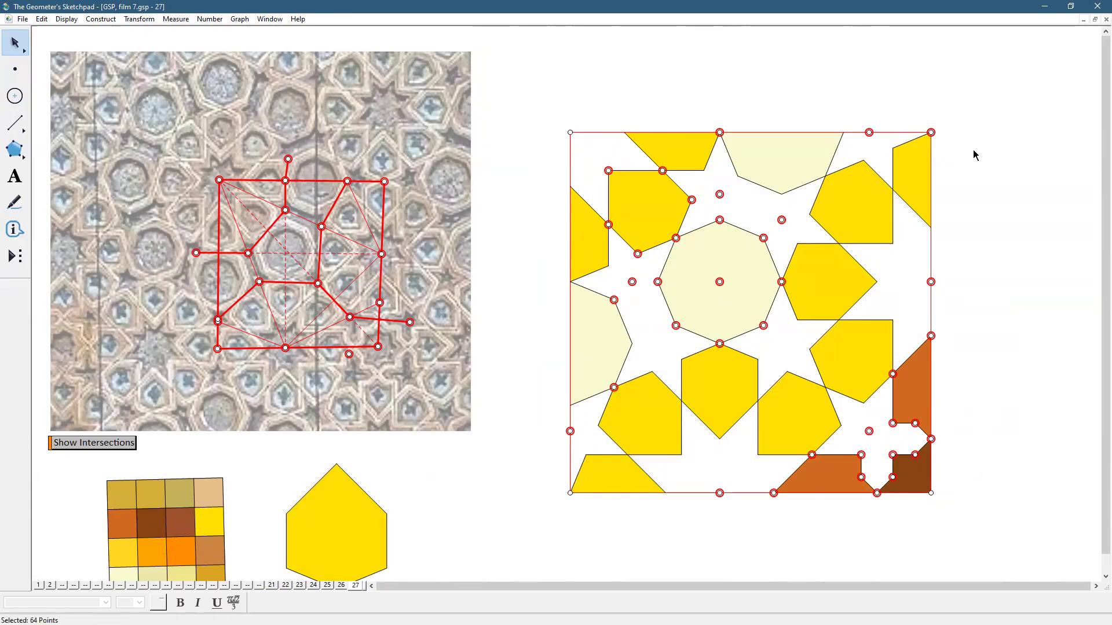
left_click(932, 133, "shift")
left_click(66, 19)
left_click(87, 90)
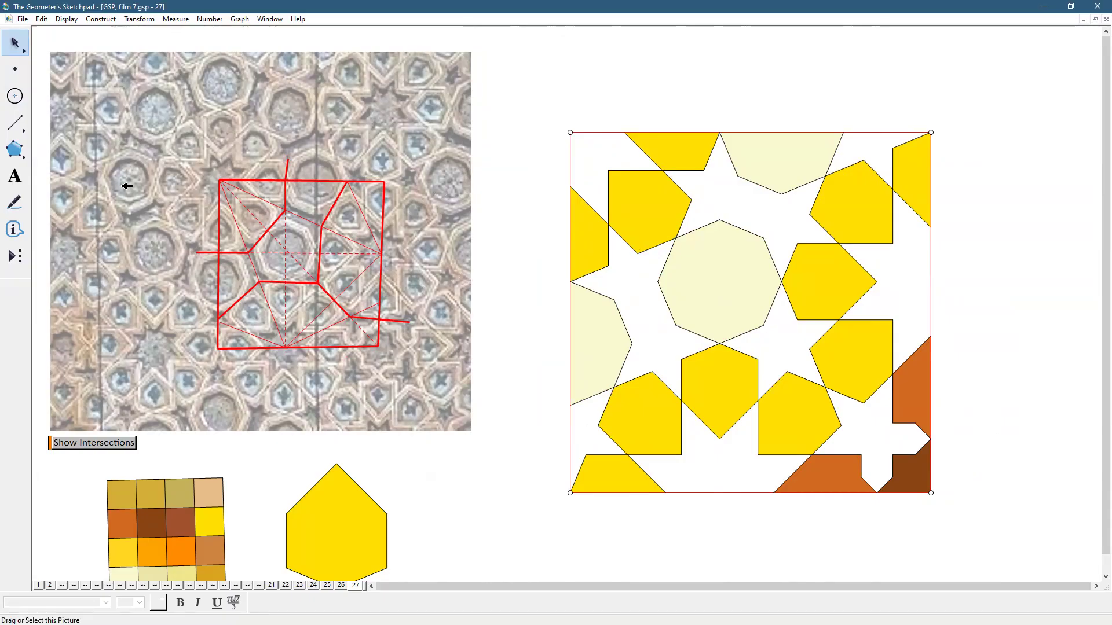
Step: Add a new page to the document as a duplicate of page 27
left_click(23, 20)
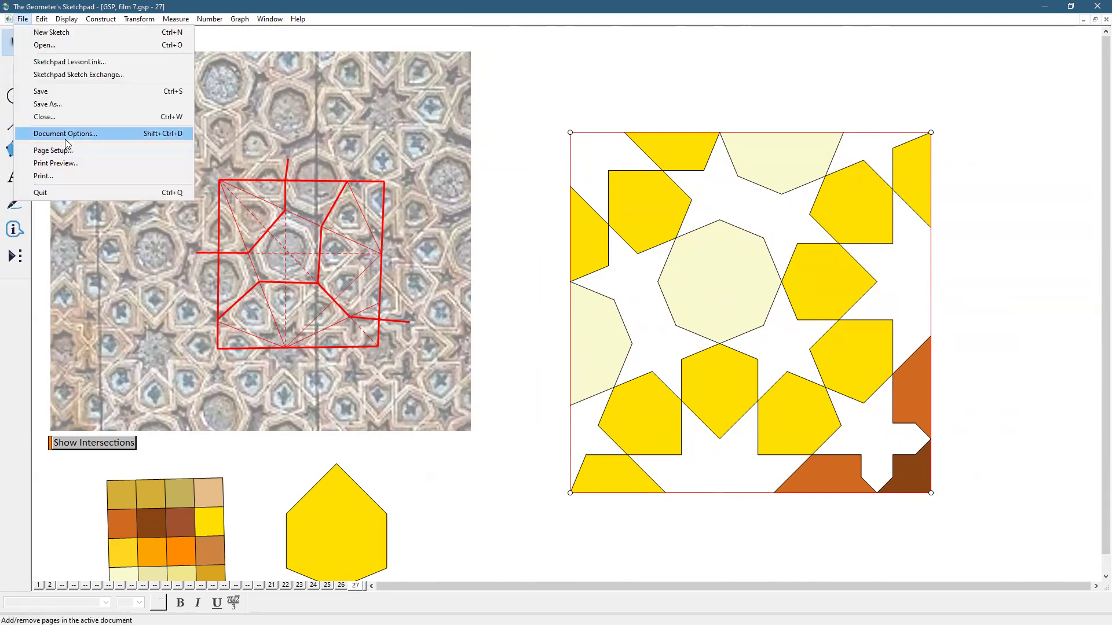
key("Return")
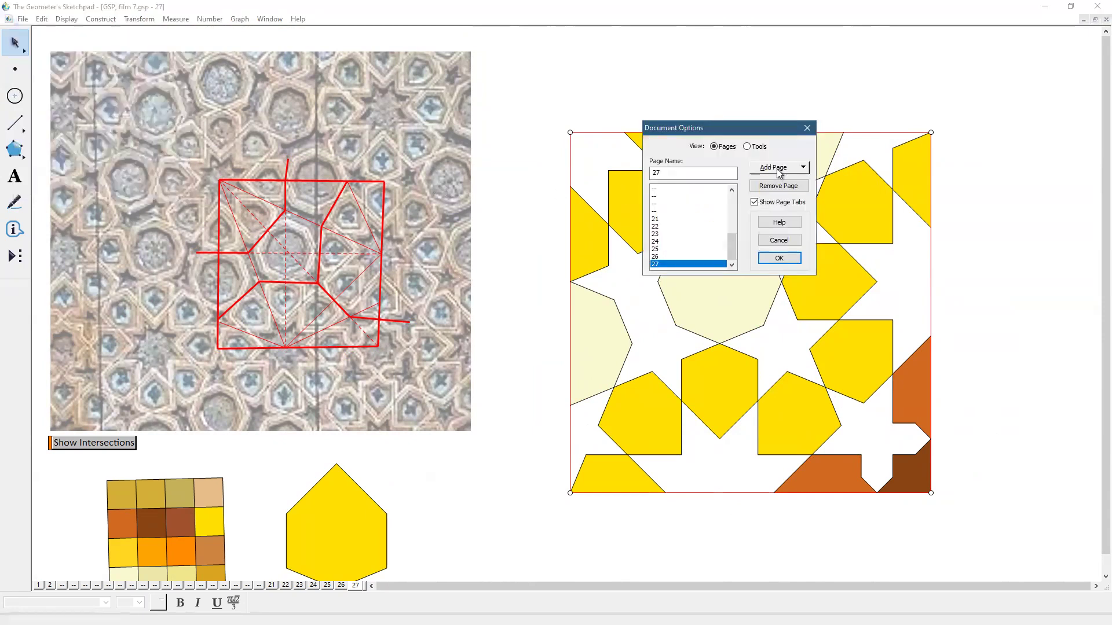
left_click(779, 168)
mouse_move(782, 200)
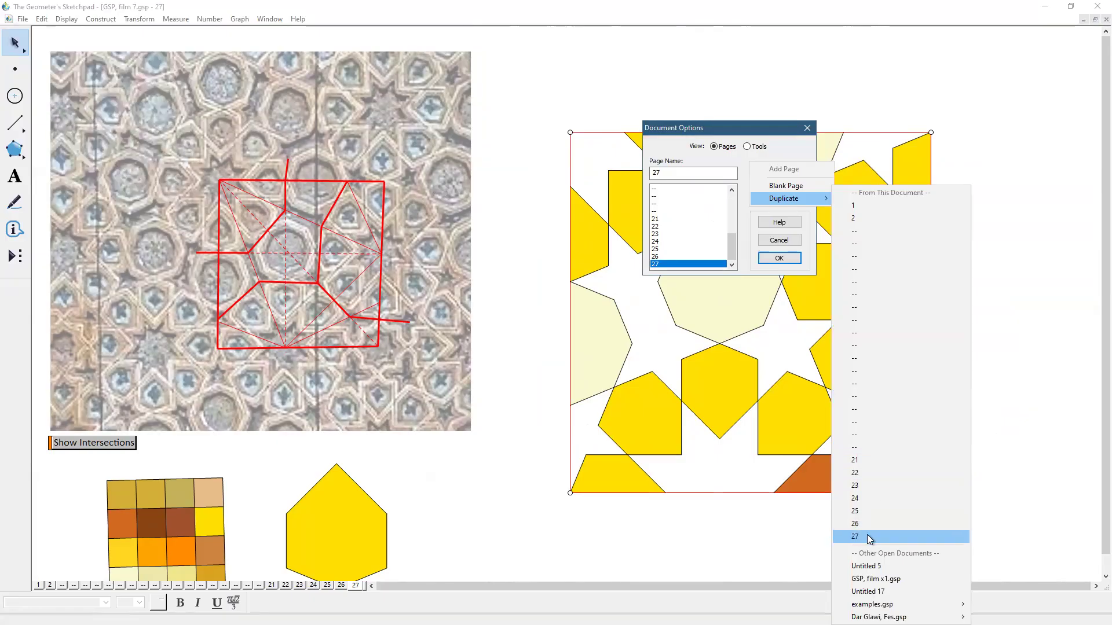
left_click(867, 535)
left_click(793, 267)
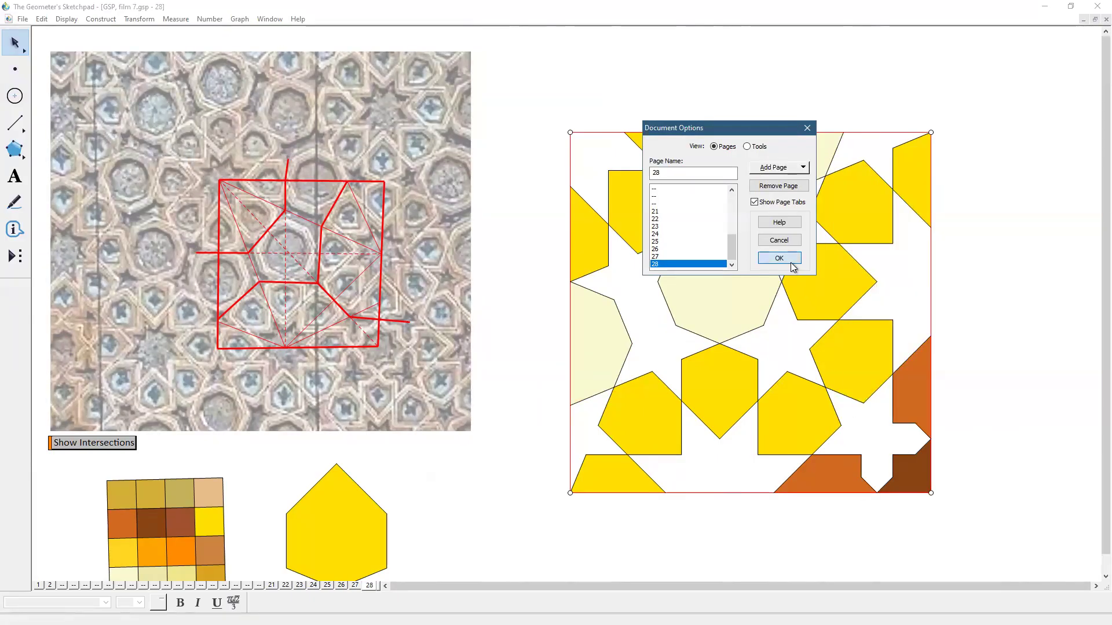
Step: Hide the photo with its red grid, the Show Intersections button and the large separate gold petal
left_click_drag(510, 96, 82, 458)
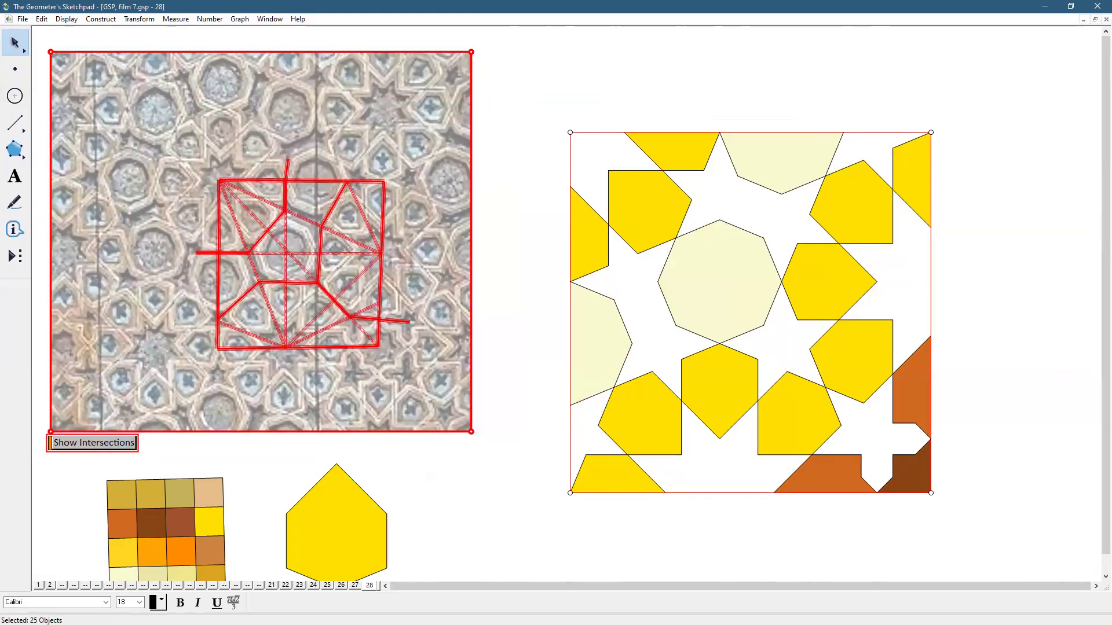
key("ctrl+h")
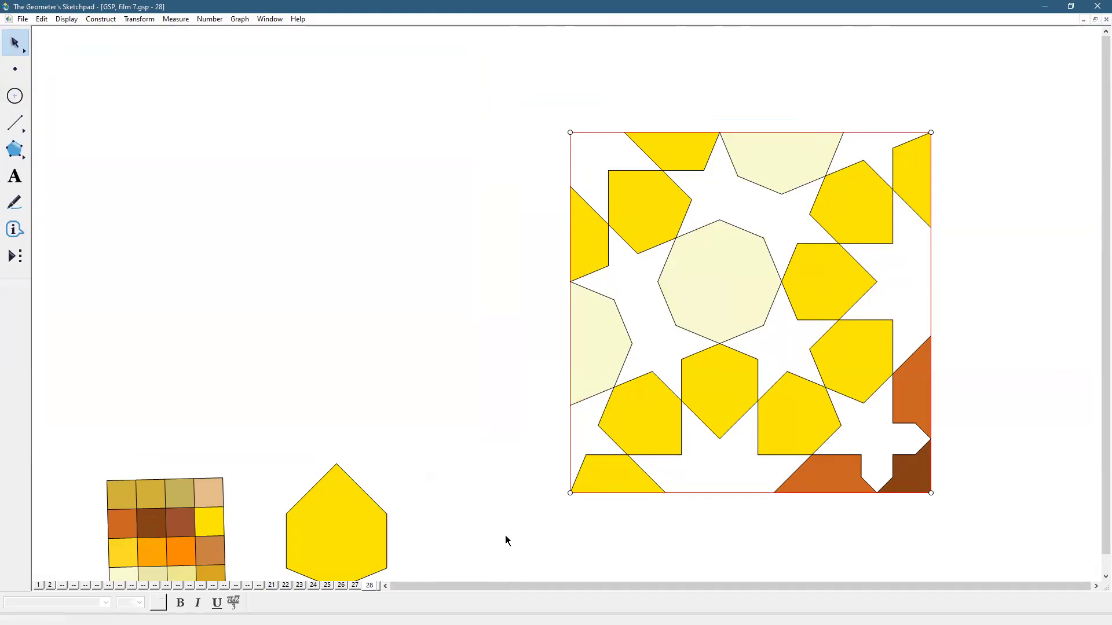
scroll(467, 454, "down", 2)
left_click_drag(438, 379, 231, 580)
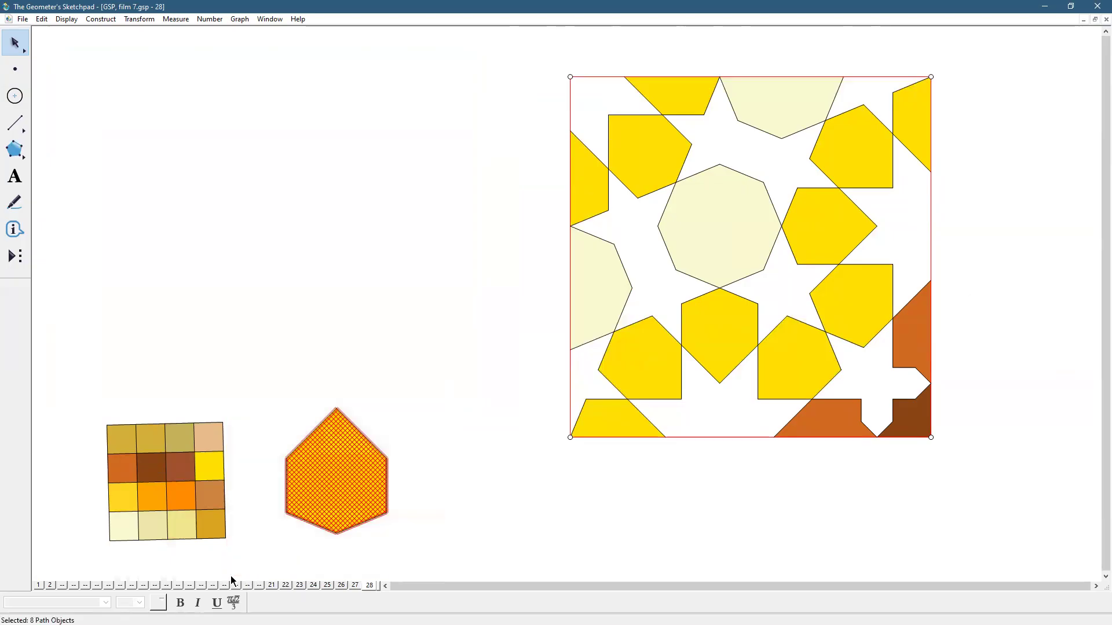
key("ctrl+h")
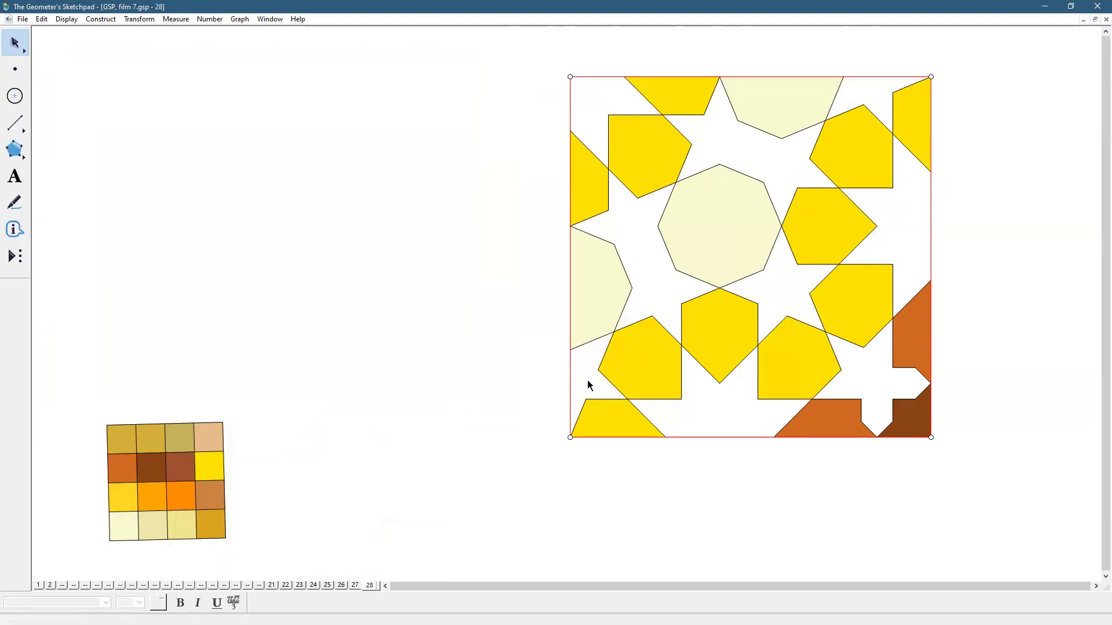
Step: Move the color palette to the page's upper-right corner and the pattern square to the lower-left area
left_click(658, 173)
mouse_move(659, 174)
left_mouse_down()
mouse_move(571, 228)
mouse_move(462, 246)
left_mouse_up()
left_click_drag(166, 450, 1005, 79)
left_click_drag(676, 315, 395, 325)
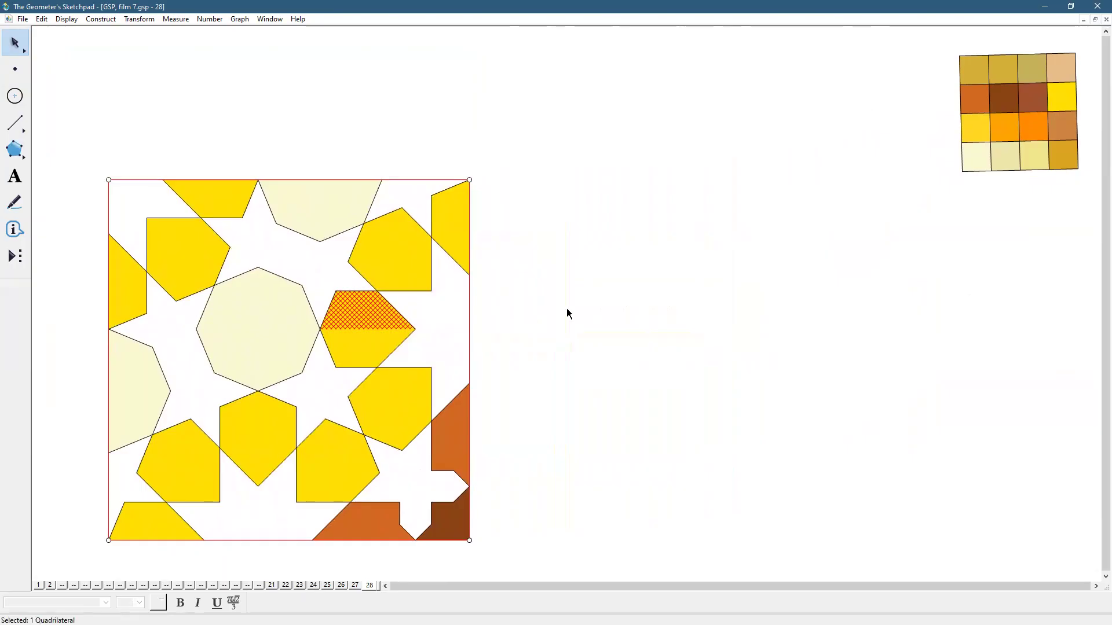
left_click(567, 313)
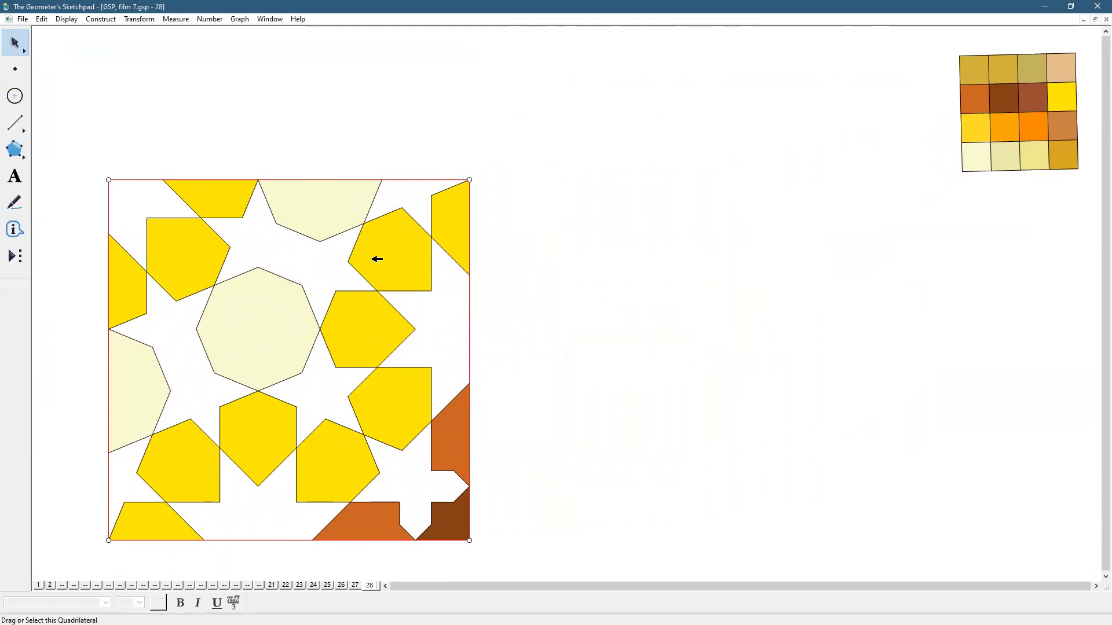
Step: Dilate the pattern square about its lower-left corner to about half its size
left_click(377, 259)
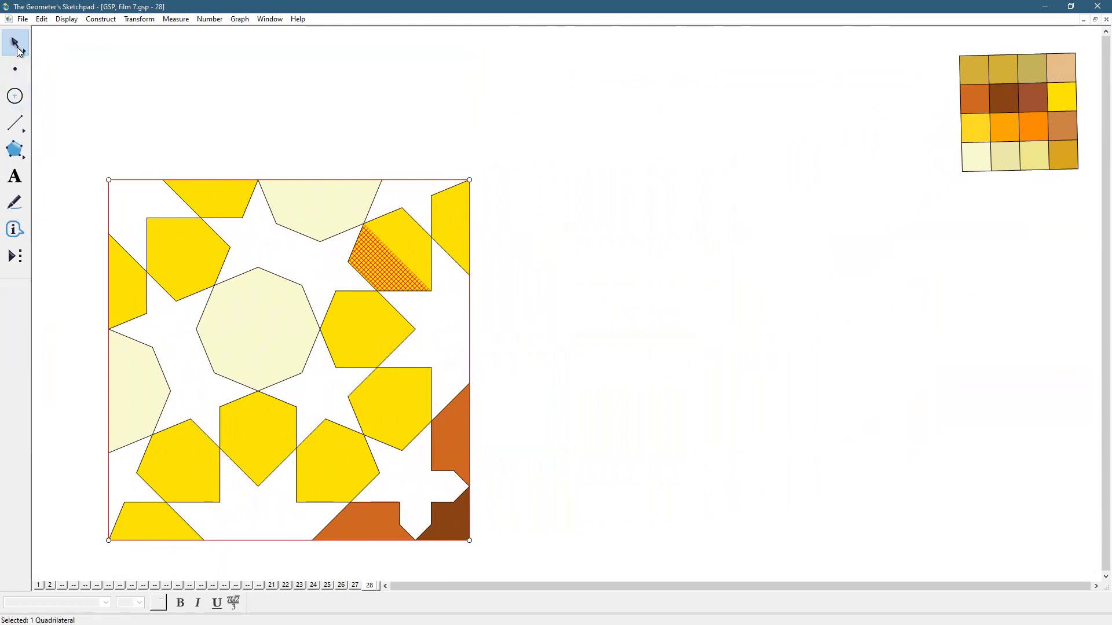
left_click_drag(15, 46, 99, 42)
left_click_drag(280, 323, 186, 421)
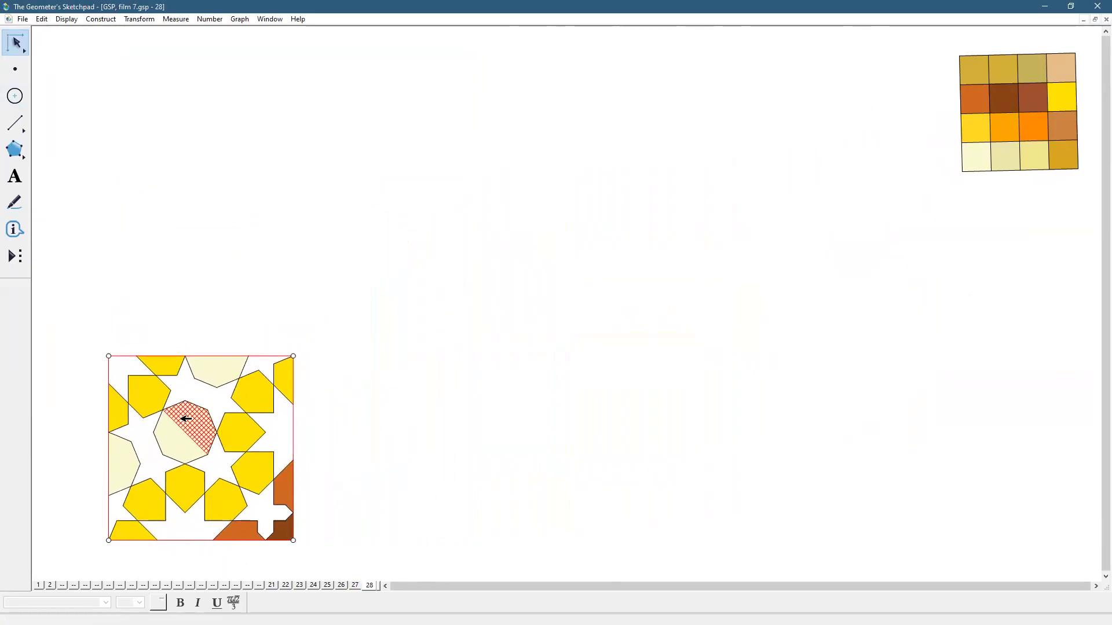
left_click(423, 461)
Step: Mark the square's right edge as the mirror and reflect the whole pattern across it
left_click(293, 436)
left_click(293, 436)
mouse_move(93, 342)
left_mouse_down()
mouse_move(90, 427)
mouse_move(238, 550)
mouse_move(291, 559)
left_mouse_up()
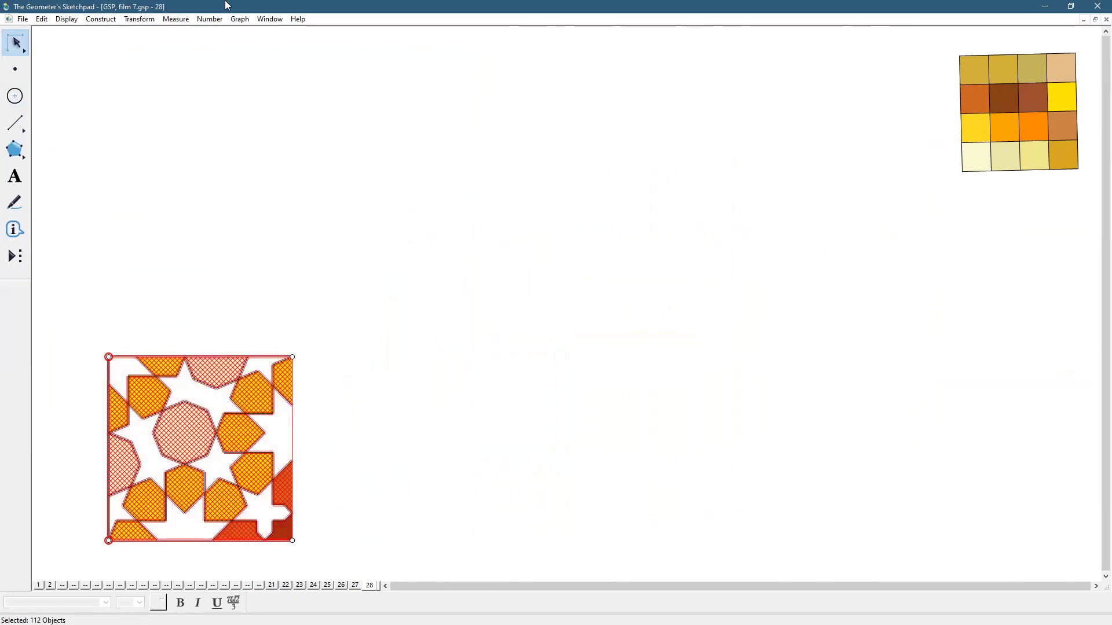
key("alt+t")
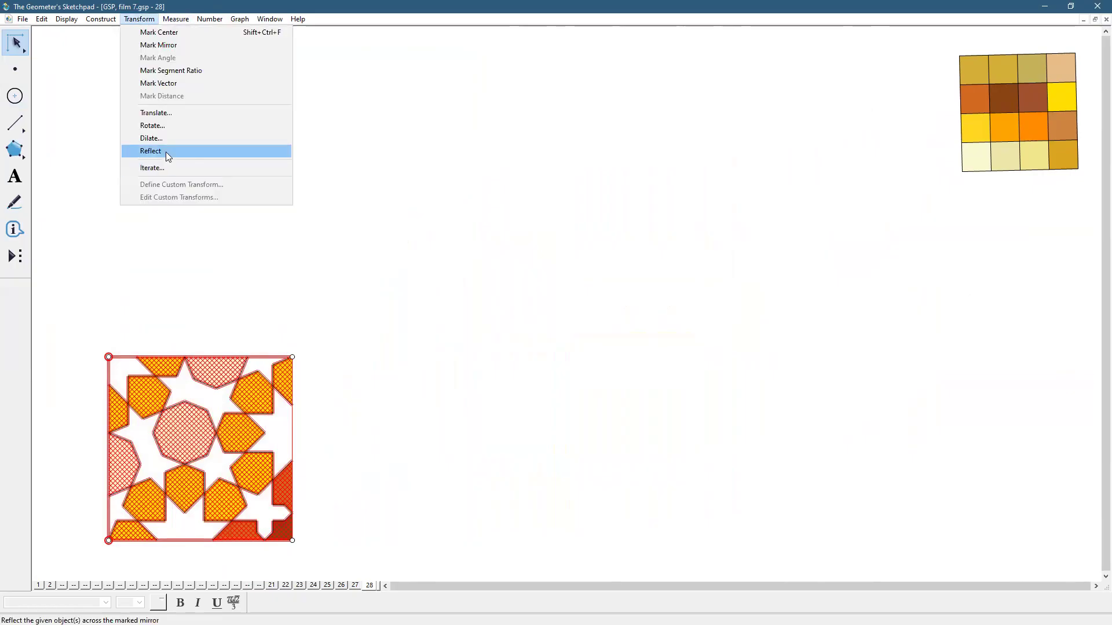
left_click(165, 152)
left_click(566, 380)
Step: Mark the top edge as the mirror and reflect the doubled pattern upward across it
left_click(386, 357)
mouse_move(90, 366)
left_mouse_down()
mouse_move(427, 524)
mouse_move(549, 556)
mouse_move(543, 566)
left_mouse_up()
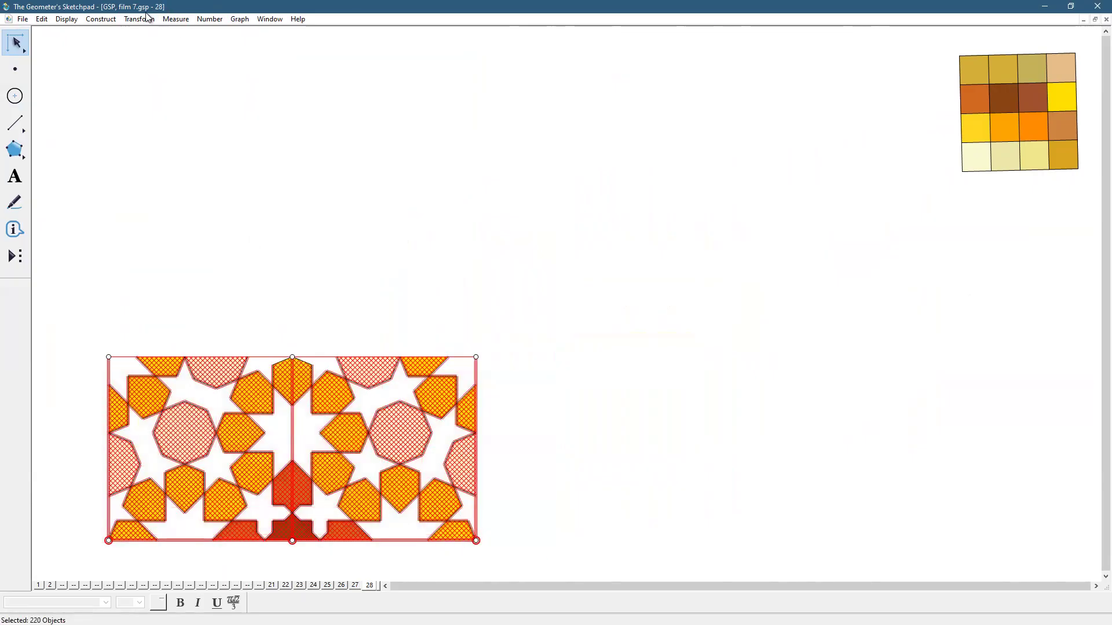
left_click(147, 18)
left_click(162, 151)
left_click(604, 282)
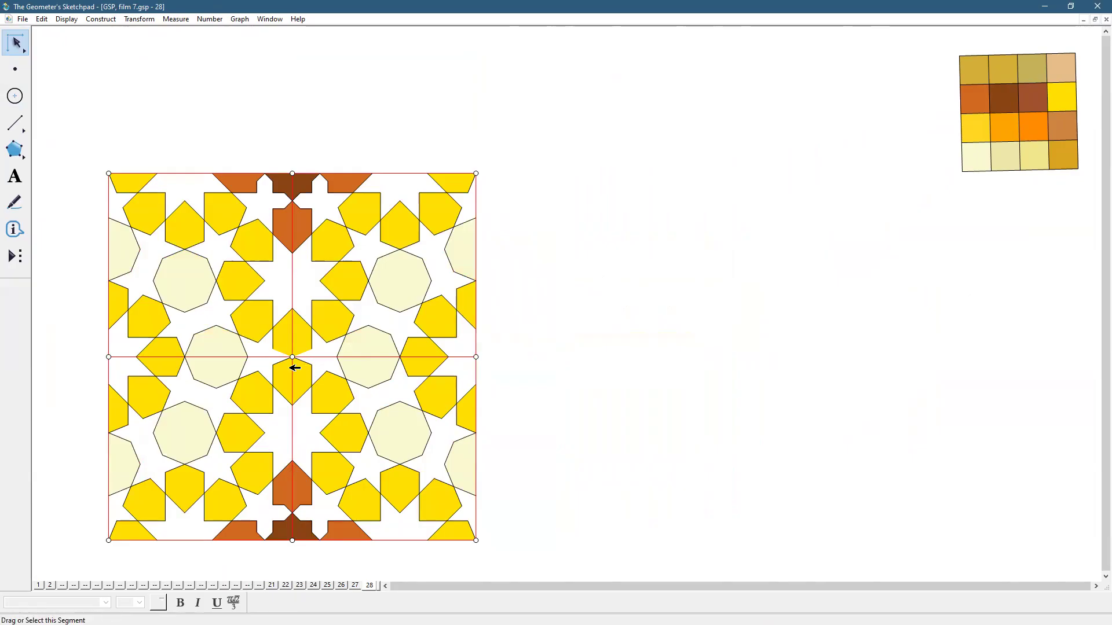
Step: Reflect the outline edge of the petal at the pattern's center across the horizontal midline
left_click(289, 360)
left_click(141, 20)
left_click(150, 151)
Step: Hide the four red midline segments that meet at the pattern's center
left_click(293, 295)
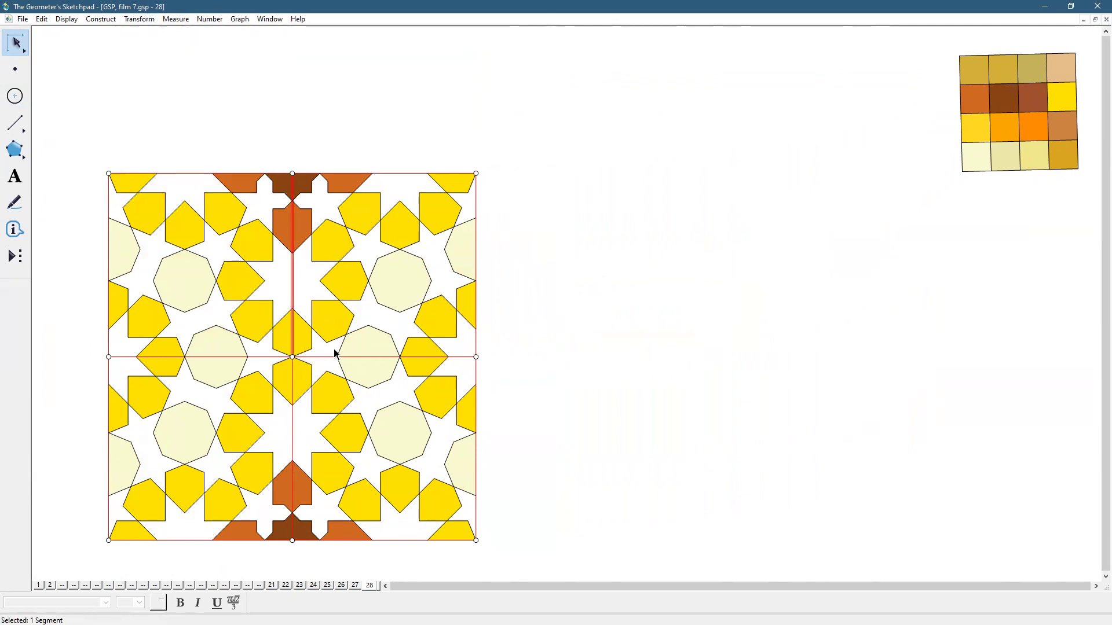
left_click(335, 356)
left_click(294, 423)
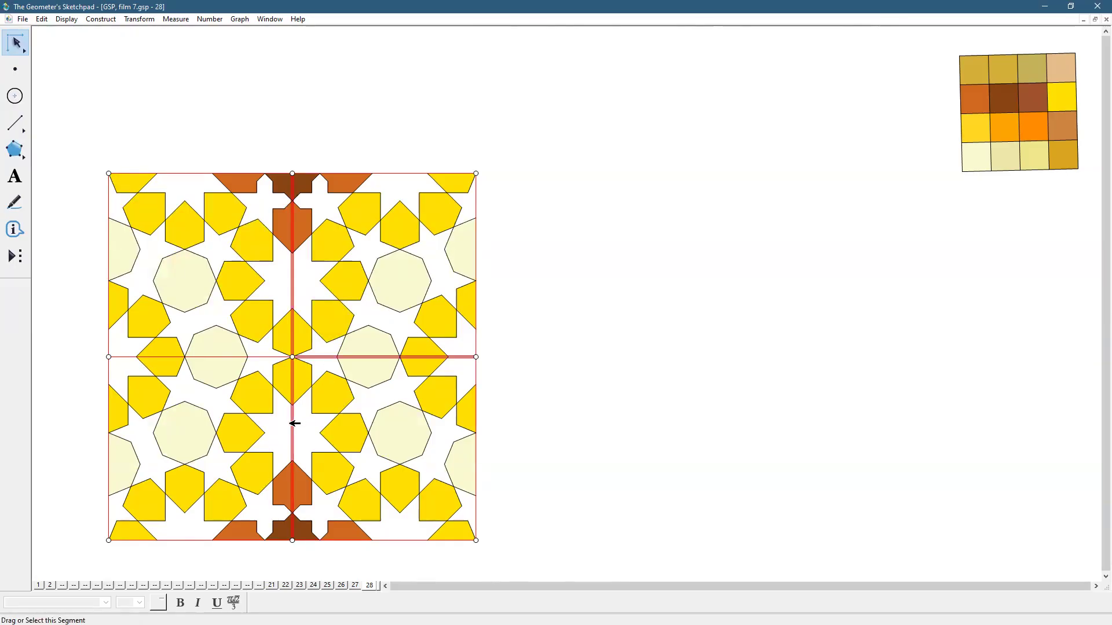
left_click(260, 357)
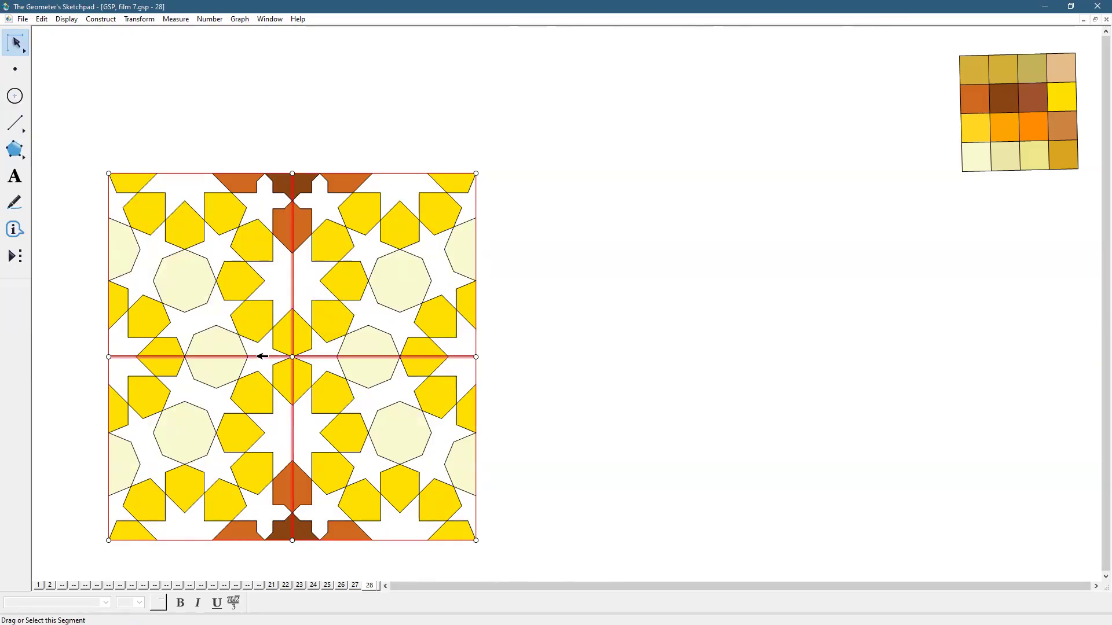
left_click(65, 19)
left_click(85, 86)
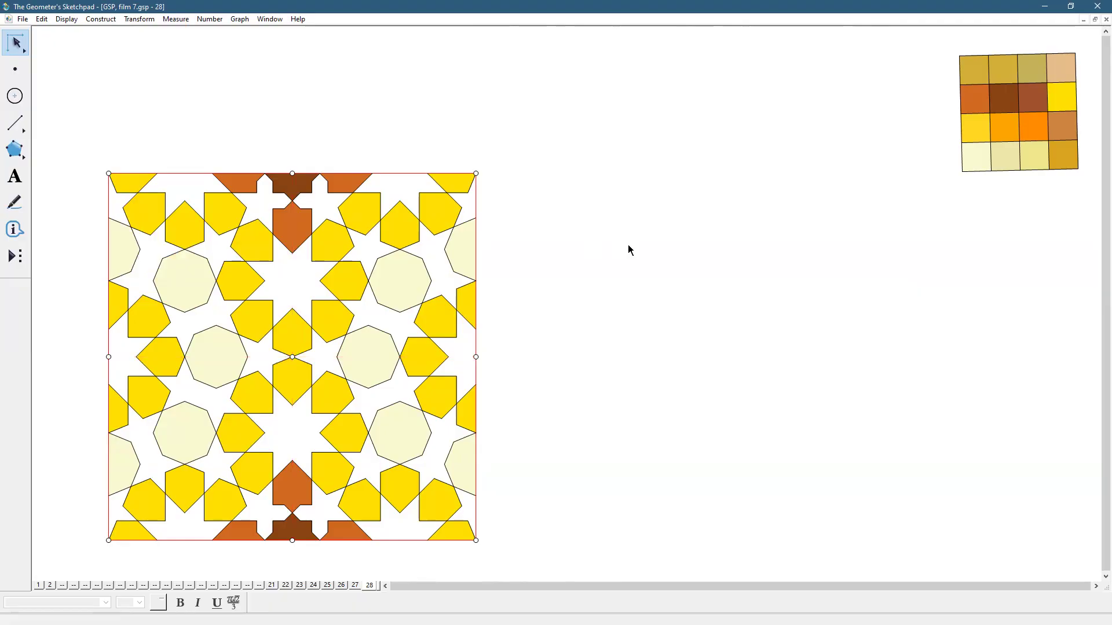
Step: Mark the pattern's right edge as the mirror and hide the two segments that form it
left_click(477, 247)
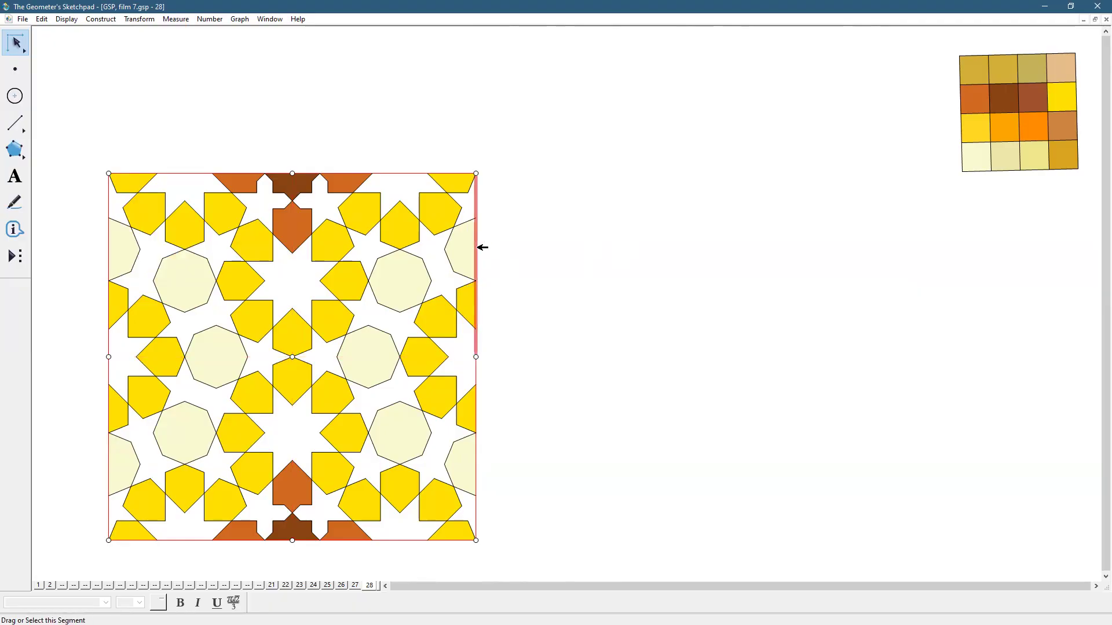
left_click(478, 409, "shift")
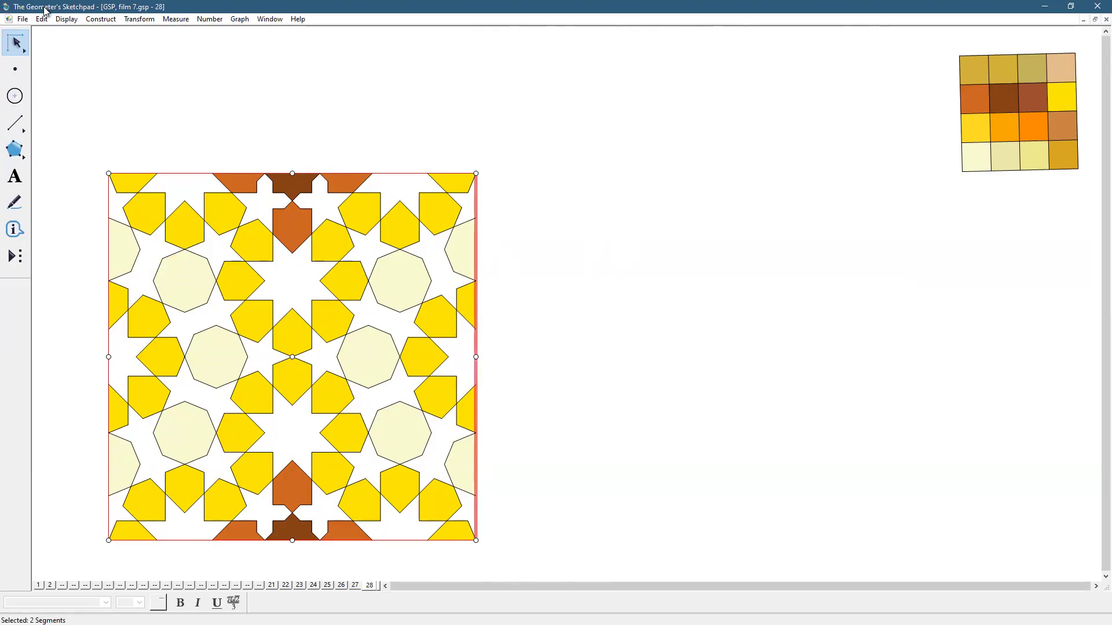
key("Escape")
left_click(72, 23)
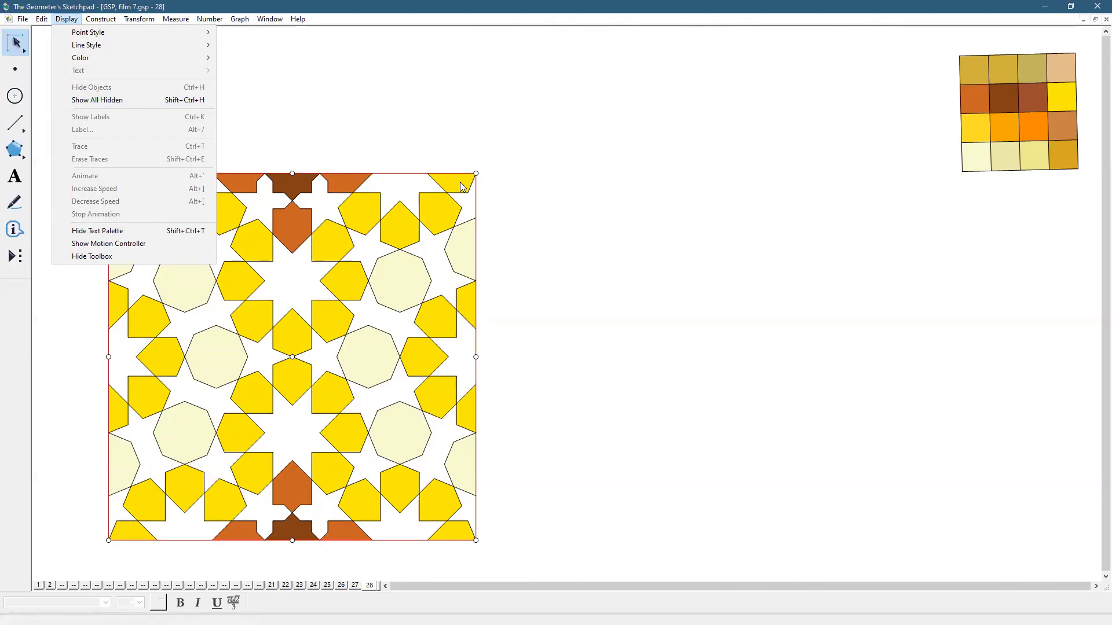
left_click(499, 176)
left_click(477, 206)
left_click(476, 375)
left_click(68, 20)
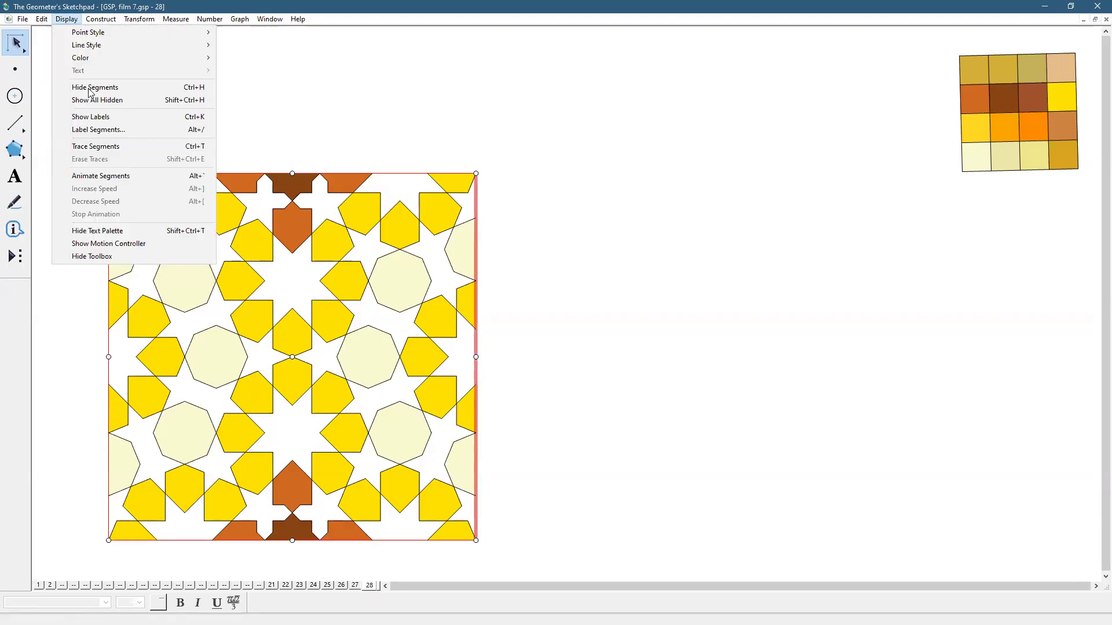
left_click(88, 88)
Step: Reflect the whole square pattern across its right edge
left_click_drag(84, 124, 475, 583)
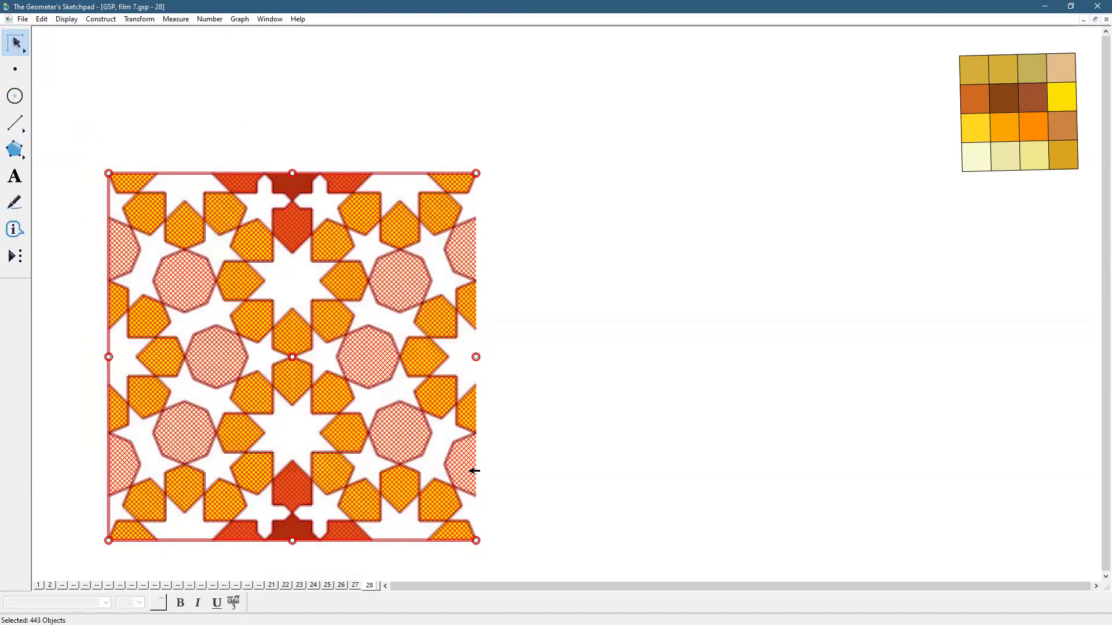
left_click(150, 21)
left_click(183, 151)
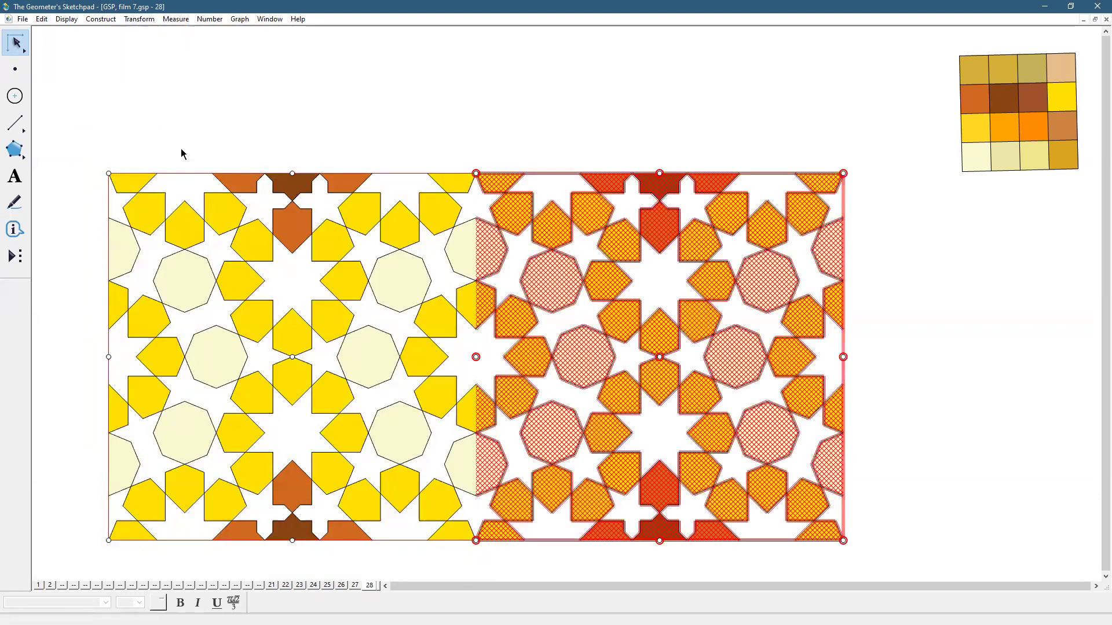
left_click(890, 346)
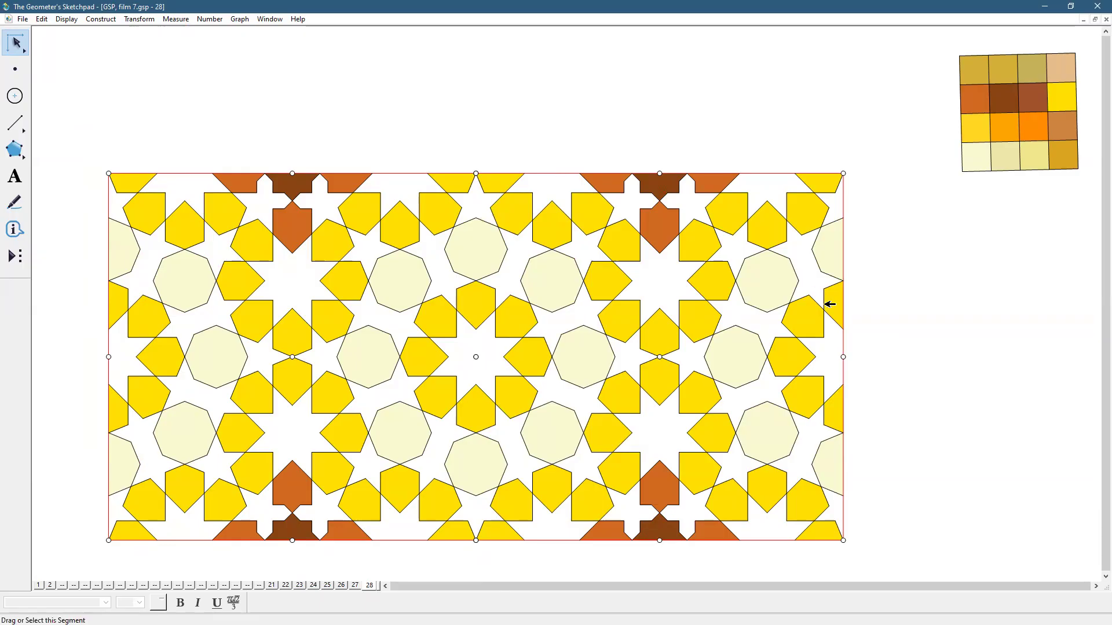
Step: Construct a filled quadrilateral through the four outer corners of the doubled pattern
scroll(963, 344, "down", 1)
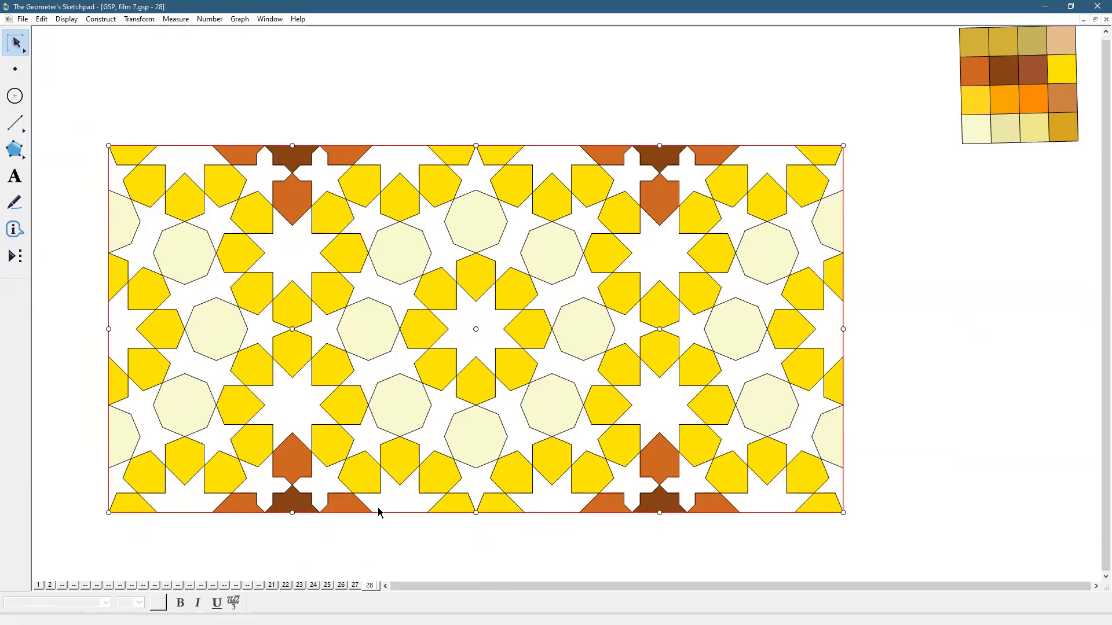
left_click(15, 150)
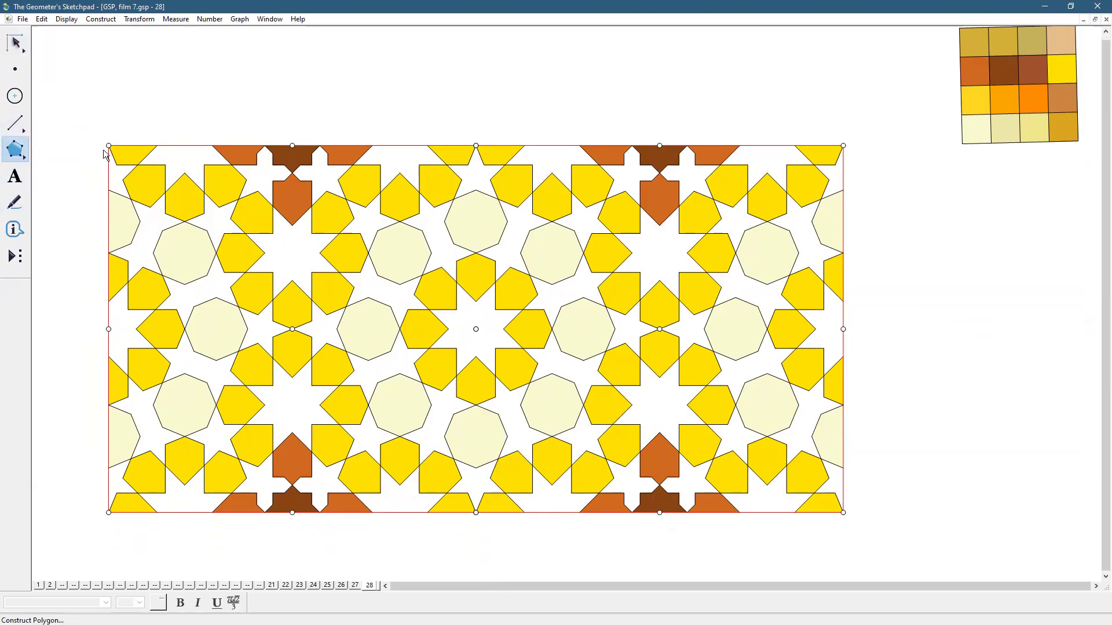
left_click(109, 512)
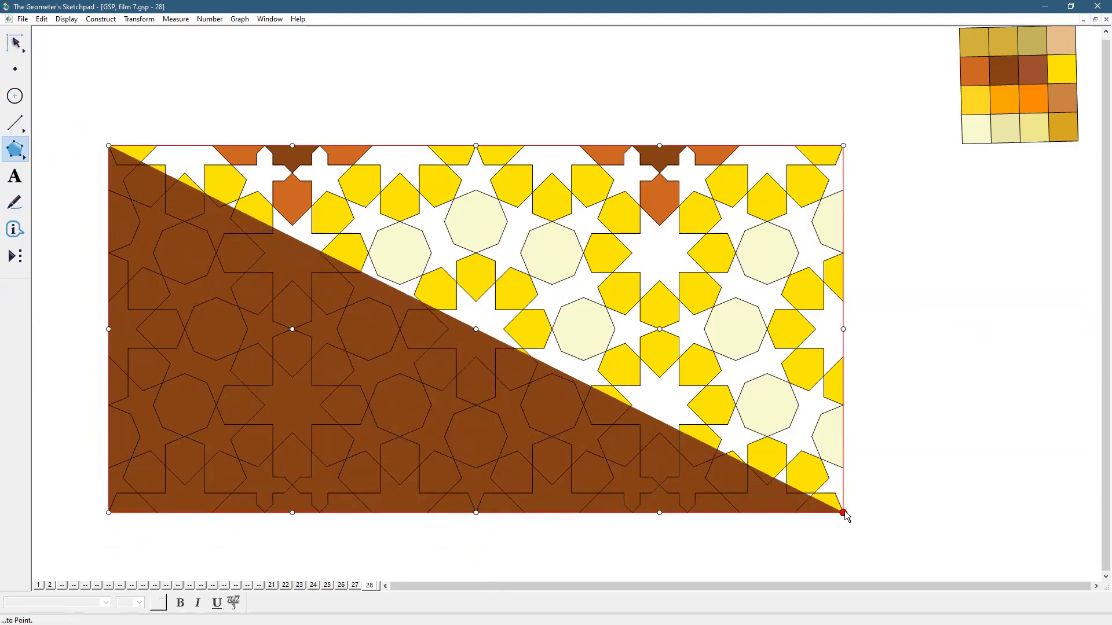
left_click(843, 146)
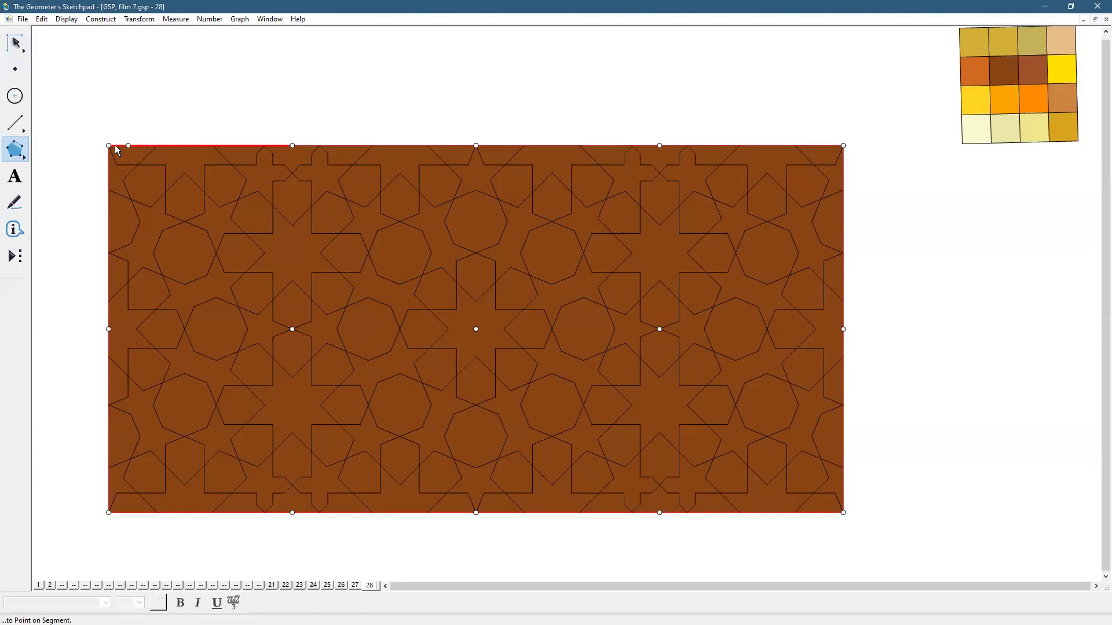
left_click(24, 45)
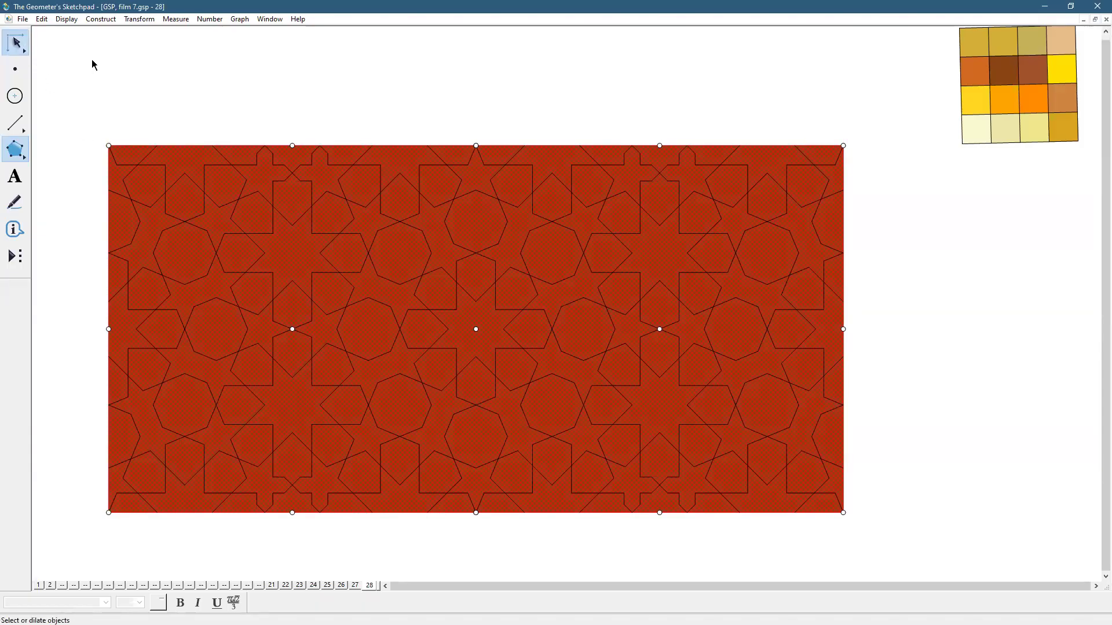
Step: Send the brown background quadrilateral to the back, behind all the pattern shapes
left_click(896, 310)
left_click(813, 241)
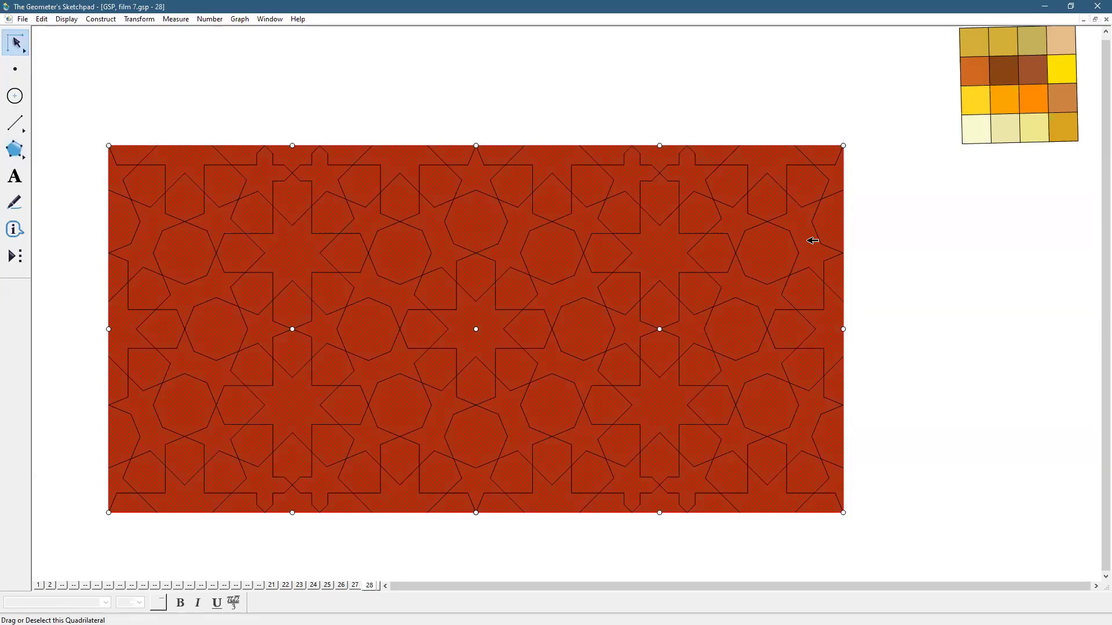
right_click(808, 241)
left_click(1075, 307)
right_click(817, 357)
left_click(845, 426)
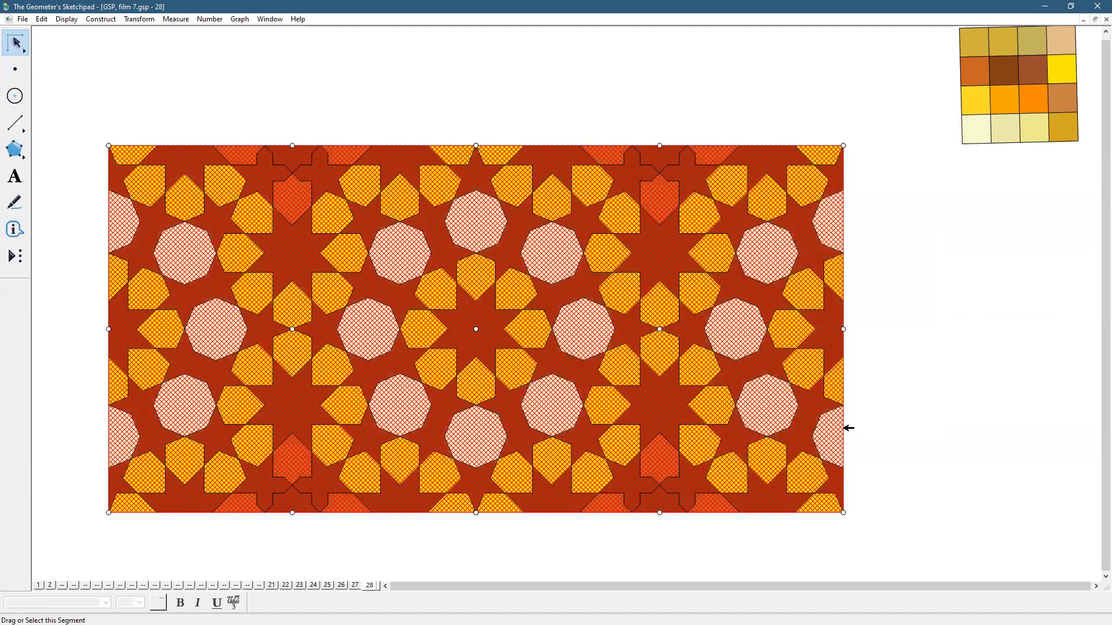
left_click(911, 392)
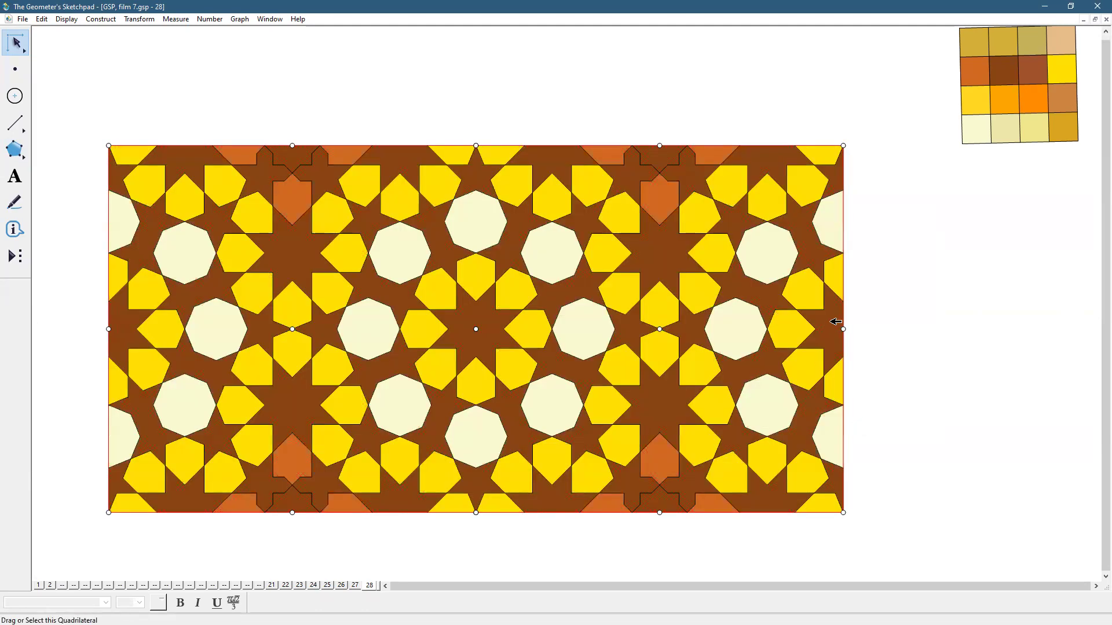
Step: Recolor the background quadrilateral with the khaki shade of the palette's third swatch in the first row
left_click(835, 321)
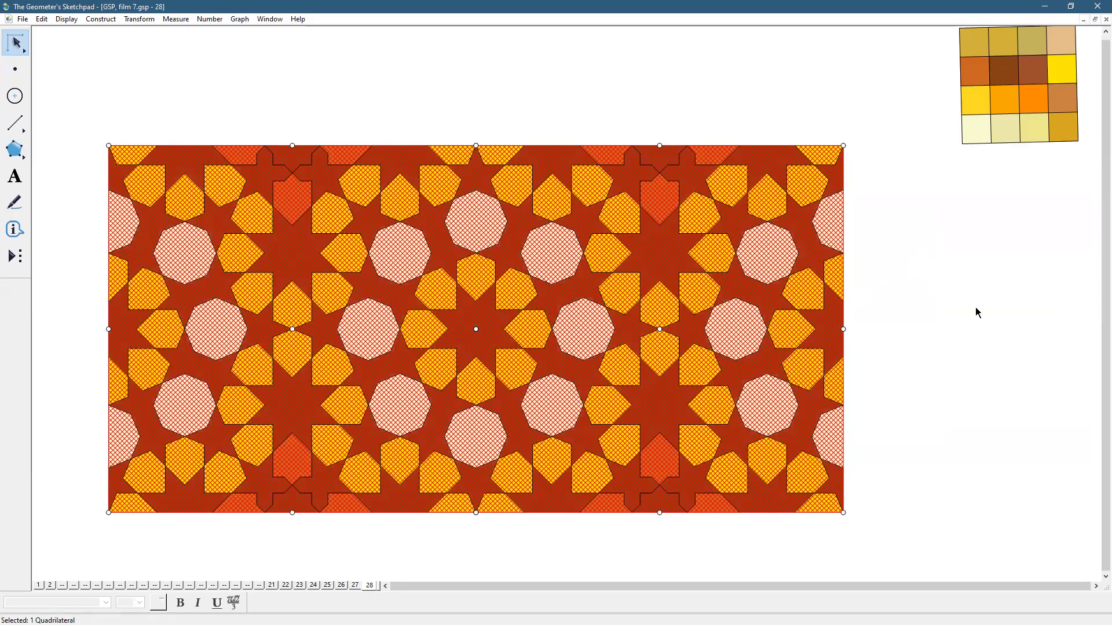
left_click(1034, 44)
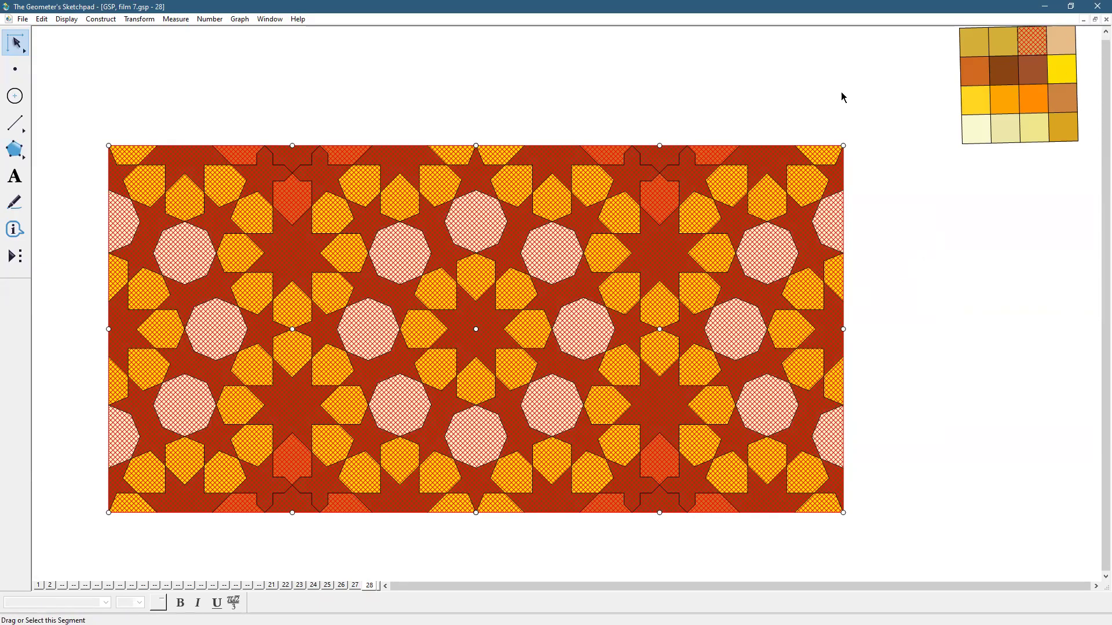
left_click(56, 22)
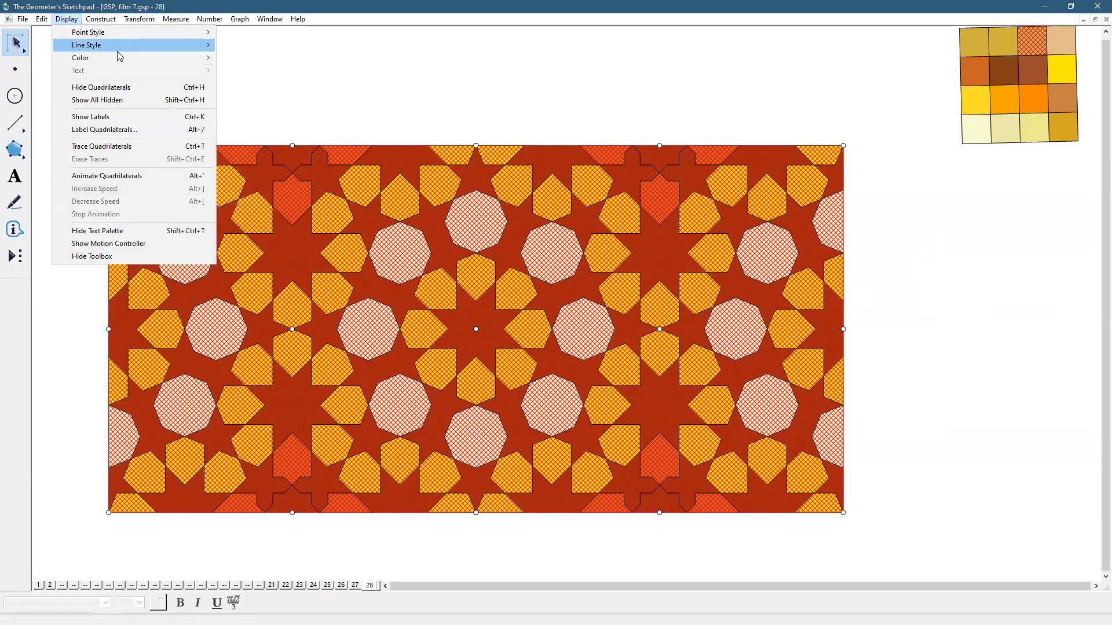
mouse_move(196, 58)
left_click(247, 216)
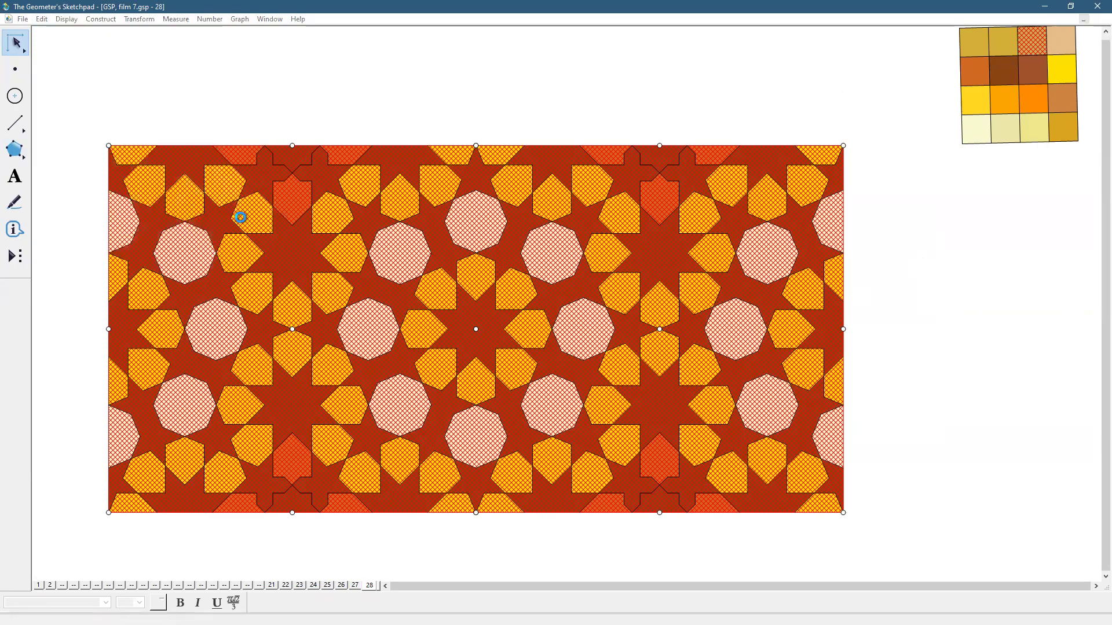
left_click(553, 427)
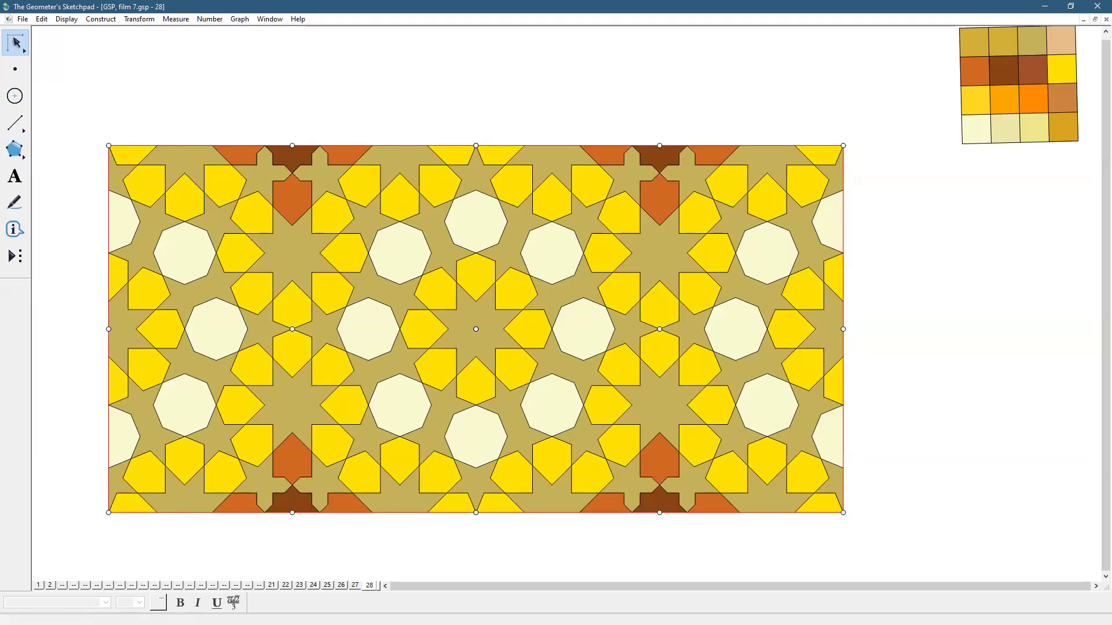
Step: Dilate the pattern about its upper-left corner to about three quarters of its size
scroll(1095, 578, "down", 3)
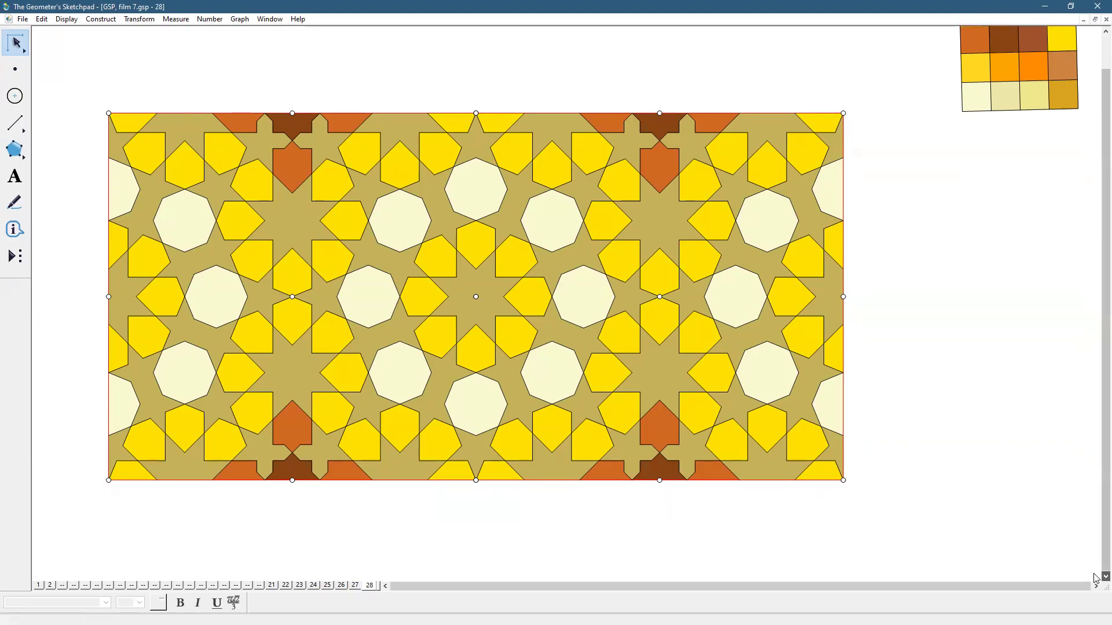
scroll(1095, 579, "down", 2)
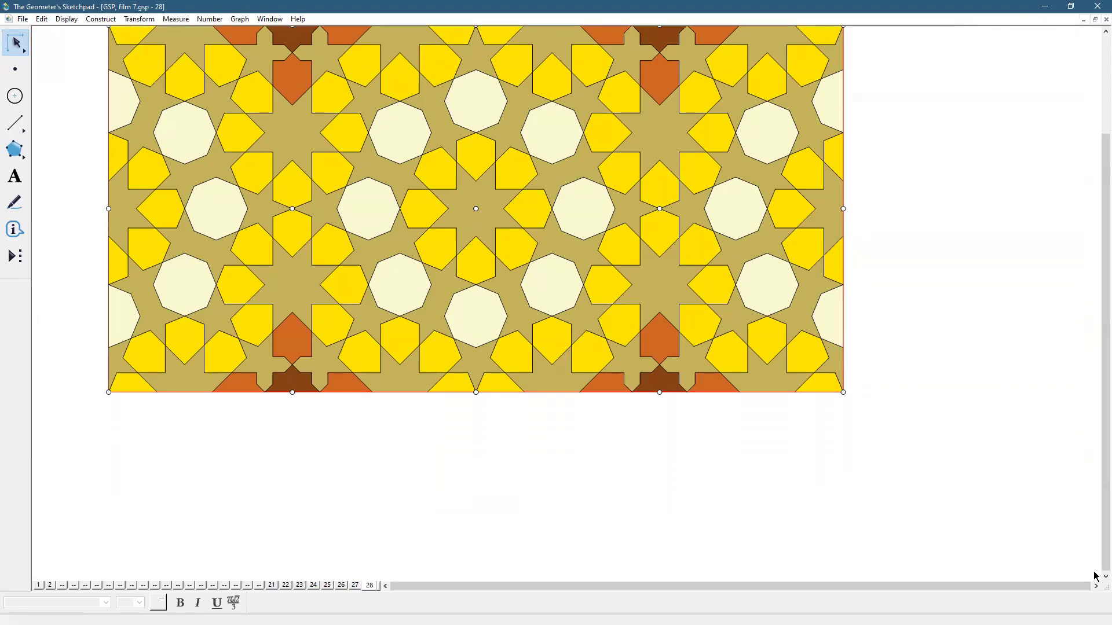
scroll(1095, 576, "up", 1)
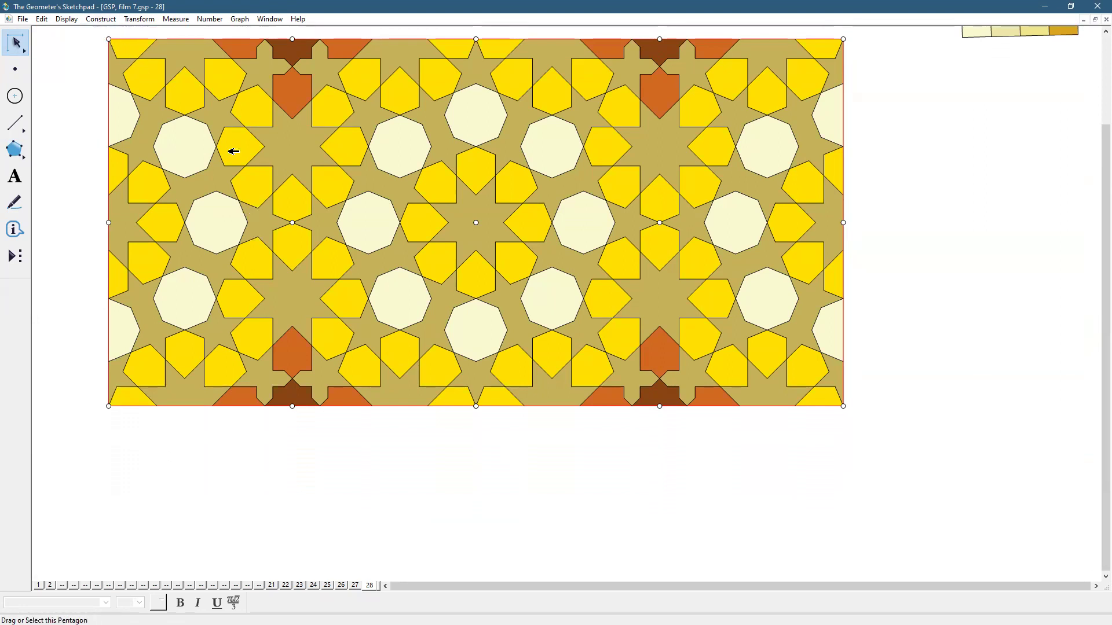
left_click_drag(559, 308, 468, 193)
left_click(826, 263)
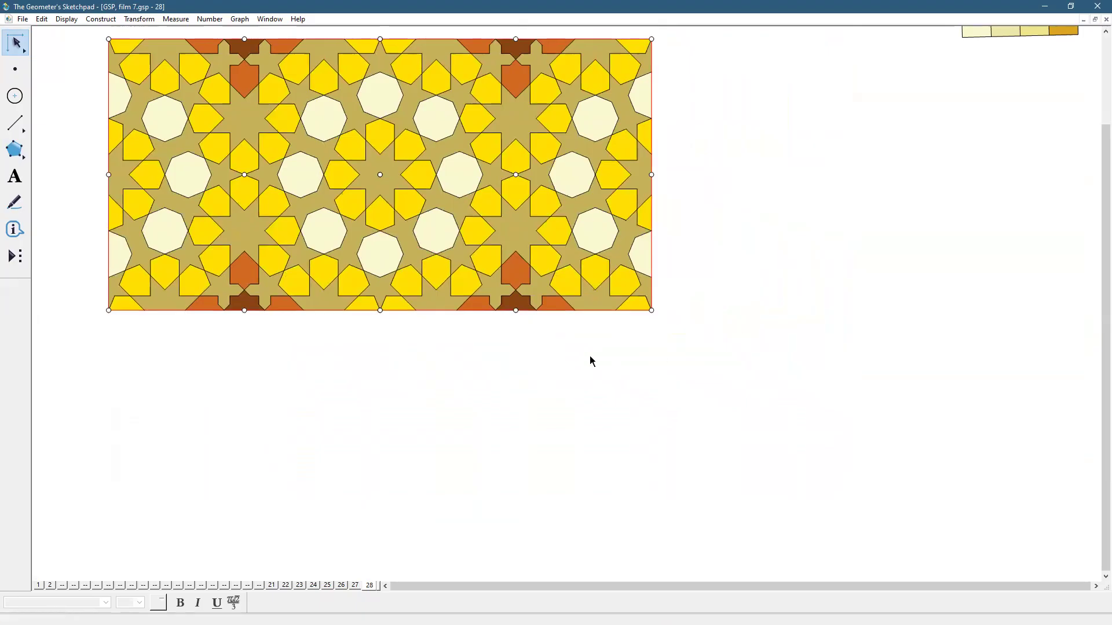
Step: Mark the pattern's bottom edge as the mirror and hide the four segments that form it
left_click(355, 311)
left_click(400, 311)
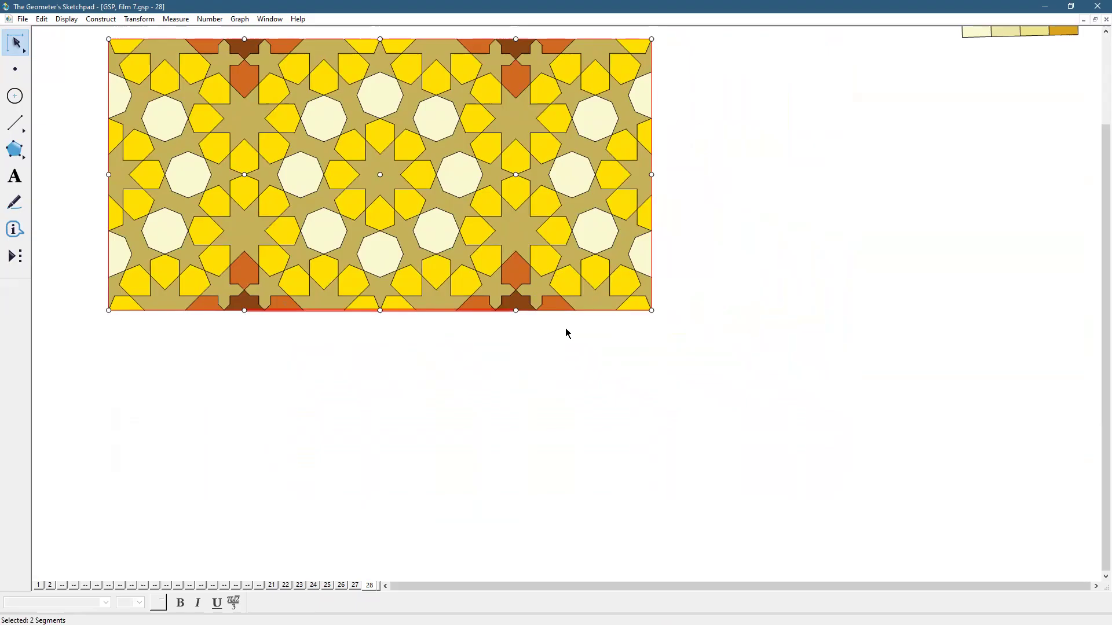
left_click(603, 311)
left_click(170, 311)
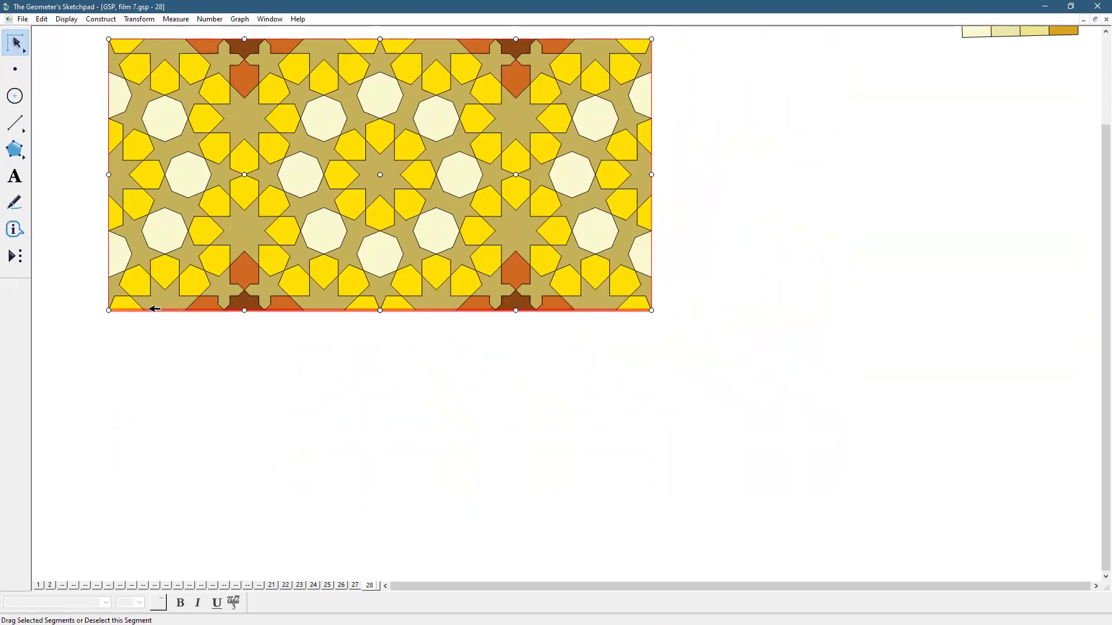
left_click(67, 19)
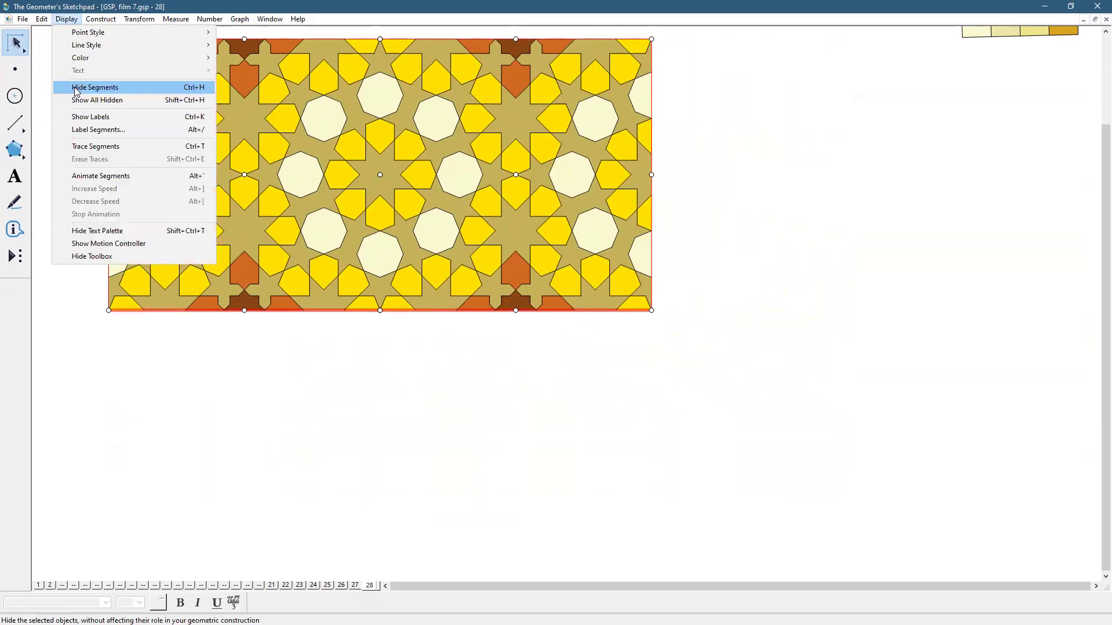
left_click(75, 92)
Step: Reflect the entire pattern, including its background, downward across the bottom edge
left_click_drag(96, 32, 718, 198)
left_click_drag(696, 318, 691, 327)
left_click(139, 19)
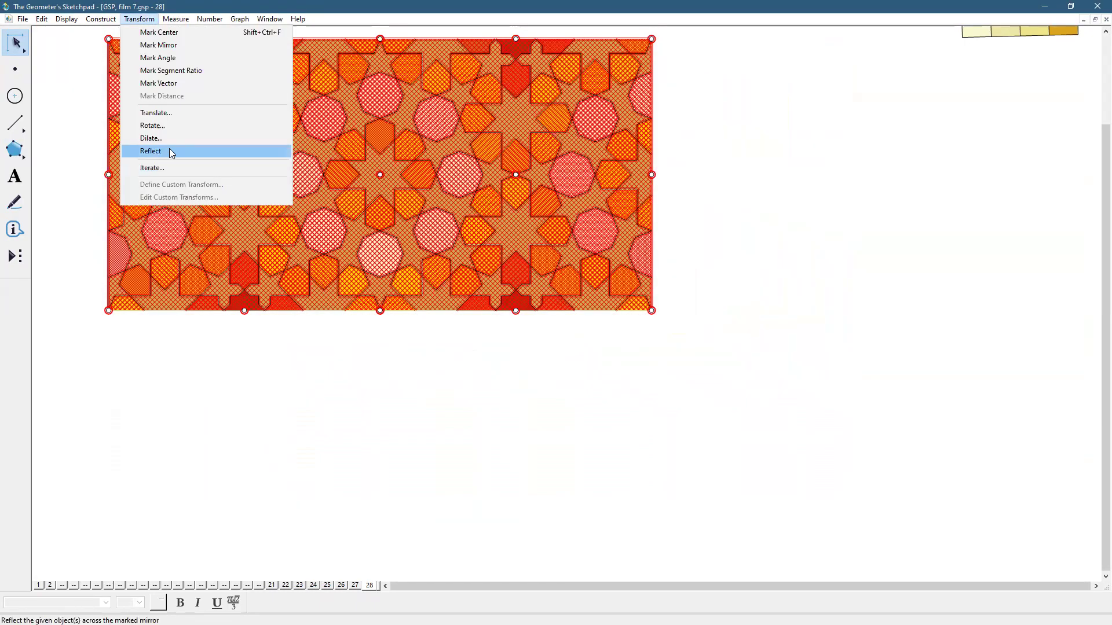
left_click(172, 152)
left_click(691, 320)
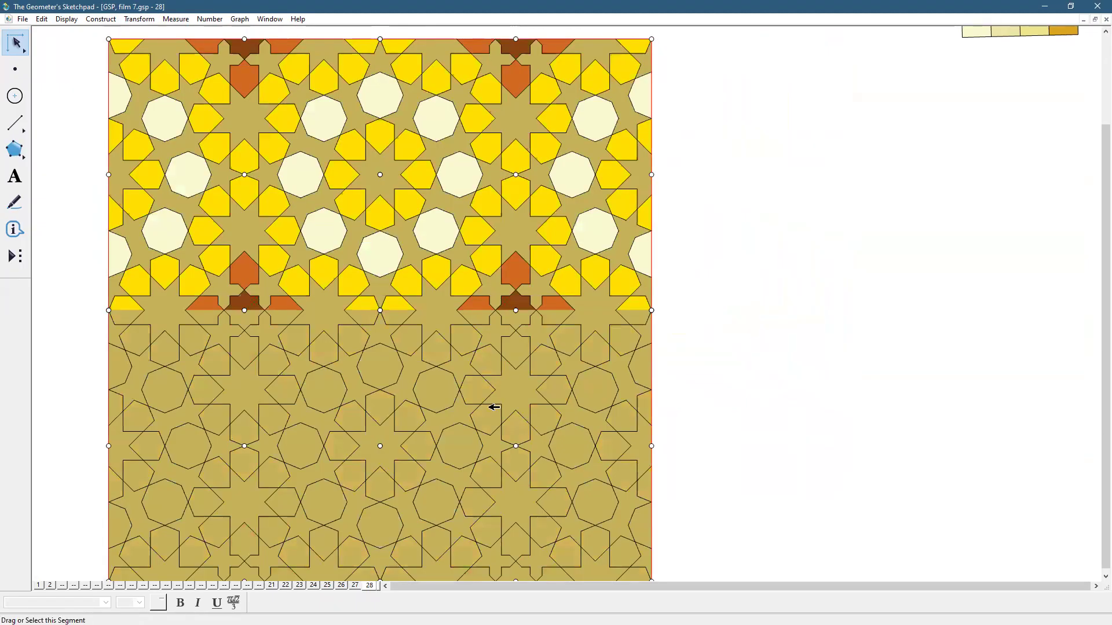
Step: Send the reflected lower background quadrilateral behind the pattern's colored tiles
left_click(524, 386)
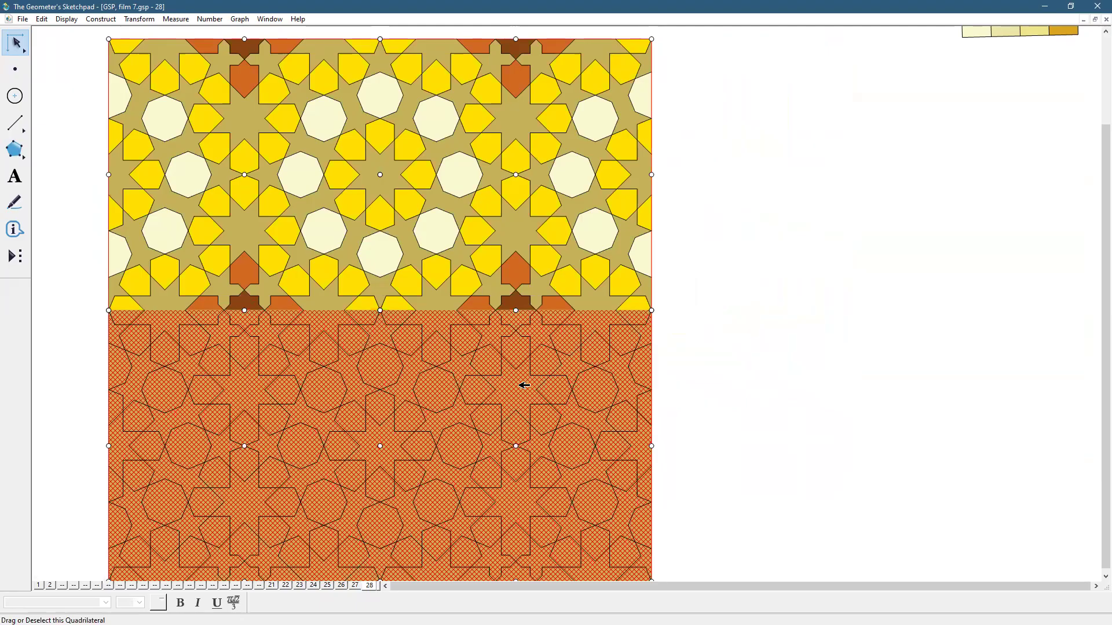
right_click(524, 385)
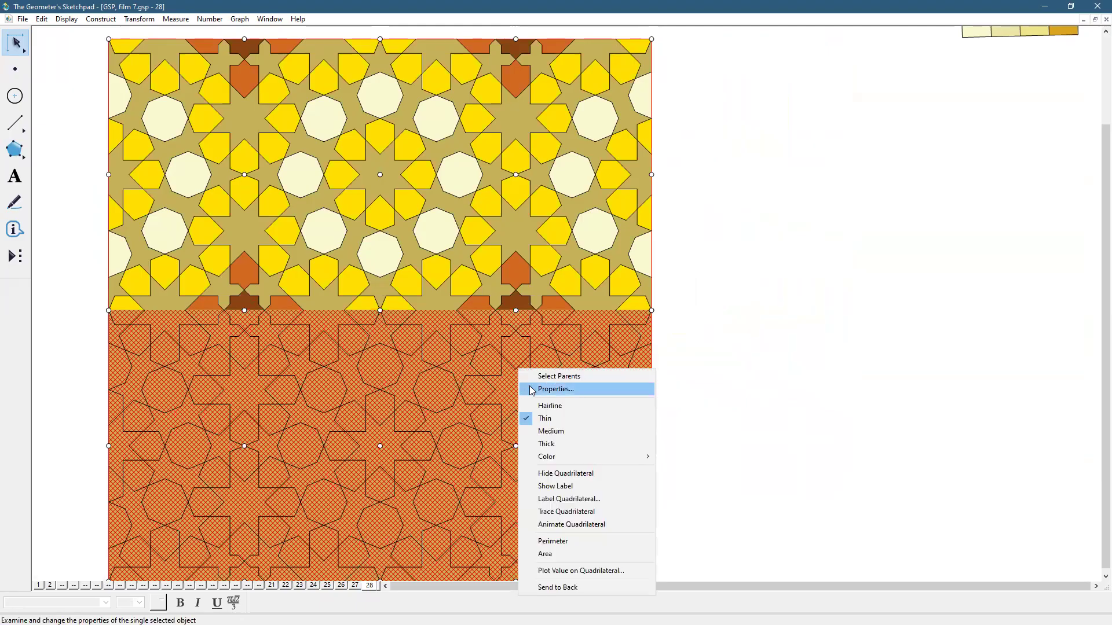
left_click(576, 587)
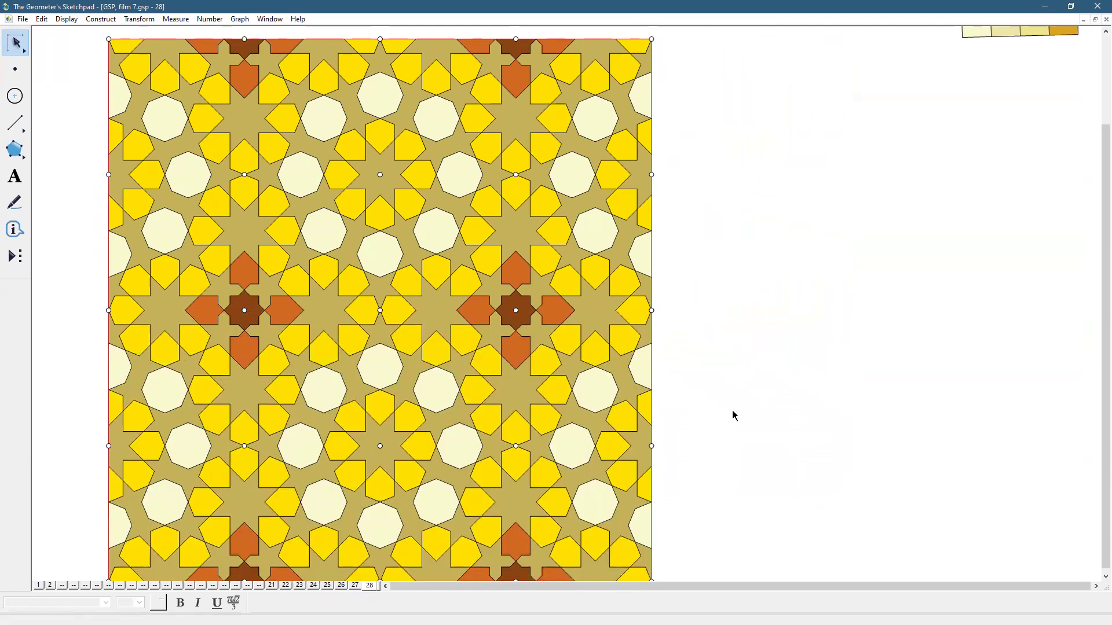
Step: Select all points of the tiled pattern at once and hide them
scroll(733, 414, "down", 1)
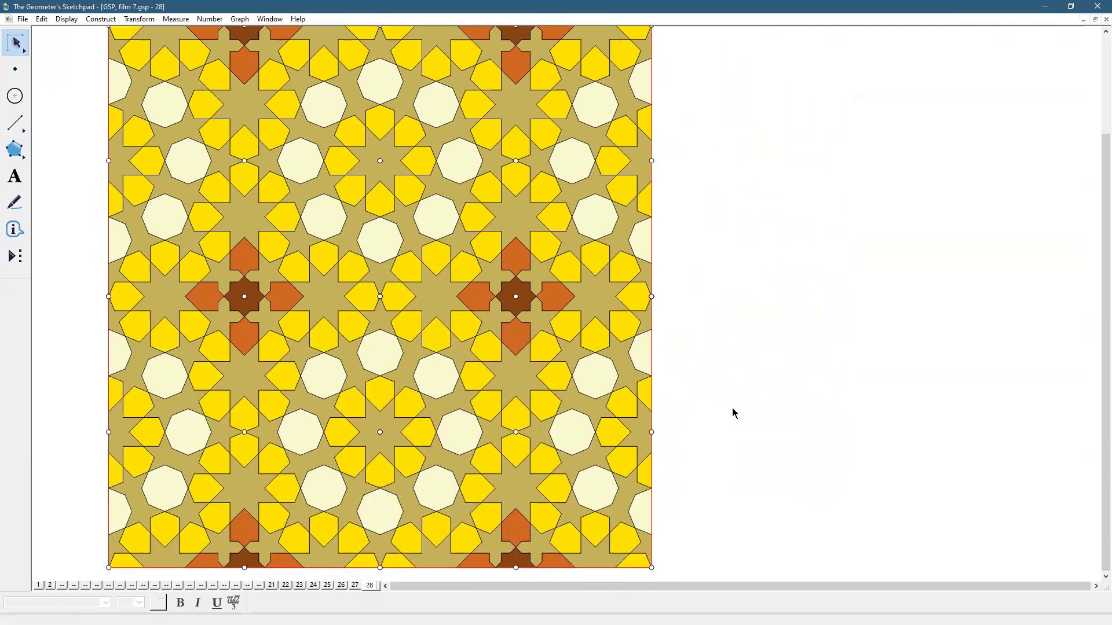
left_click(15, 69)
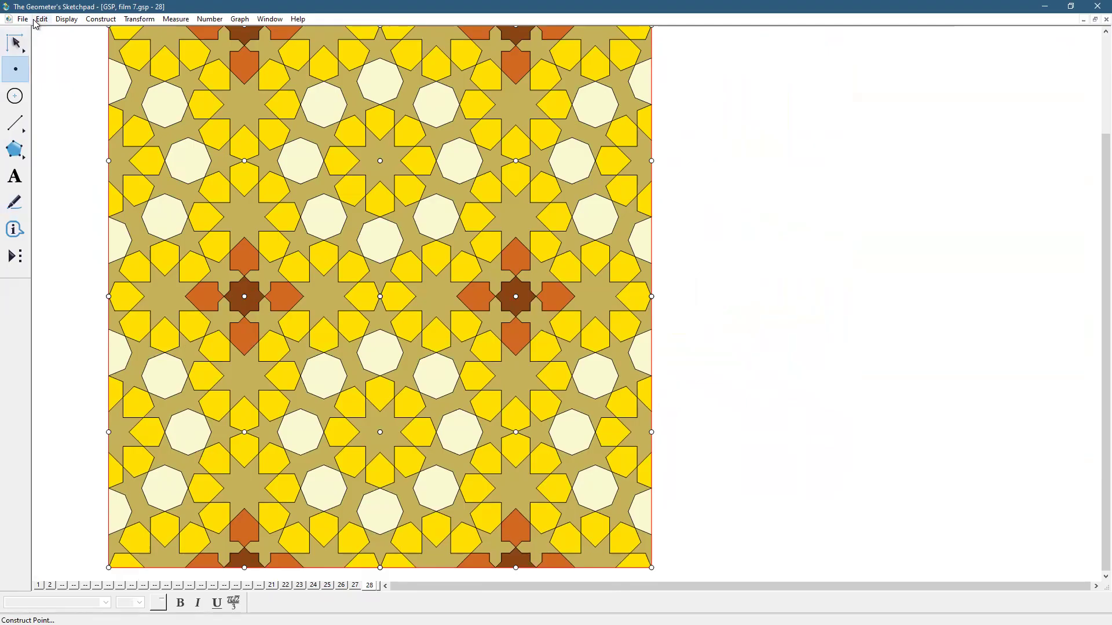
left_click(39, 19)
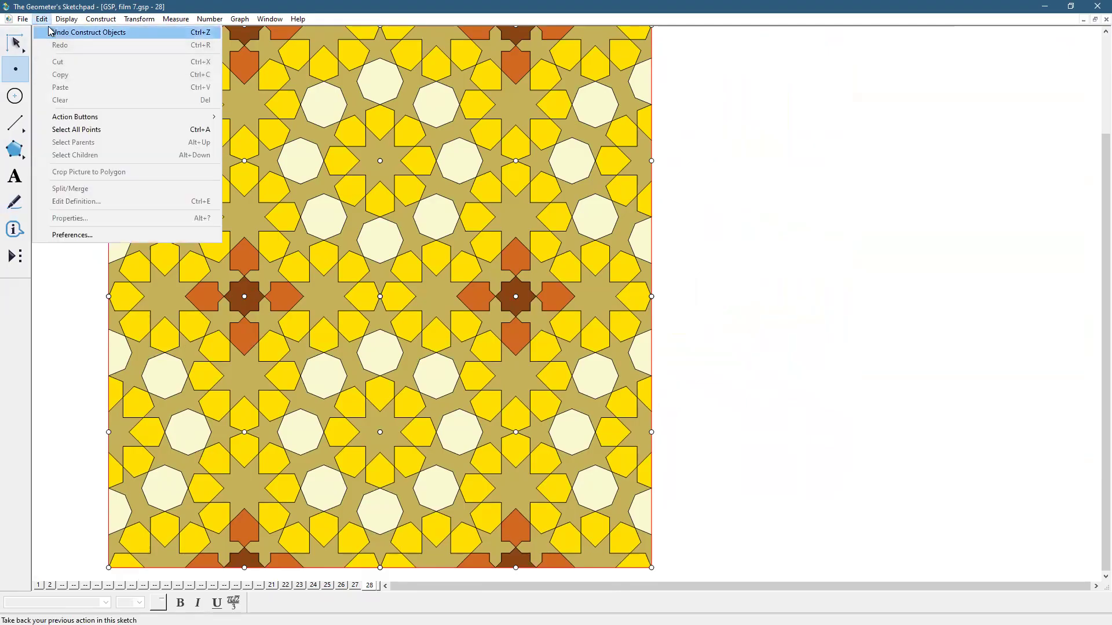
left_click(74, 129)
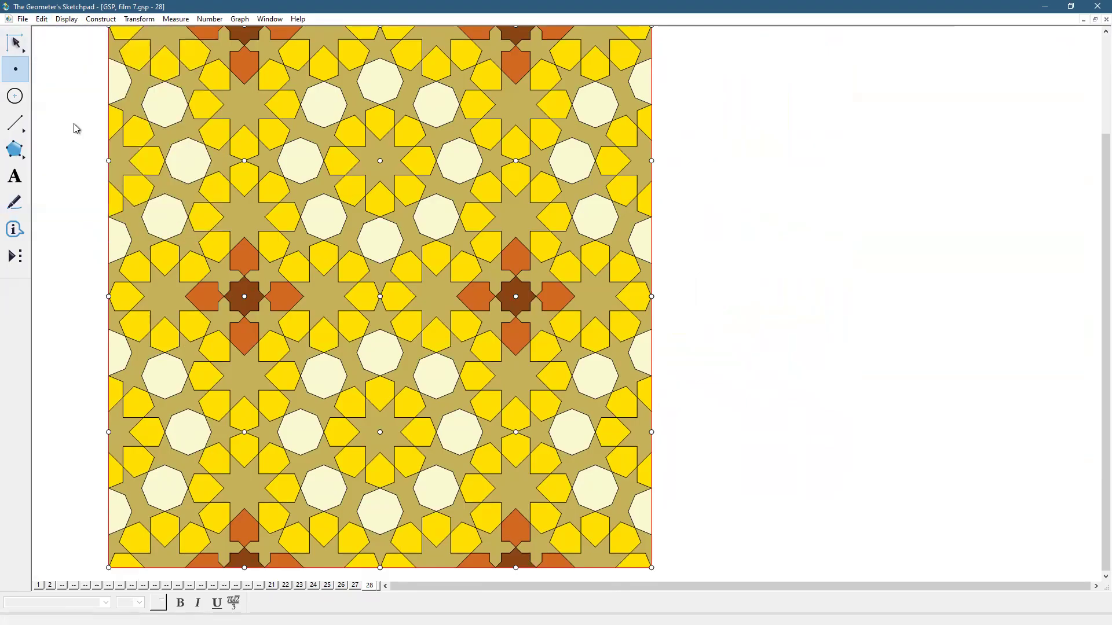
left_click(62, 21)
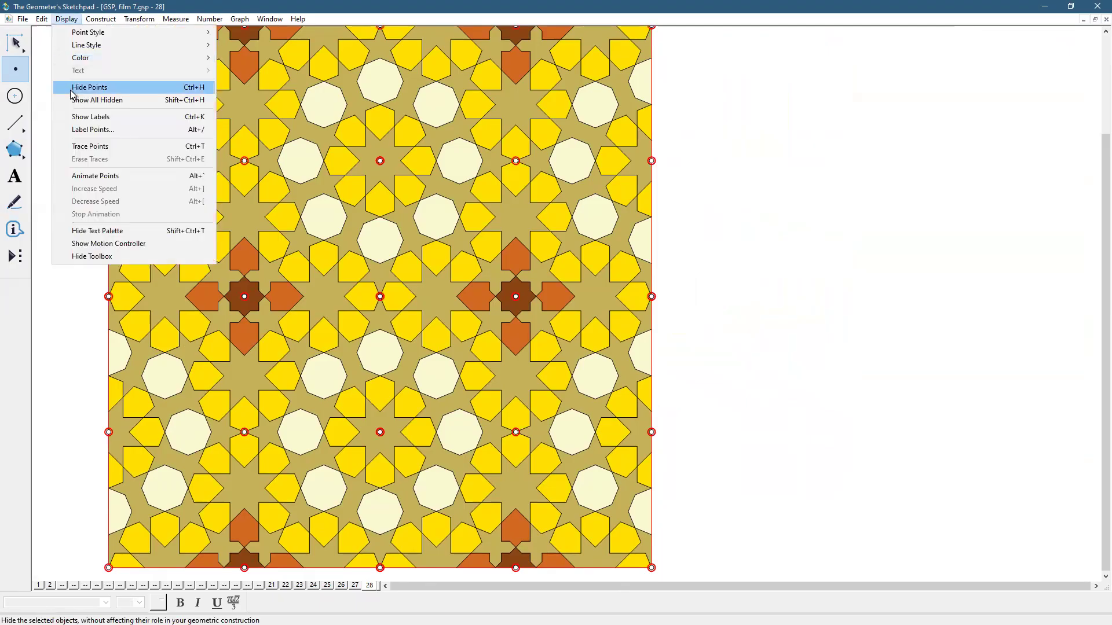
left_click(73, 88)
key("Escape")
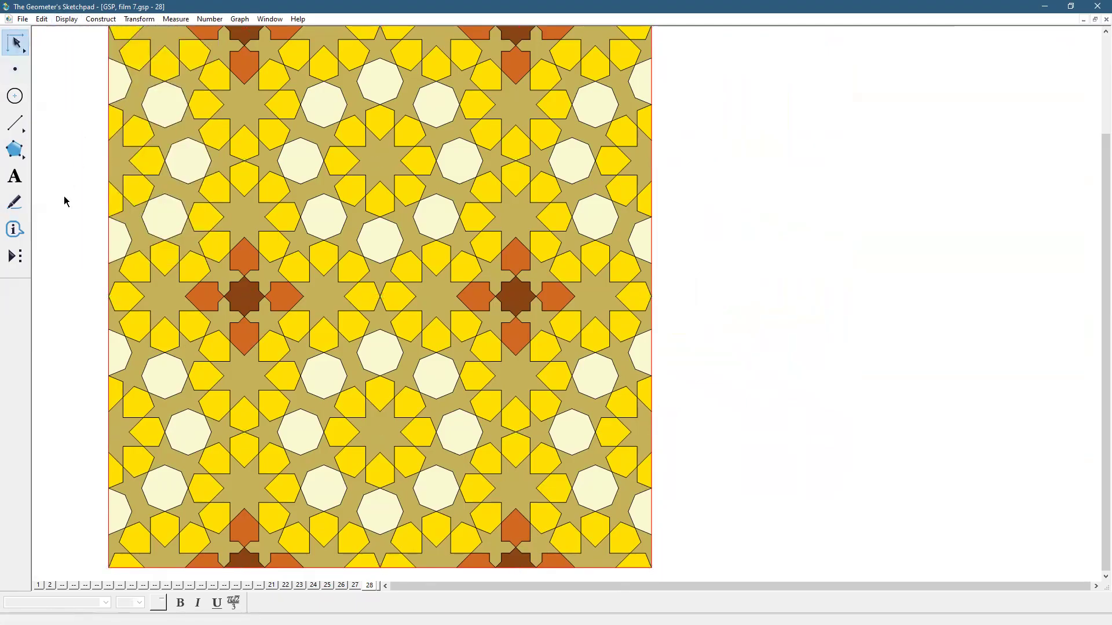
Step: Select all segments of the tiled pattern, including its outer border, and color them black
left_click(16, 124)
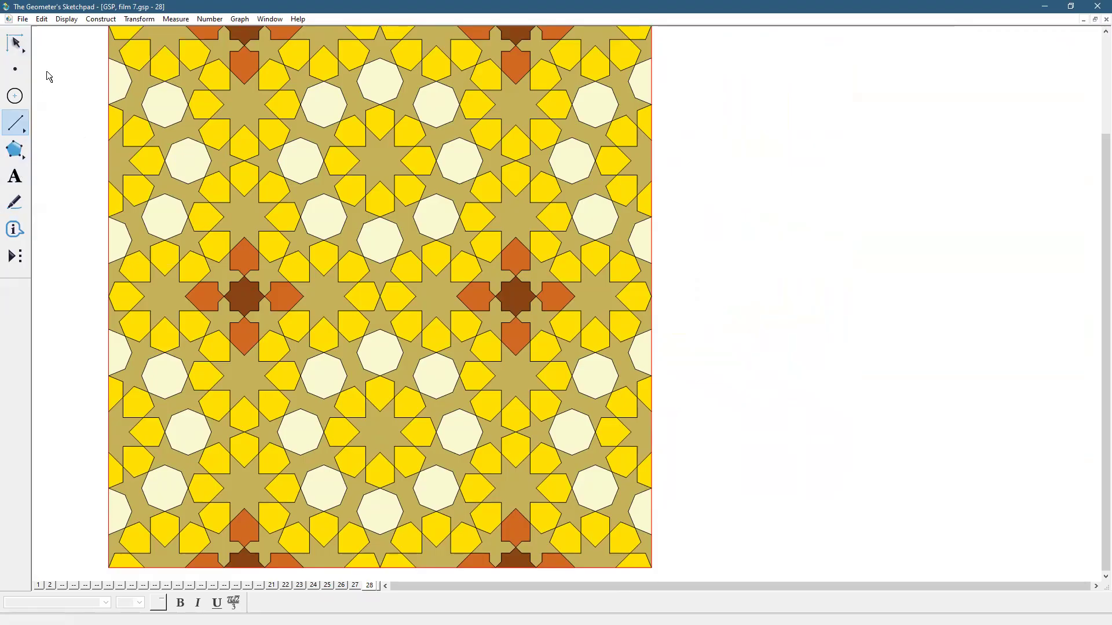
left_click(41, 19)
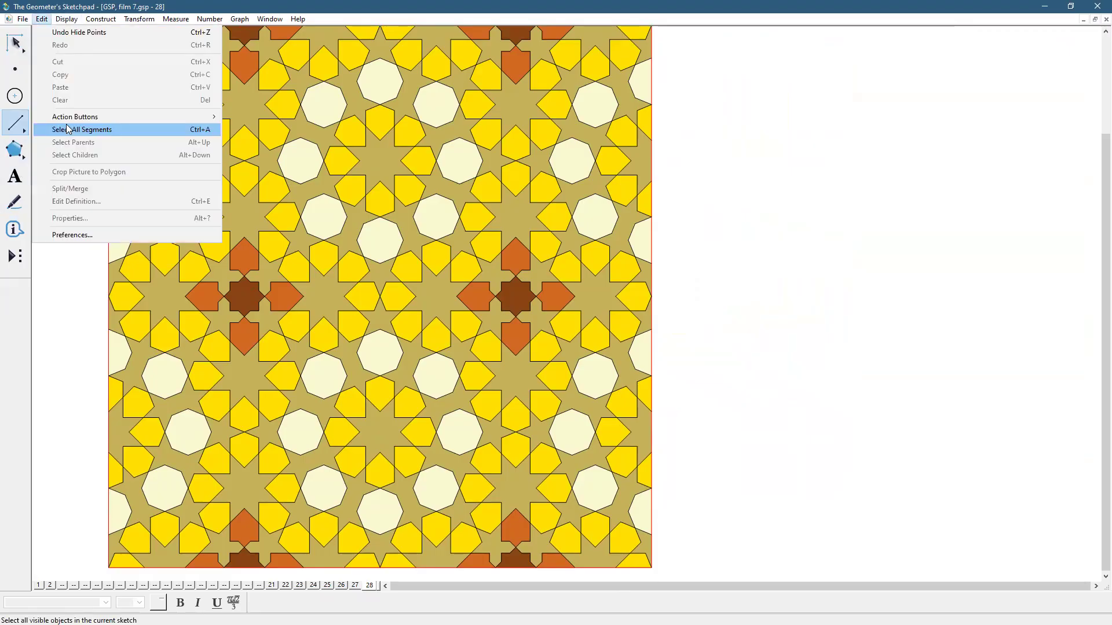
left_click(68, 129)
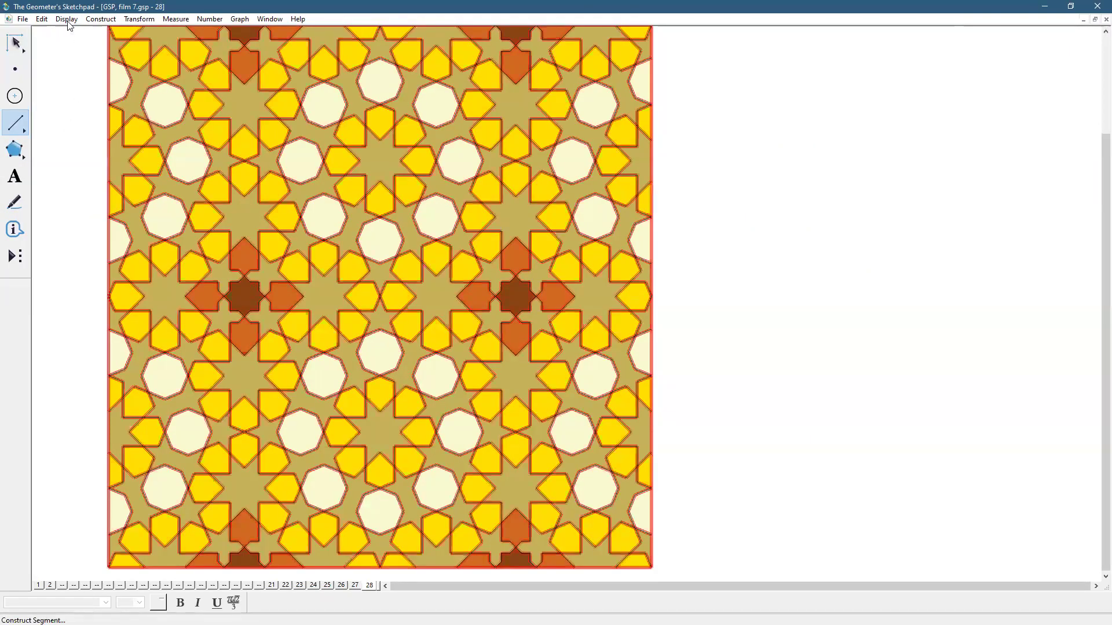
left_click(67, 19)
mouse_move(89, 58)
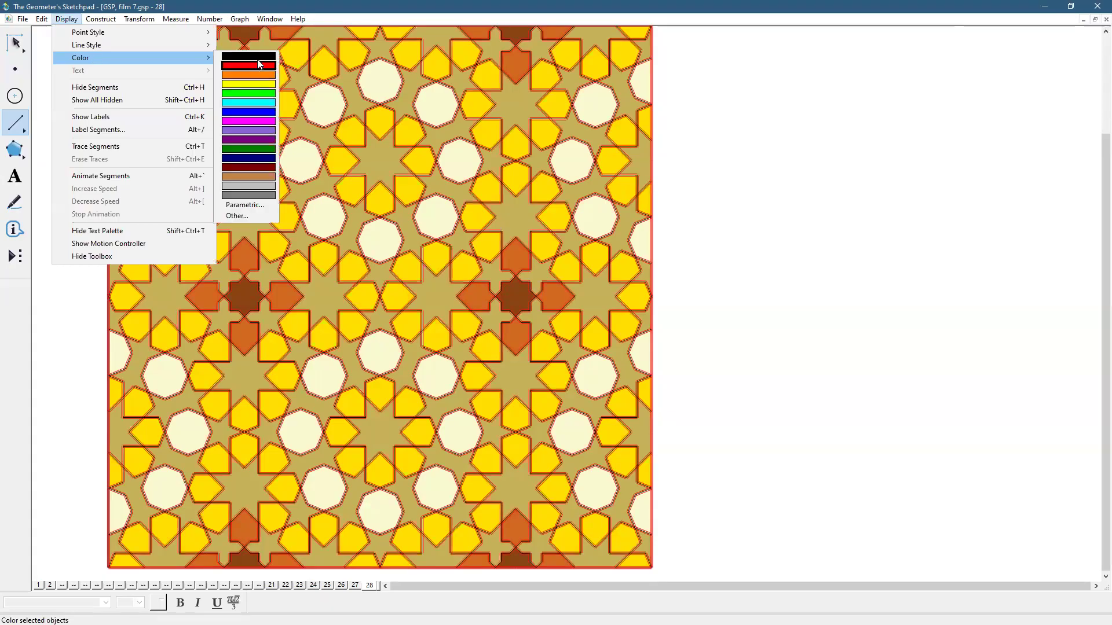
left_click(259, 64)
left_click(25, 46)
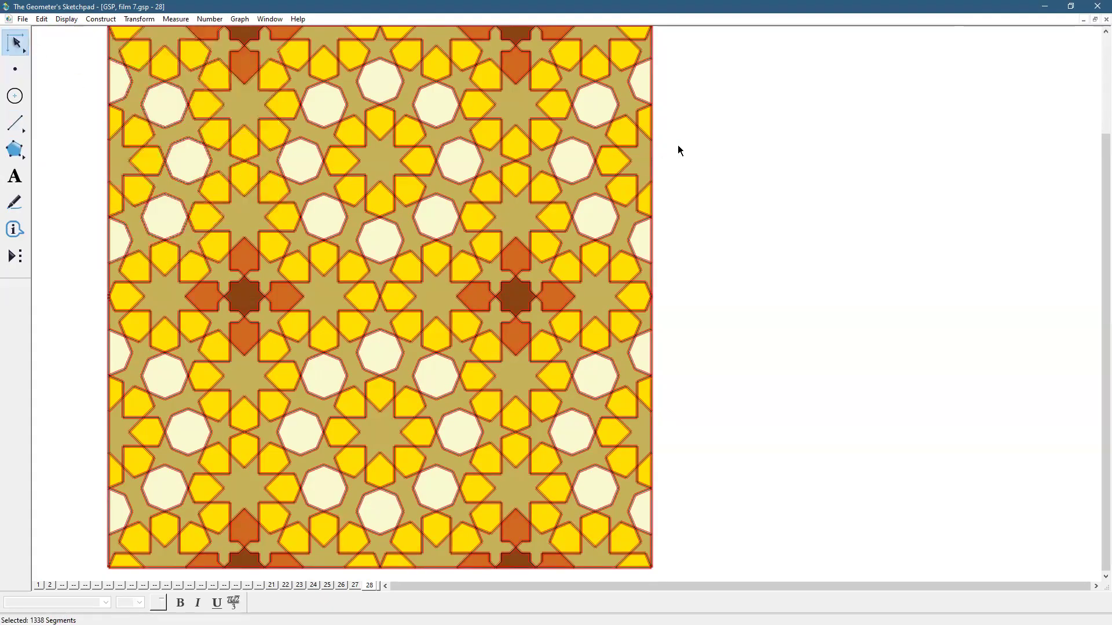
left_click(695, 152)
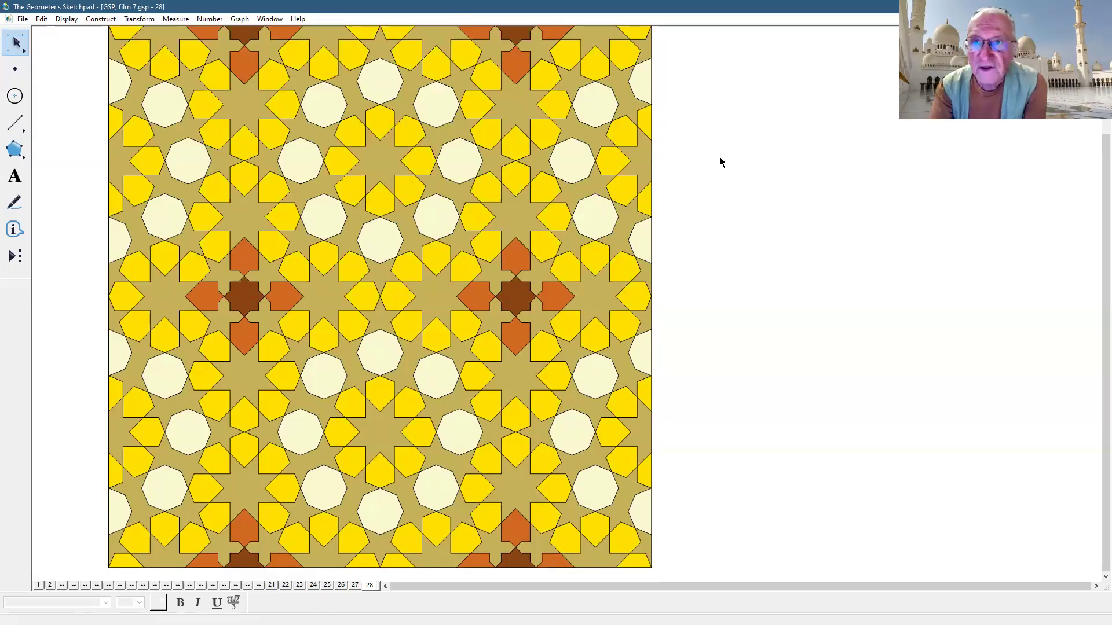
left_click(678, 19)
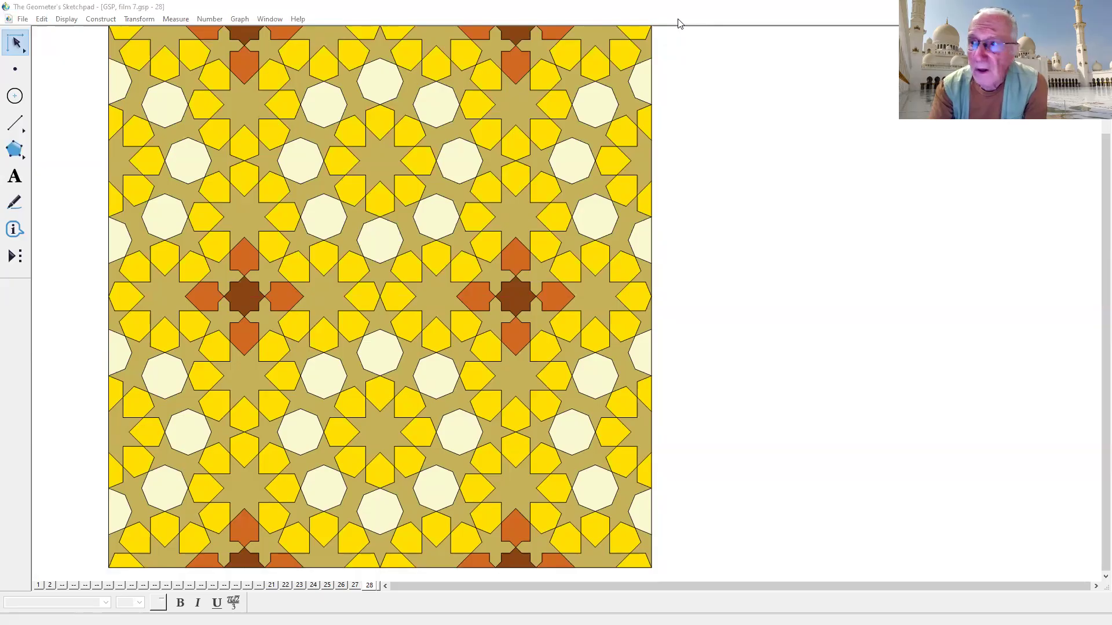